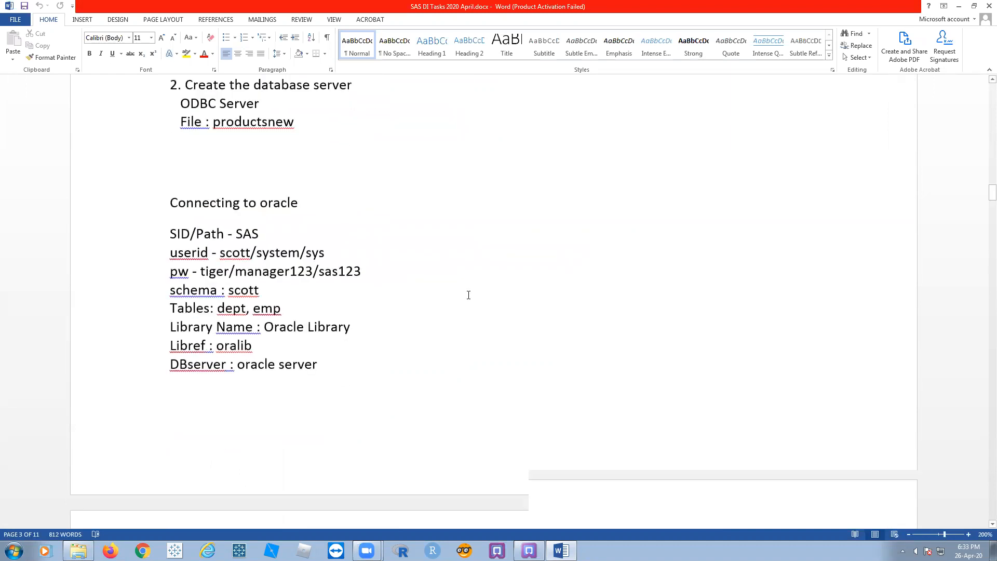
Step: Review the task document's section on defining the target library, including its name, libref and path
scroll(469, 295, down, 3)
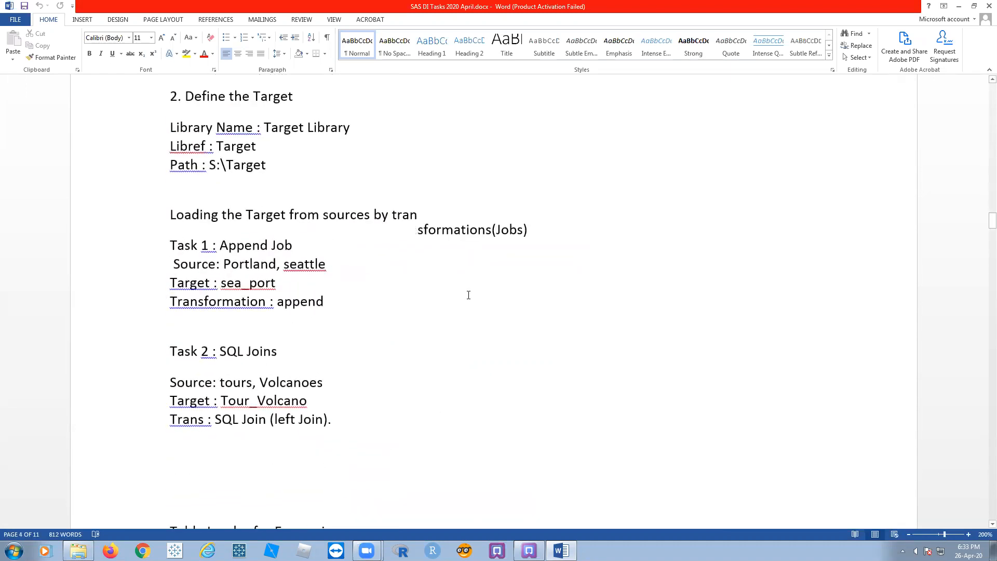
scroll(363, 228, up, 2)
click(260, 163)
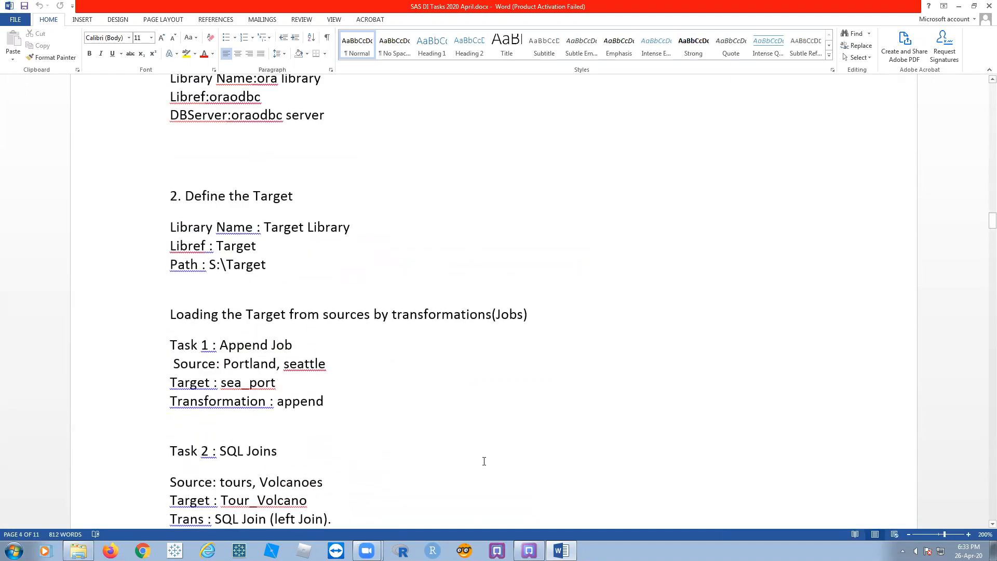
Step: Switch to the SAS Data Integration Studio virtual machine, show it full screen and narrow the folder pane
key(alt+Tab)
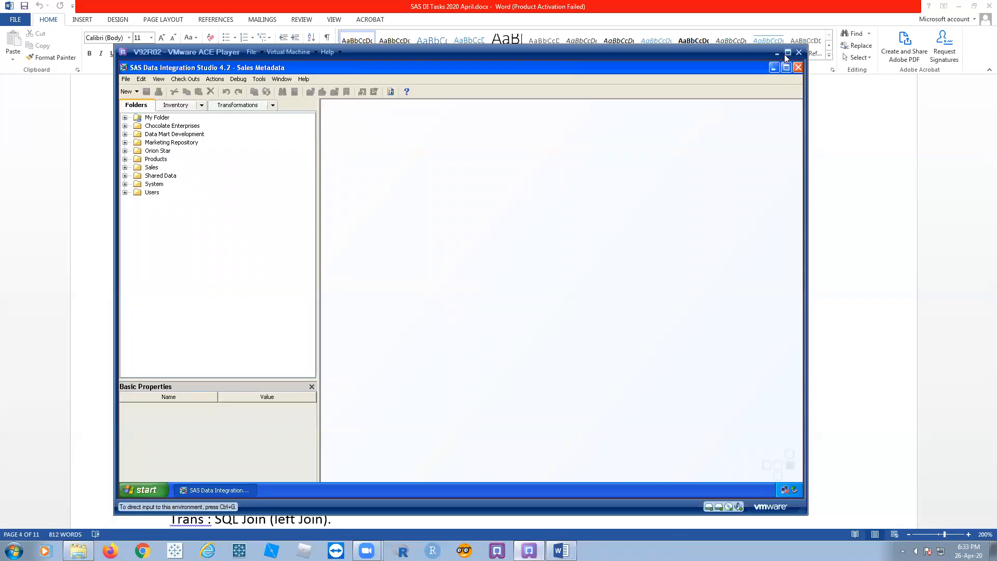
click(786, 53)
drag(201, 295, 135, 291)
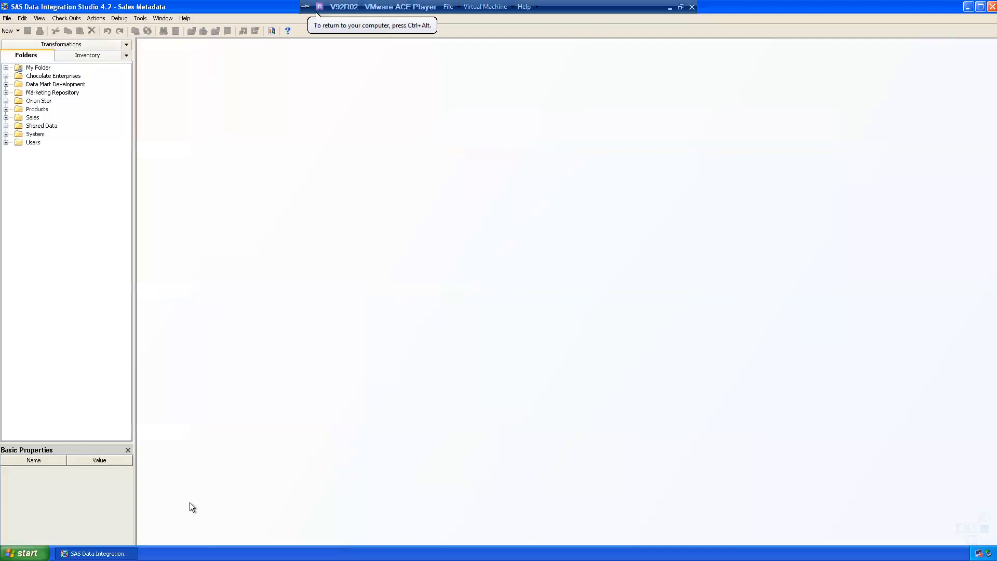
Step: Open the S: drive of the virtual machine in a file window
click(24, 553)
click(51, 517)
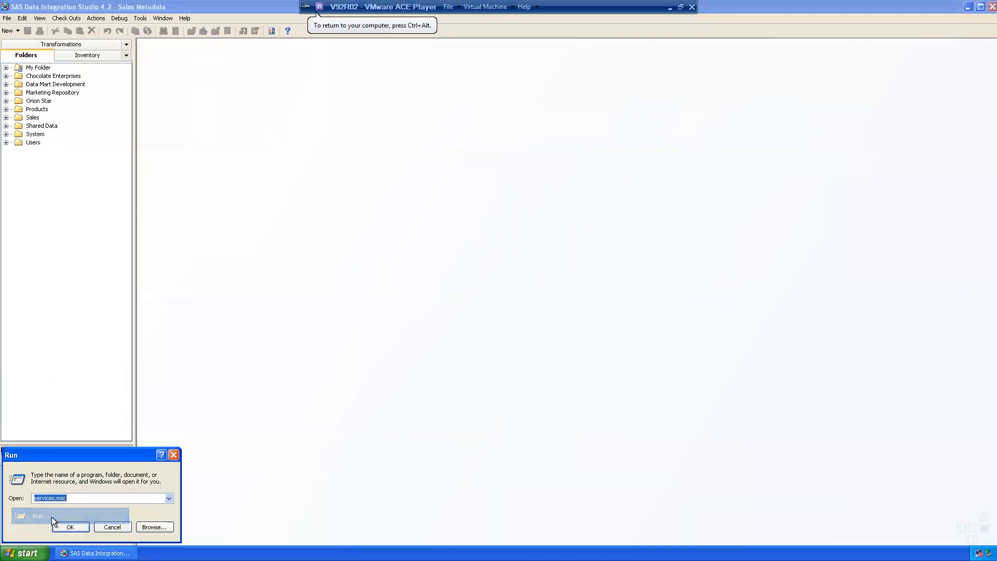
text(S)
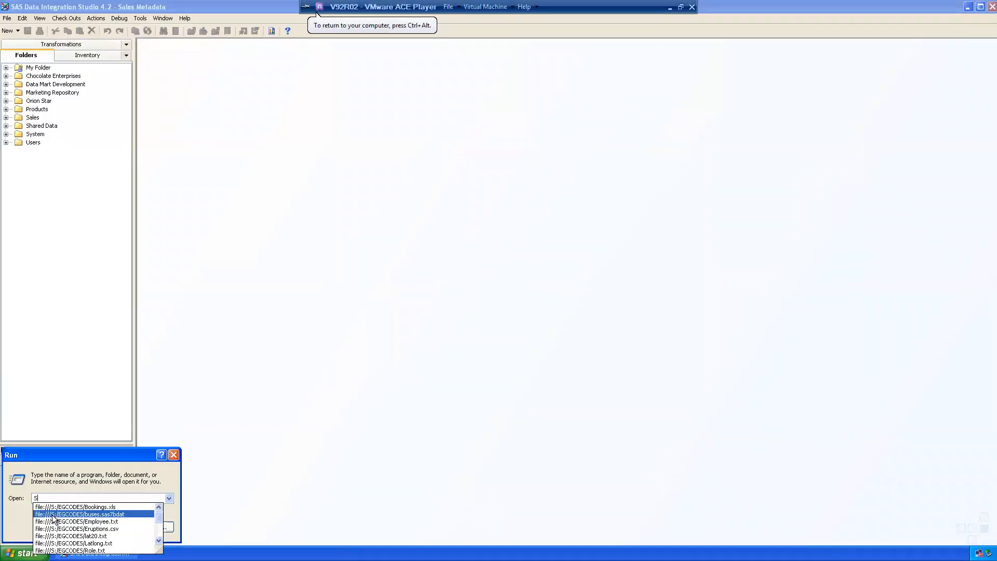
text(:)
key(Return)
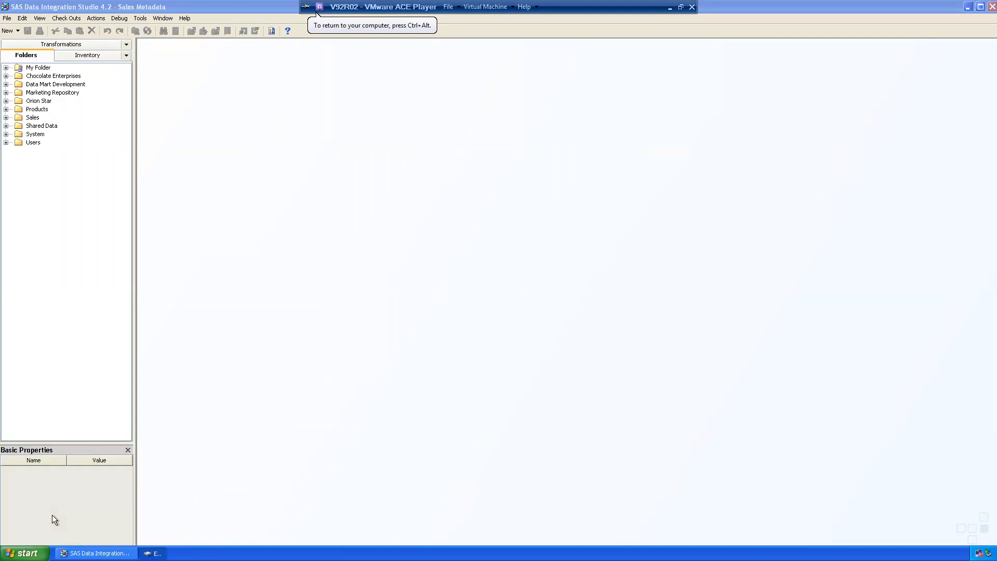
Step: Try to create a new folder named Target on the S: drive
right_click(601, 238)
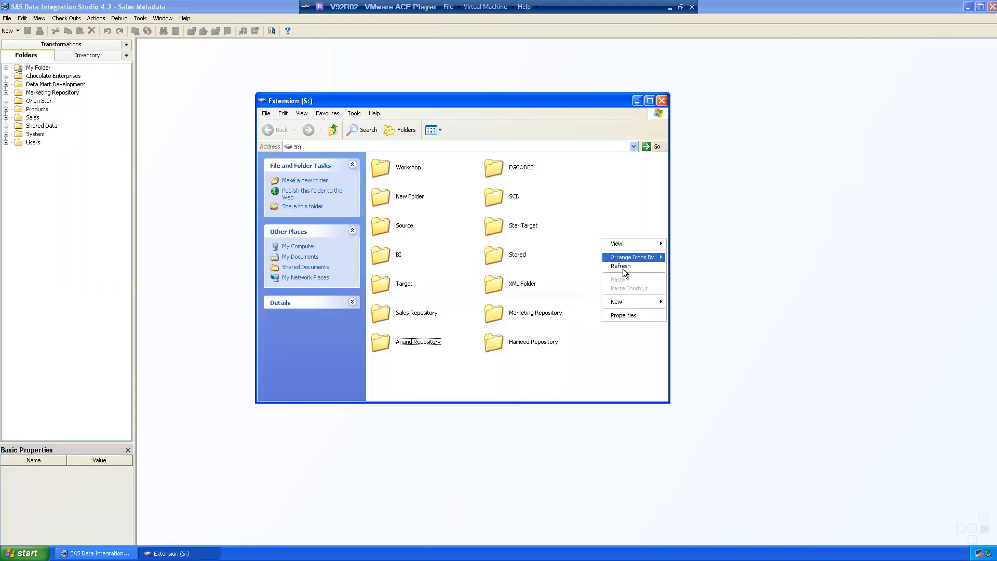
mouse_move(633, 301)
click(715, 305)
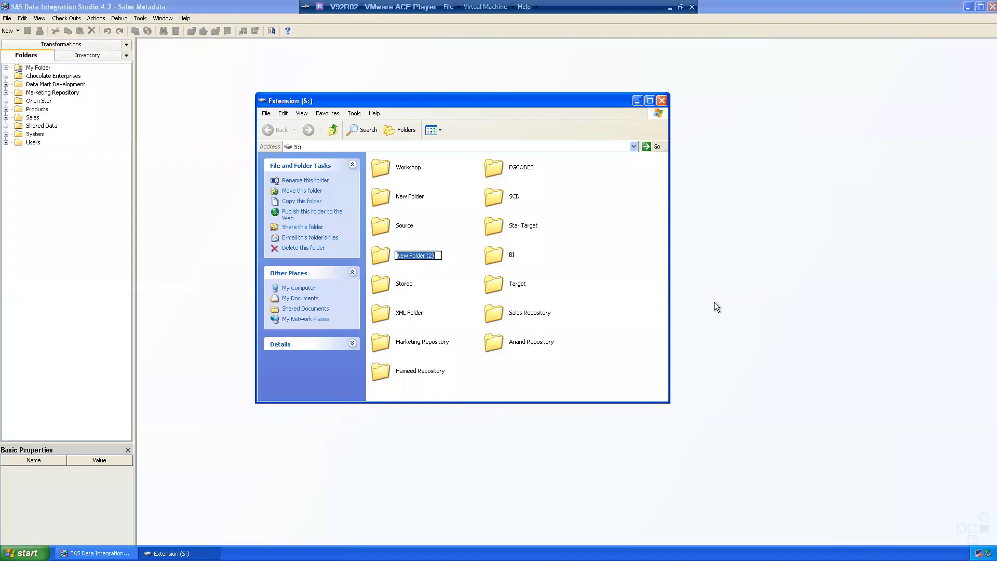
text(Target)
key(Return)
click(509, 308)
Step: Check the contents of the existing Target folder and return to the S: drive's root
double_click(513, 285)
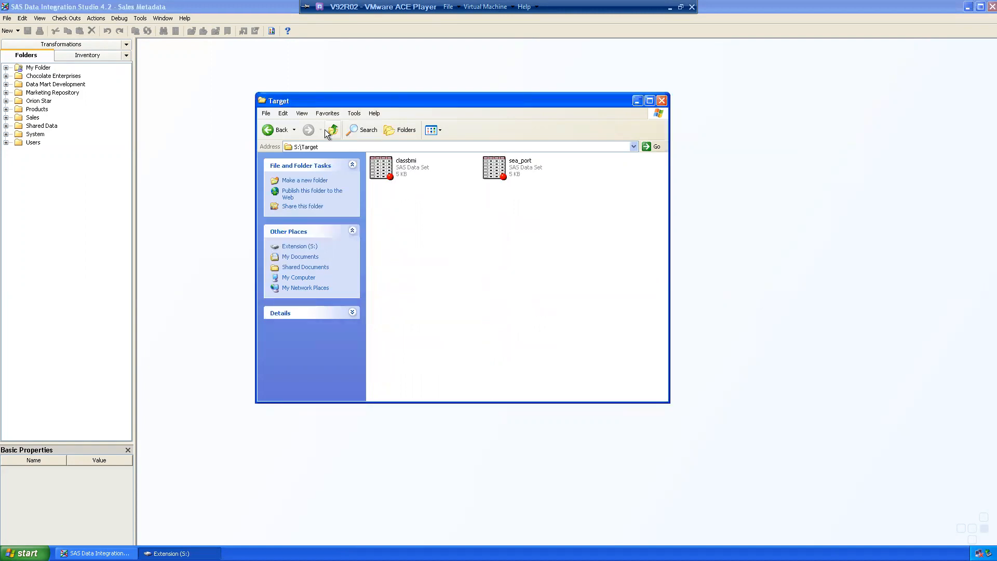
click(333, 131)
click(497, 283)
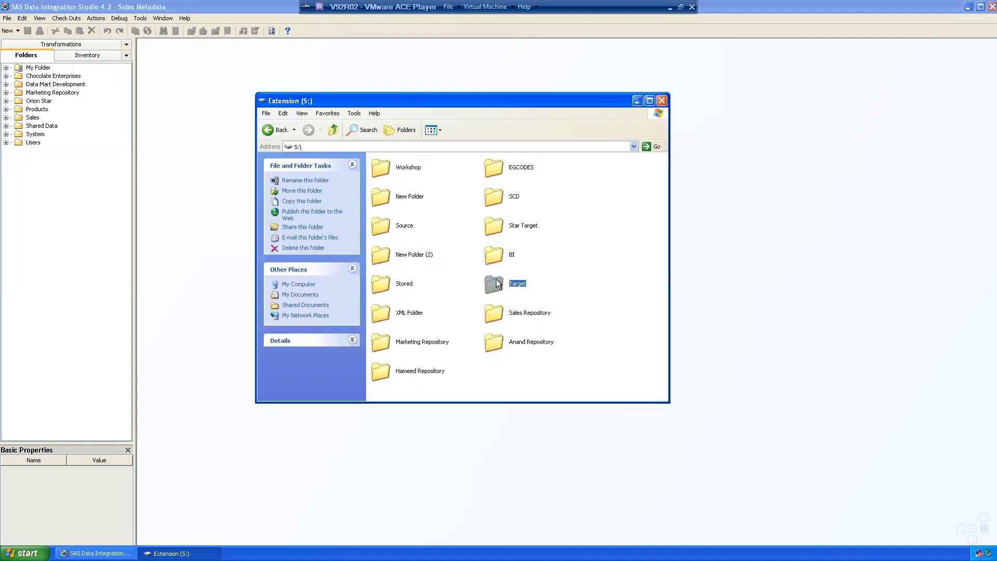
Step: Delete the surplus folder New Folder (2) from the S: drive
click(380, 255)
key(Delete)
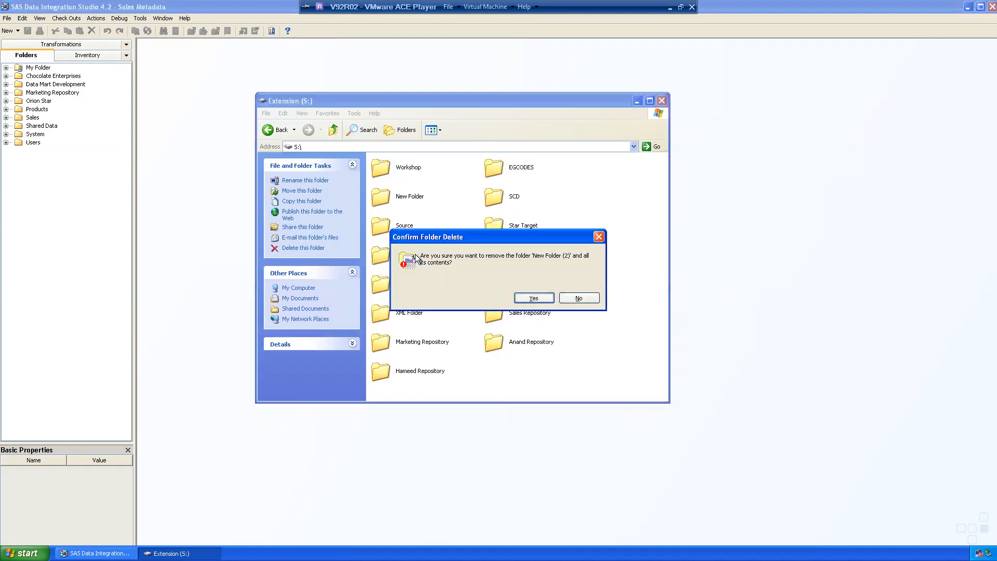
click(541, 298)
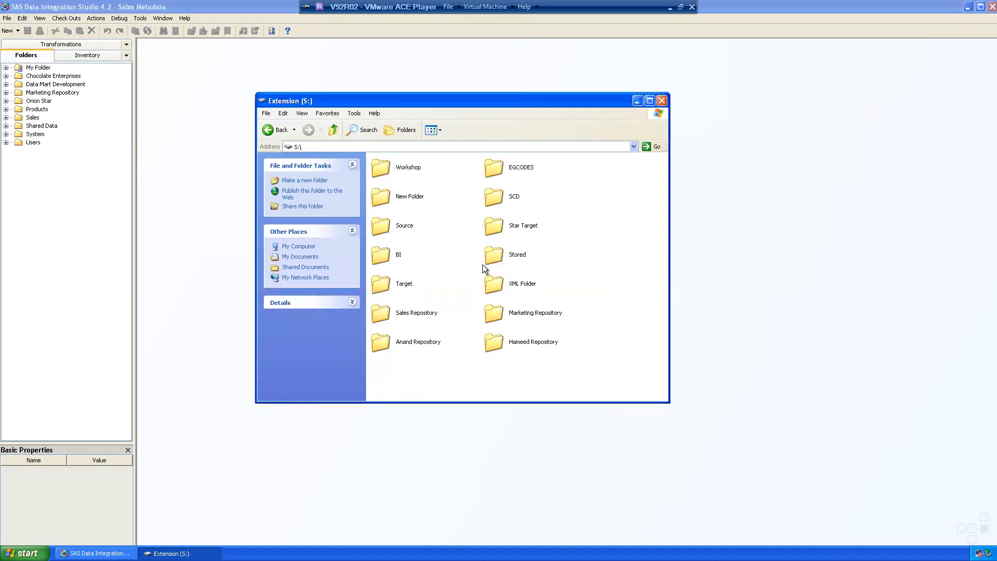
Step: Delete the classbmi and sea_port data sets from S:\Target, return to the drive's root and minimize the file window
double_click(404, 283)
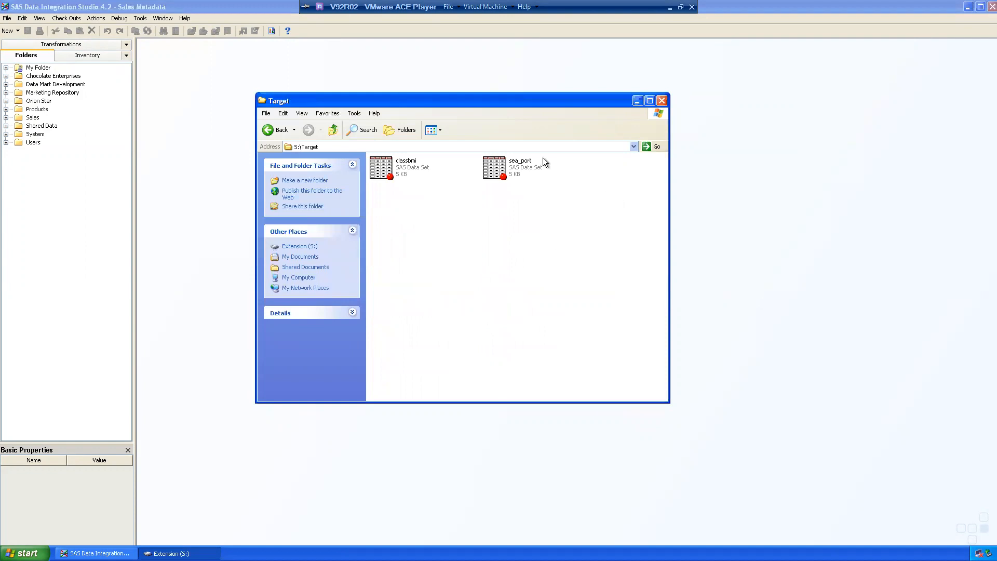
drag(599, 184, 354, 114)
key(Delete)
key(Return)
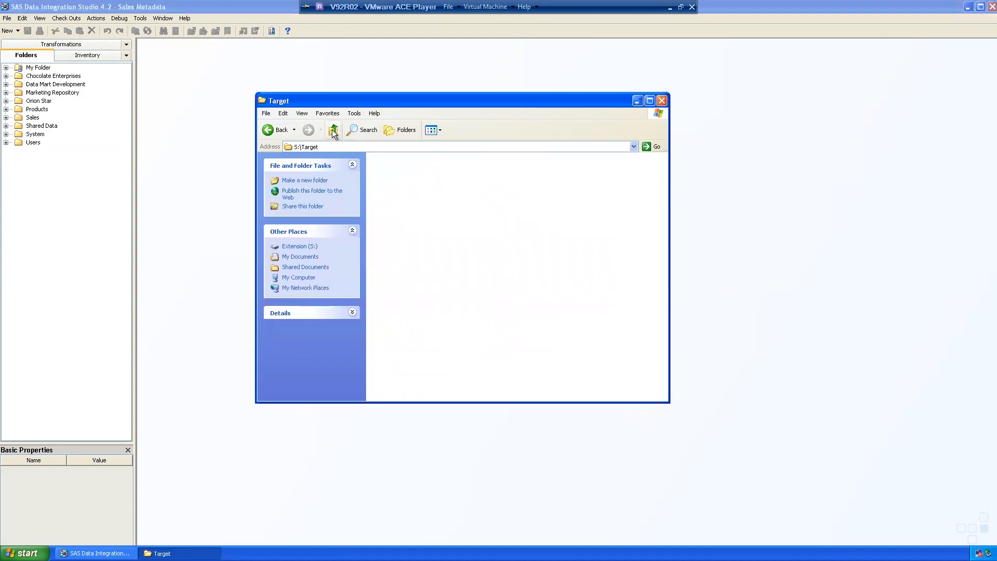
click(333, 130)
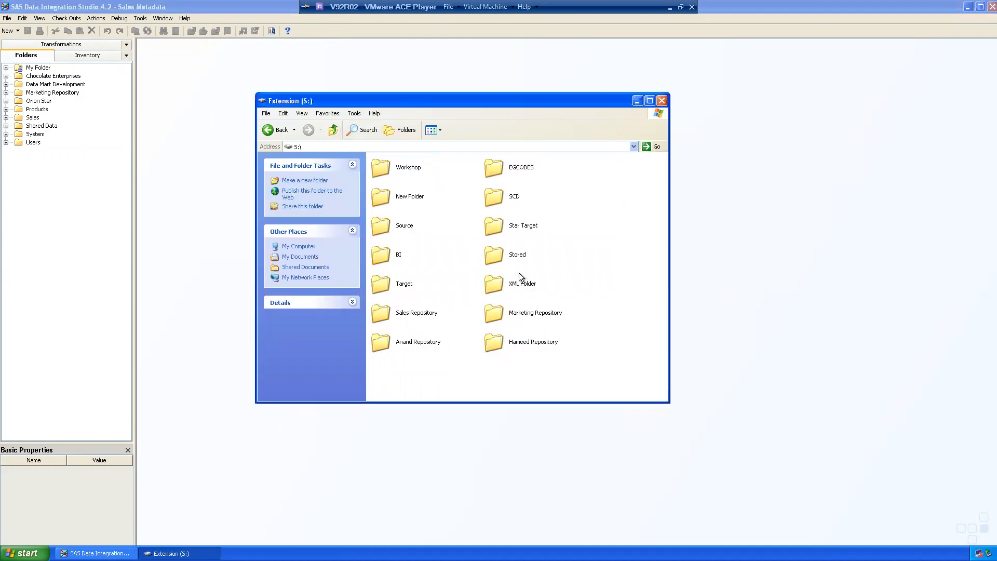
click(382, 282)
drag(382, 98, 490, 112)
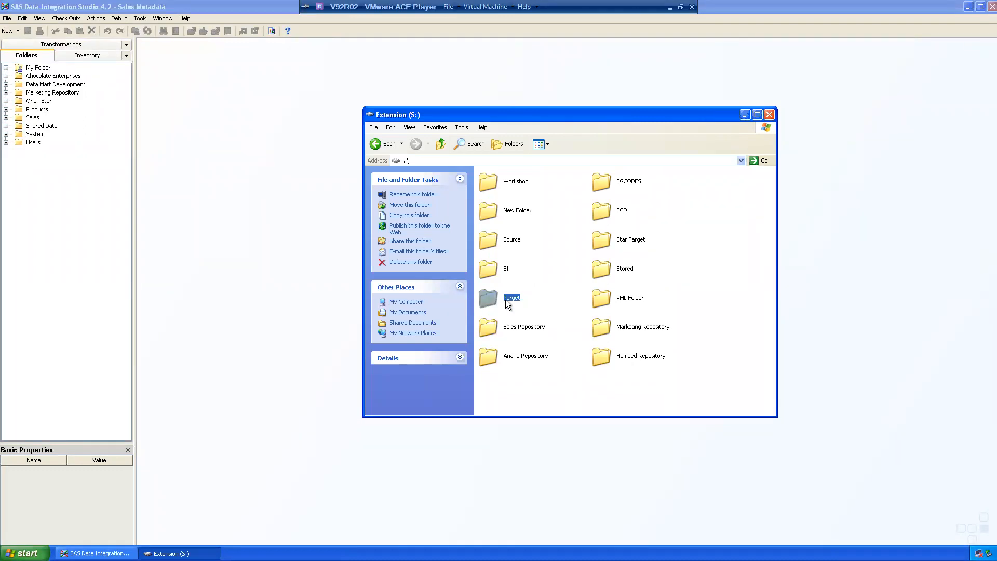
click(742, 116)
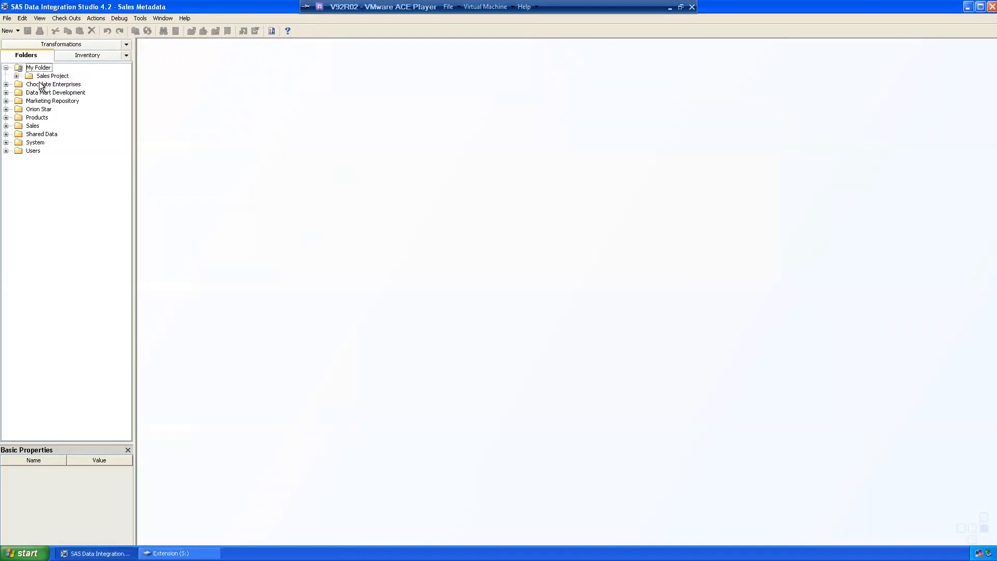
Step: Rename the Target folder inside My Folder's Sales Project to Target Tables
click(17, 77)
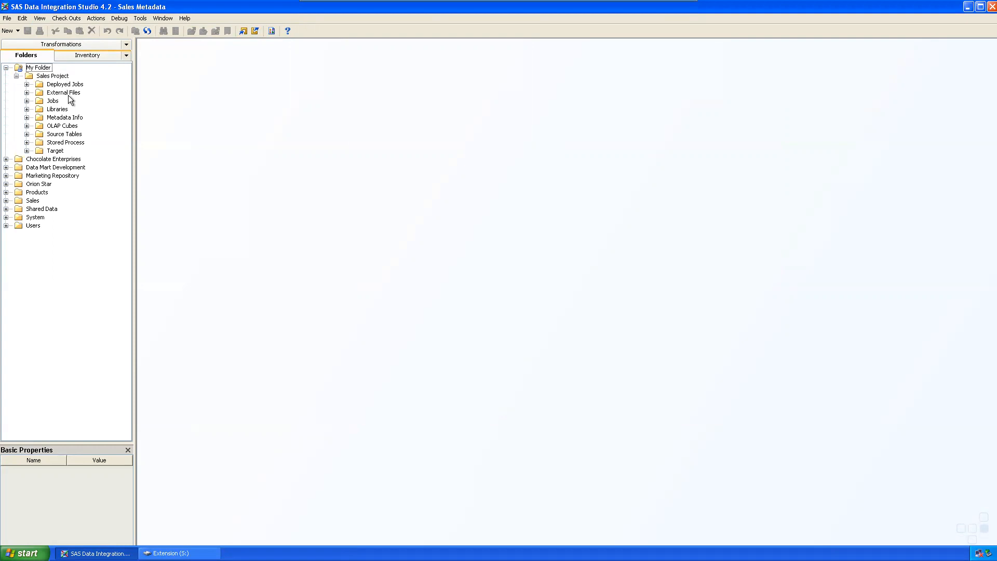
click(27, 151)
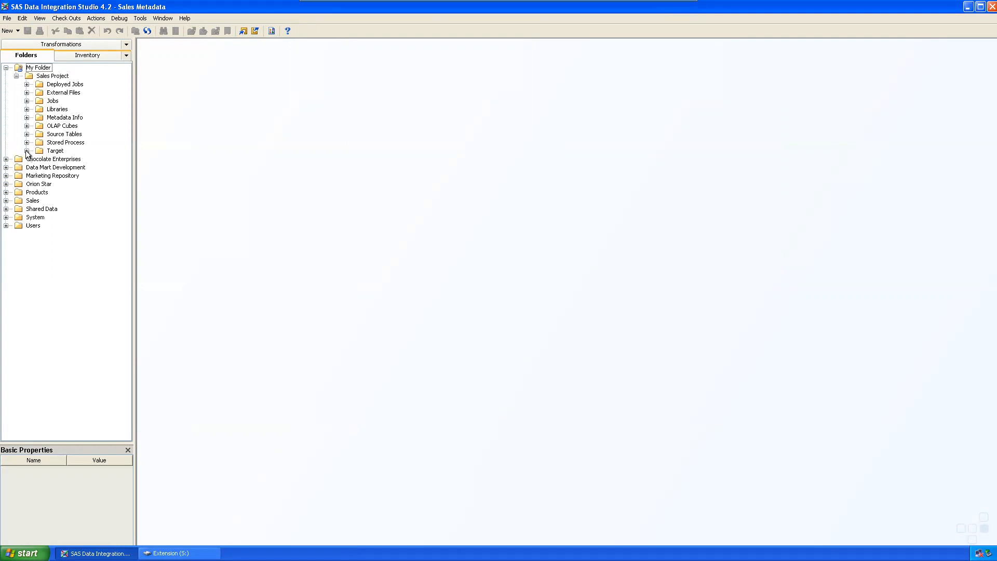
click(57, 151)
click(62, 151)
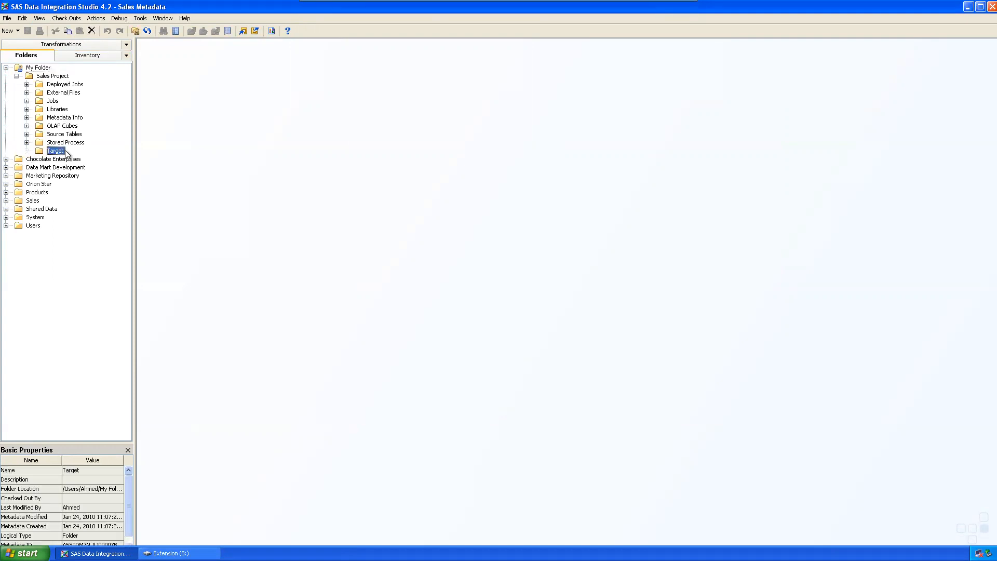
click(66, 151)
text(Tables)
key(Return)
Step: Examine the existing libraries in the Libraries folder and the actions available for the Bookings Excel library
click(27, 111)
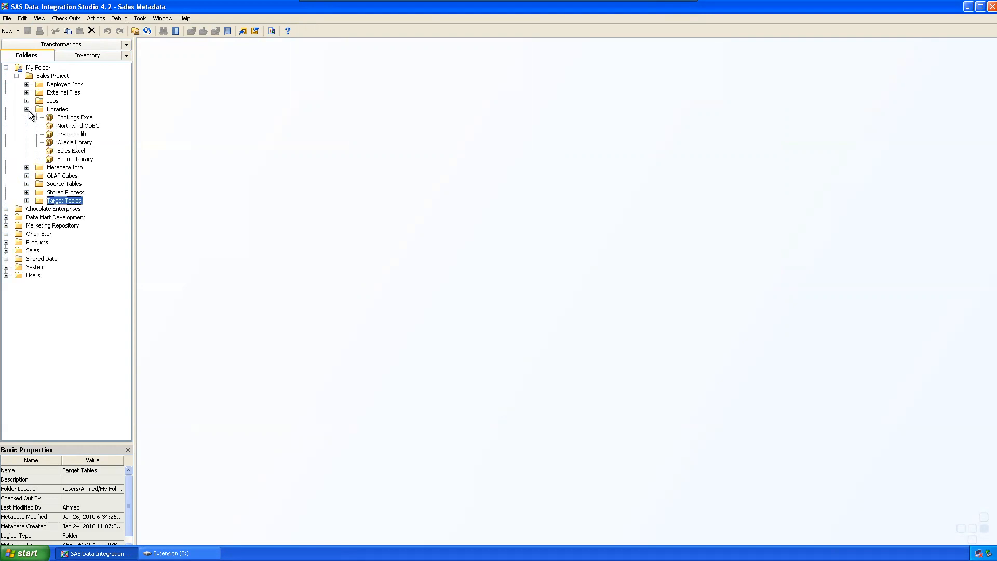
click(58, 111)
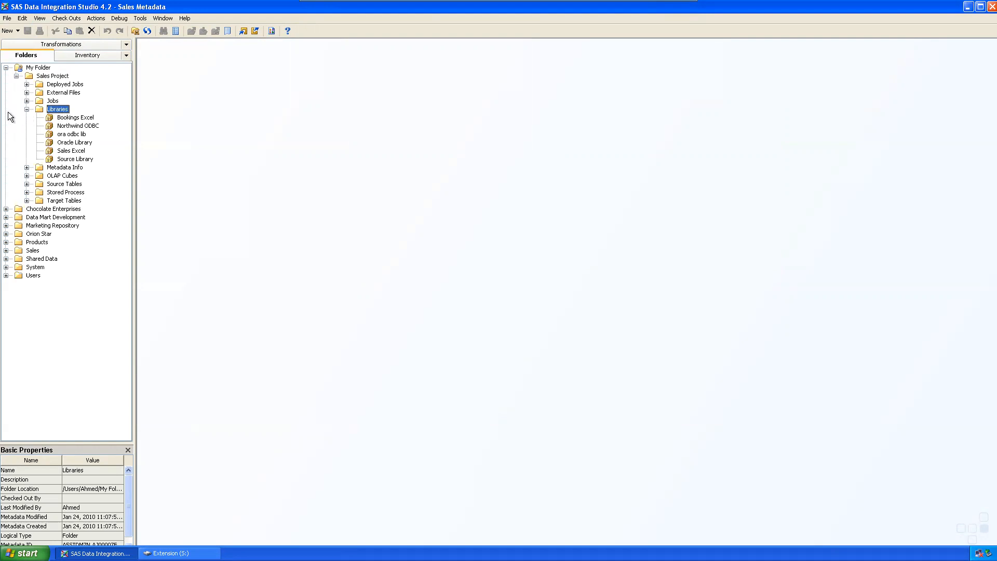
click(73, 119)
right_click(72, 118)
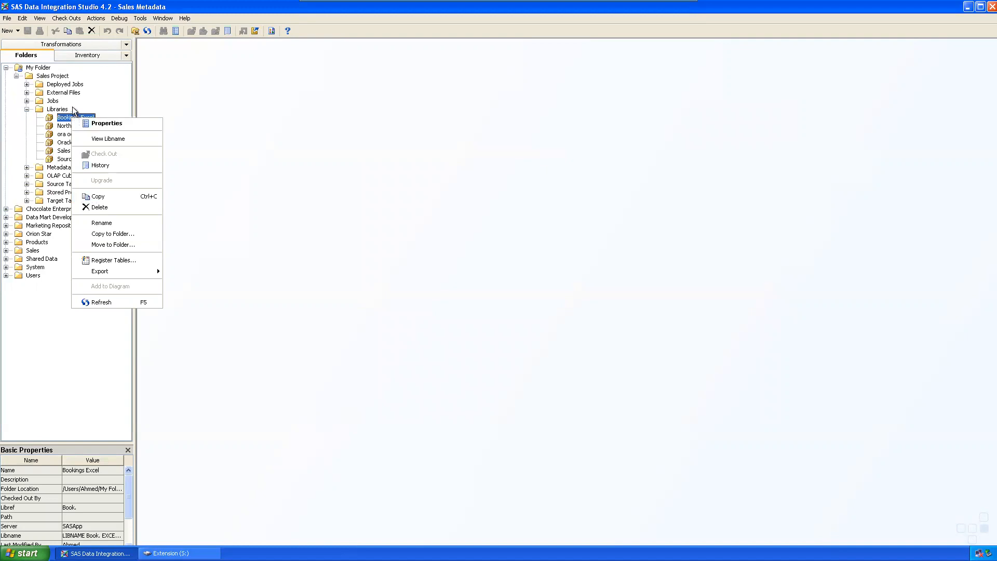
click(302, 152)
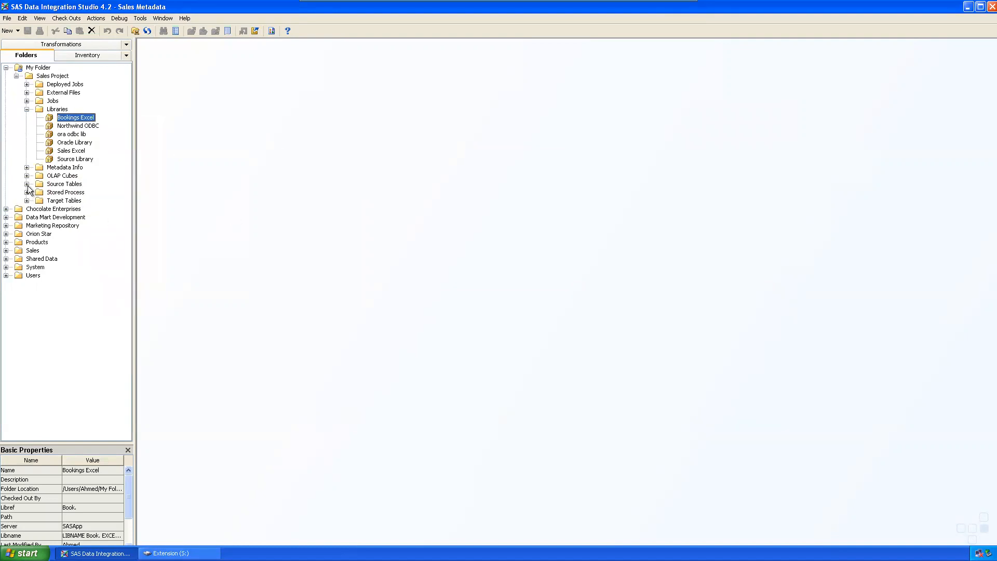
Step: Start a new library in the Target Tables folder using the SAS BASE Library type
click(27, 201)
click(58, 201)
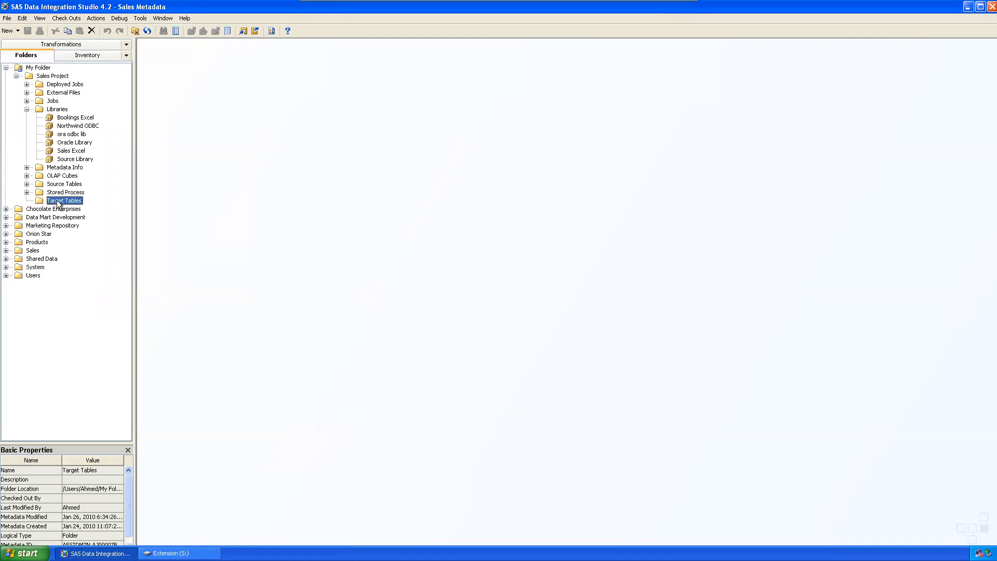
right_click(79, 201)
mouse_move(130, 236)
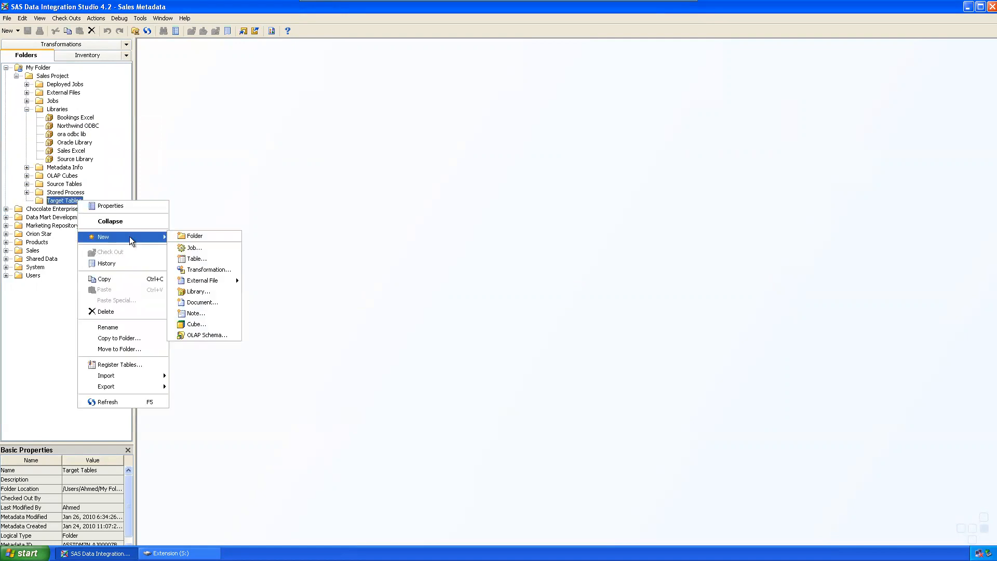
click(205, 291)
drag(387, 132, 318, 116)
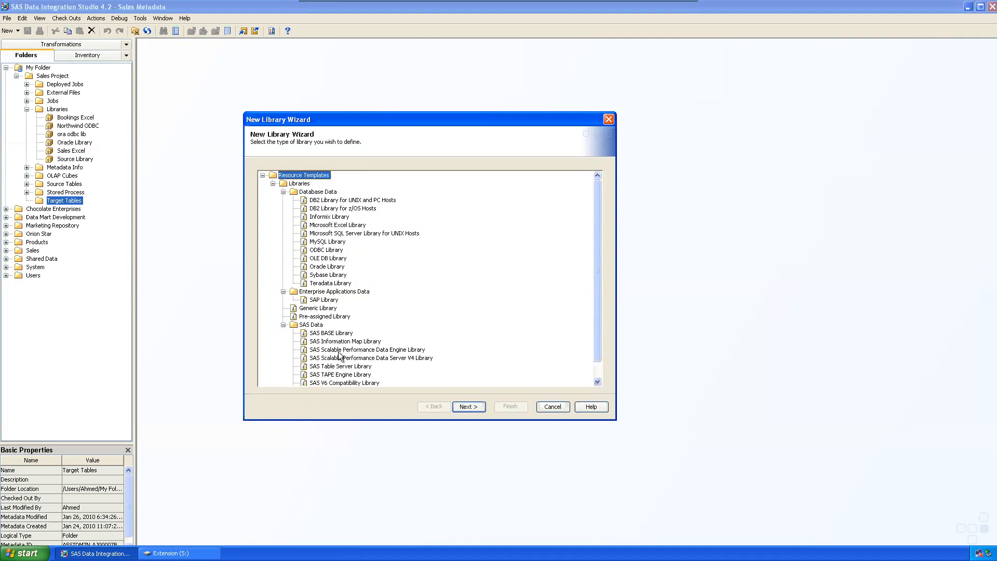
click(347, 333)
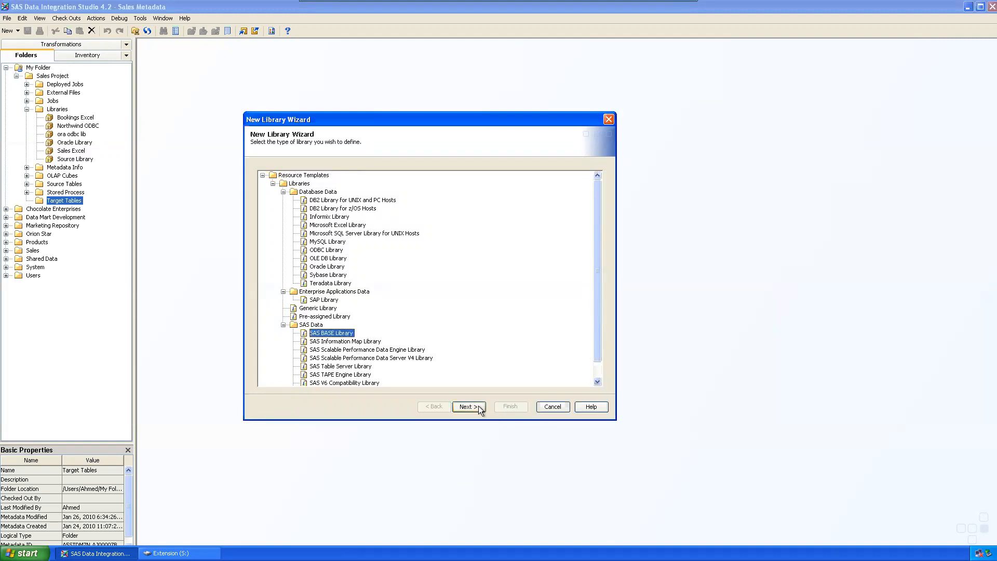
click(468, 407)
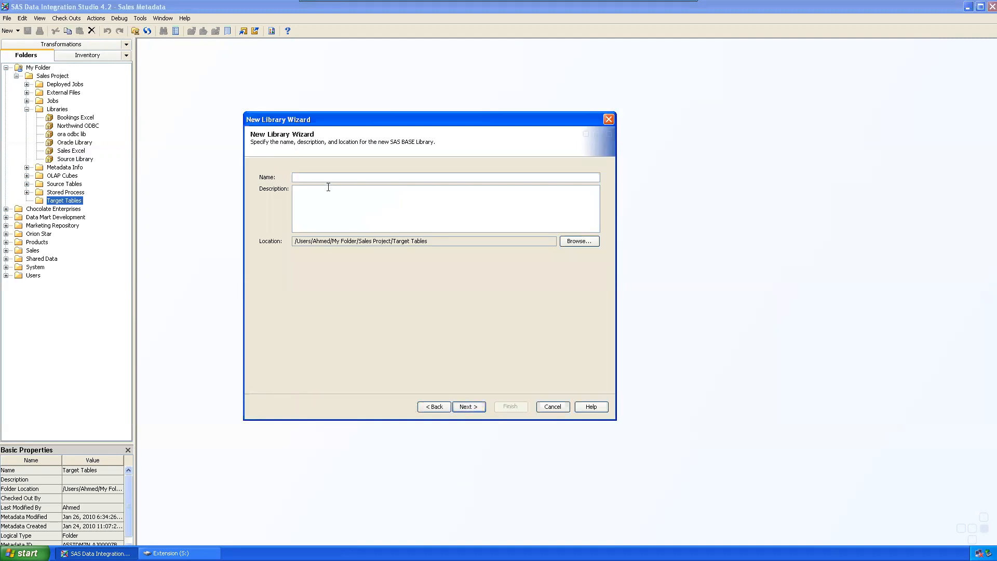
Step: Name the new library Target Library and assign it to the SASMeta server
text(Target K)
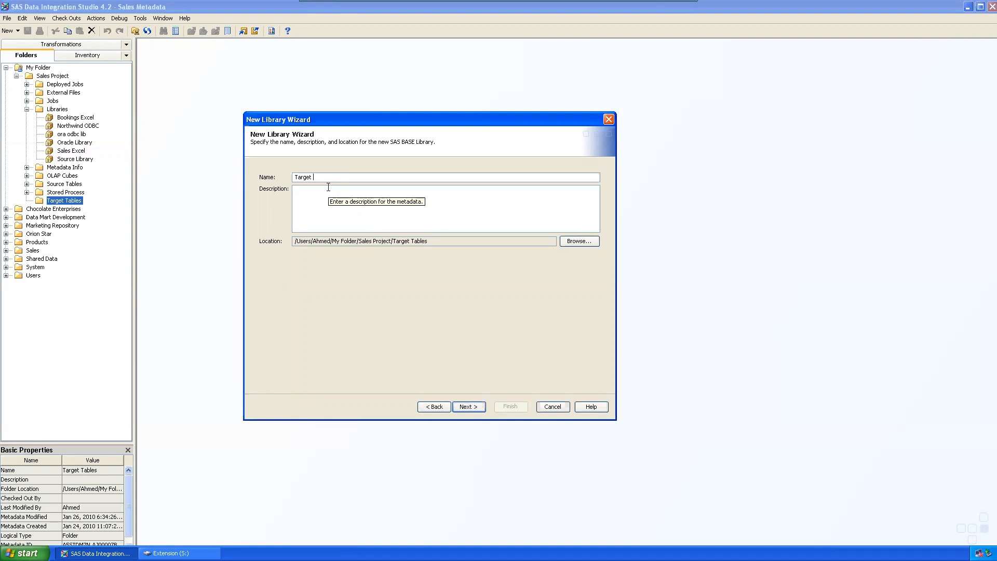
text(ibrary)
key(Return)
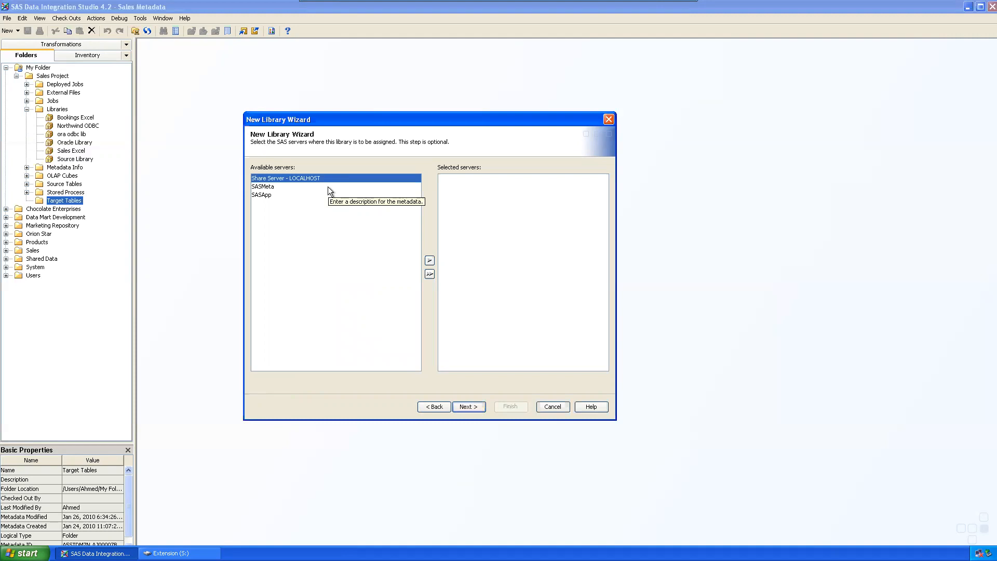
click(291, 186)
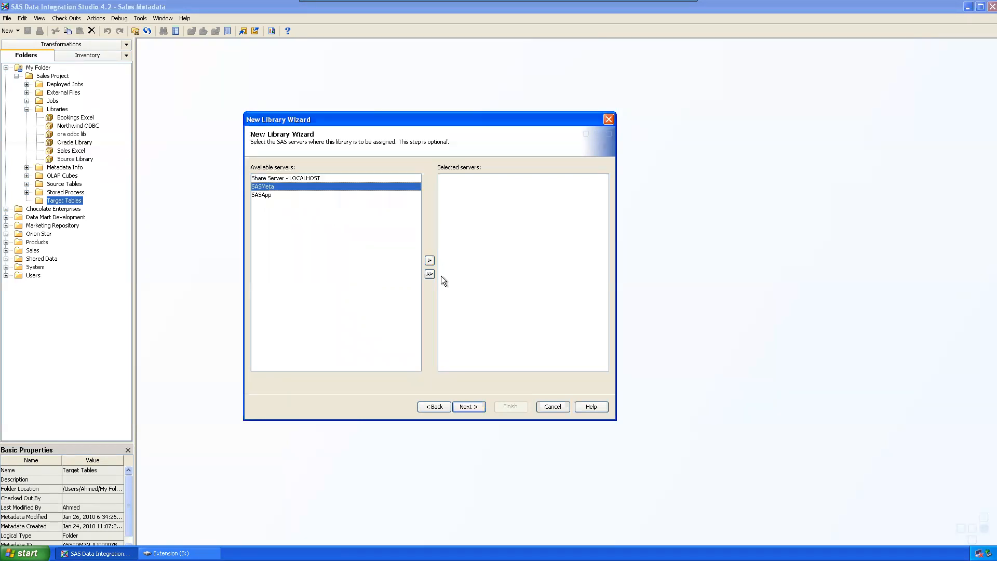
click(431, 260)
click(473, 407)
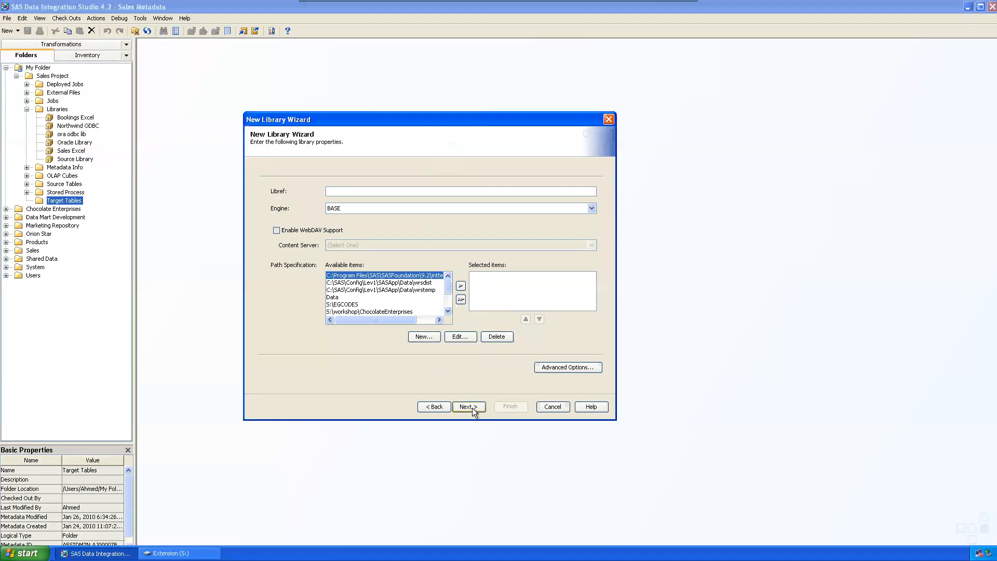
Step: Set the new library's libref to Target and add the folder S:\Target as its path specification
text(Target)
click(425, 337)
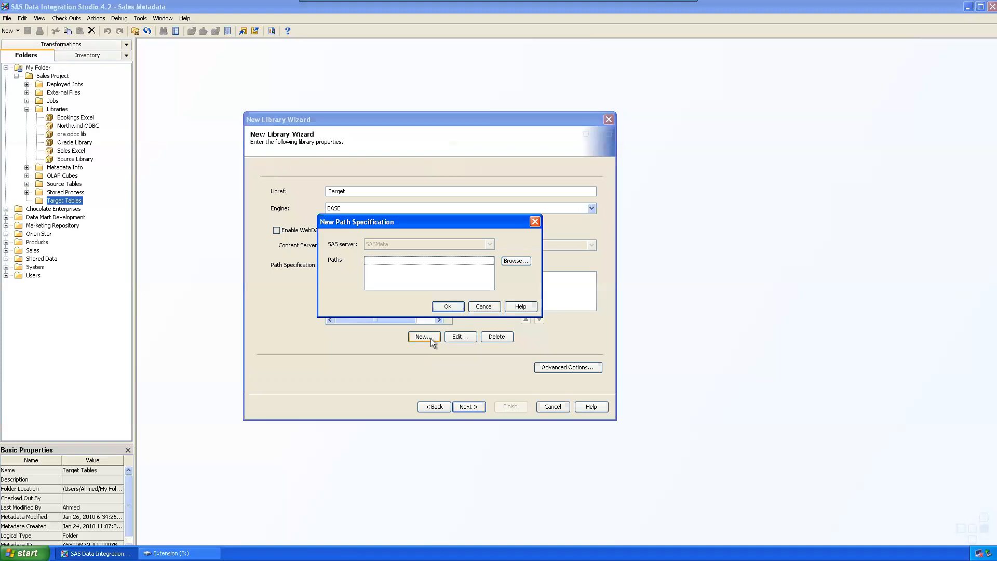
click(509, 261)
click(404, 263)
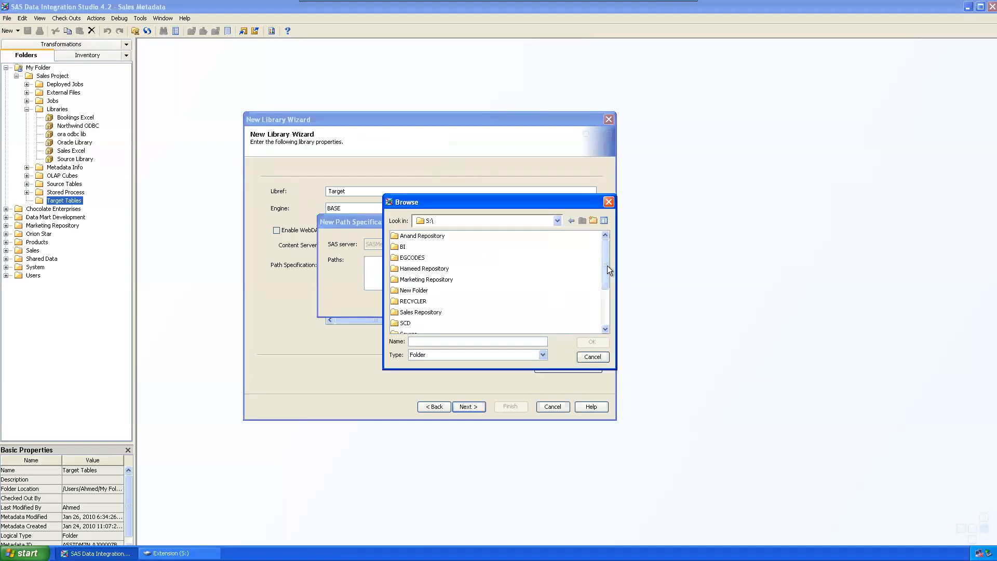
drag(606, 265, 588, 319)
double_click(414, 306)
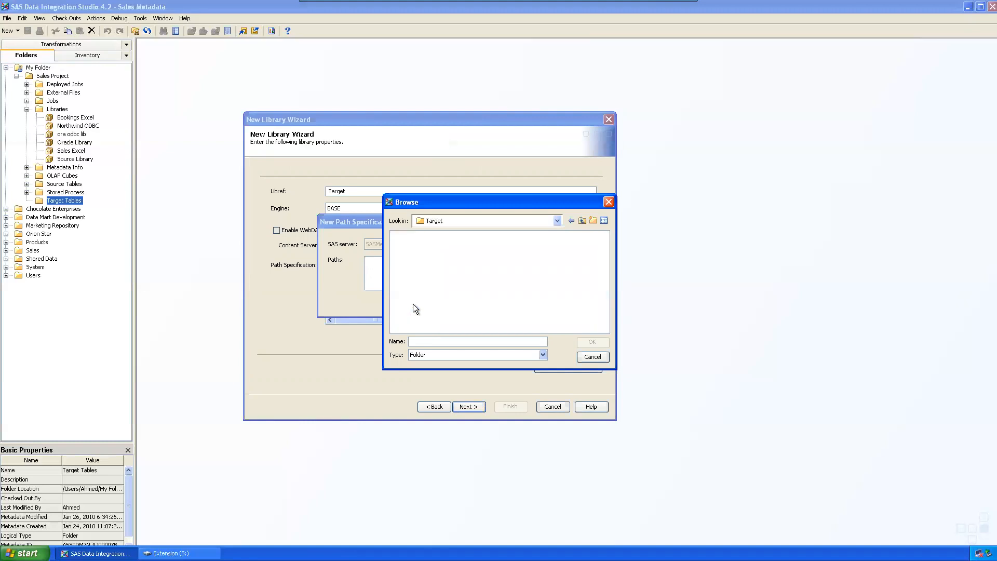
click(571, 221)
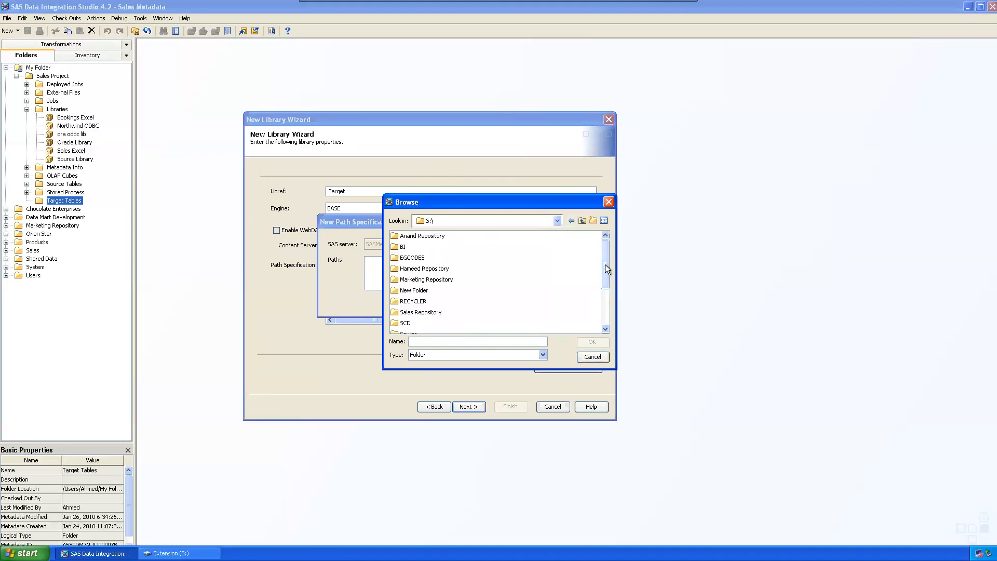
scroll(606, 264, down, 3)
click(411, 306)
click(590, 343)
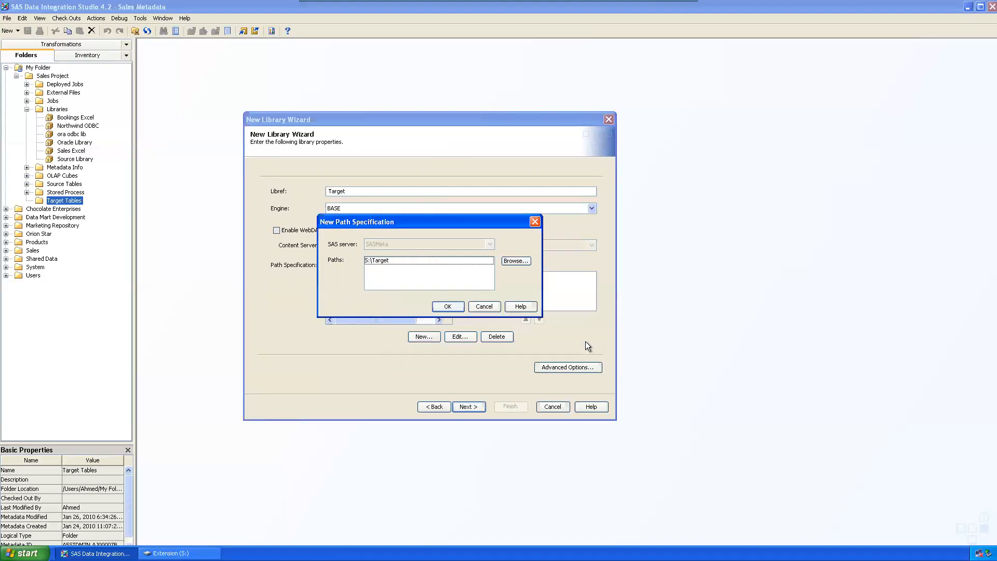
click(454, 308)
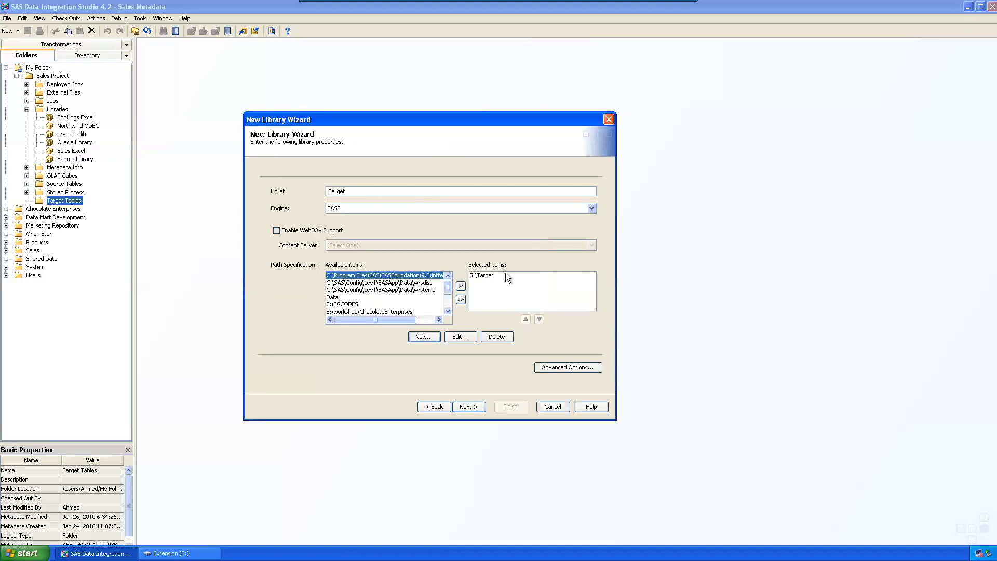
Step: Finish creating Target Library and move it from the Target Tables folder into the Libraries folder
click(469, 407)
click(512, 406)
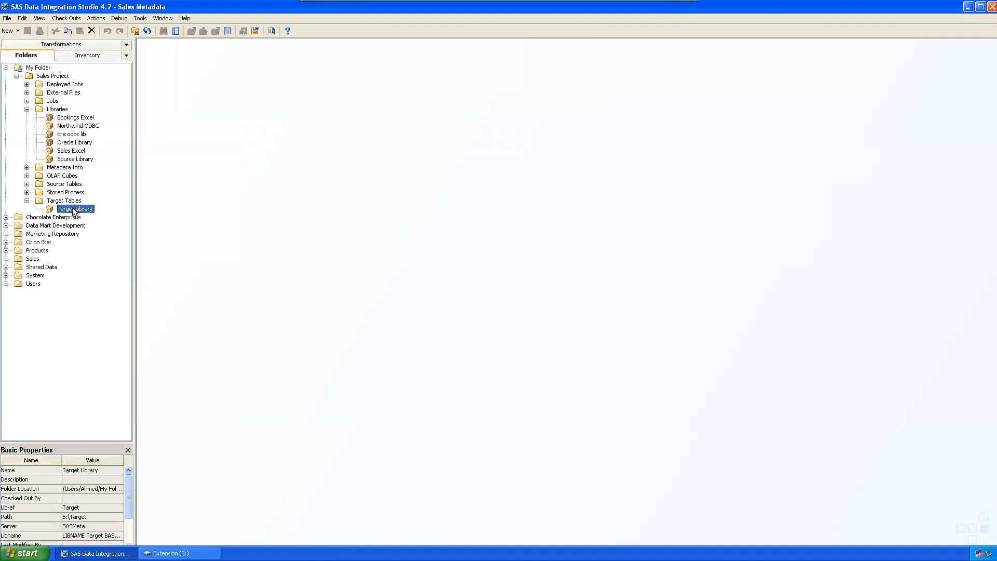
click(56, 109)
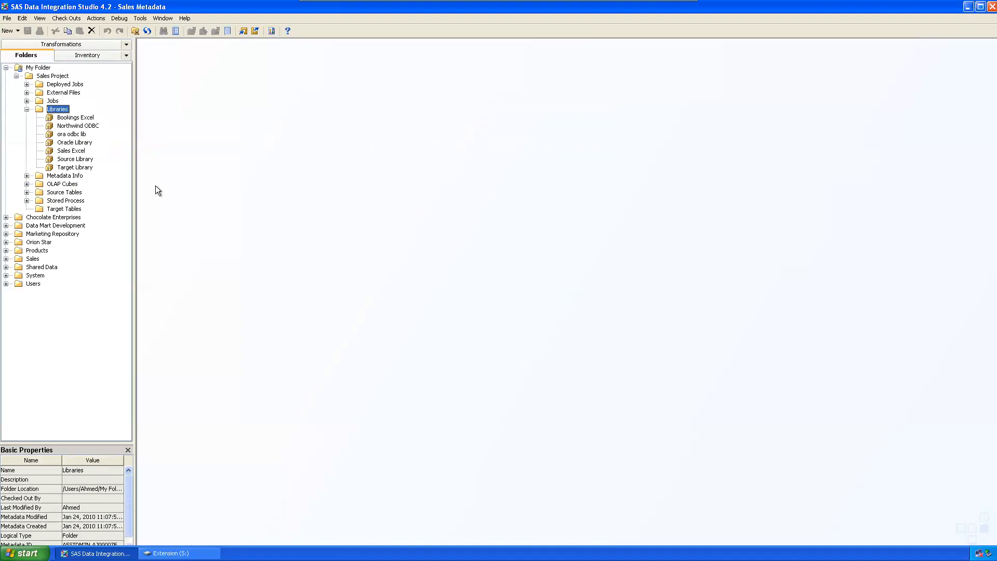
right_click(68, 209)
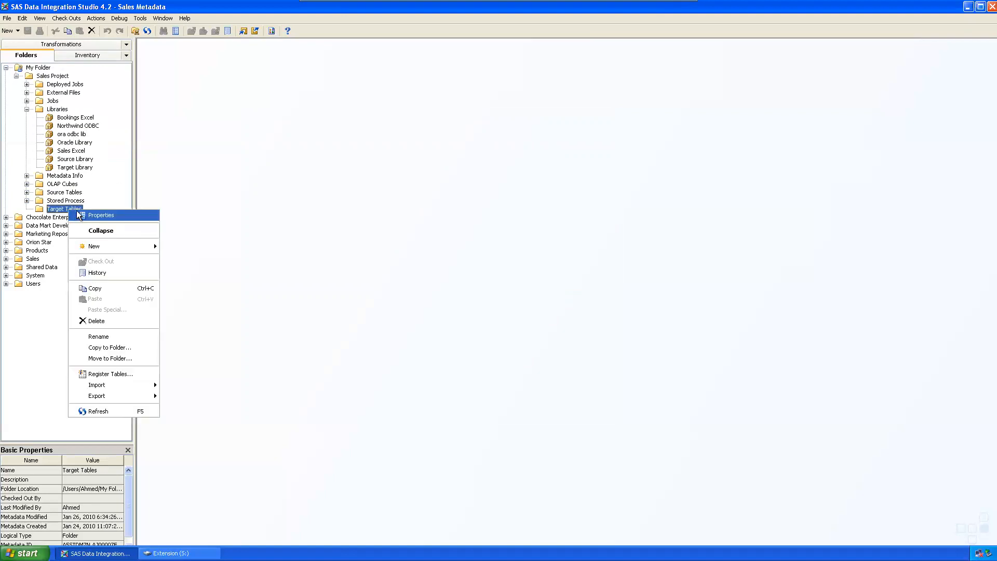
click(118, 359)
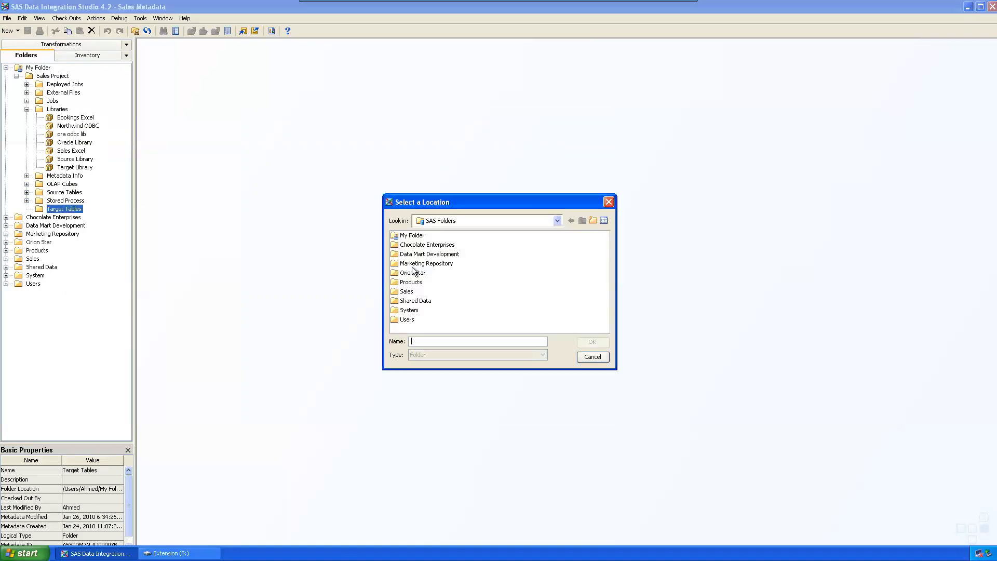
click(608, 201)
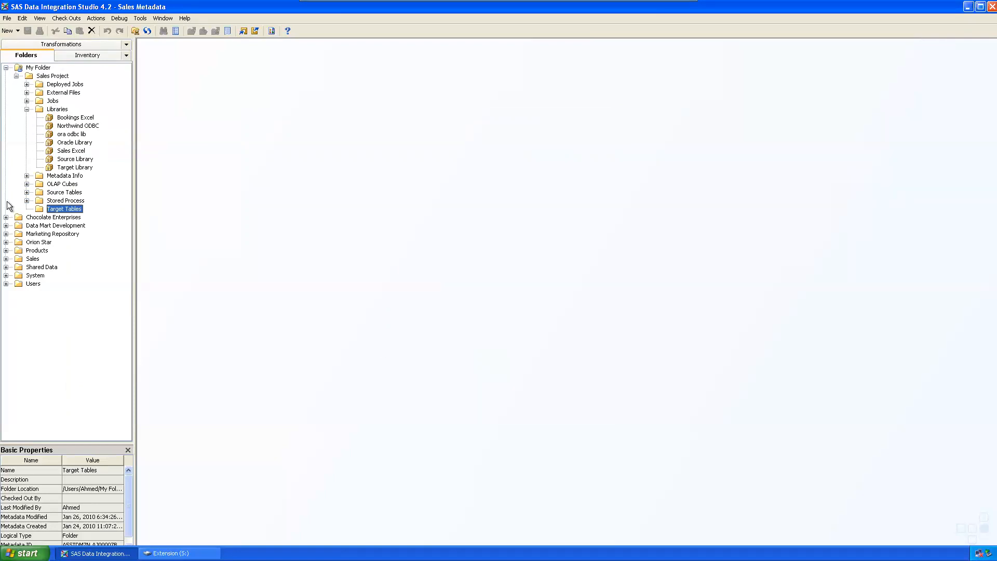
Step: Check the contents of Target Library's physical folder, S:\Target, in Windows Explorer
click(70, 168)
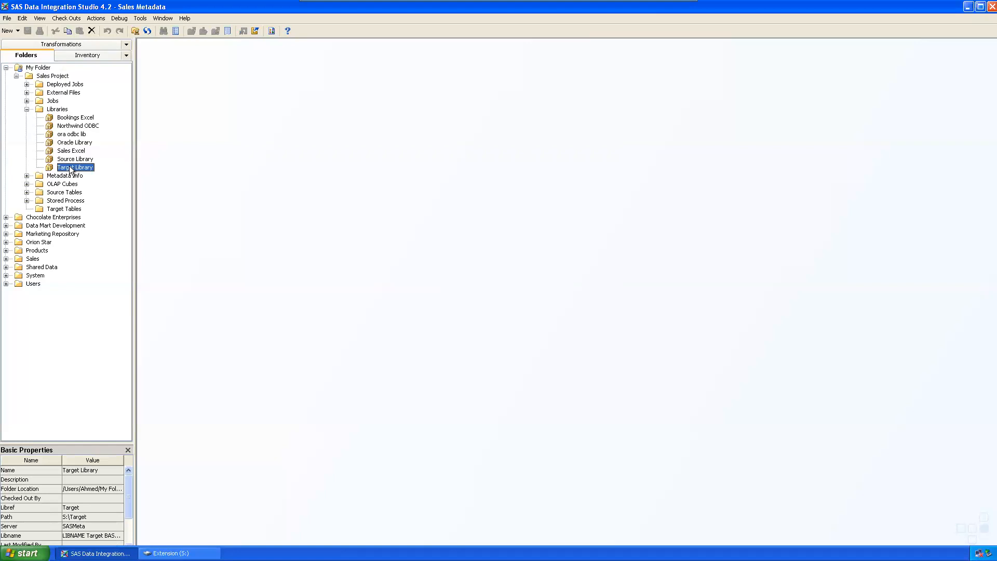
click(170, 554)
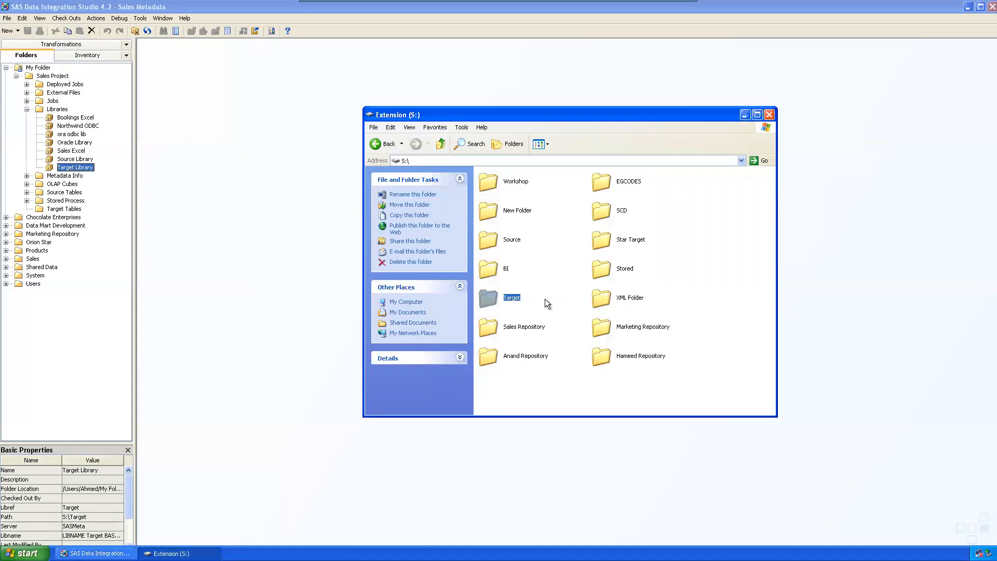
double_click(510, 298)
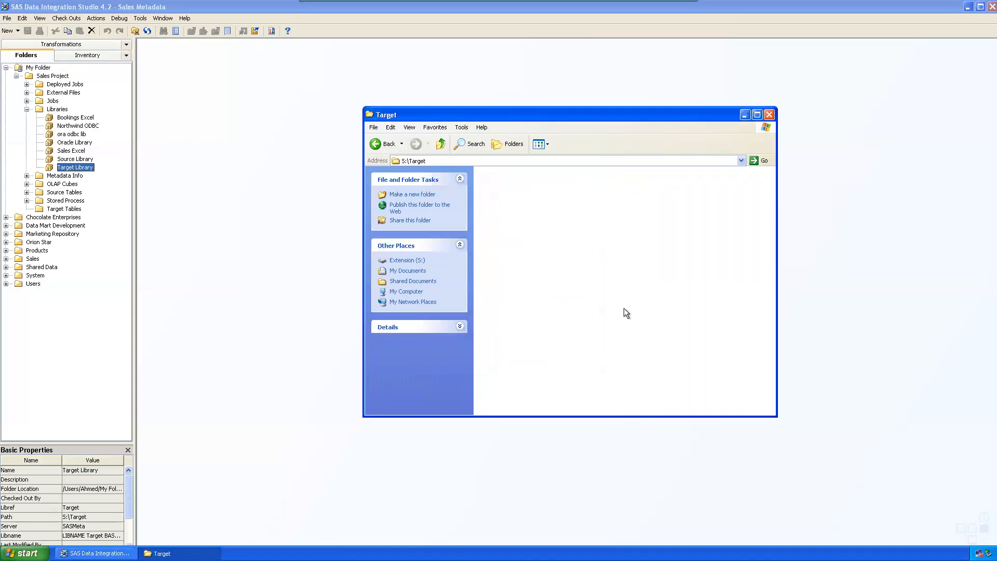
click(443, 145)
click(745, 115)
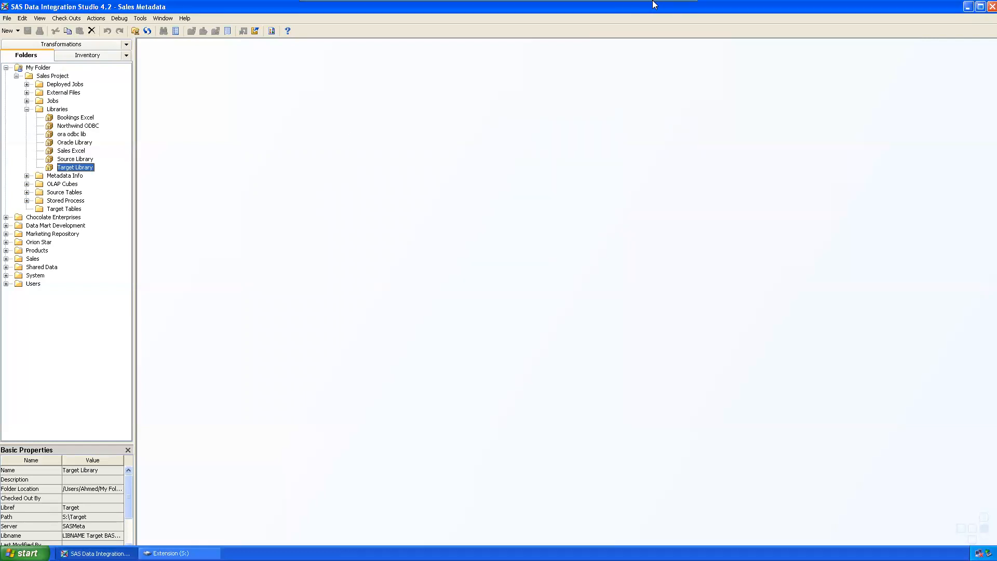
Step: Switch to the SAS DI Tasks document in Word and colour the heading "2. Define the Target" red
click(670, 7)
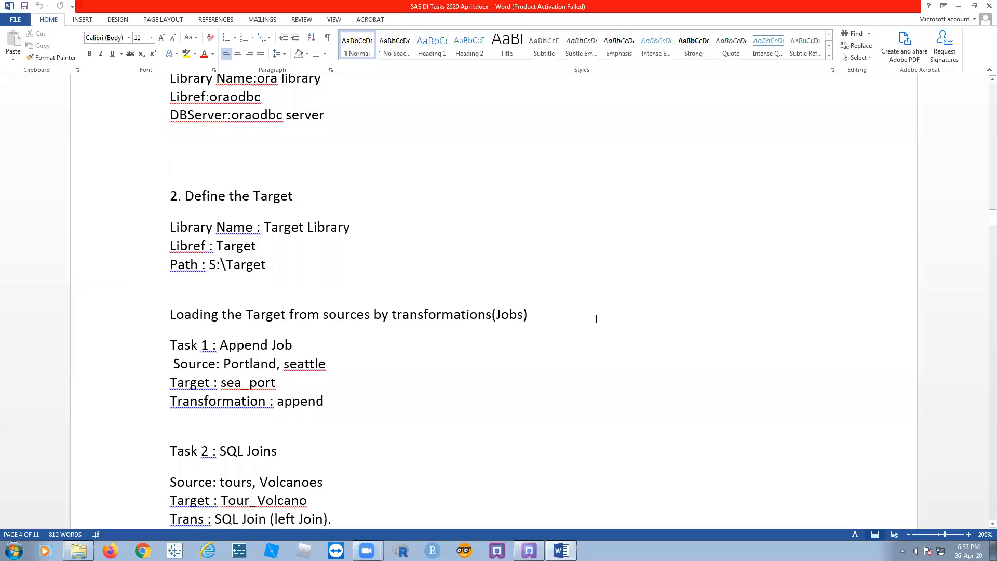
scroll(650, 307, down, 3)
scroll(650, 306, up, 3)
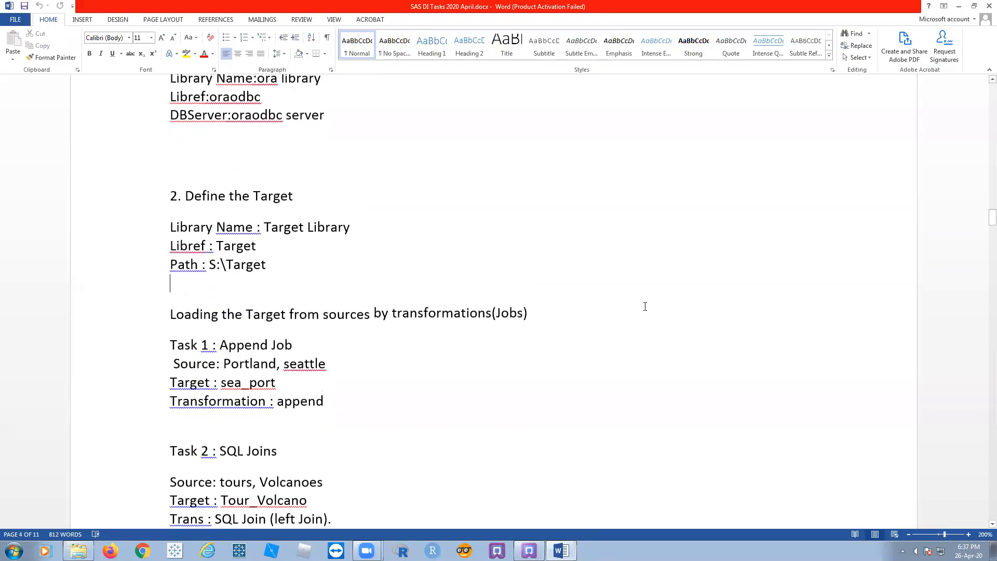
drag(208, 164, 272, 283)
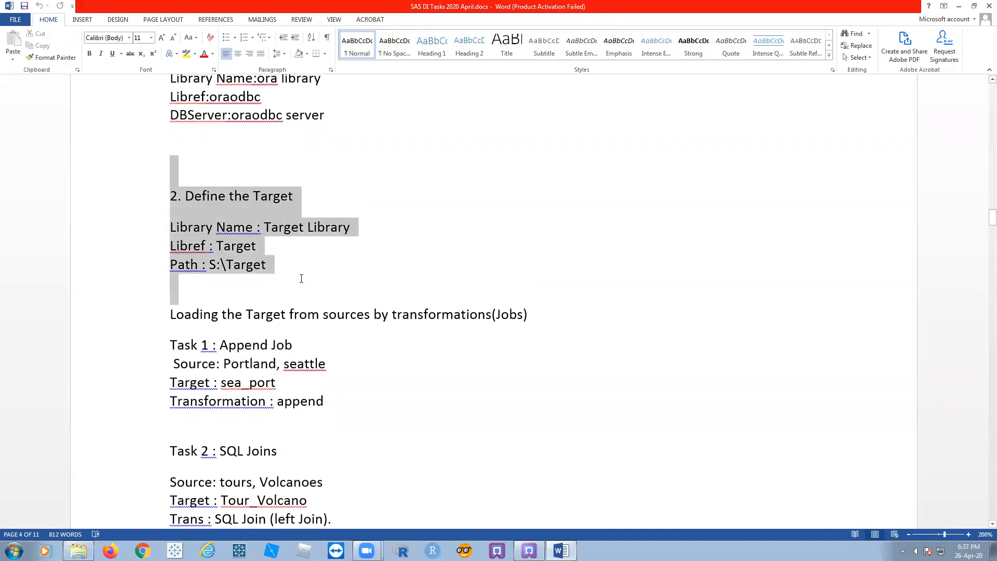
click(312, 199)
drag(312, 200, 172, 199)
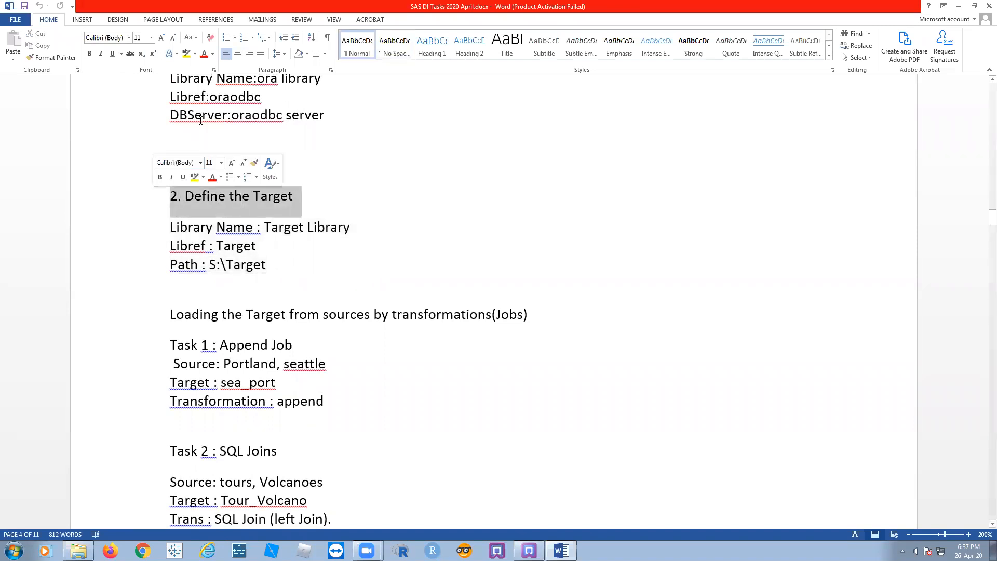
click(213, 53)
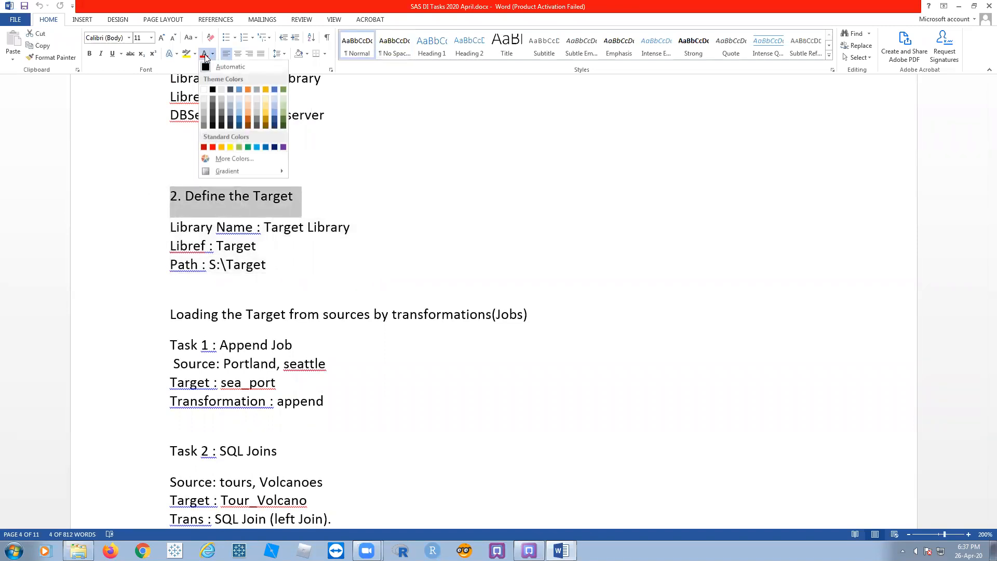
click(205, 141)
click(468, 201)
Step: Colour the heading "Loading the Target from sources by transformations(Jobs)" red
scroll(229, 225, down, 2)
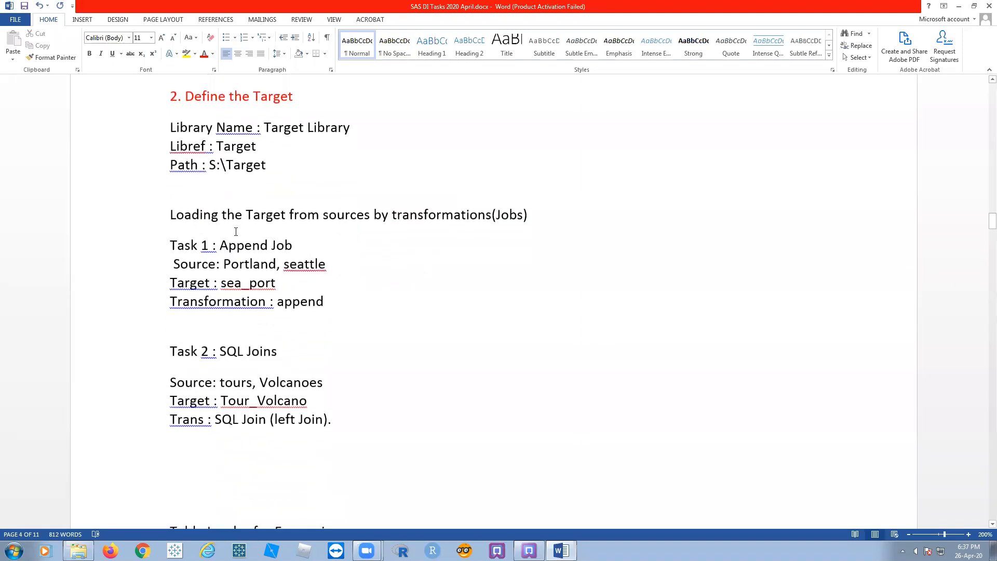
drag(182, 214, 547, 213)
click(204, 53)
click(502, 369)
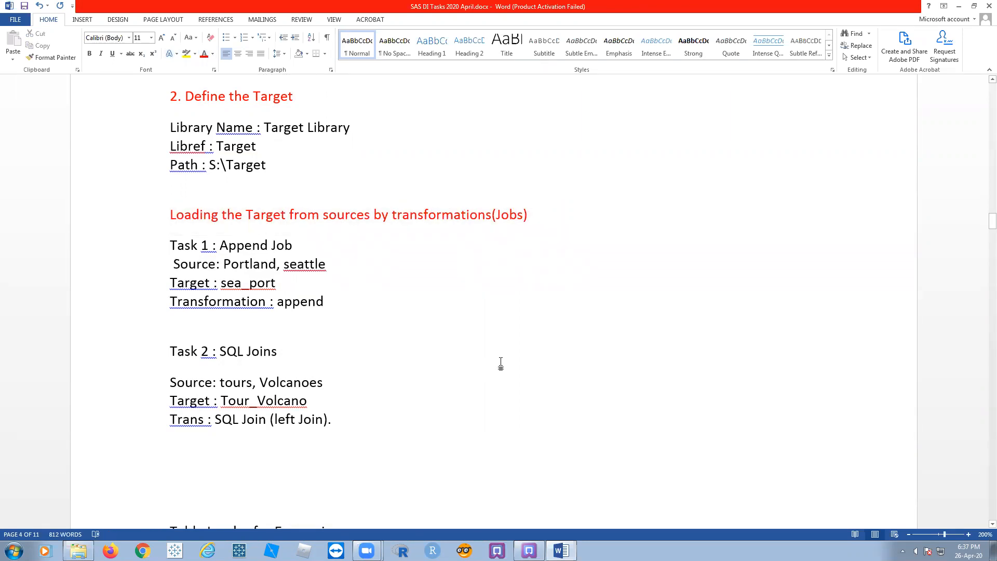
click(532, 218)
click(474, 280)
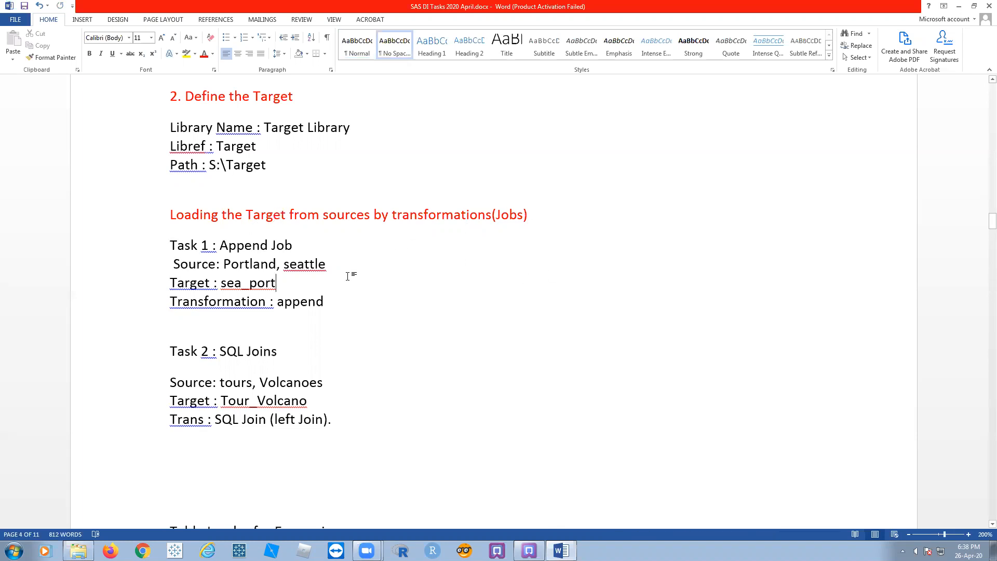
Step: Switch to SAS Data Integration Studio and examine the available transformations, including the Access, Analysis, Control, Data and Data Quality categories
click(529, 550)
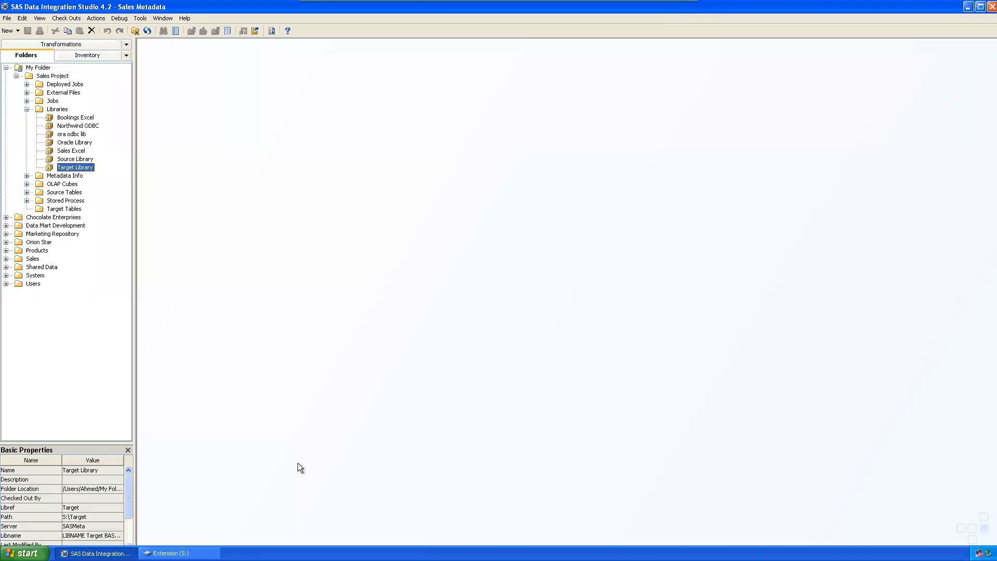
click(67, 43)
click(6, 67)
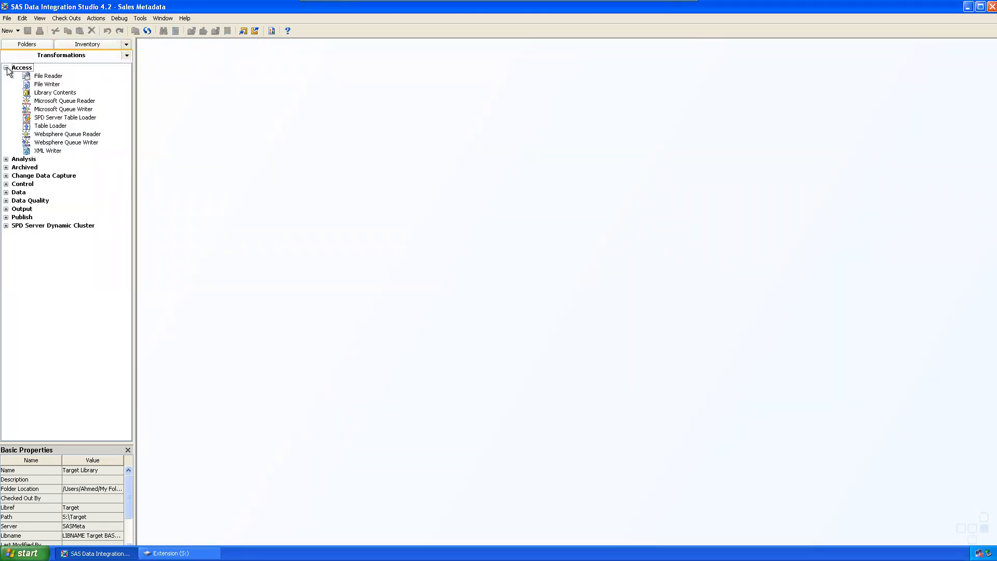
click(6, 159)
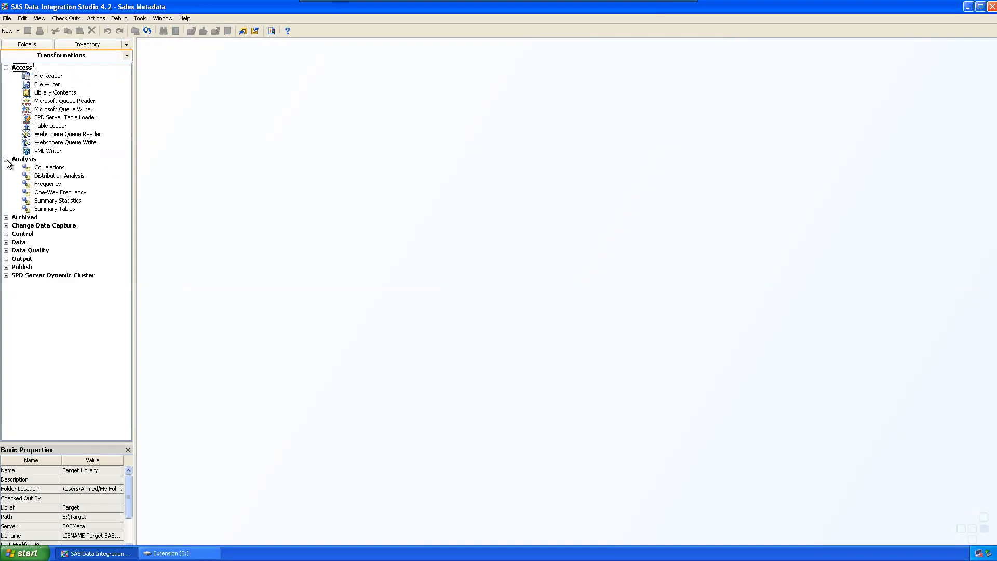
click(6, 226)
click(6, 227)
click(5, 234)
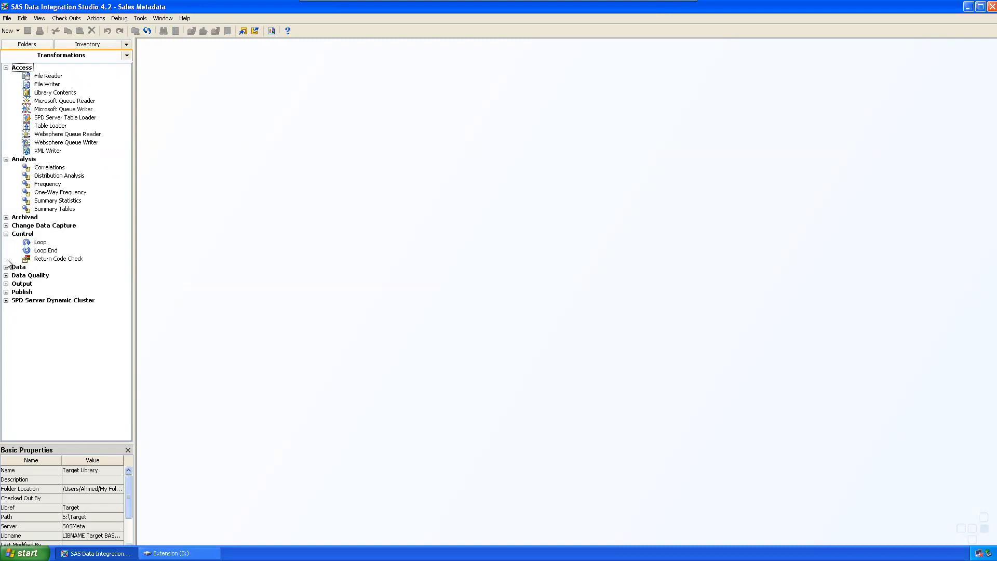
click(6, 267)
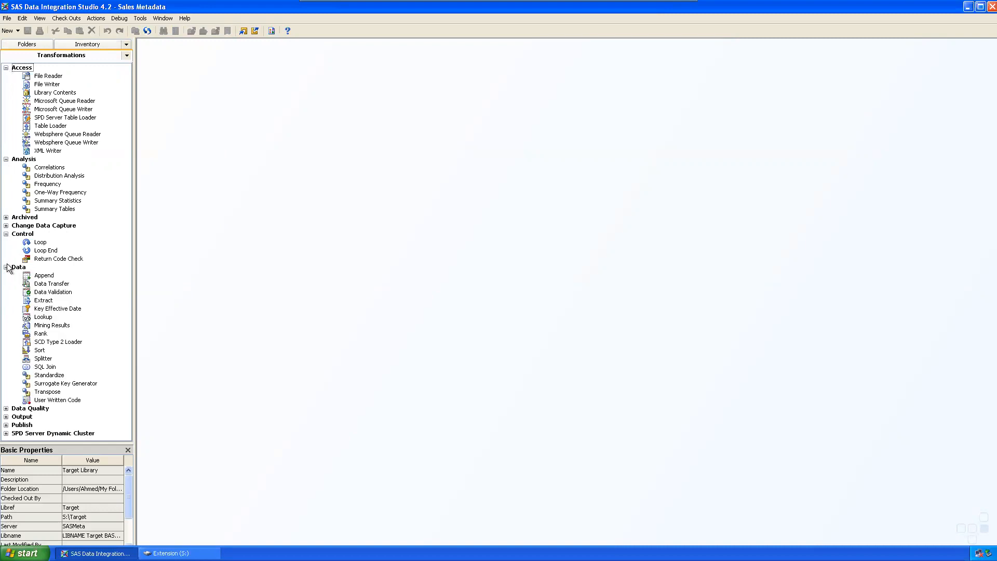
click(6, 408)
drag(127, 369, 125, 391)
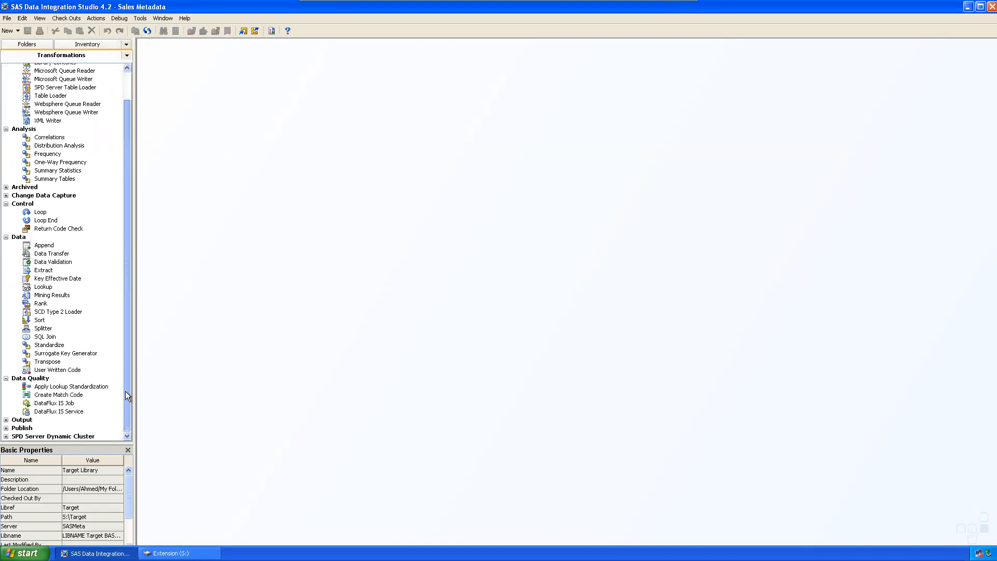
click(5, 436)
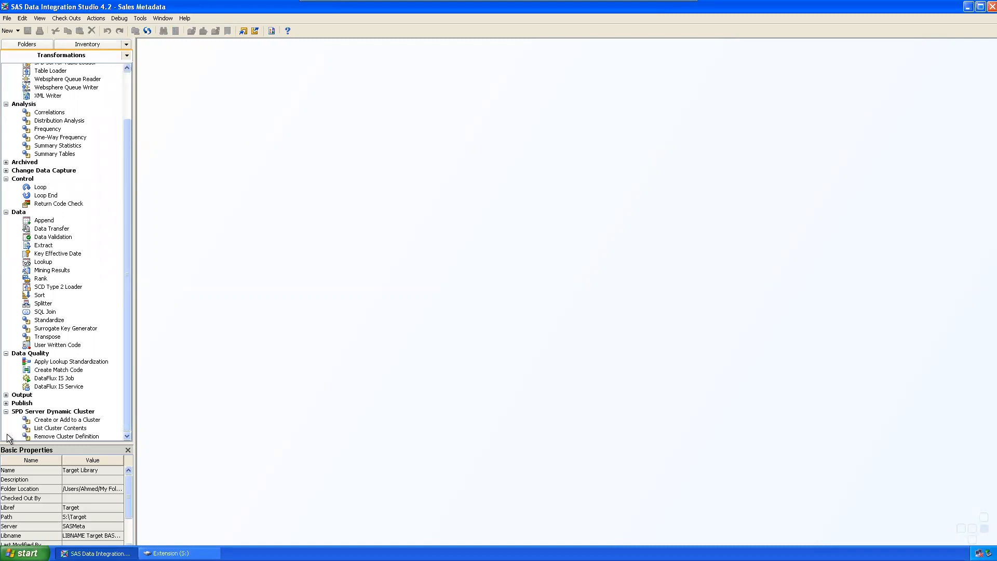
click(7, 411)
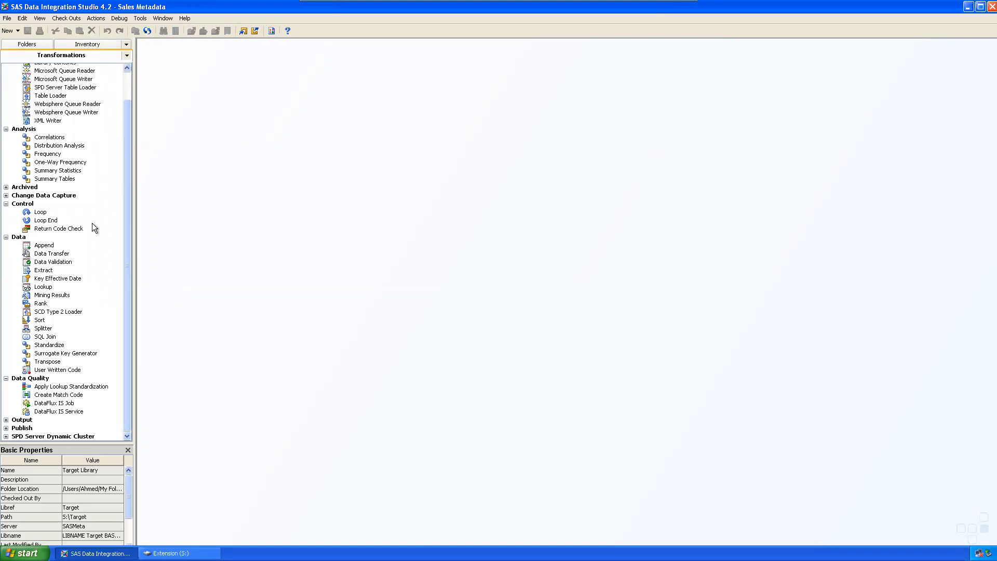
drag(126, 182, 125, 107)
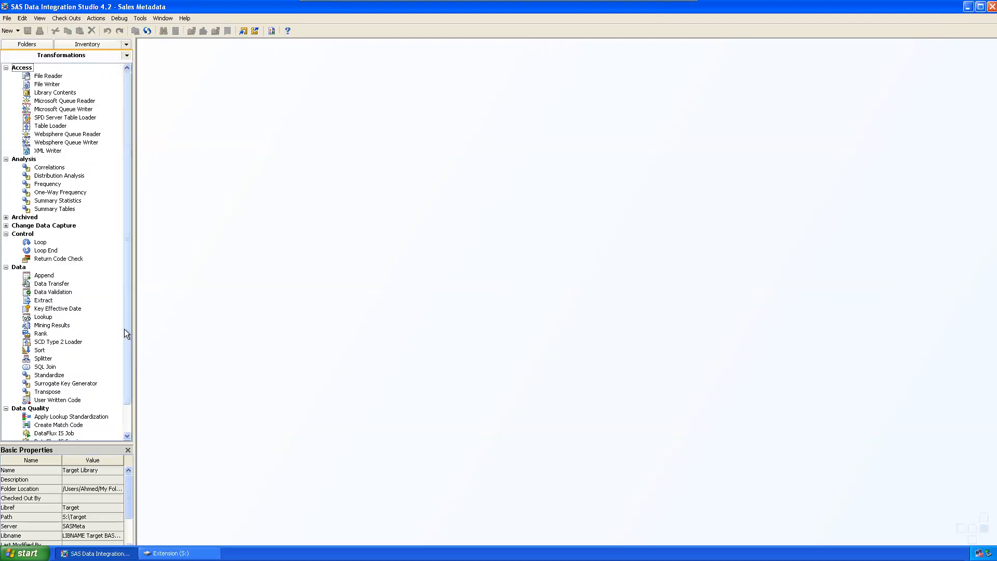
drag(129, 329, 130, 297)
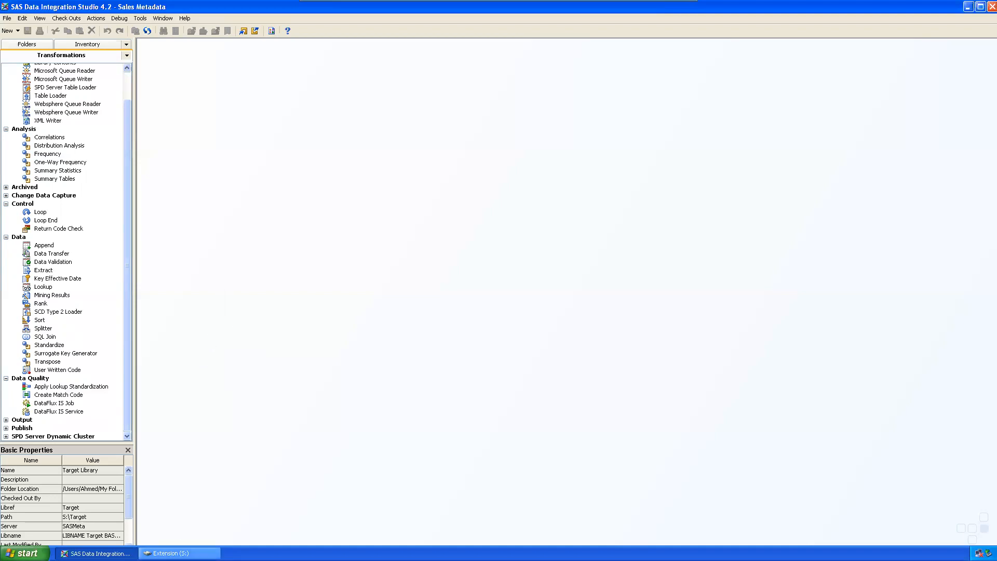
click(179, 554)
click(179, 554)
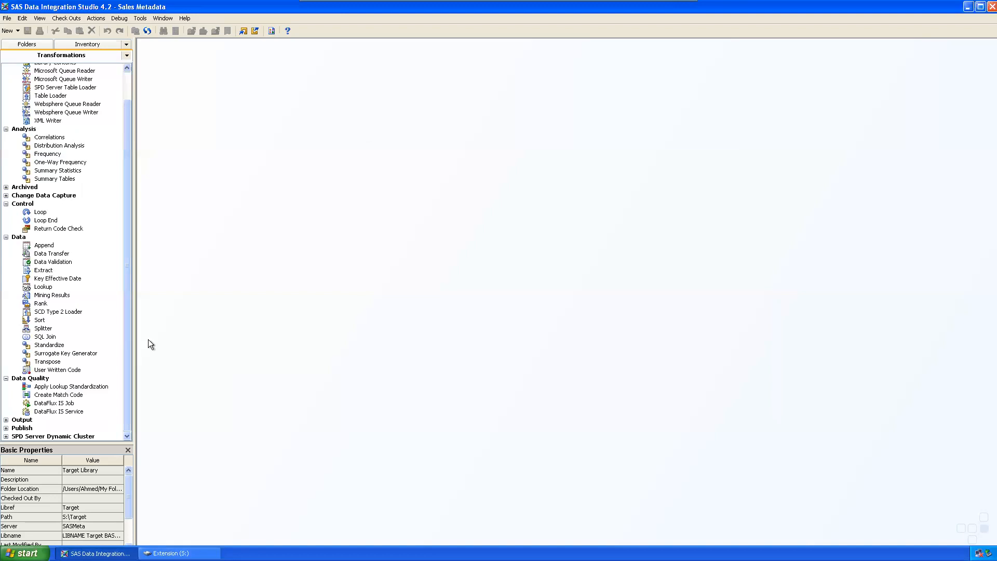
drag(130, 182, 129, 113)
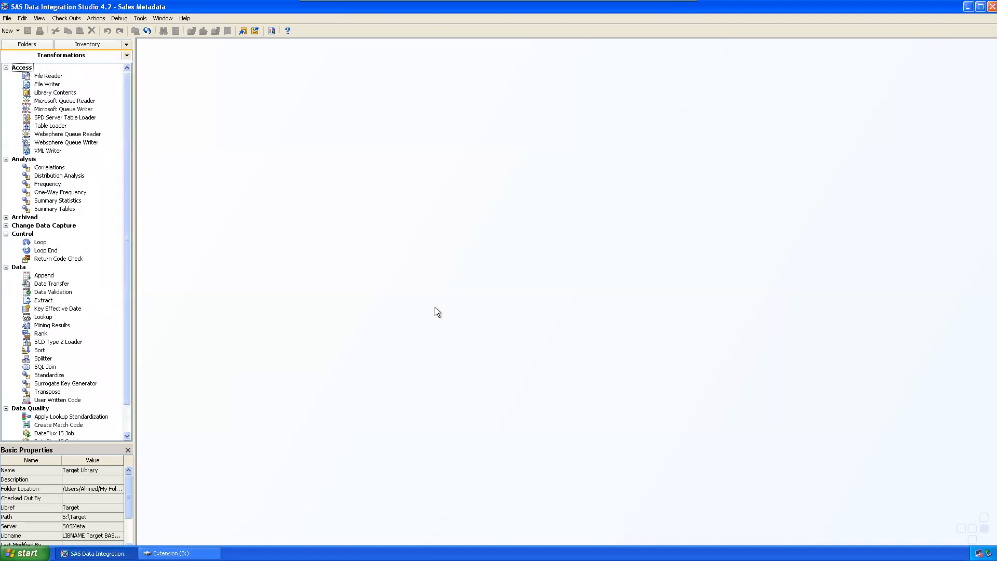
Step: Create a job named Append Job in the Sales Project's Jobs folder and maximize its editor window
click(43, 276)
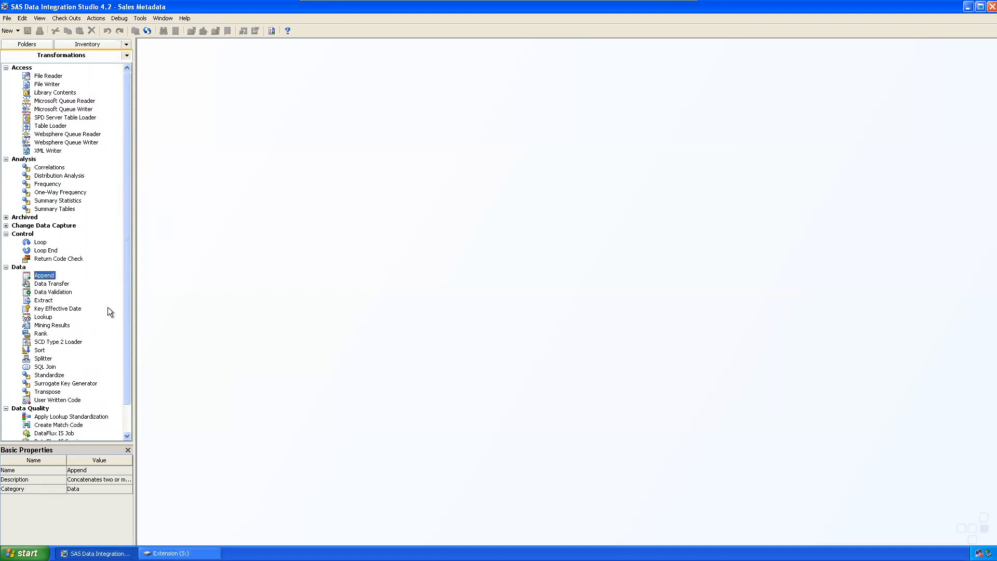
click(23, 44)
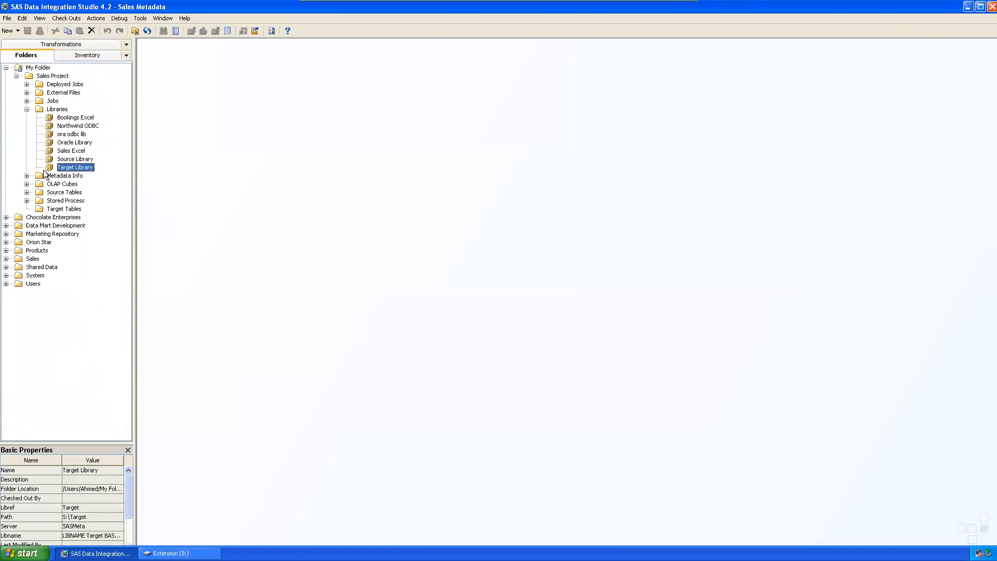
click(27, 109)
right_click(56, 101)
mouse_move(92, 141)
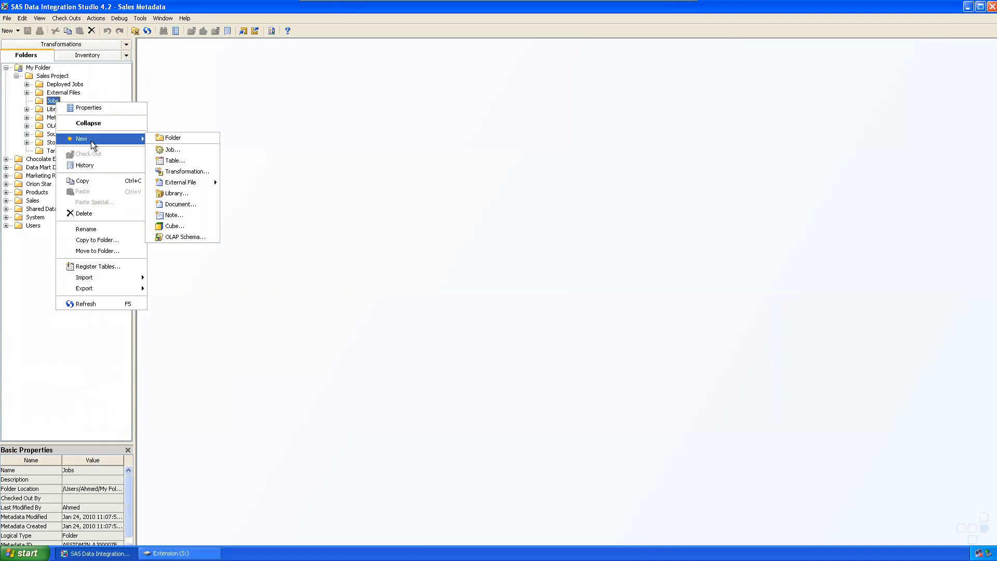
click(173, 150)
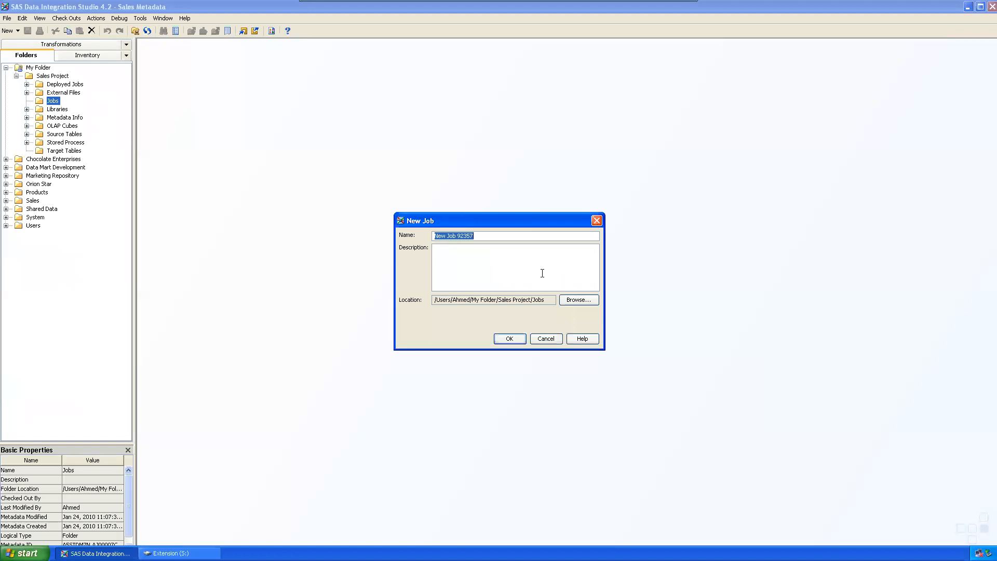
text(Append Job)
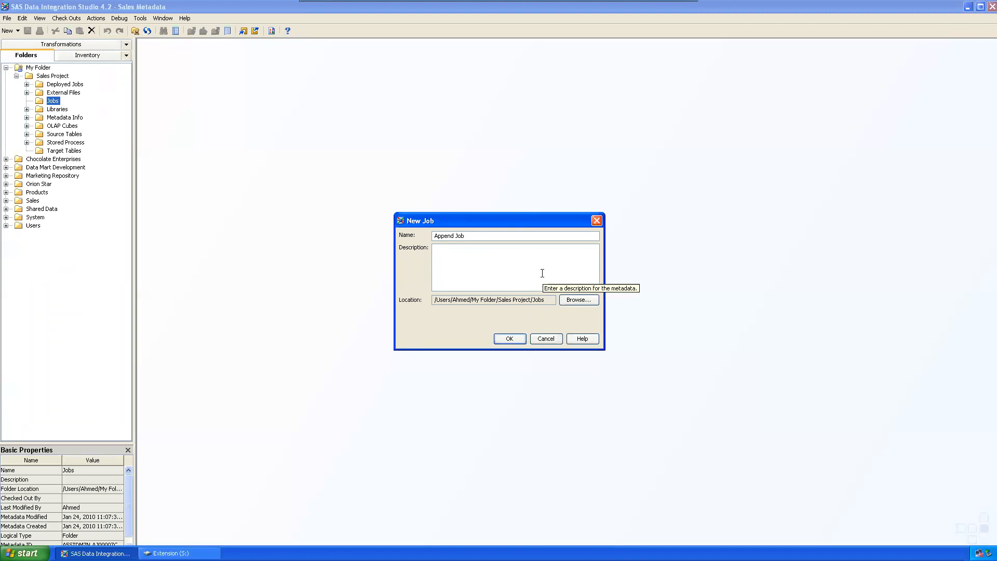
key(Return)
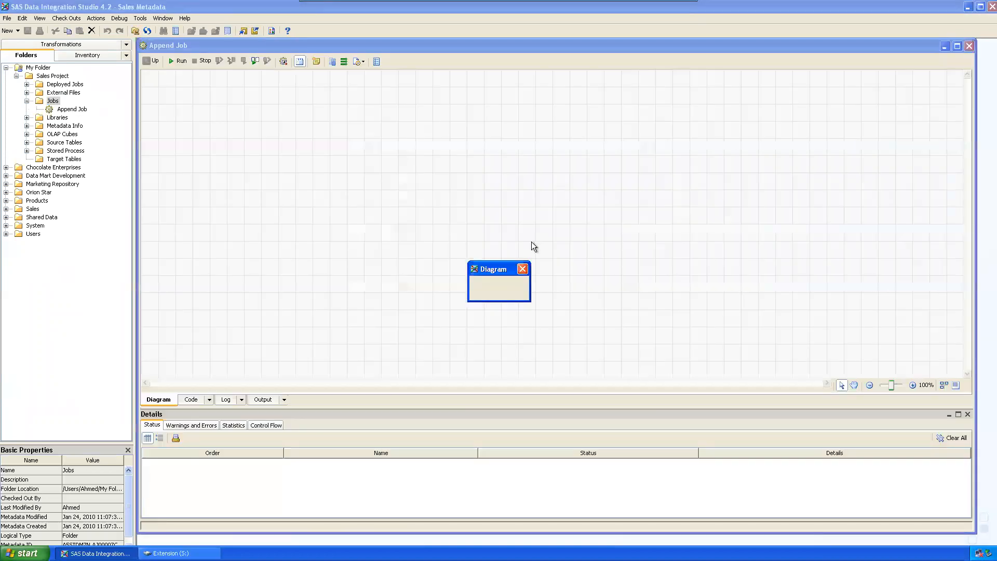
click(196, 45)
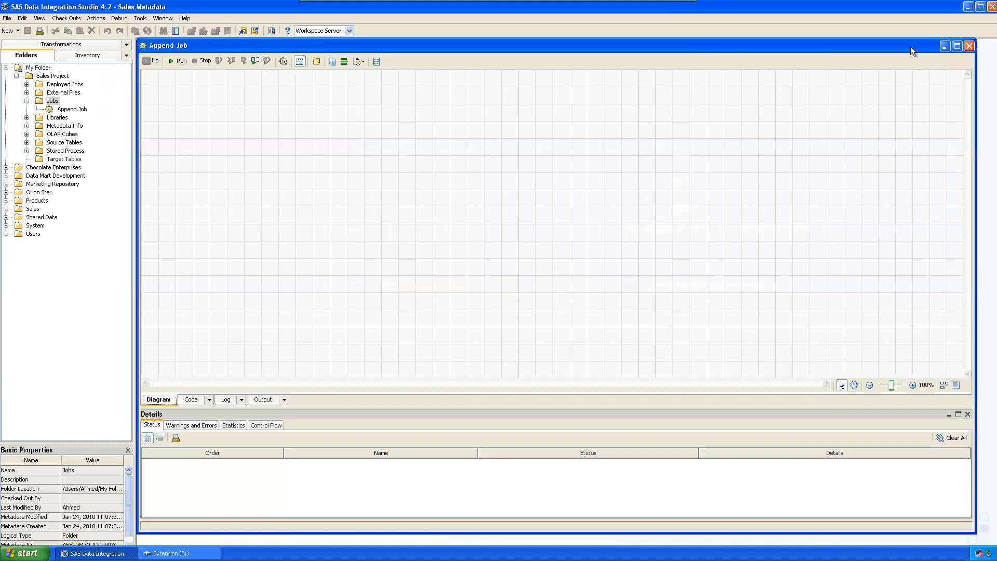
click(957, 46)
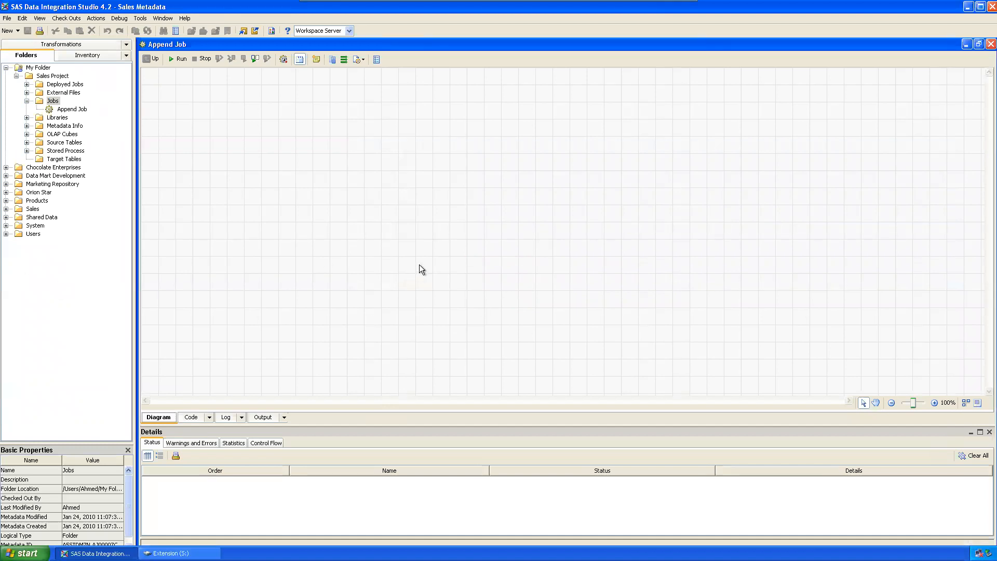
Step: View the data of the PORTLAND table in the Source Tables folder
click(70, 110)
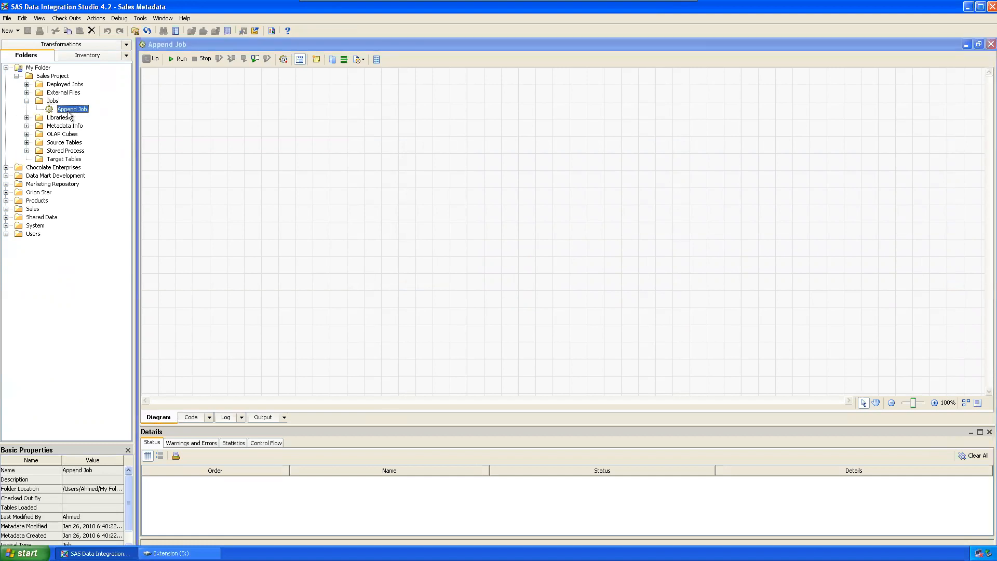
click(27, 143)
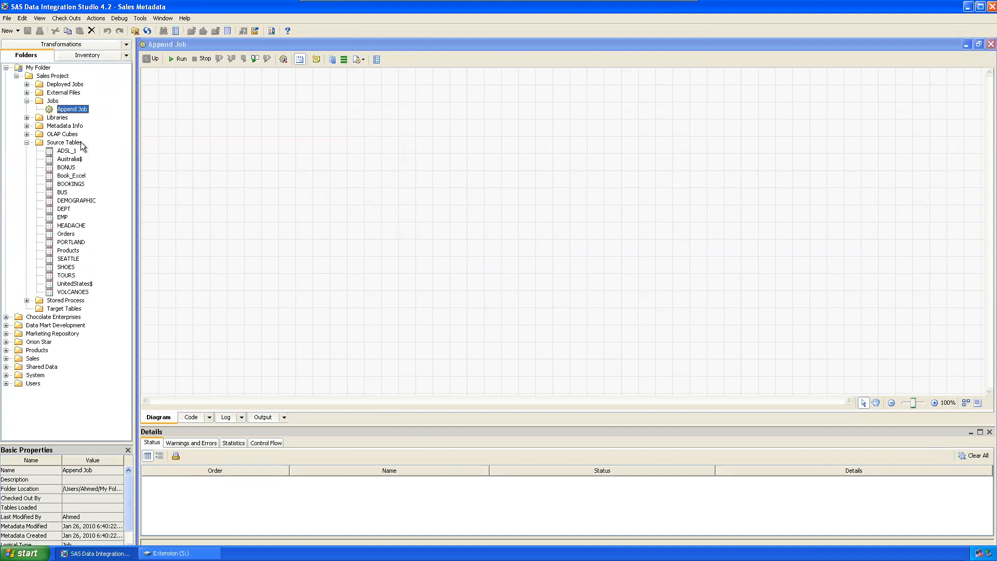
click(73, 260)
click(75, 243)
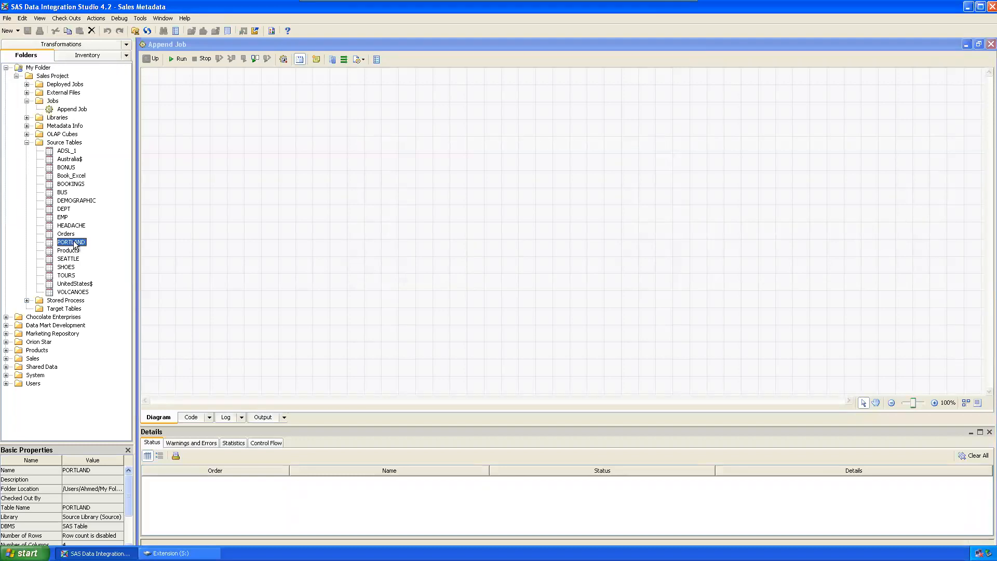
right_click(75, 242)
click(111, 257)
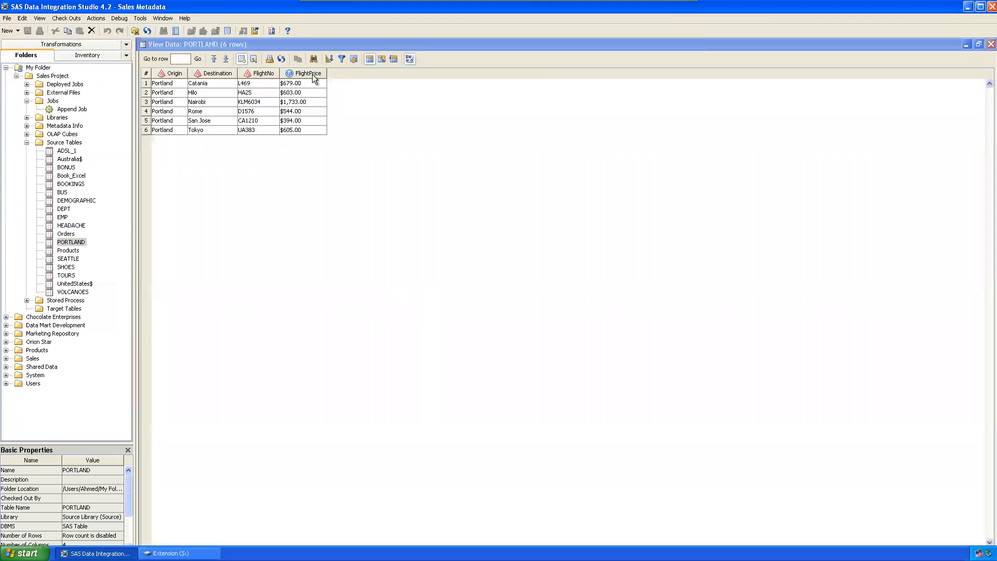
click(232, 46)
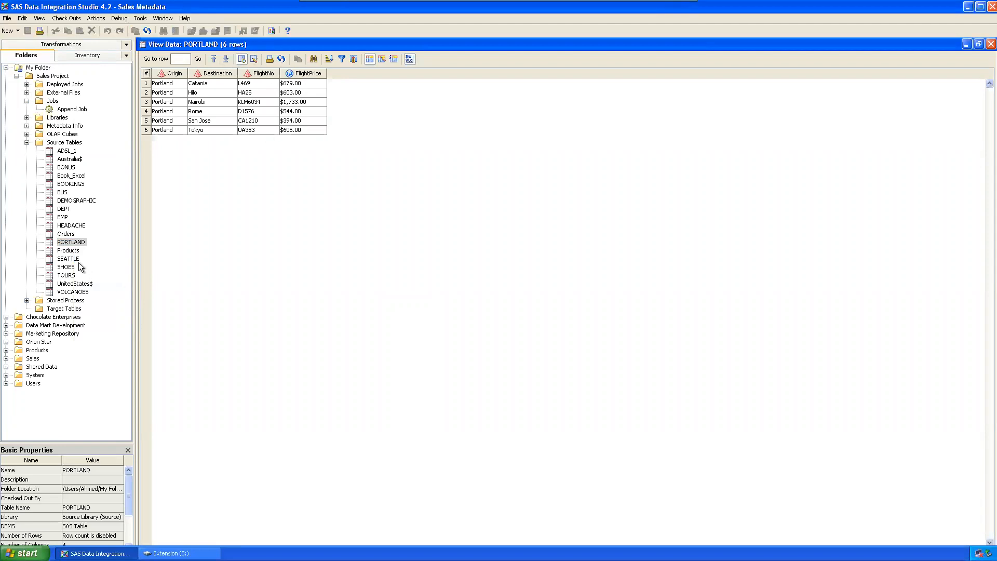
Step: View the SEATTLE source table's data and arrange its window below the PORTLAND data for comparison
right_click(66, 258)
click(103, 274)
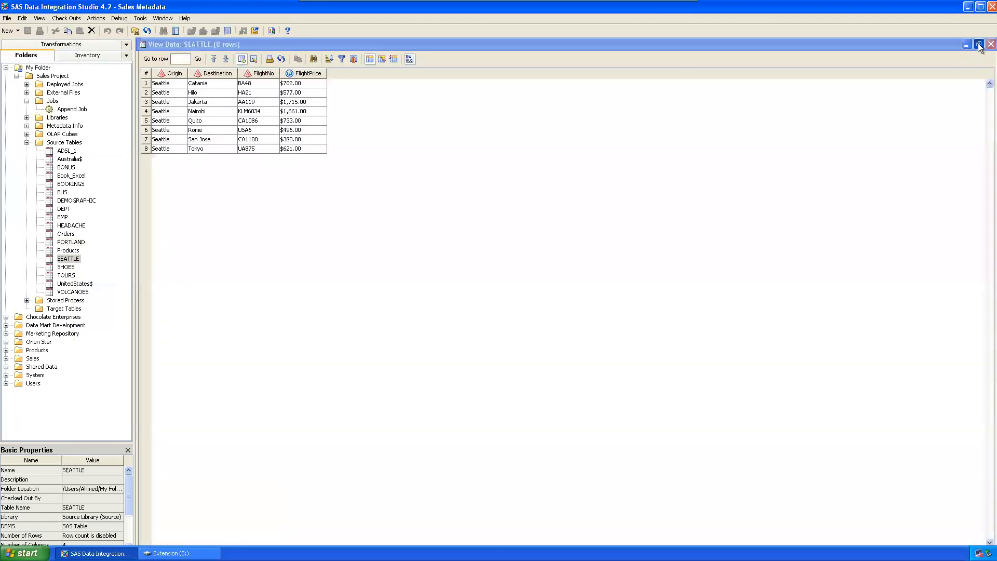
click(978, 44)
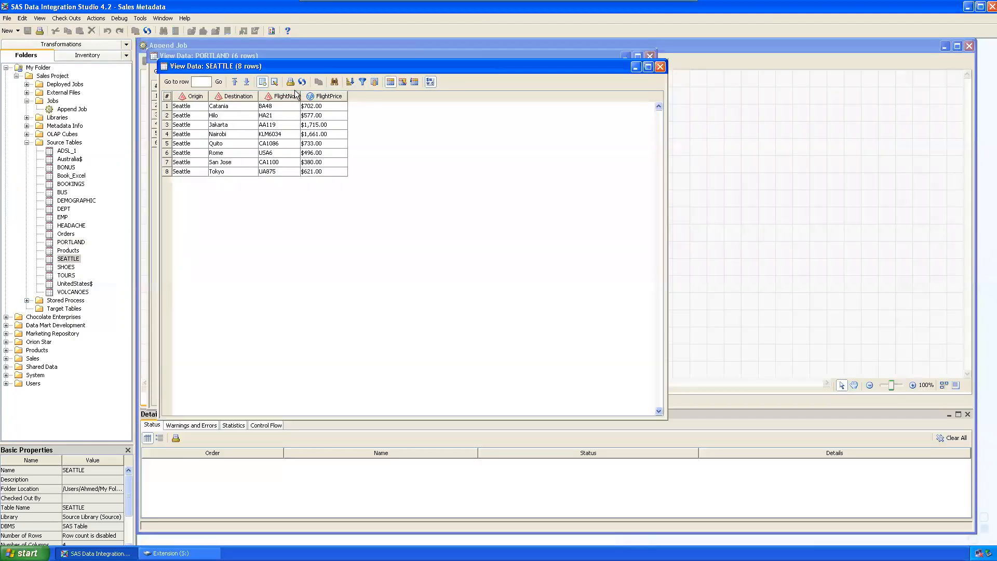
drag(303, 66, 304, 188)
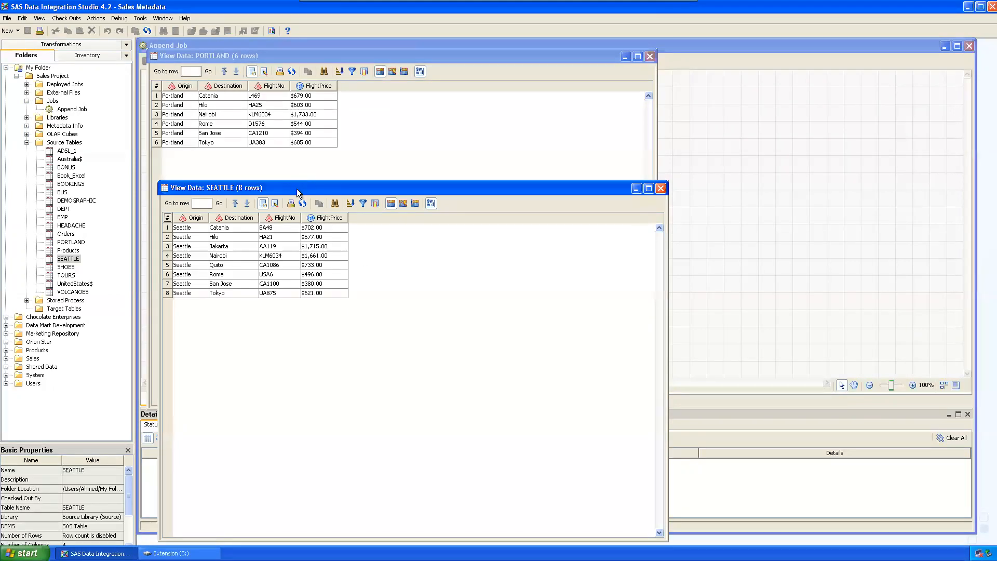
drag(297, 189, 291, 179)
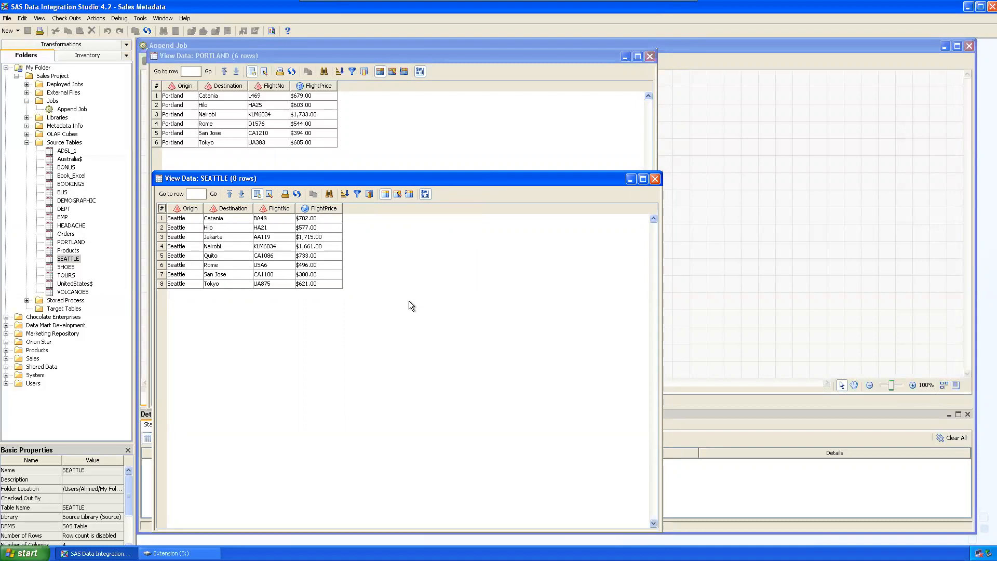
Step: Check the contents of the S:\Target folder in Windows Explorer and return to SAS Data Integration Studio
click(171, 553)
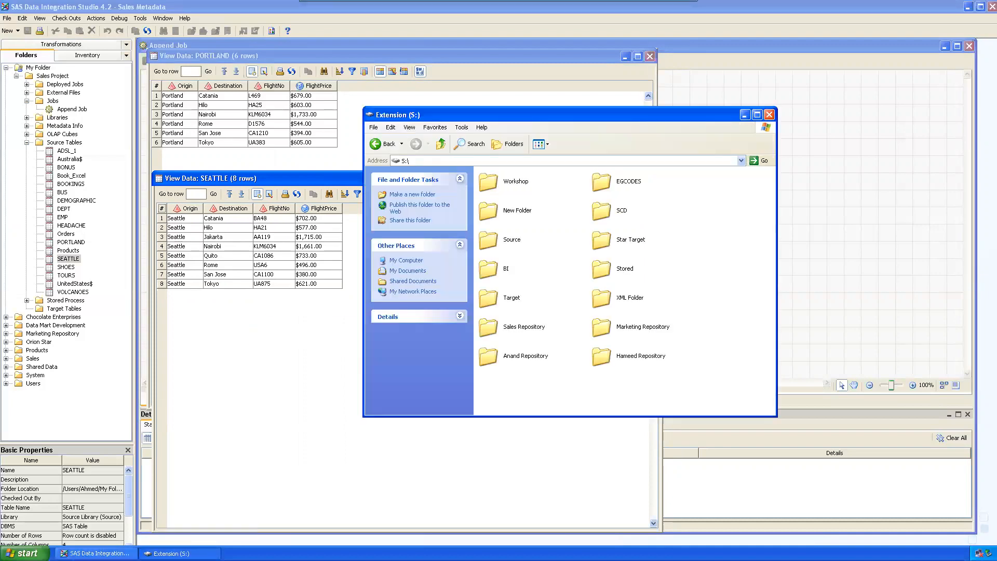
double_click(479, 298)
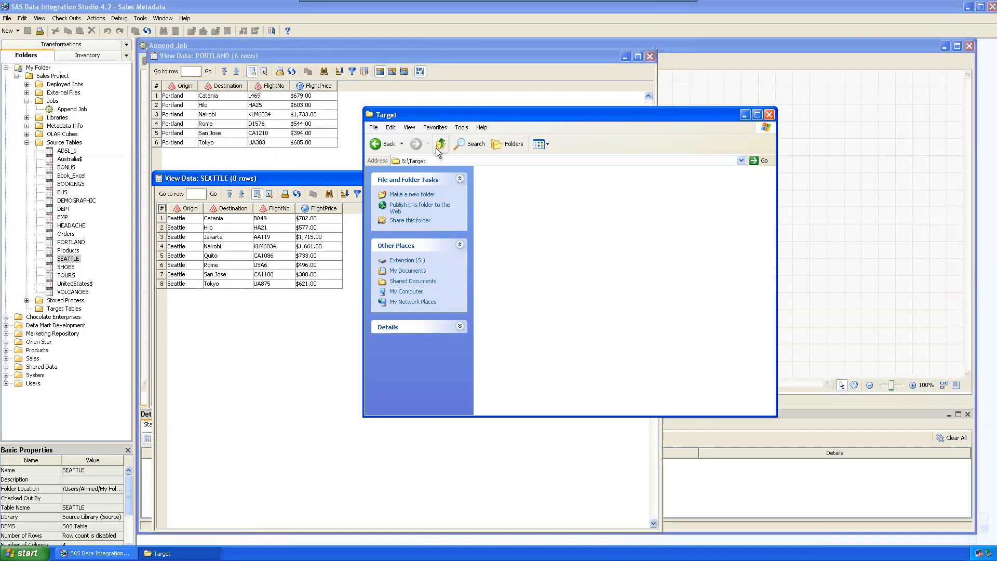
click(745, 114)
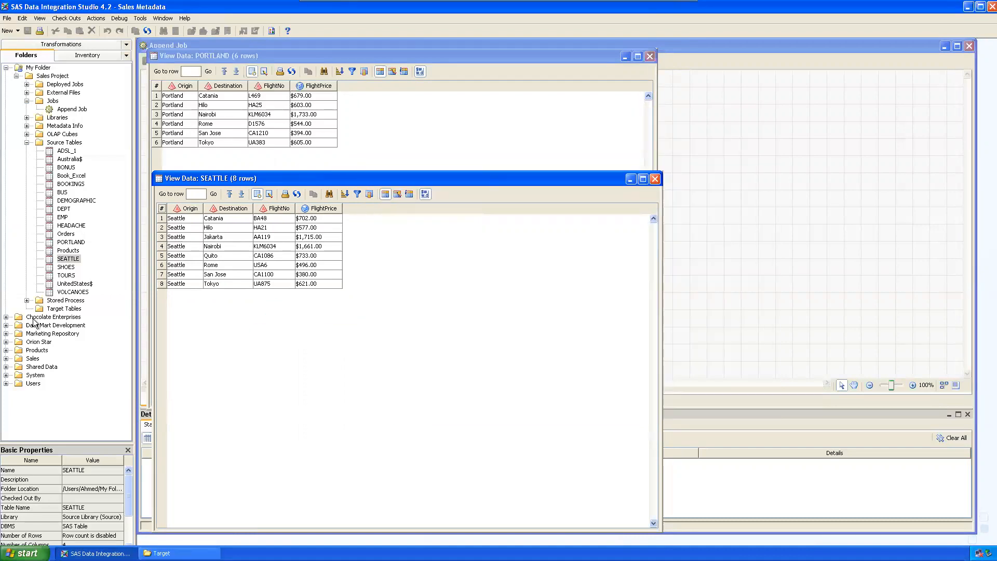
Step: Start a new table in the Sales Project's Target Tables folder and name it Sea_Port
click(27, 118)
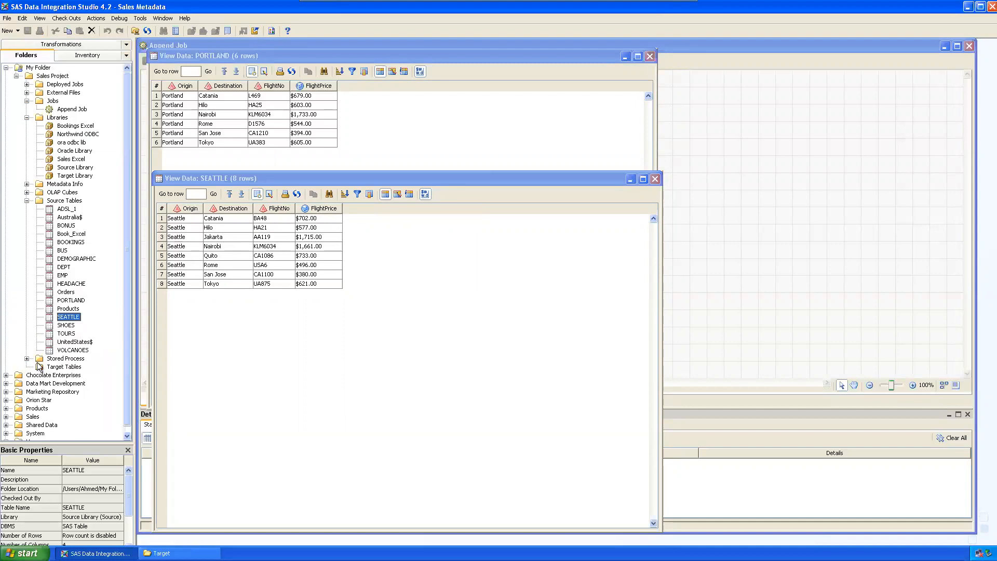
click(64, 367)
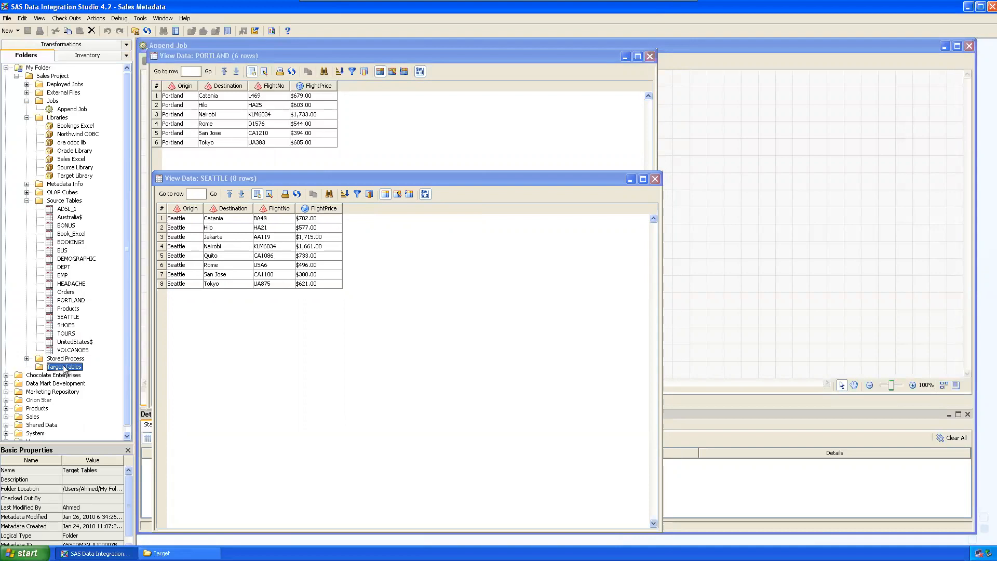
right_click(63, 367)
mouse_move(140, 374)
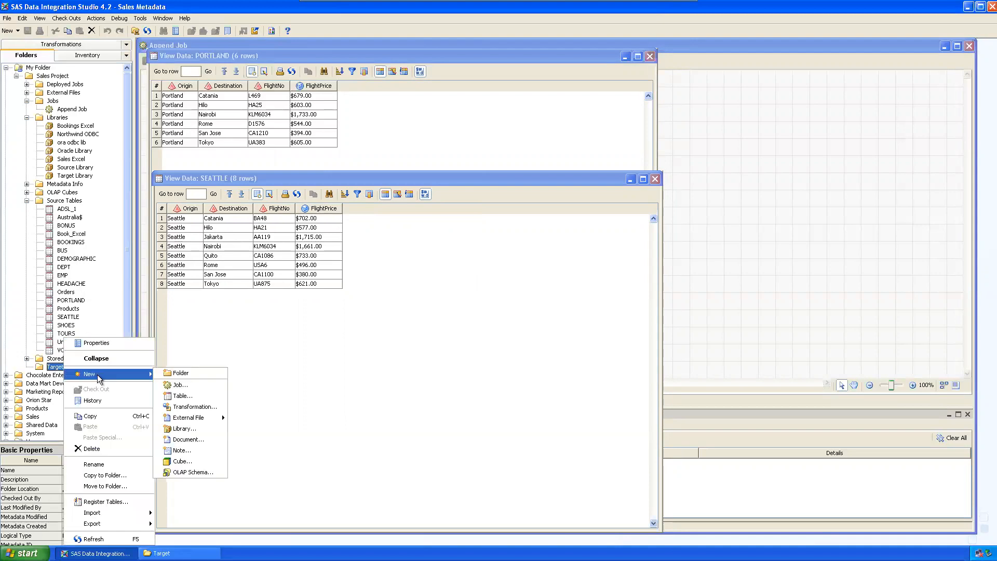
click(188, 396)
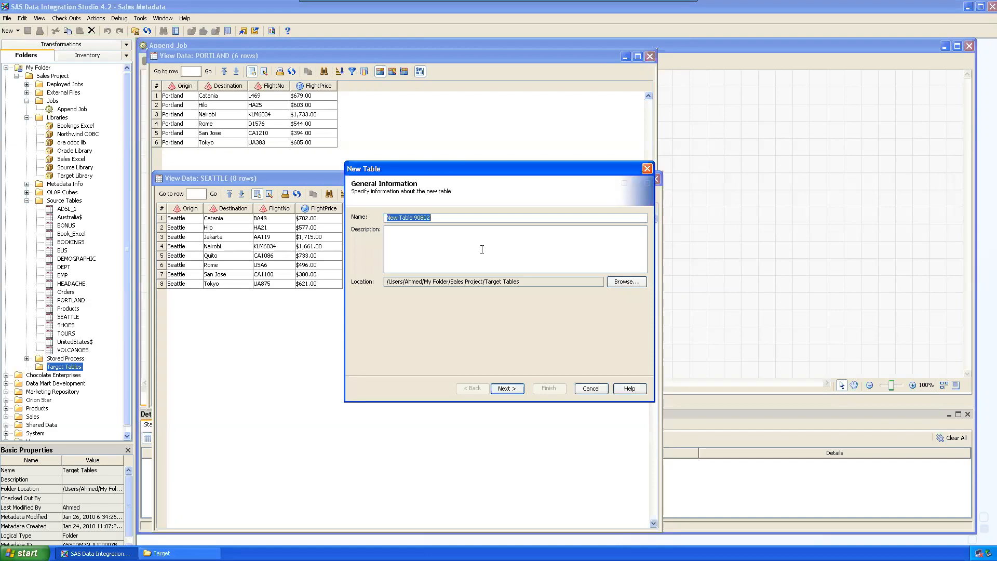
text(Sea_Port)
click(508, 389)
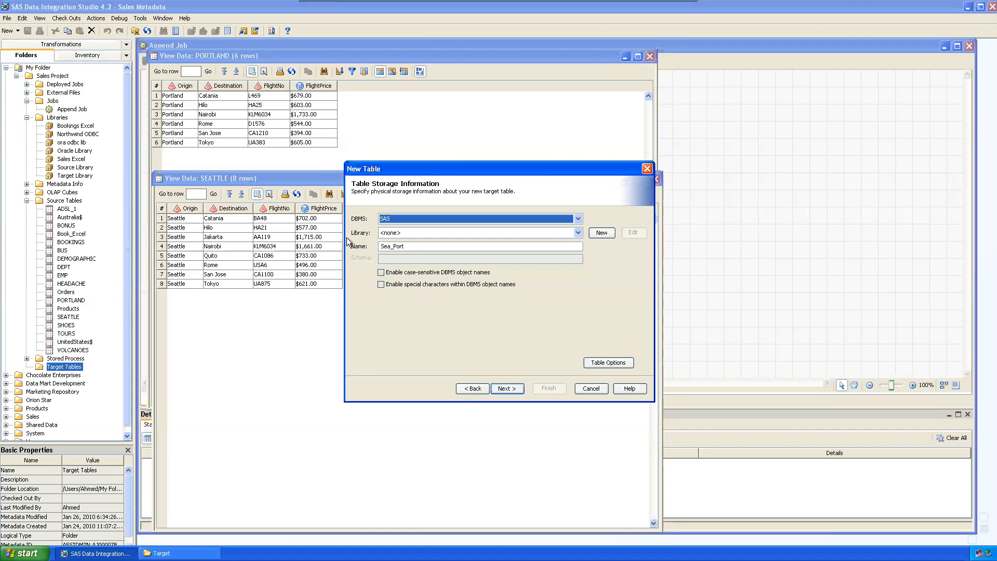
Step: Assign the Sea_Port table to Target Library and proceed to the column selection
click(432, 232)
drag(578, 257, 582, 279)
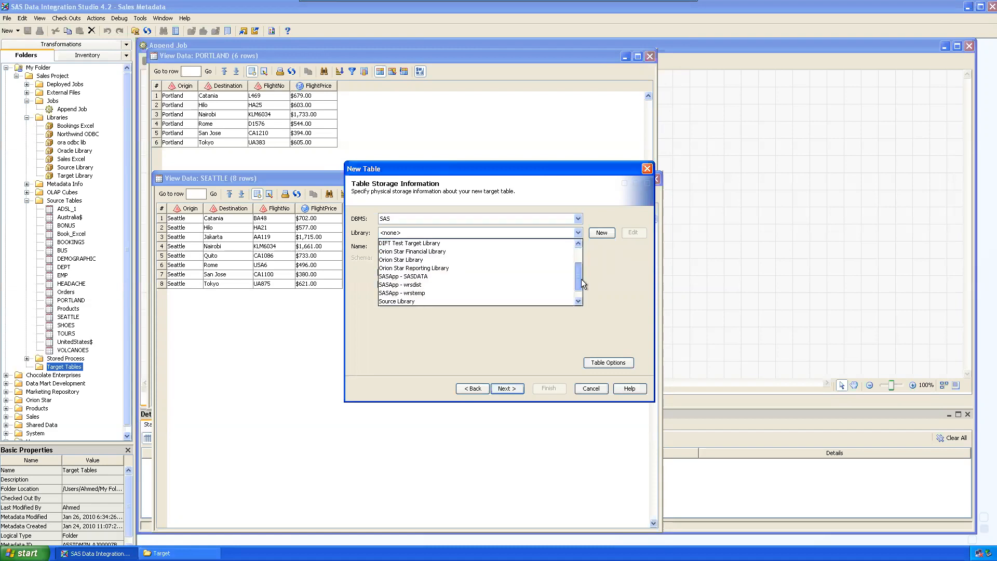
click(444, 298)
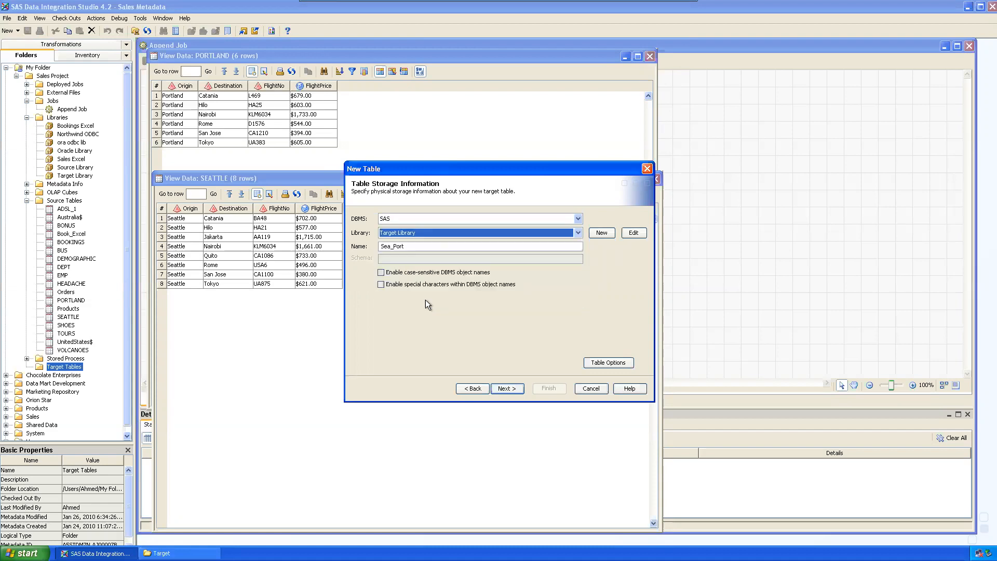
click(517, 387)
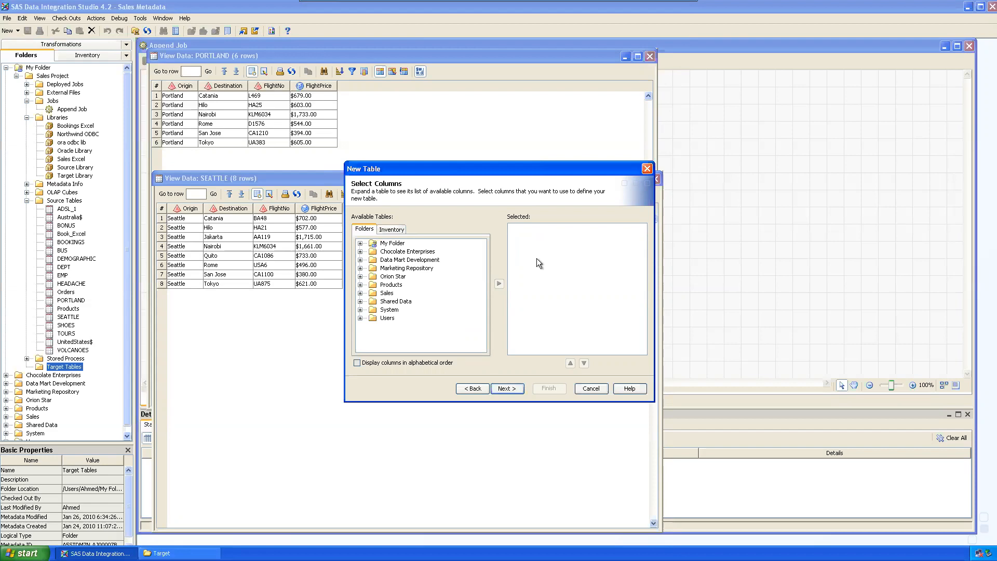
Step: Define the new table with all columns of the PORTLAND table from the Sales Project's Source Tables folder
click(360, 243)
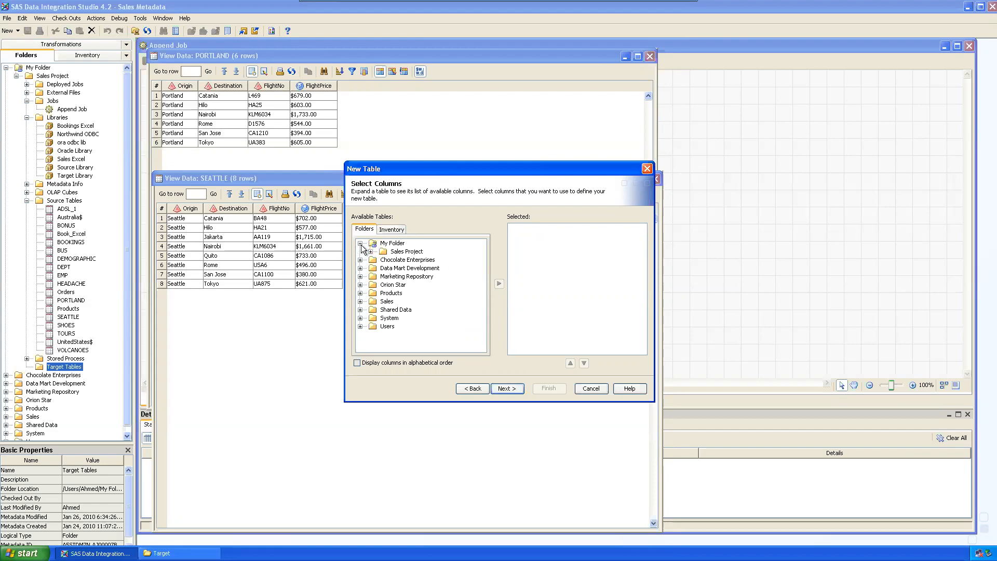
click(370, 251)
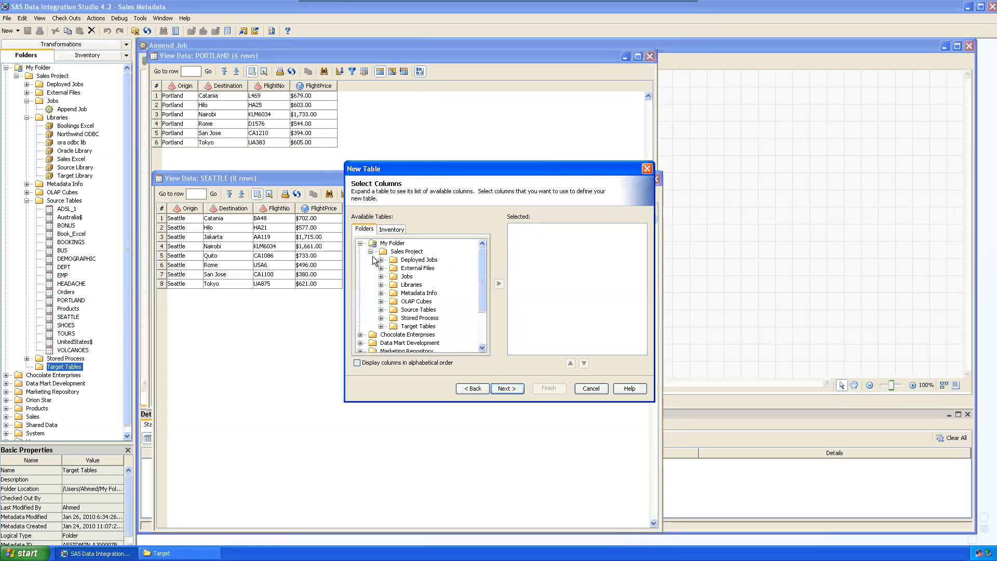
click(381, 309)
click(427, 343)
click(499, 285)
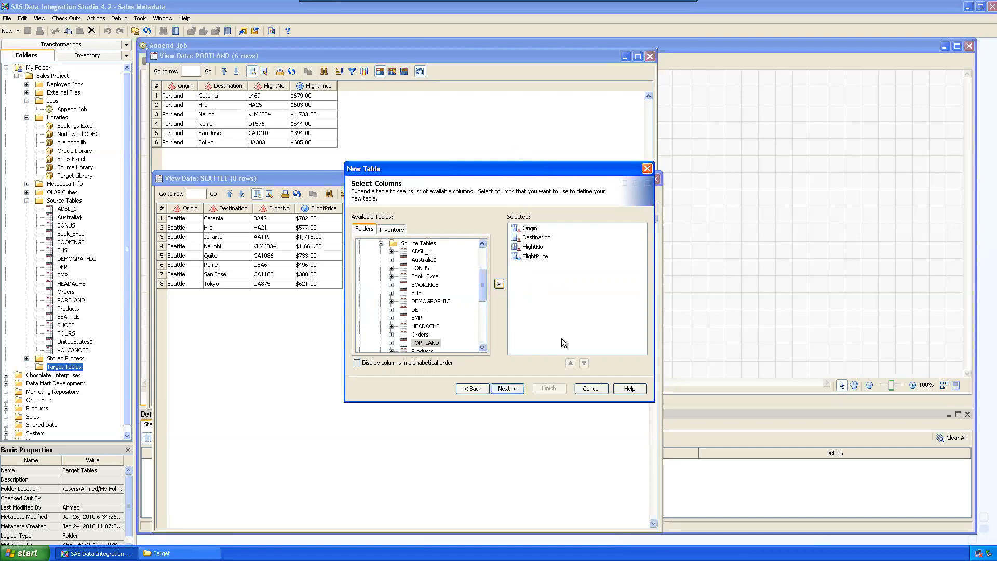
click(506, 389)
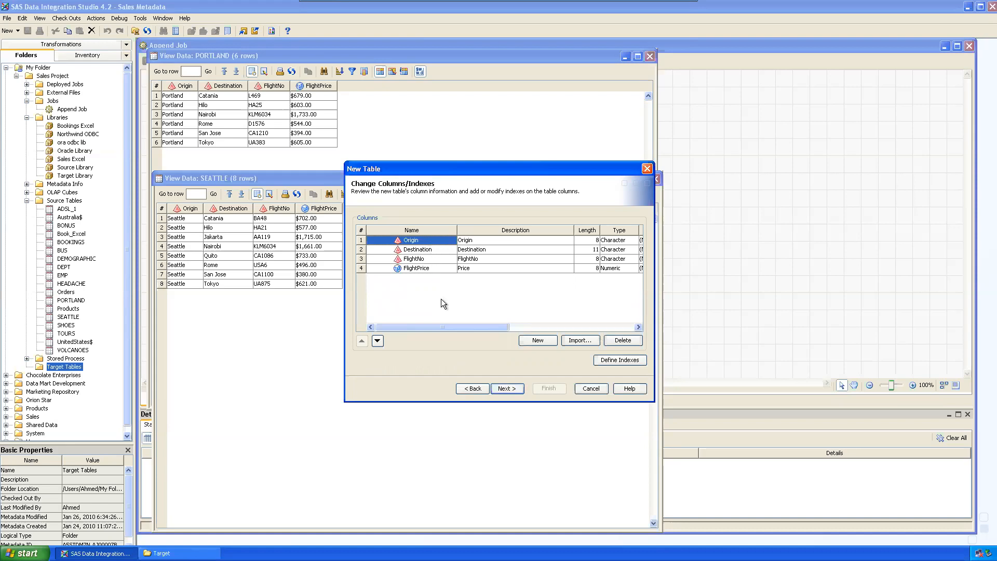
Step: Review the new table's column lengths, types, informats and formats, narrowing the Description column
drag(443, 326, 588, 317)
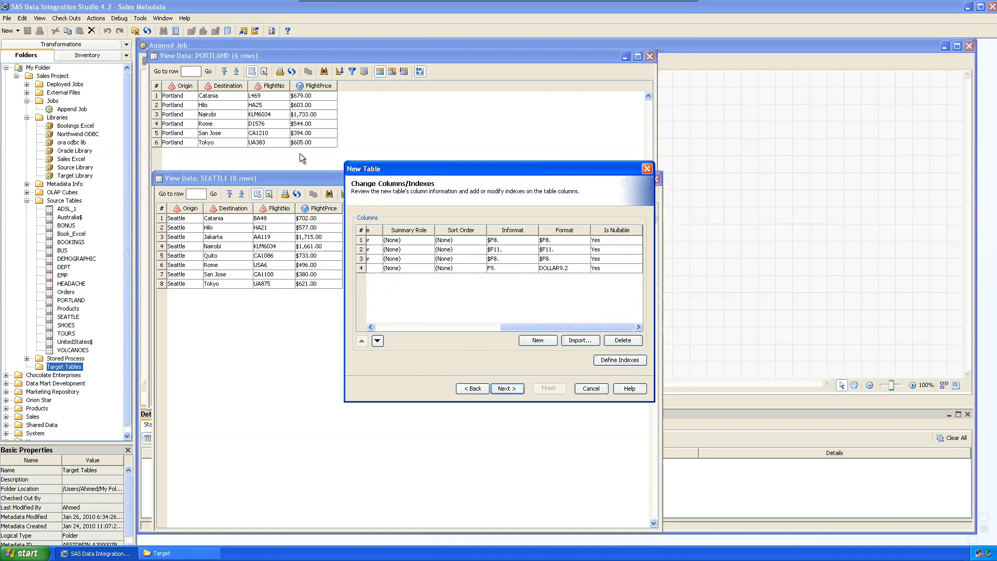
drag(519, 326, 395, 326)
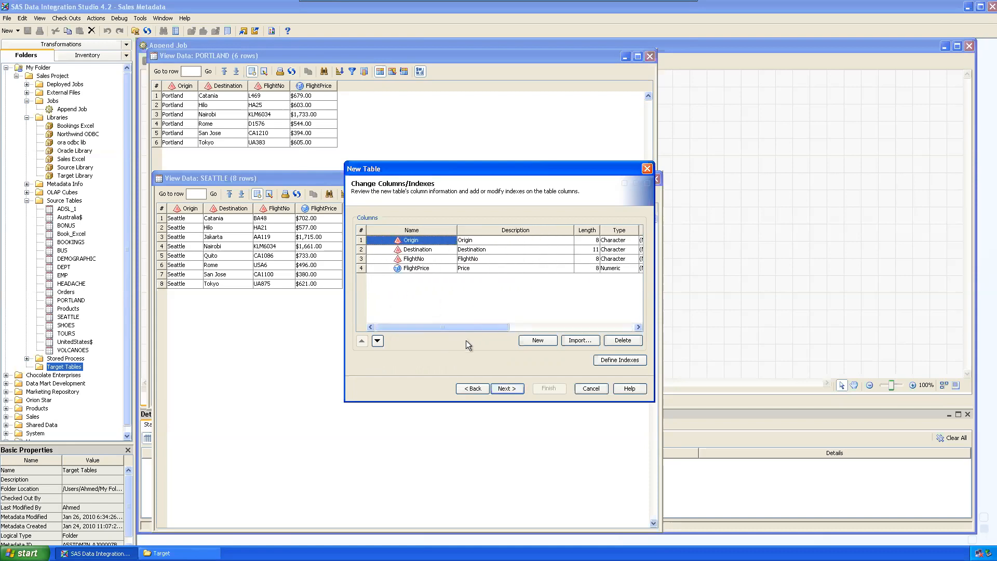
drag(570, 232, 506, 236)
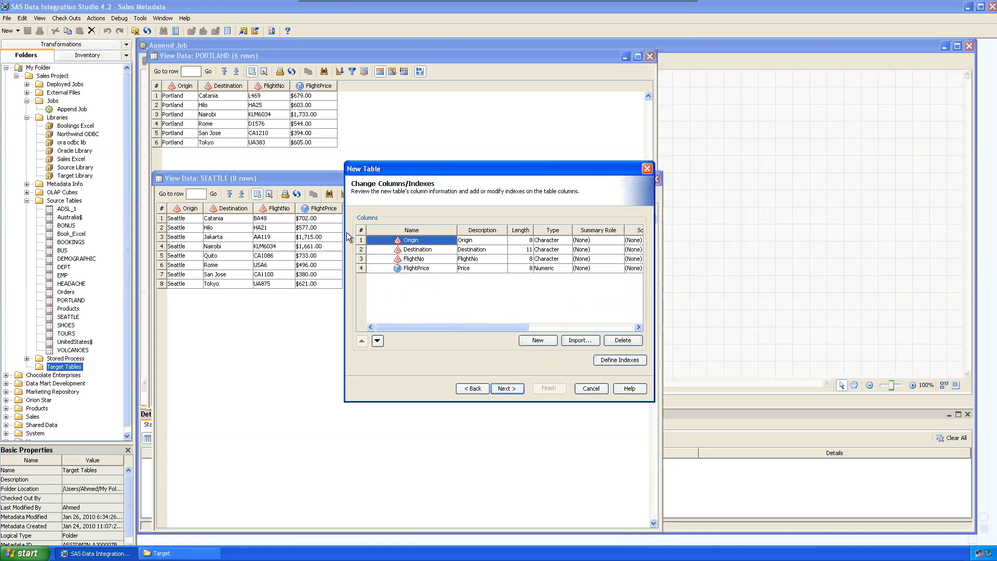
Step: Proceed to the new table's metadata summary and review its repository, folder, name and library details
click(507, 389)
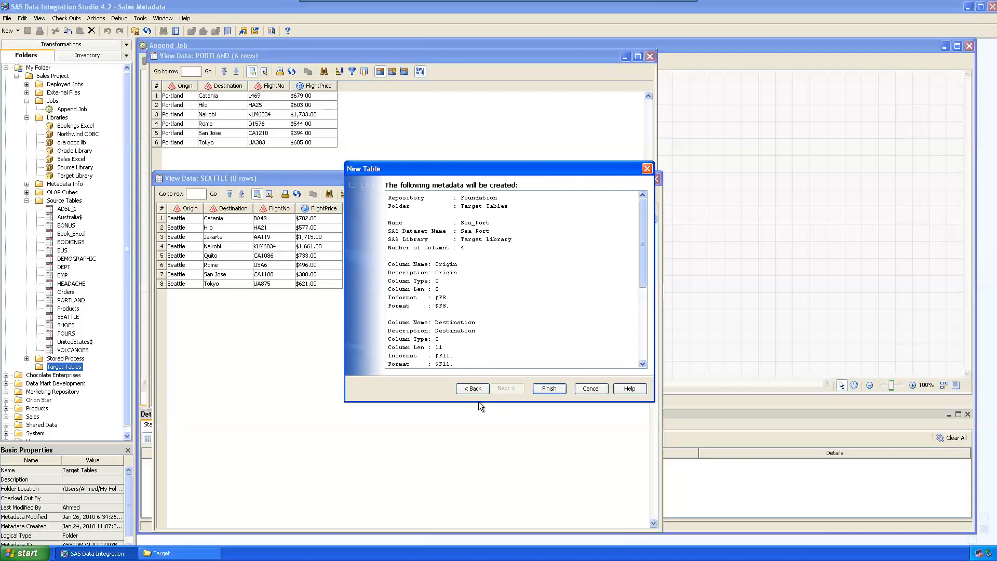
drag(392, 198, 453, 356)
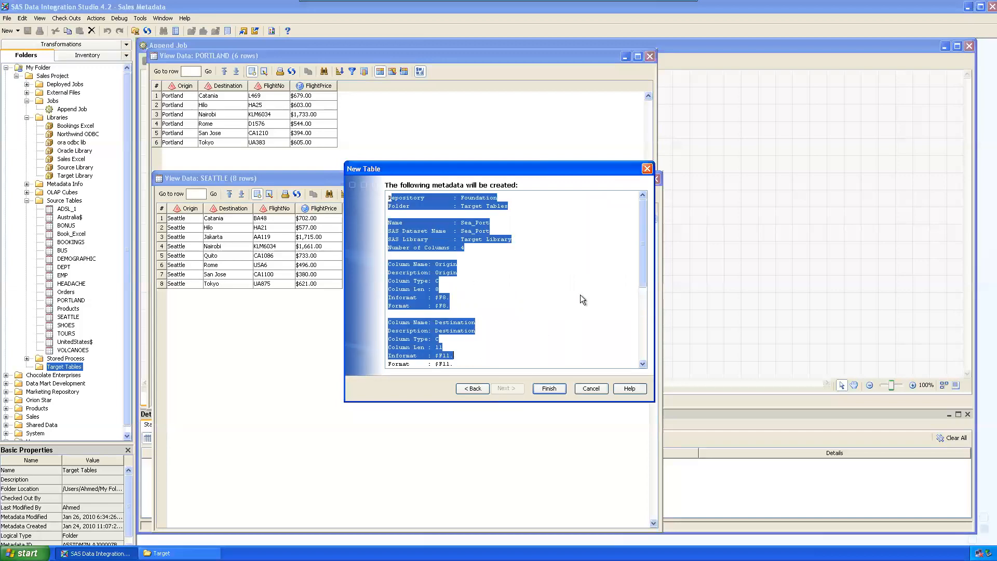
click(578, 294)
drag(461, 198, 503, 203)
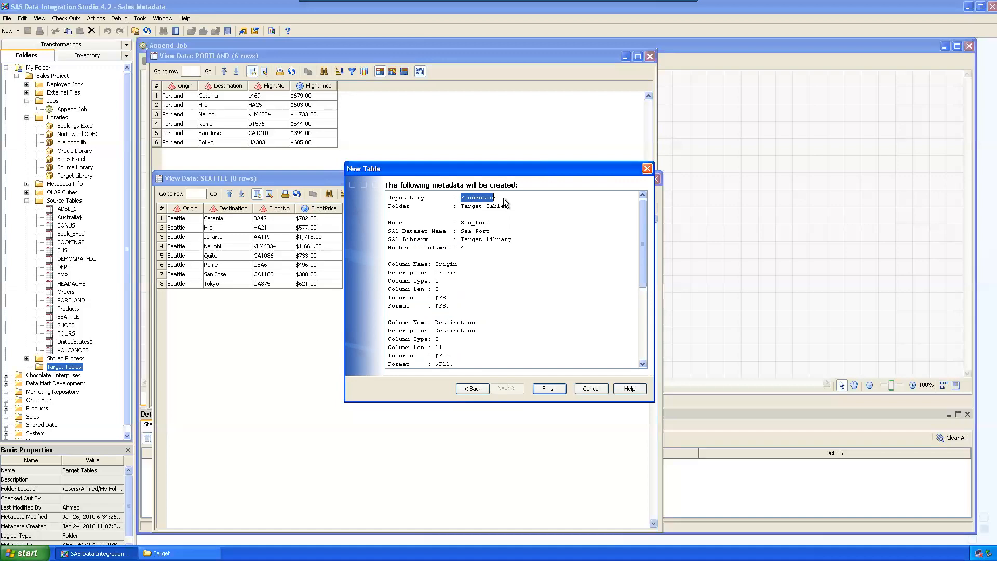
click(546, 227)
drag(461, 206, 513, 240)
click(557, 241)
click(556, 235)
click(559, 261)
Step: Review the column definitions in the metadata summary and finish creating the Sea_Port table
mouse_move(642, 242)
mouse_down()
mouse_move(646, 295)
mouse_move(643, 242)
mouse_up()
drag(389, 263, 472, 303)
click(470, 299)
click(450, 264)
drag(447, 297, 404, 302)
click(405, 301)
scroll(643, 252, down, 2)
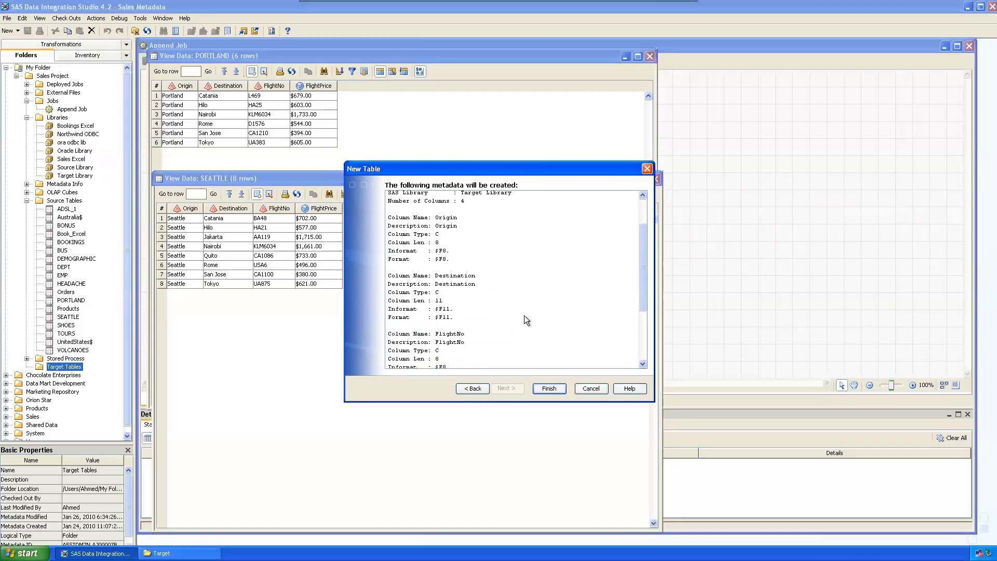
drag(641, 270, 644, 319)
click(547, 387)
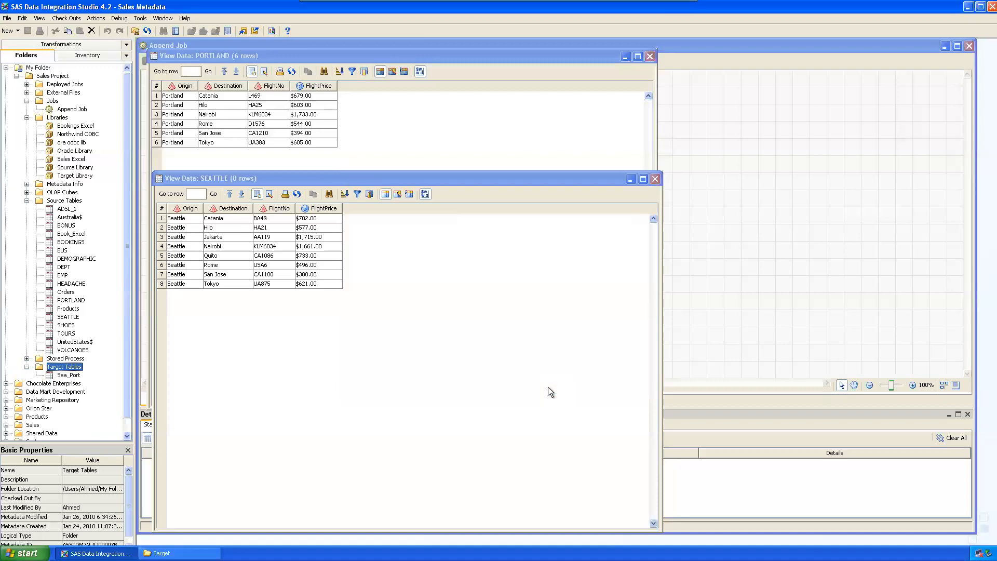
Step: Check the S:\Target folder for a physical file and try opening the Sea_Port table's data, declining to create the table
click(180, 553)
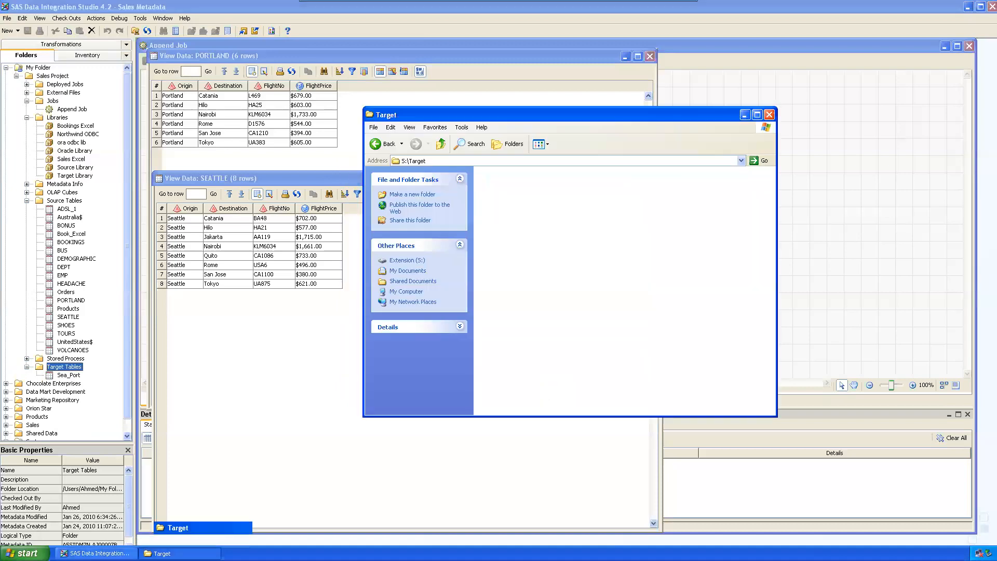
click(745, 114)
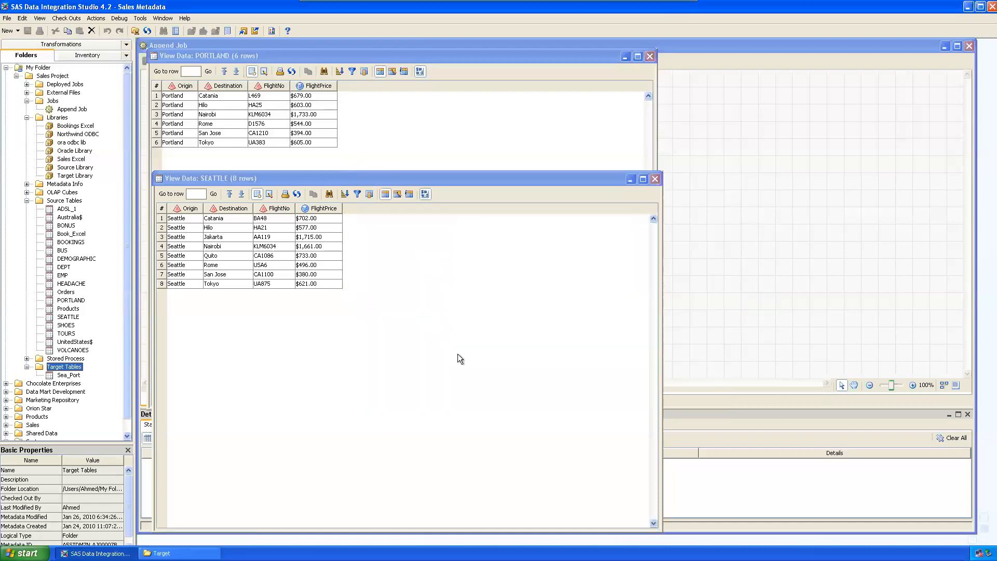
click(71, 376)
right_click(72, 377)
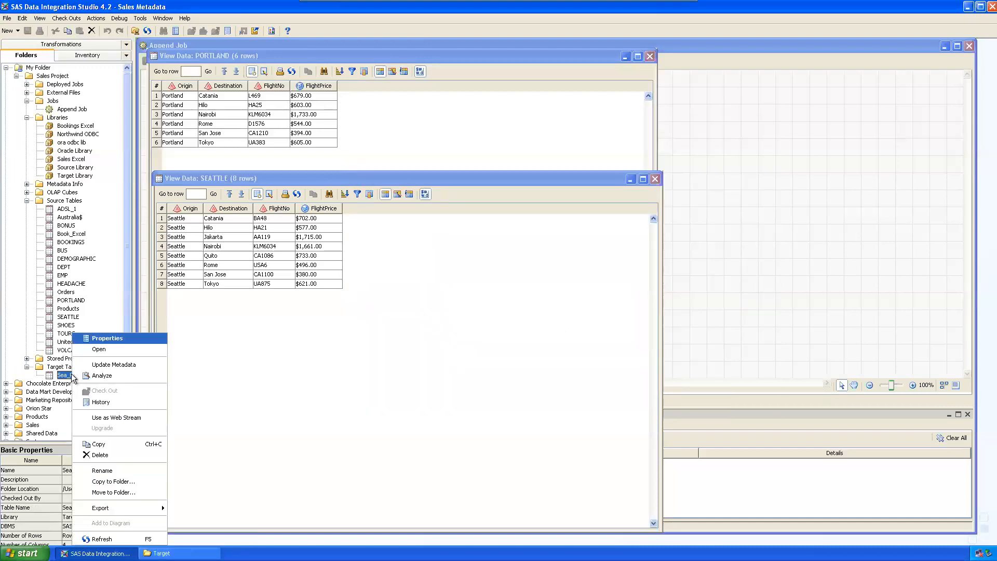
click(116, 349)
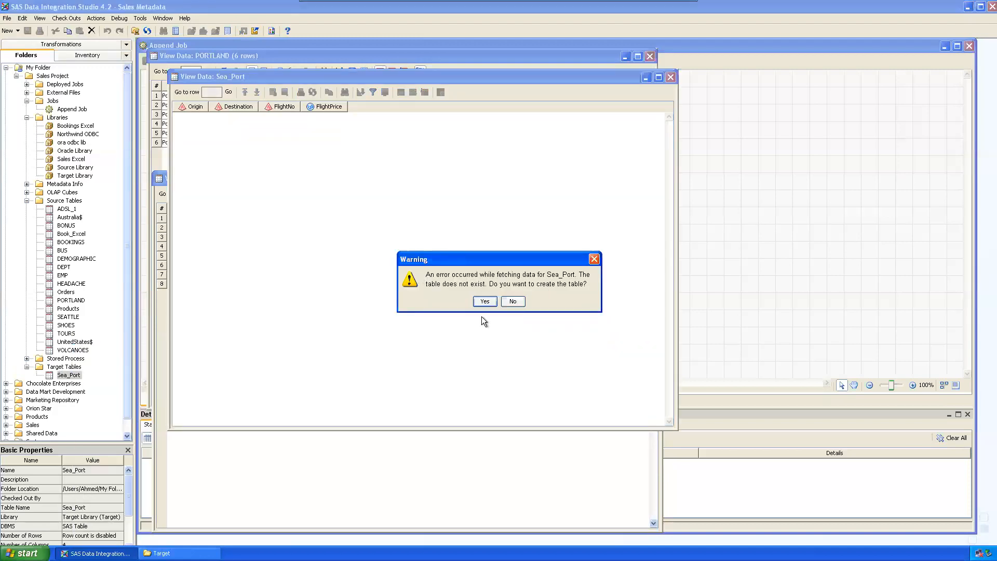
click(512, 302)
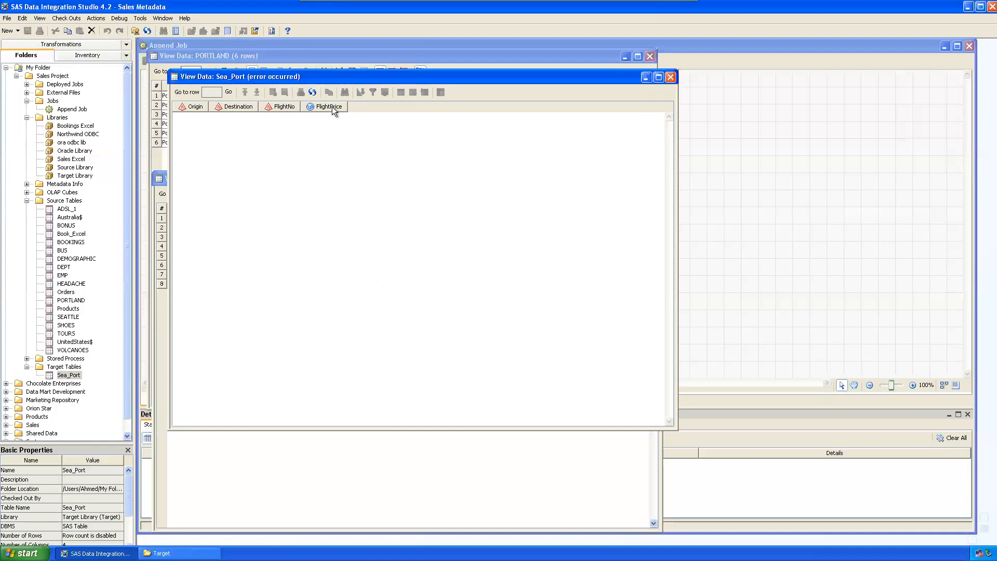
click(671, 77)
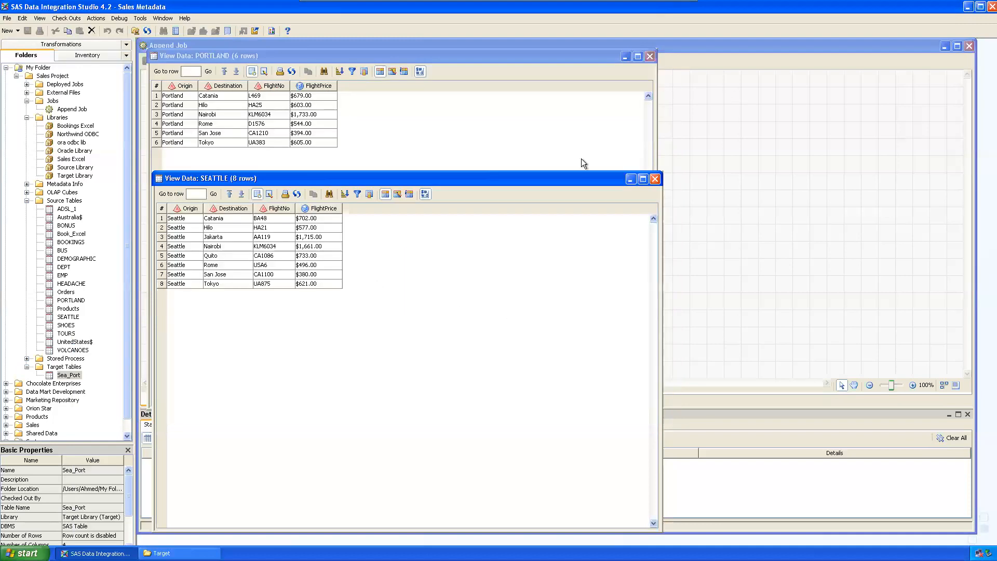
Step: Review the column definitions in the Sea_Port table's properties
click(64, 376)
right_click(65, 378)
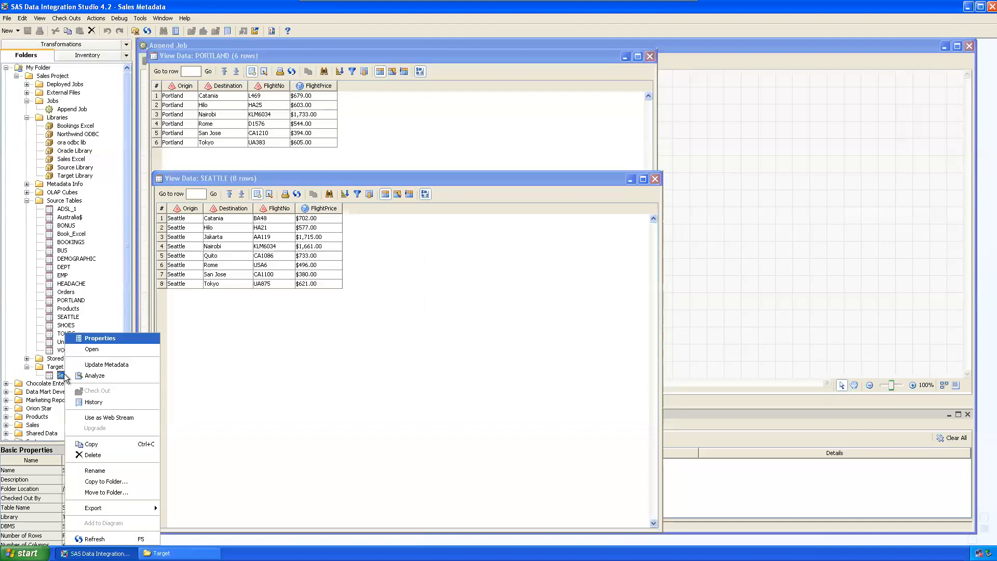
click(100, 339)
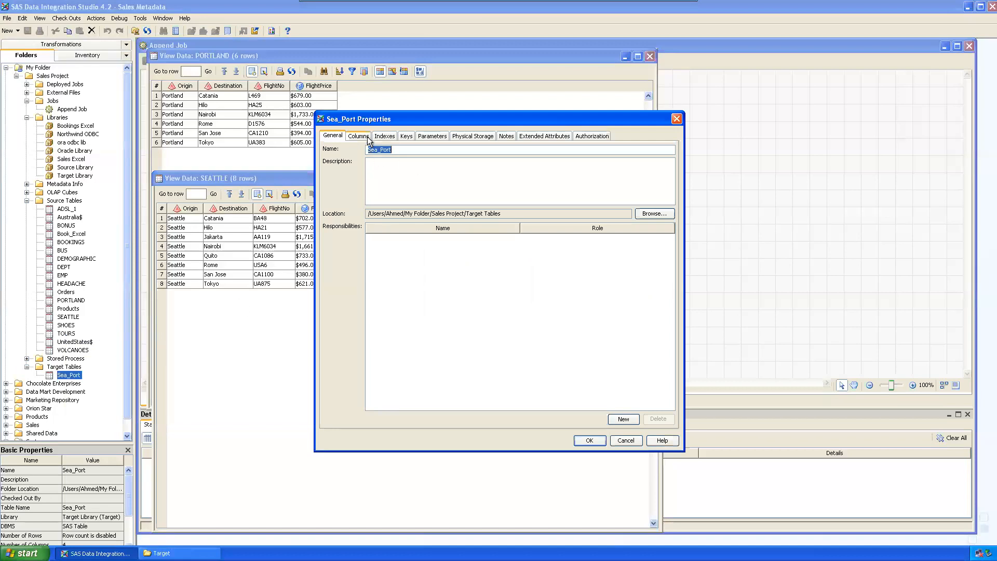
click(366, 136)
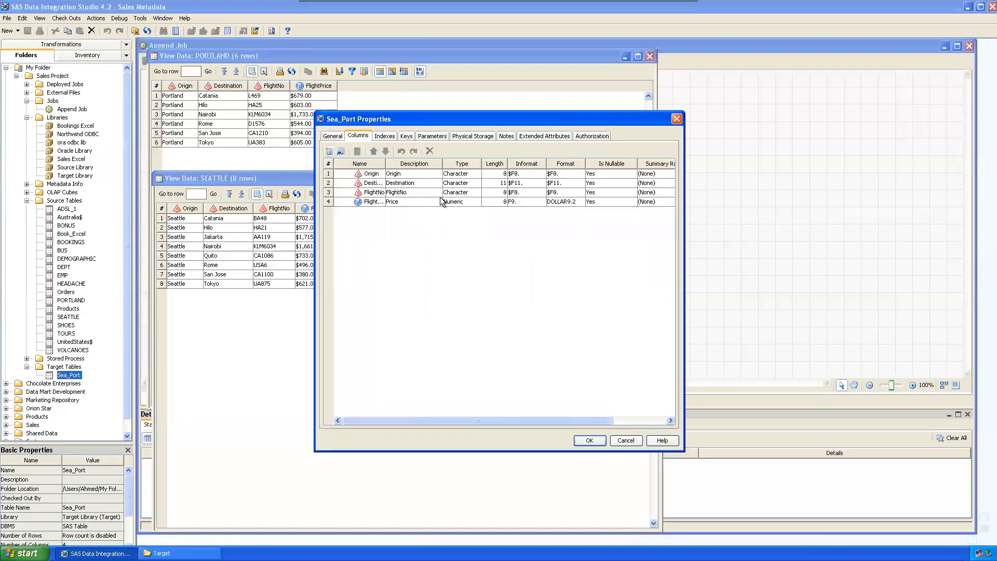
click(597, 439)
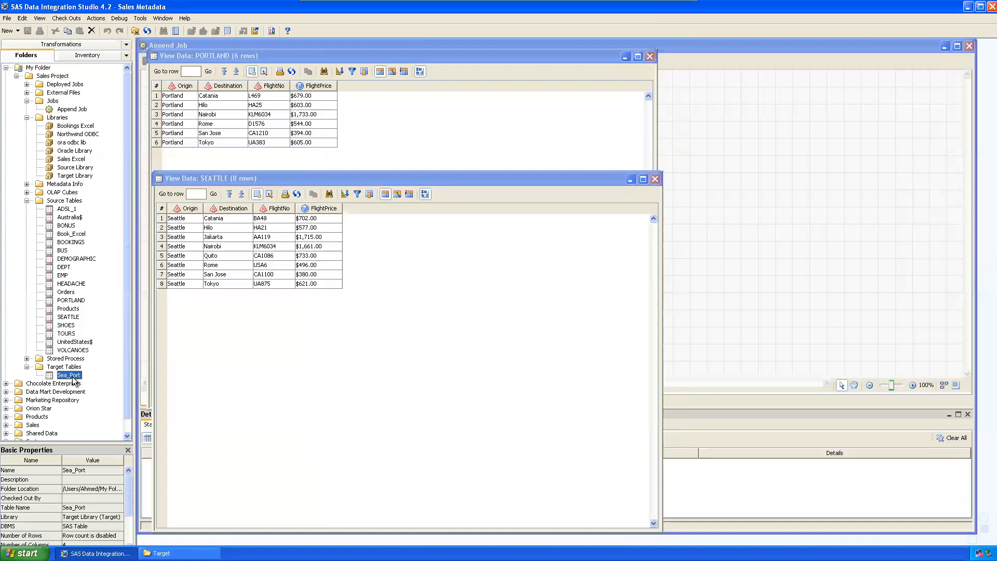
Step: Close the SEATTLE and PORTLAND data views to uncover the Append Job diagram
click(278, 179)
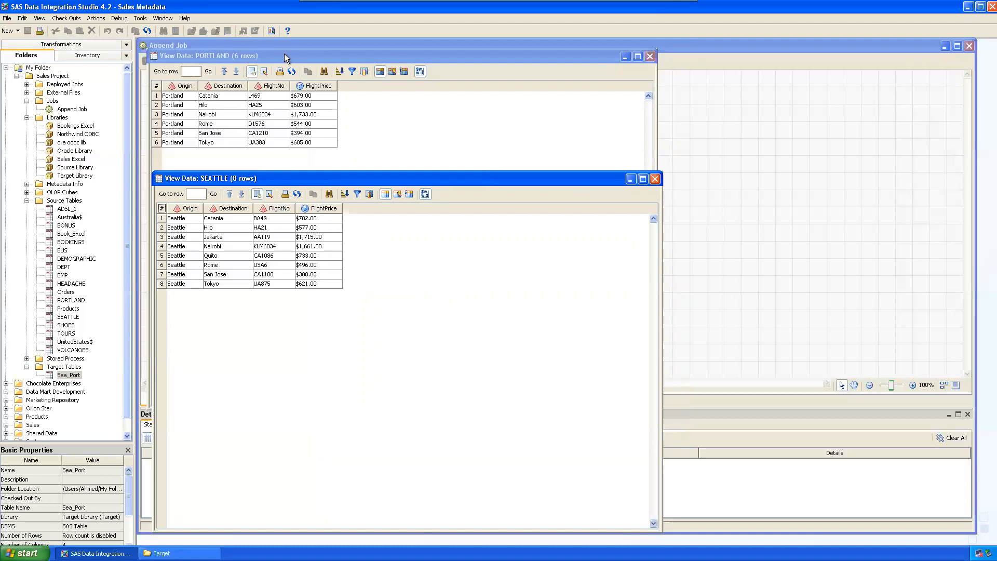
click(70, 376)
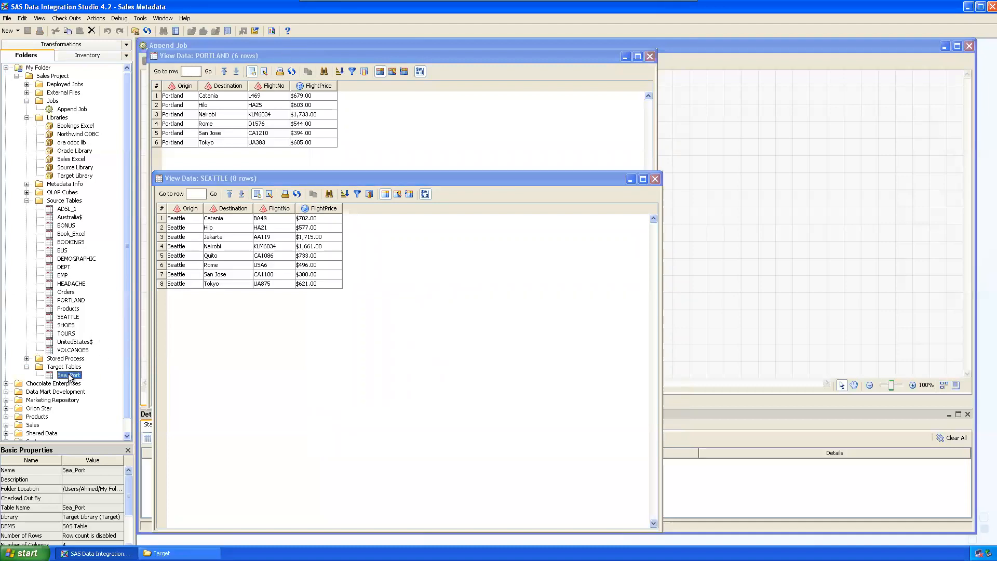
click(655, 180)
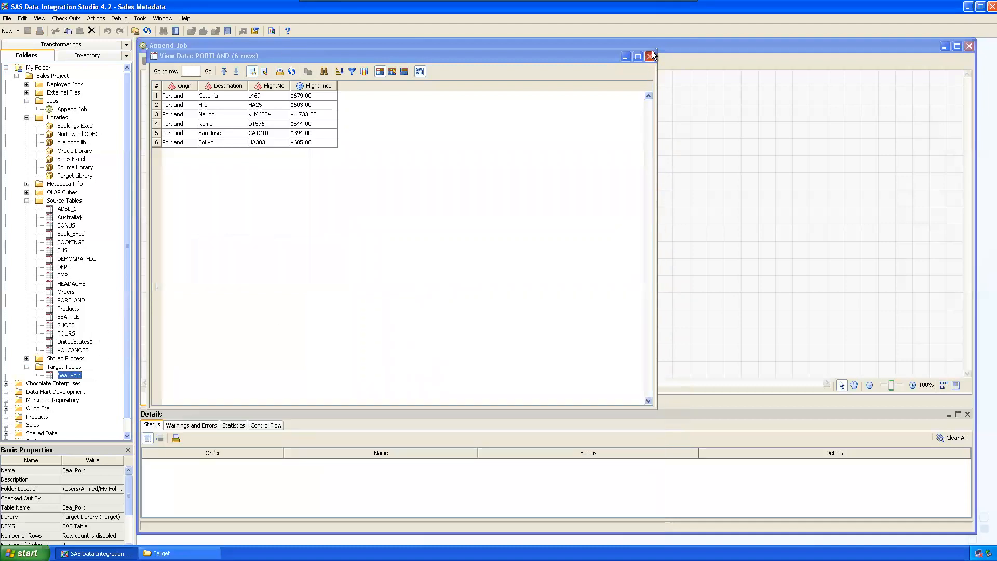
click(651, 56)
click(104, 320)
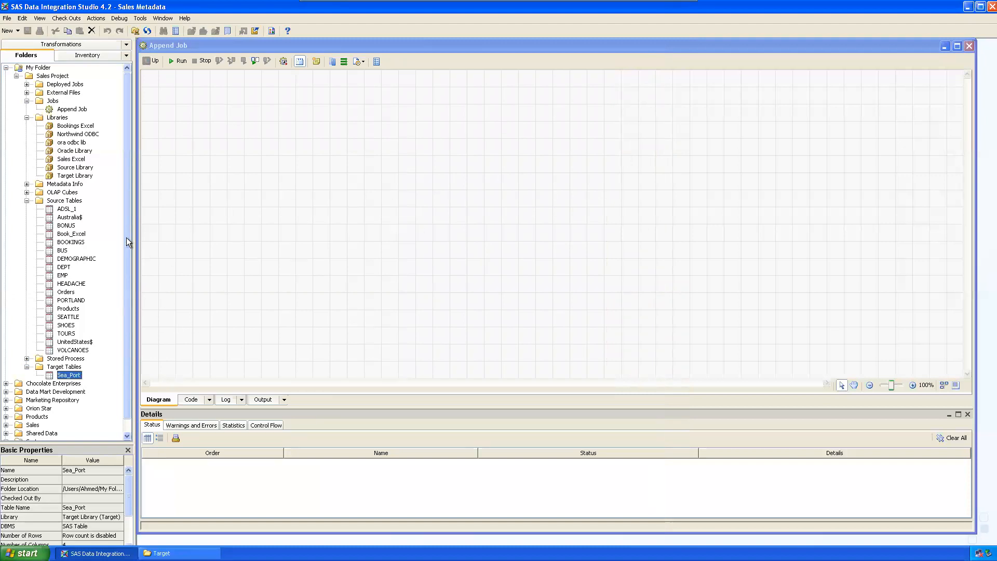
Step: Add PORTLAND, SEATTLE and Sea_Port to the Append Job diagram, with the two source tables stacked and Sea_Port beside them
drag(77, 304, 275, 115)
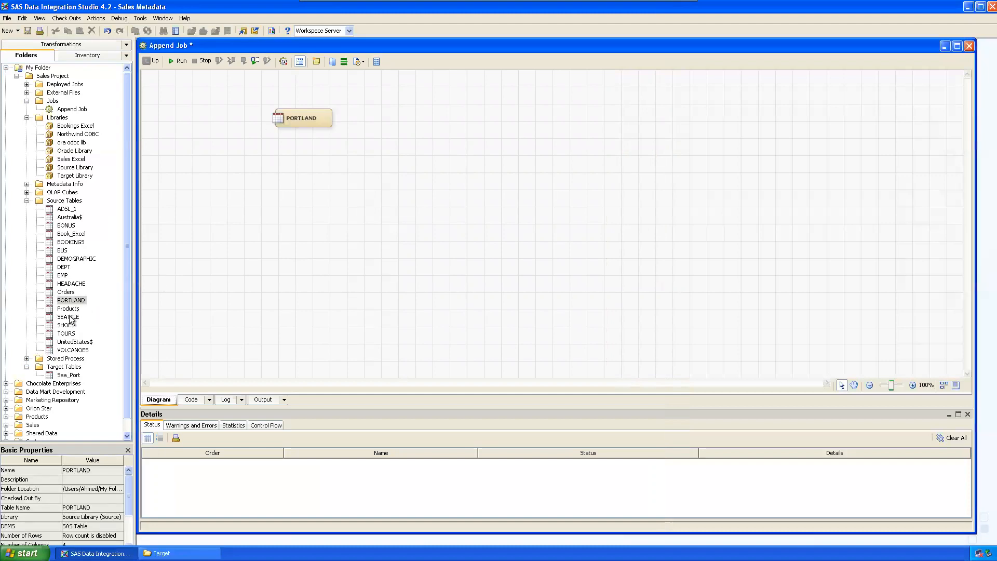
drag(71, 319, 297, 248)
drag(451, 121, 279, 193)
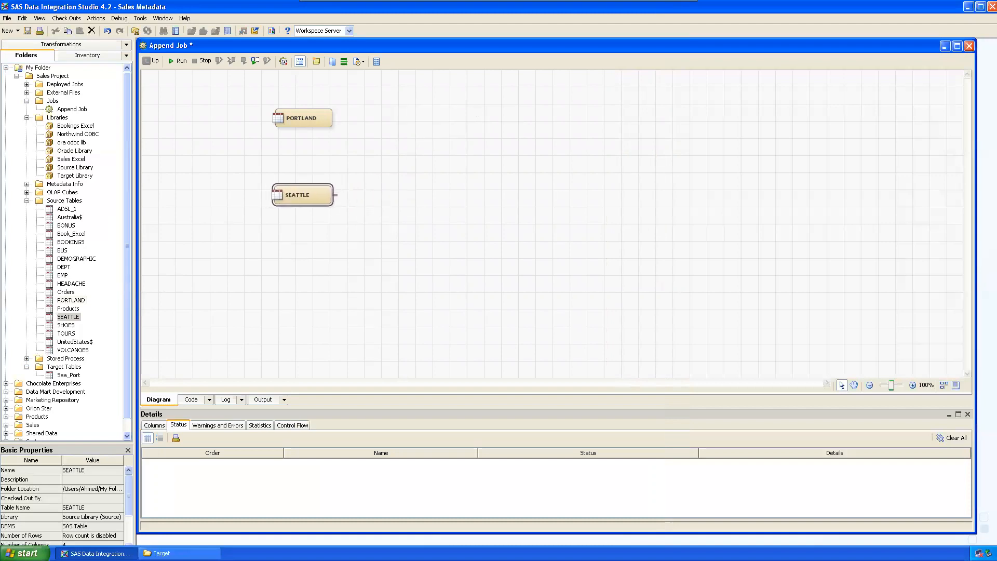
drag(69, 375, 454, 151)
click(300, 193)
drag(300, 193, 303, 192)
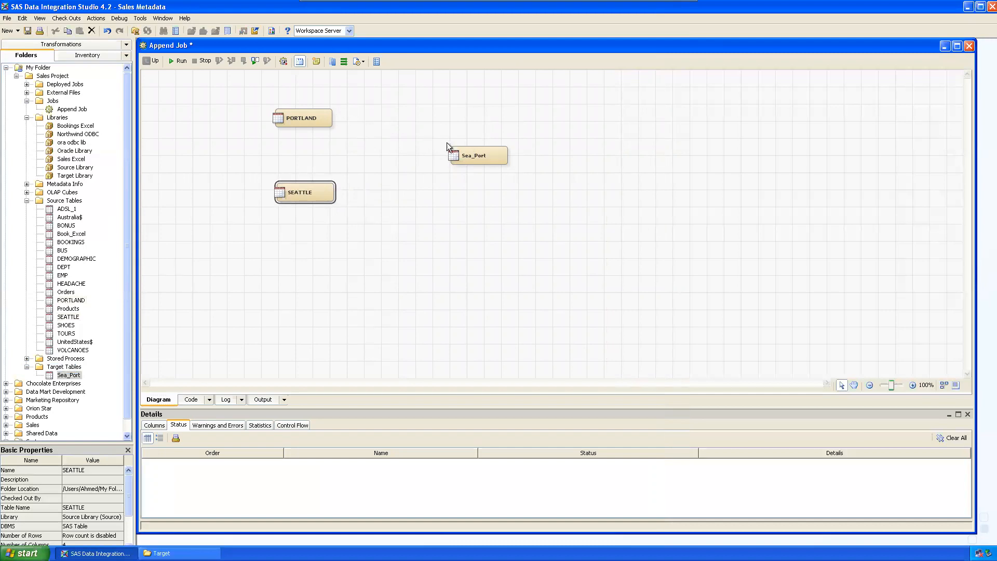
drag(330, 124, 456, 155)
drag(304, 193, 301, 193)
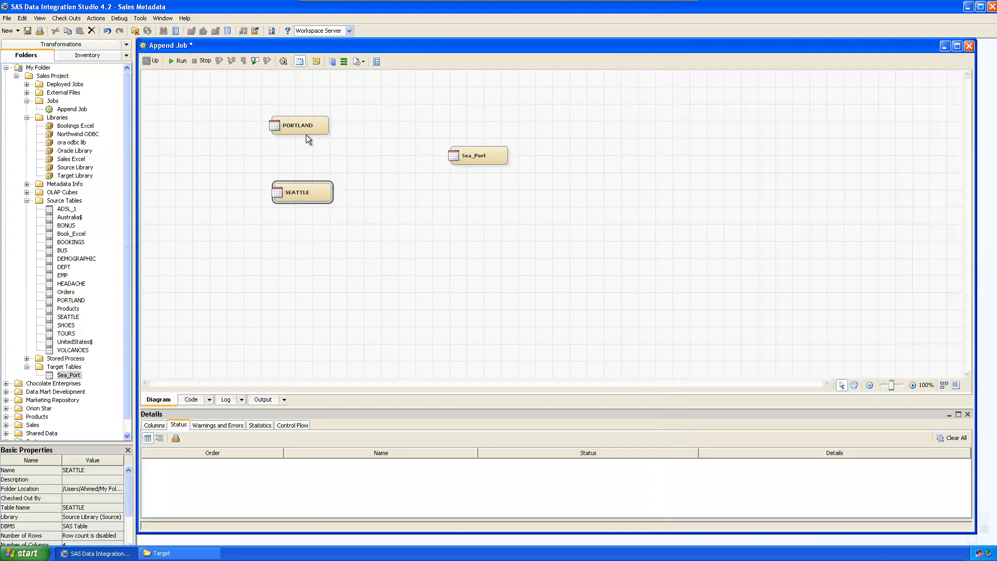
mouse_move(332, 125)
Step: Collapse the Libraries, Source Tables and Target Tables folders and show the list of available transformations
click(26, 117)
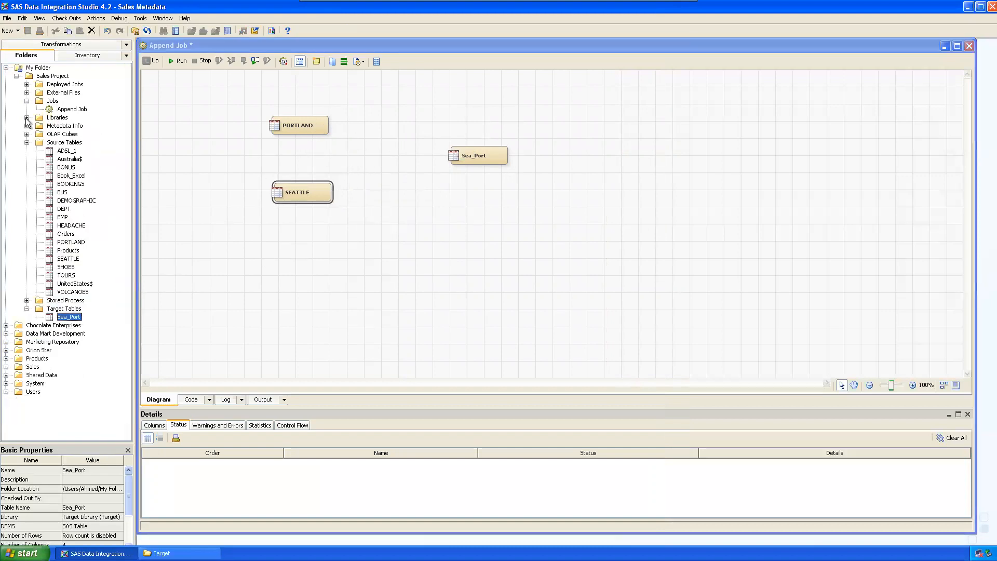
click(26, 142)
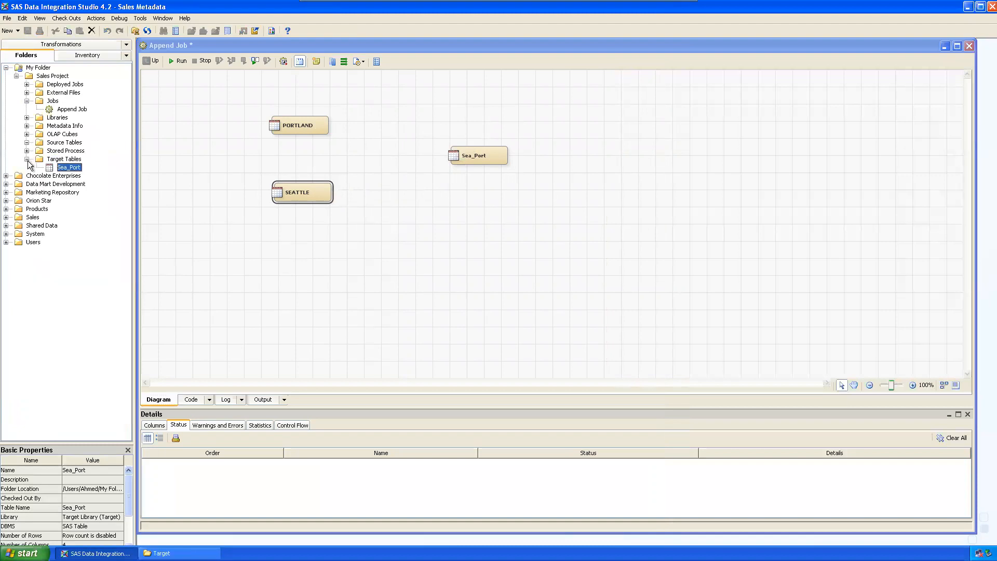
click(26, 158)
click(85, 44)
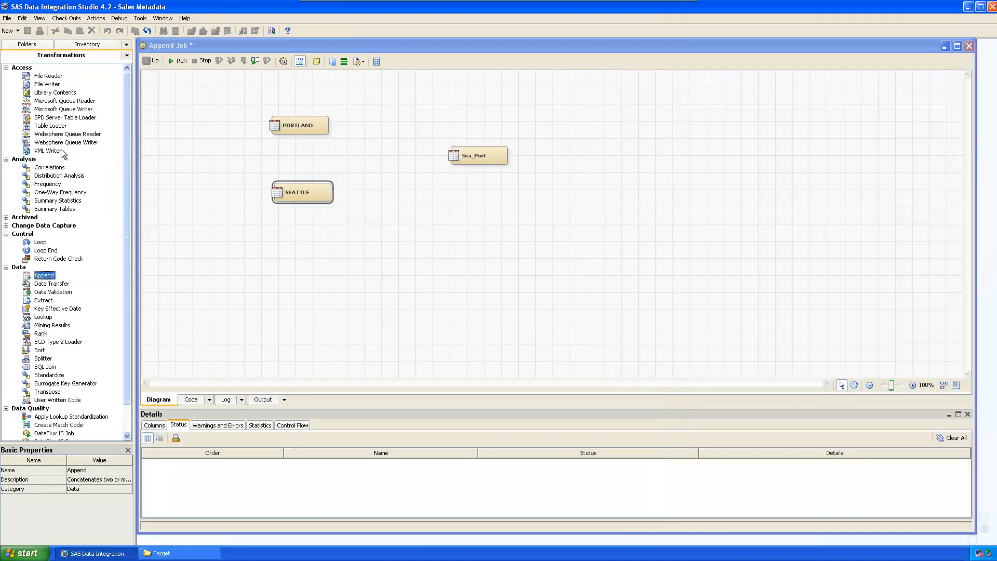
Step: Enlarge the transformations list and Basic Properties areas and read the Table Loader transformation's description
click(50, 128)
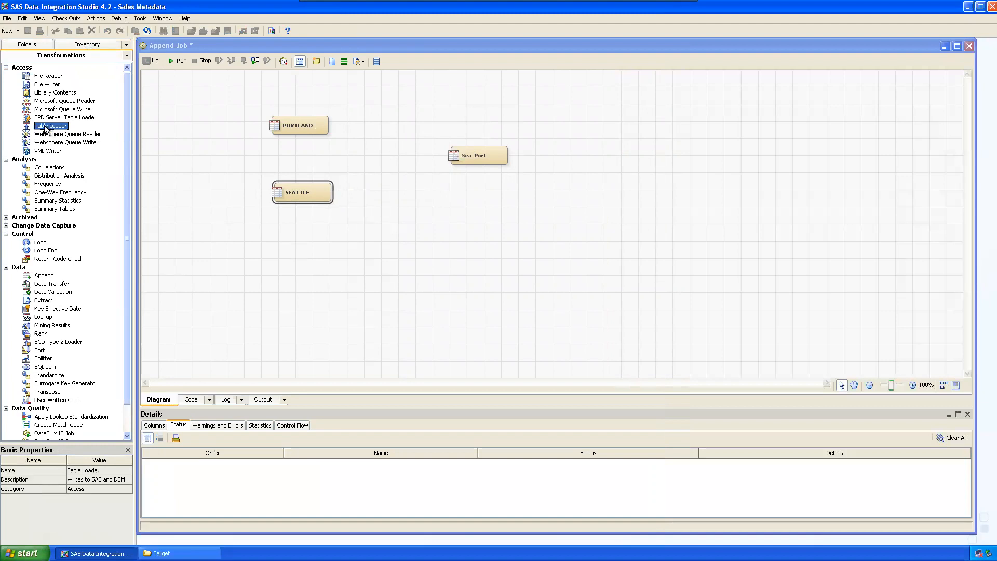
click(135, 238)
drag(134, 238, 298, 254)
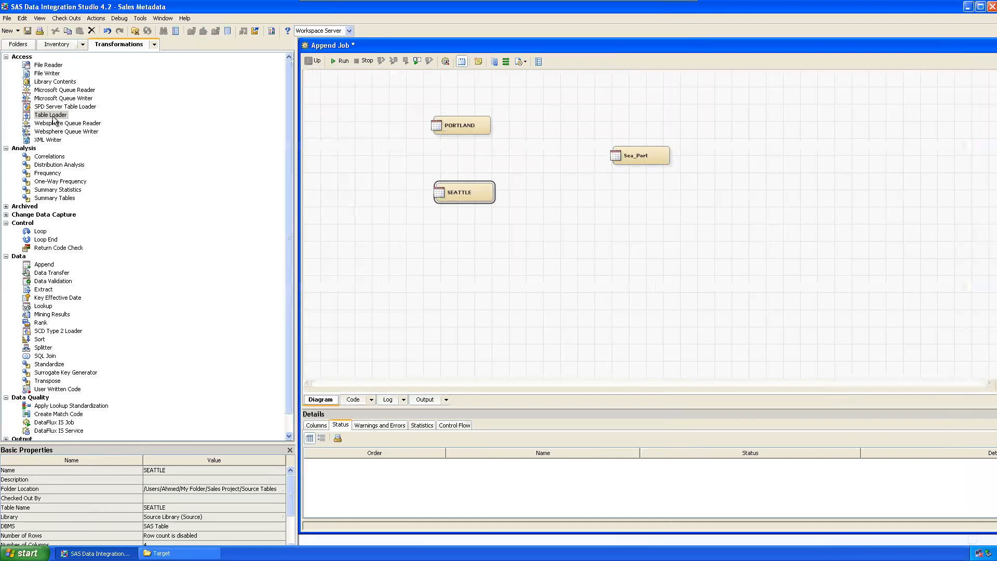
drag(123, 441, 127, 351)
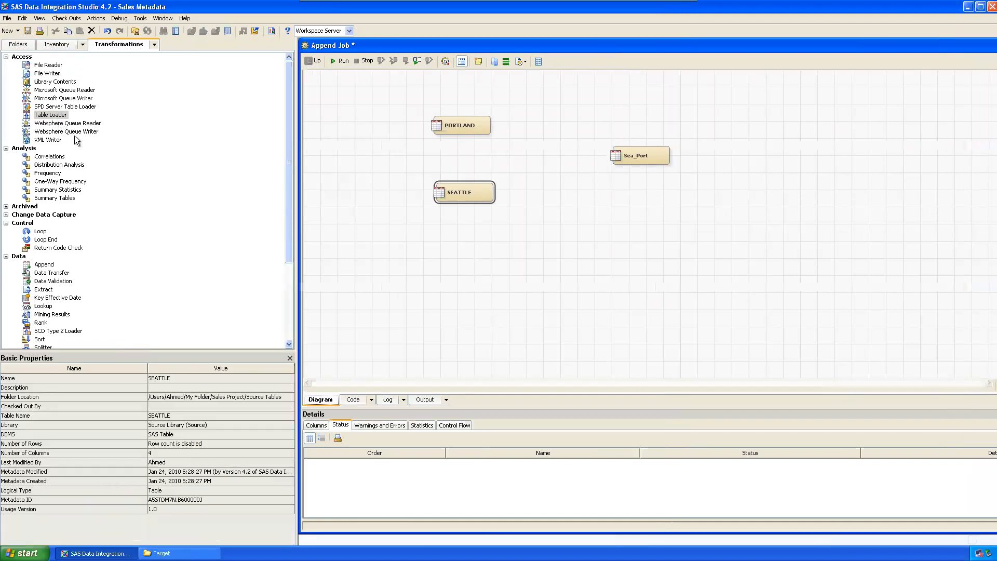
click(51, 115)
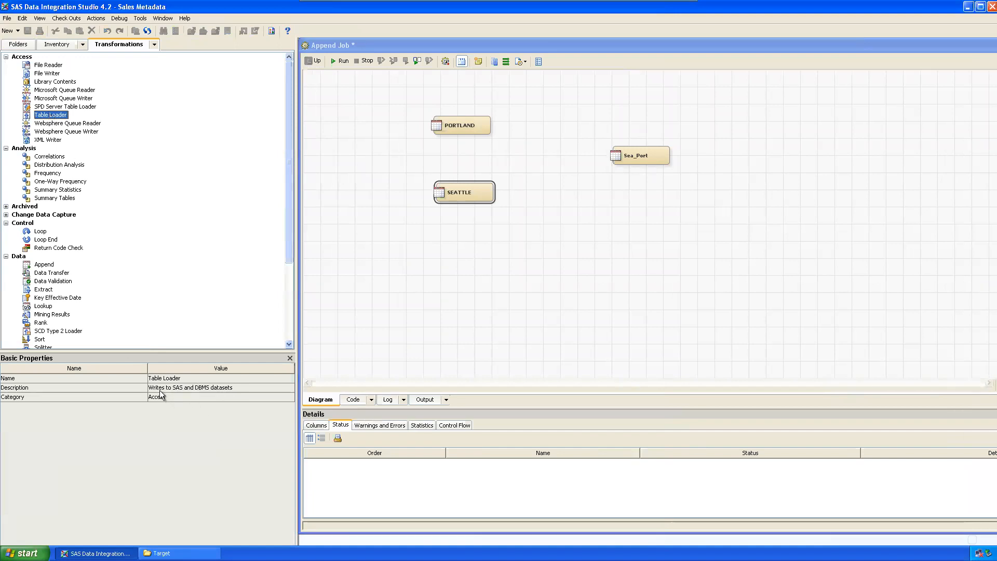
click(244, 387)
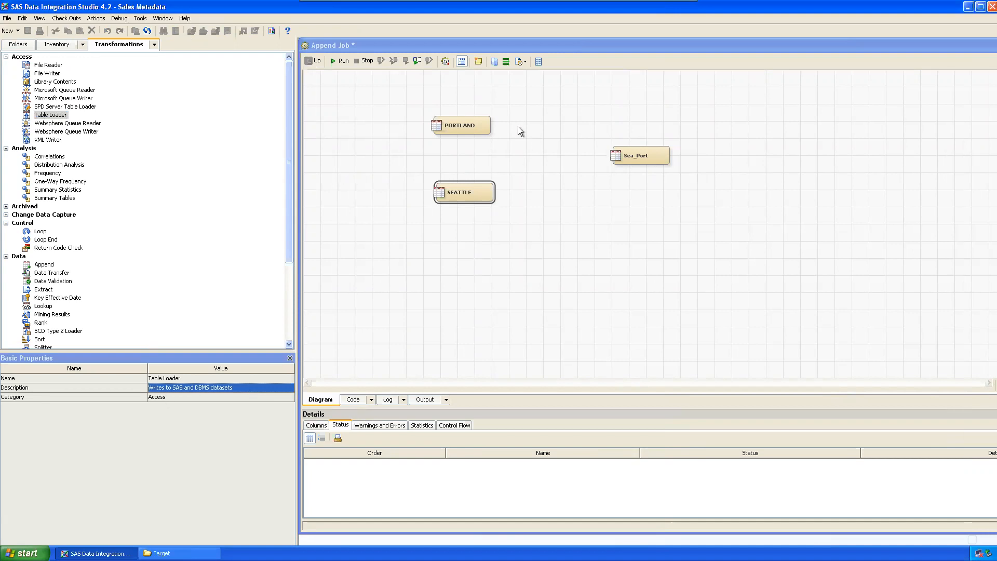
Step: Add two Table Loader transformations to the Append Job diagram, one beside PORTLAND and one beside SEATTLE
click(460, 125)
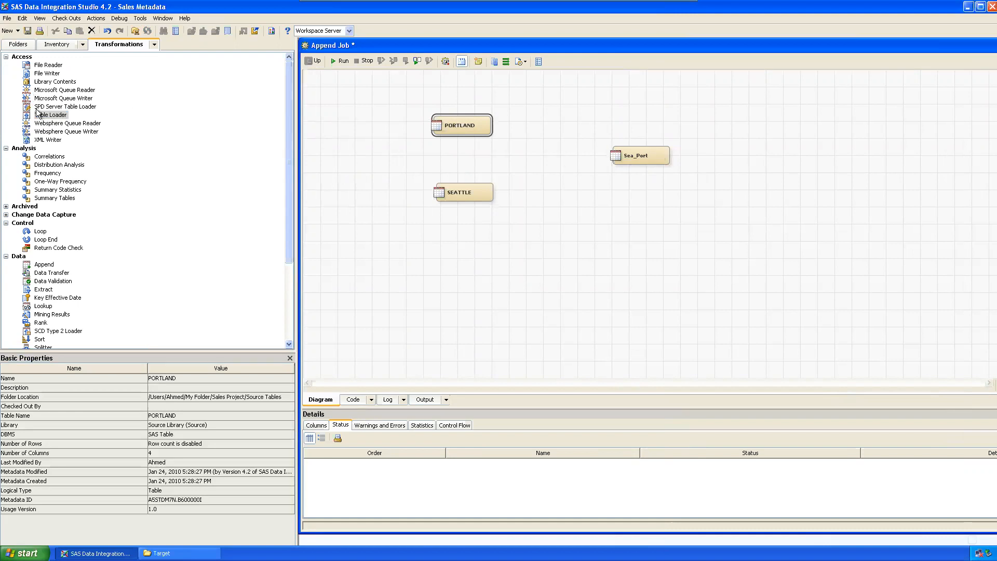
drag(37, 112, 408, 113)
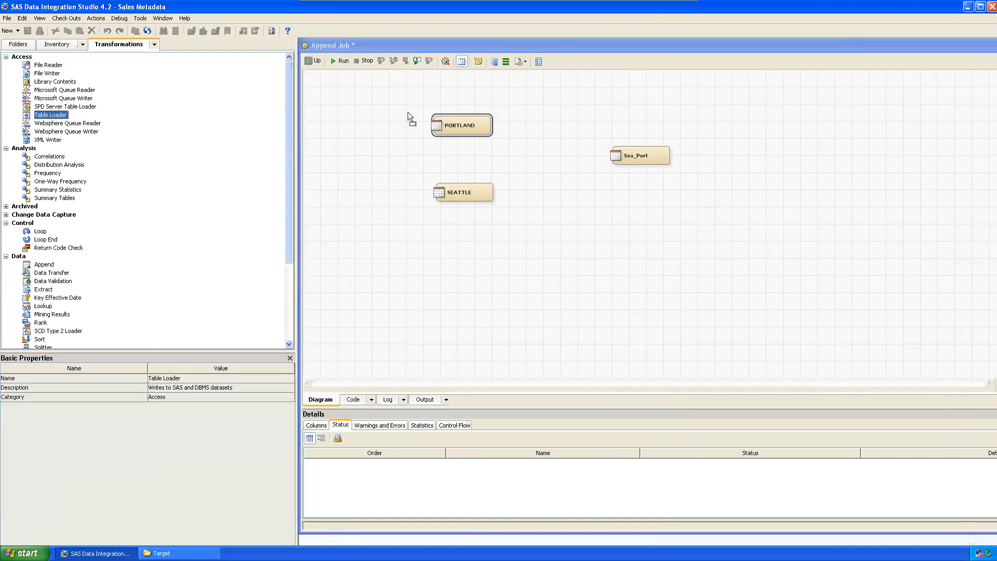
drag(528, 126, 528, 125)
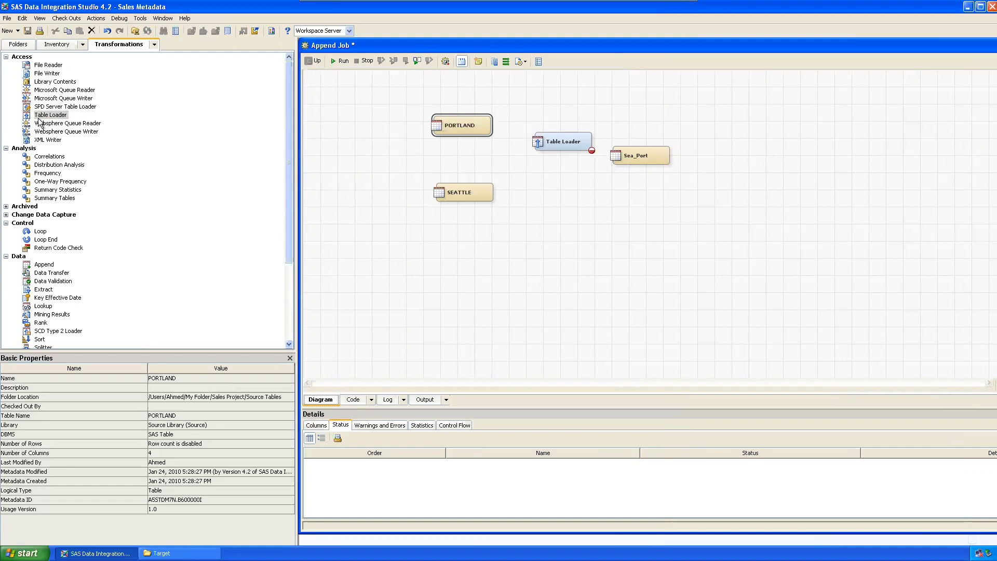
drag(44, 118, 541, 189)
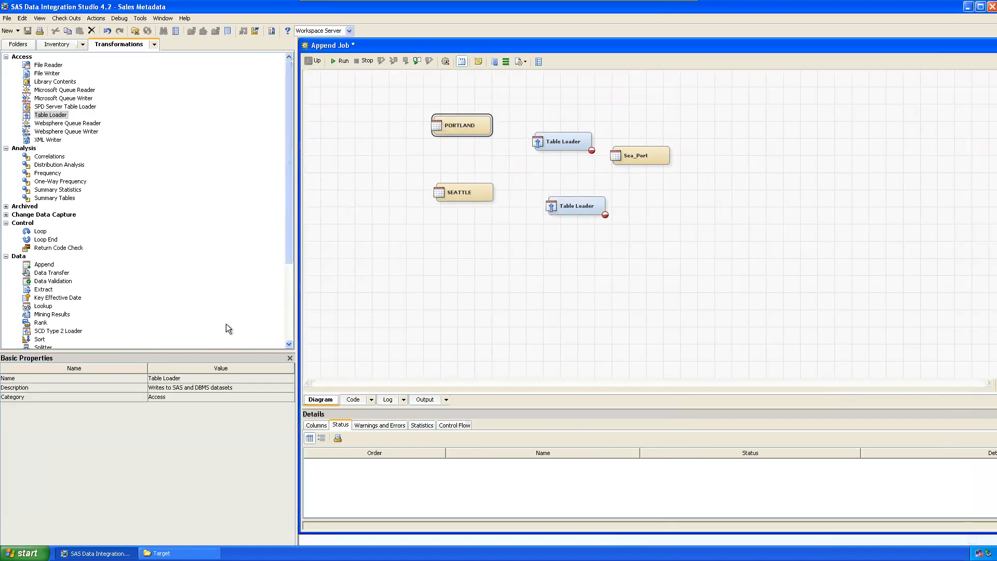
Step: Widen the job diagram area and connect PORTLAND and SEATTLE each to its adjacent Table Loader
drag(296, 303, 137, 304)
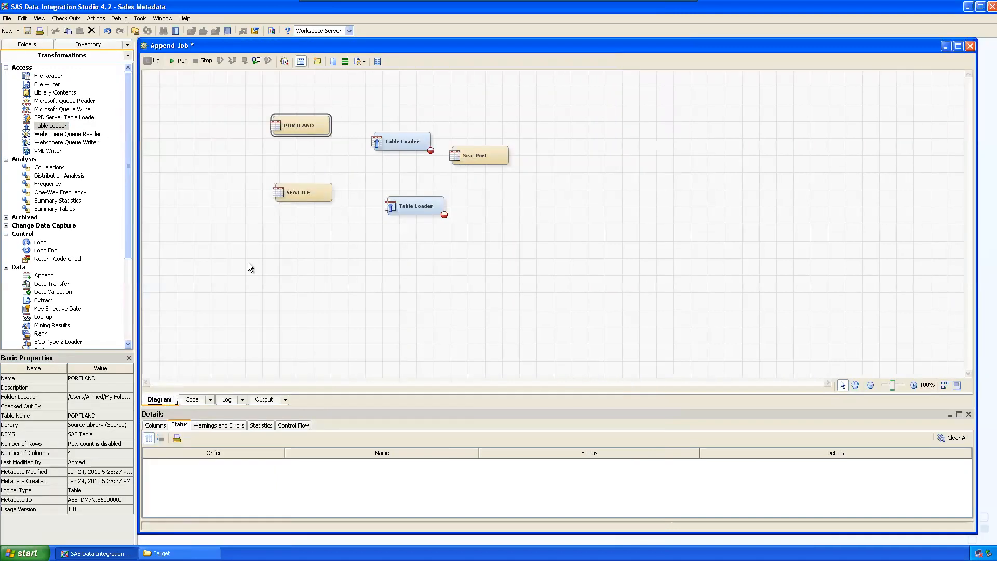
drag(337, 125, 371, 141)
drag(336, 192, 400, 196)
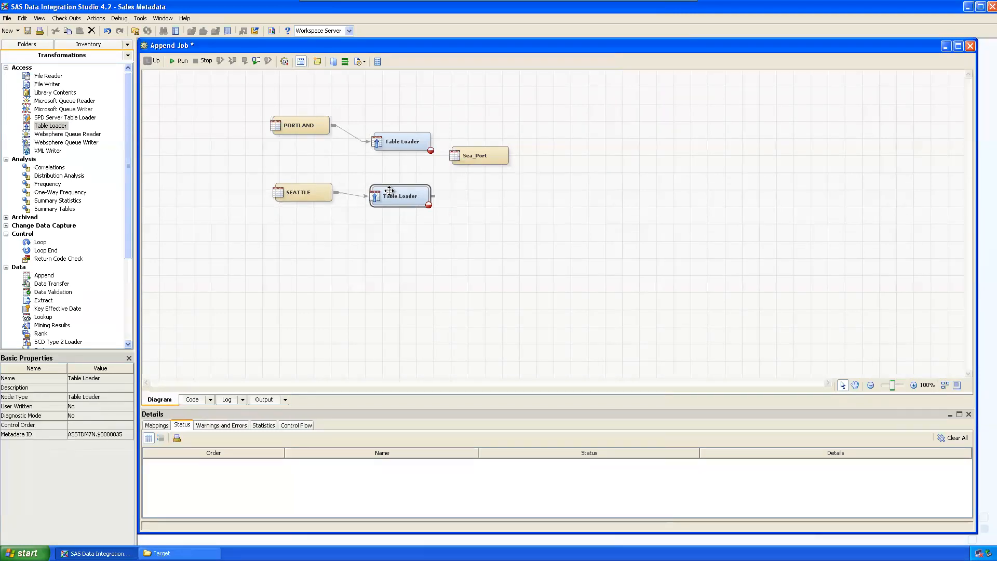
click(299, 125)
drag(401, 141, 399, 127)
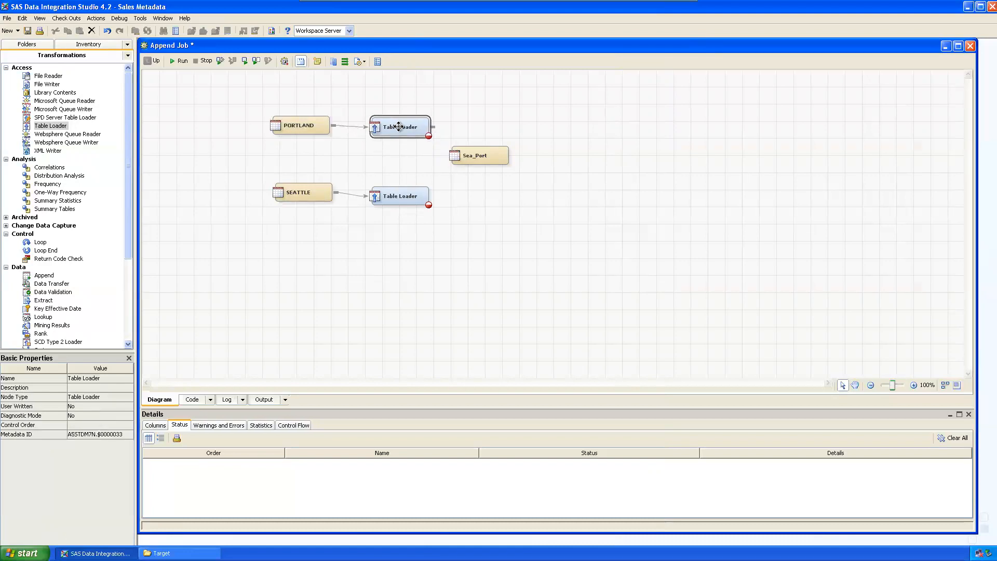
Step: Move Sea_Port farther from the loaders and align each Table Loader horizontally with its source table
drag(481, 155, 512, 161)
drag(404, 196, 408, 194)
drag(402, 130, 403, 129)
drag(403, 195, 404, 192)
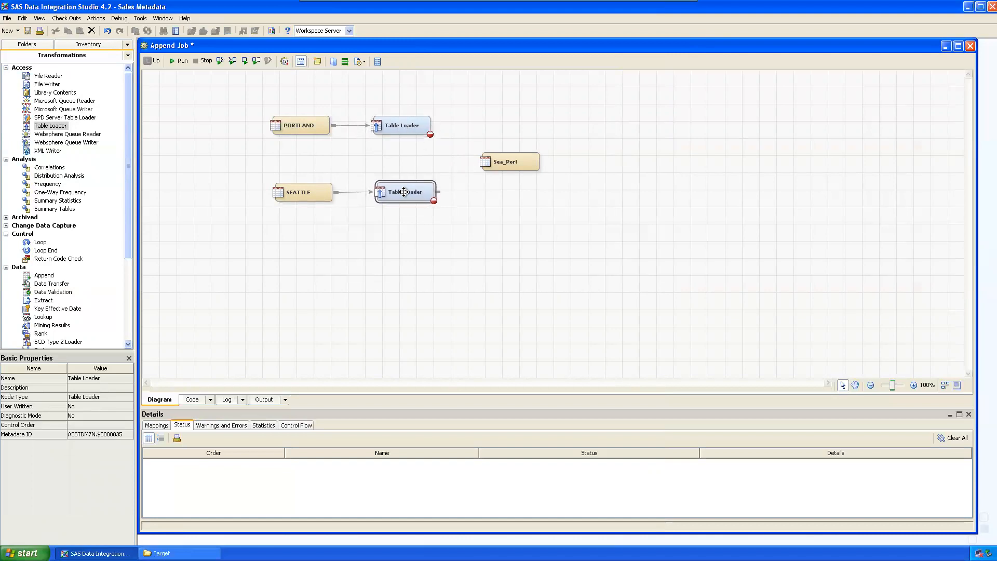
Step: Try to connect both Table Loaders to the Sea_Port table
drag(434, 126, 484, 155)
drag(440, 191, 477, 158)
click(291, 192)
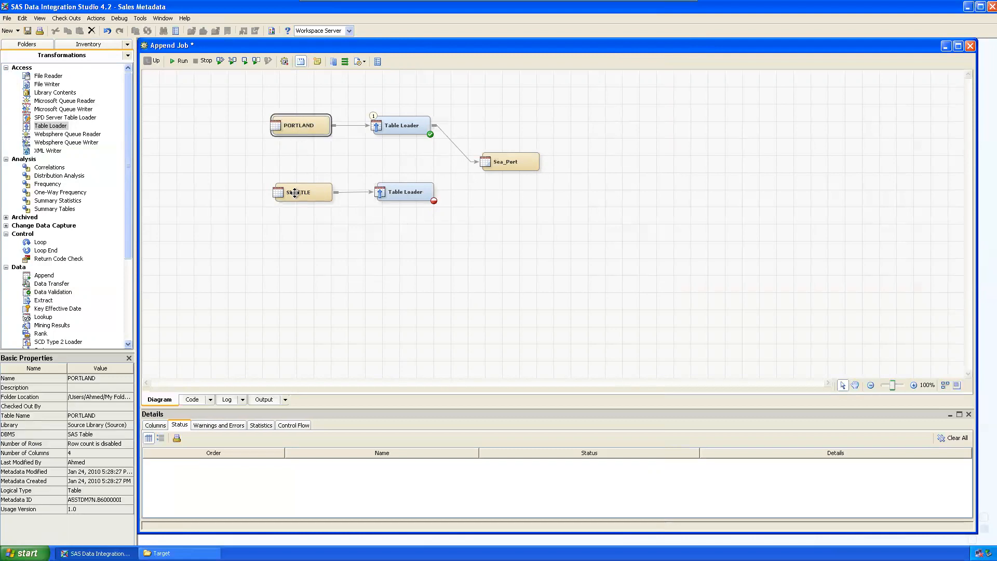
click(512, 162)
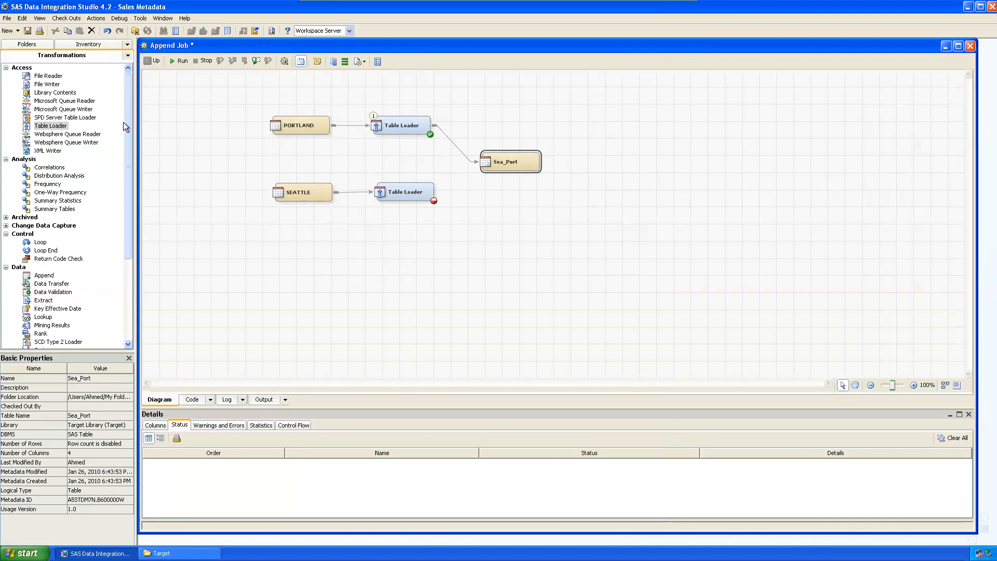
Step: Add an Append transformation between the Table Loaders and Sea_Port, and remove the link from PORTLAND's Table Loader to Sea_Port
drag(129, 117, 130, 216)
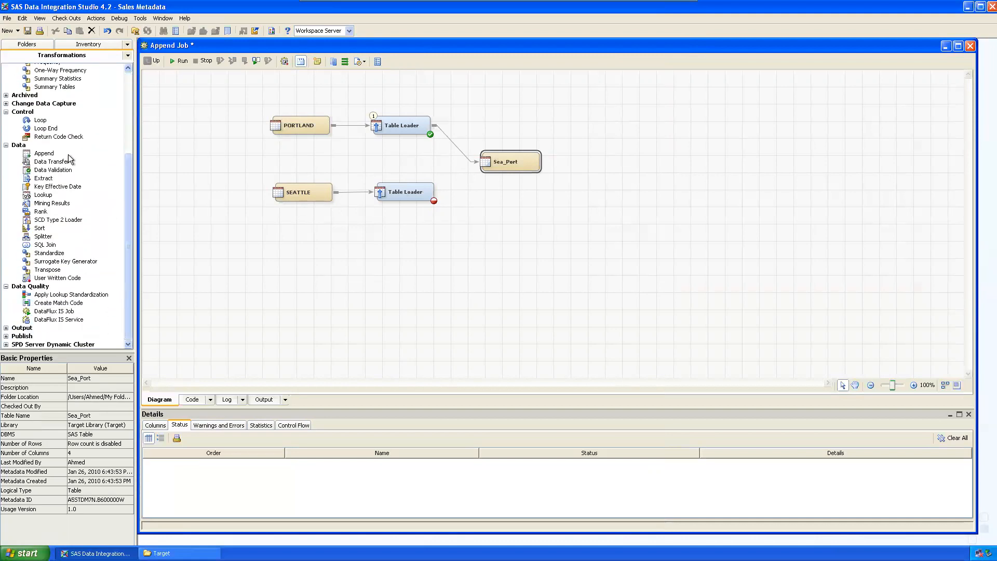
drag(46, 156, 460, 164)
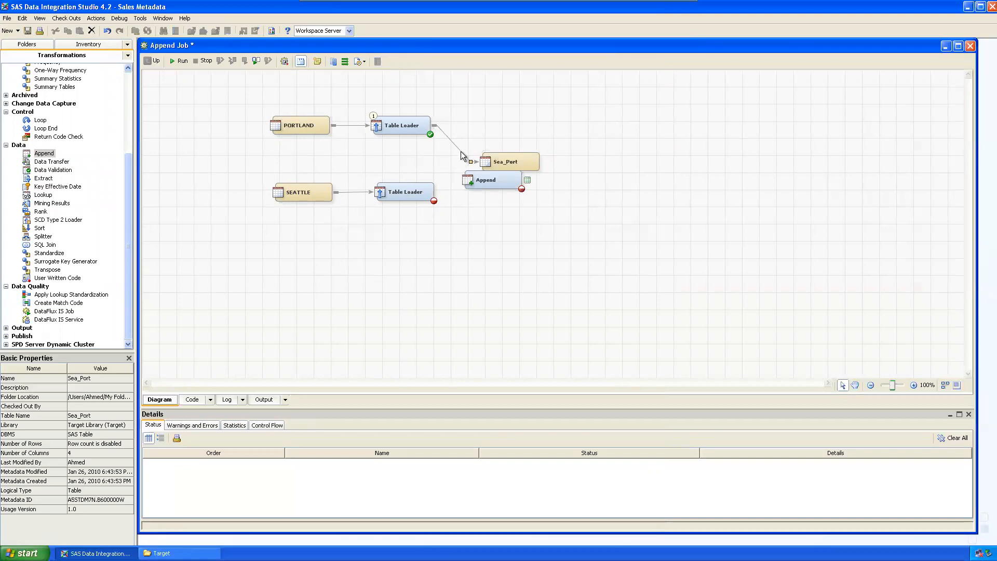
click(460, 151)
key(Delete)
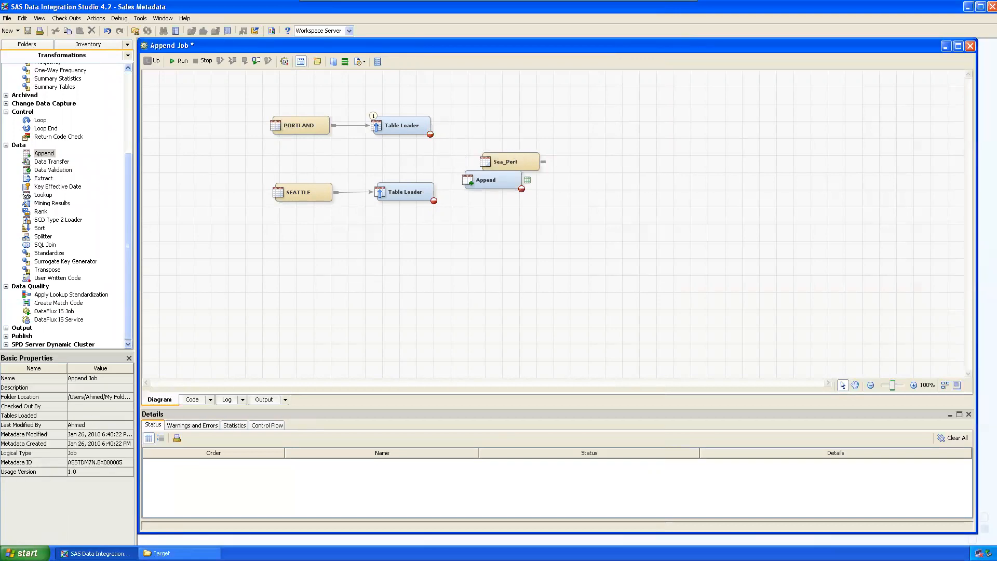
drag(514, 156, 640, 150)
drag(509, 175, 521, 152)
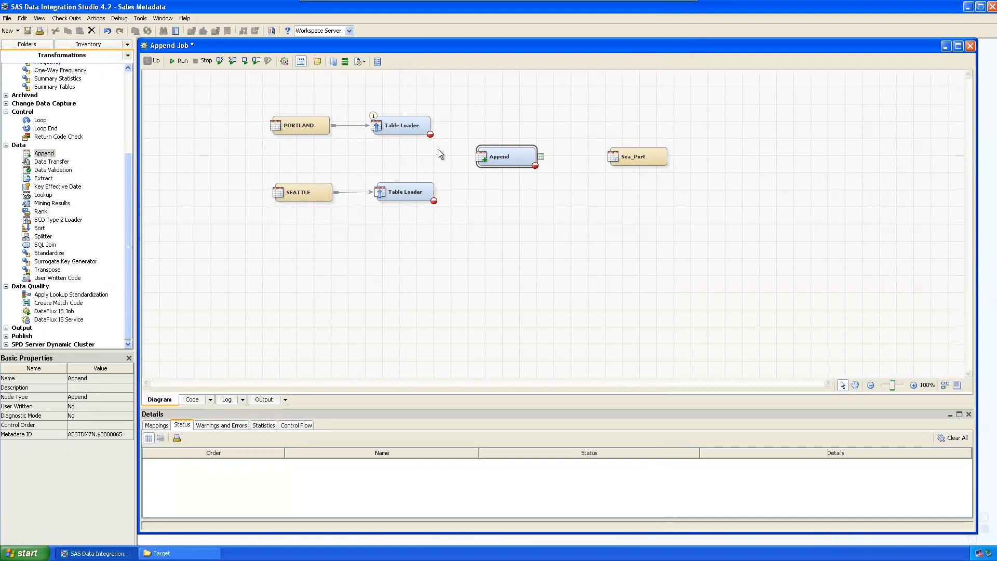
click(315, 131)
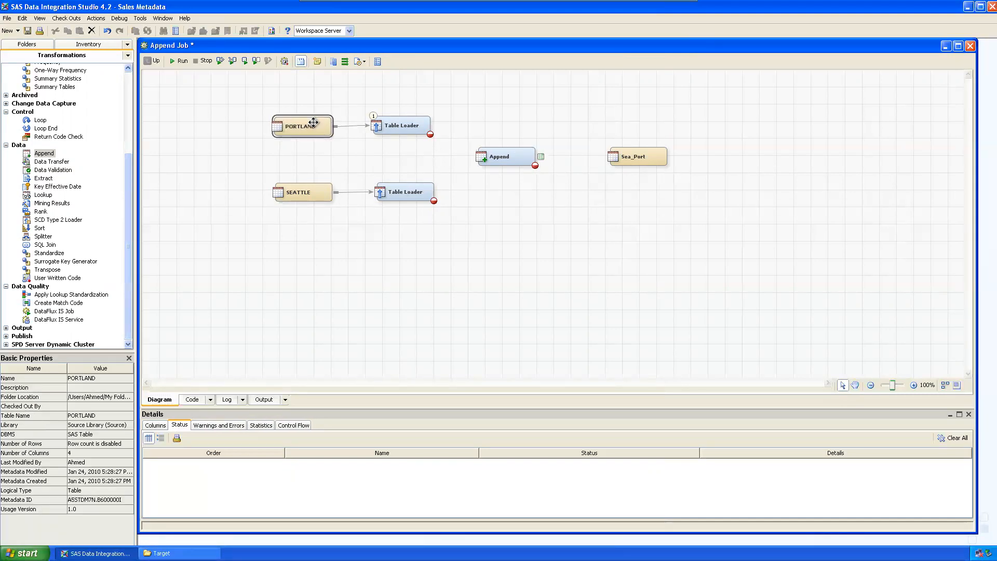
click(635, 154)
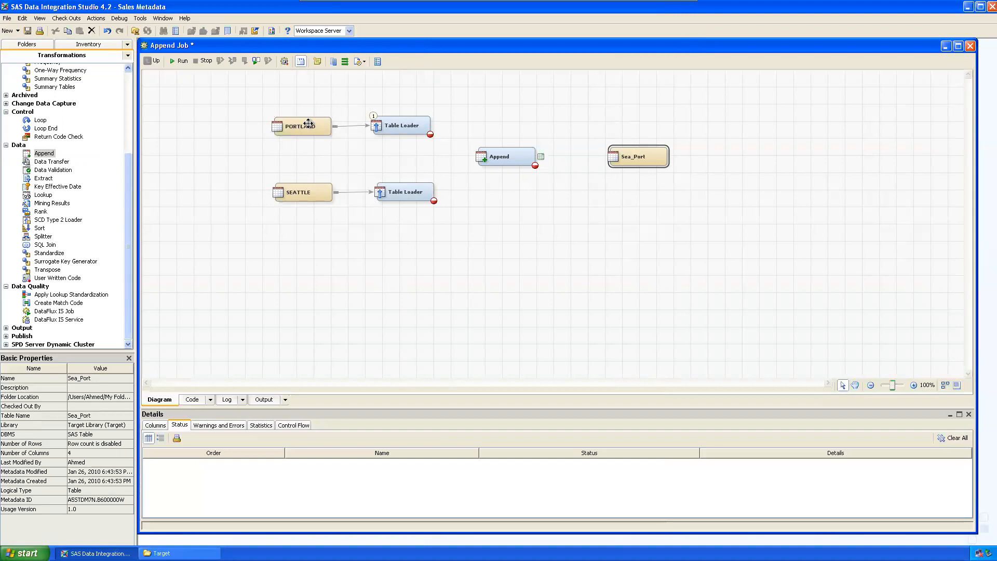
click(382, 125)
click(305, 125)
drag(305, 125, 305, 122)
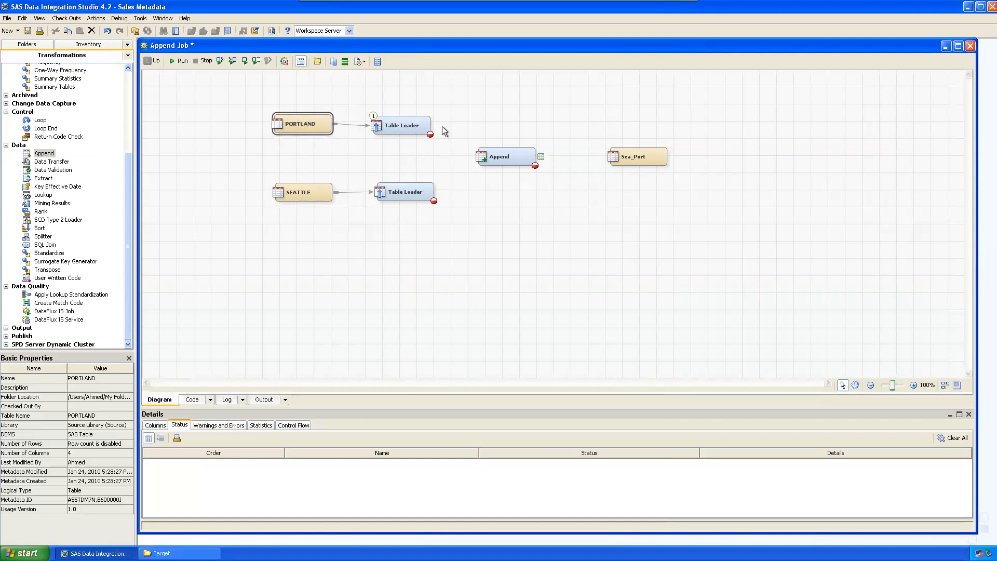
drag(439, 126, 418, 127)
Step: Delete both Table Loader transformations from the Append Job diagram
click(392, 125)
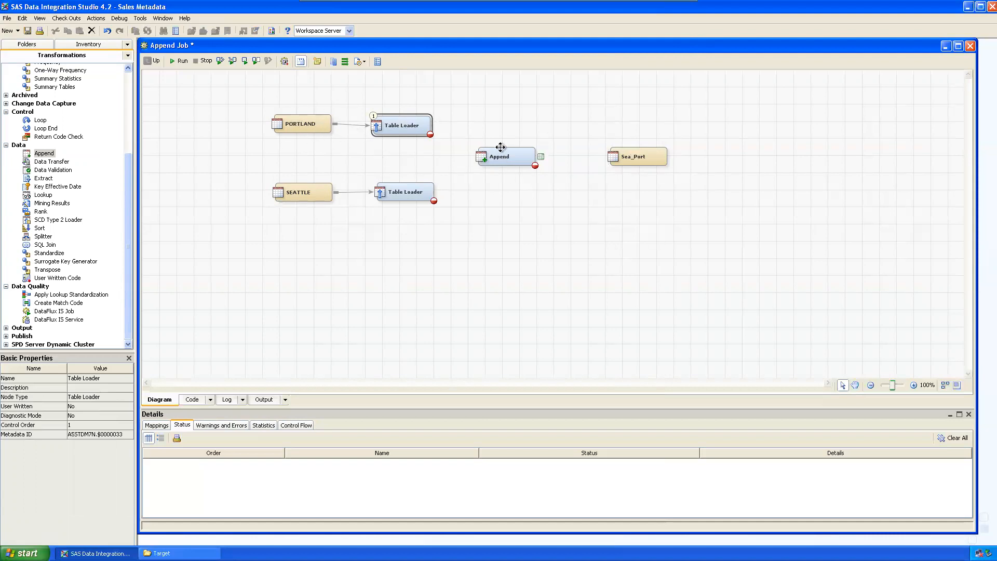
key(Delete)
click(403, 191)
key(Delete)
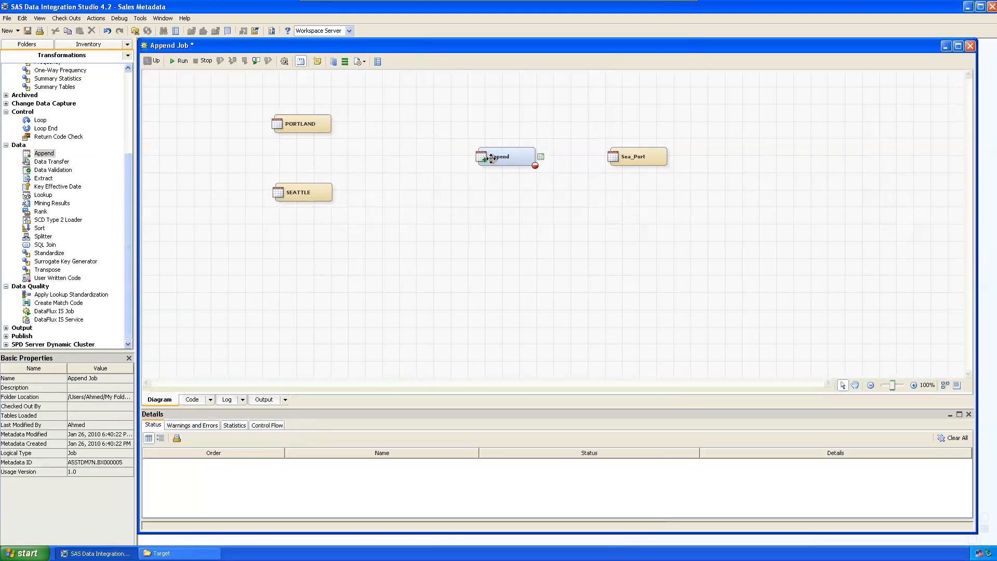
Step: Move Append closer to the source tables and connect PORTLAND and SEATTLE to it as inputs
drag(483, 158, 398, 169)
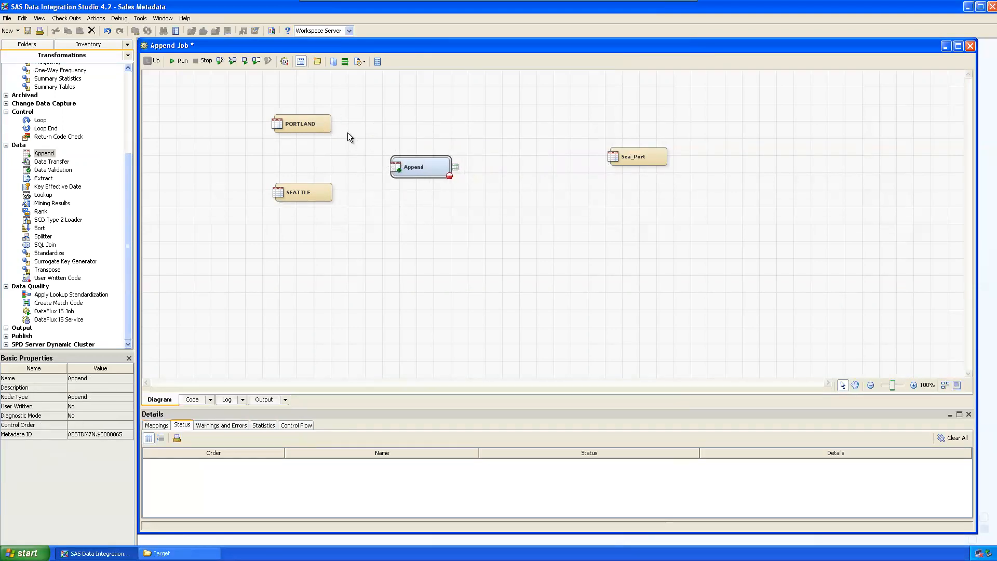
drag(335, 123, 351, 119)
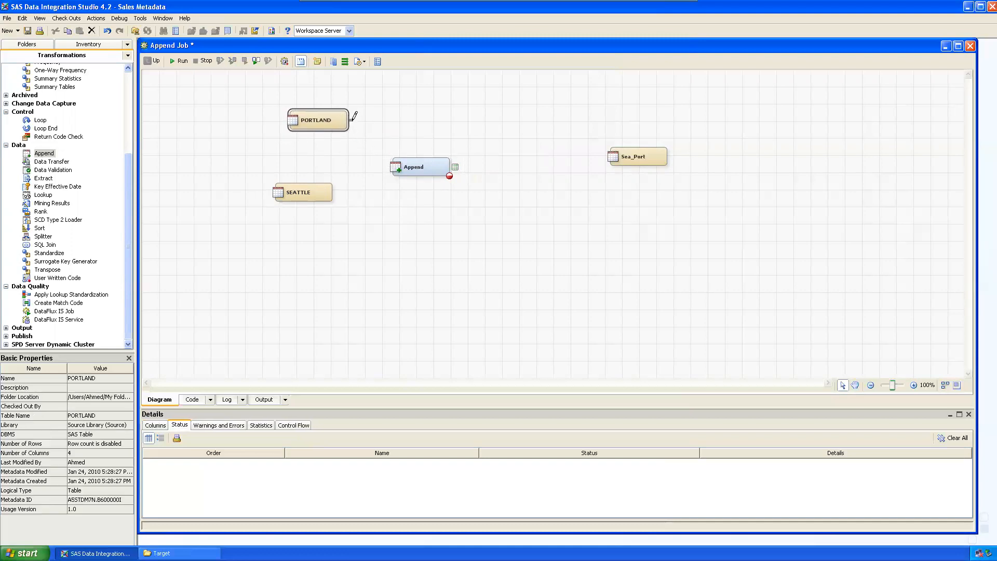
drag(351, 120, 396, 162)
drag(337, 193, 392, 160)
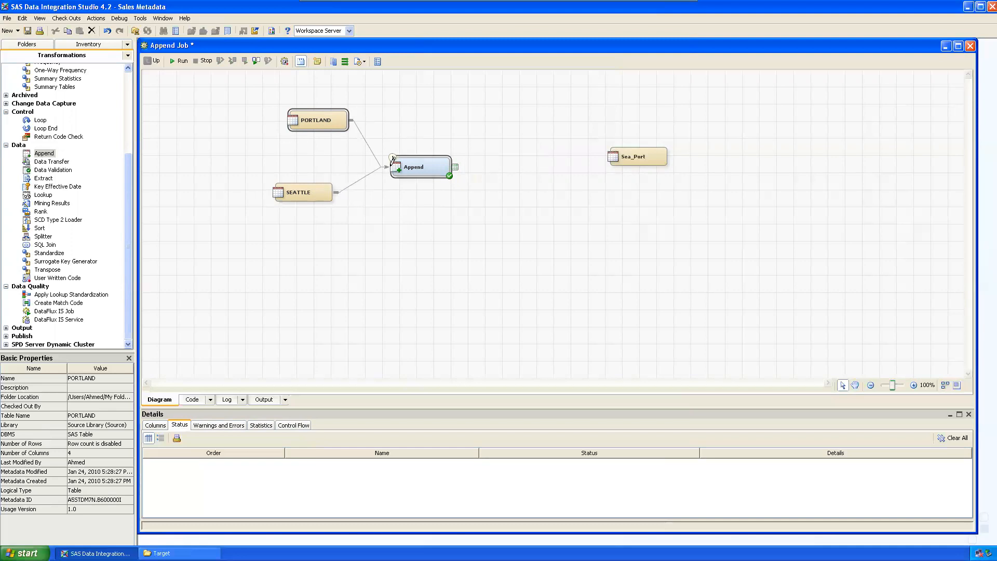
Step: Align SEATTLE under PORTLAND and center the Append transformation vertically between the two source tables
drag(303, 195, 327, 195)
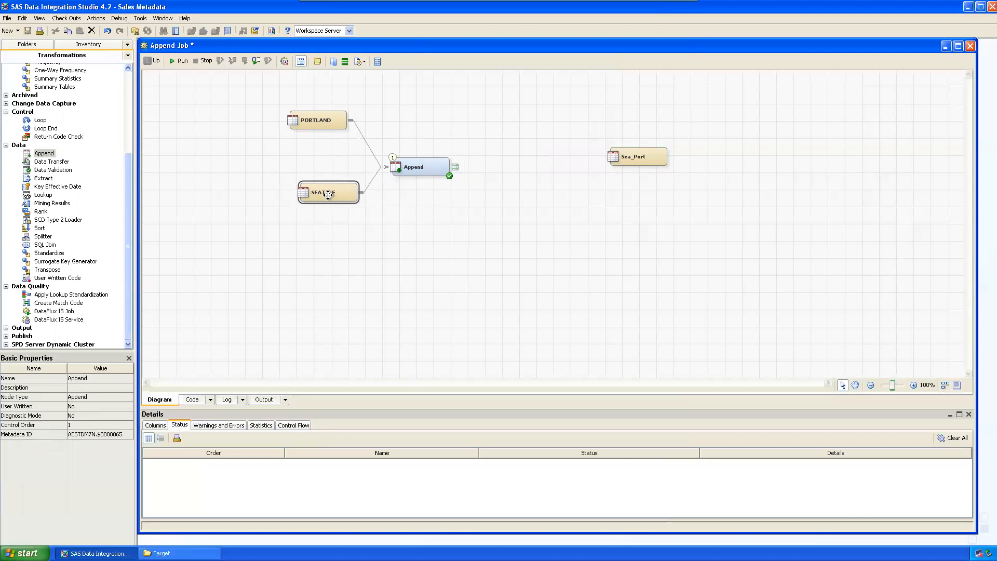
drag(414, 167, 433, 154)
mouse_move(326, 202)
mouse_down()
mouse_move(315, 200)
mouse_move(331, 189)
mouse_up()
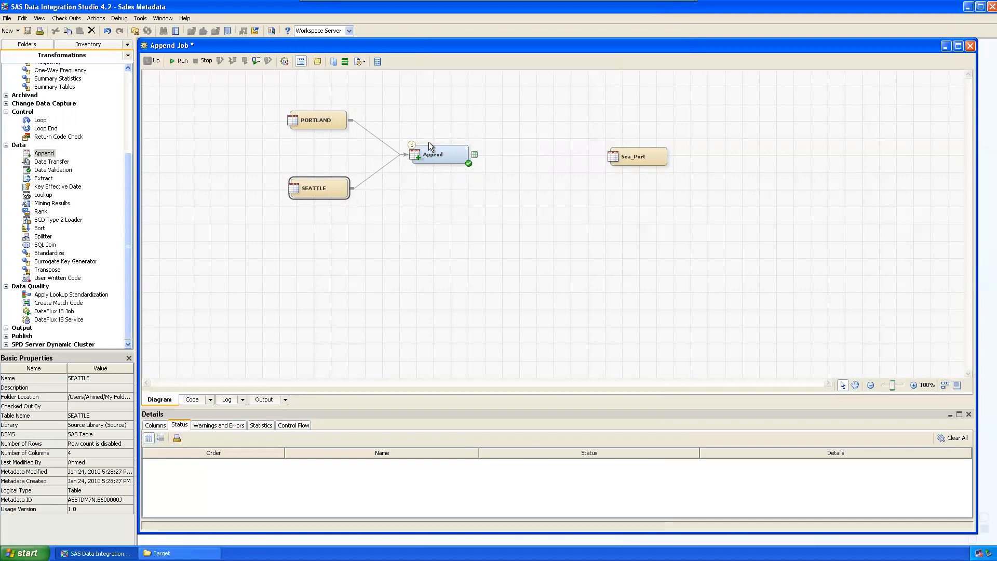
Step: Examine the source tables and the properties of Append's temporary output table, then close the properties
click(475, 153)
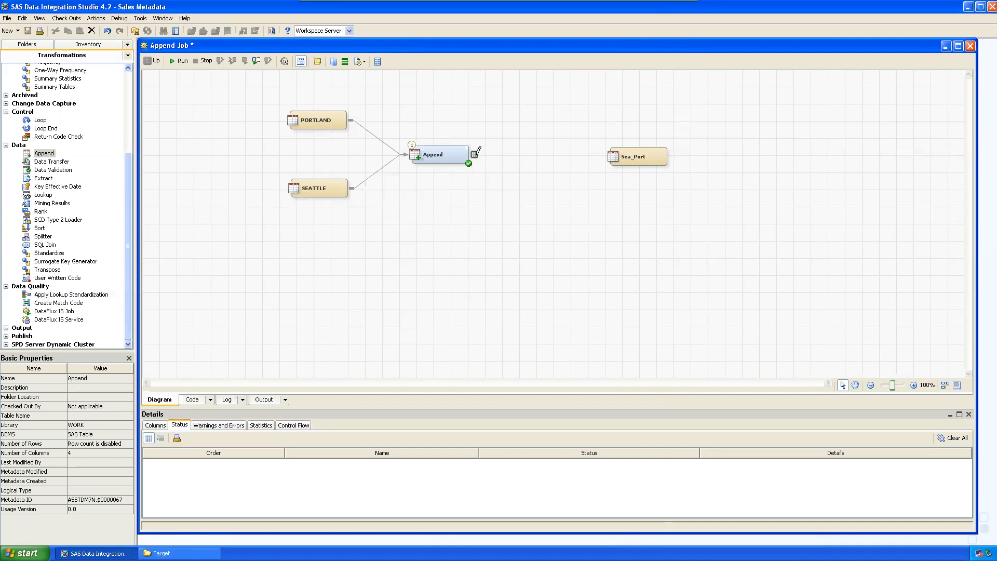
click(315, 119)
click(319, 188)
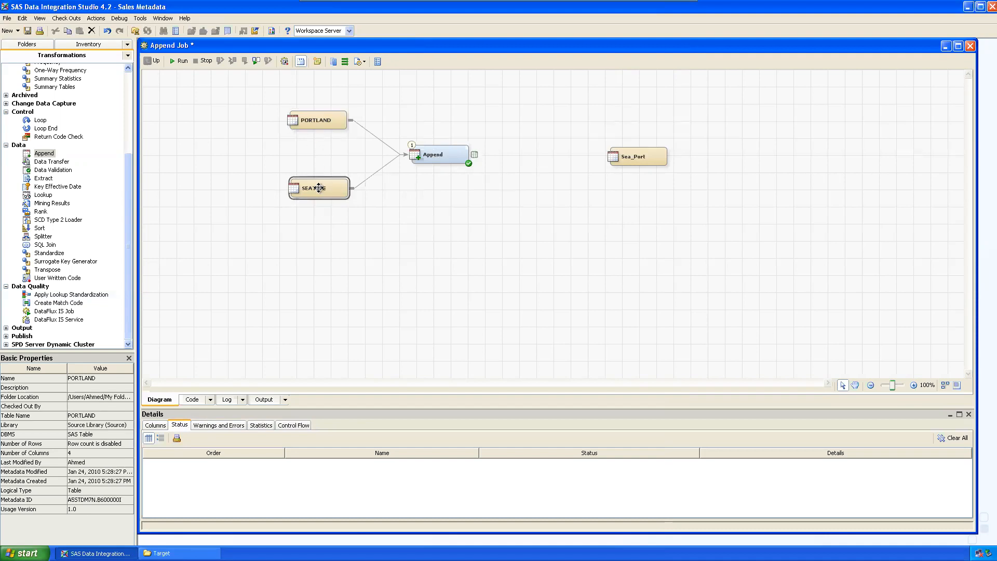
click(475, 153)
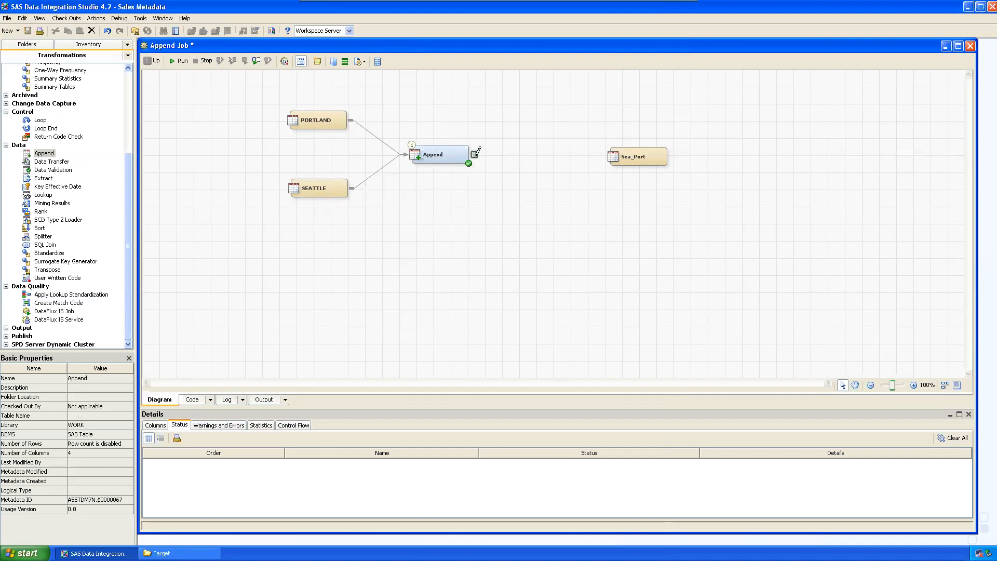
right_click(475, 154)
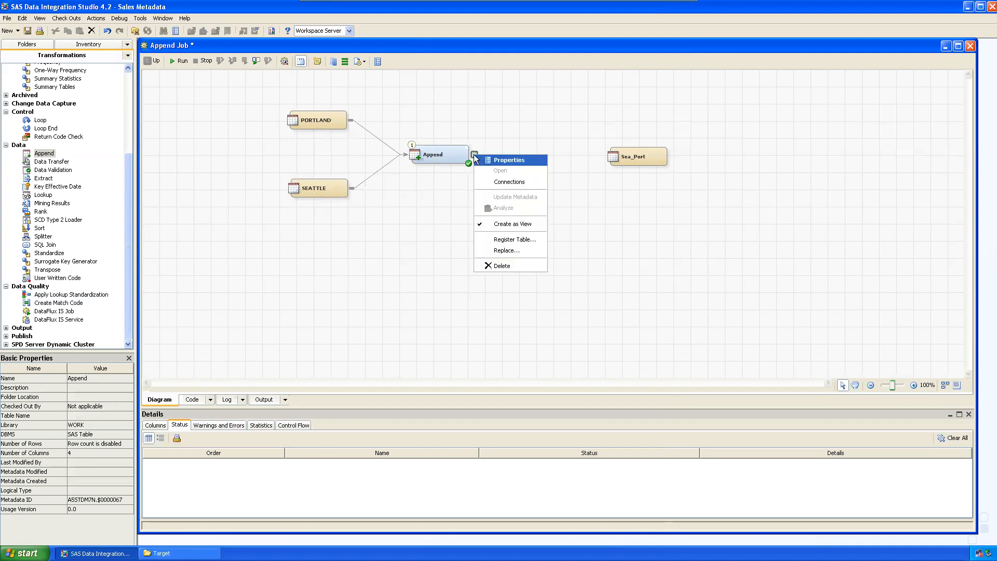
click(508, 161)
drag(413, 119, 328, 166)
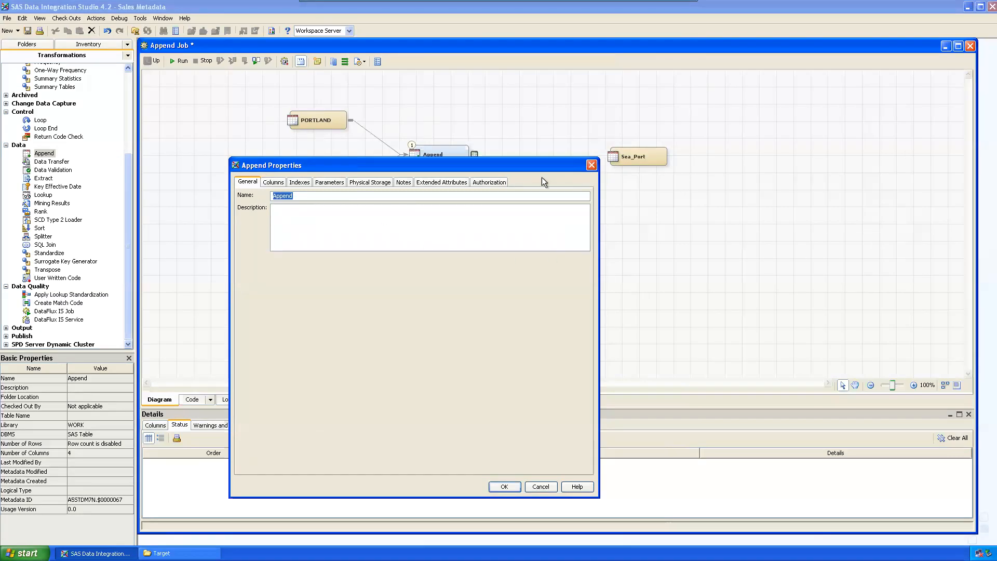
click(593, 166)
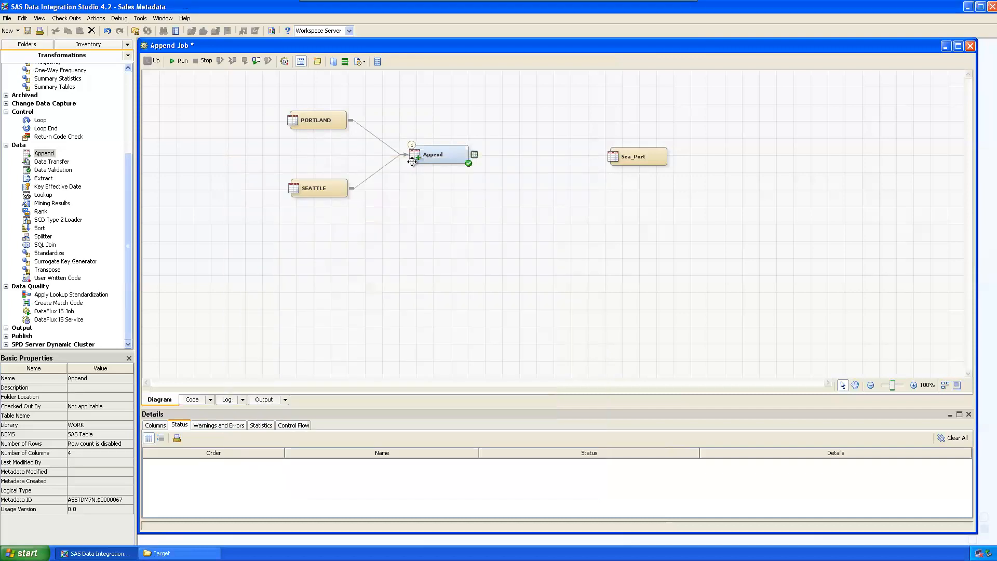
Step: Examine the physical storage settings for registering Append's output table, then close without registering it
right_click(475, 155)
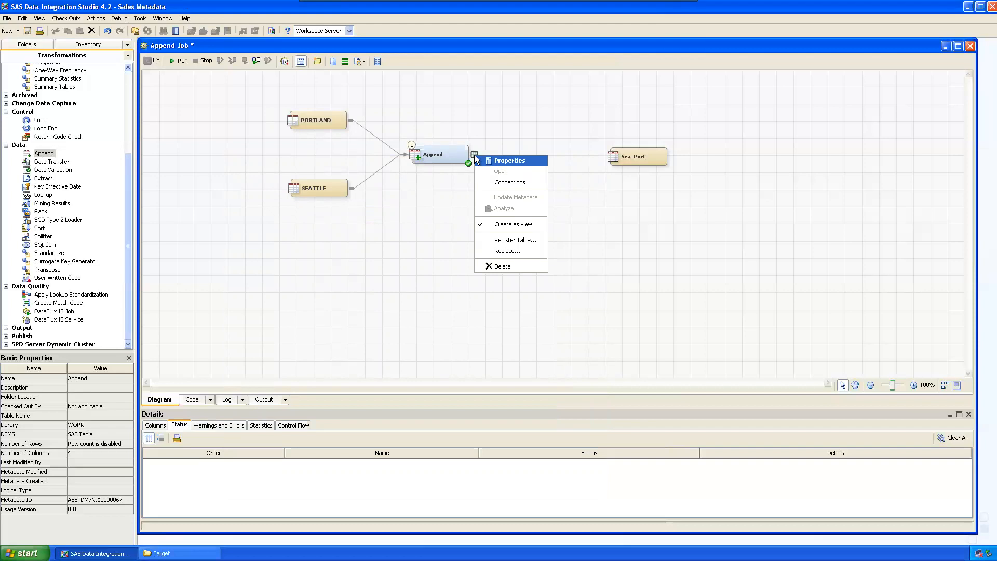
click(519, 239)
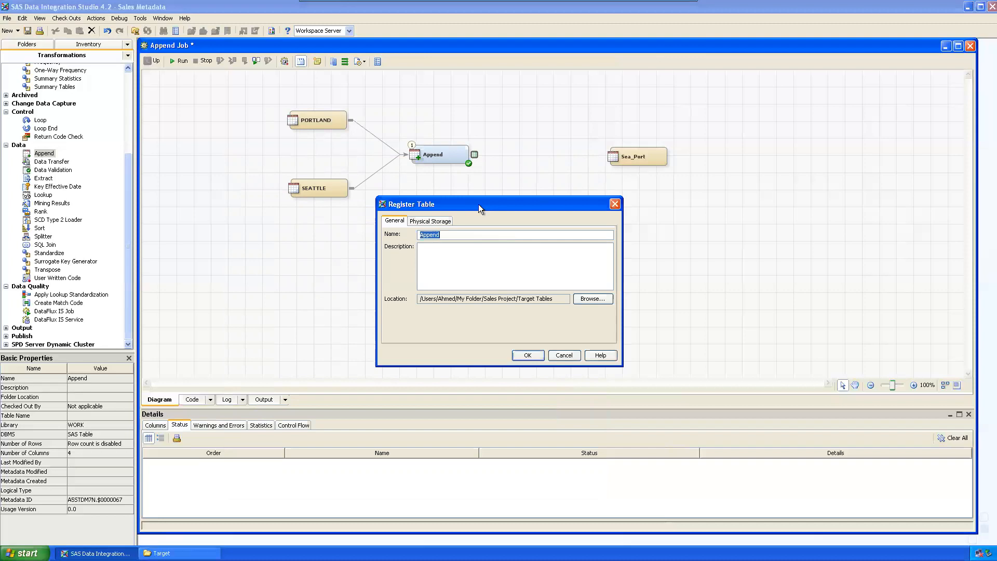
drag(478, 204, 458, 222)
click(419, 240)
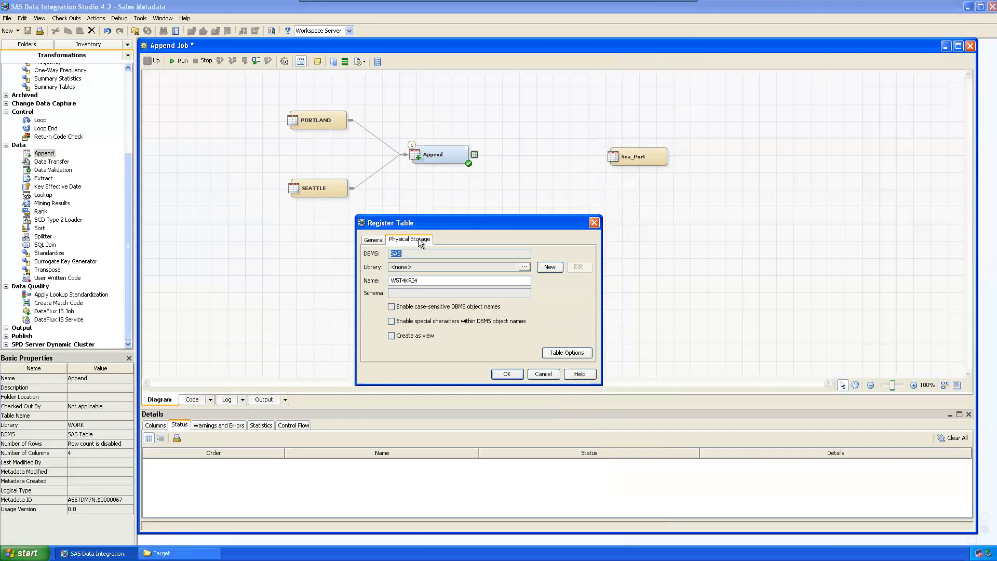
click(423, 281)
click(433, 281)
drag(429, 283, 391, 281)
click(434, 282)
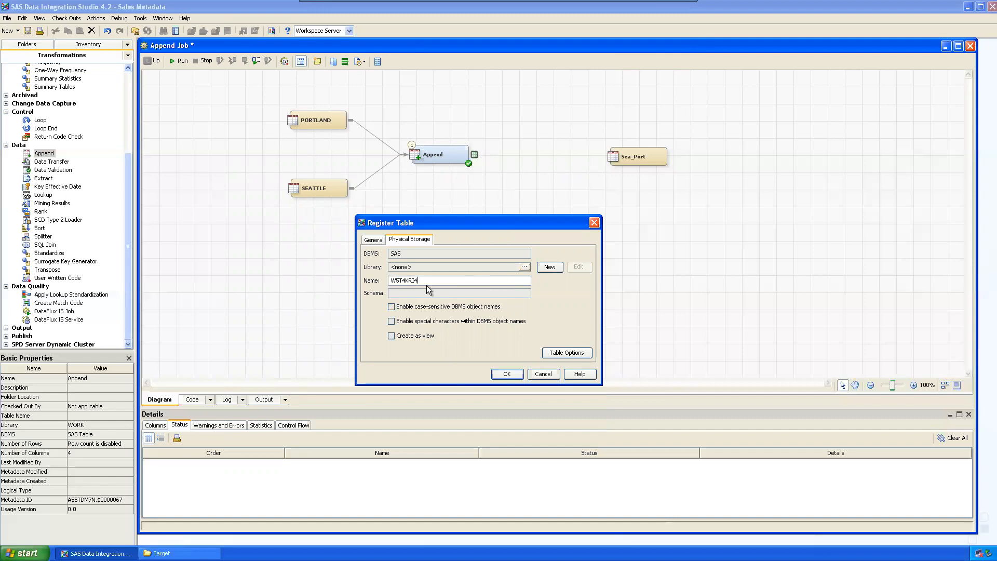
click(594, 222)
Step: Move Sea_Port closer to the Append transformation and level with it
drag(631, 156, 587, 151)
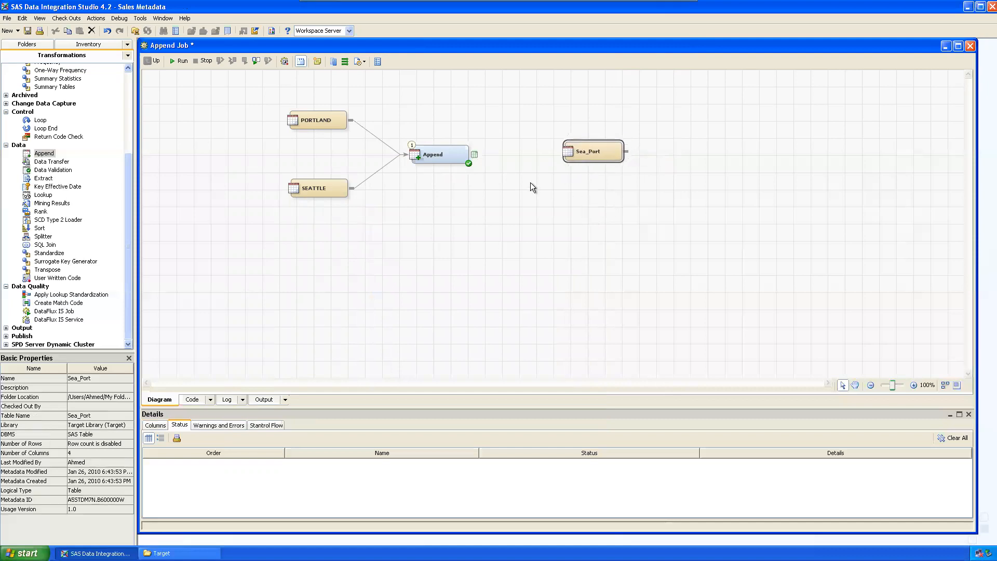
click(474, 154)
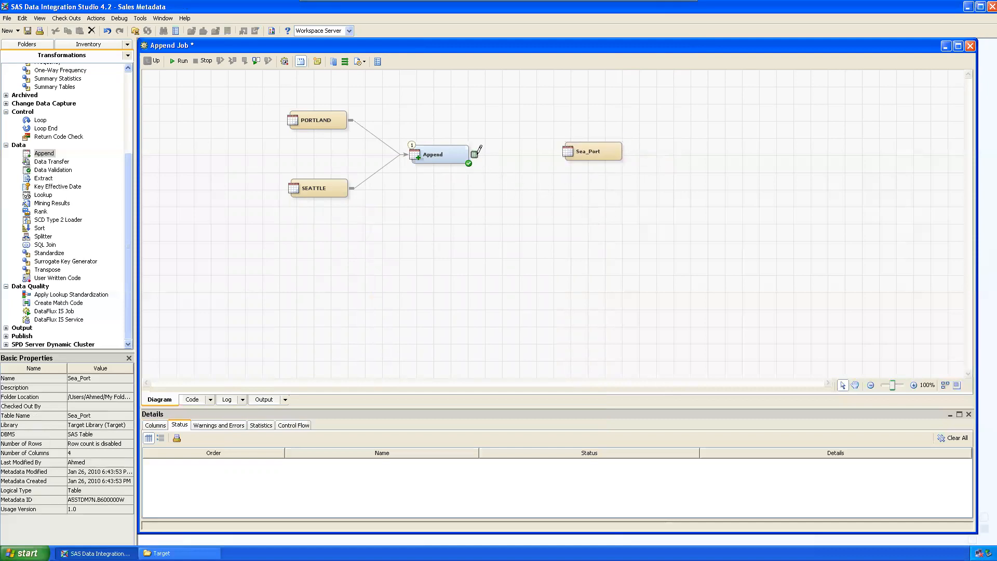
drag(595, 151, 580, 154)
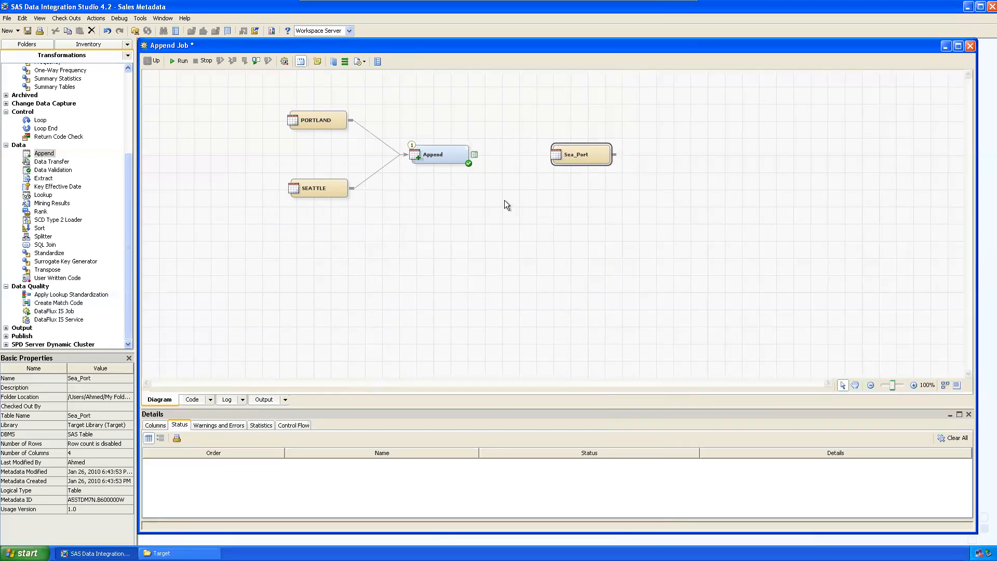
click(475, 154)
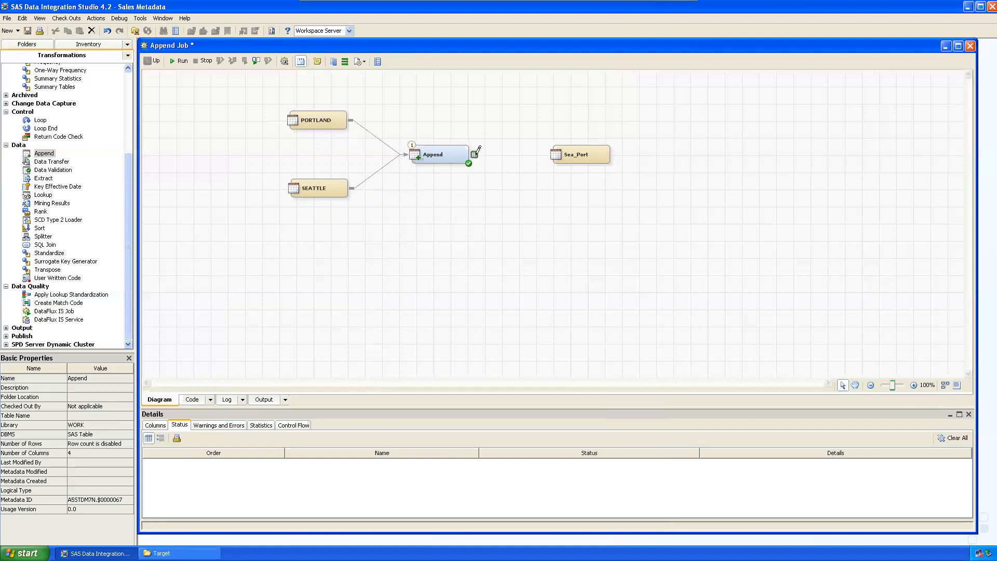
click(592, 153)
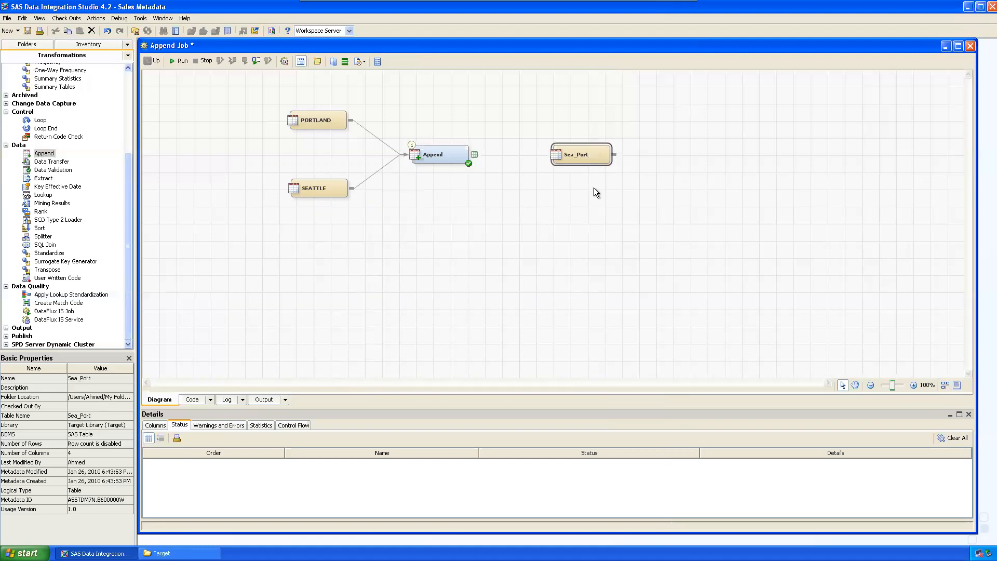
Step: Add a Table Loader fed by Append's output table and connect it to Sea_Port, moving Sea_Port clear of it
click(476, 153)
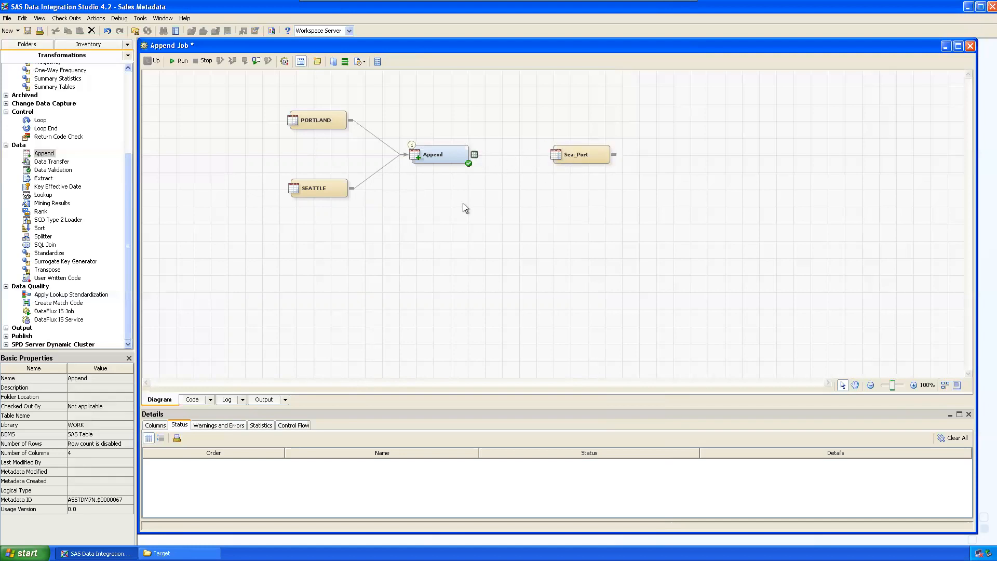
drag(127, 173, 127, 86)
drag(50, 126, 513, 156)
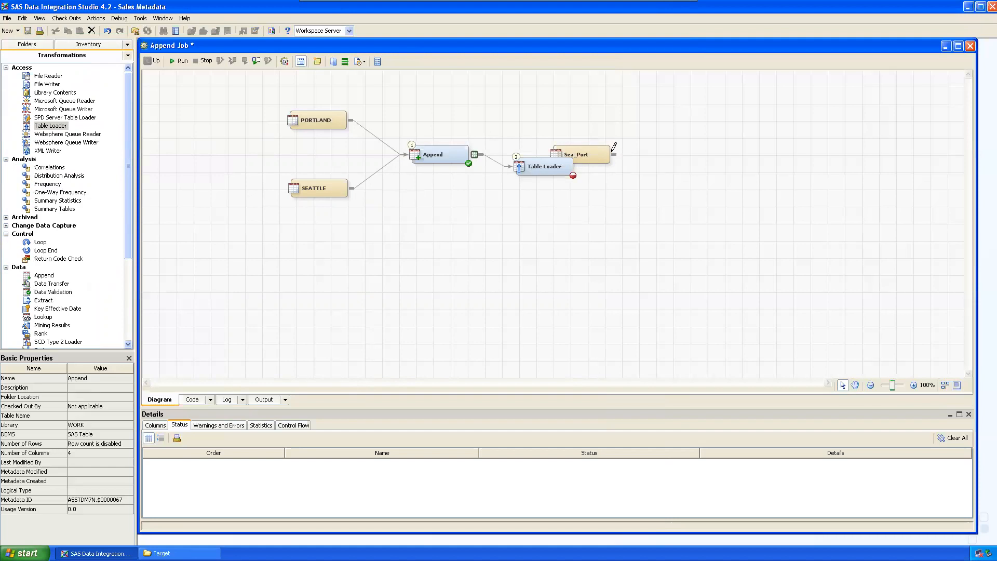
drag(602, 153, 674, 155)
drag(578, 166, 635, 152)
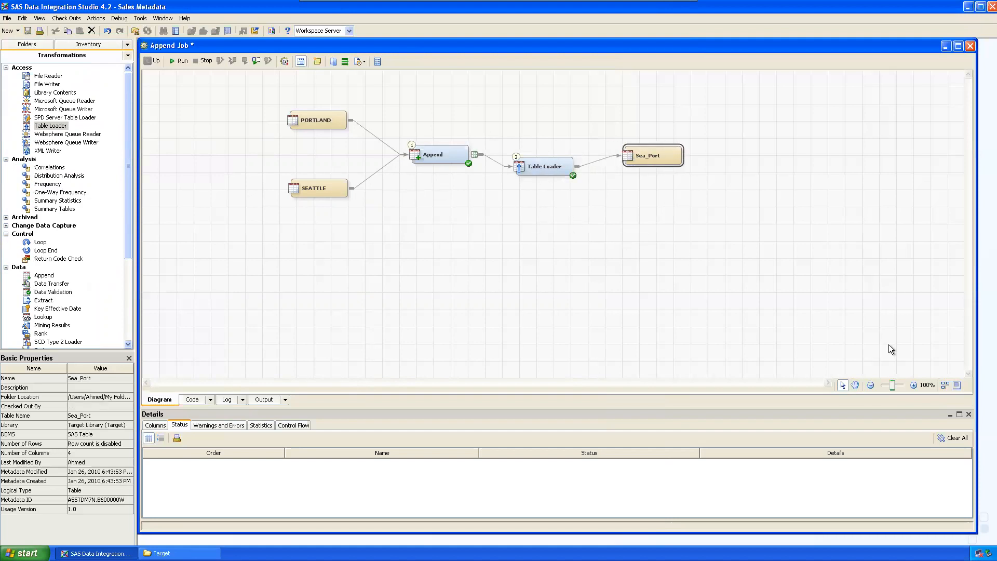
Step: Auto-arrange the job diagram, and line up Append, Table Loader and Sea_Port midway between the two source tables
click(946, 385)
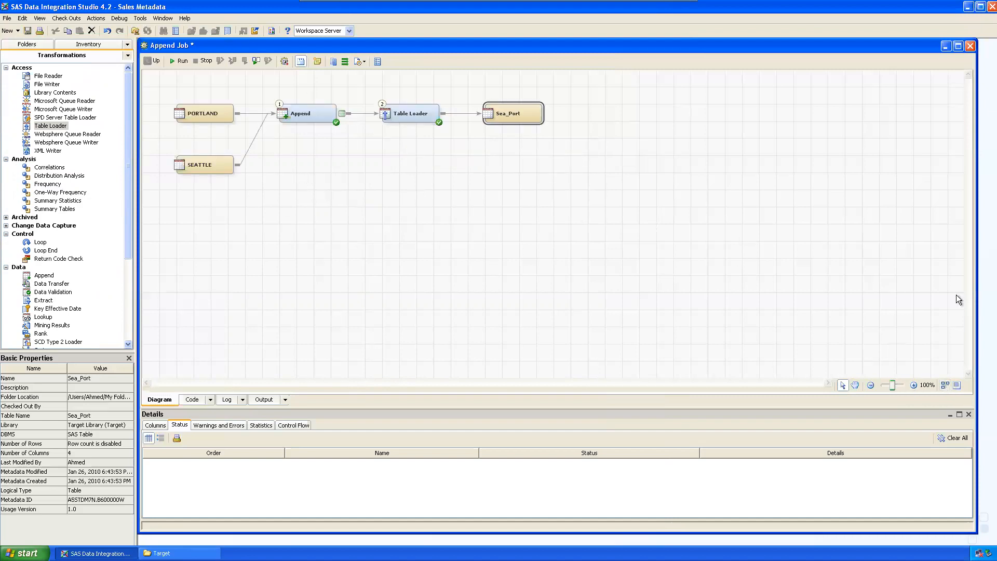
click(676, 248)
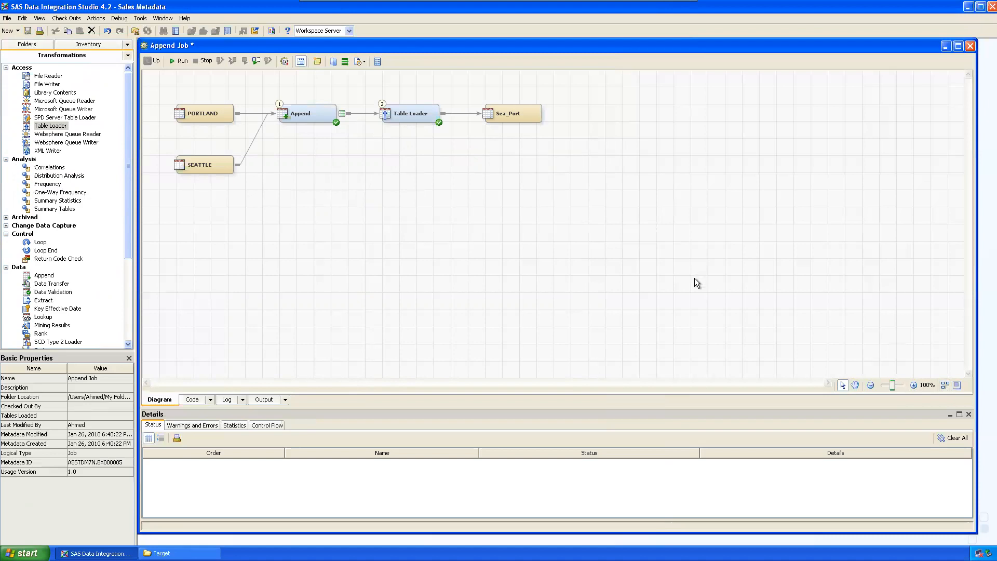
drag(317, 117, 317, 144)
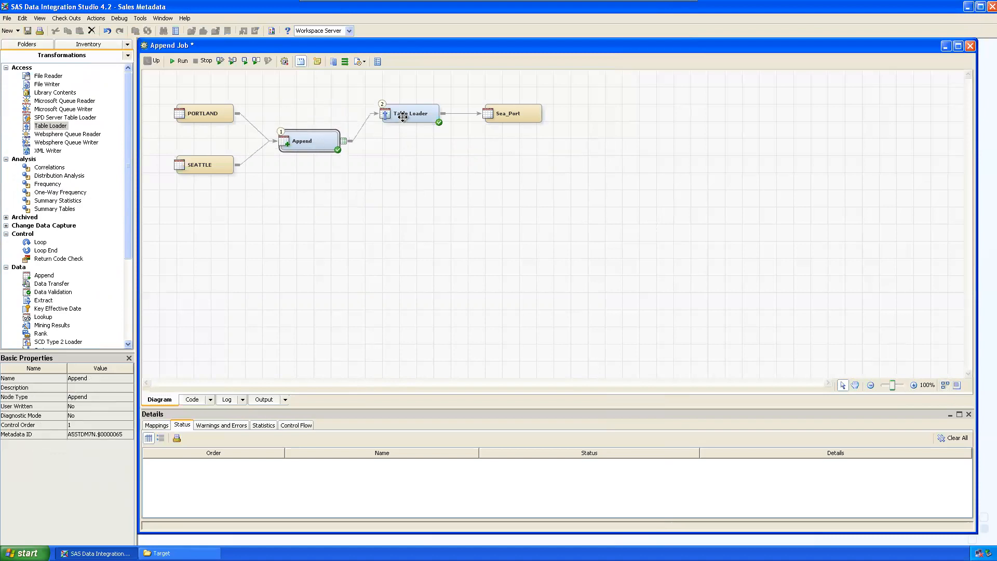
drag(403, 116, 409, 144)
drag(519, 115, 521, 141)
drag(411, 144, 413, 144)
drag(516, 144, 518, 145)
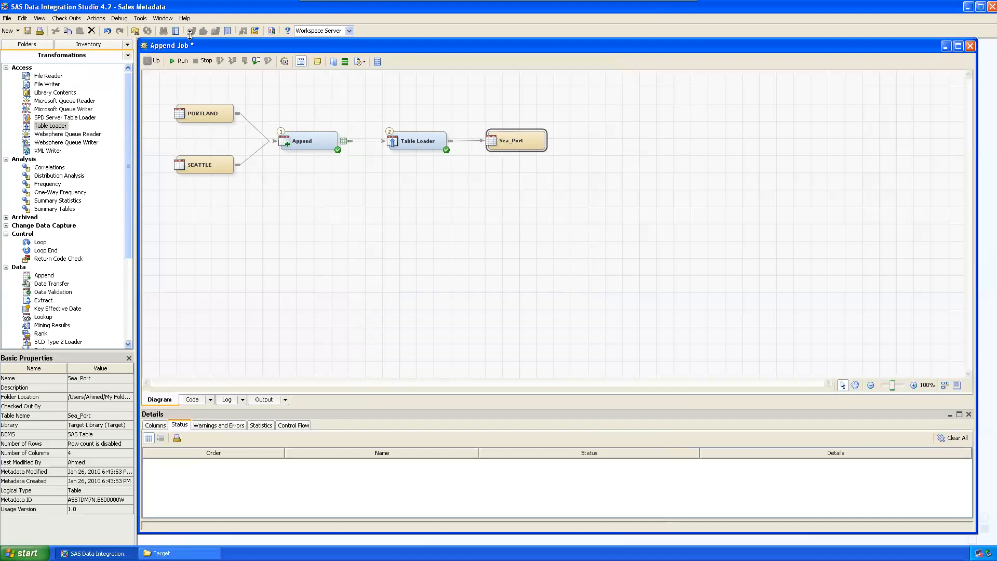
click(444, 279)
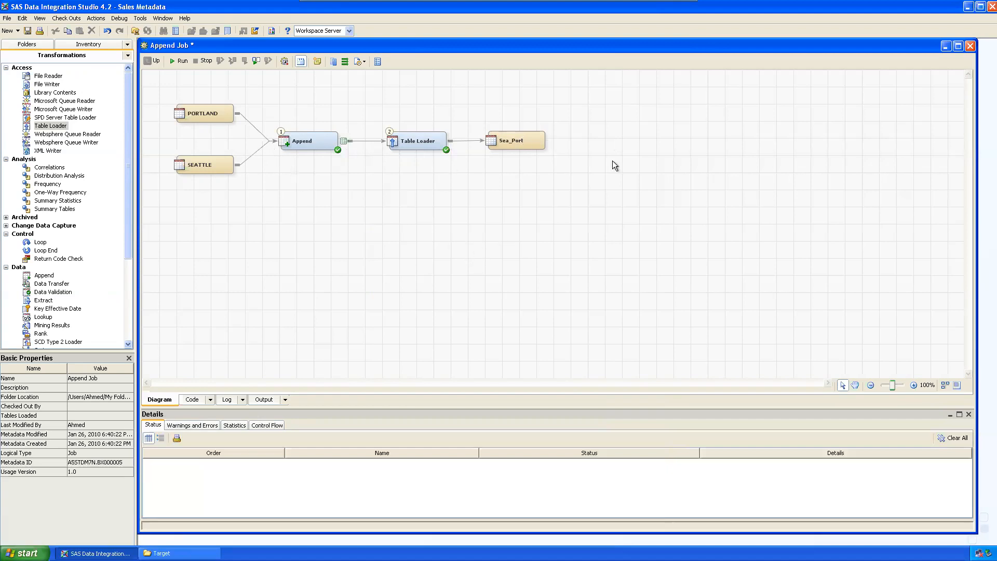
Step: Try to run the Append Job and dismiss the error message
click(183, 62)
drag(496, 243, 434, 208)
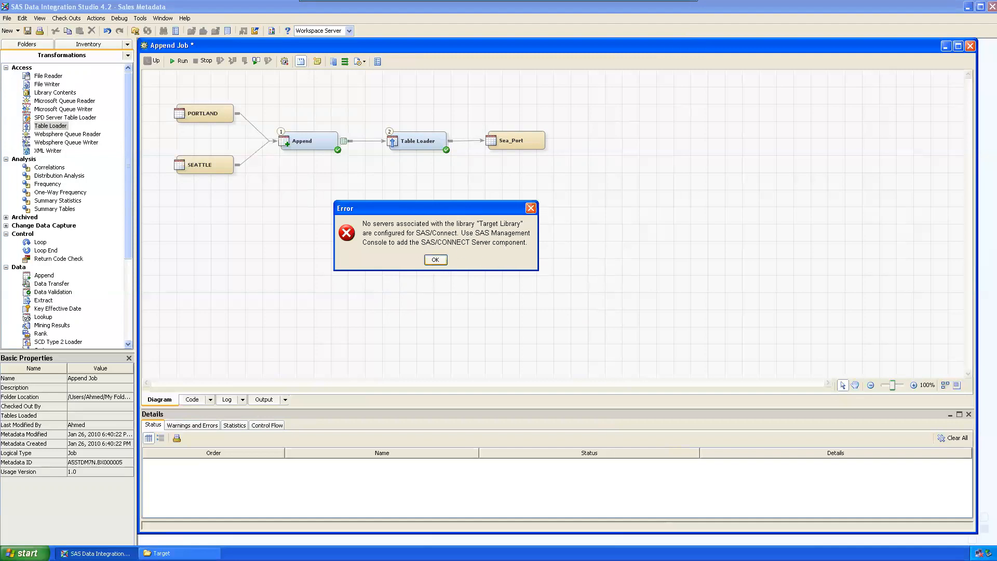
click(425, 260)
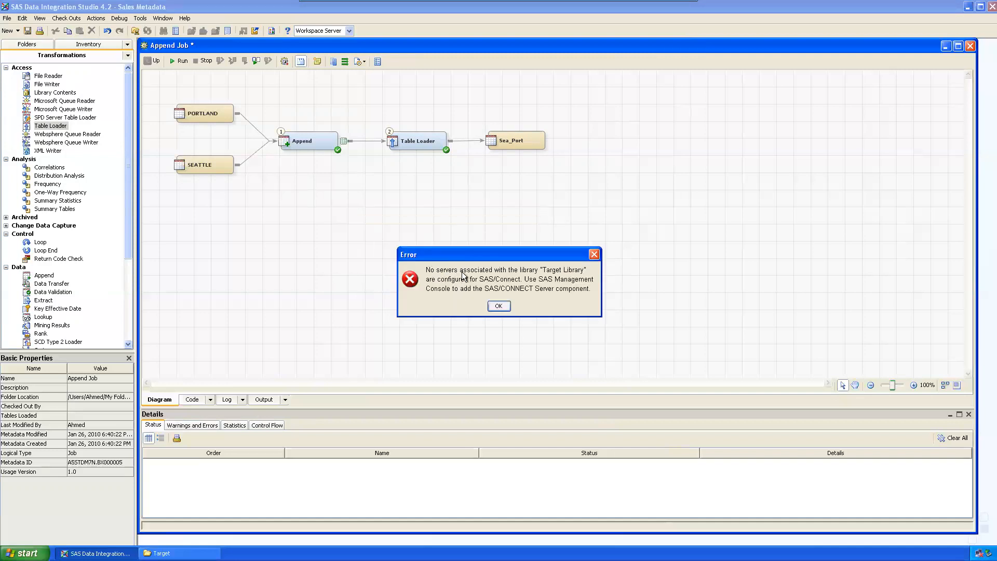
click(499, 306)
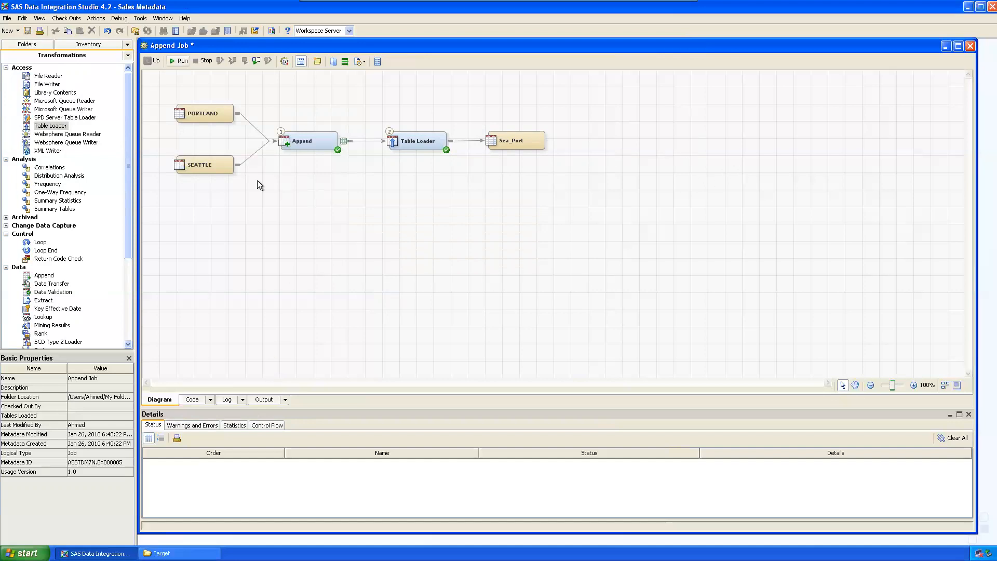
Step: Open the Windows Services console with services.msc and maximize its window
click(24, 553)
click(52, 515)
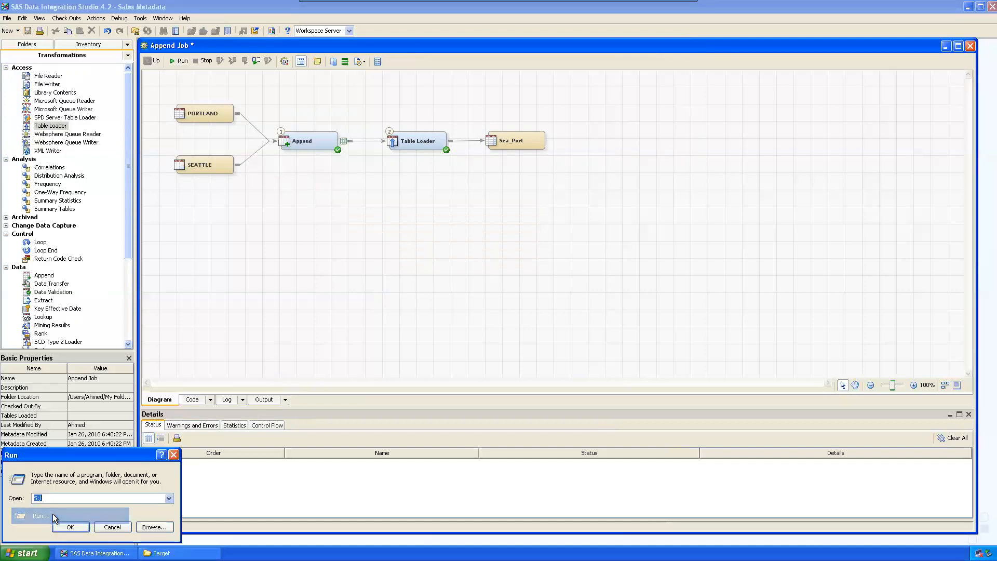
click(168, 497)
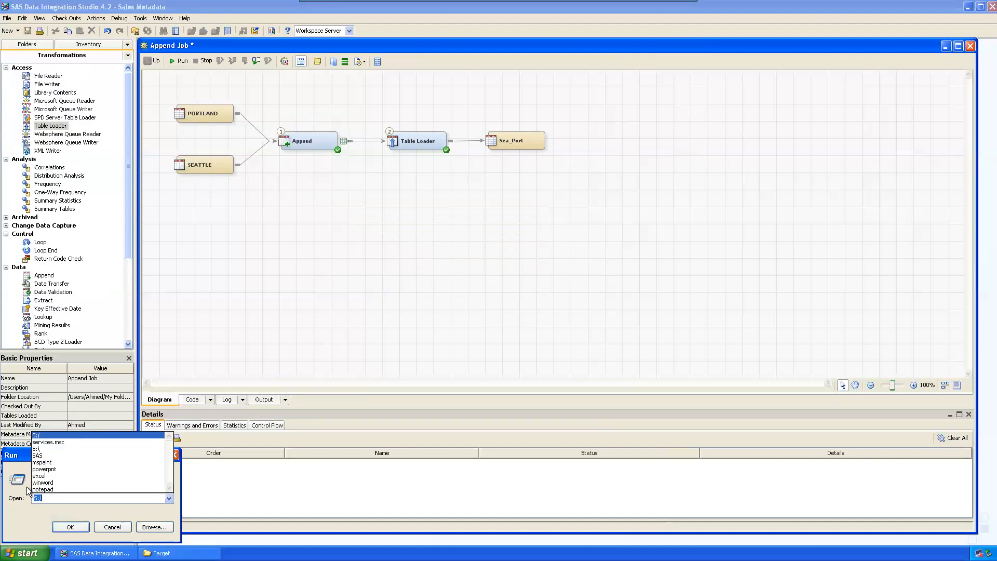
click(65, 436)
click(167, 498)
click(49, 447)
click(66, 527)
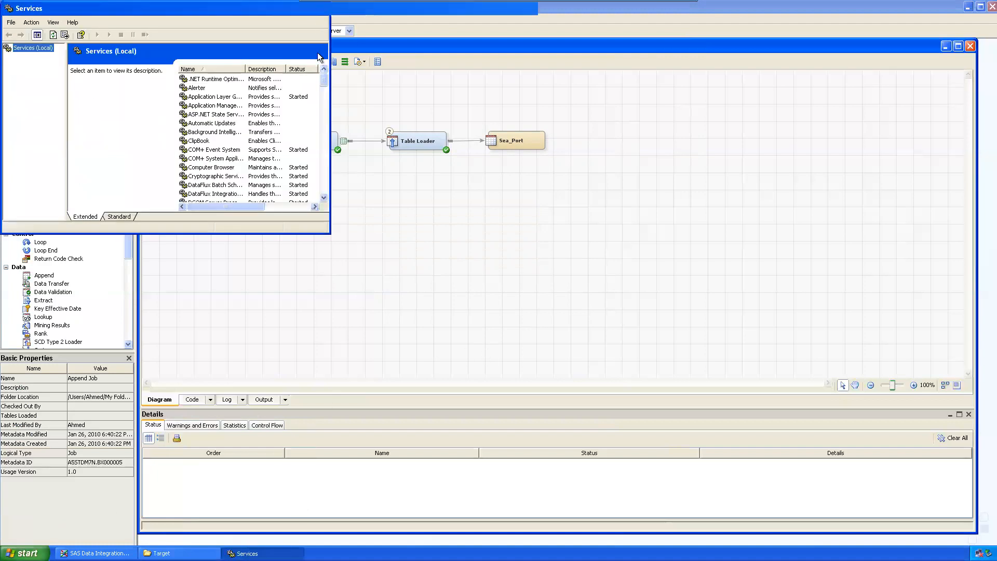
click(310, 9)
Step: Start the SASApp OLAP Server and SASTS Table Server services, widen the service descriptions, and close the console
drag(988, 162, 991, 356)
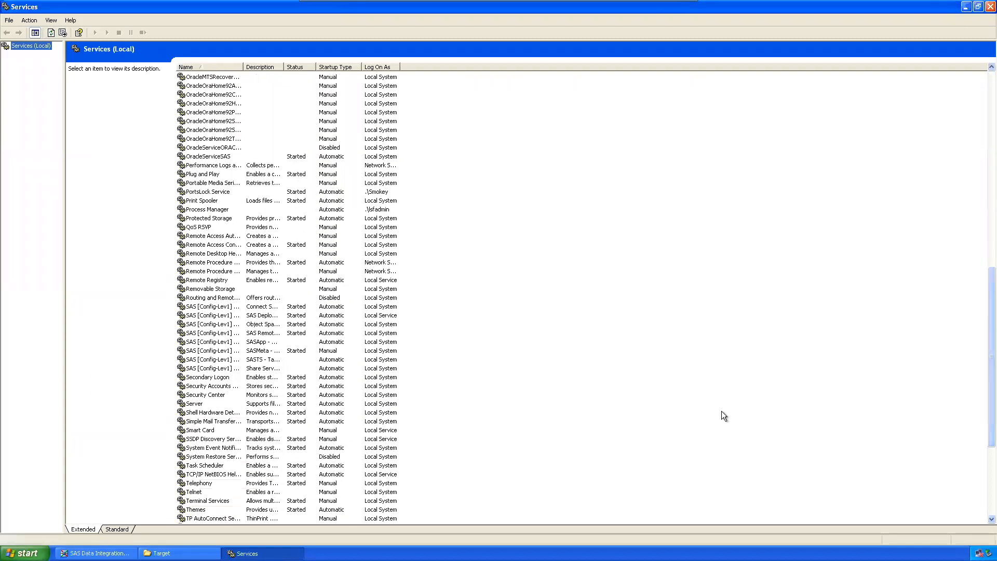
right_click(217, 345)
click(233, 350)
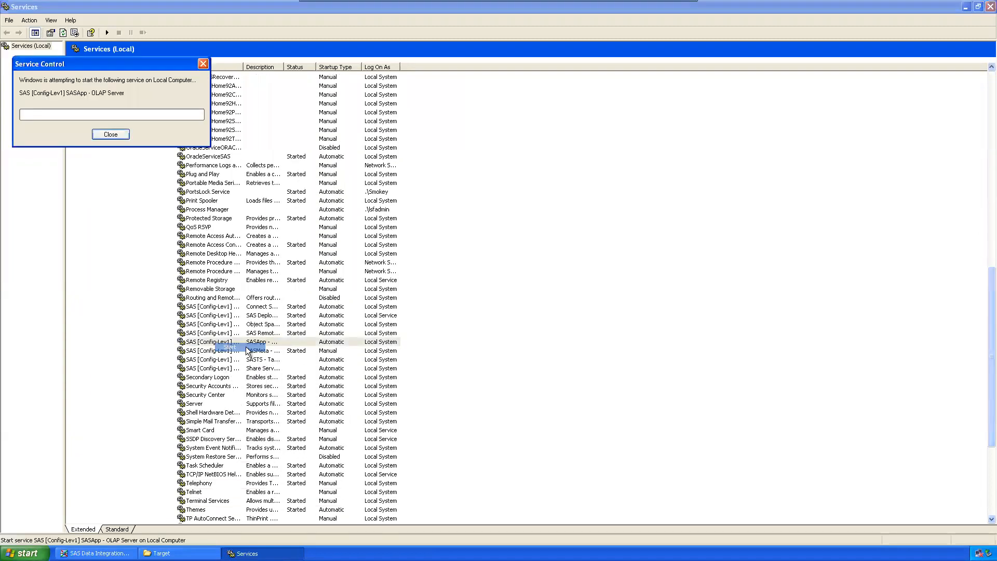
right_click(225, 362)
click(238, 365)
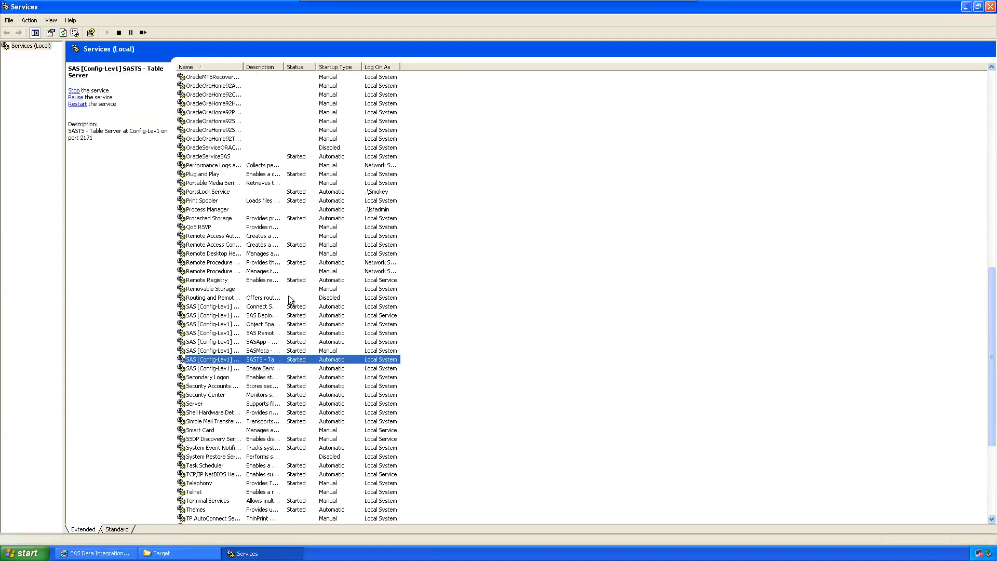
drag(284, 66, 354, 67)
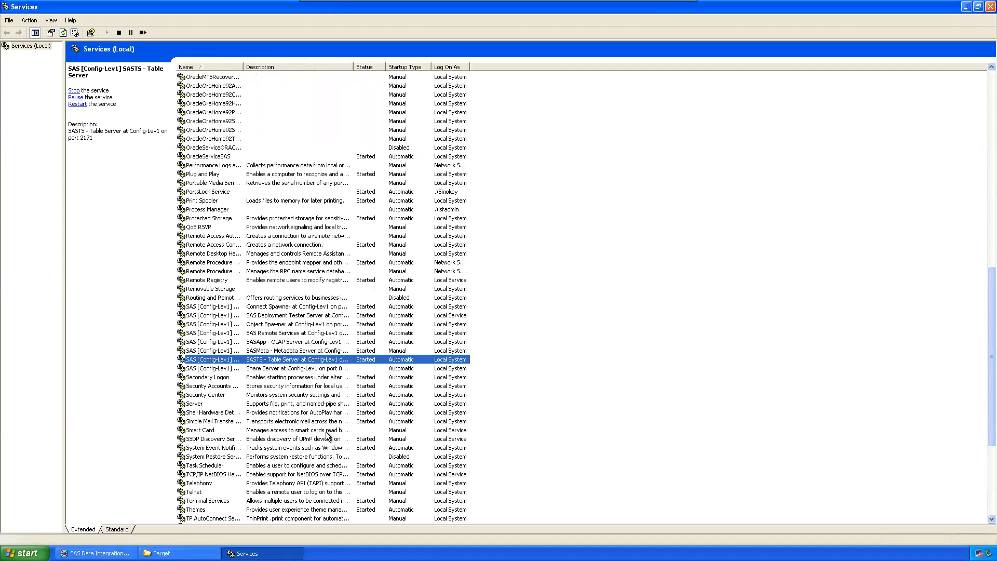
click(893, 372)
click(989, 7)
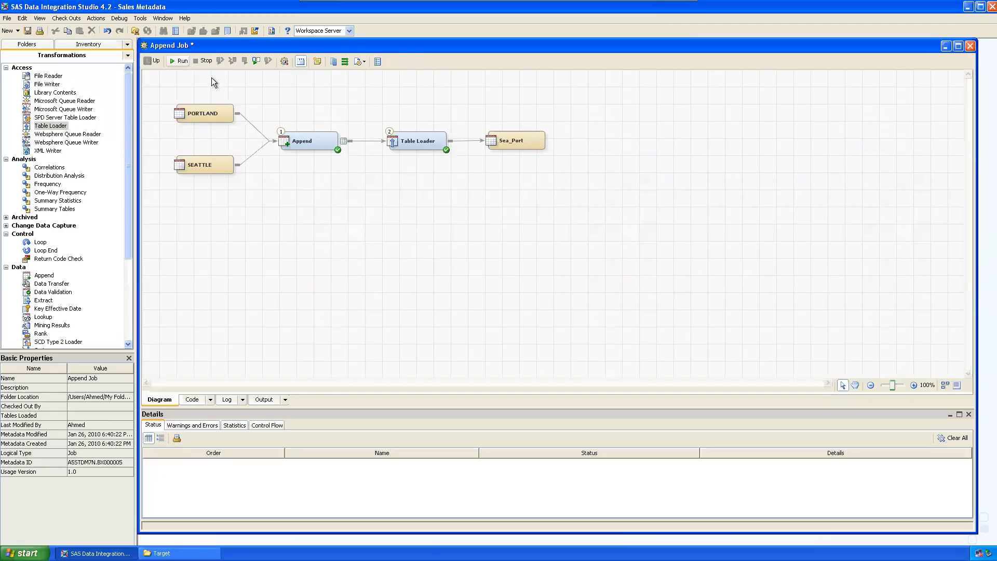
Step: Retry running the Append Job, dismiss the error, and save the job before minimizing the program
click(182, 62)
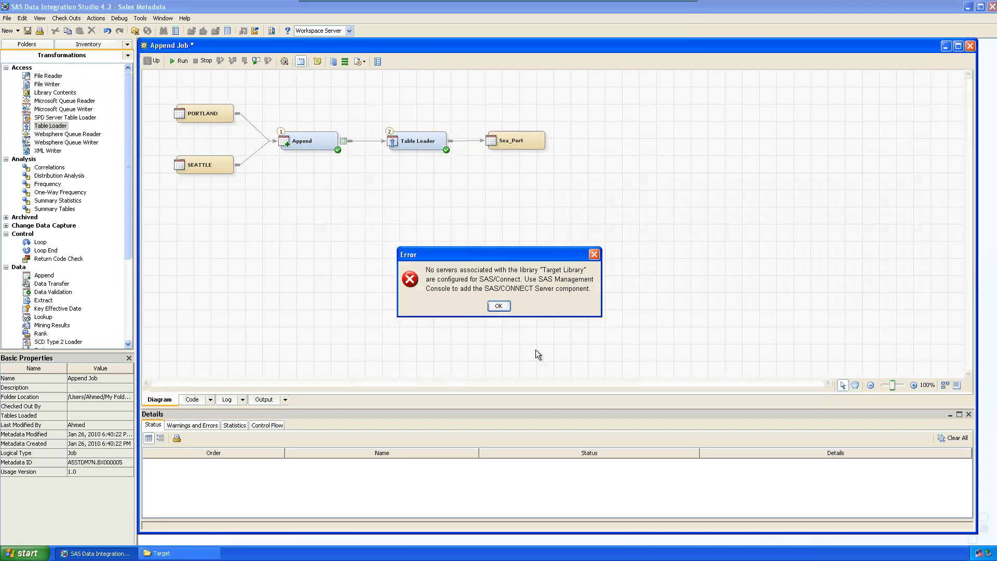
click(499, 307)
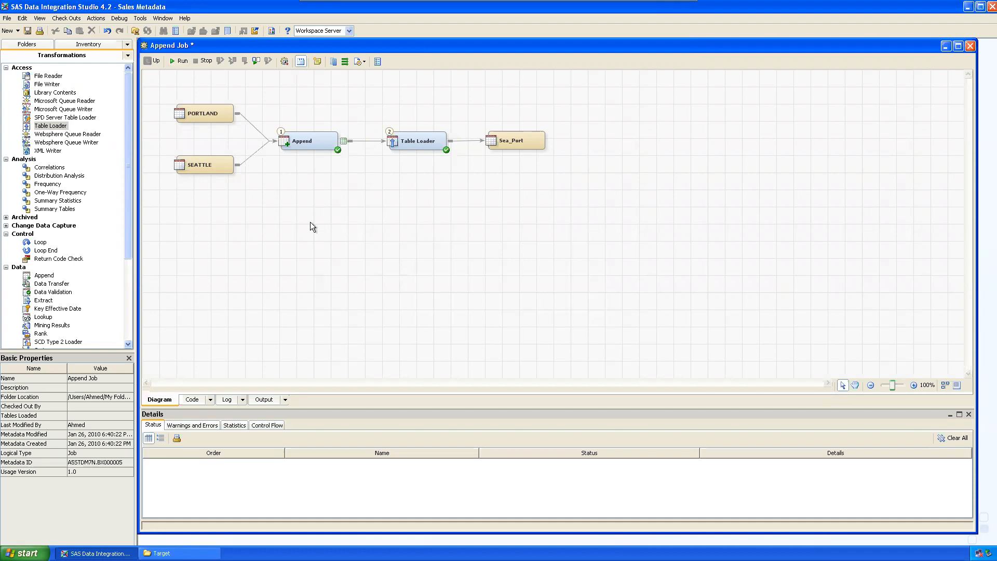
click(27, 31)
click(967, 6)
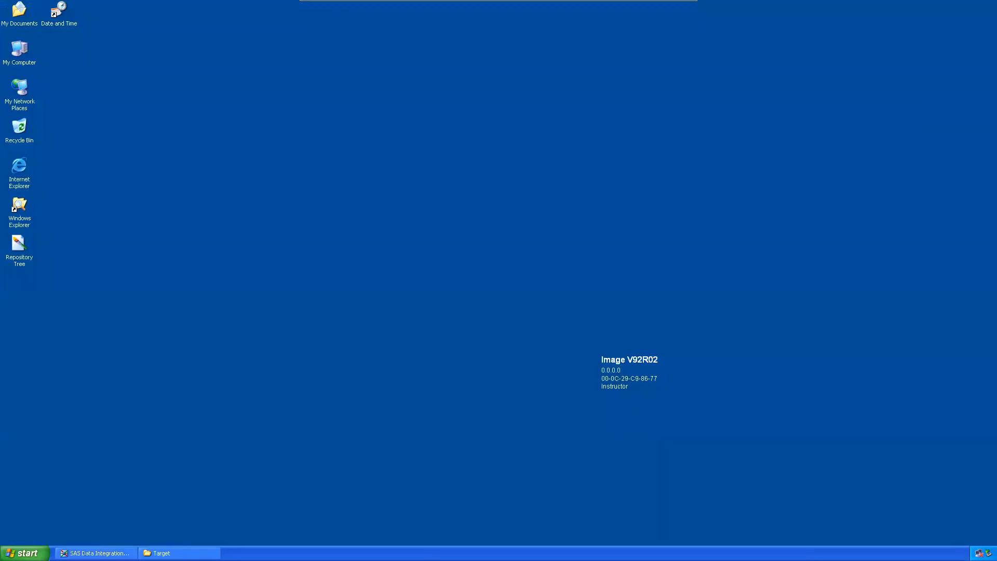
Step: Reopen the Windows Services console with services.msc, start the SAS [Config-Lev1] Share Server service, and close the console
click(25, 553)
click(39, 516)
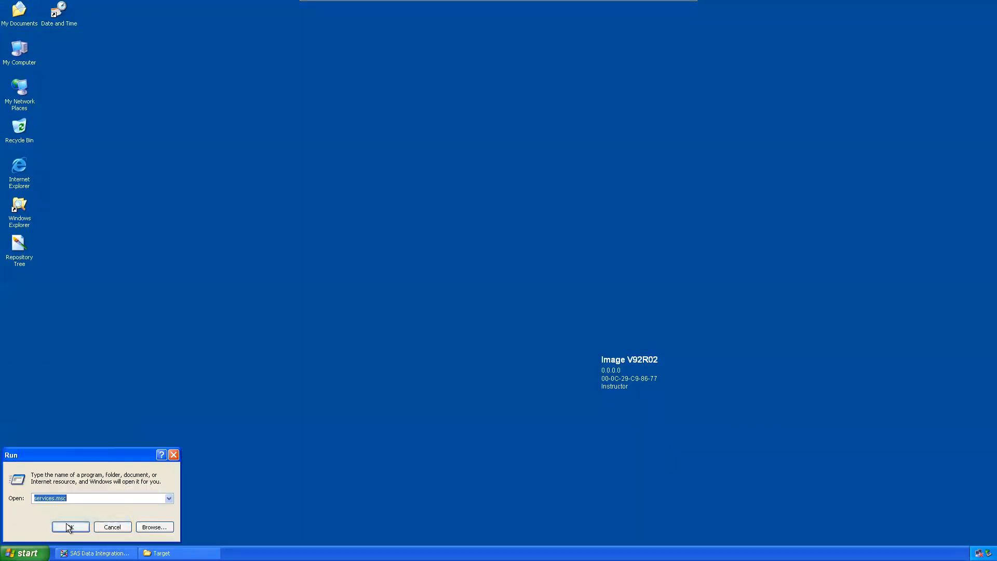
click(70, 527)
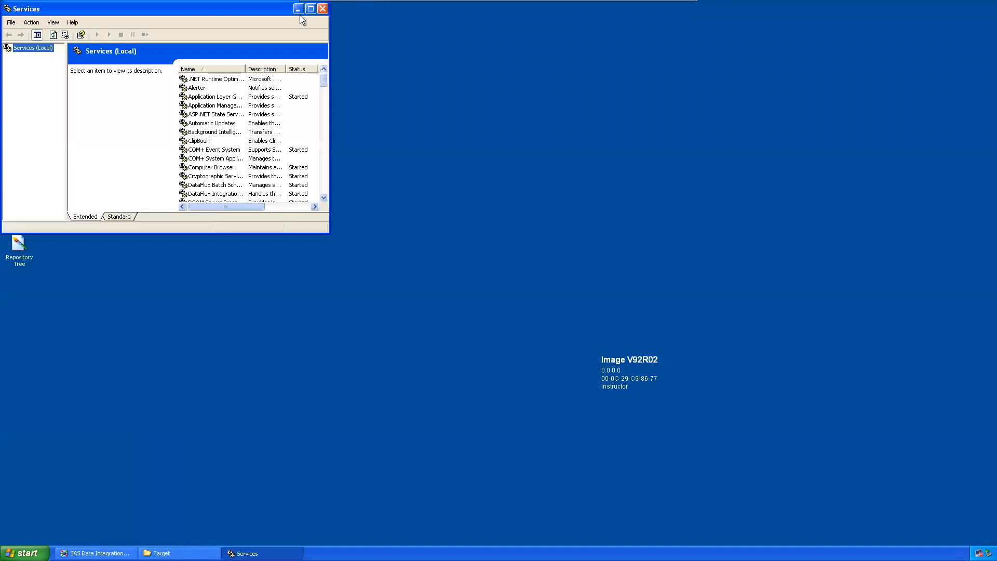
click(311, 9)
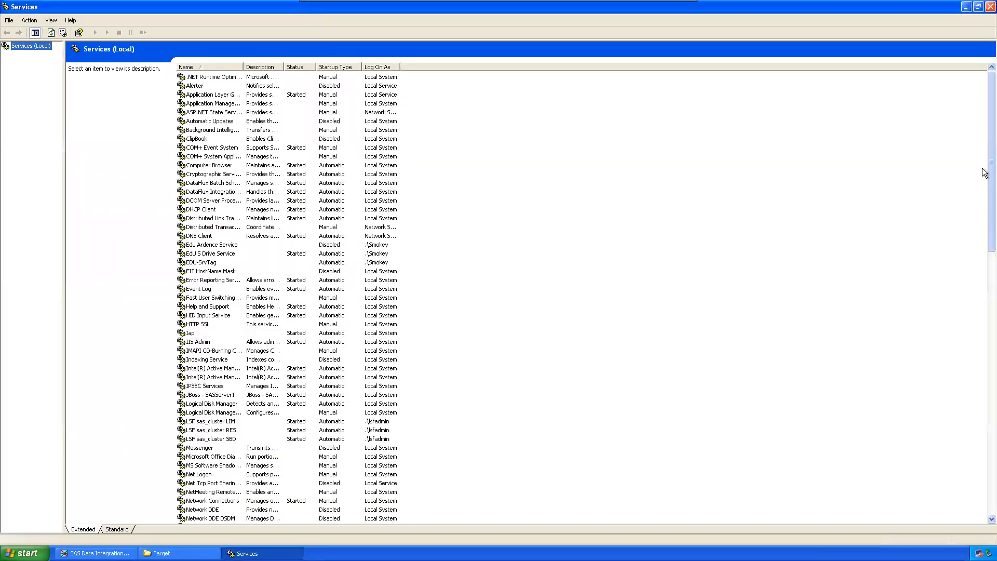
drag(983, 177, 996, 374)
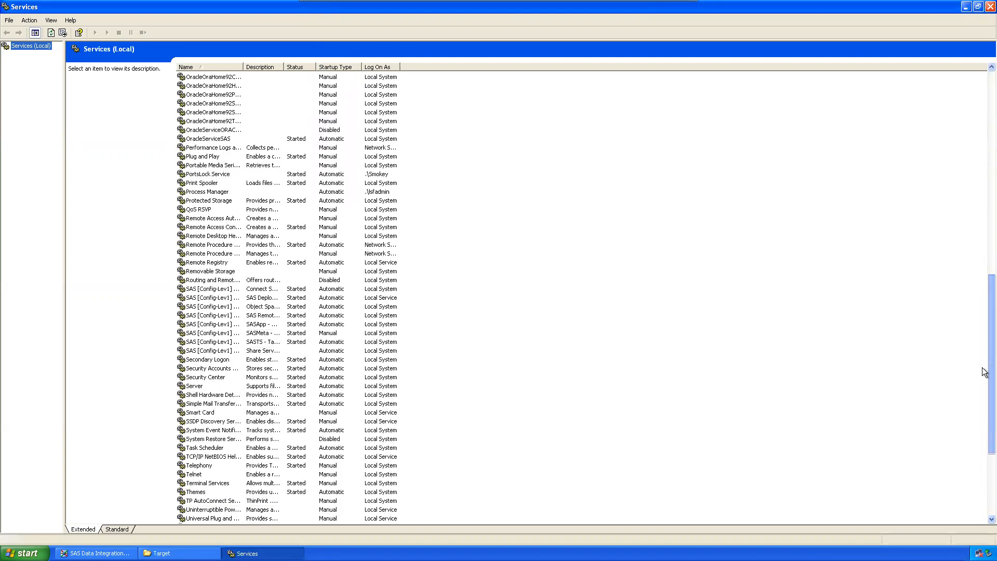
right_click(211, 350)
click(227, 356)
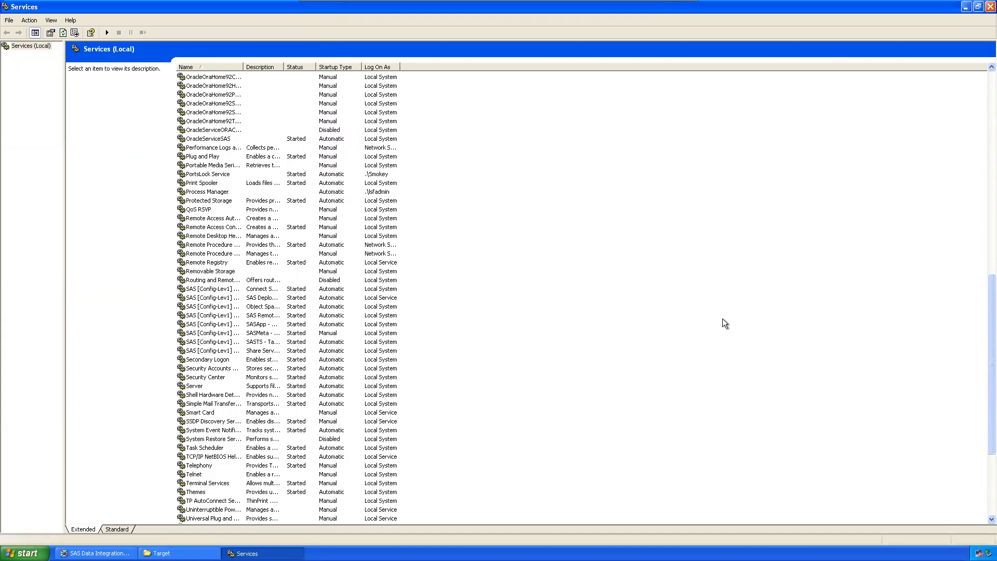
scroll(720, 320, up, 3)
click(991, 6)
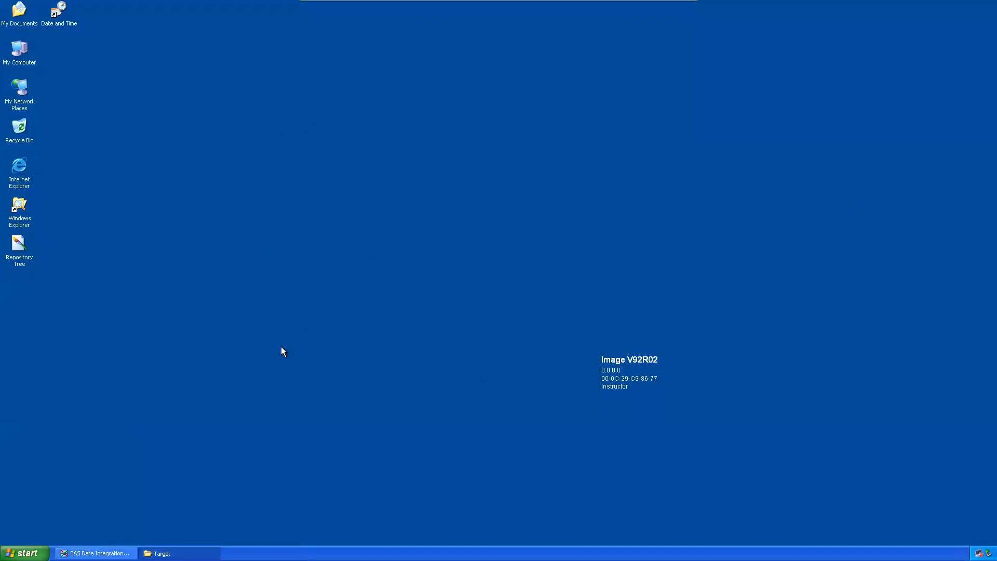
Step: Close and relaunch SAS Data Integration Studio, connecting with the existing Sales Metadata profile
click(96, 553)
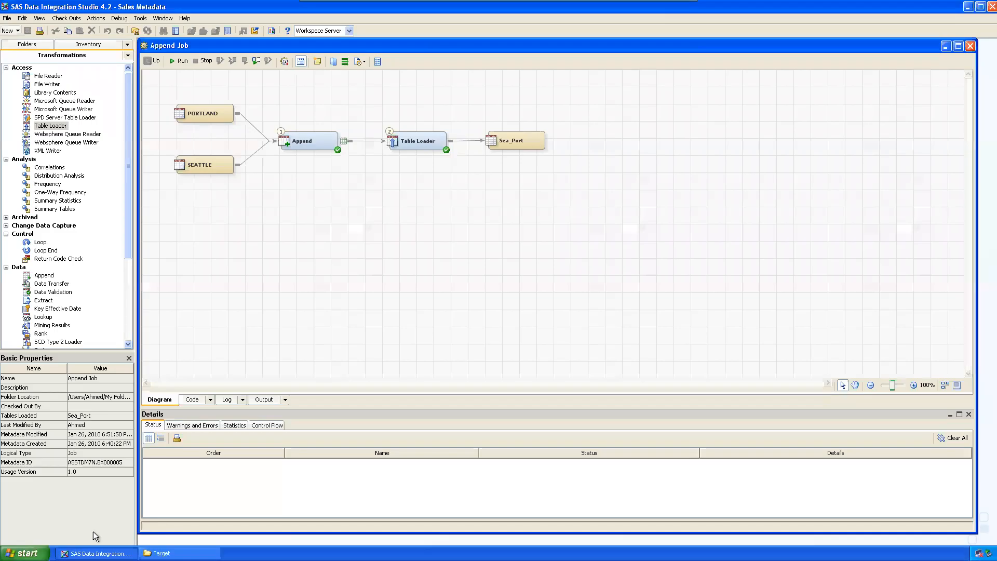
click(991, 6)
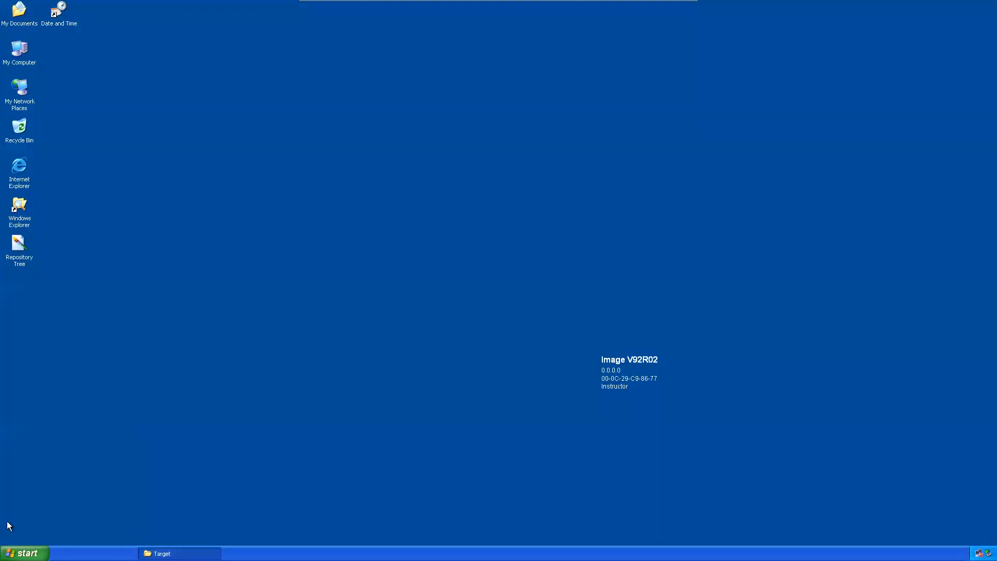
click(23, 553)
mouse_move(125, 434)
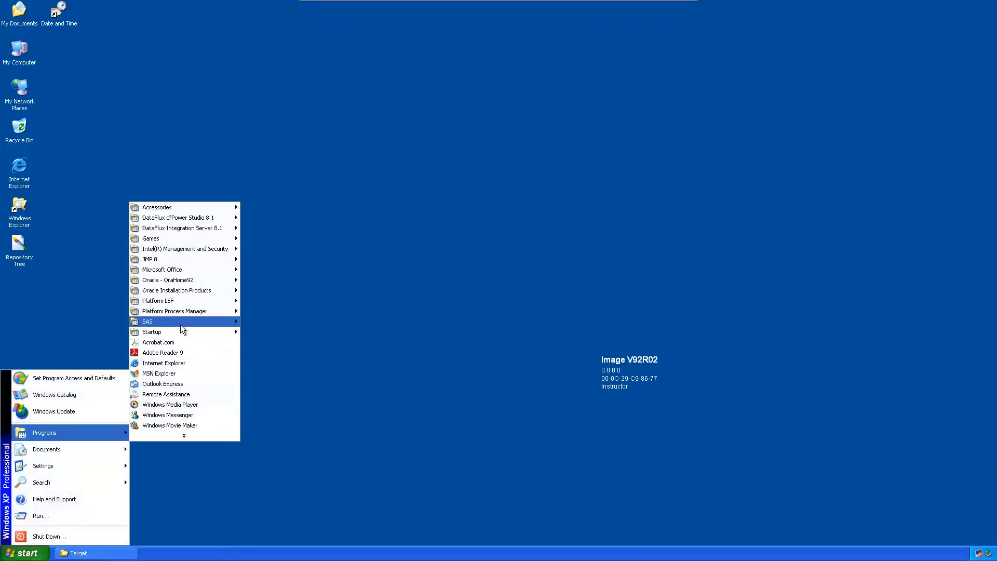
mouse_move(180, 324)
click(296, 364)
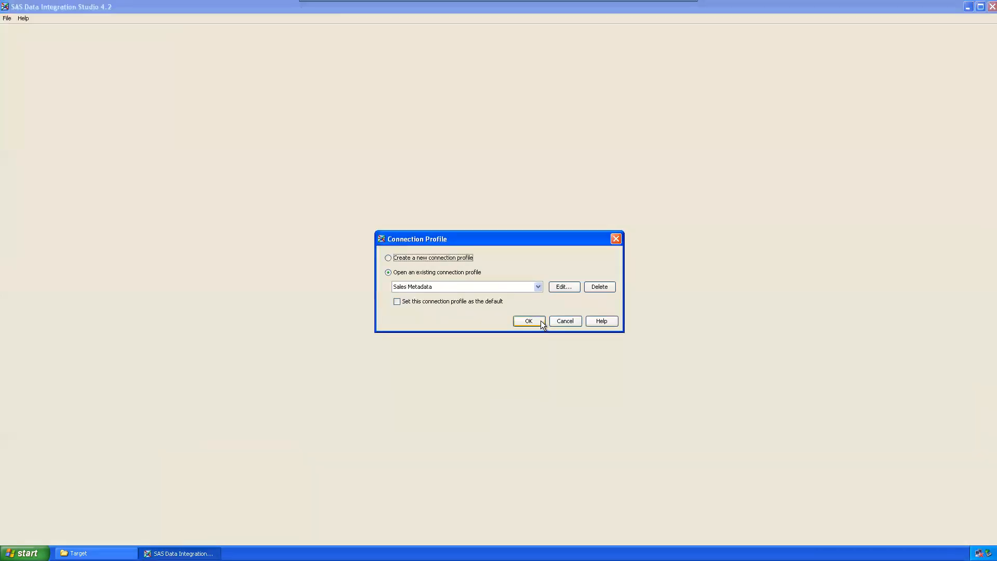
click(540, 321)
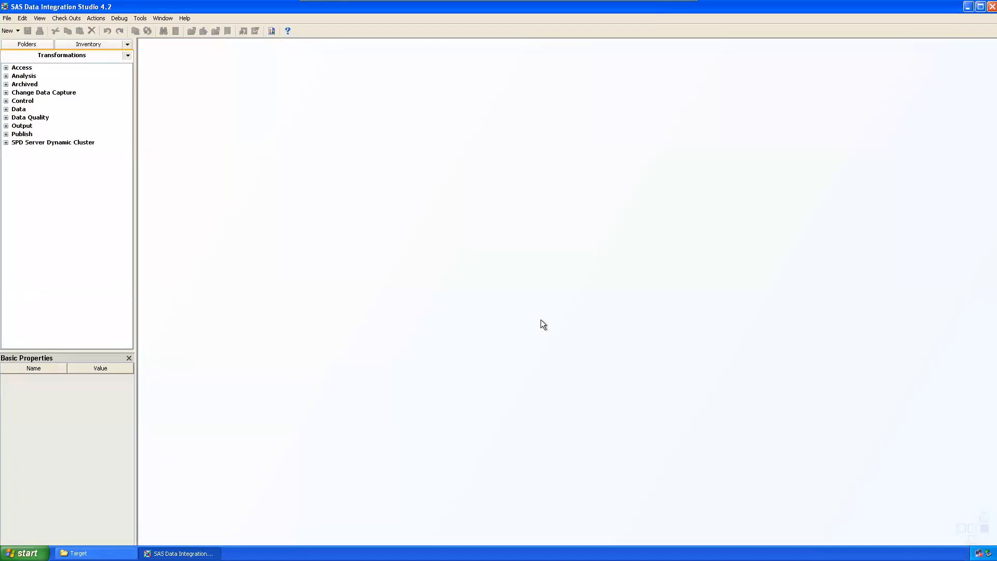
Step: Open the Append Job from the Jobs folder of Sales Project, try running it, and dismiss the error
click(33, 45)
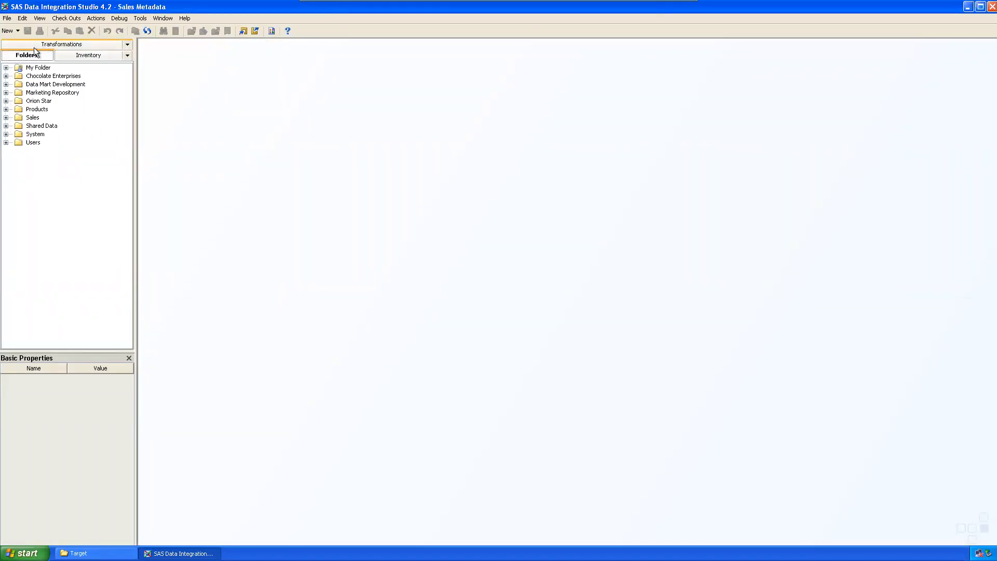
click(6, 67)
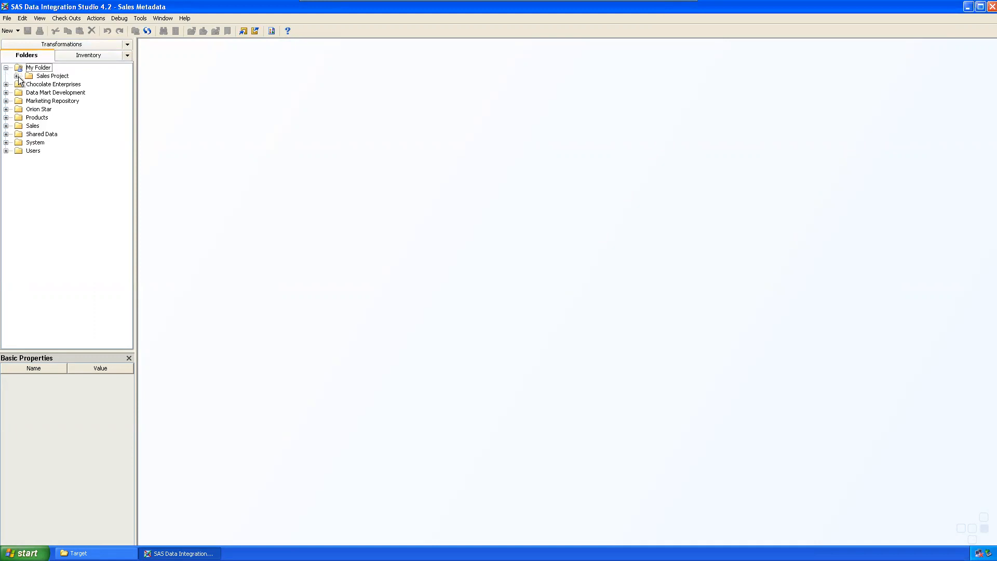
click(16, 76)
click(27, 101)
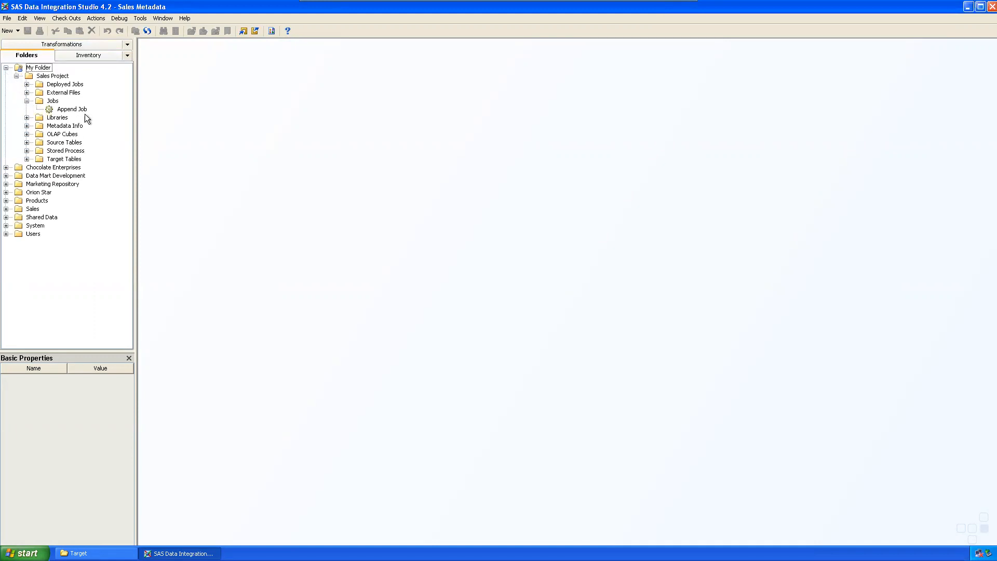
double_click(72, 109)
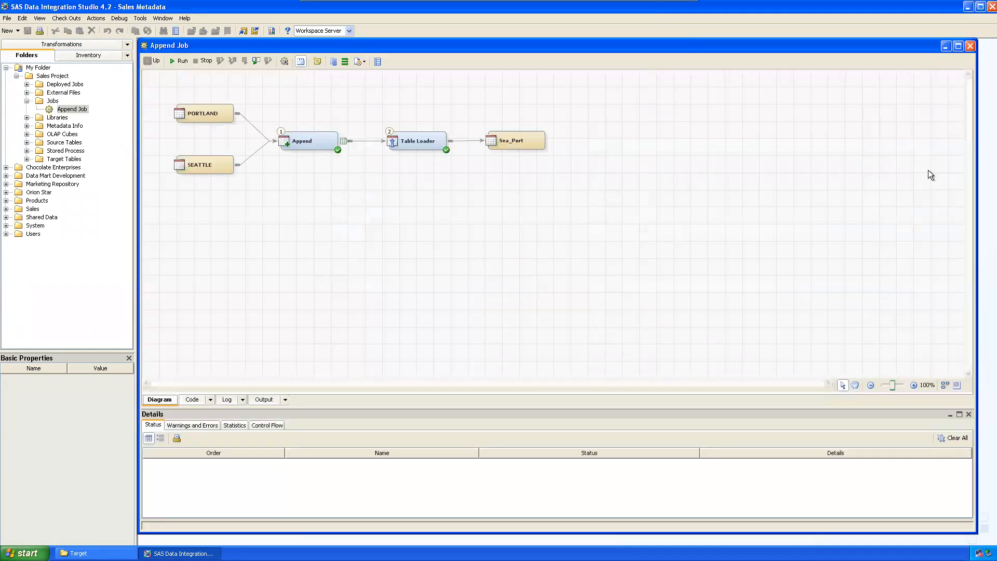
click(176, 61)
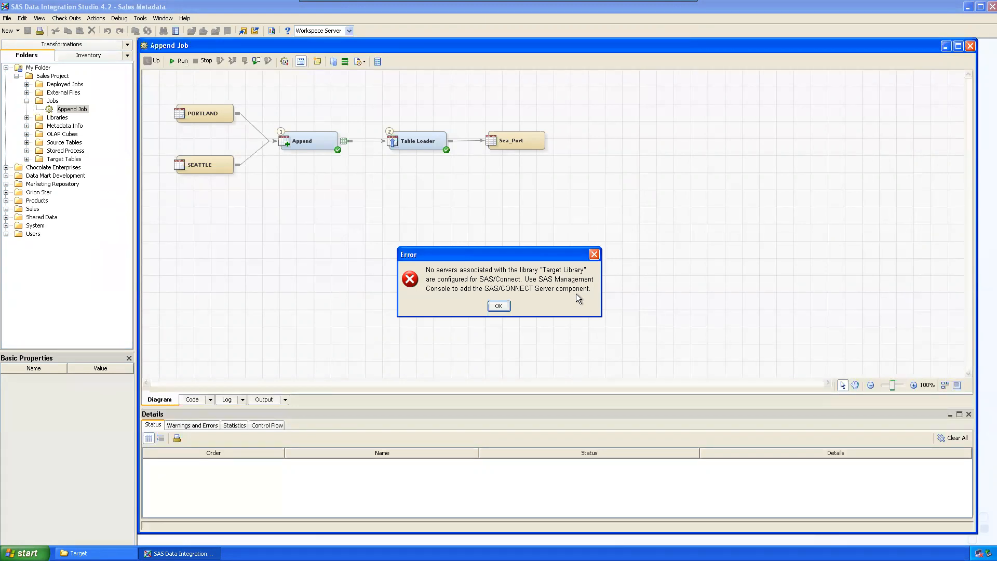
click(499, 308)
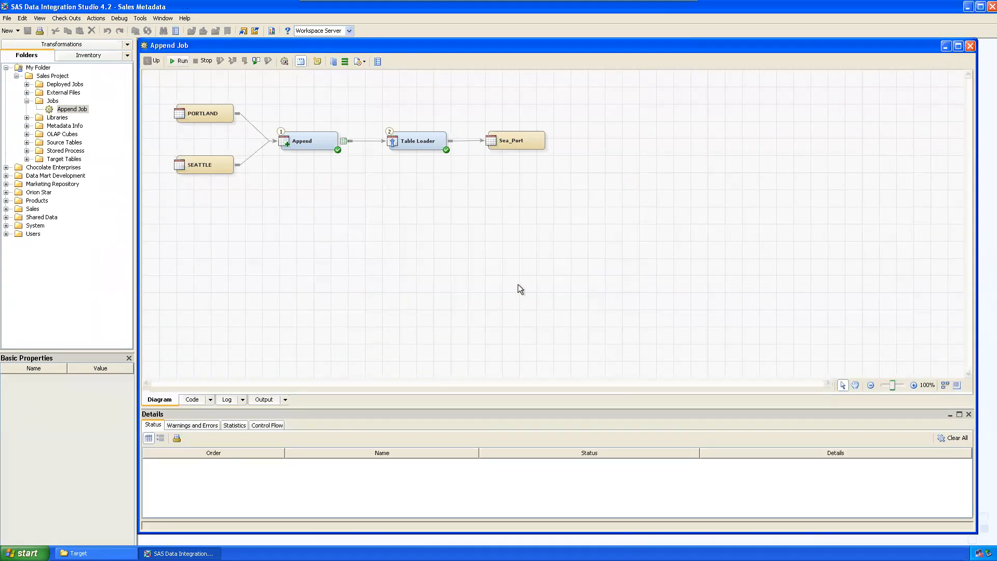
Step: Examine the Target Library entry of Sales Project and compare its path with the Target folder in Windows Explorer
click(27, 159)
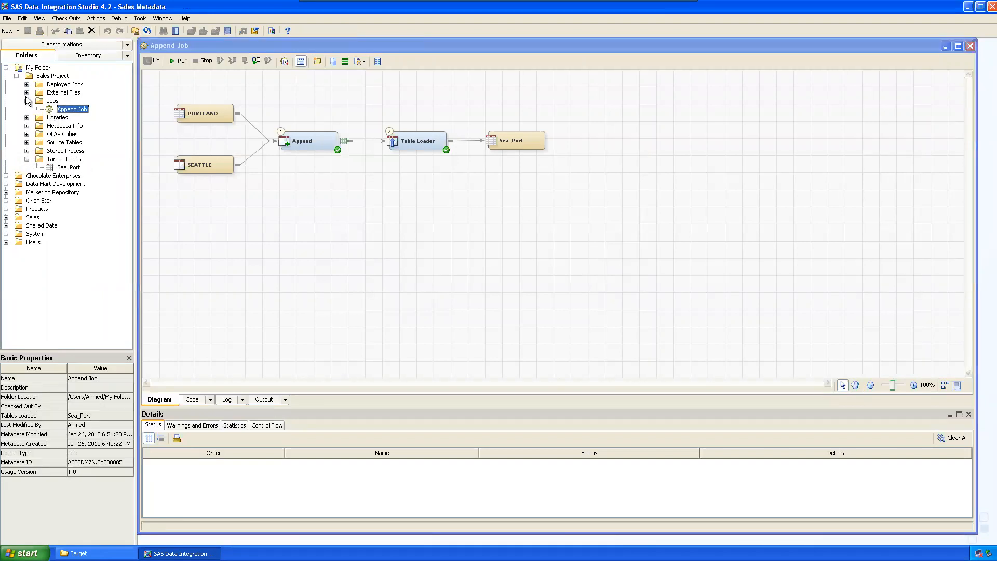
click(27, 117)
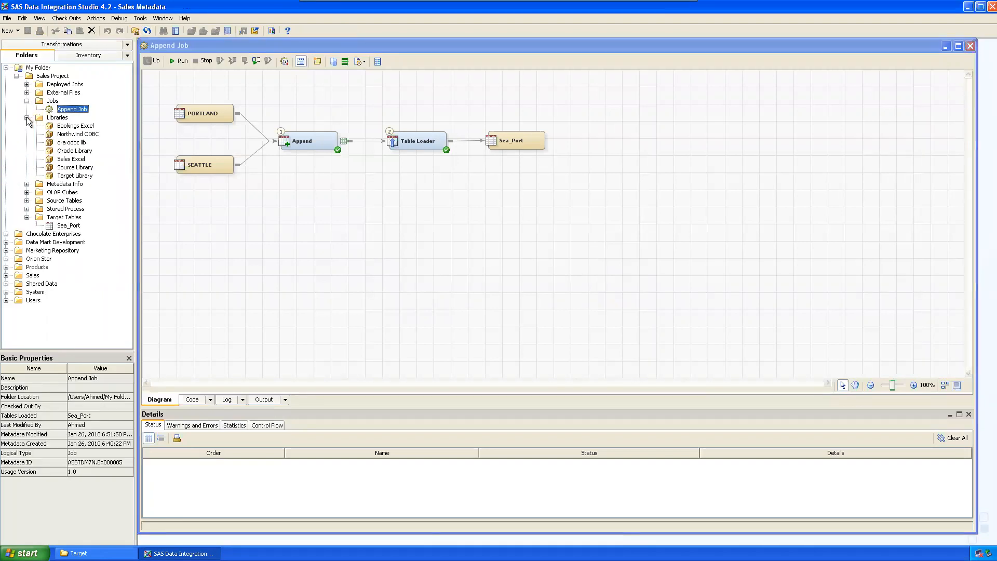
click(76, 176)
right_click(76, 179)
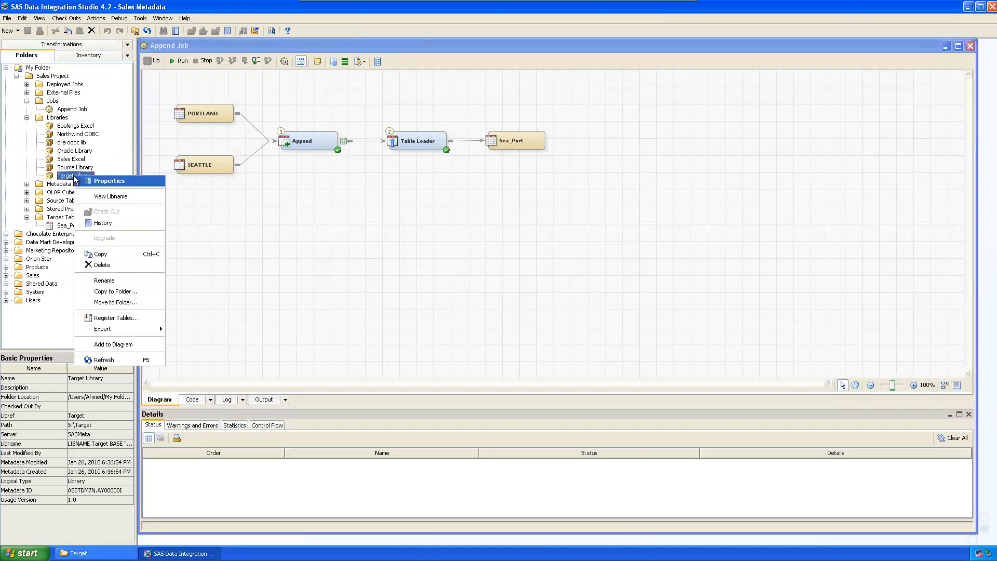
click(113, 180)
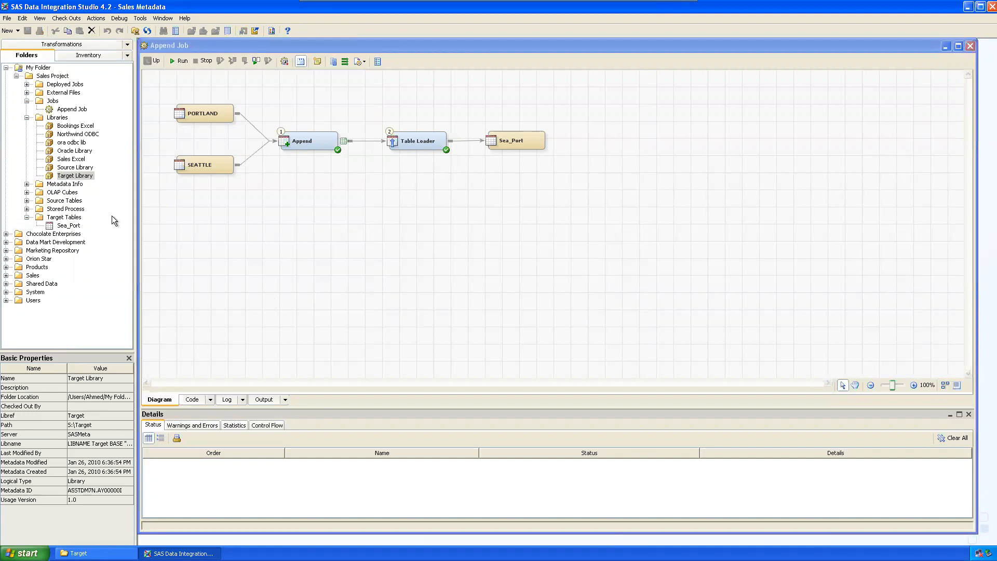
click(83, 553)
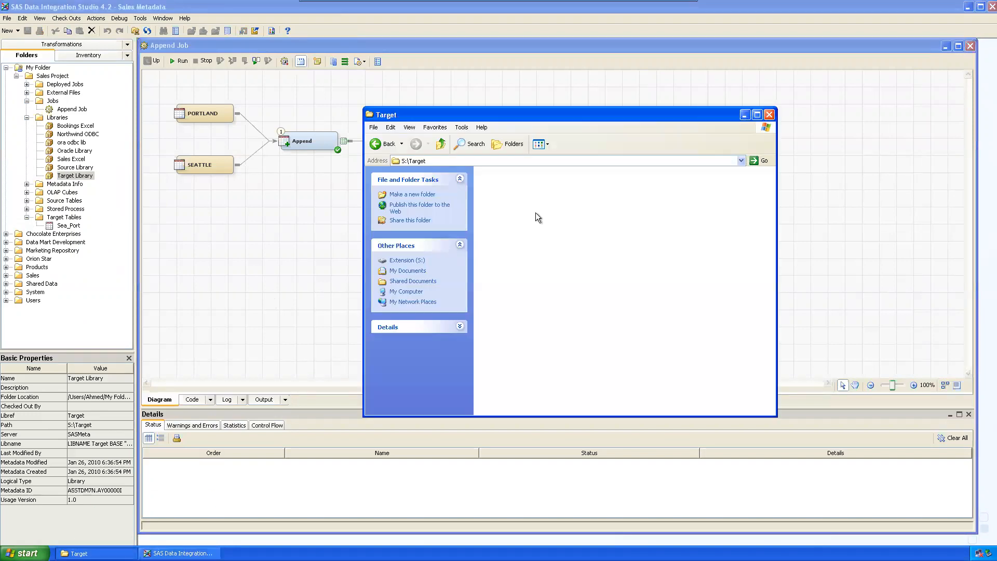
click(451, 161)
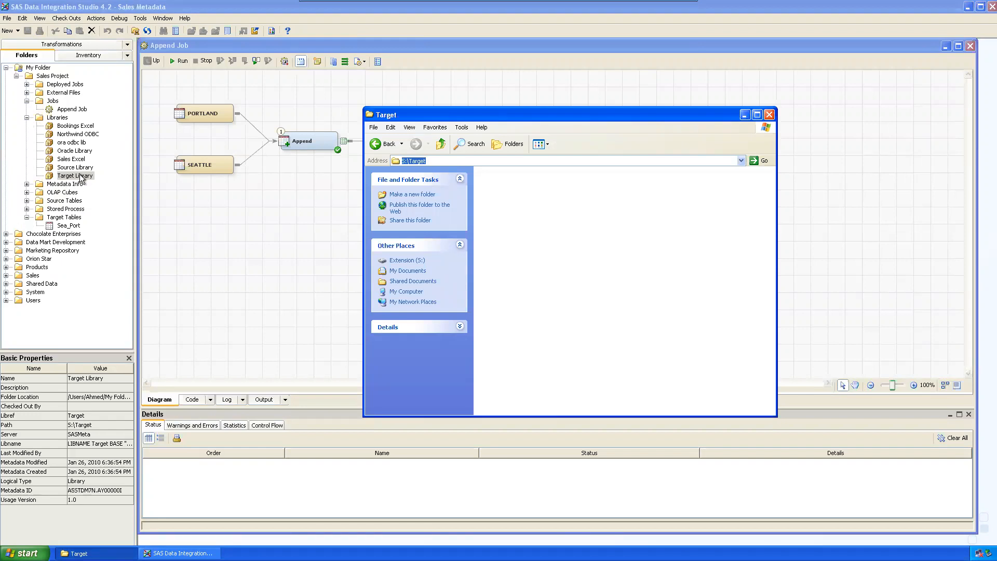
Step: Open the Sea_Port table's properties, check its columns, and open the library properties from its physical storage settings
click(69, 226)
right_click(70, 224)
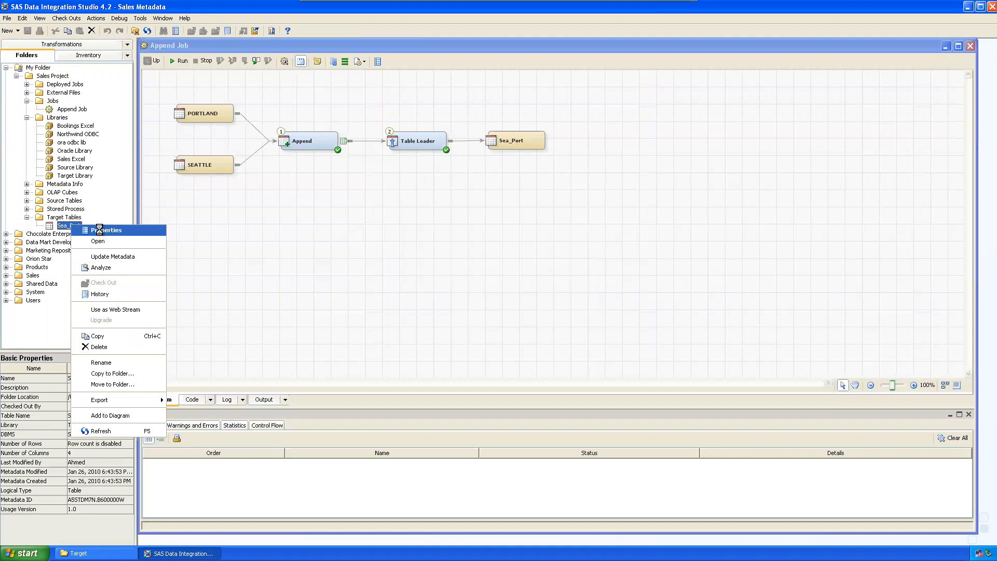
click(101, 230)
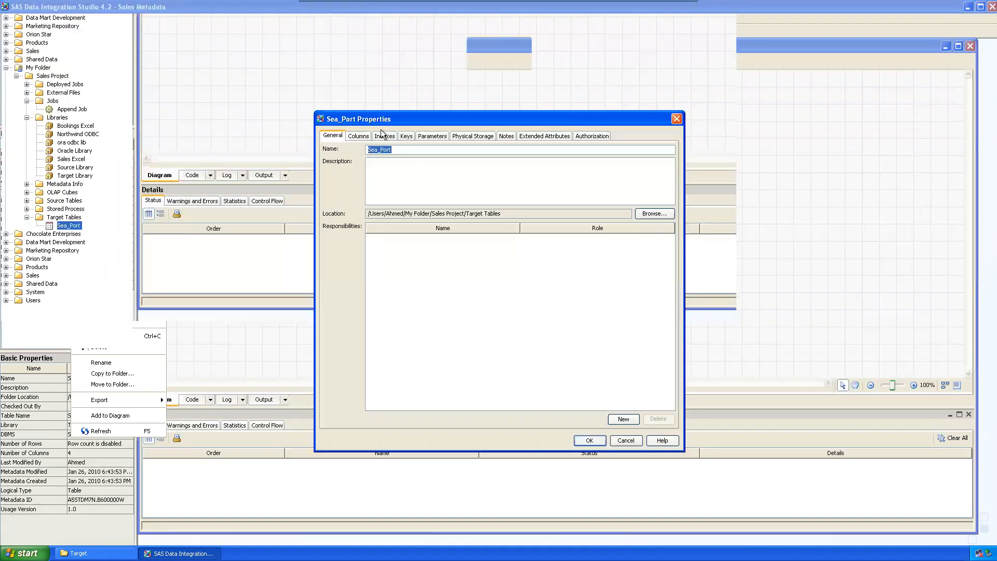
click(358, 137)
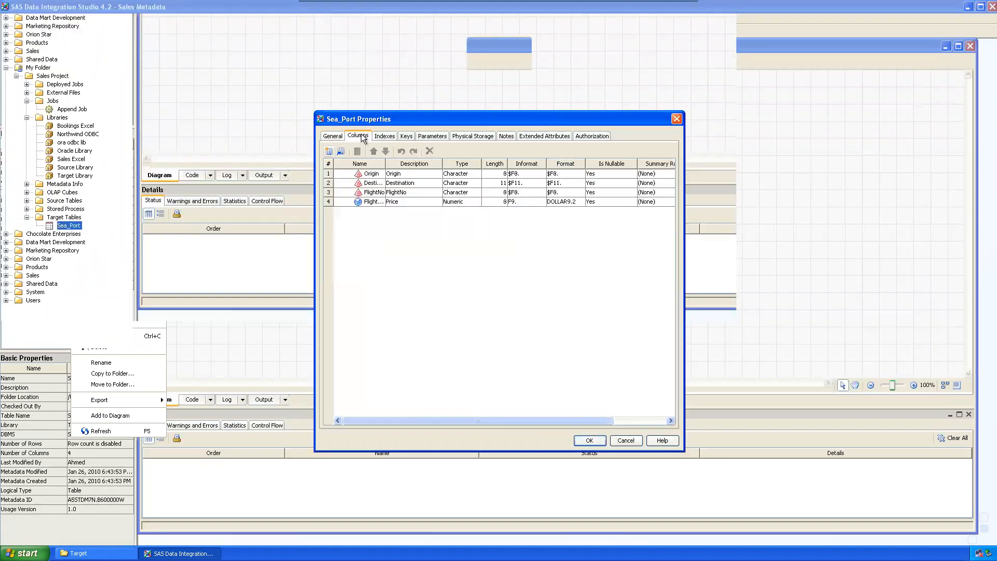
click(473, 135)
click(662, 163)
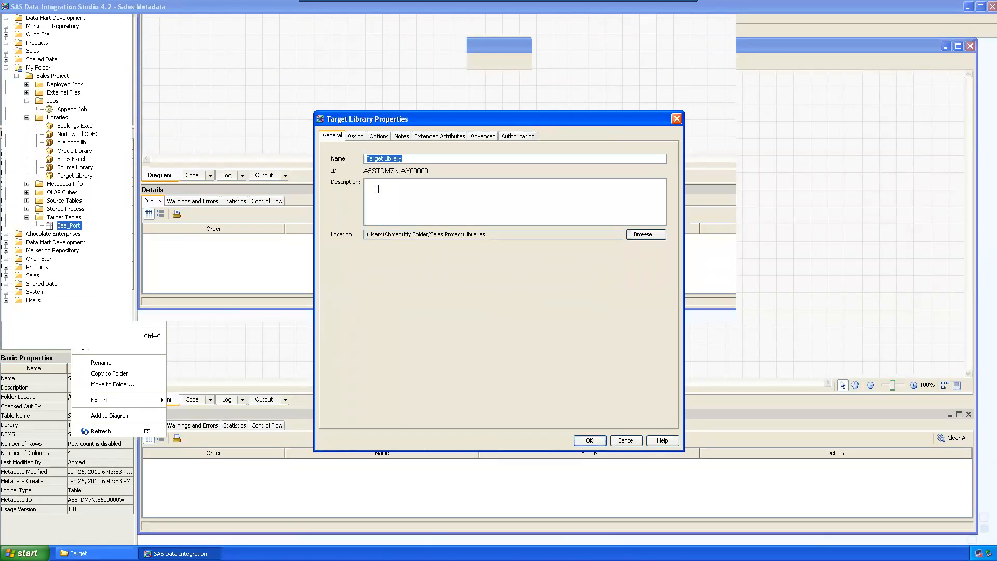
Step: Assign Target Library to the SASApp server, check its options and notes, and save the library and table properties
click(354, 136)
click(379, 135)
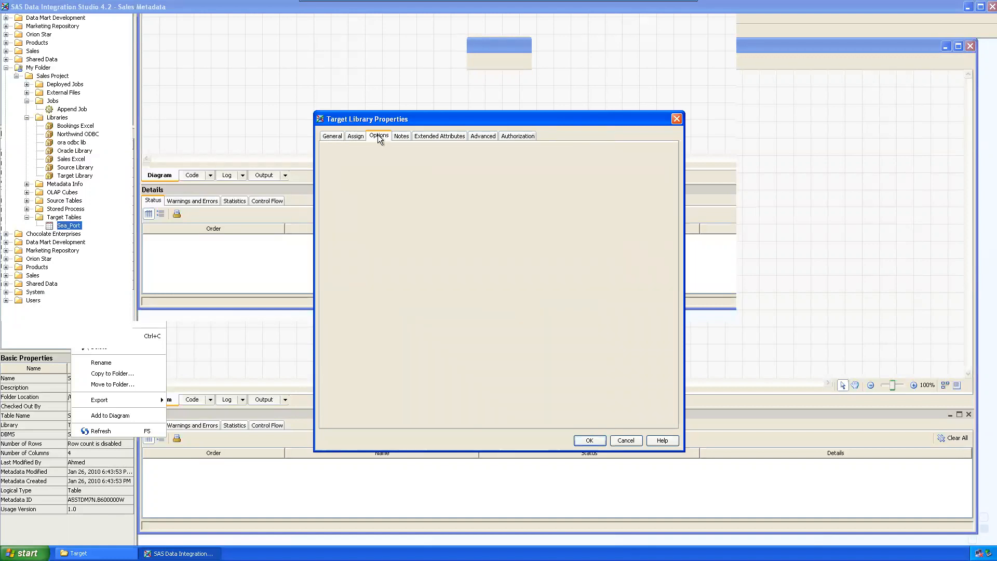
click(355, 137)
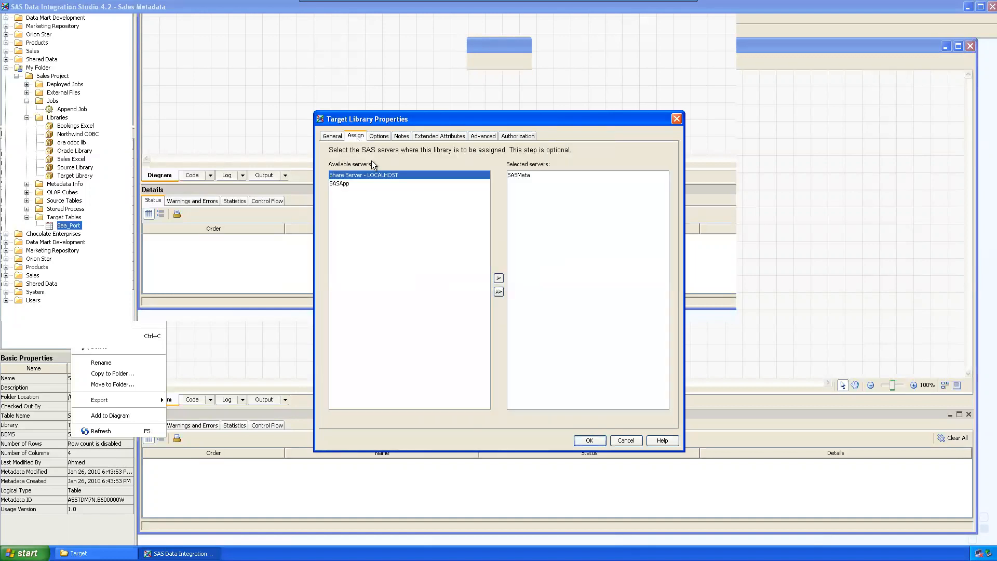
click(345, 184)
click(498, 278)
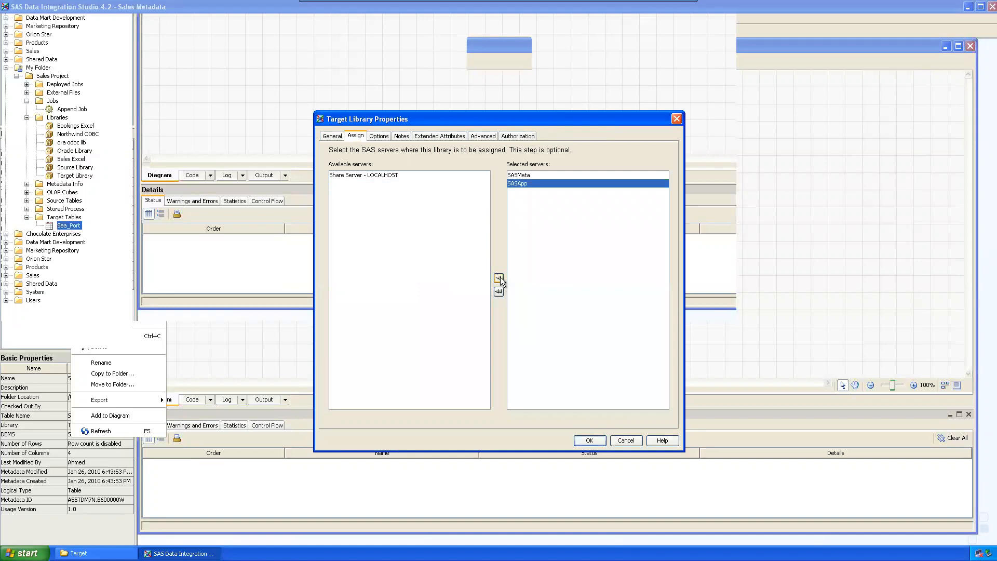
click(379, 136)
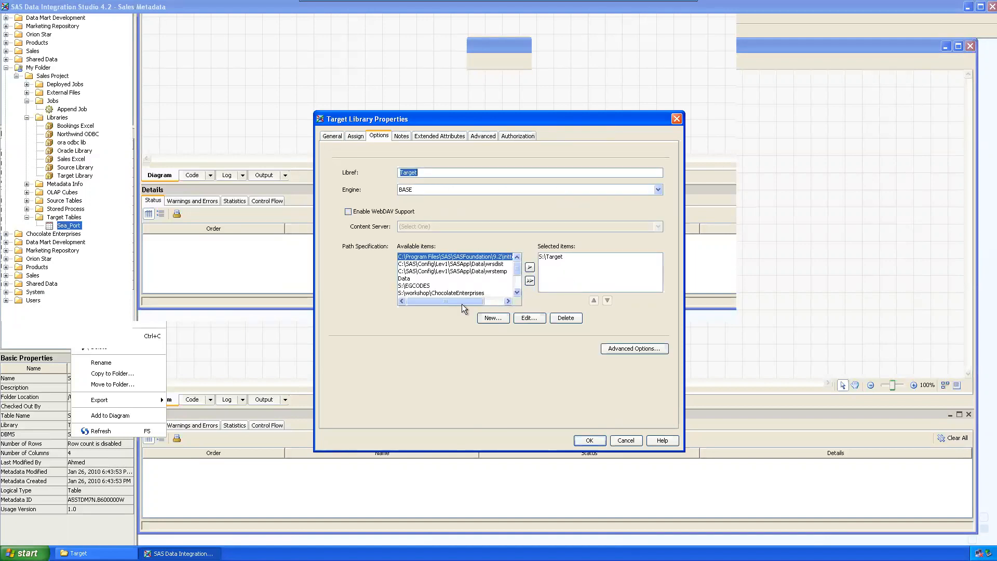
click(401, 135)
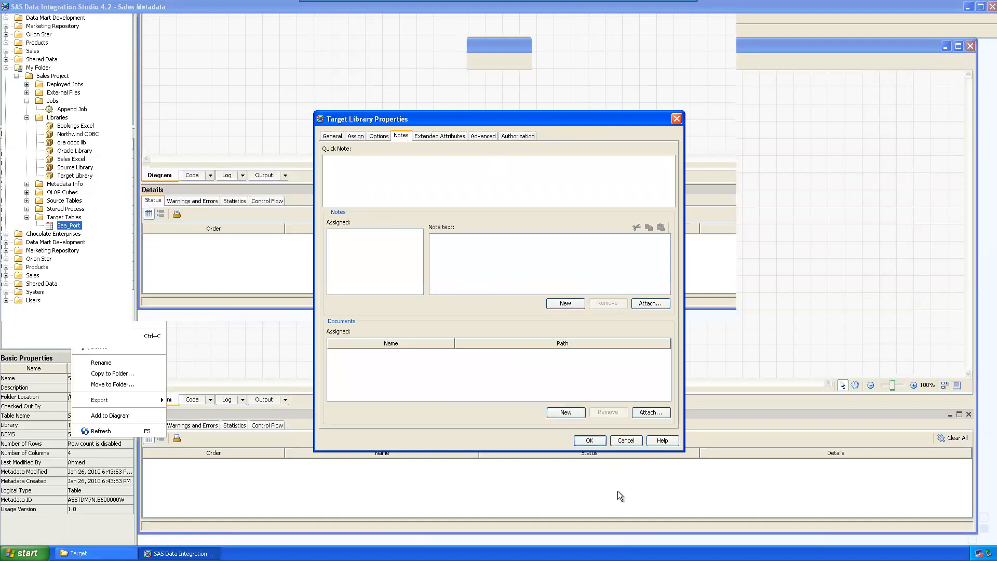
click(590, 440)
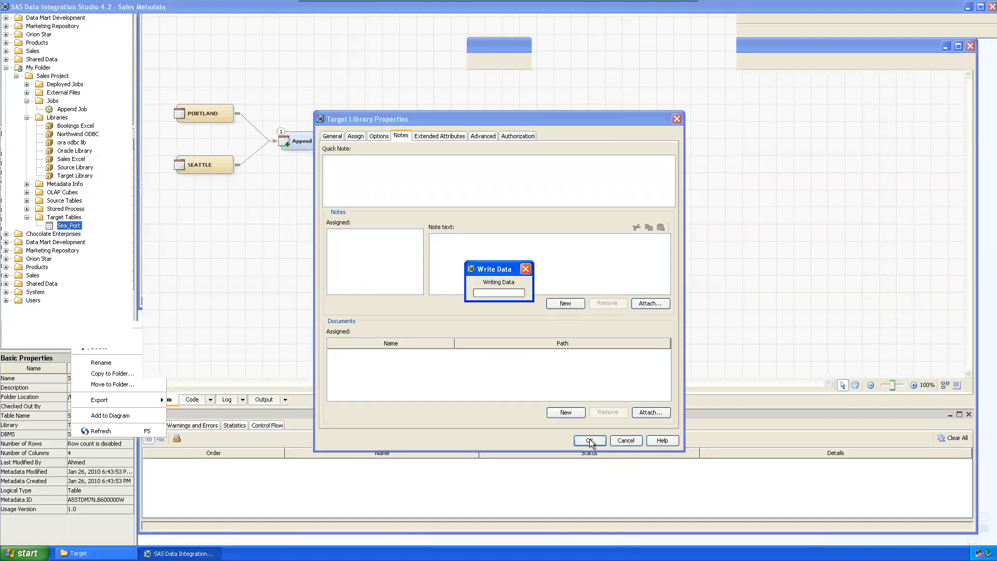
click(590, 441)
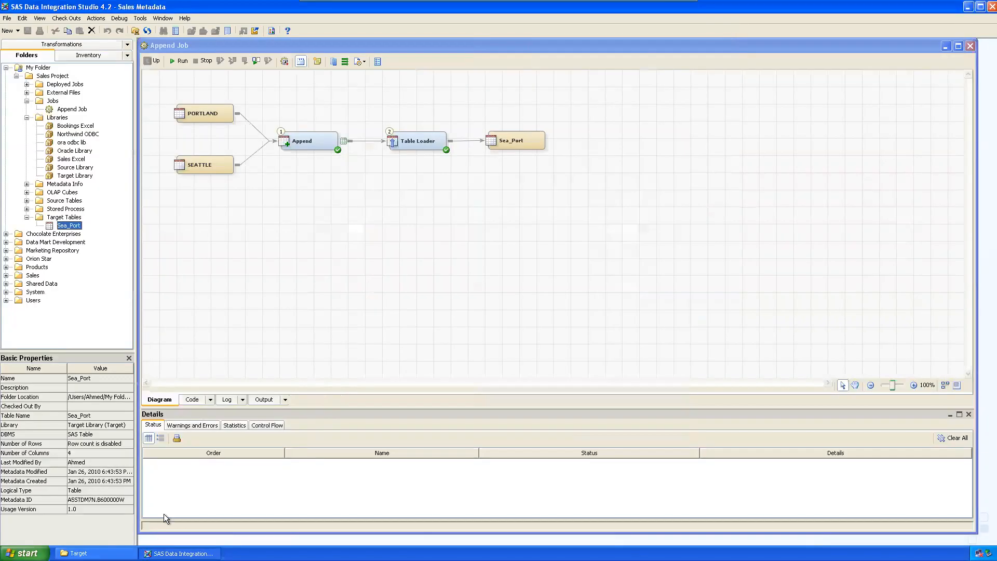
Step: Run the Append Job and review the status of Precode, Append, Table Loader, Postcode and the whole job
click(181, 60)
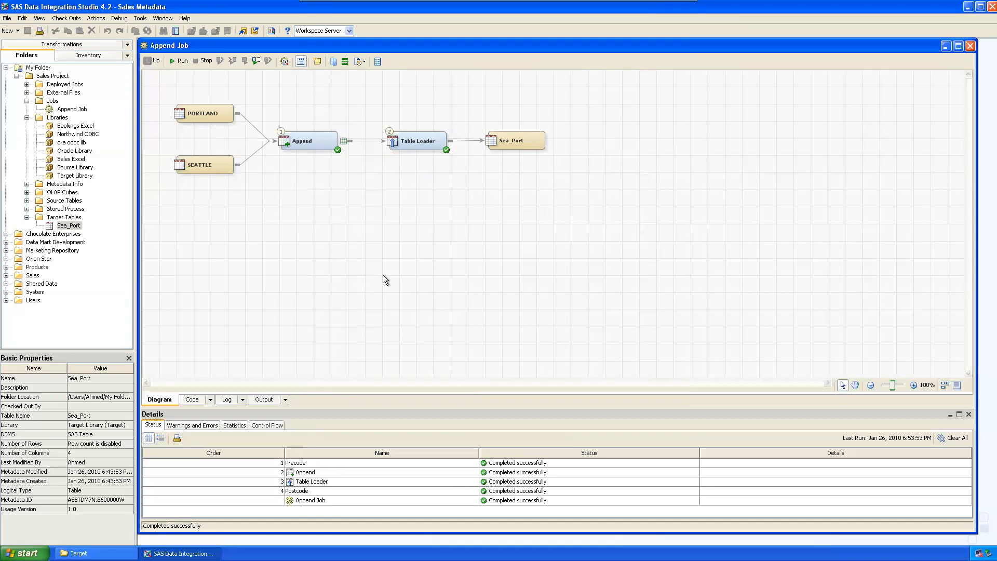
click(319, 461)
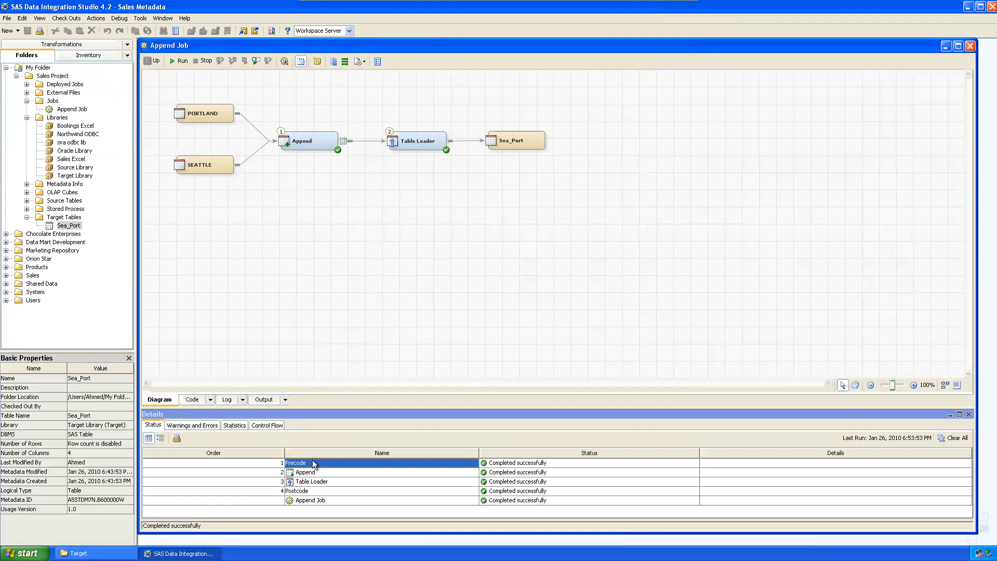
click(520, 464)
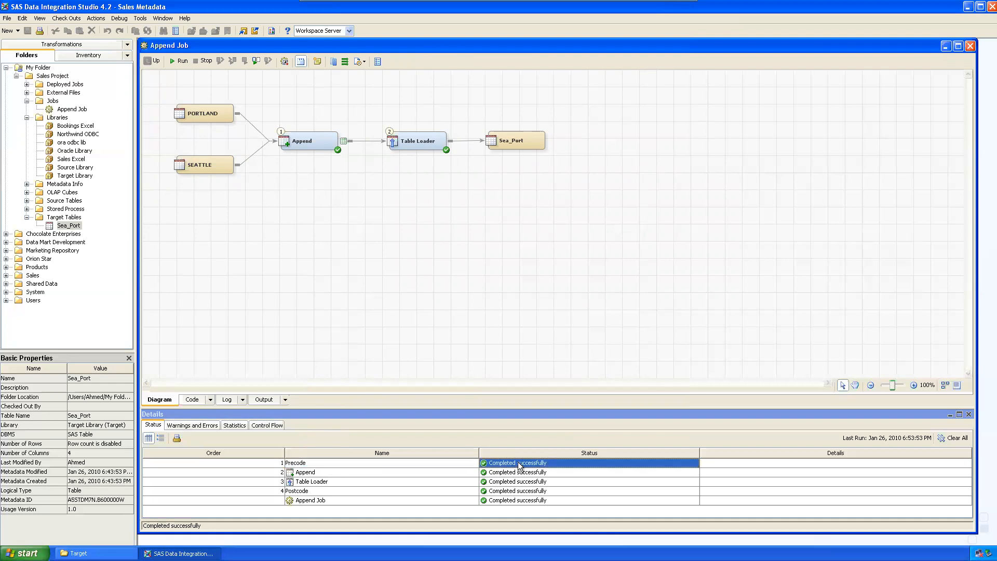
click(313, 473)
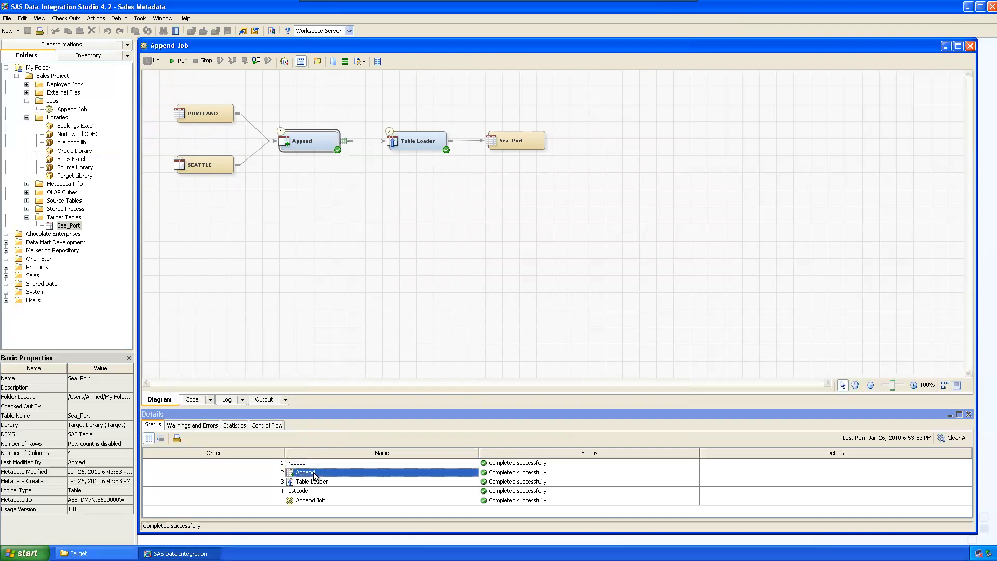
click(336, 483)
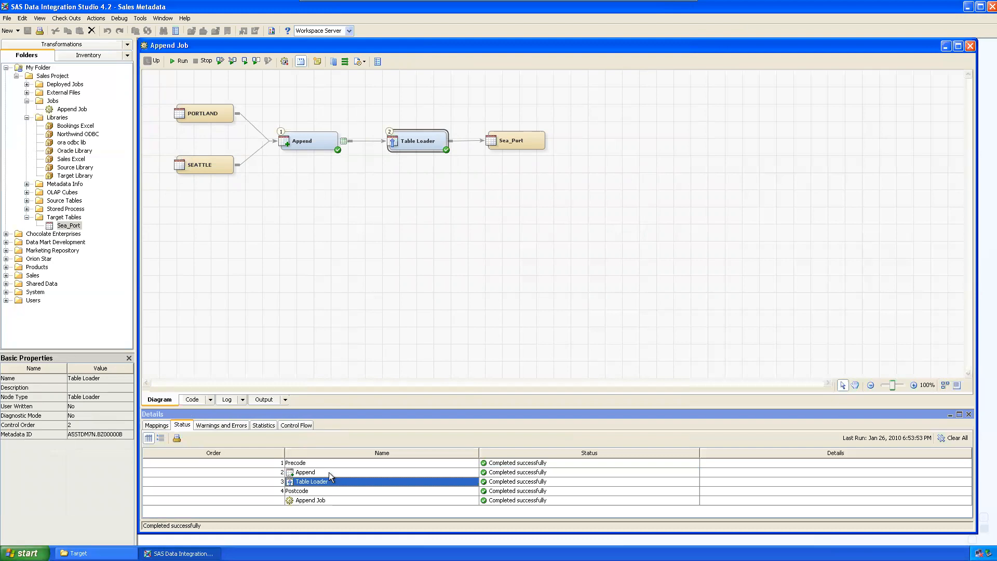
click(328, 472)
click(343, 482)
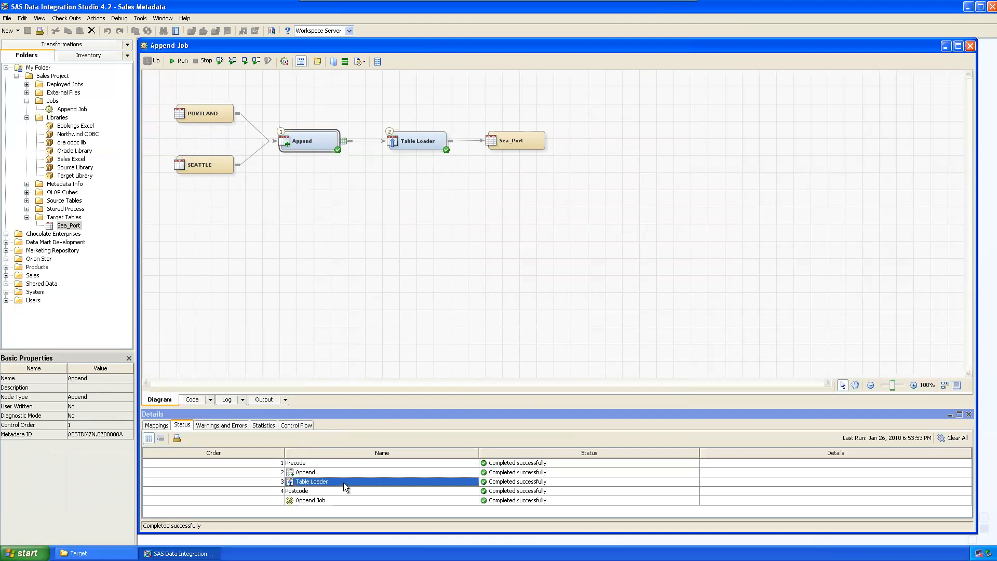
click(331, 491)
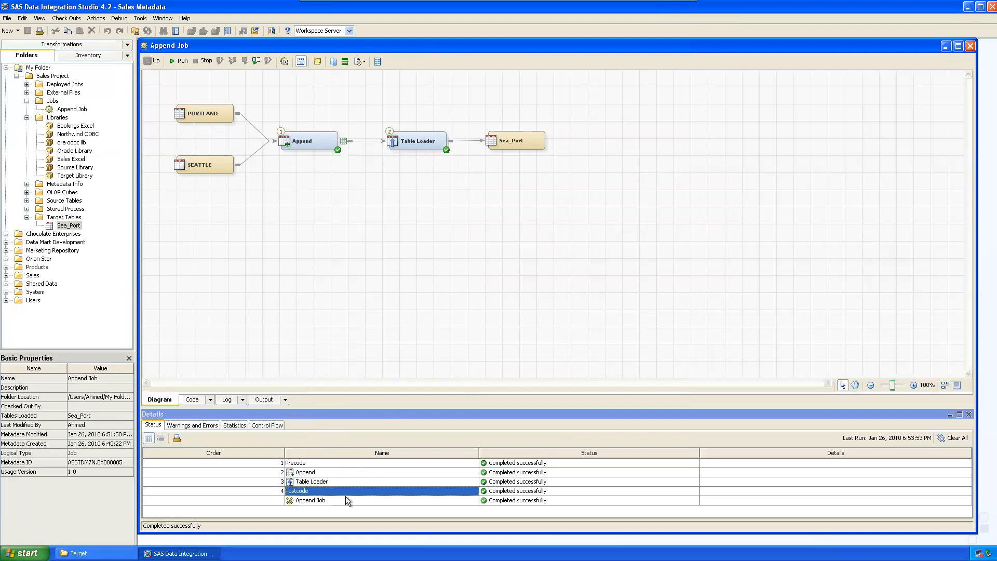
click(319, 461)
click(323, 471)
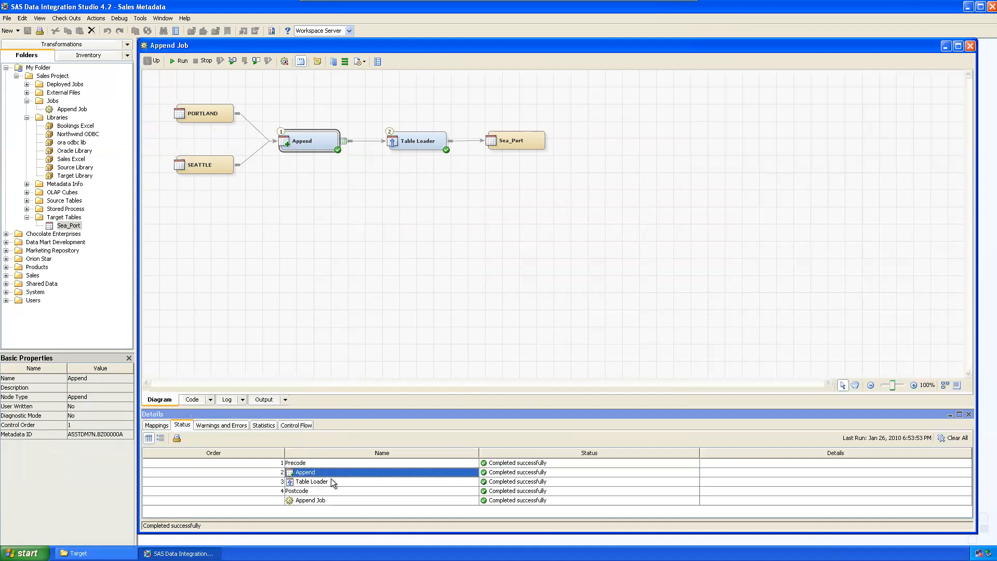
click(332, 480)
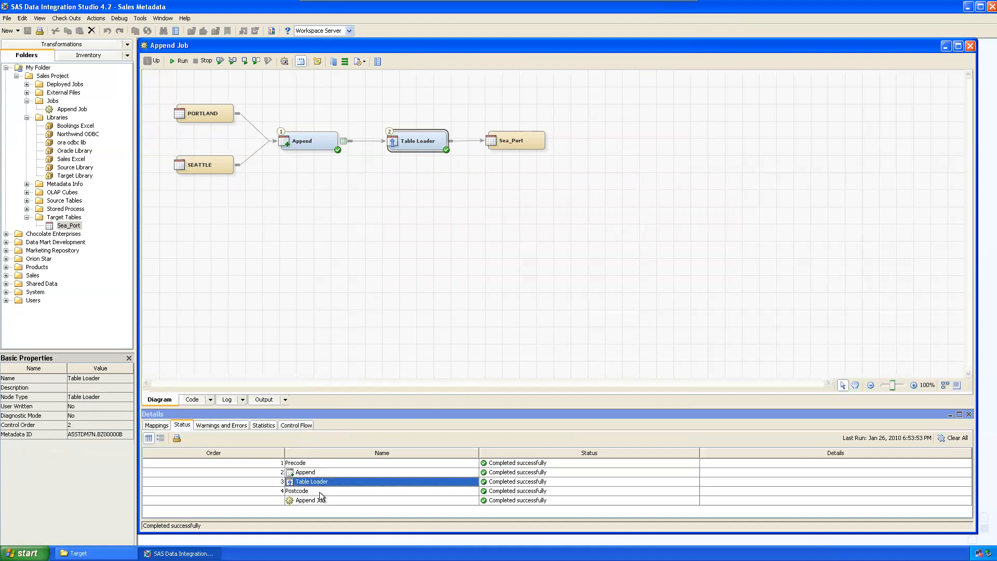
click(320, 491)
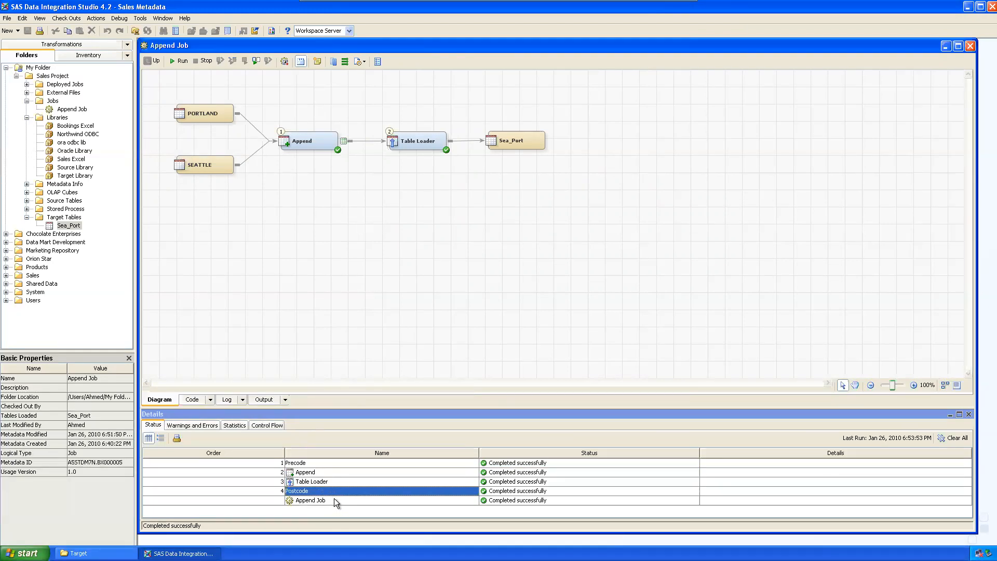
click(332, 500)
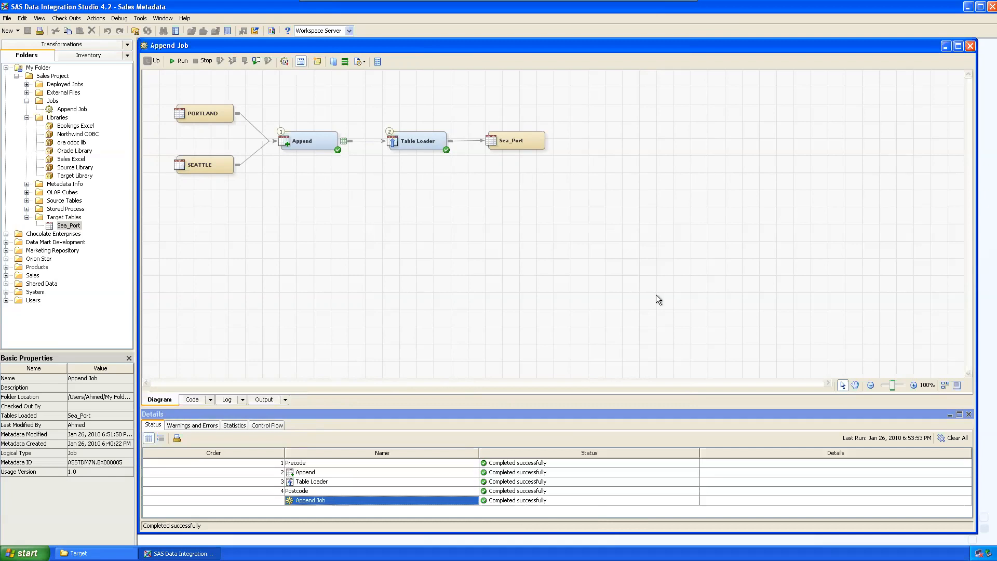
Step: Open the data of the Sea_Port target table from the job diagram, review its Portland and Seattle rows, and close it
click(526, 143)
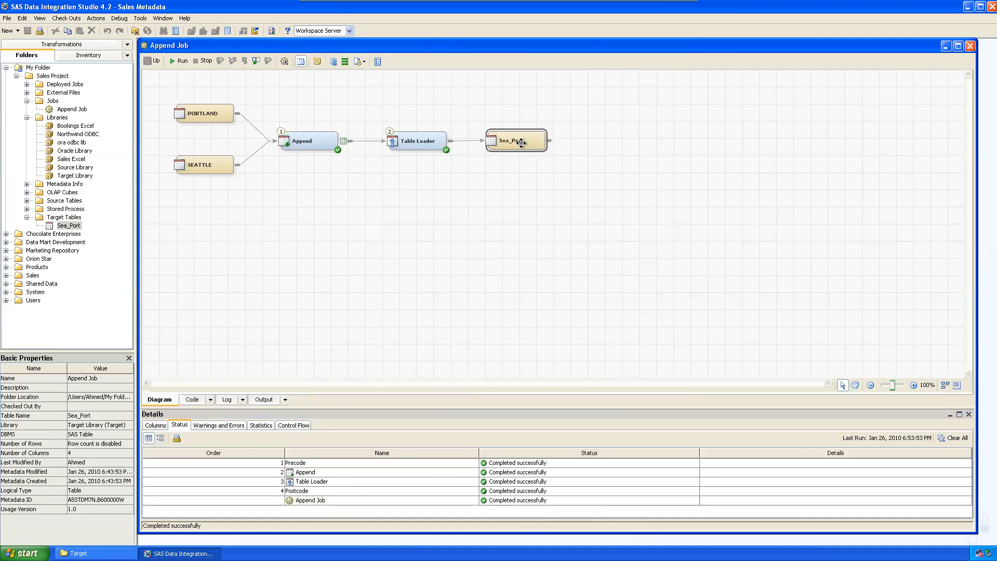
right_click(521, 140)
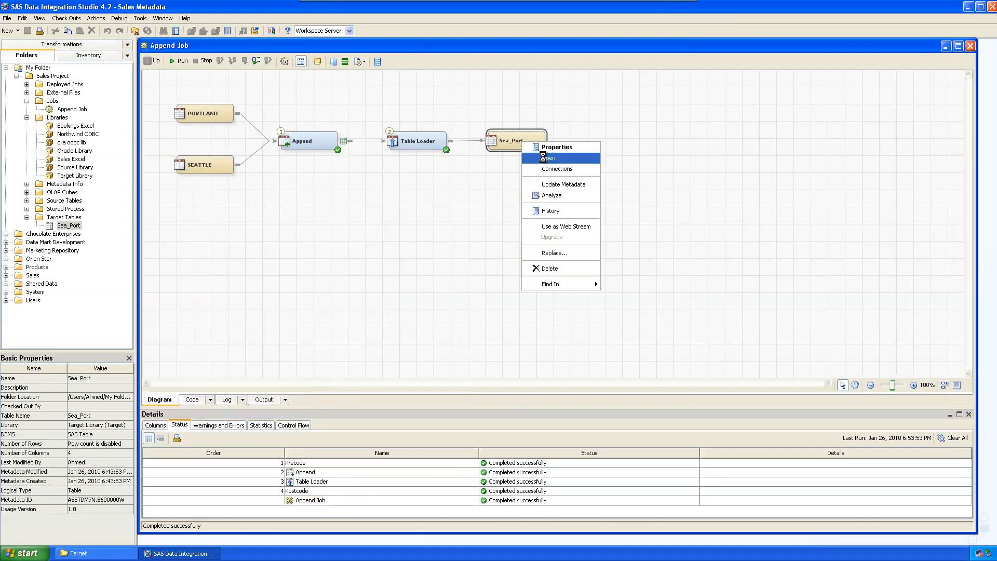
click(543, 155)
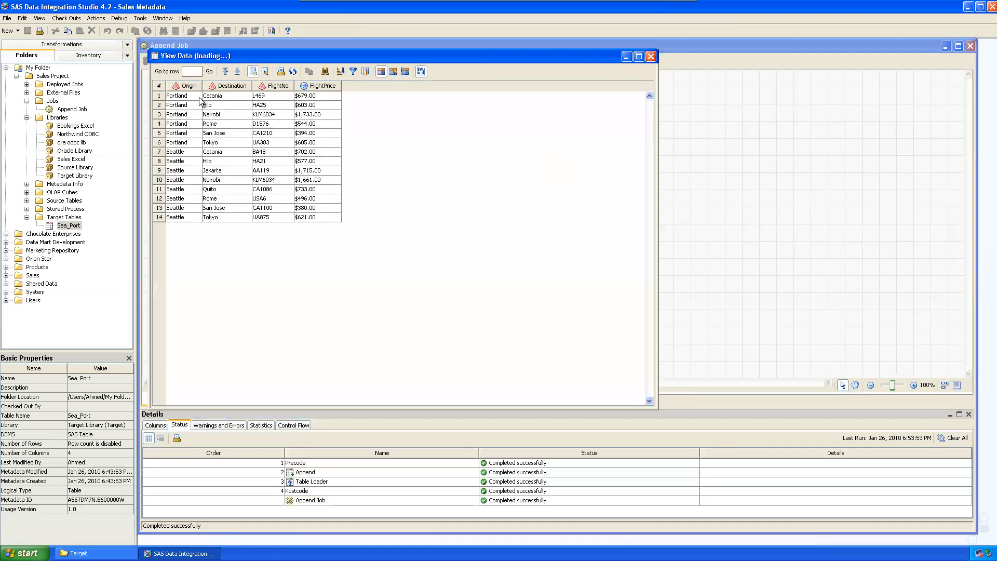
drag(199, 142, 317, 222)
click(465, 233)
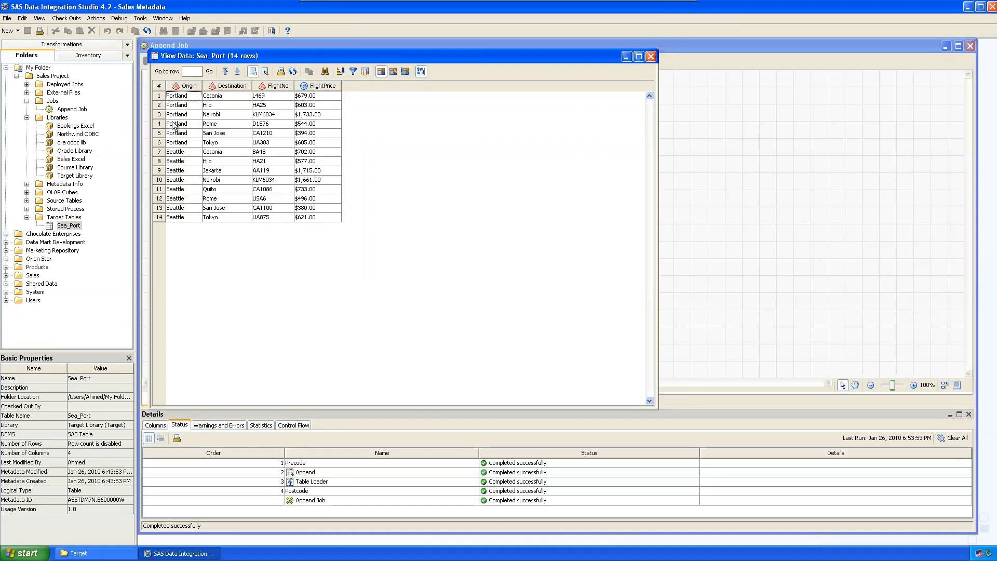
click(650, 57)
Step: Switch to the Target folder in Windows Explorer, check the sea_port data set there, and minimize the folder window
key(alt+Tab)
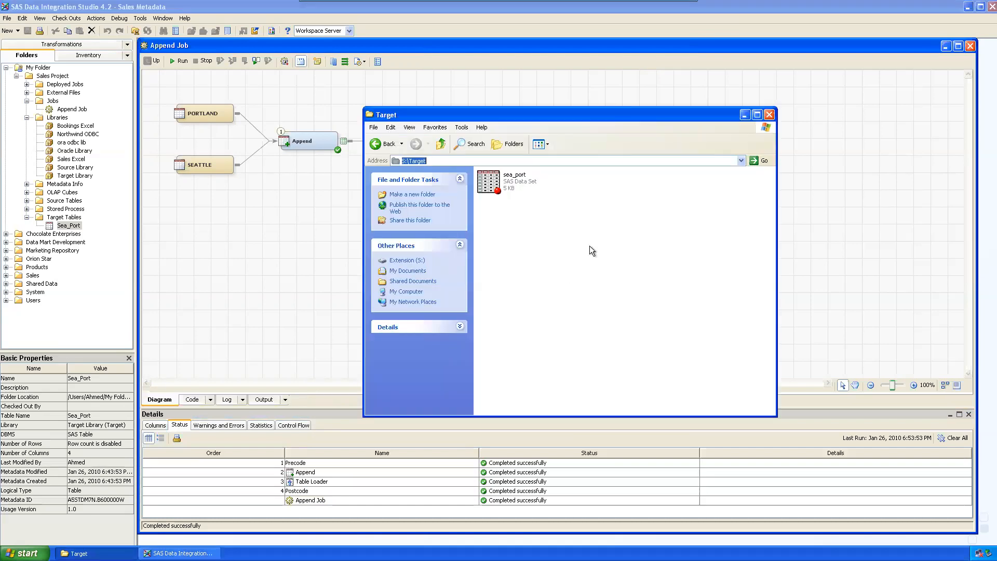
click(494, 185)
click(613, 235)
click(310, 273)
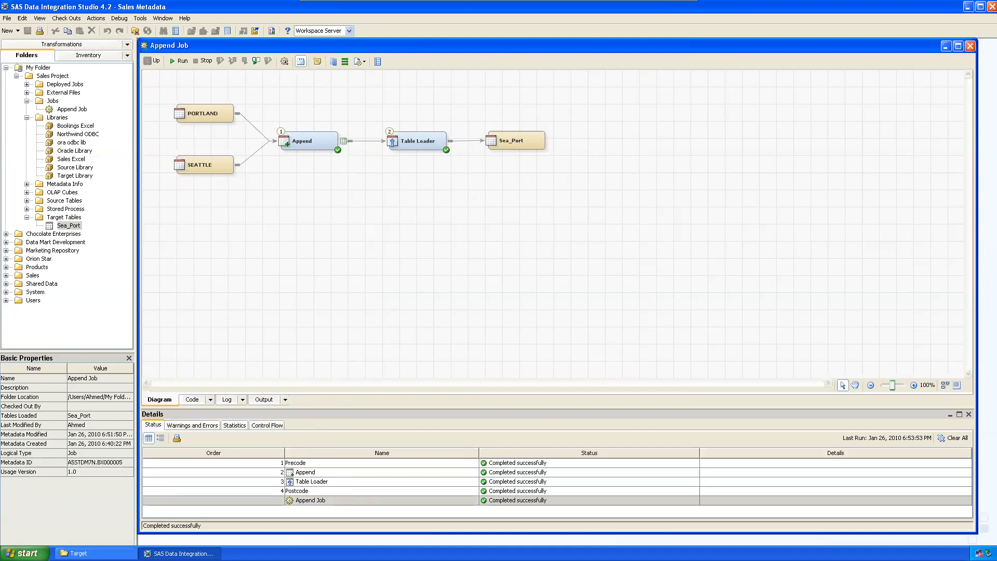
click(79, 554)
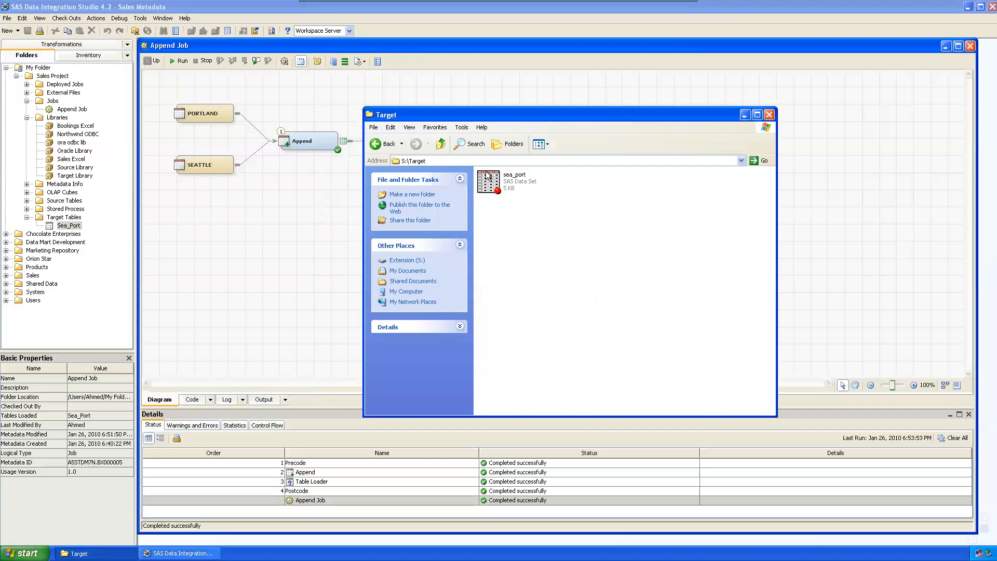
drag(472, 114, 472, 100)
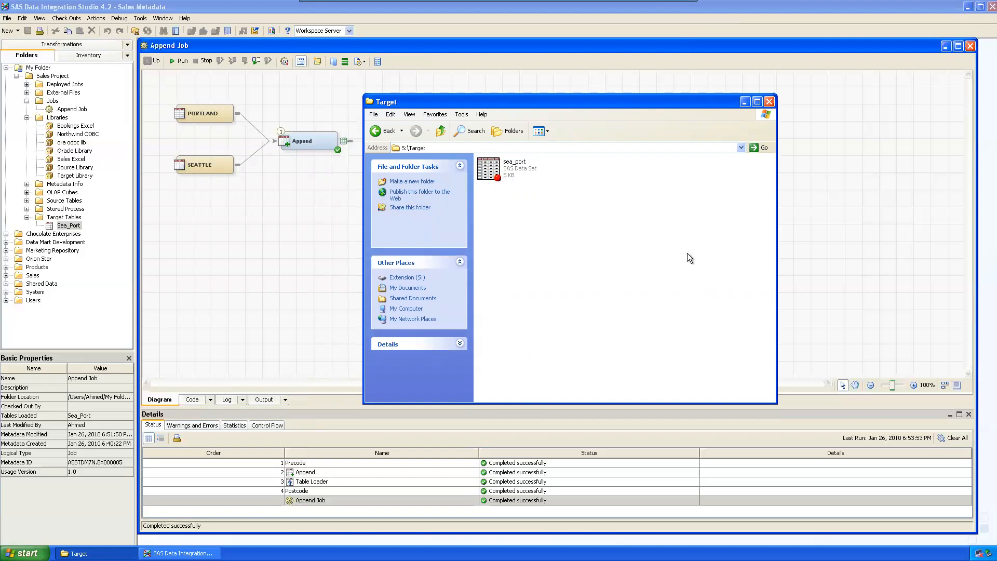
click(744, 102)
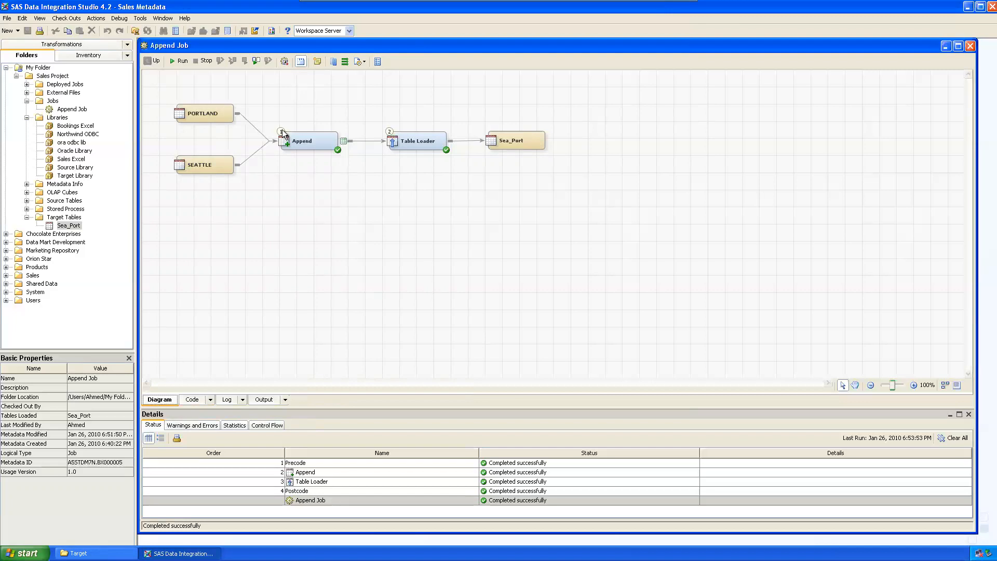
Step: Display the generated code of the Append Job and examine the job name and metadata ID in its header
click(192, 400)
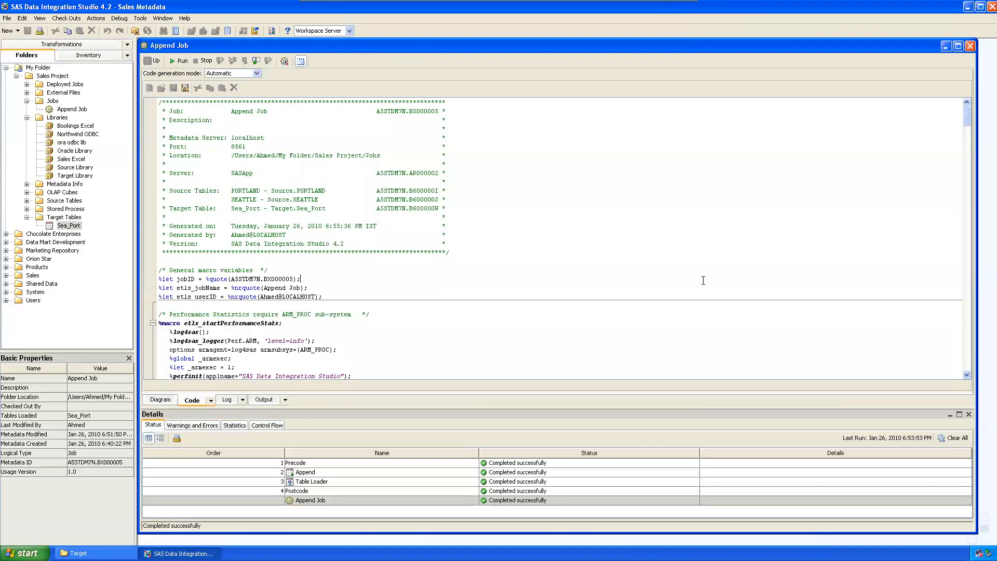
drag(232, 111, 269, 112)
click(582, 172)
drag(231, 111, 268, 111)
click(303, 118)
drag(376, 110, 440, 111)
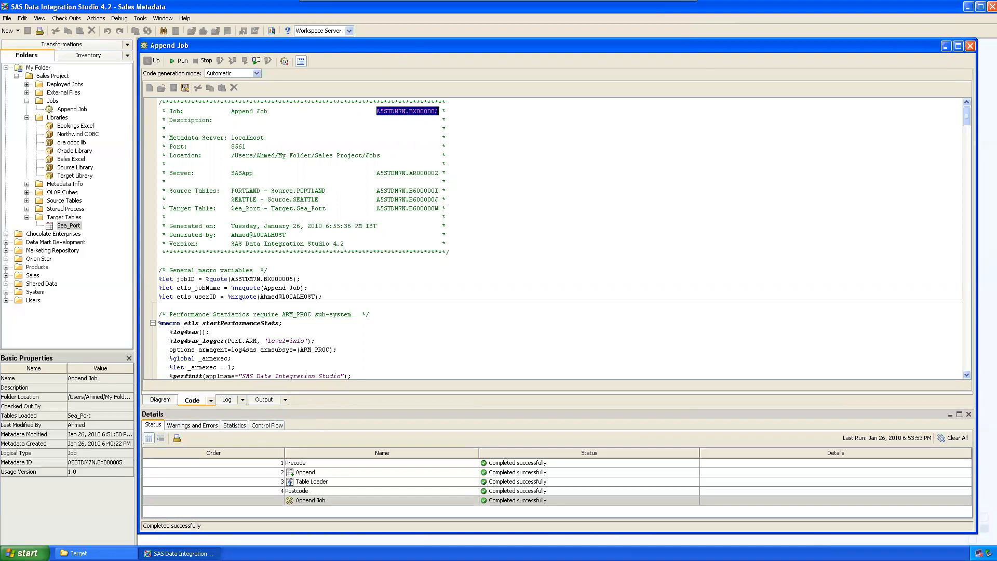
click(348, 151)
Step: Examine the metadata server, port, location and application server entries in the code header
drag(232, 138, 250, 173)
click(256, 143)
click(388, 156)
click(268, 170)
click(287, 173)
drag(375, 173, 448, 173)
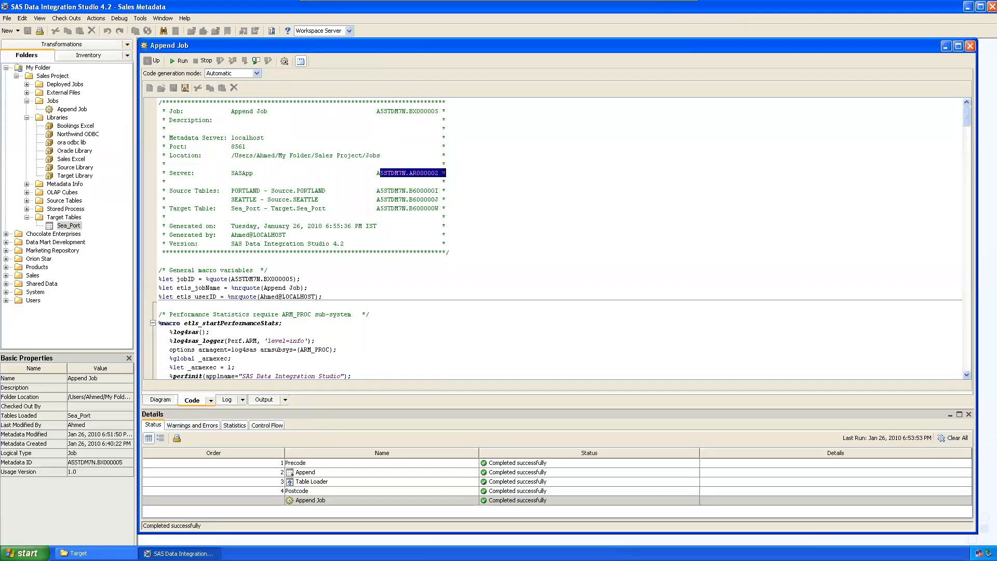
Step: Examine the source tables, target table, generation date, author and version entries in the code header
click(499, 190)
drag(230, 190, 353, 211)
click(327, 200)
click(354, 211)
drag(231, 226, 362, 243)
click(363, 244)
drag(184, 235, 295, 235)
click(375, 244)
drag(171, 104, 450, 234)
click(450, 235)
Step: Examine the Append step's code down to the PROC SQL block that creates a view from Source.SEATTLE
scroll(258, 272, down, 20)
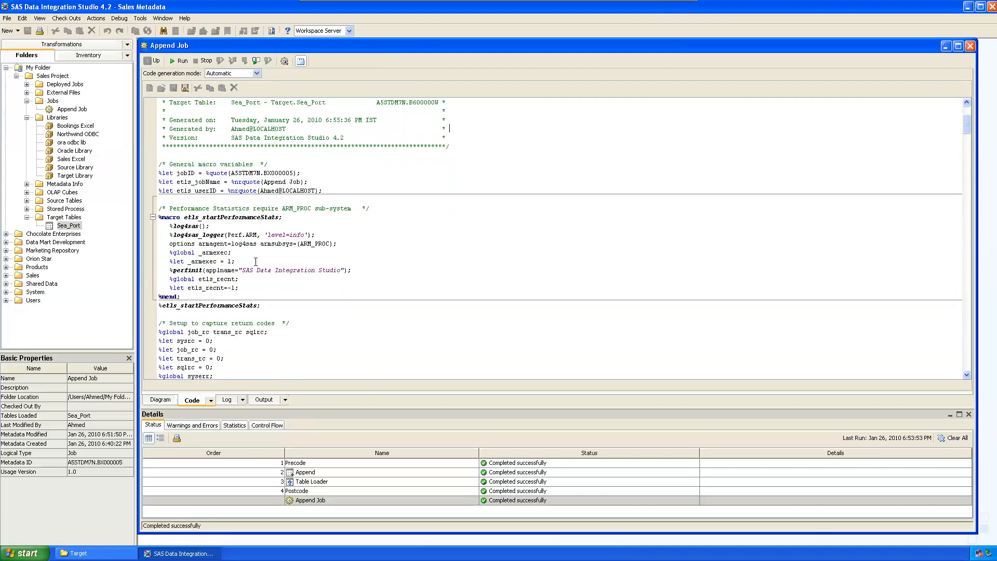
scroll(256, 261, down, 10)
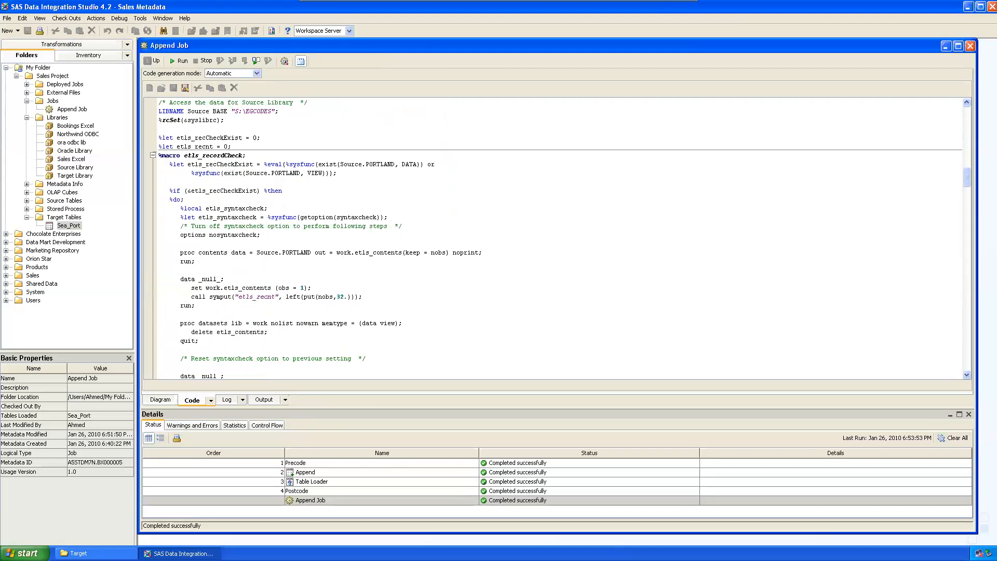
scroll(257, 261, up, 3)
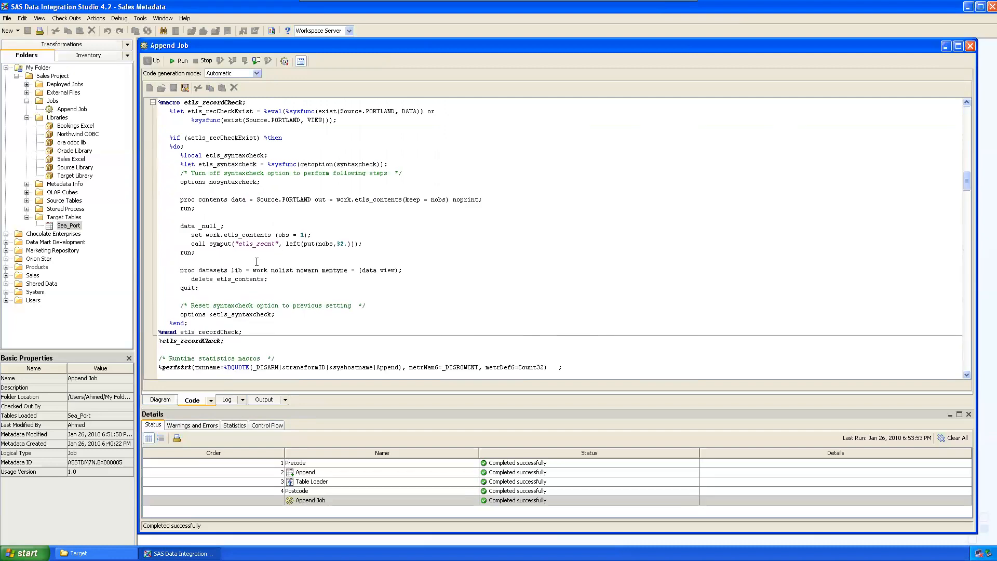
scroll(257, 261, down, 6)
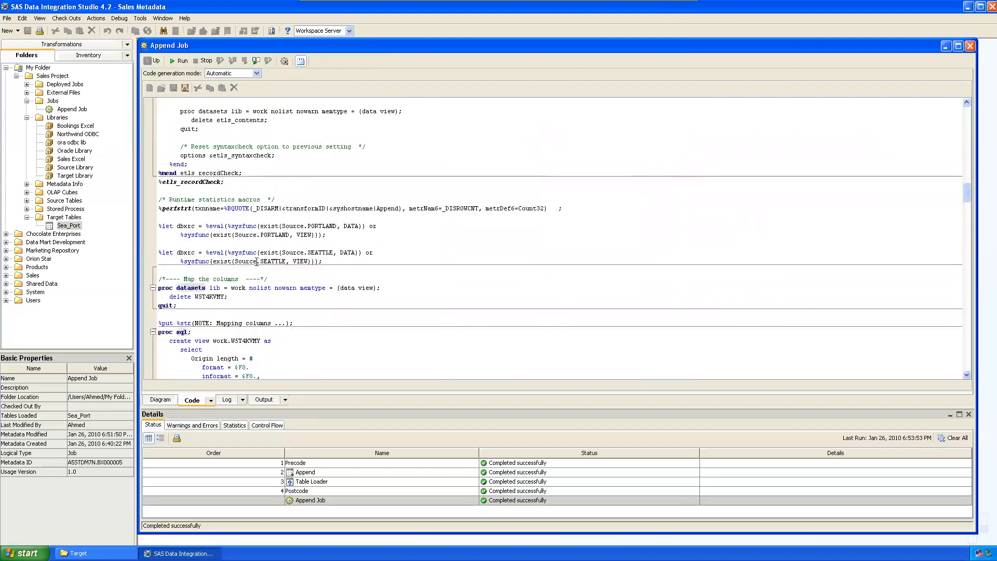
scroll(257, 261, down, 4)
scroll(256, 262, down, 7)
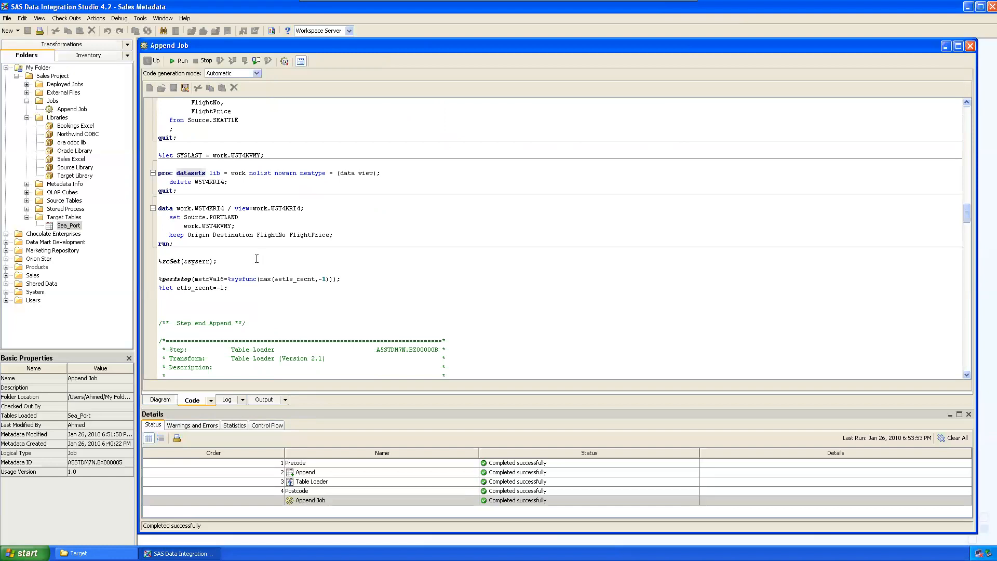
scroll(353, 248, up, 4)
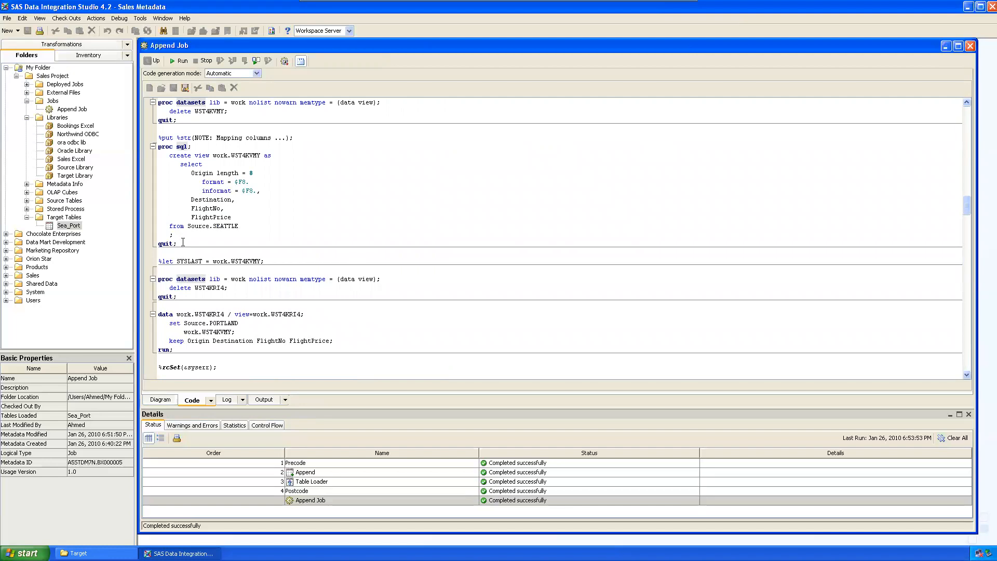
drag(183, 242, 154, 150)
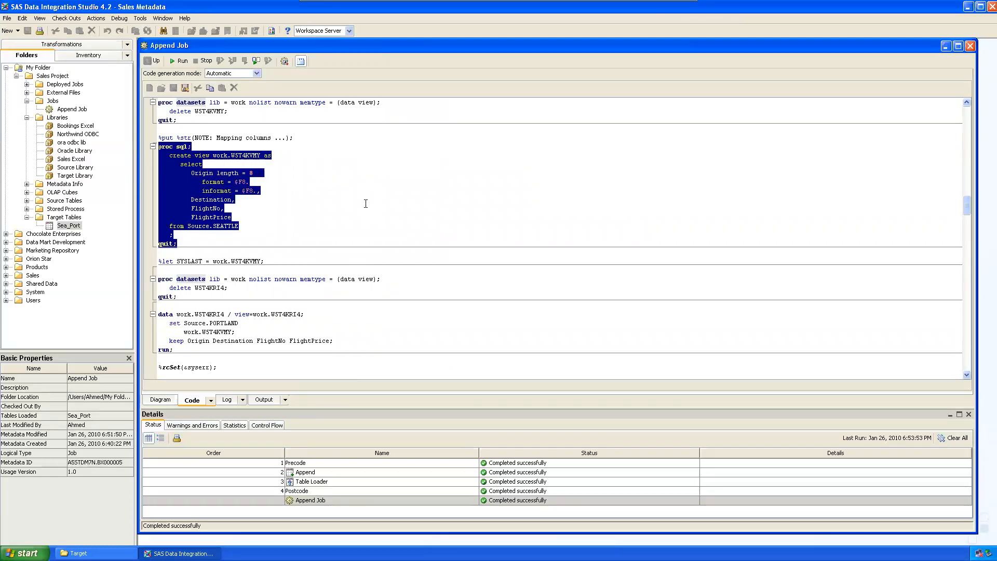
click(365, 203)
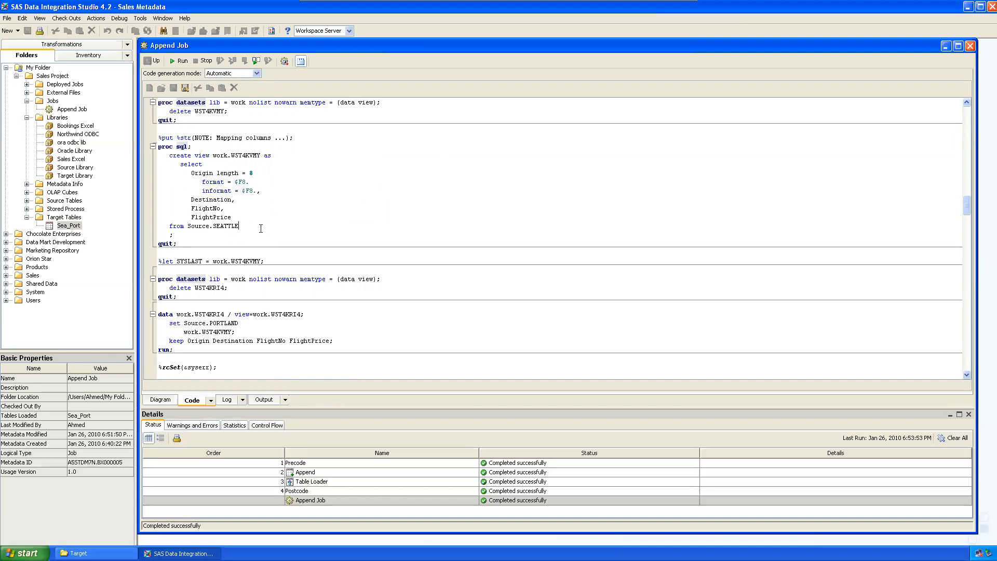
Step: Examine the DATA step whose SET statement combines Source.PORTLAND with the work view built from SEATTLE
scroll(261, 229, down, 3)
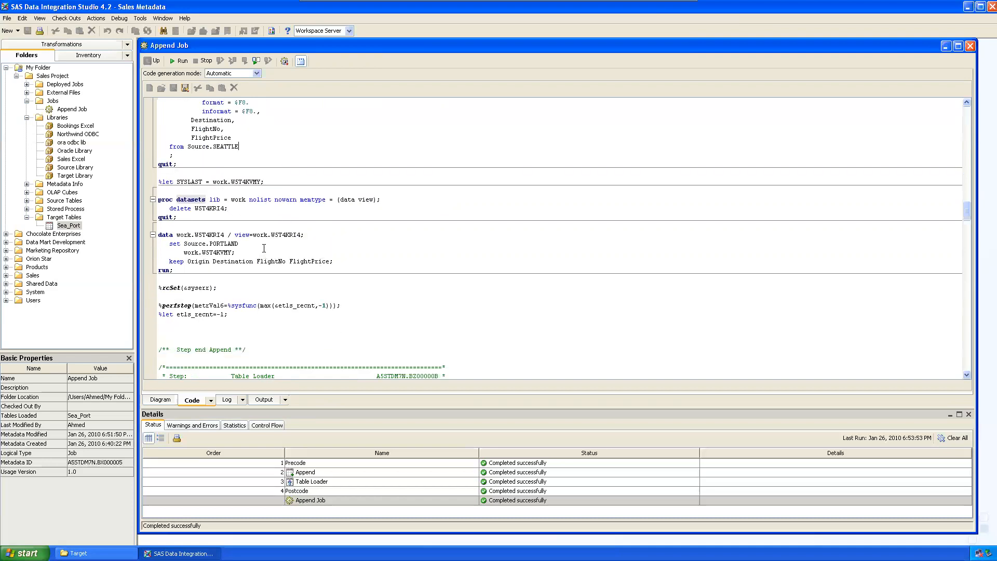
click(173, 237)
drag(178, 236, 227, 236)
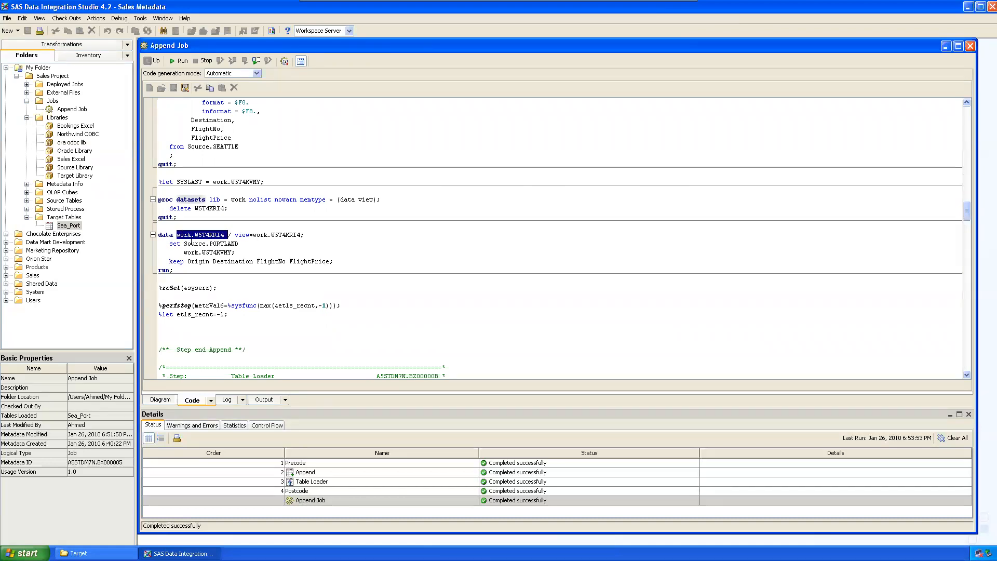
click(256, 245)
drag(184, 244, 240, 253)
click(250, 254)
click(250, 252)
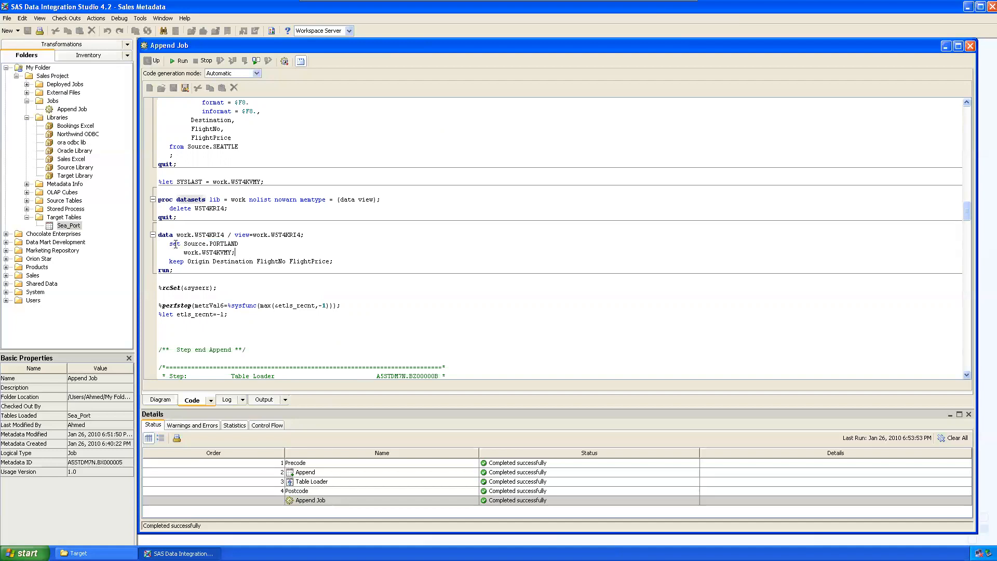
drag(170, 244, 237, 253)
click(239, 253)
Step: Look through the Table Loader code and select the whole generated program to review its extent, then clear the selection
scroll(401, 295, down, 8)
scroll(391, 298, down, 20)
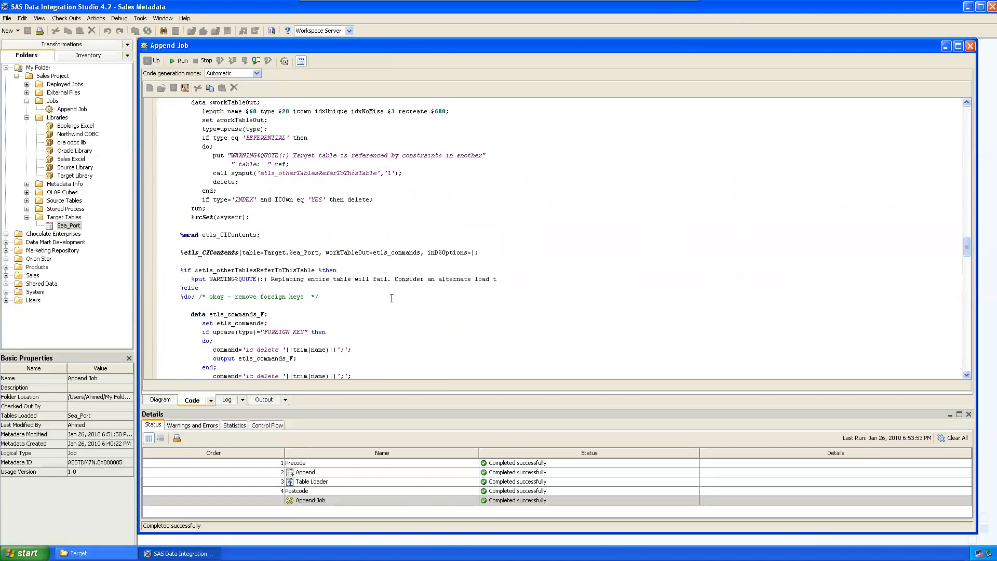
drag(967, 260, 941, 118)
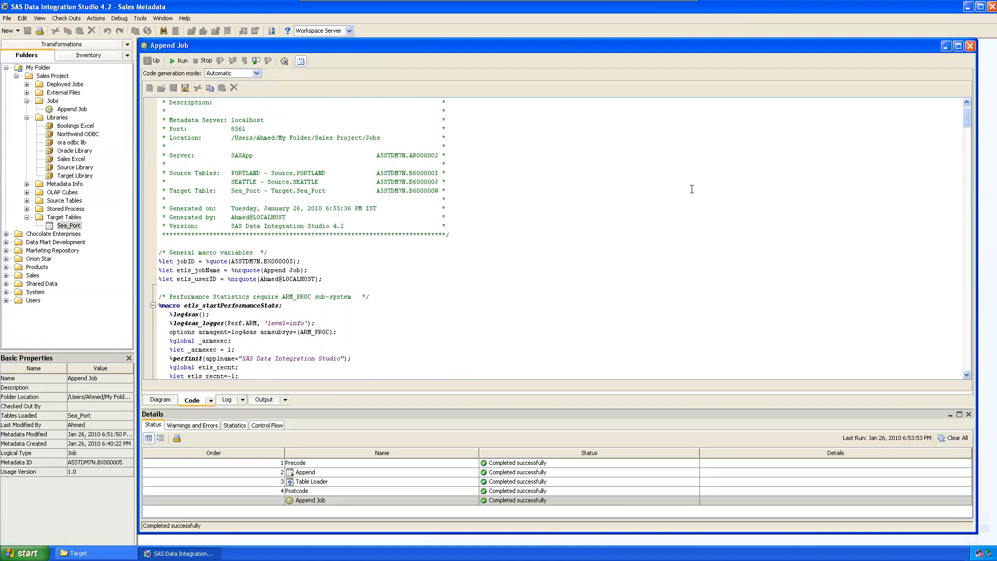
key(ctrl+a)
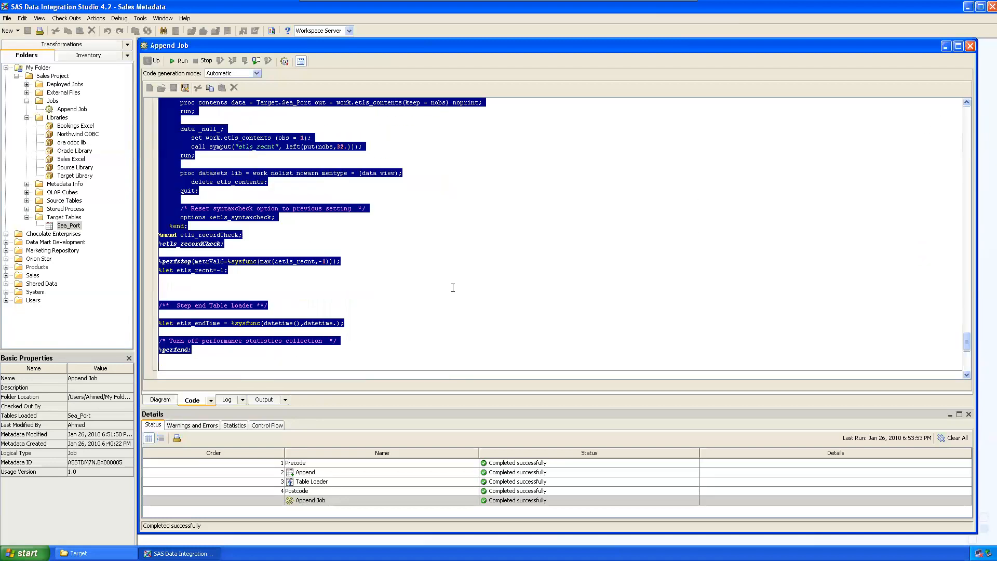
click(334, 289)
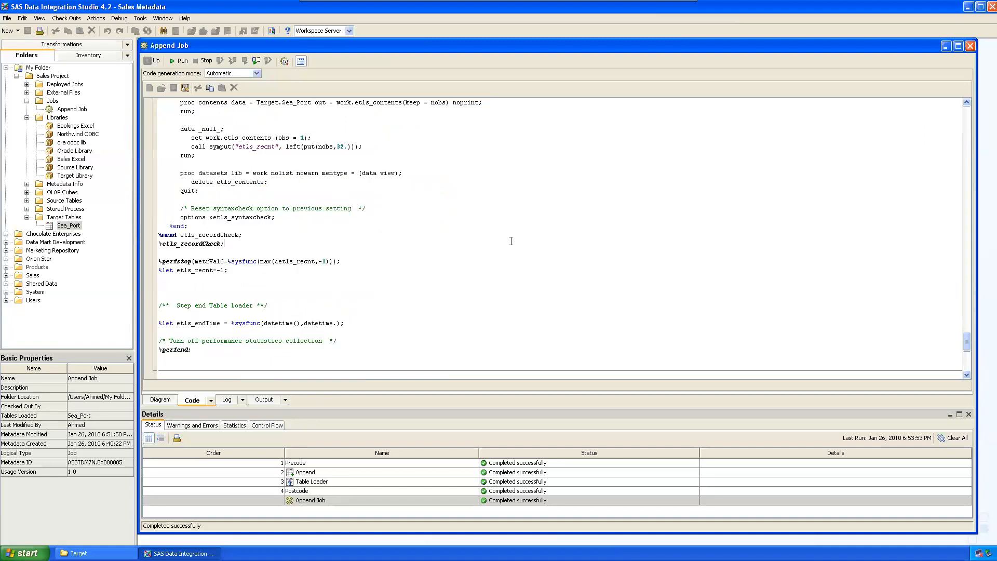
Step: Regenerate the Append Job code, review the available code generation modes, and keep Automatic
click(284, 61)
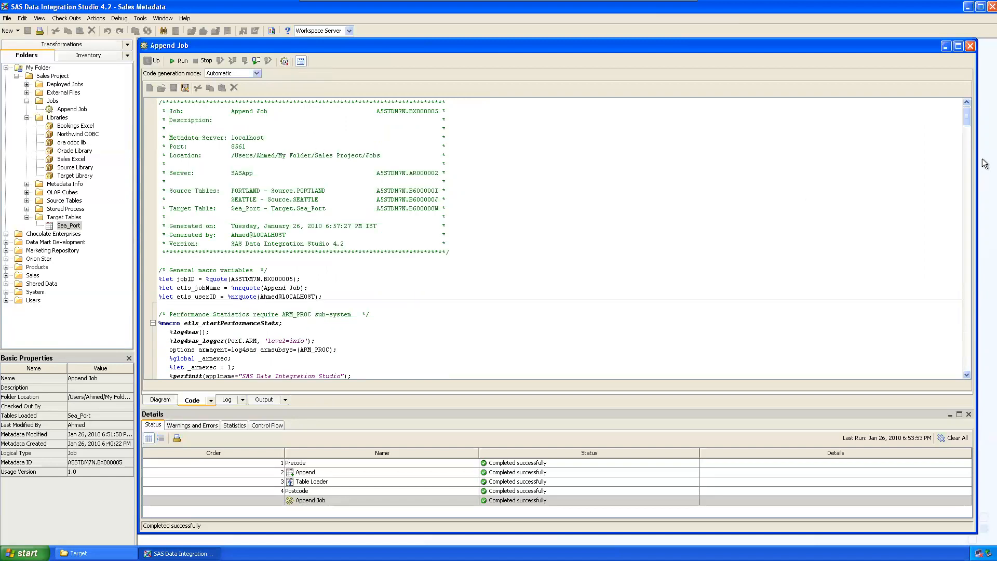
drag(966, 118, 967, 328)
key(ctrl+Home)
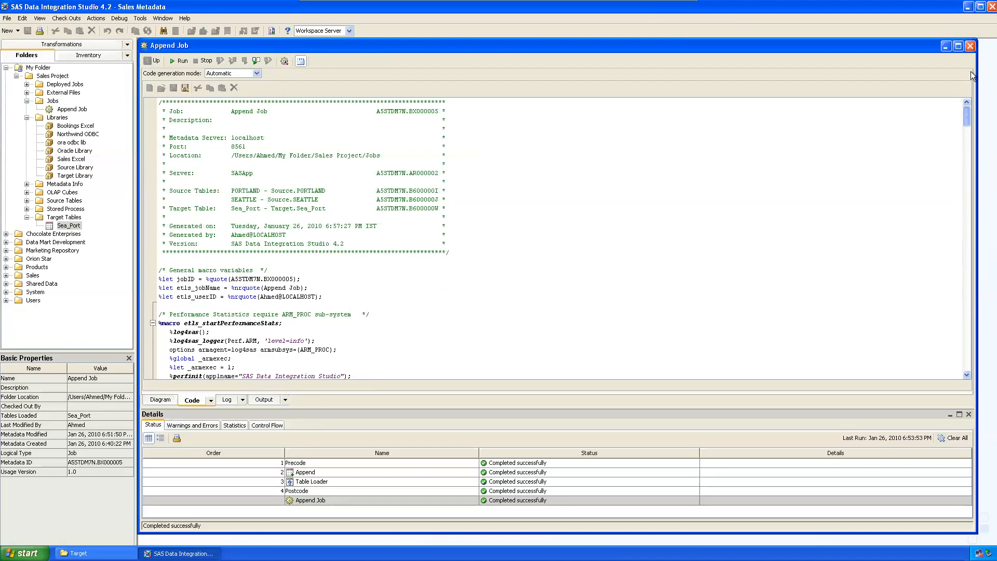
click(256, 74)
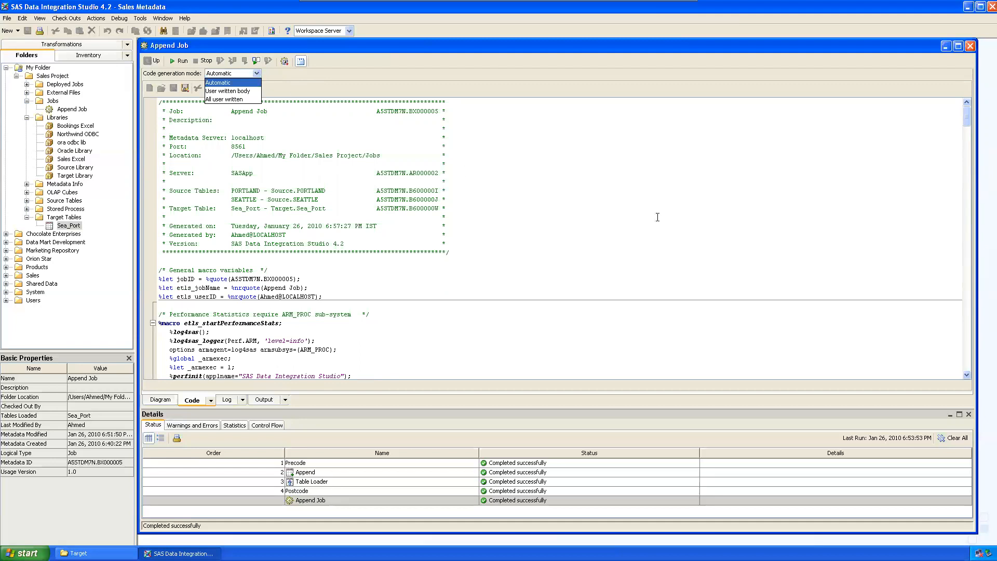
click(218, 83)
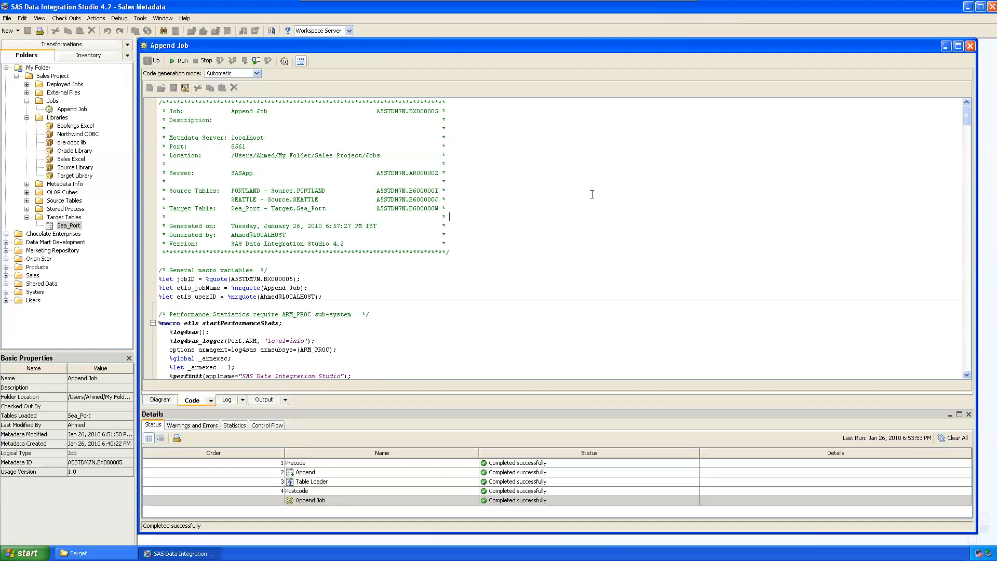
Step: Save the generated code to the Desktop as Append Code and minimize the application to show the desktop
click(185, 89)
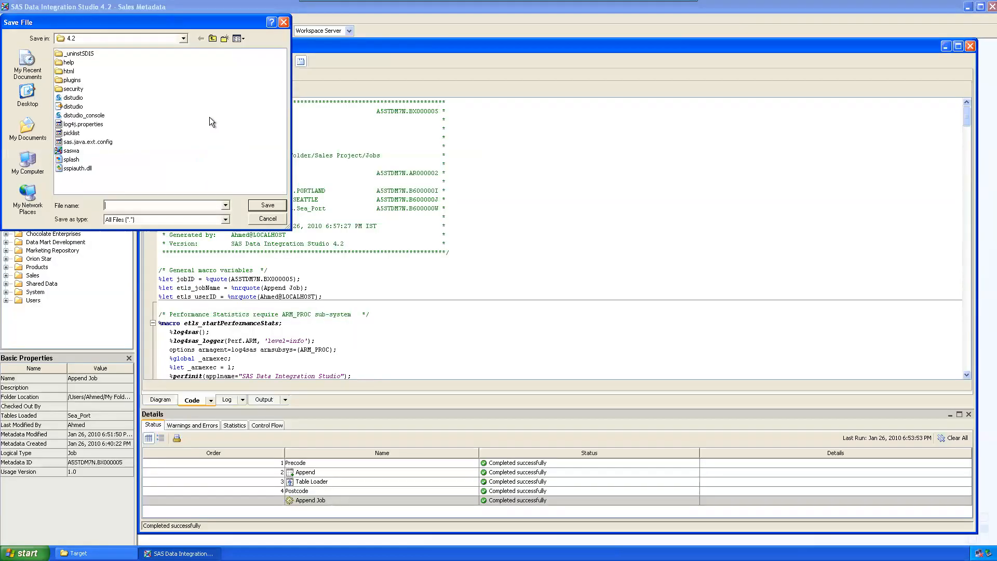
click(16, 98)
text(Append Cod)
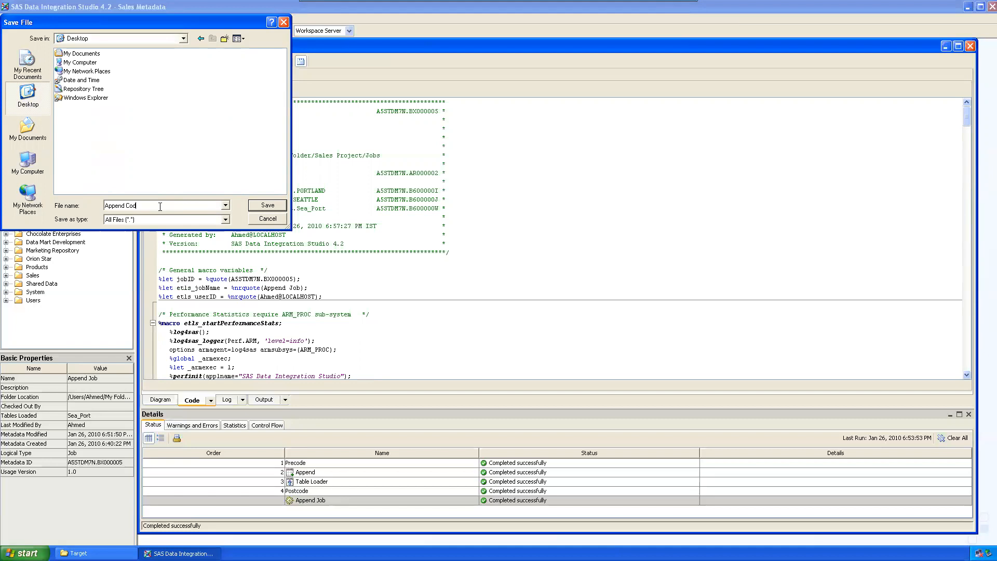
text(e)
key(Return)
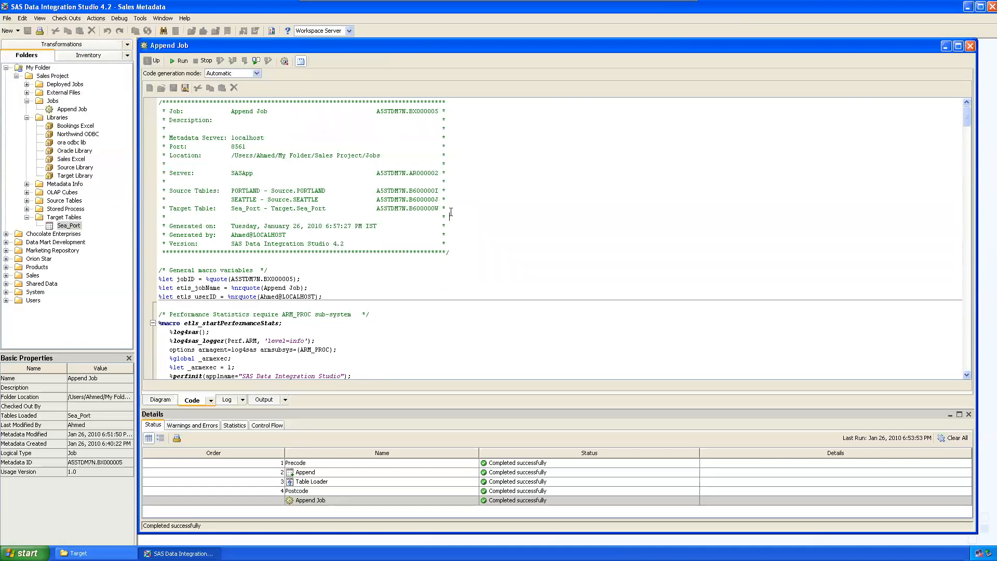
click(967, 6)
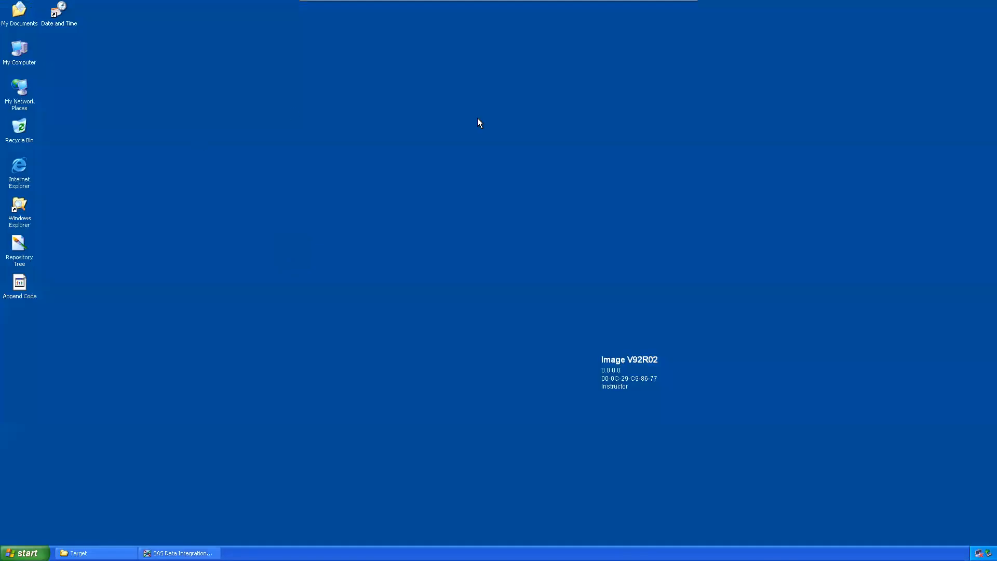
Step: Refresh the desktop and move the Append Code file away from the column of icons into open space
right_click(378, 122)
click(387, 133)
drag(19, 284, 102, 131)
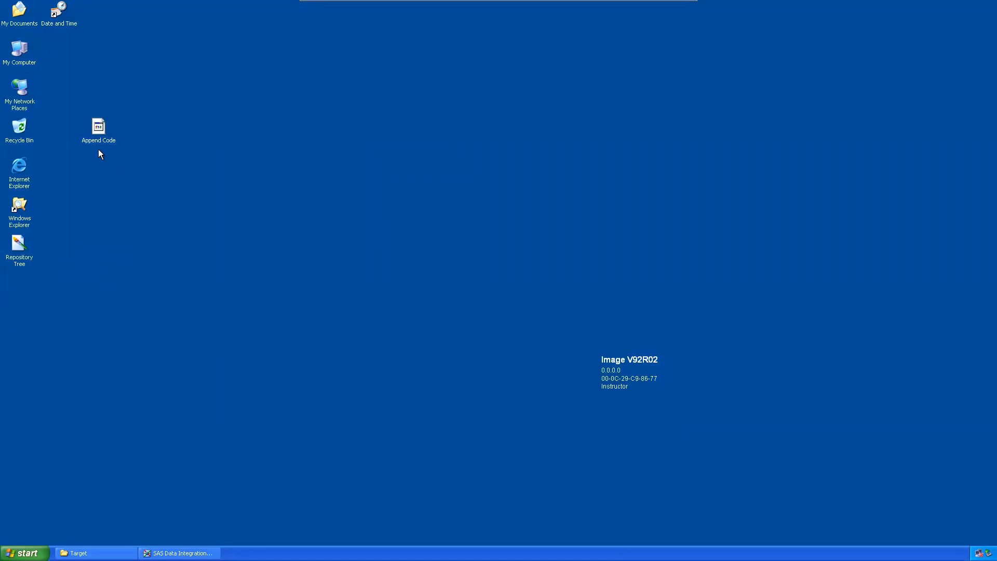
Step: Review the general, security and summary properties of the Append Code file on the desktop, then dismiss them
right_click(102, 130)
click(135, 226)
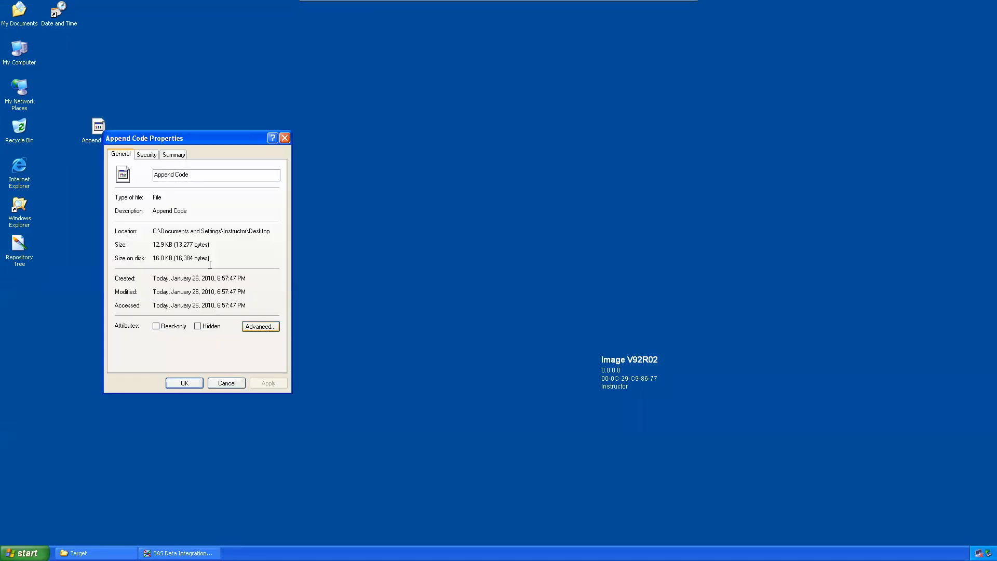
click(147, 155)
click(179, 154)
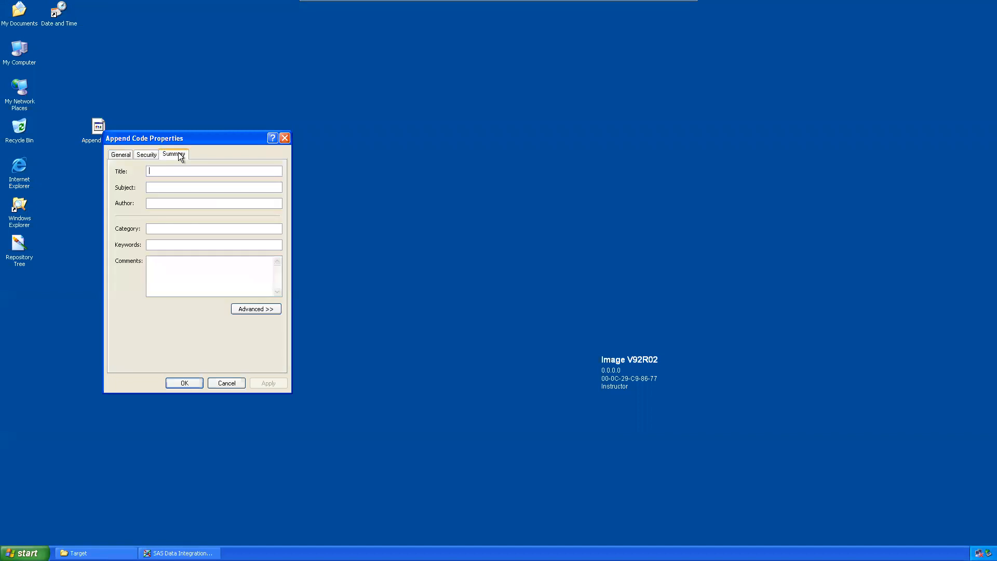
click(118, 155)
click(285, 138)
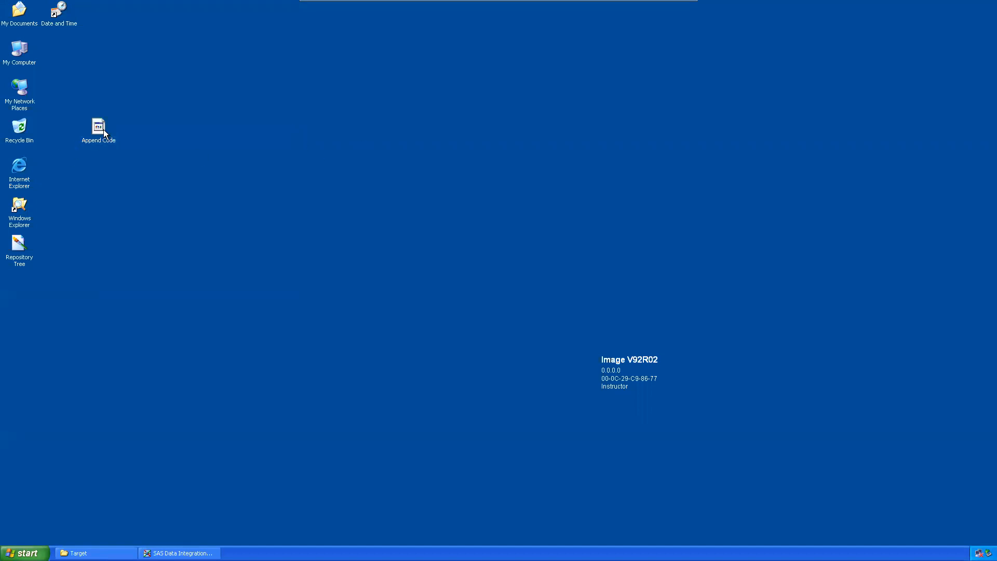
Step: Launch SAS with the Run command "SAS", dismiss the Getting Started prompt and move the window clear of the Append Code file
click(23, 553)
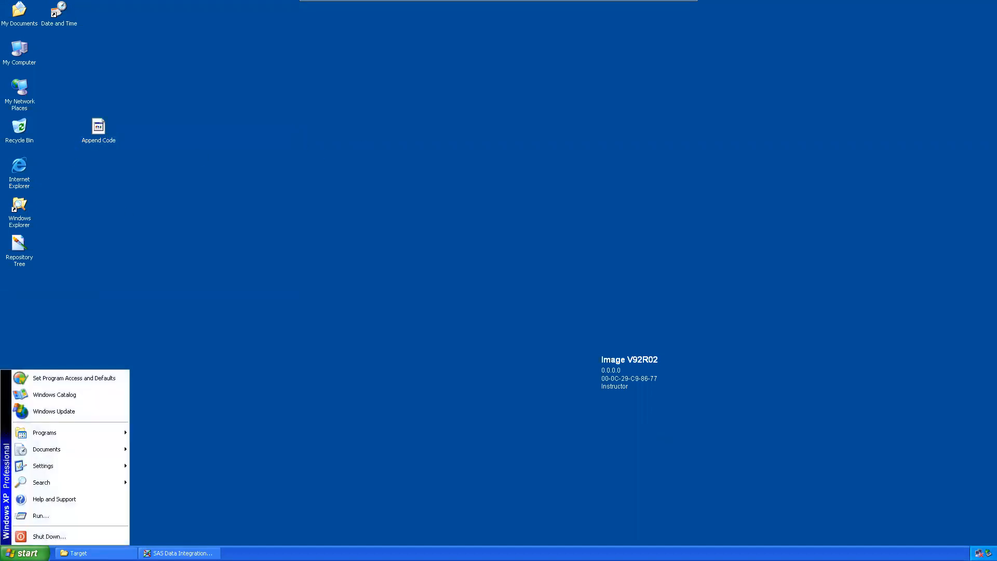
click(42, 515)
text(sas)
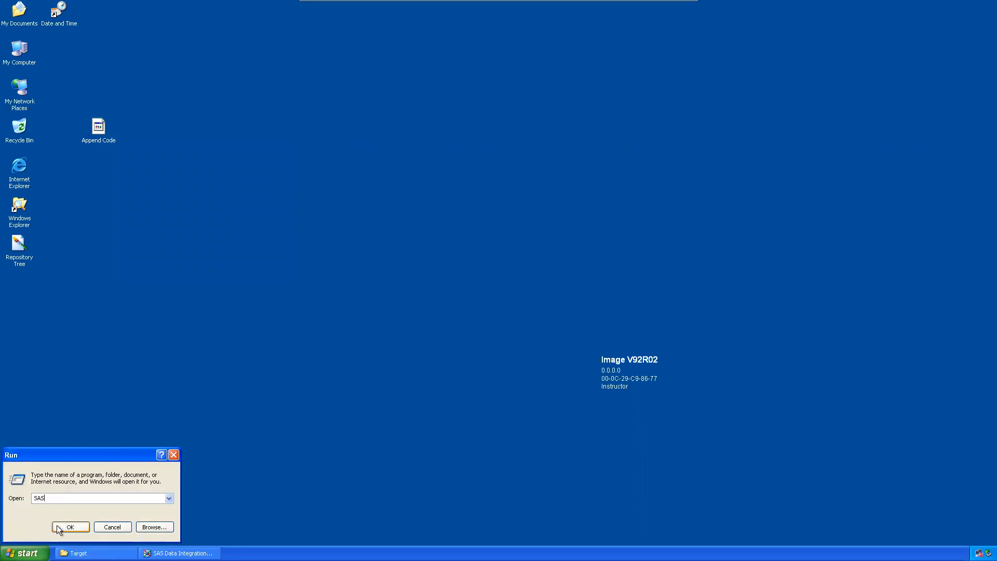
click(70, 527)
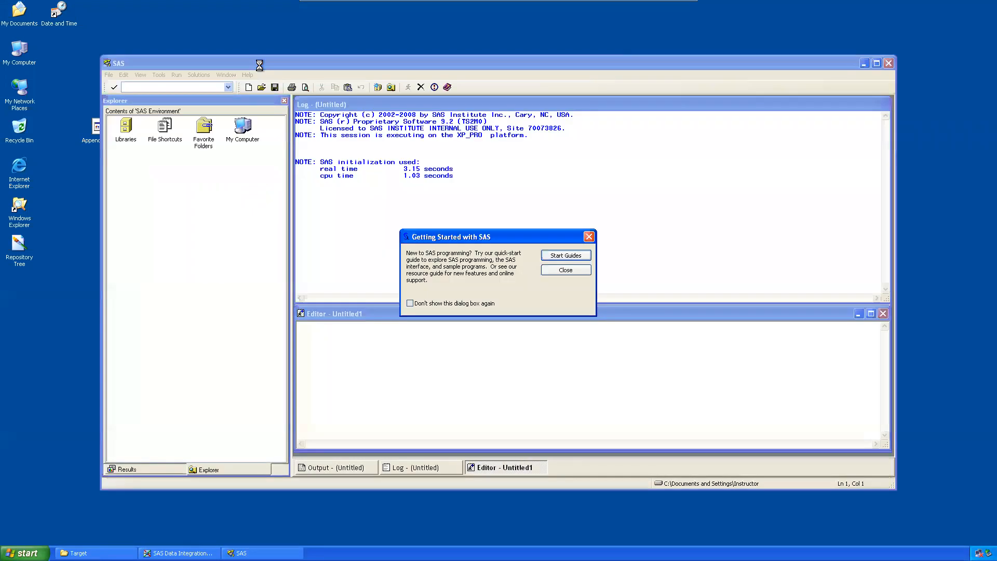
click(561, 271)
drag(316, 67, 379, 72)
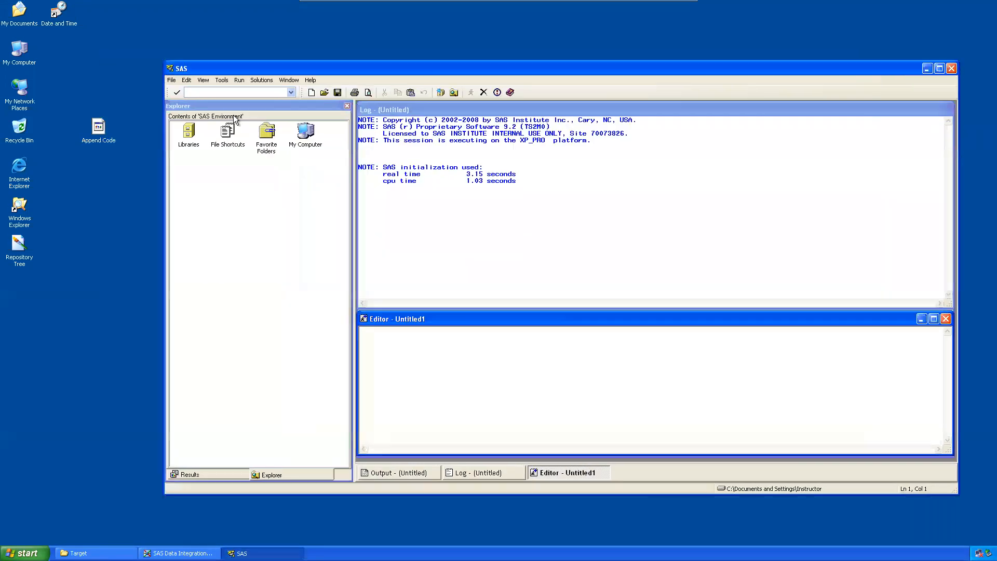
Step: Rename the Append Code file on the desktop by adding the .SAS extension
click(113, 141)
click(114, 141)
click(118, 141)
text(.SAS)
click(121, 157)
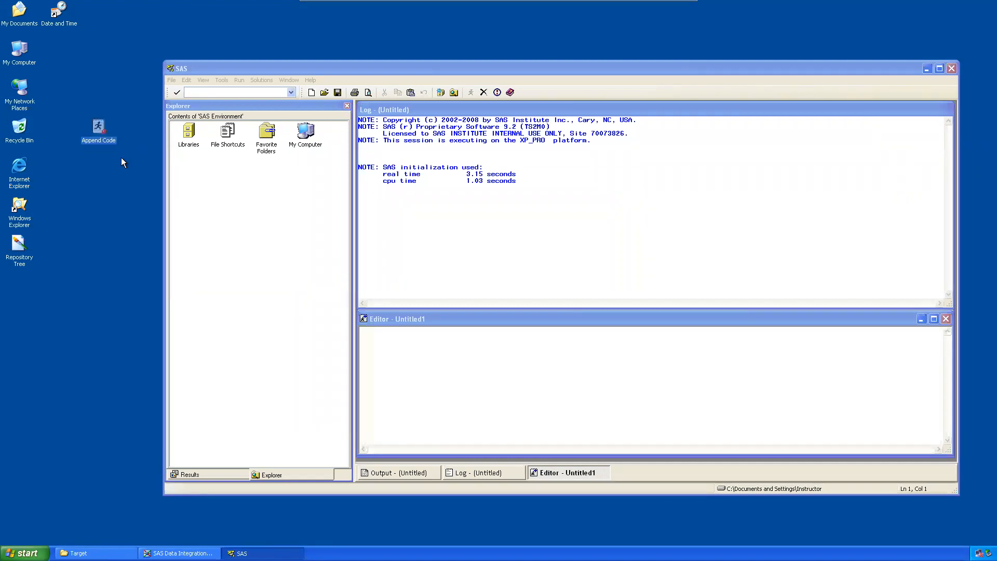
Step: Open the Append Code program in SAS and enlarge its editor to fill the workspace
double_click(102, 129)
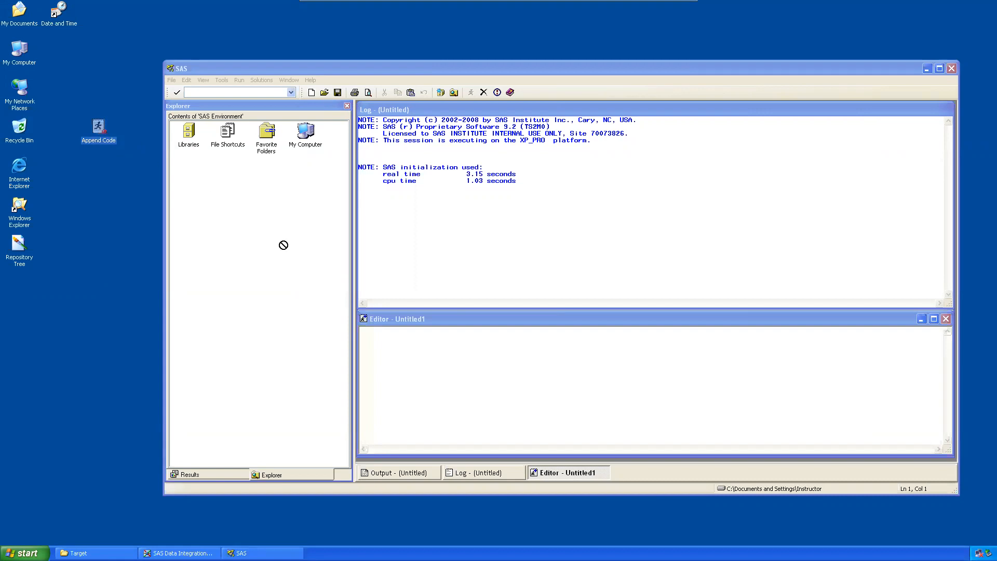
drag(394, 67, 269, 37)
double_click(397, 94)
scroll(331, 132, up, 1)
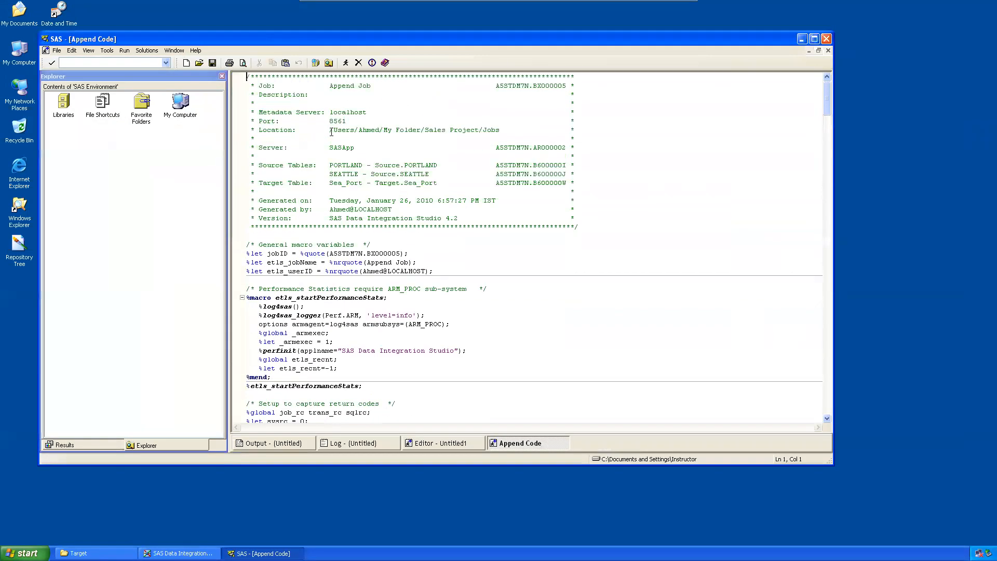
Step: Display the active libraries and submit the whole Append Code program
double_click(66, 105)
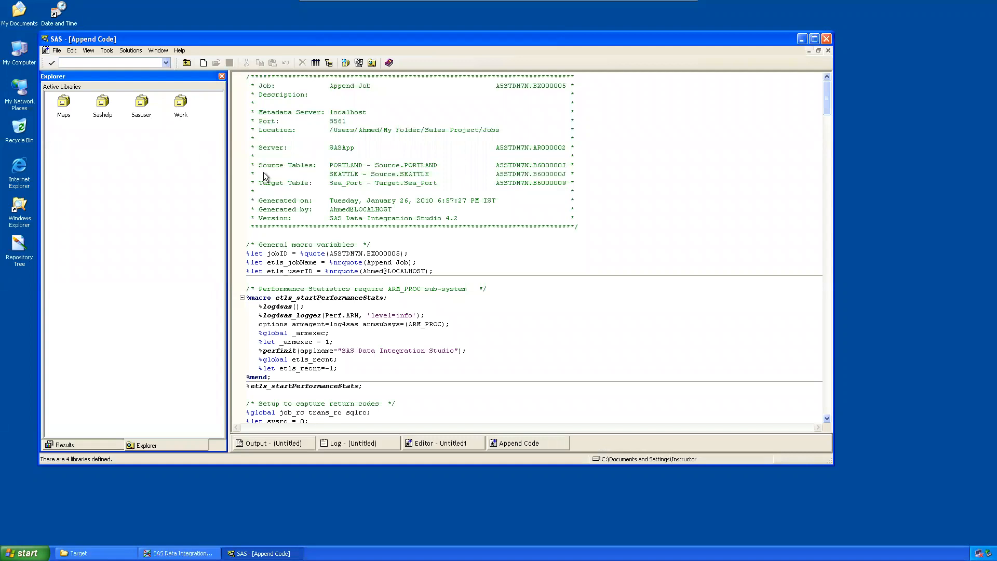
click(665, 234)
click(346, 63)
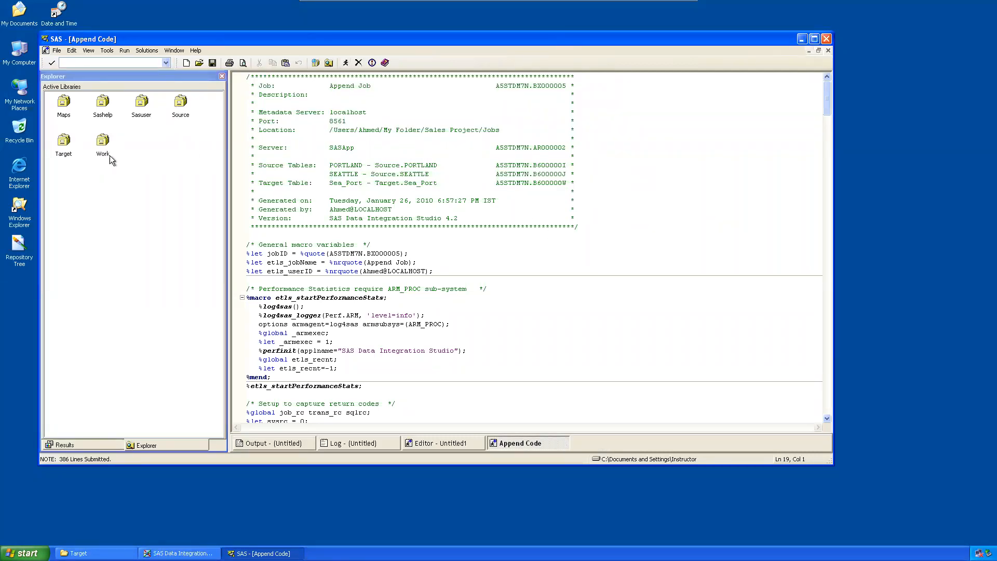
Step: Inspect the tables in the Source library and the Sea_port table in Target, then return to the library list
double_click(182, 101)
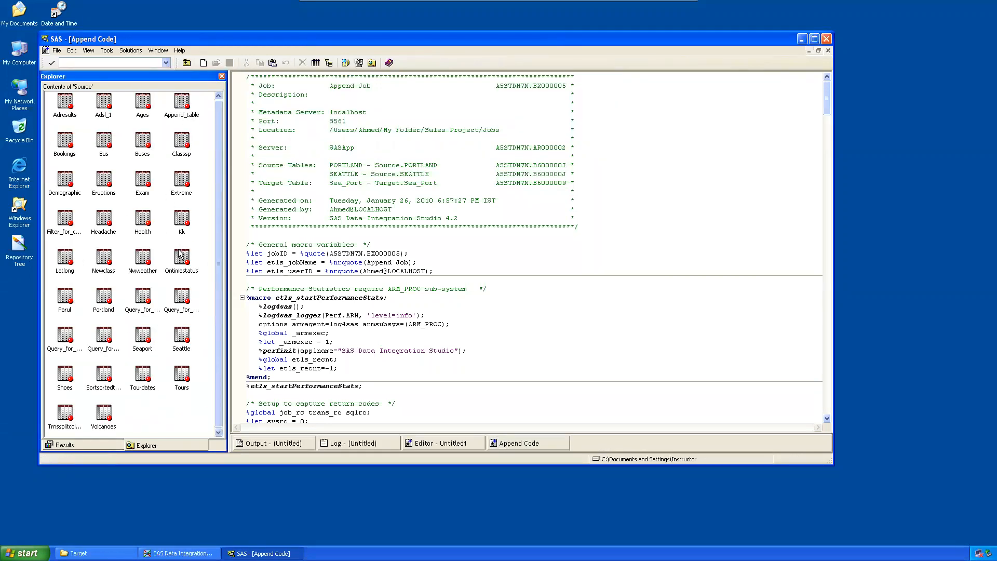
click(187, 63)
double_click(64, 143)
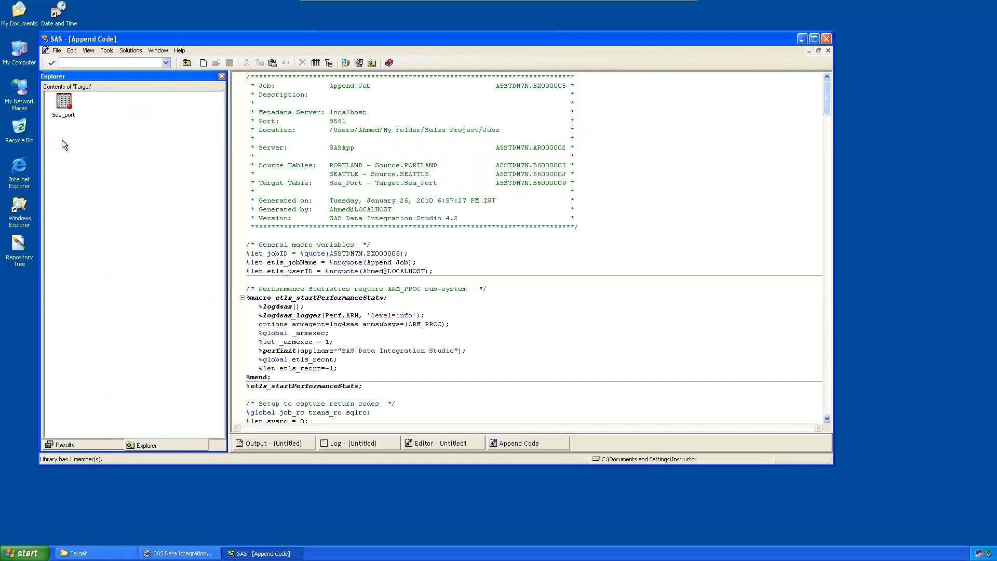
click(64, 104)
click(151, 133)
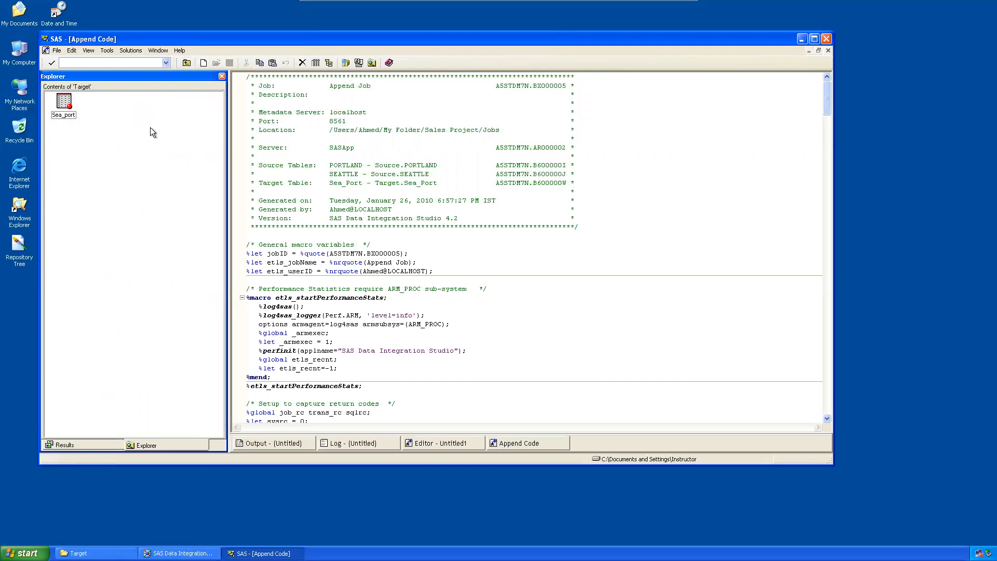
click(187, 63)
Step: Submit the Append Code program again and look through its code
click(374, 255)
key(F3)
scroll(528, 249, down, 20)
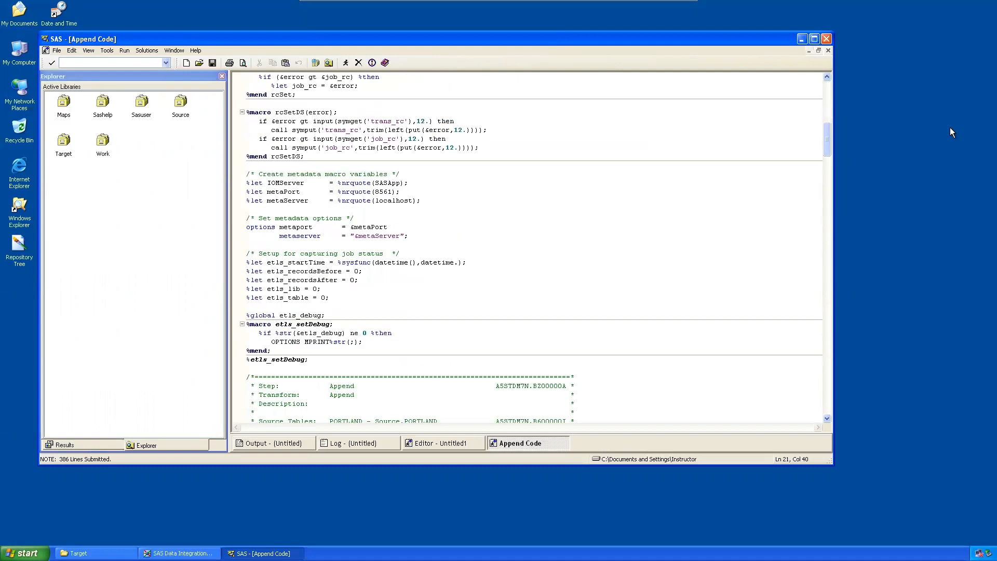
drag(827, 136, 841, 79)
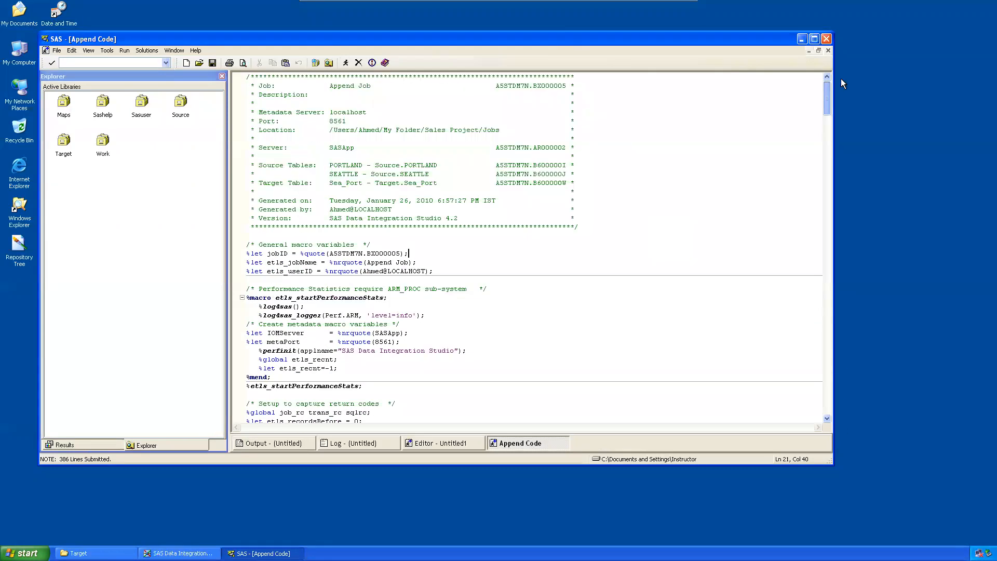
Step: Switch to SAS Data Integration Studio to compare the Append Job code, then return to the SAS session
drag(192, 42, 234, 58)
click(180, 554)
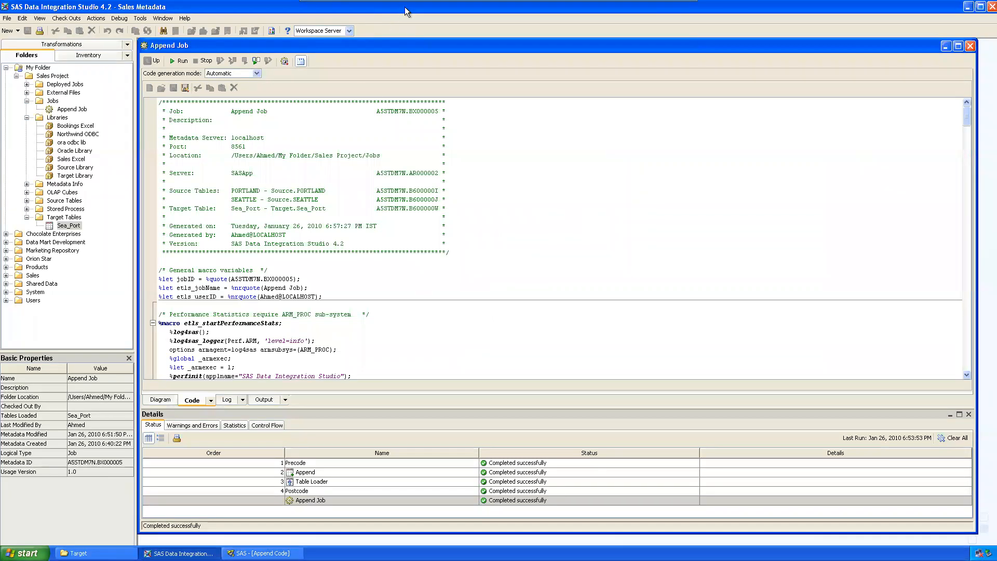
click(262, 553)
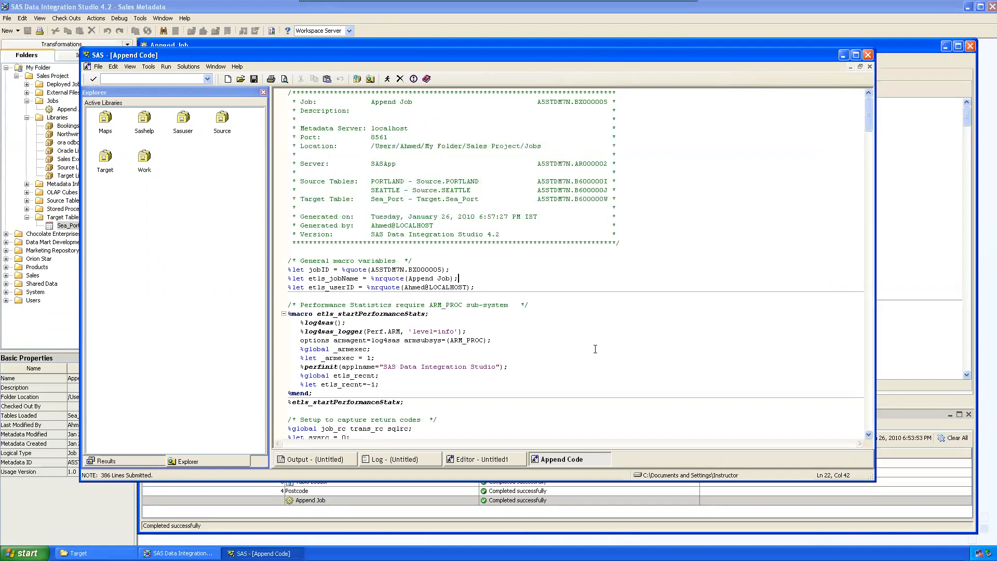
Step: End the SAS session, confirming the exit, to return to SAS Data Integration Studio
click(712, 227)
click(868, 55)
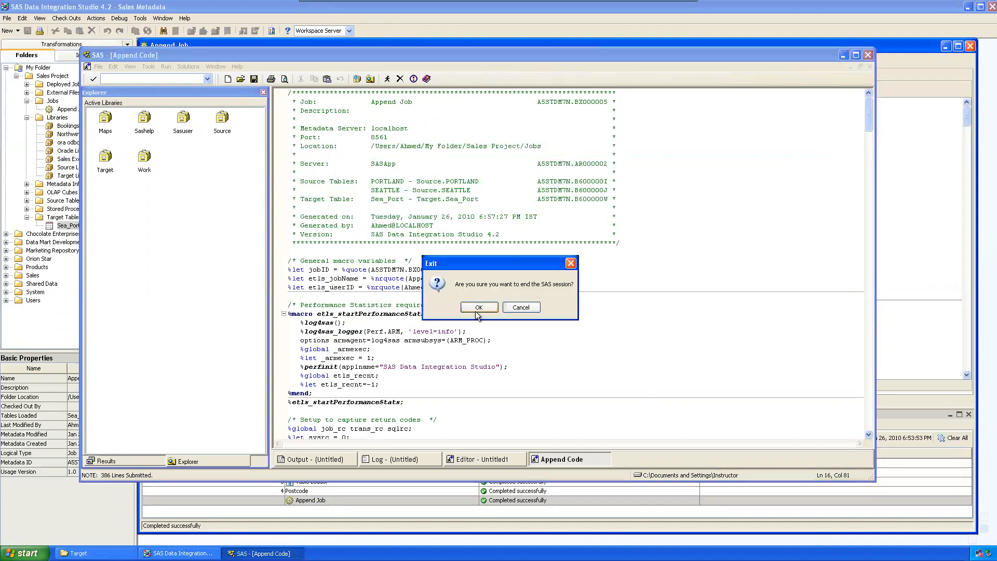
click(489, 310)
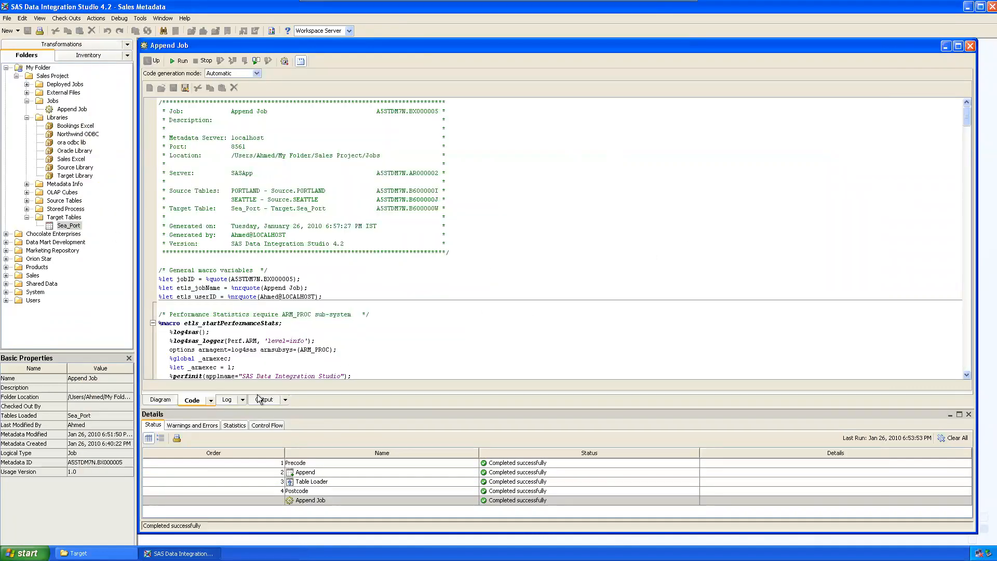
Step: Display the Append Job's log and look back through its entries
click(224, 400)
scroll(496, 281, up, 20)
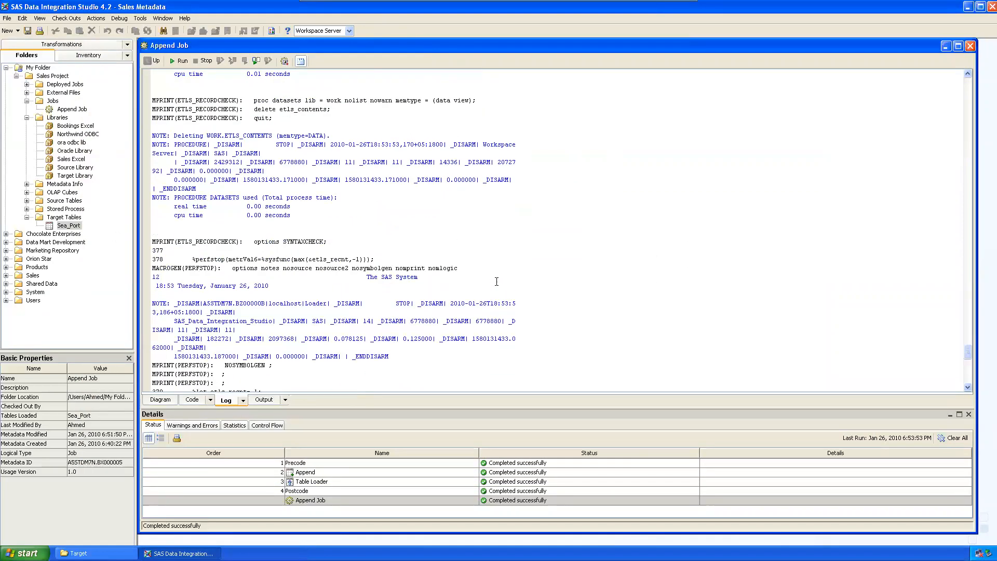
Step: Review the Append Job's log and output, and return to the job diagram
scroll(496, 282, up, 3)
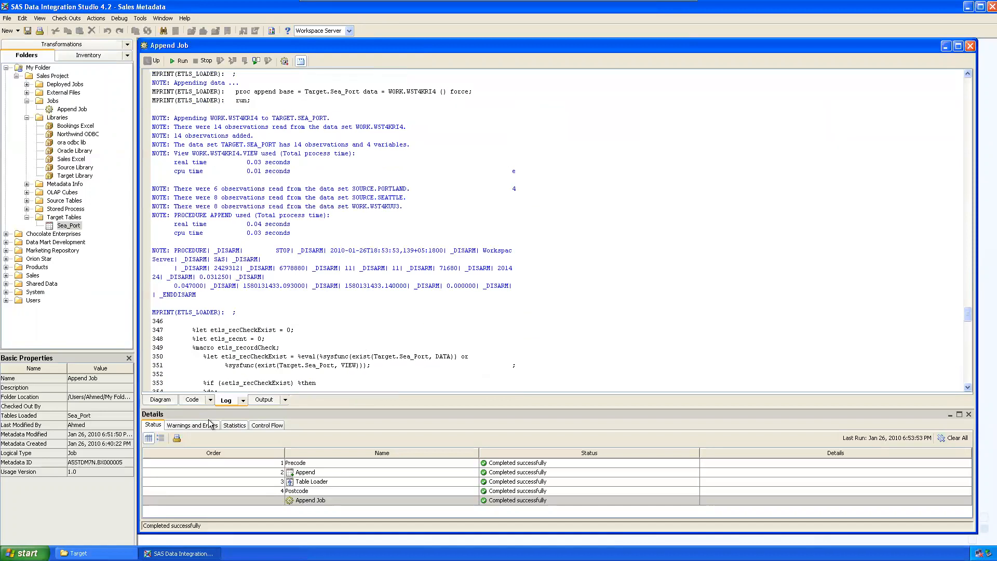
click(265, 400)
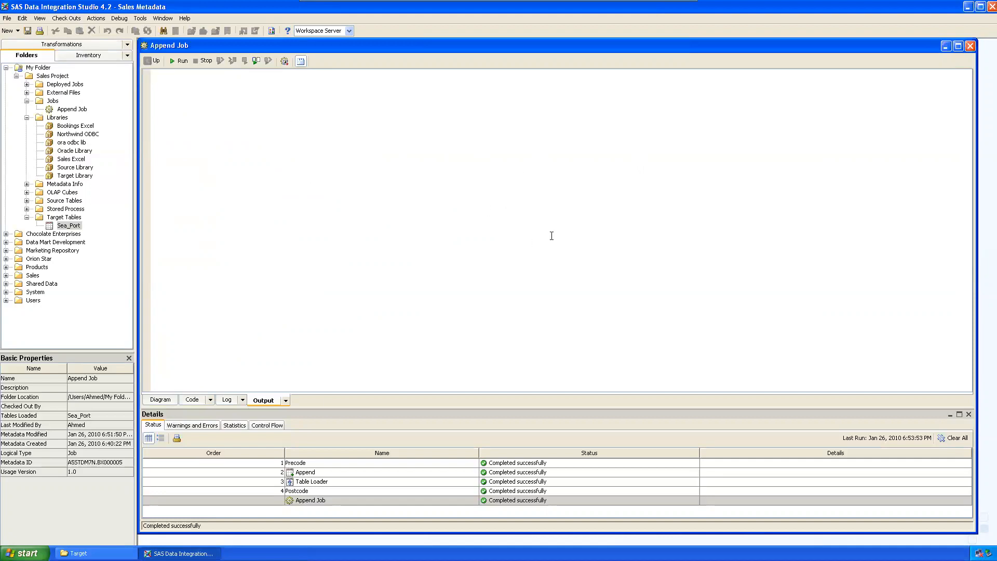
click(155, 401)
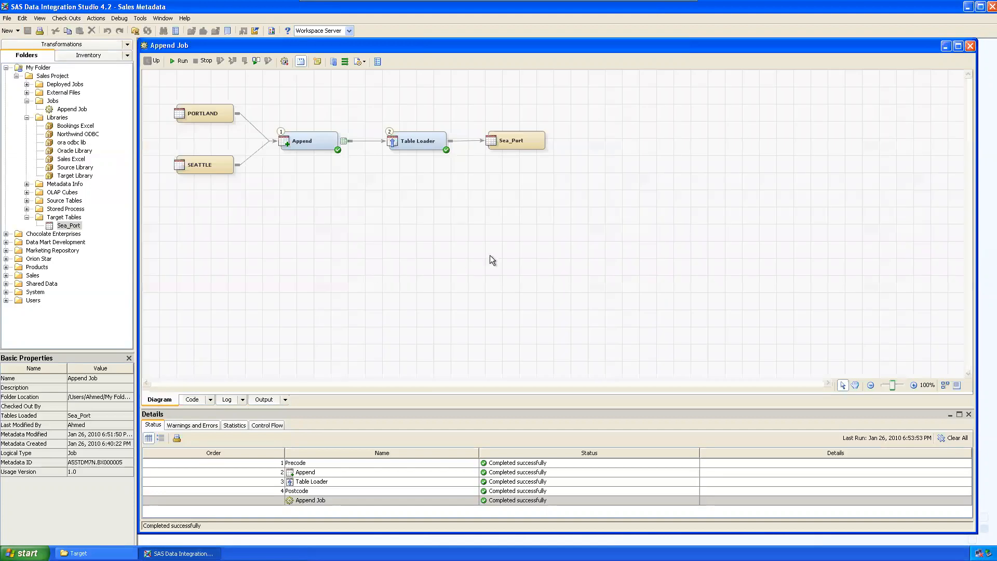
Step: Check the status and the warnings and errors reported for the Append Job's last run
click(152, 426)
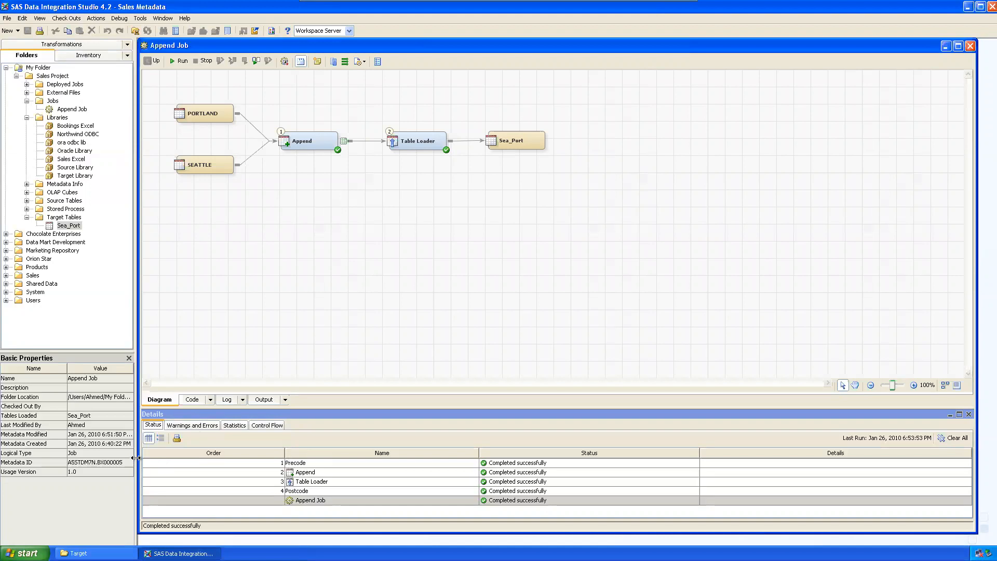
click(190, 426)
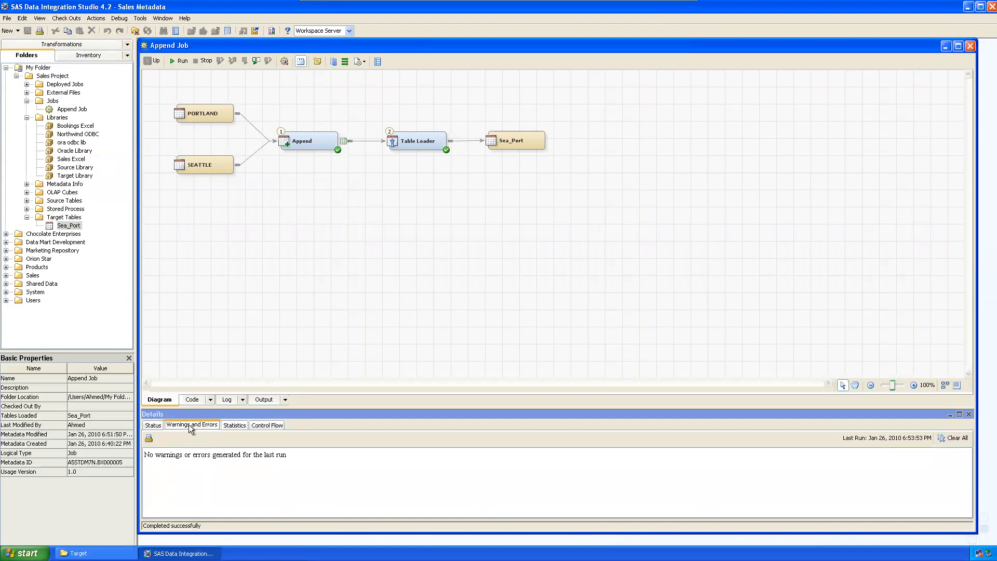
drag(148, 456, 204, 454)
drag(278, 454, 294, 455)
click(316, 457)
click(287, 182)
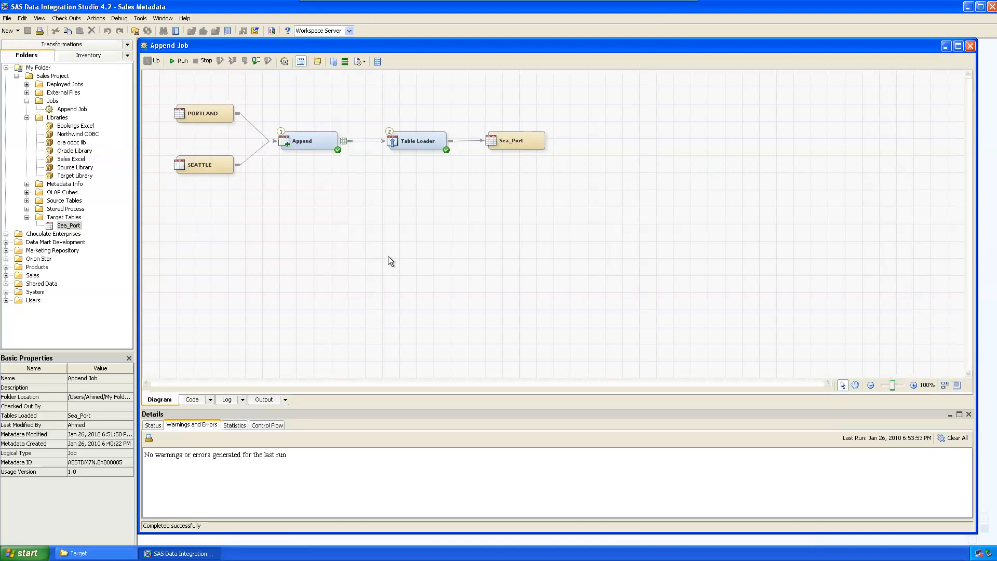
drag(154, 459, 326, 461)
click(325, 460)
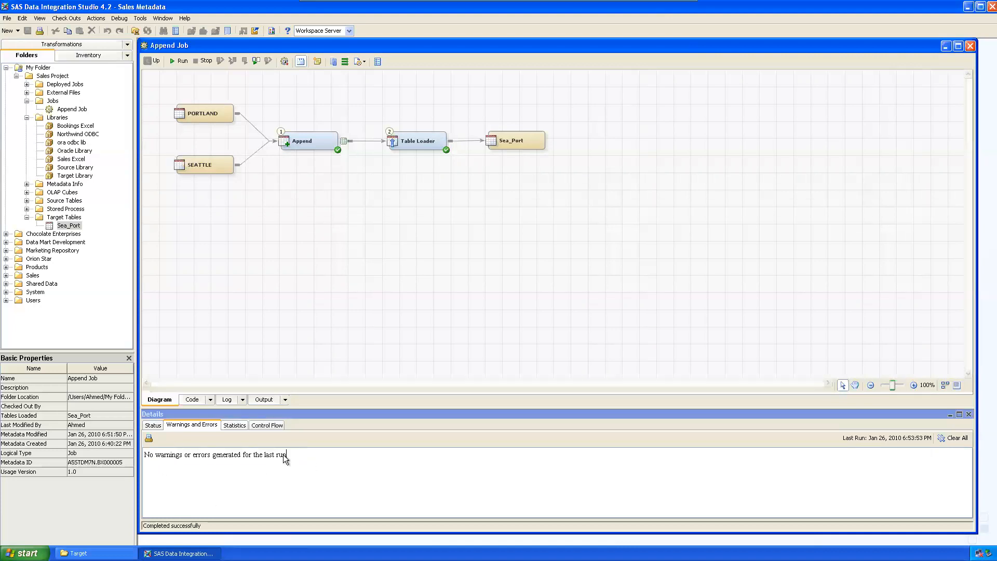
Step: Examine the Append Job's run statistics, covering records, start and end times, duration, CPU time, memory, I/O, server and threads
click(233, 425)
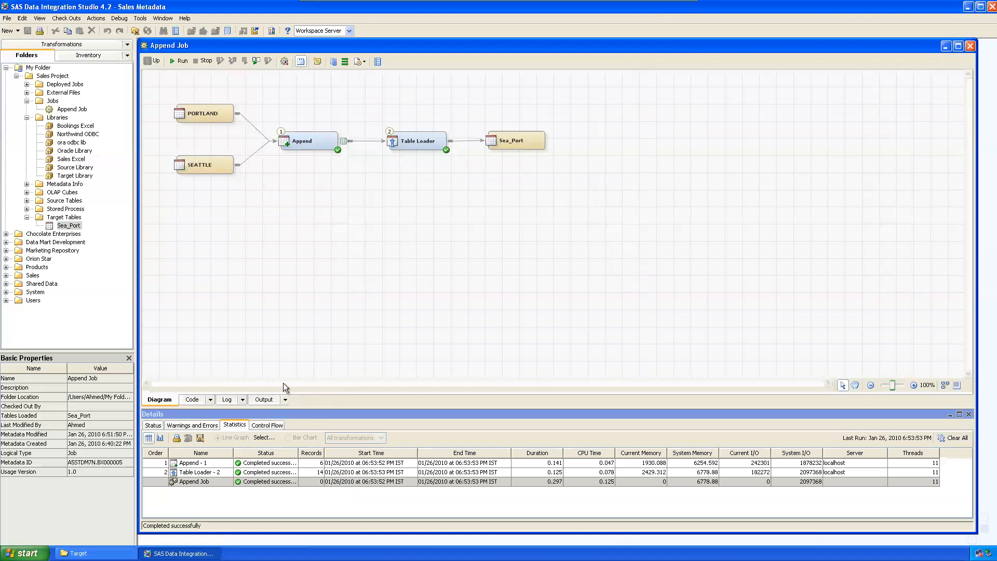
click(314, 274)
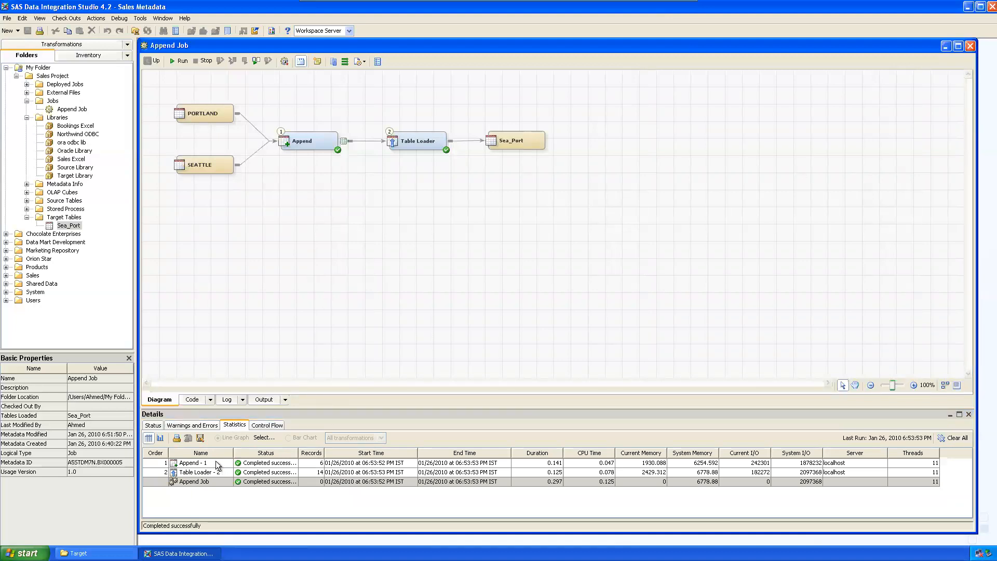
click(216, 460)
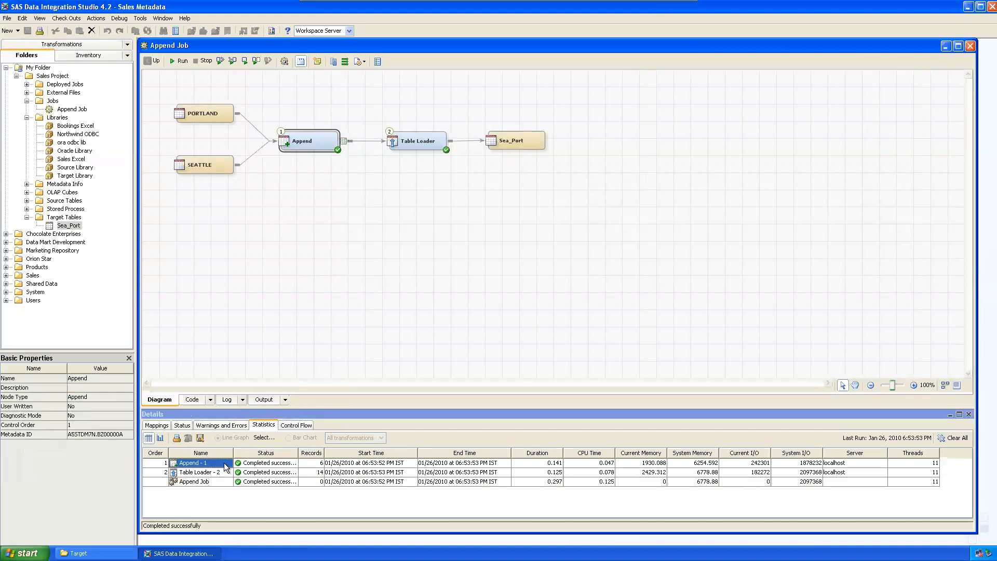
click(312, 463)
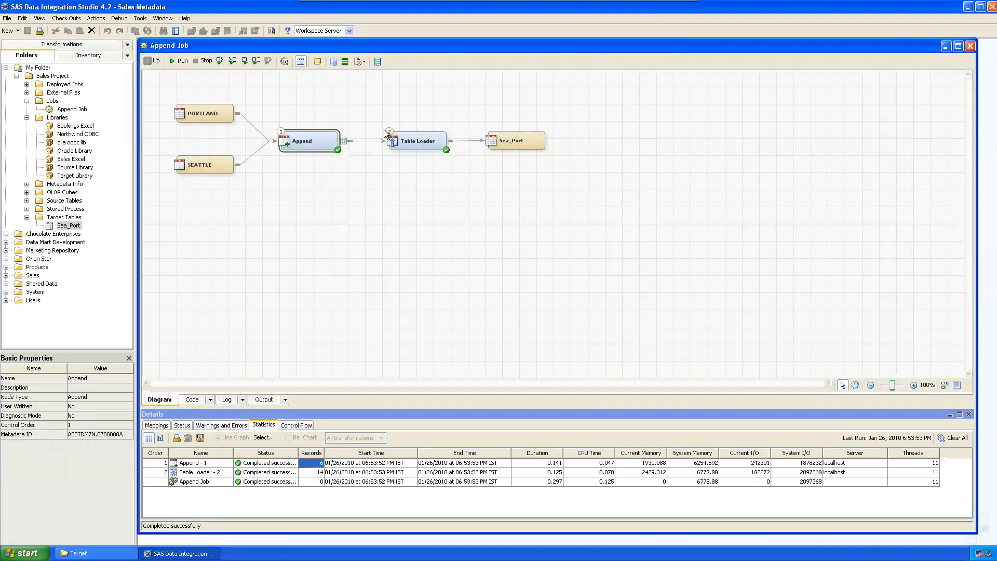
click(311, 473)
click(371, 463)
click(469, 464)
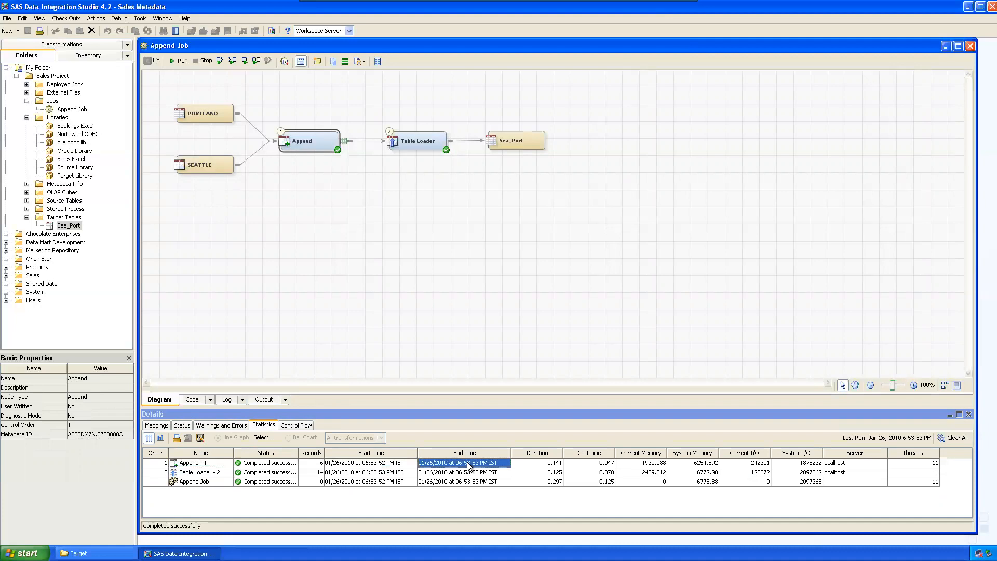
click(537, 463)
click(590, 463)
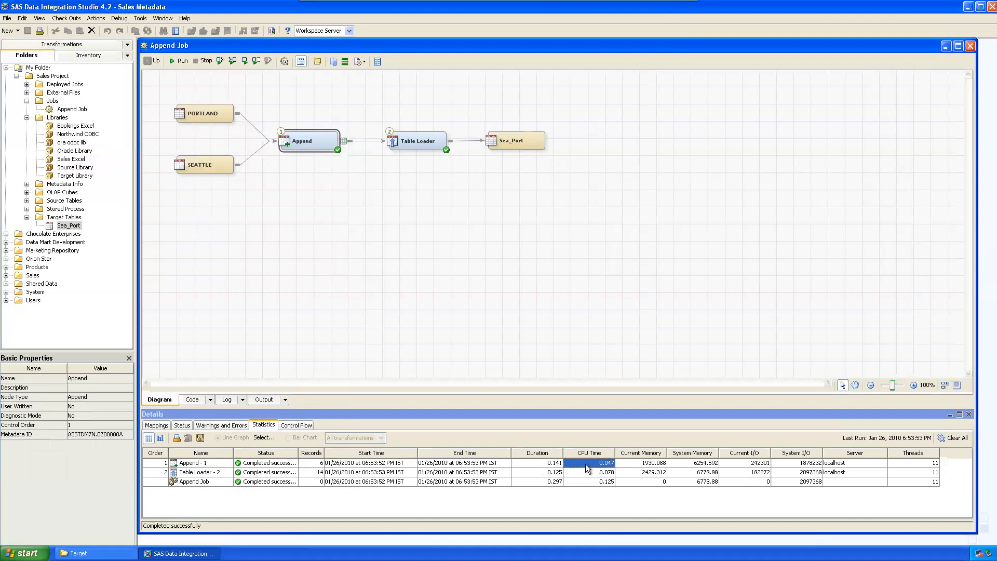
click(693, 463)
click(745, 462)
click(800, 463)
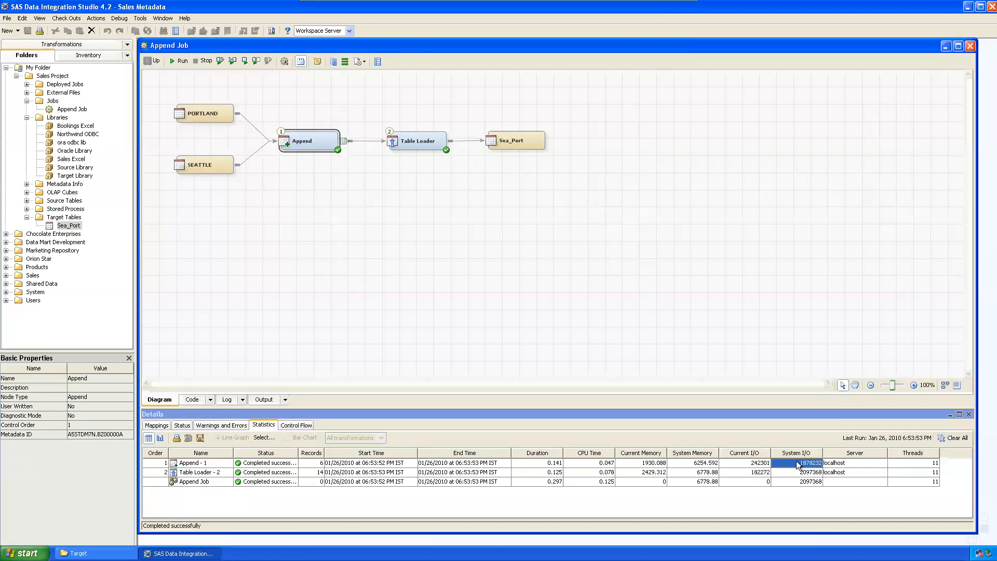
click(856, 463)
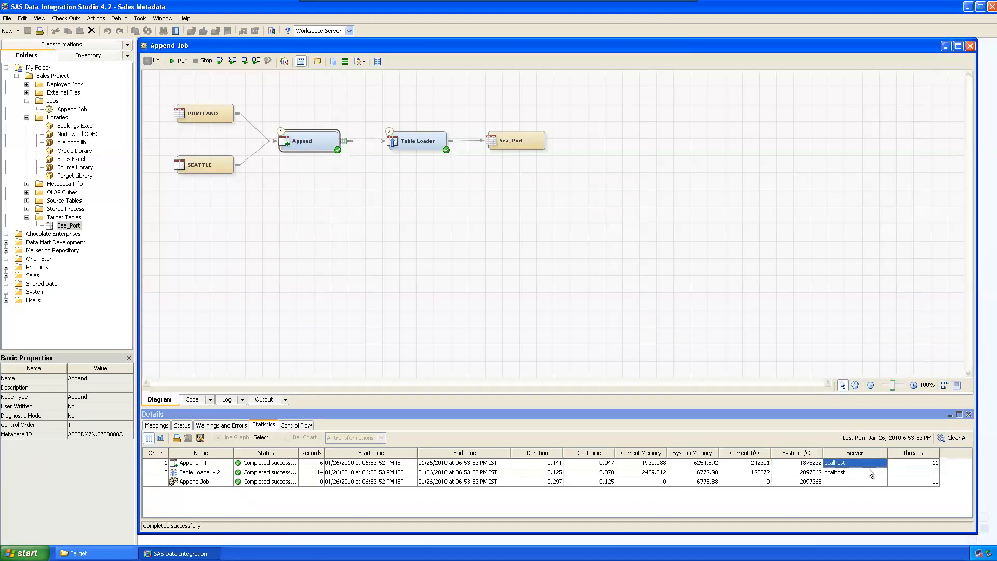
click(921, 463)
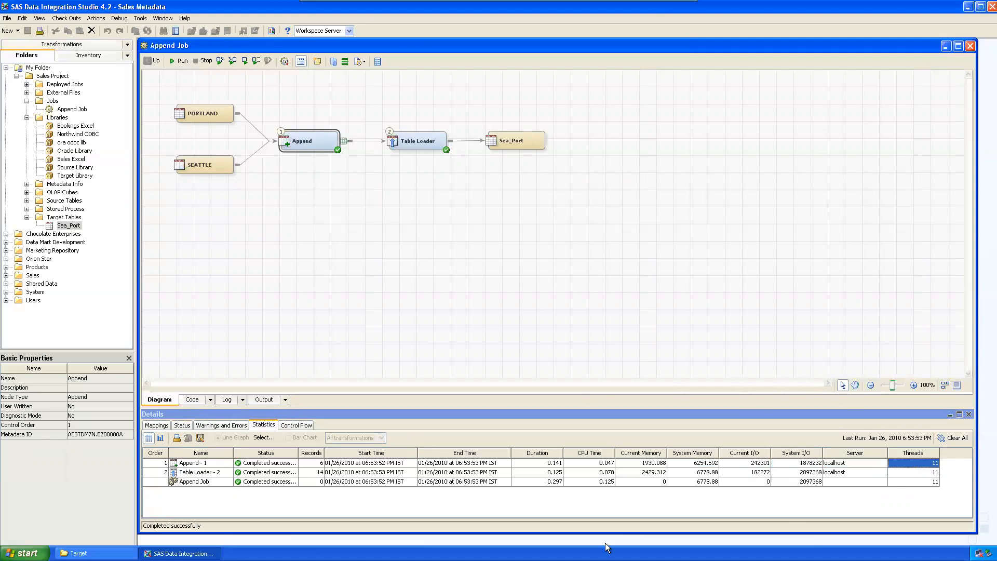
Step: Export the run statistics to the Desktop as a comma separated file named Append Stats
click(200, 437)
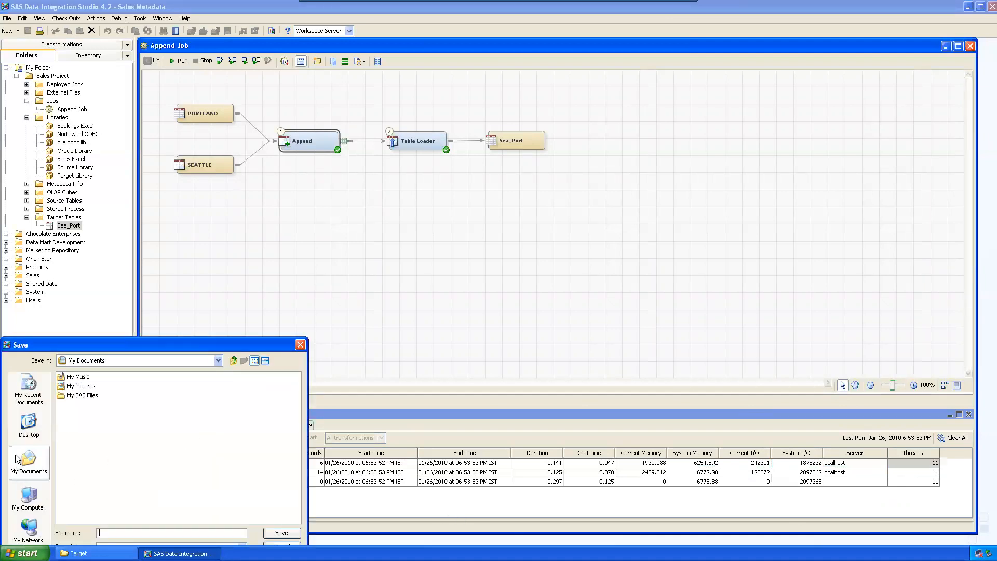
drag(108, 347, 125, 272)
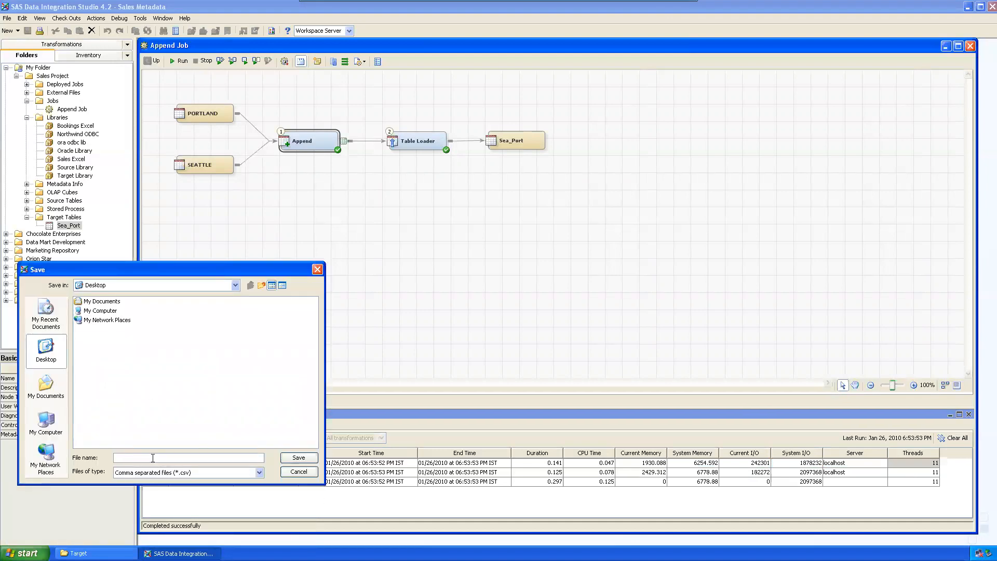
key(BackSpace)
text(Append Job)
key(Return)
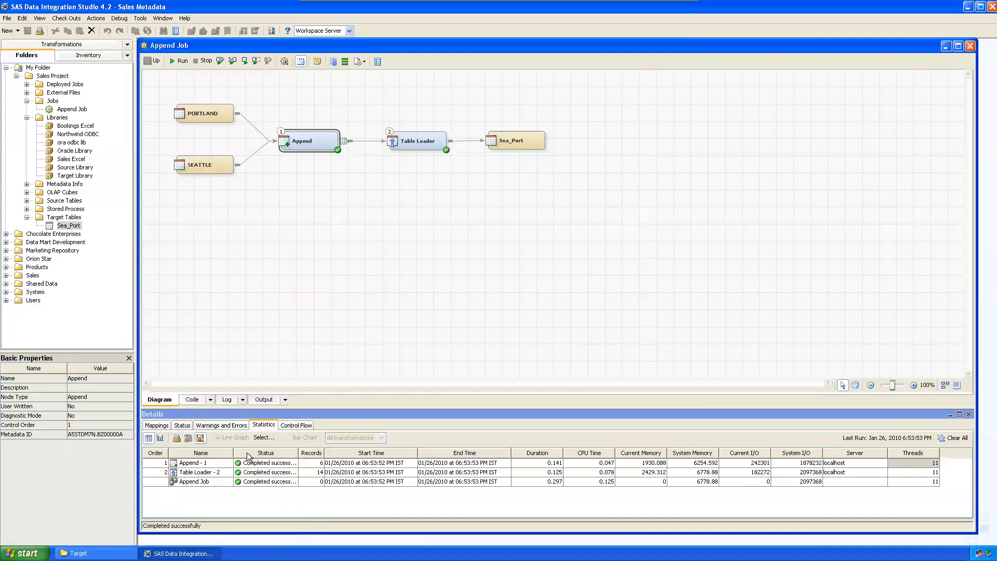
Step: Minimize SAS Data Integration Studio and try to open the exported Append Stats file from the desktop
click(967, 6)
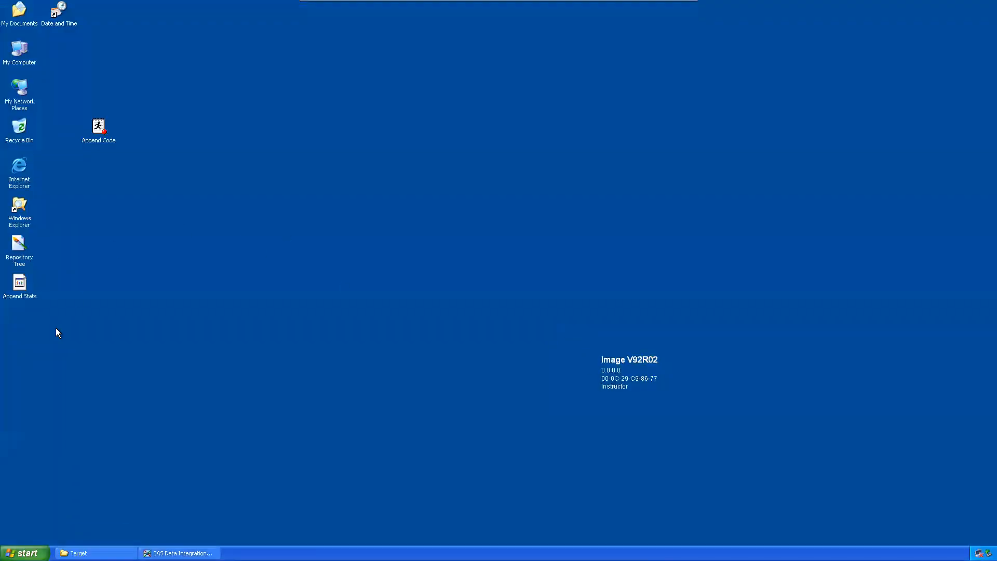
click(233, 178)
double_click(179, 170)
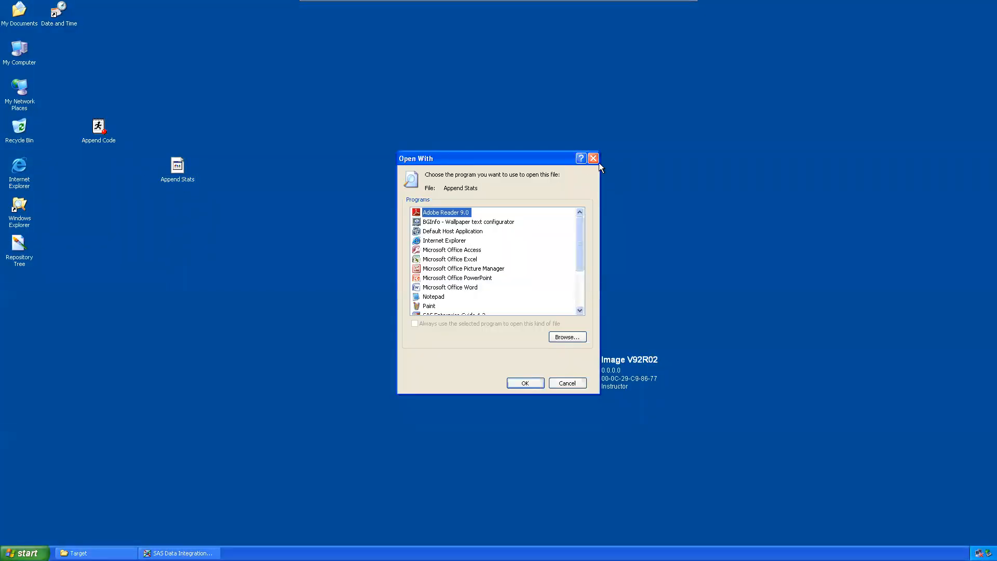
click(594, 159)
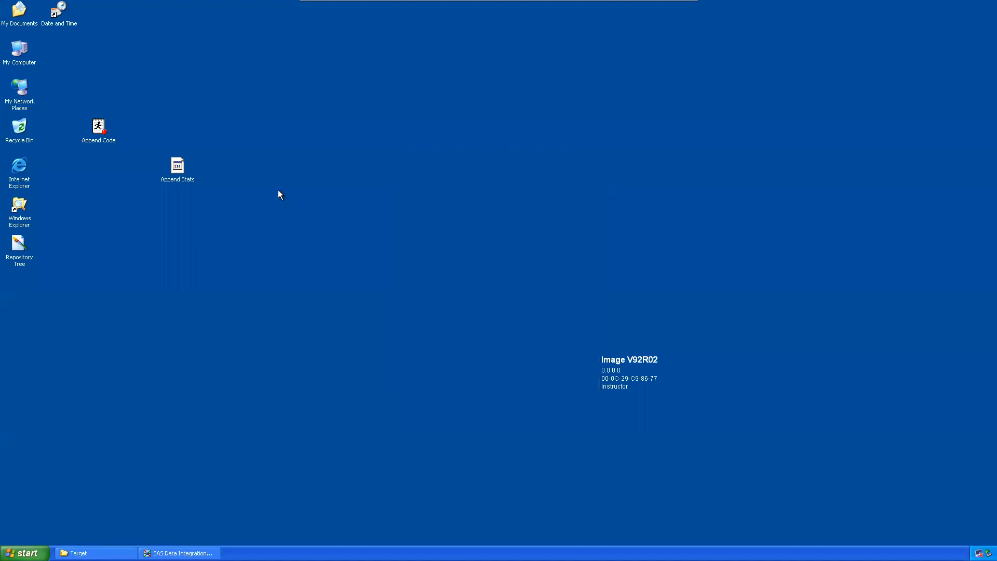
Step: Rename the Append Stats file on the desktop as Append Stats.csv
click(196, 179)
key(Return)
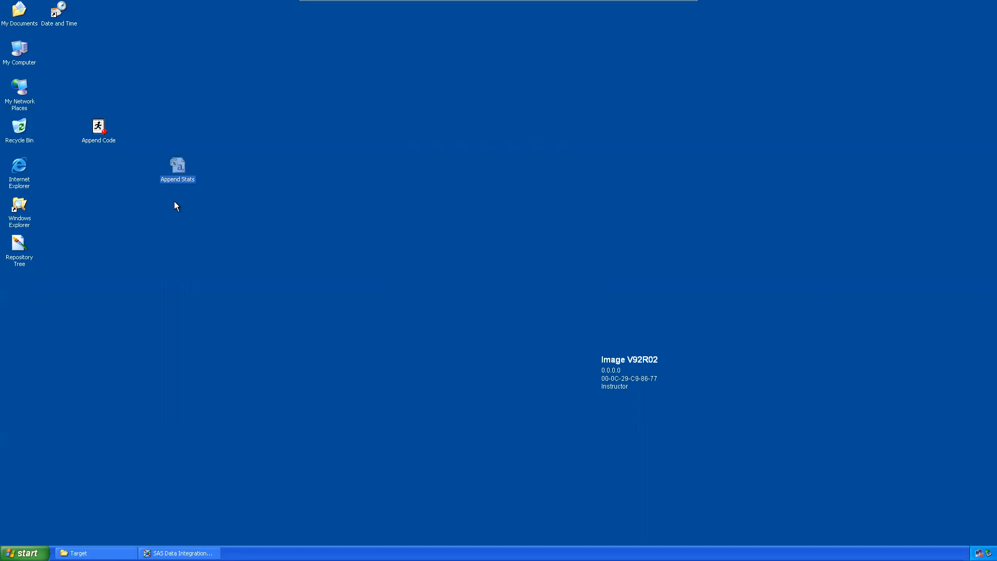
click(299, 250)
Step: View Append Stats.csv in Excel with wider columns, and close it without saving the changes
double_click(179, 163)
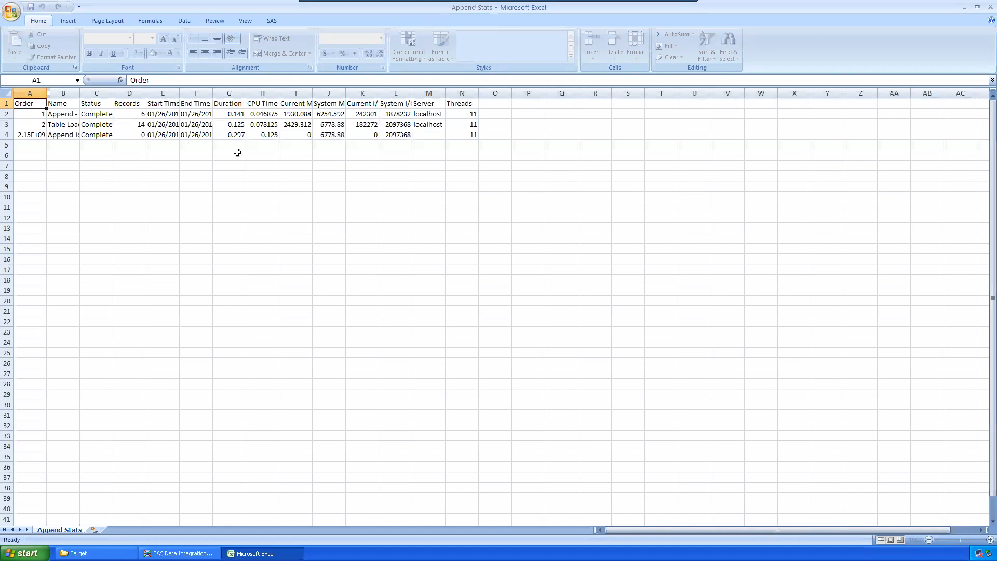
double_click(47, 93)
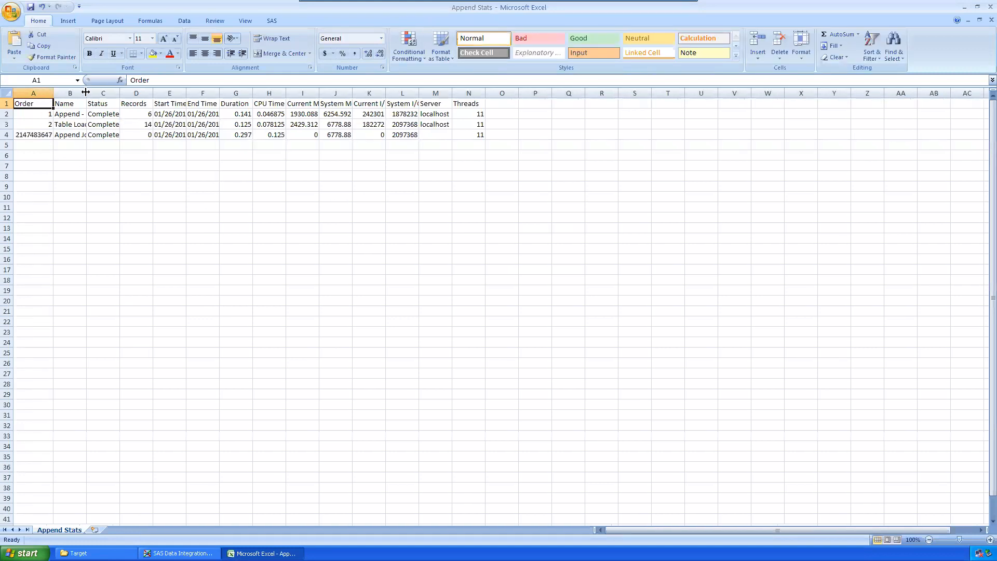
drag(86, 89, 311, 89)
click(660, 144)
scroll(442, 186, down, 1)
scroll(438, 185, up, 1)
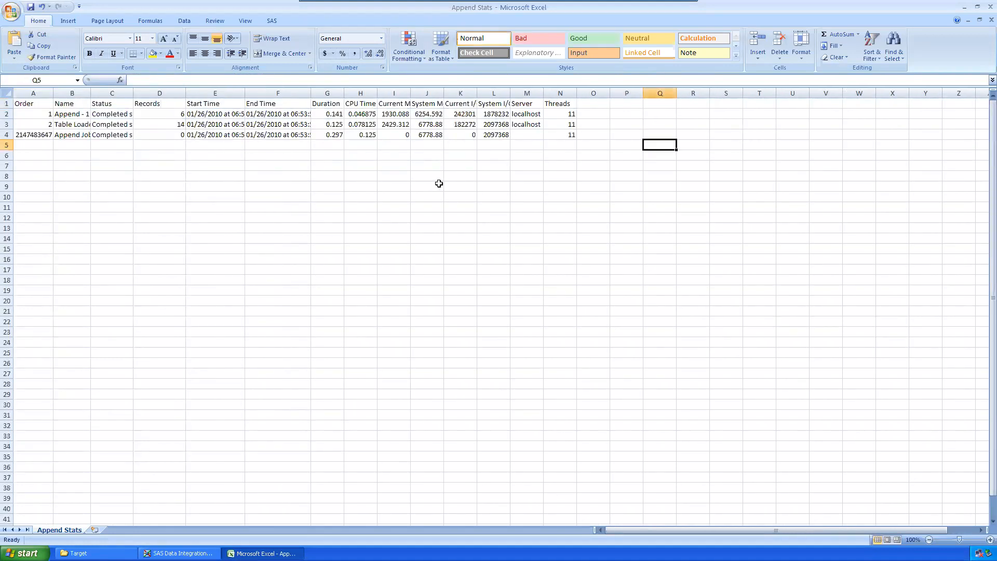
click(990, 7)
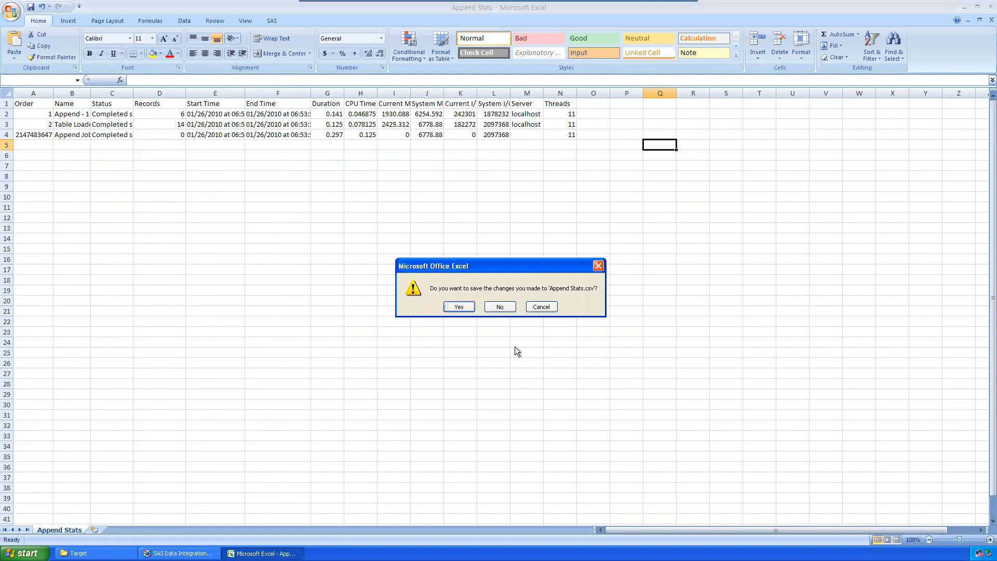
click(499, 307)
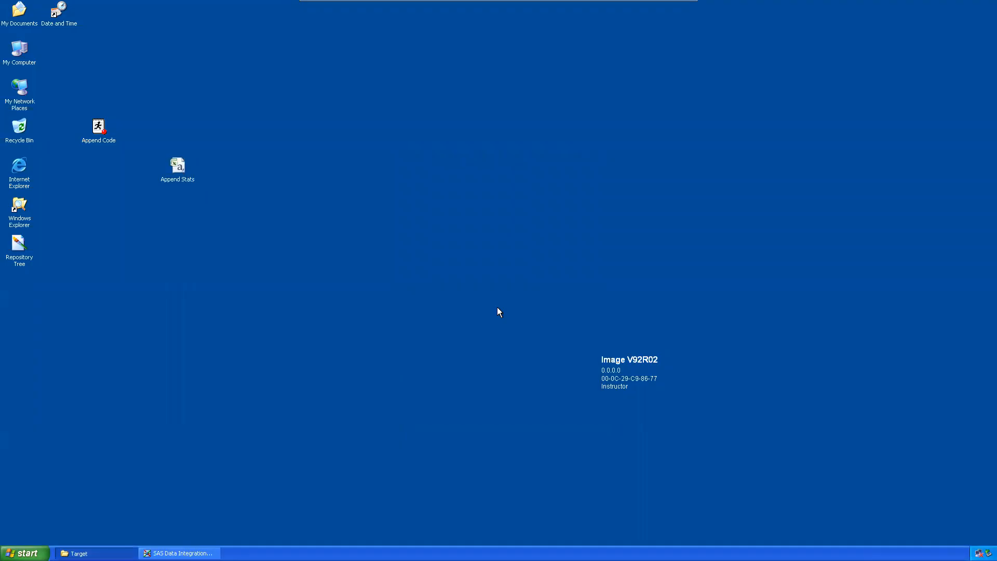
Step: Place the Append Stats file below Append Code on the desktop and switch back to SAS Data Integration Studio
drag(178, 172, 91, 171)
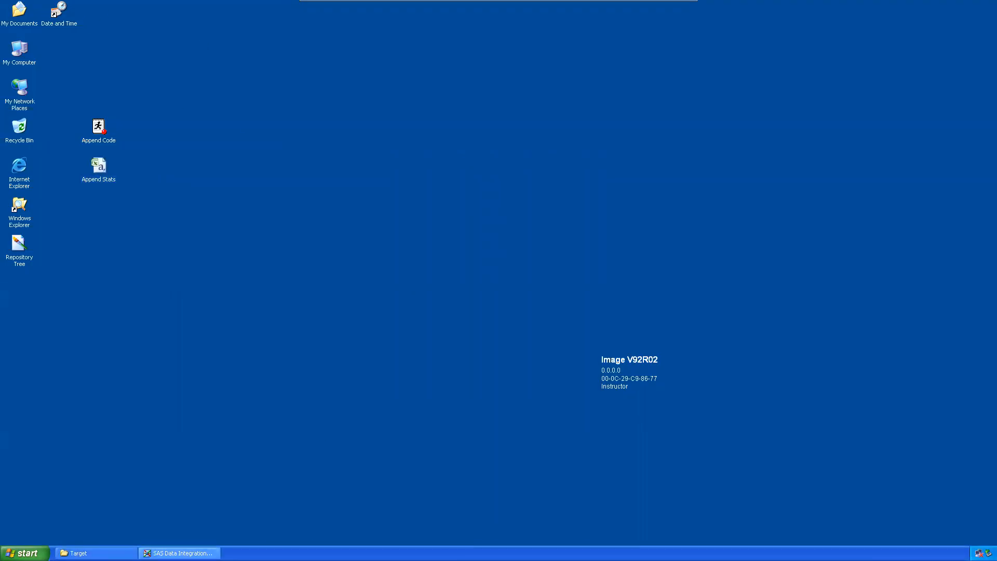
click(179, 553)
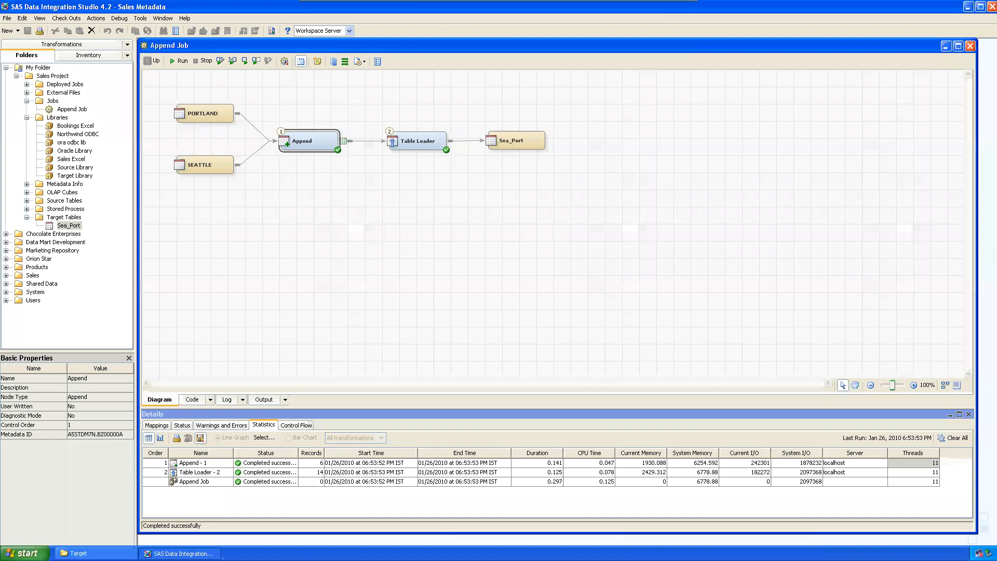
Step: Show the Append Job's control flow and enlarge the details area beneath the diagram
click(294, 425)
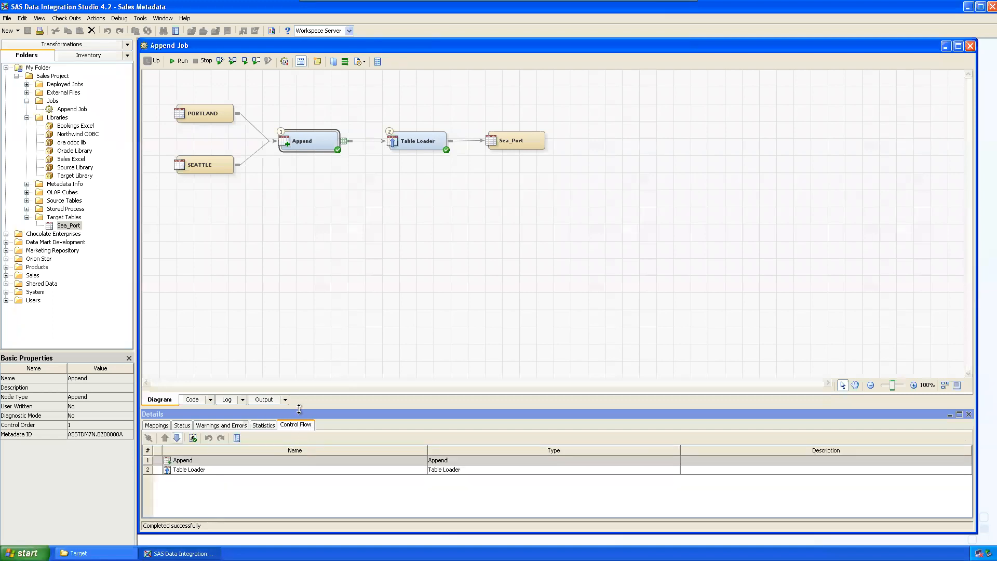
drag(299, 410, 334, 317)
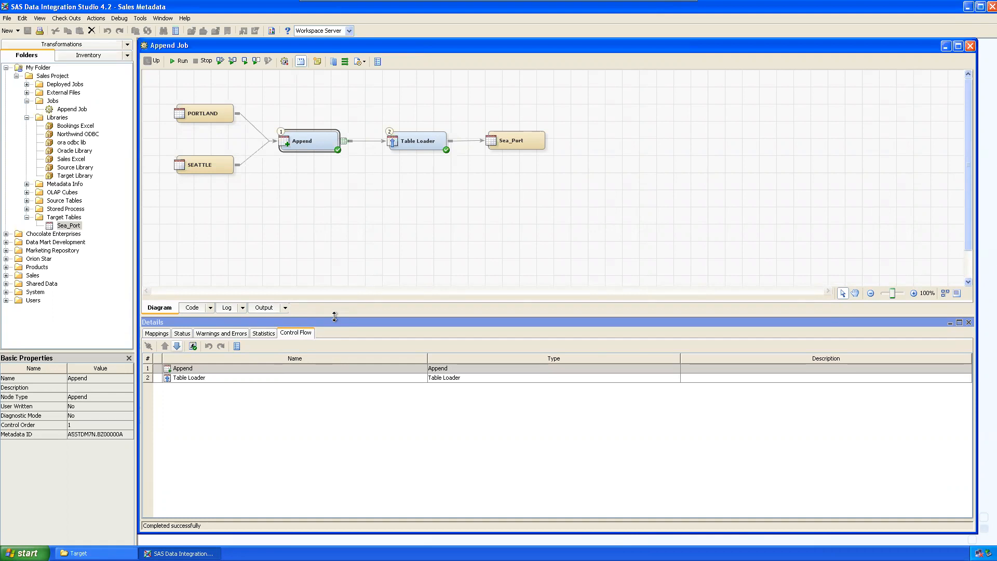
drag(335, 316, 334, 320)
click(410, 220)
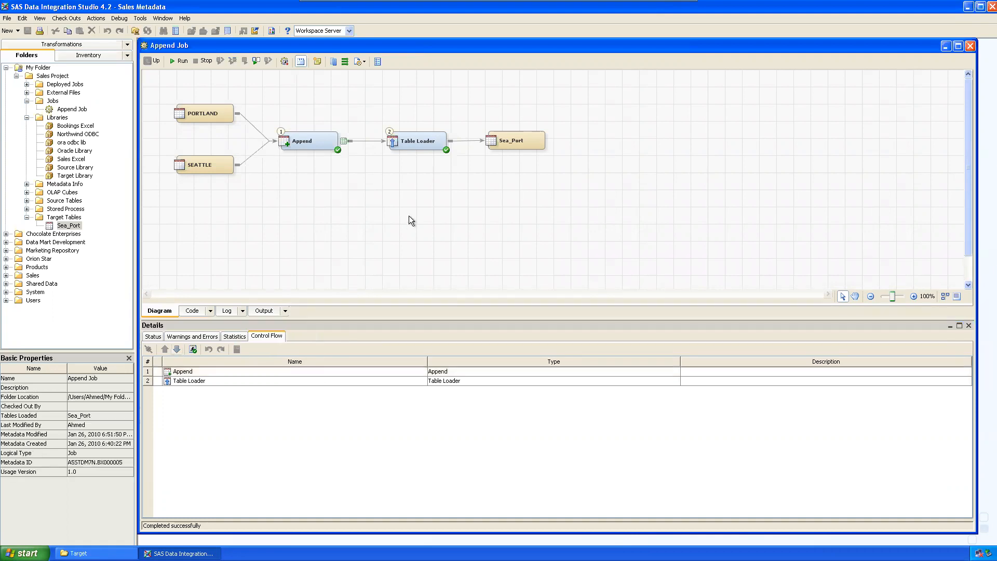
Step: Trace the job's flow in the diagram through the PORTLAND and SEATTLE tables to the Append transformation
click(206, 111)
click(200, 166)
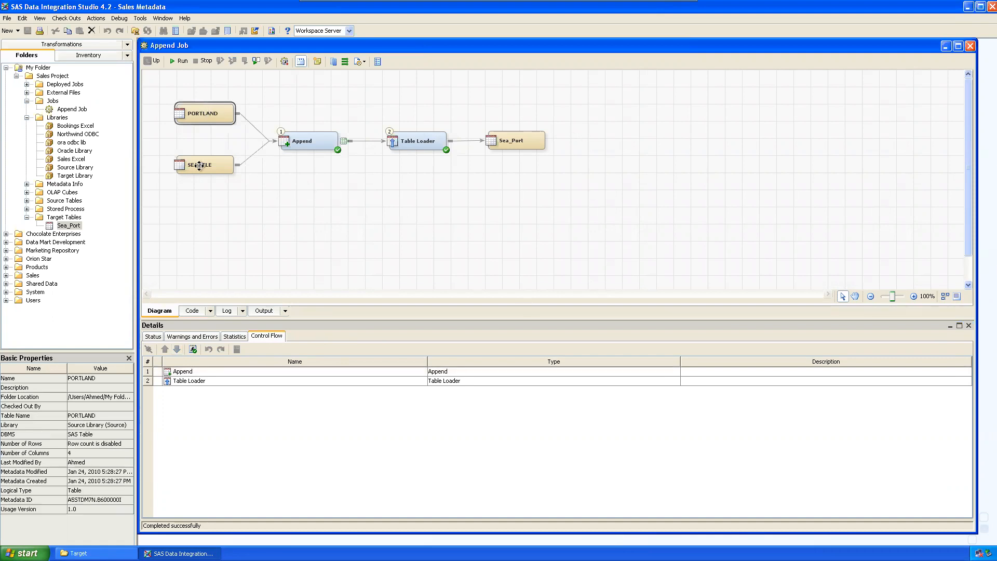
click(303, 139)
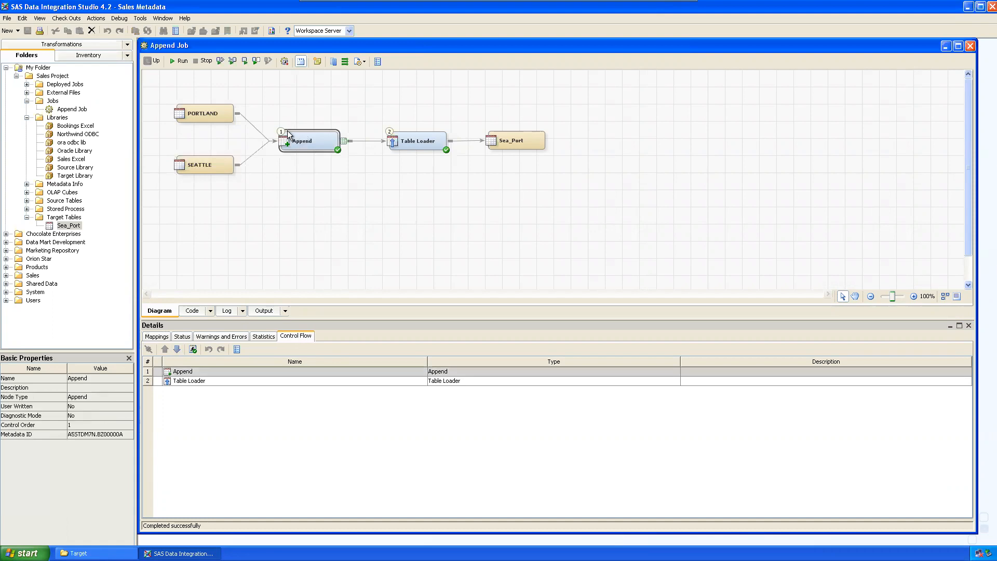
Step: Compare the Append and Table Loader entries in the control flow with their nodes in the diagram, through to Sea_Port
click(206, 372)
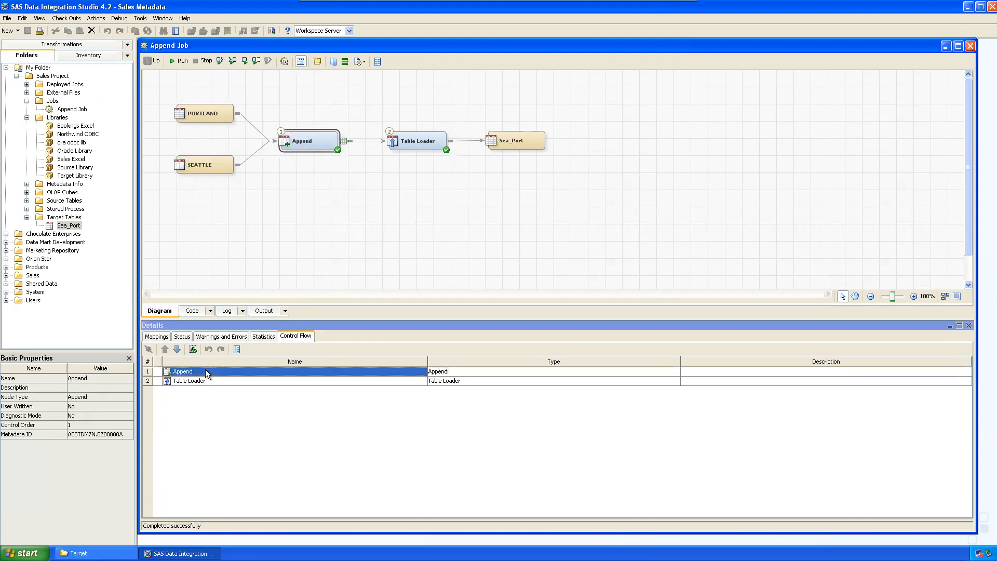
click(319, 140)
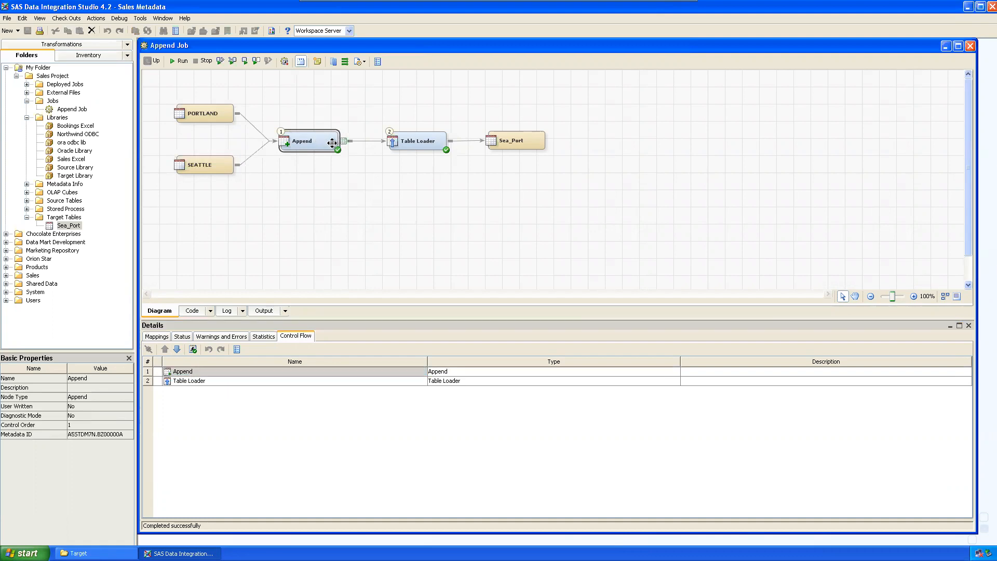
click(429, 141)
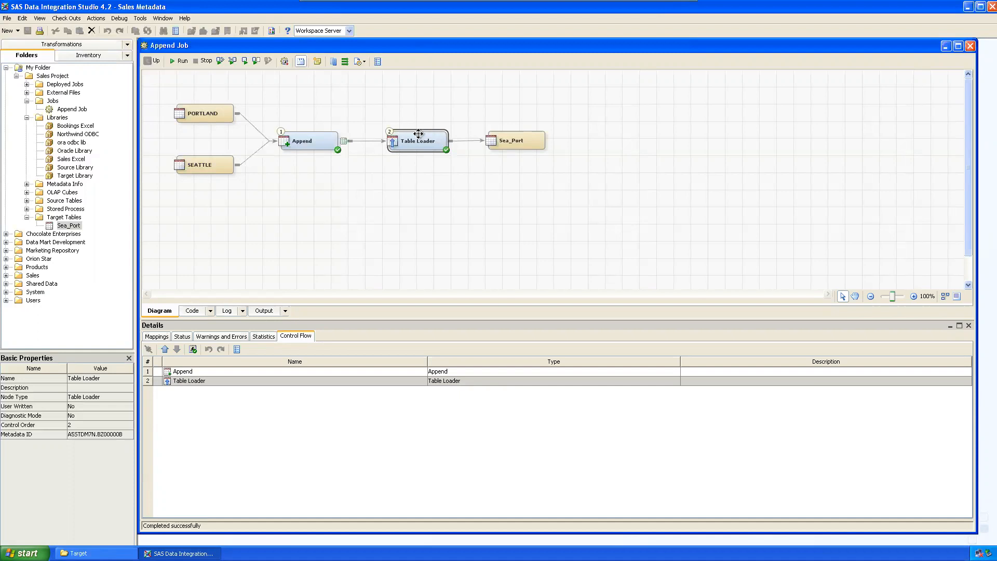
drag(510, 141, 521, 141)
click(578, 169)
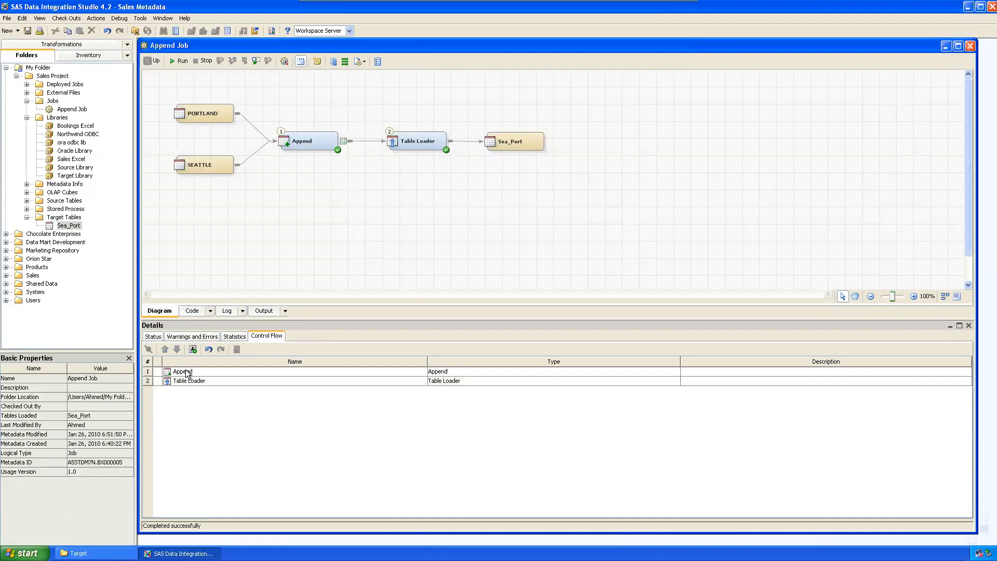
Step: Try placing Append after Table Loader in the control flow, compare that order with the diagram, and restore Append to first place
mouse_move(188, 375)
mouse_down()
mouse_move(182, 384)
mouse_move(192, 385)
mouse_up()
click(359, 227)
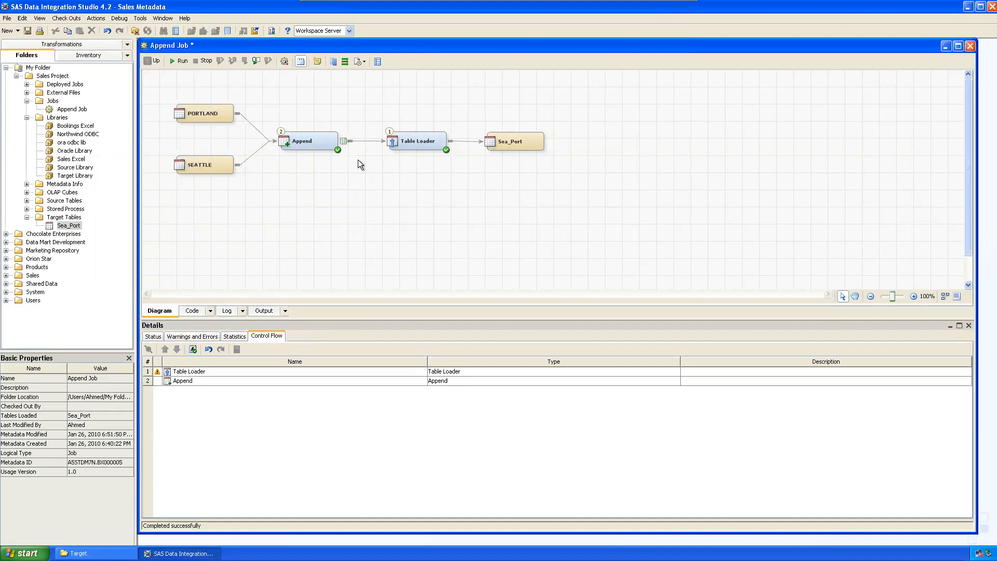
click(346, 139)
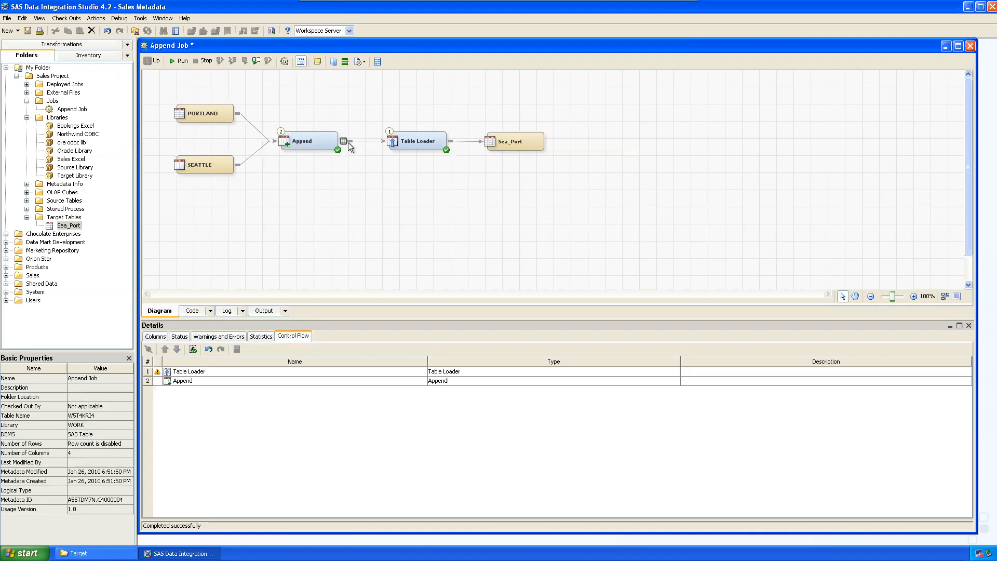
click(210, 123)
click(213, 163)
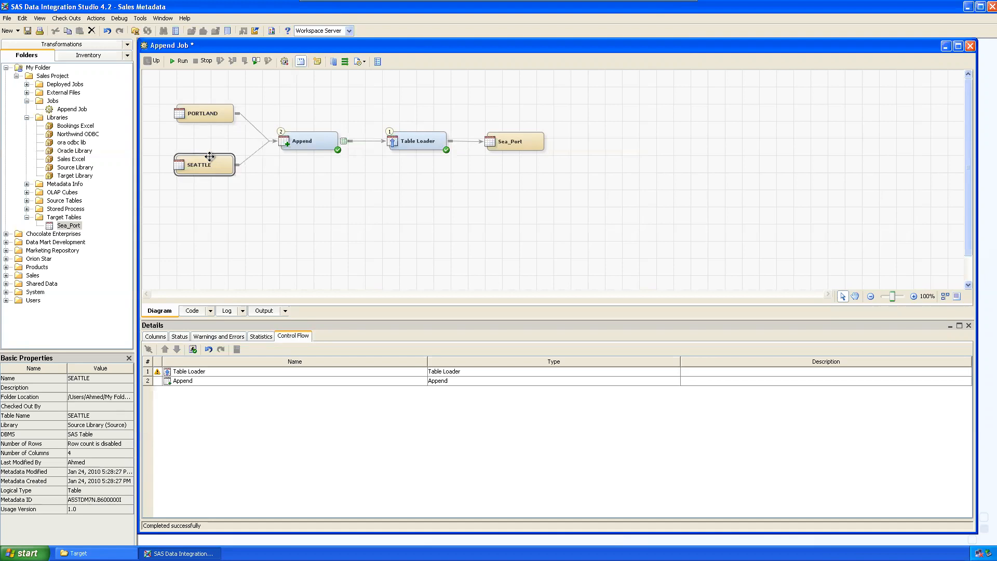
click(315, 140)
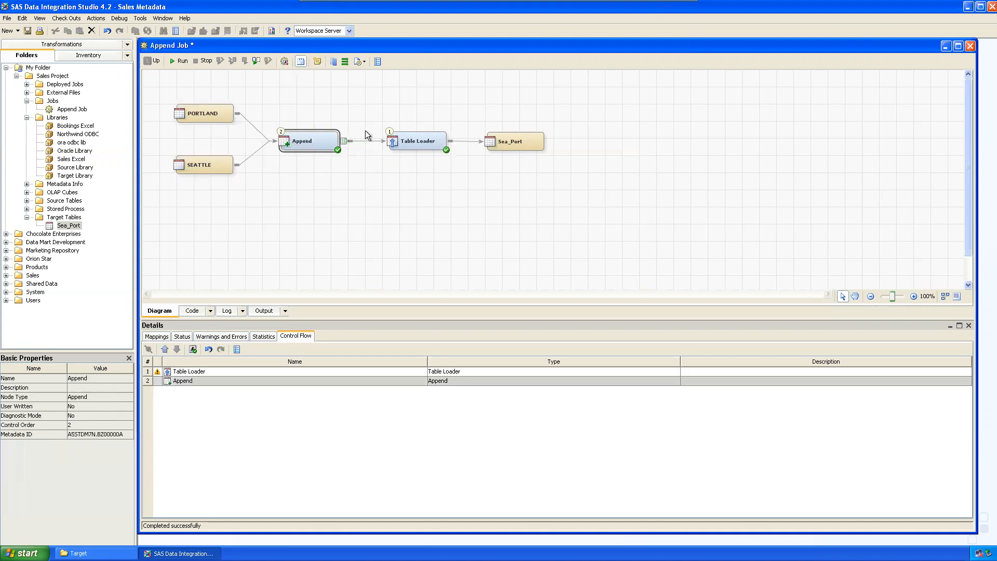
click(376, 183)
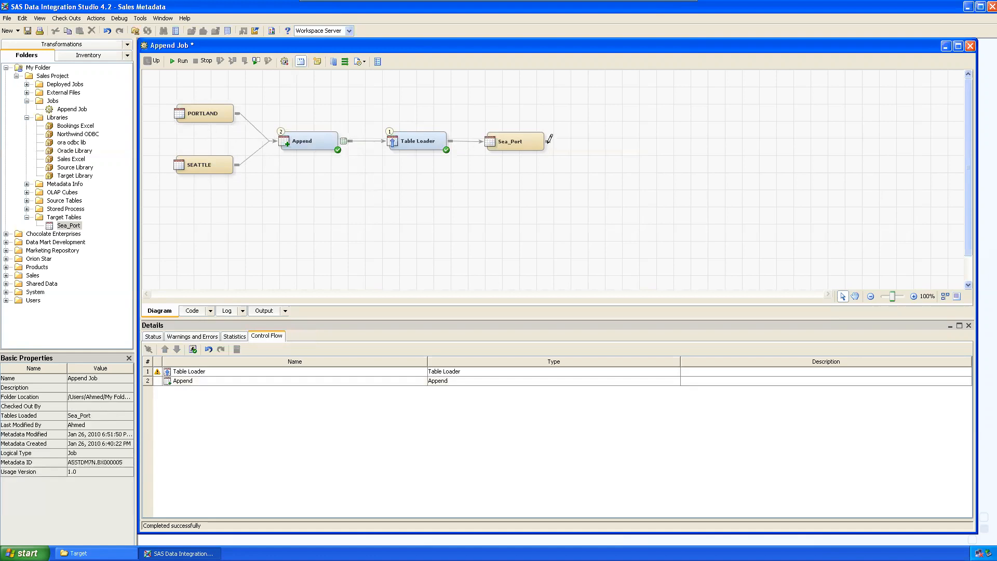
click(158, 382)
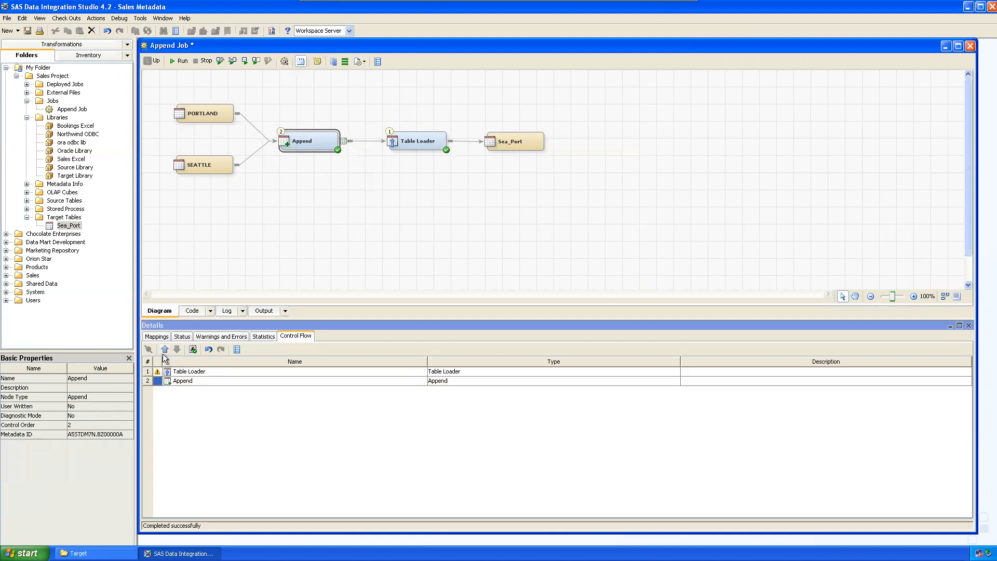
click(164, 349)
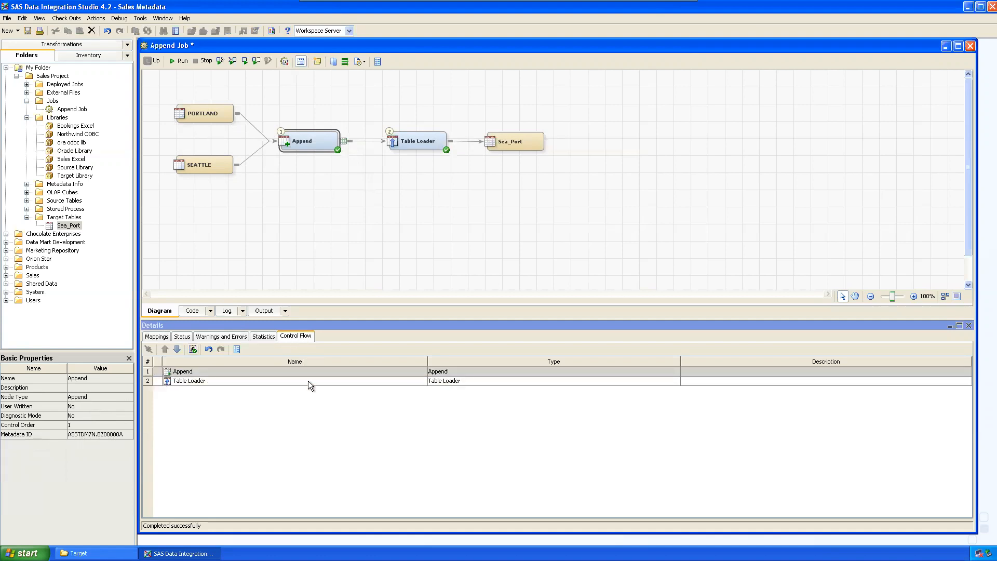
Step: Shrink the details area beneath the diagram and close the Append Job, saving its changes
drag(449, 333, 455, 419)
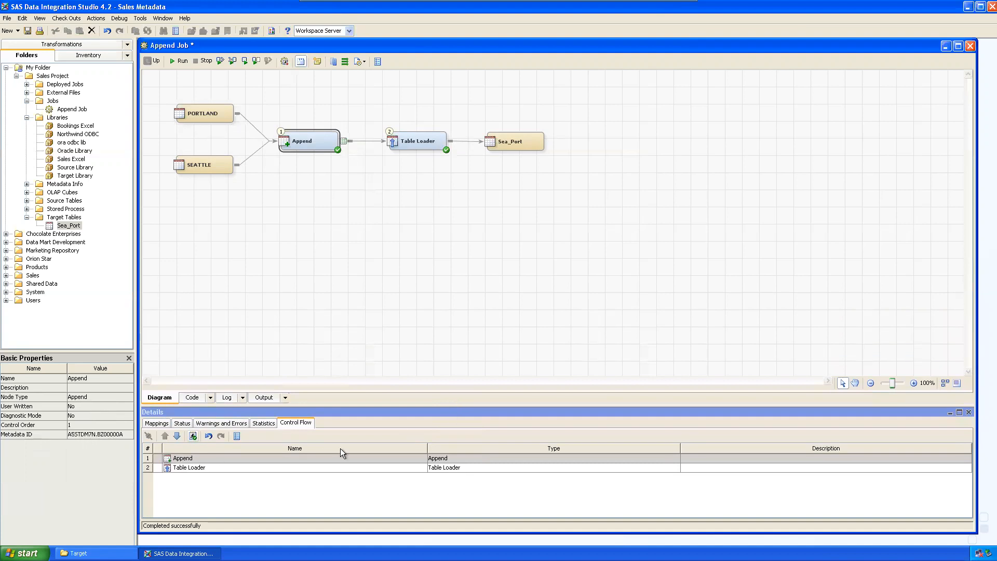
click(404, 274)
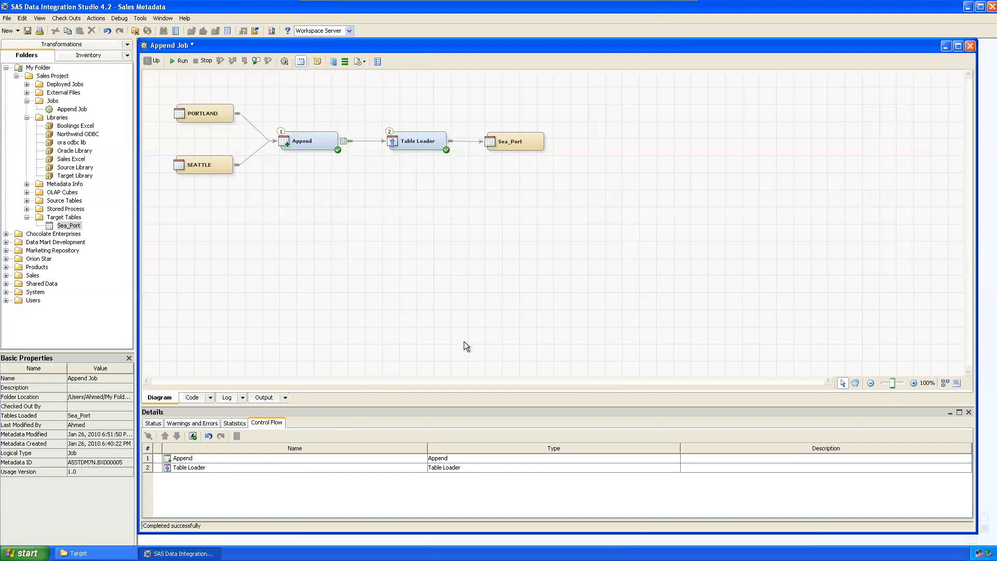
click(970, 46)
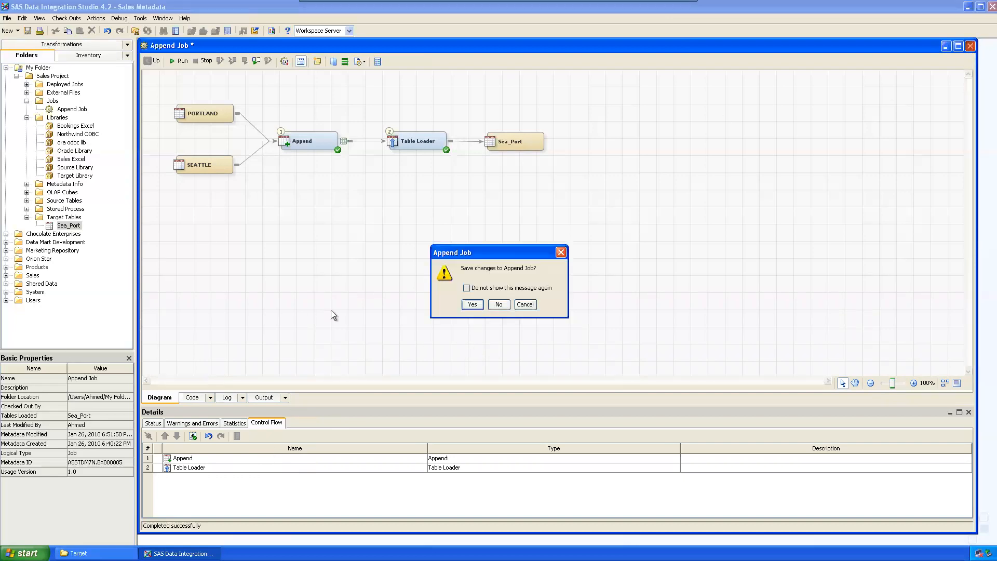
click(469, 307)
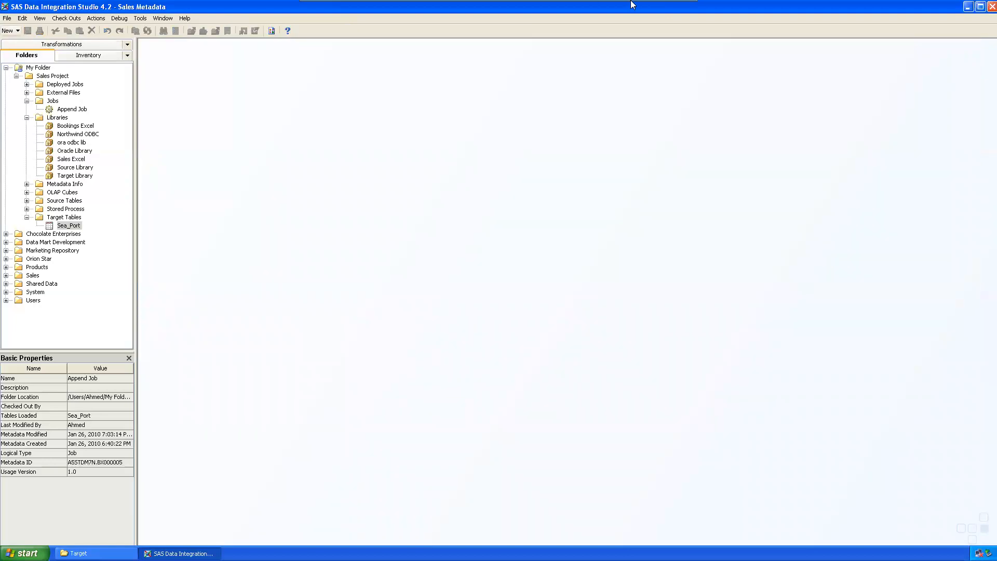
Step: Switch to the SAS DI Tasks document in Word and review the Task 1 Append Job and Task 2 SQL Joins entries
click(670, 7)
click(483, 303)
drag(339, 301, 176, 246)
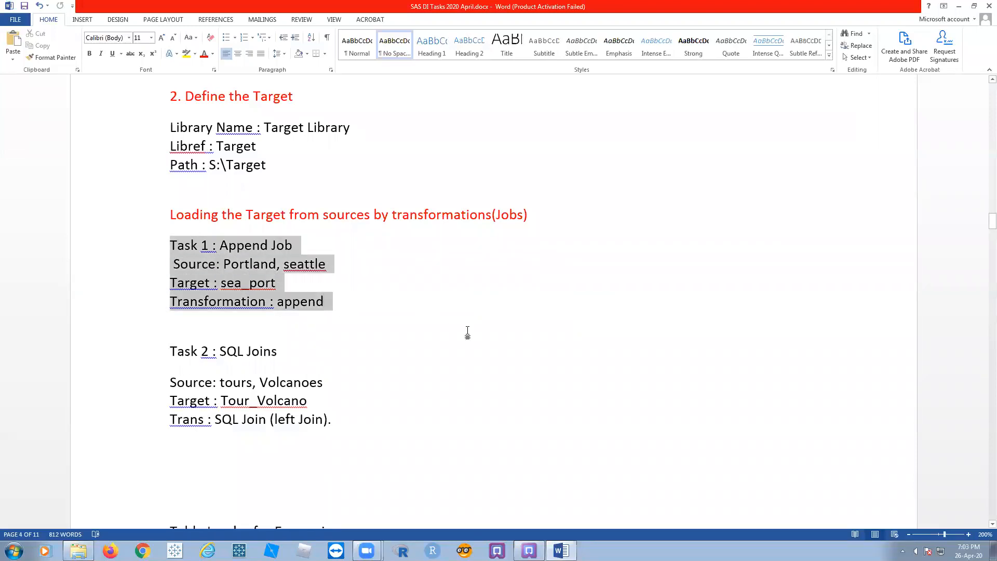
click(492, 330)
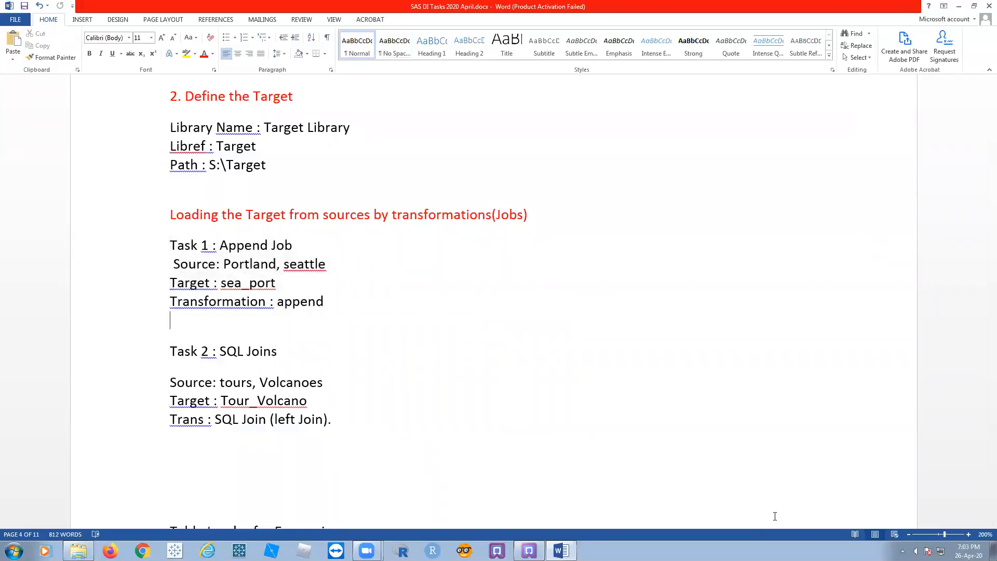
drag(261, 355, 149, 356)
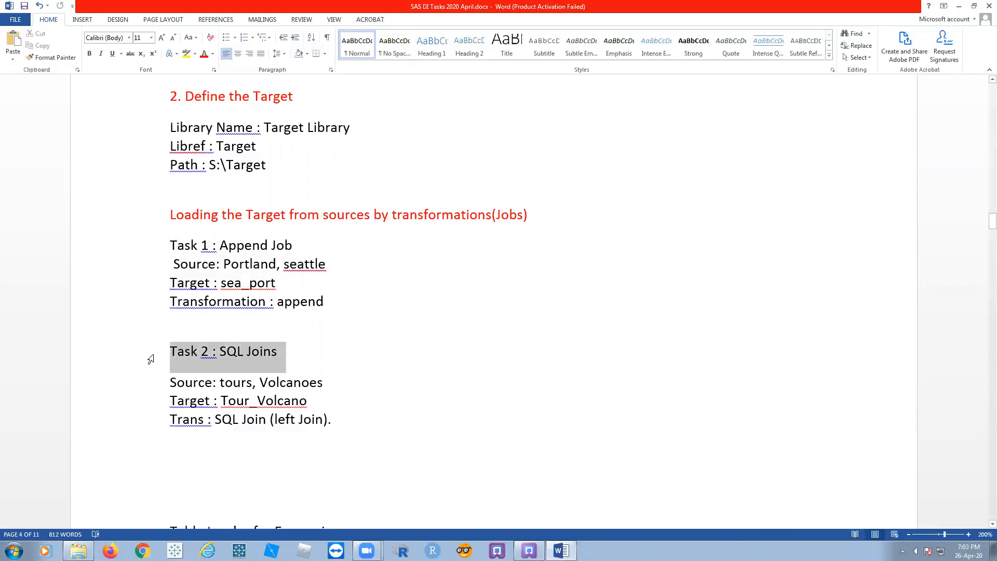
click(535, 382)
Step: Remove the surplus blank lines above "Table Loader for Expressions" and between it and the "Task 3 : Creating Reports" heading
scroll(521, 388, down, 3)
scroll(492, 334, down, 1)
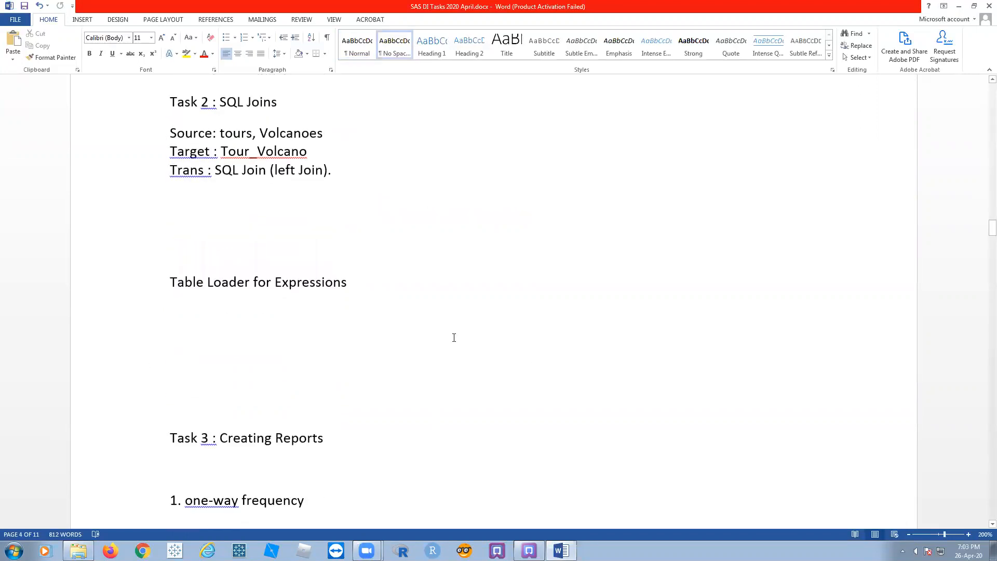
key(Delete)
drag(227, 348, 198, 280)
drag(198, 338, 161, 307)
key(Delete)
key(Delete)
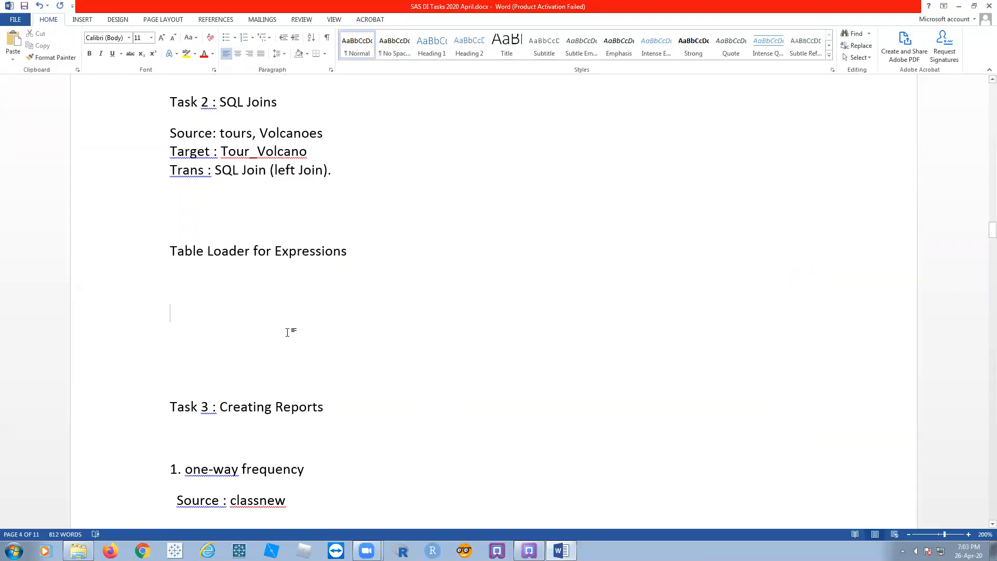
key(BackSpace)
click(396, 220)
Step: Review the source tables, target and left join transformation specified for Task 2 : SQL Joins
scroll(410, 260, up, 3)
drag(348, 314, 142, 269)
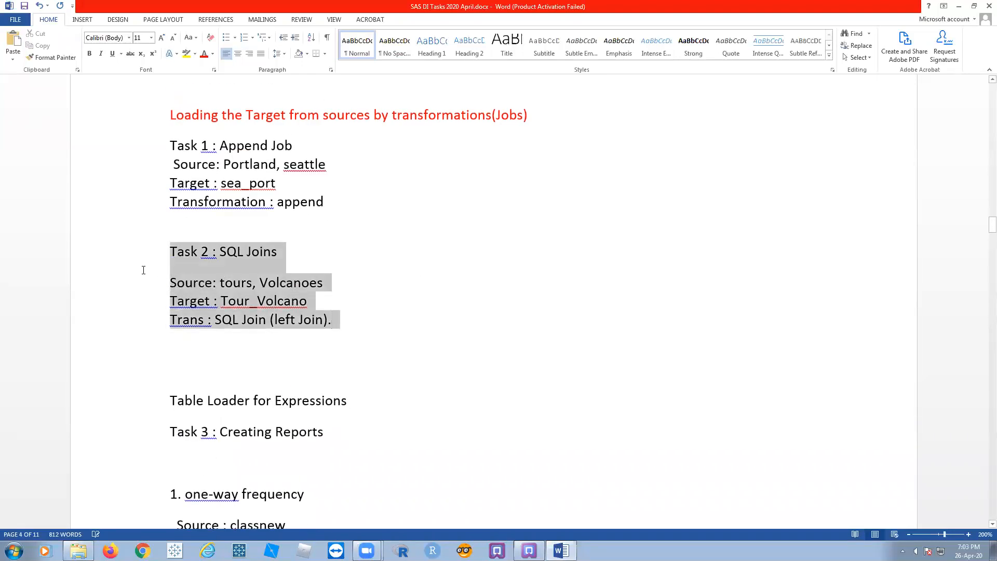
click(443, 313)
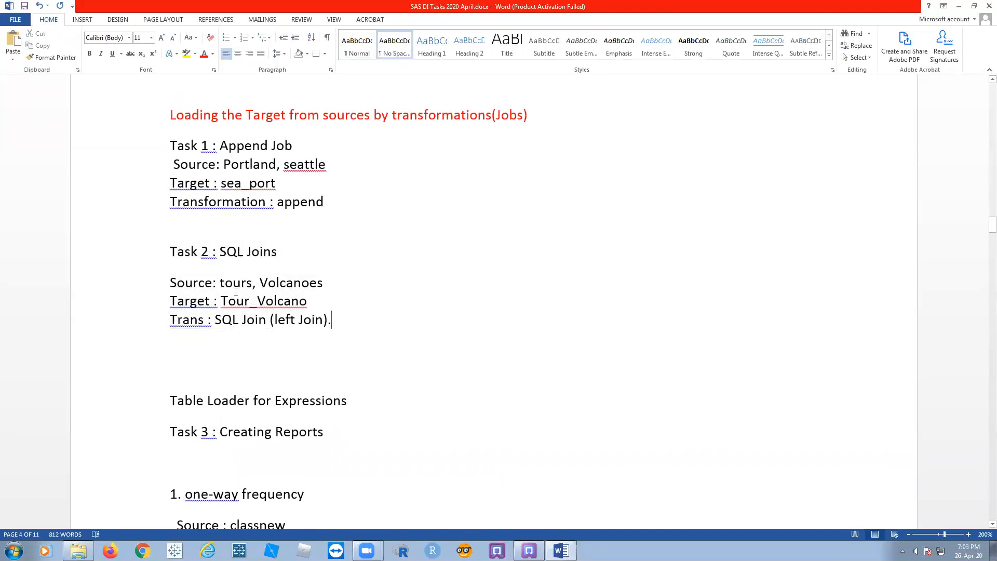
click(285, 282)
drag(215, 319, 323, 320)
click(372, 342)
Step: Make the "Task 2 : SQL Joins" heading bold and underlined
click(153, 252)
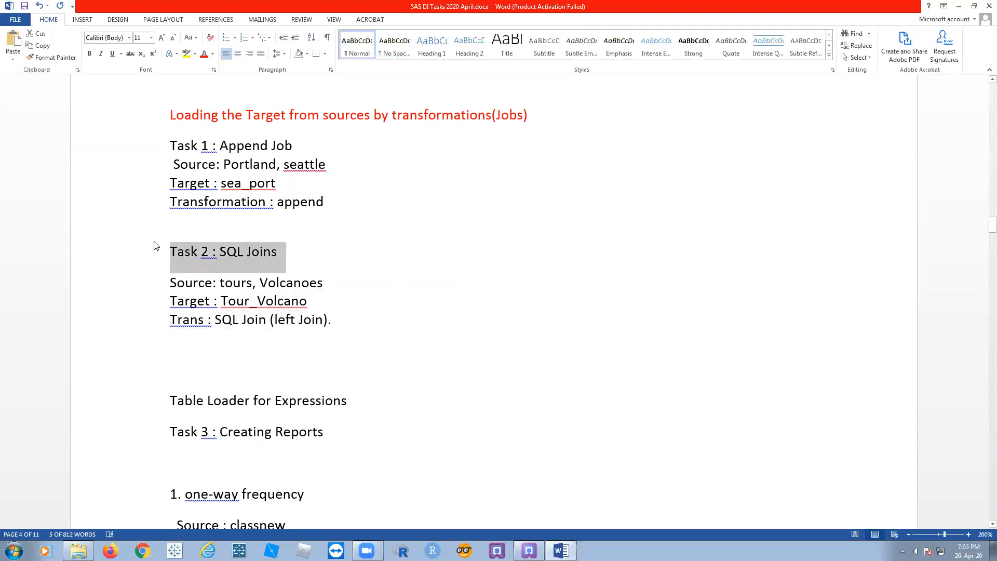
key(ctrl+u)
click(91, 54)
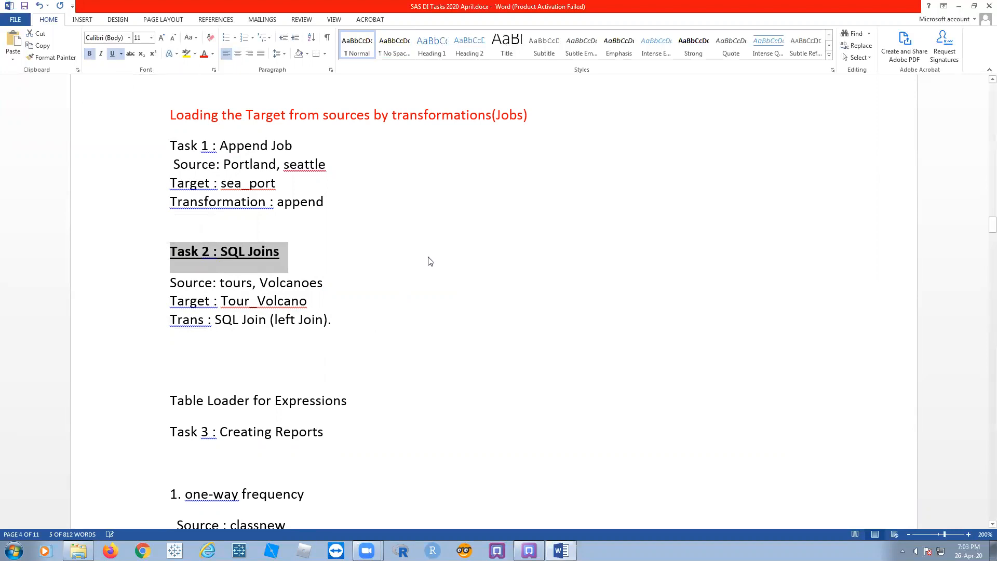
click(415, 253)
Step: Make the "Task 1 : Append Job" heading bold and underlined
drag(298, 151, 153, 147)
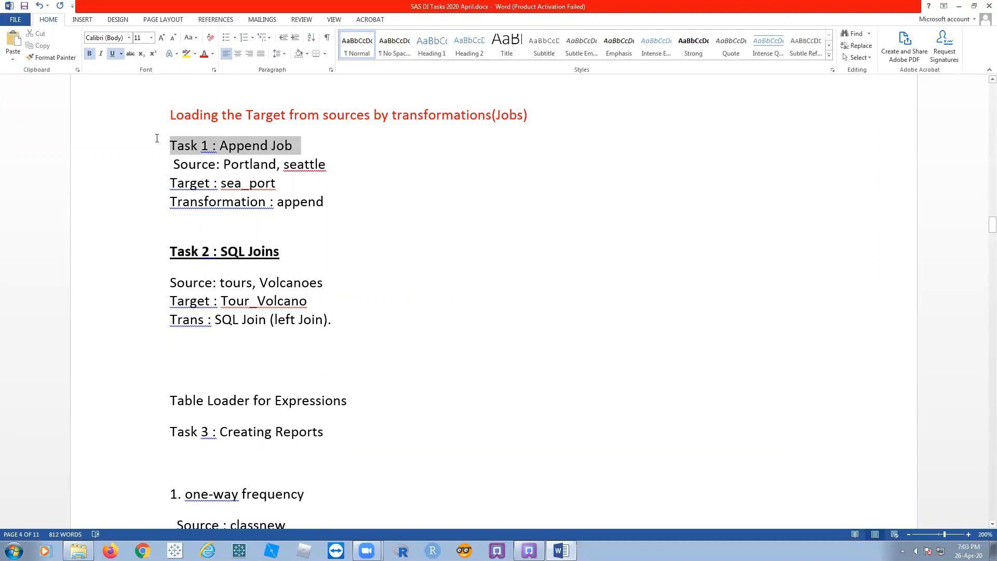
click(112, 54)
click(89, 54)
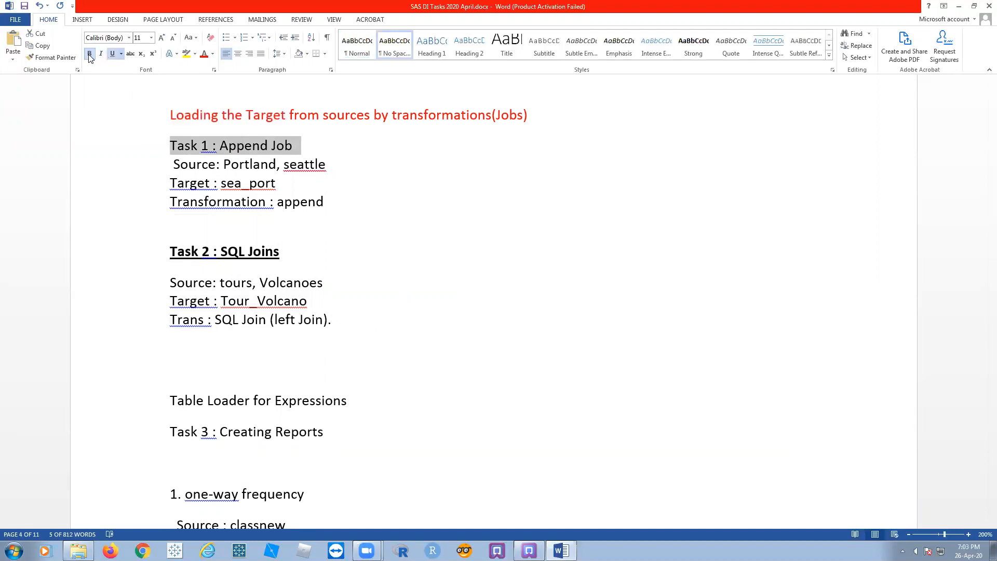
click(498, 222)
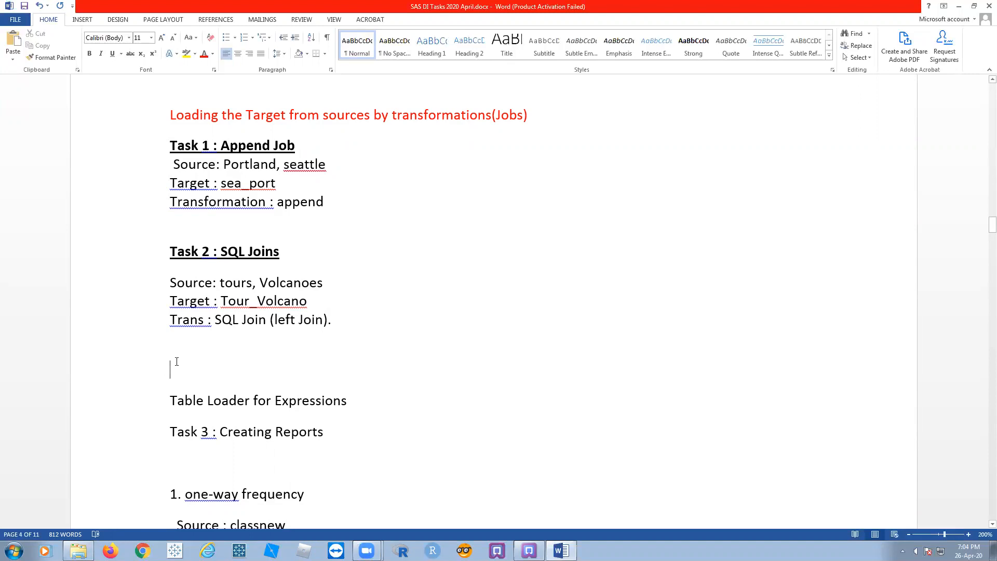
Step: Switch back to SAS Data Integration Studio and locate the TOURS and VOLCANOES tables in the Source Tables folder
drag(207, 235, 380, 346)
click(379, 346)
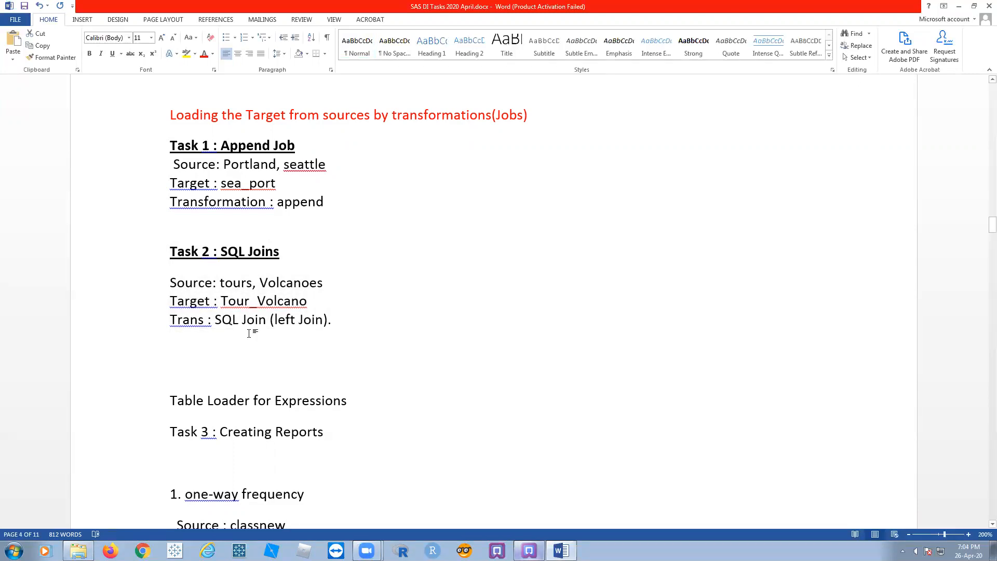
key(alt+Tab)
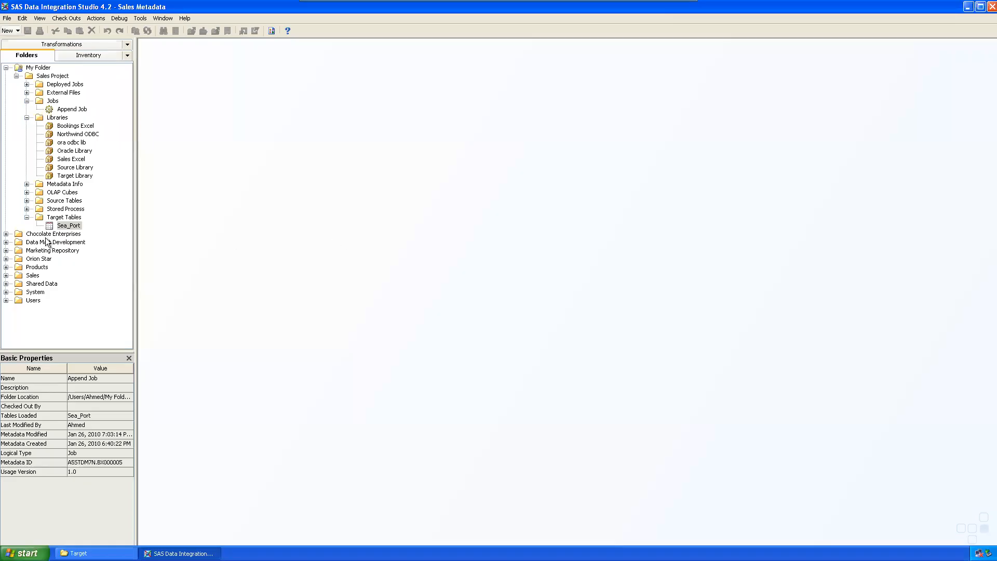
click(26, 200)
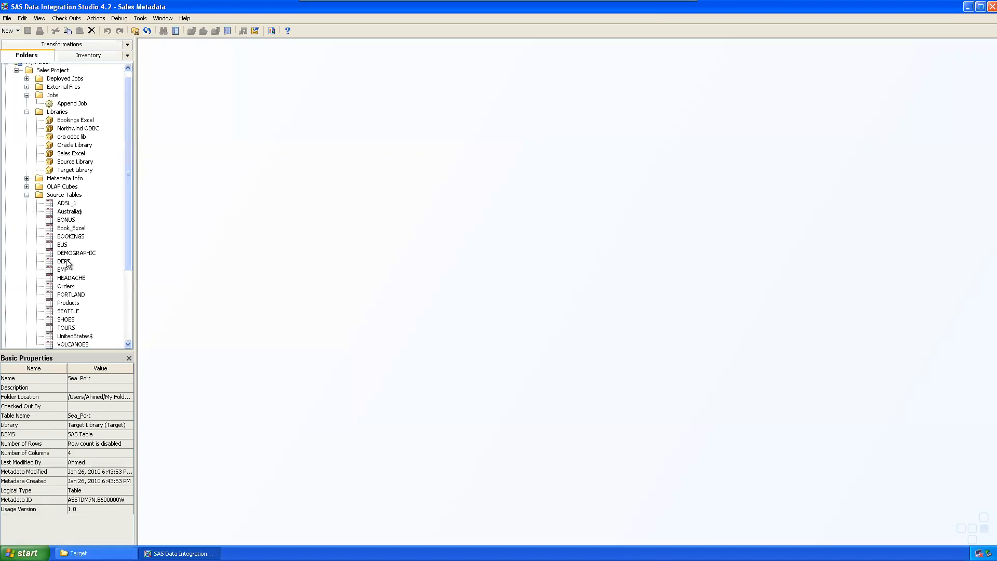
drag(124, 254, 132, 298)
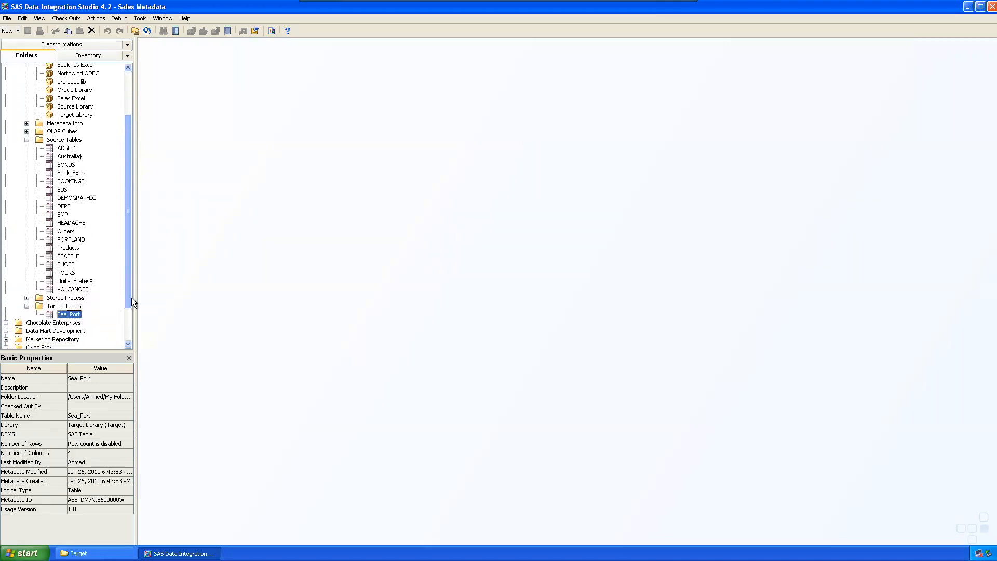
click(73, 281)
click(76, 289)
Step: Open the data of the TOURS source table and examine the details of the resulting warning
click(68, 272)
right_click(67, 273)
click(92, 289)
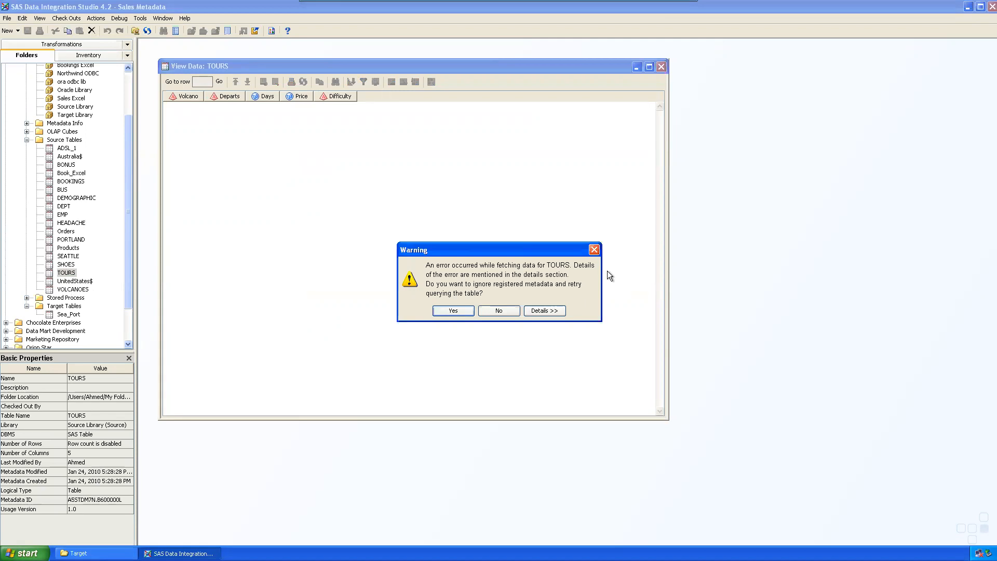
click(554, 312)
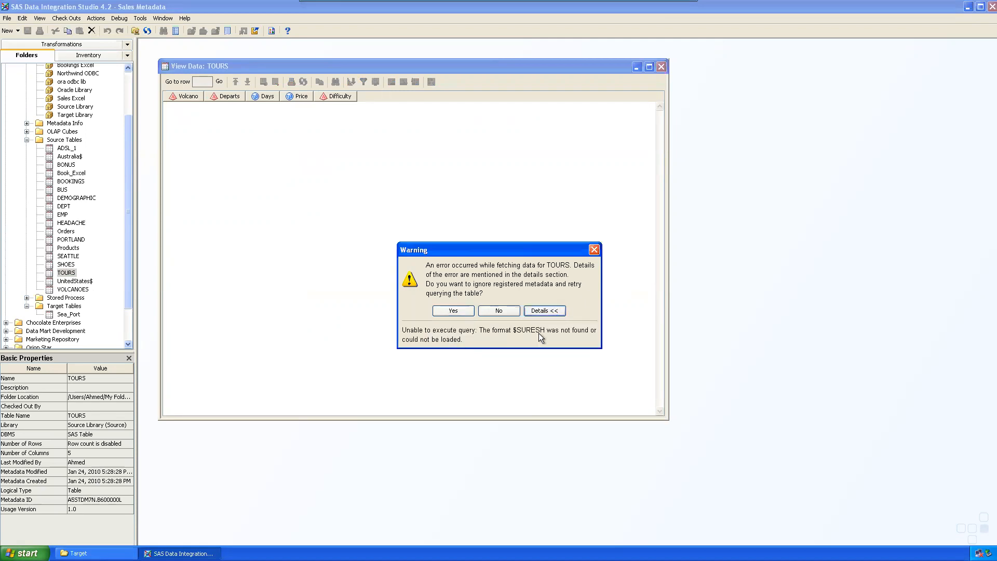
drag(476, 258, 398, 210)
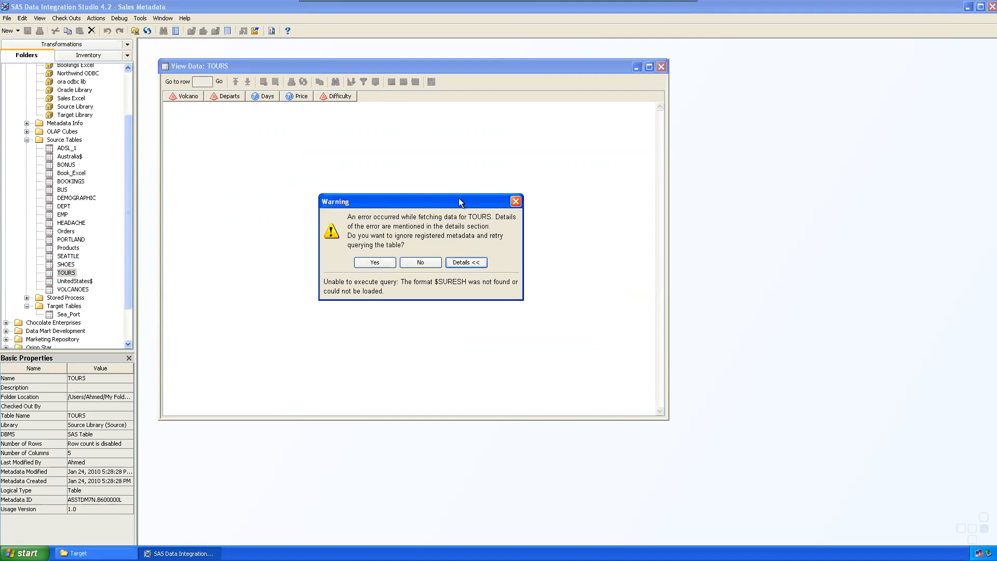
drag(458, 205, 452, 198)
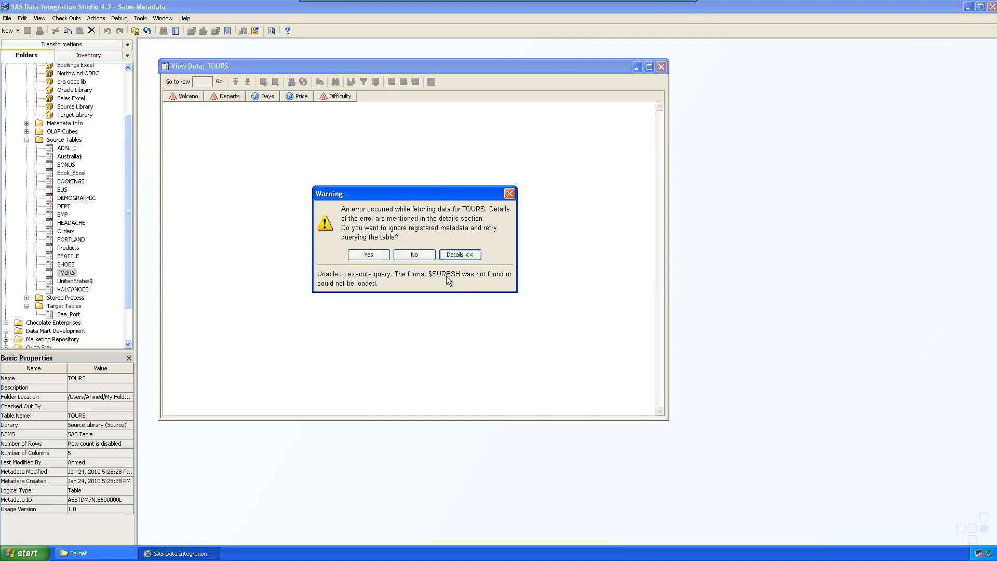
Step: Examine the format named in the TOURS warning details, then dismiss the messages and close the table's data view
drag(428, 274, 460, 275)
click(467, 281)
click(468, 283)
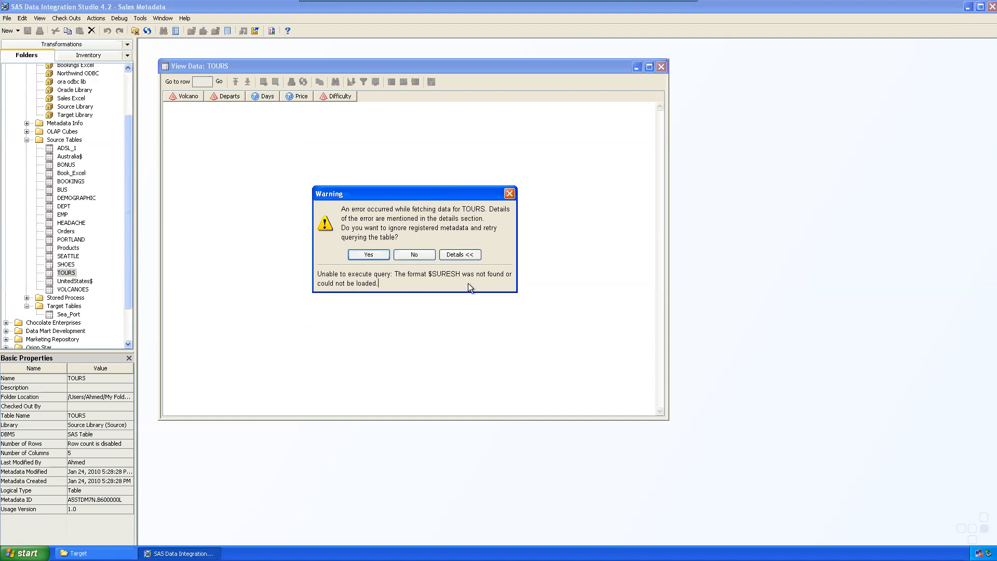
click(509, 194)
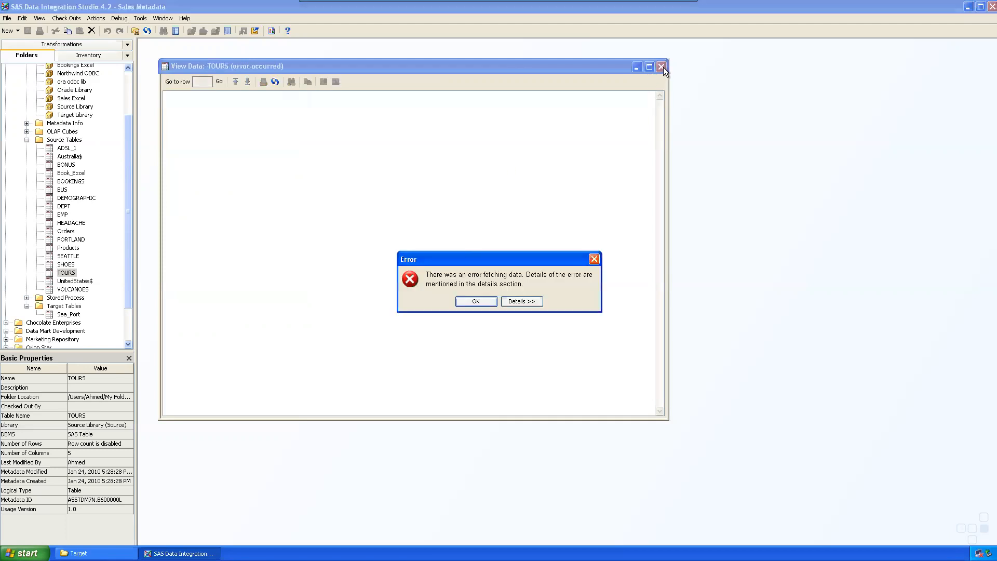
click(594, 258)
click(656, 67)
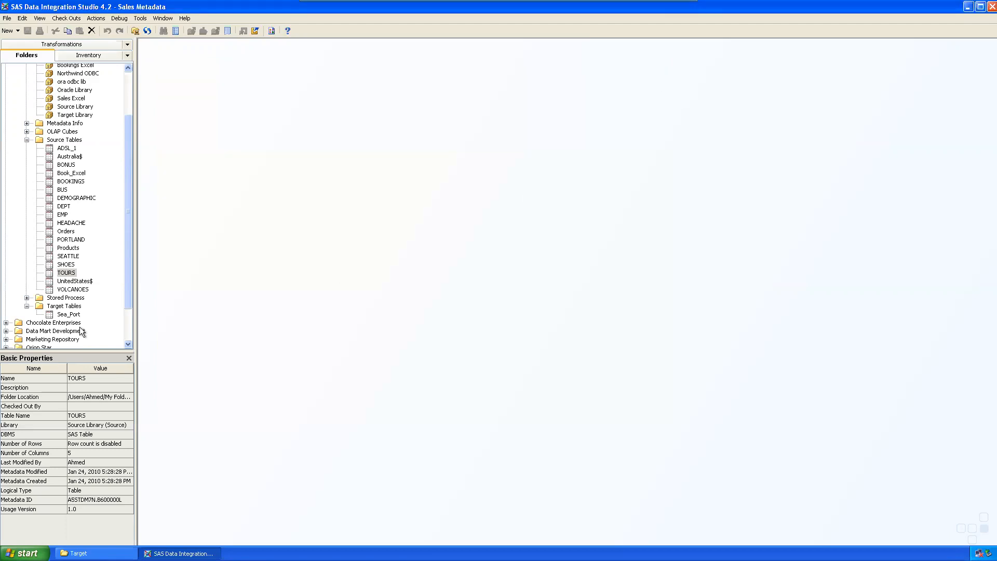
Step: Set the format of the Difficulty column in the TOURS table properties to (None) and accept the change
right_click(66, 273)
click(101, 279)
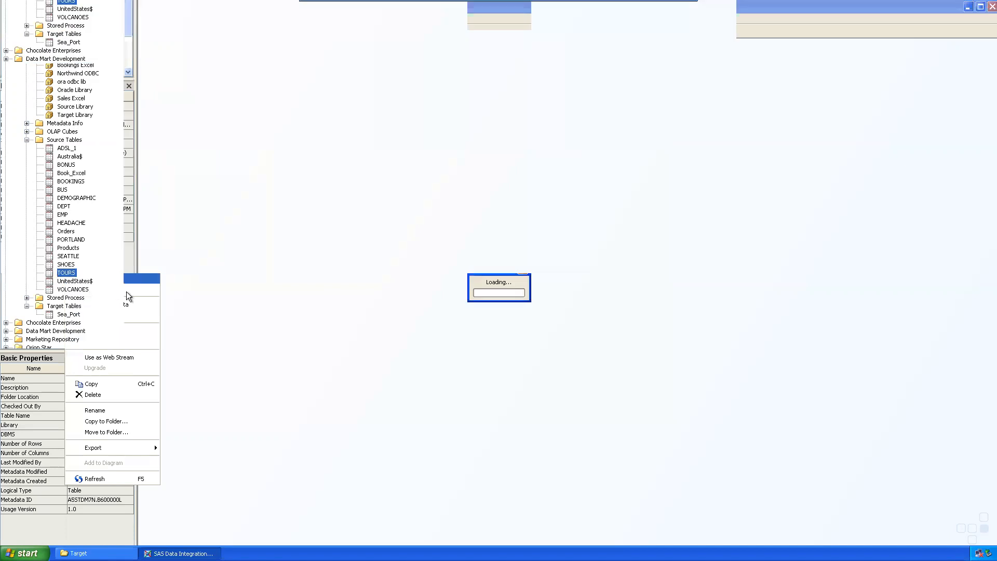
click(358, 136)
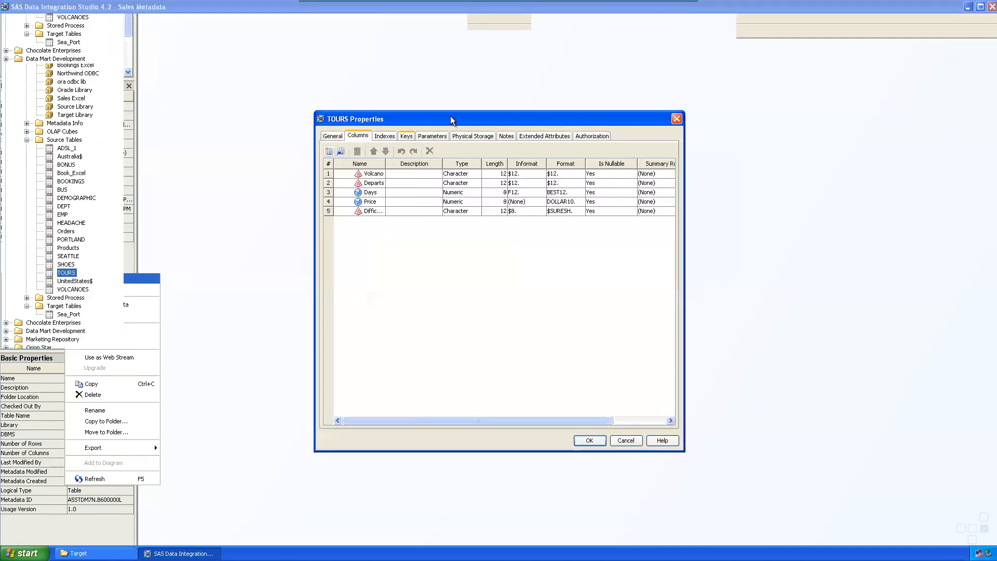
drag(451, 119, 399, 109)
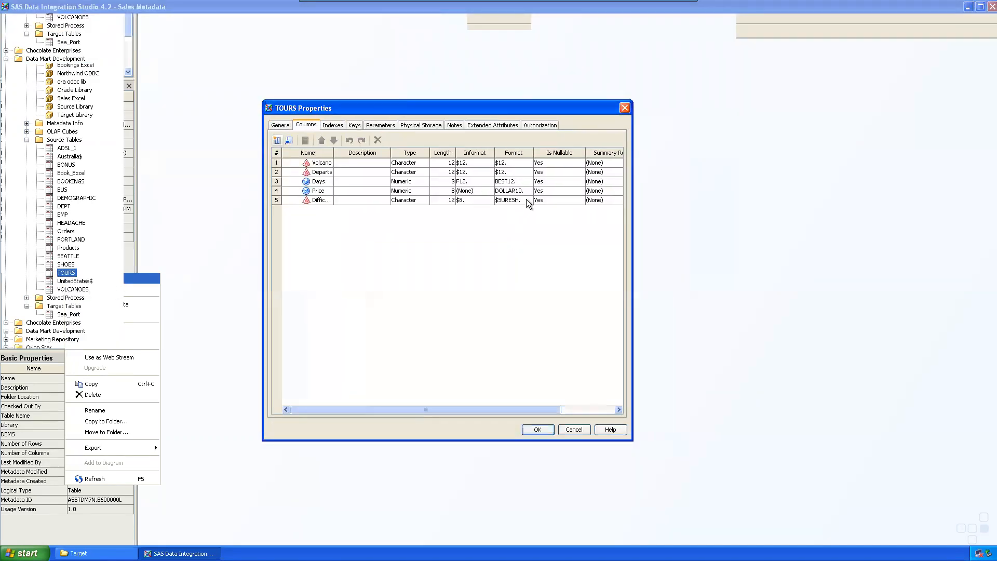
click(527, 202)
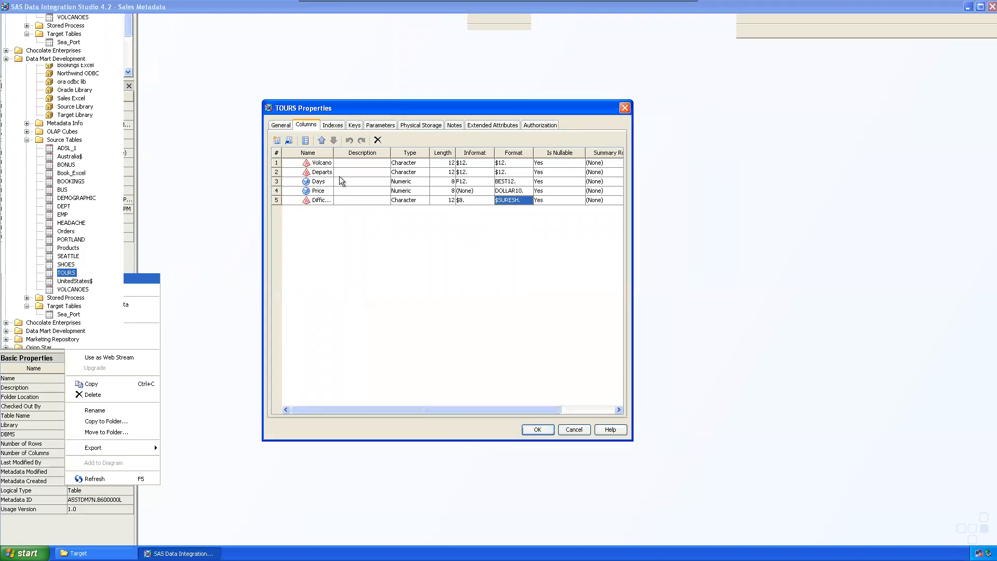
drag(333, 153, 369, 153)
click(564, 204)
click(564, 202)
click(557, 213)
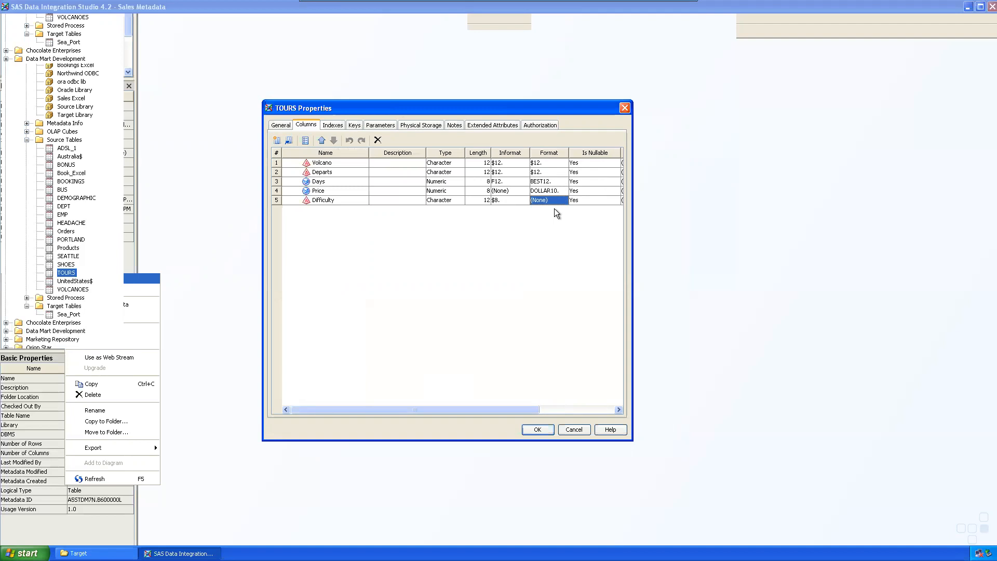
click(536, 430)
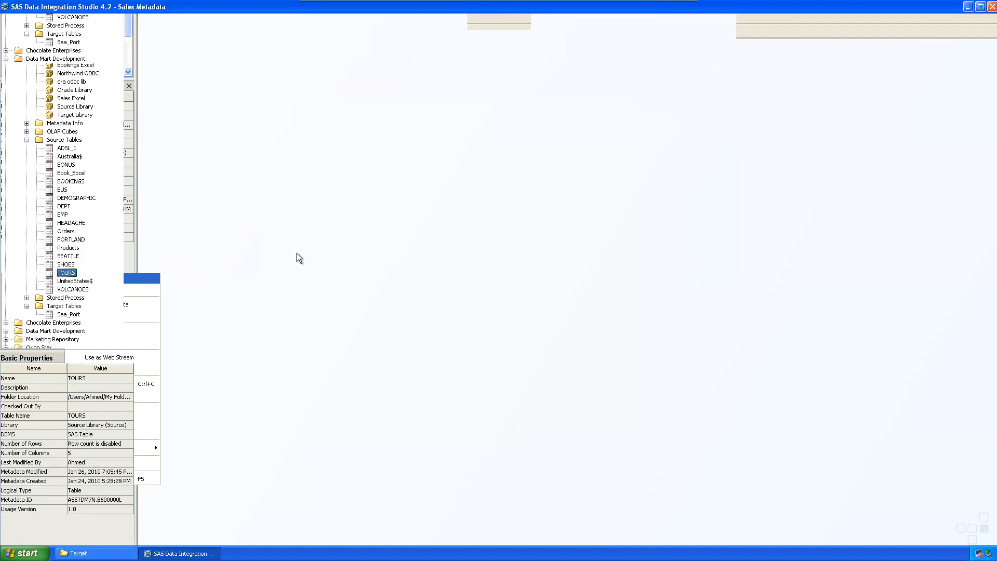
click(182, 553)
click(182, 553)
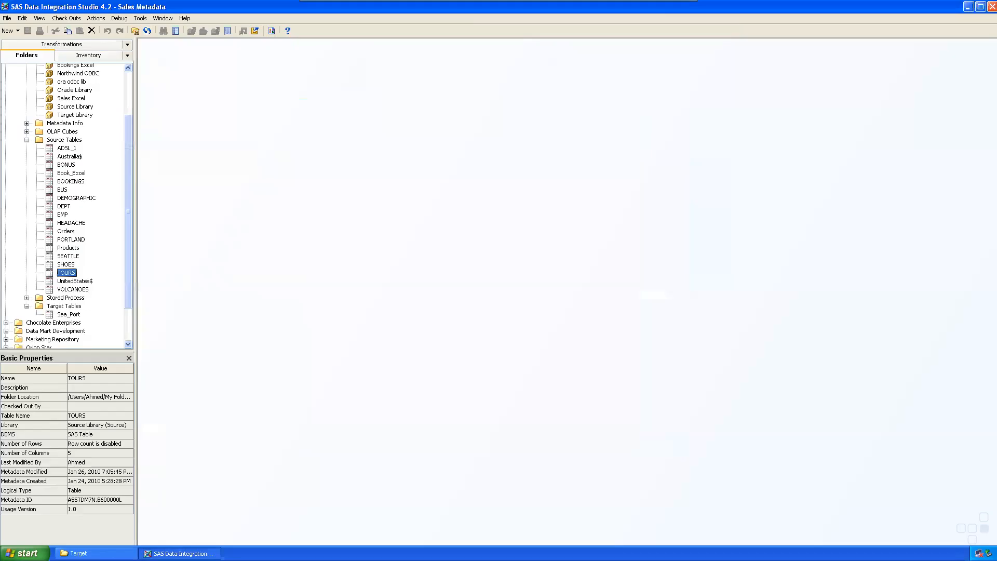
Step: Open the TOURS data again, examine the warning details, and close the data view
right_click(61, 272)
click(82, 284)
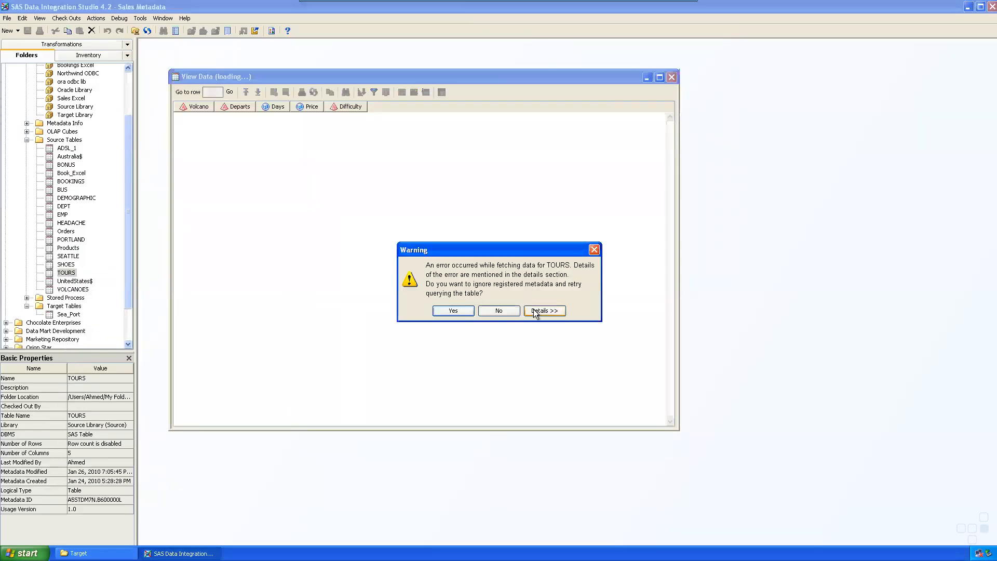
click(552, 310)
drag(512, 328, 557, 335)
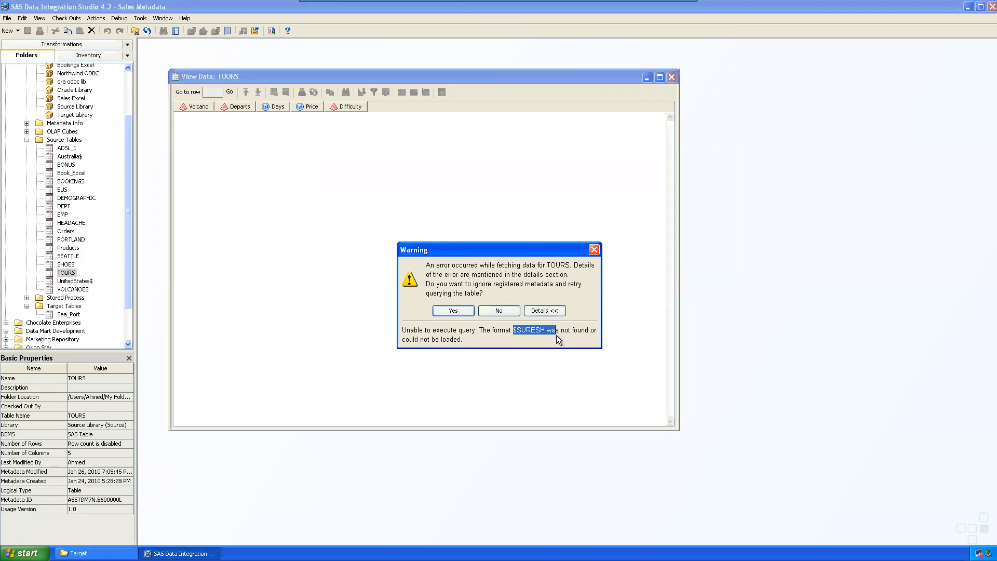
click(556, 335)
click(594, 250)
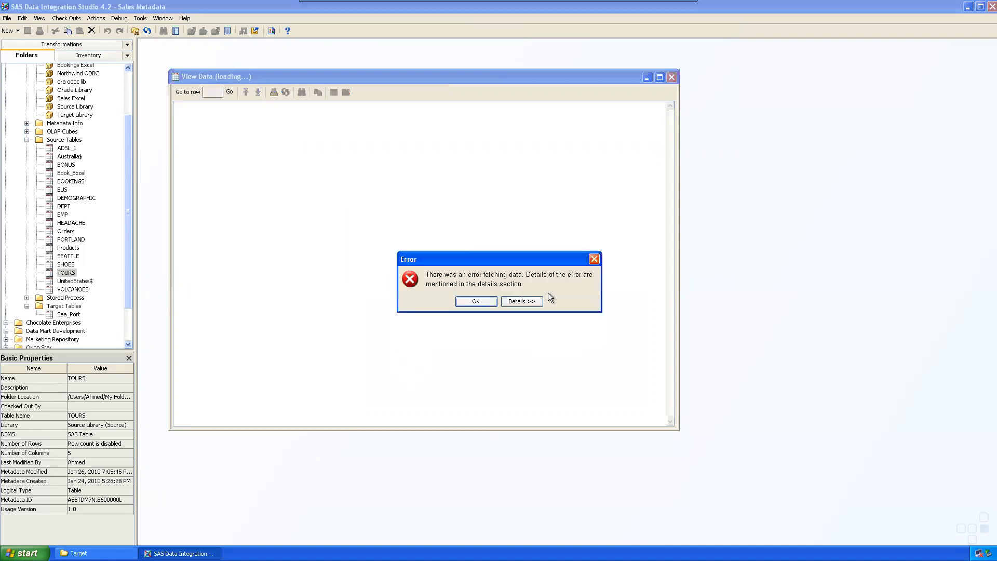
click(594, 260)
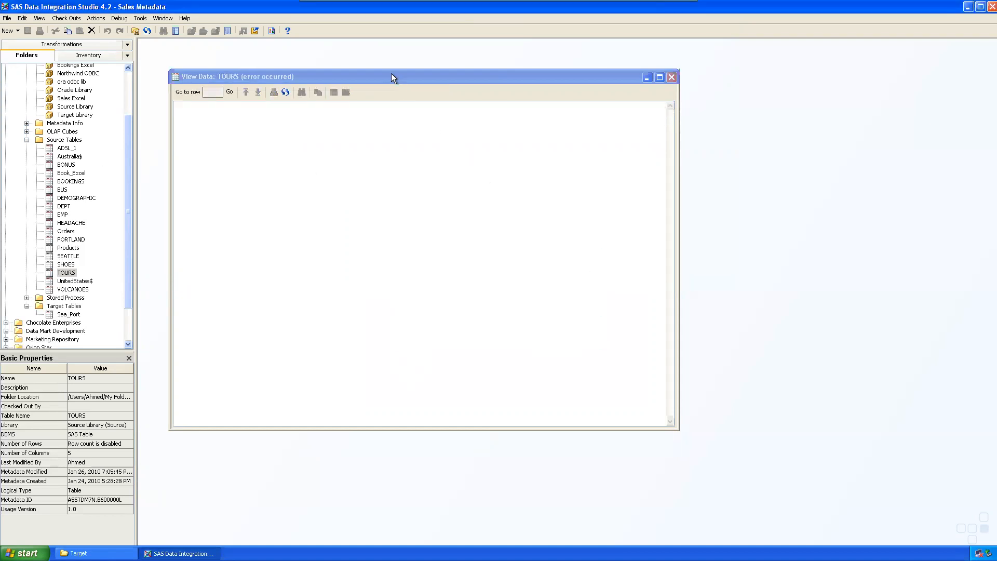
click(672, 76)
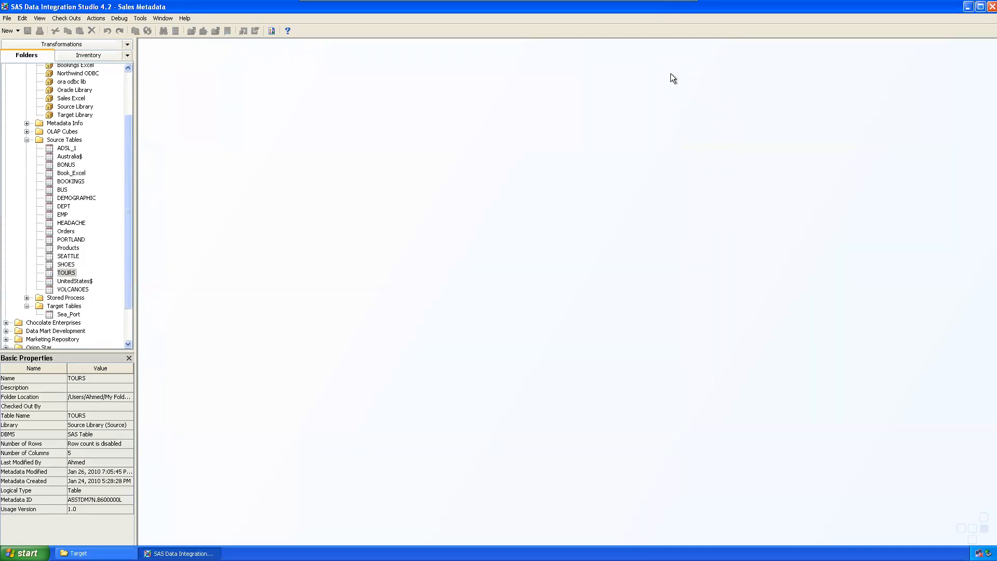
Step: Open the S: drive from the Windows Run dialog
click(67, 273)
click(49, 271)
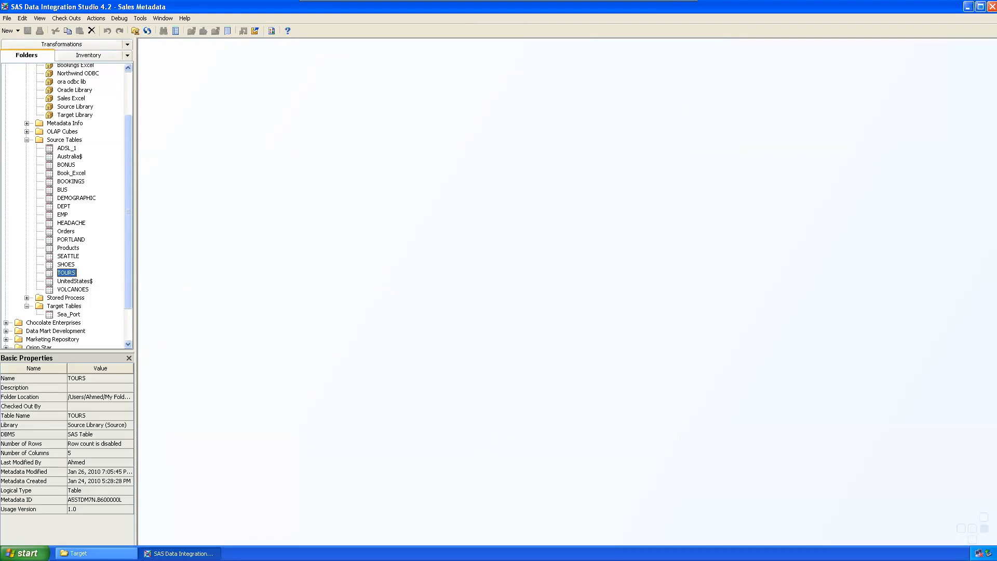
click(78, 553)
click(78, 553)
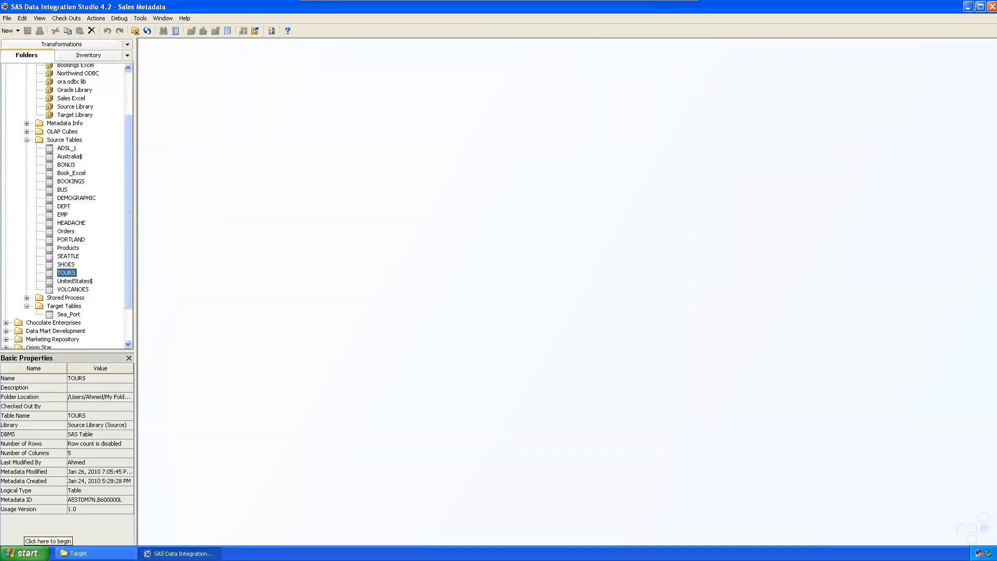
click(24, 553)
mouse_move(51, 467)
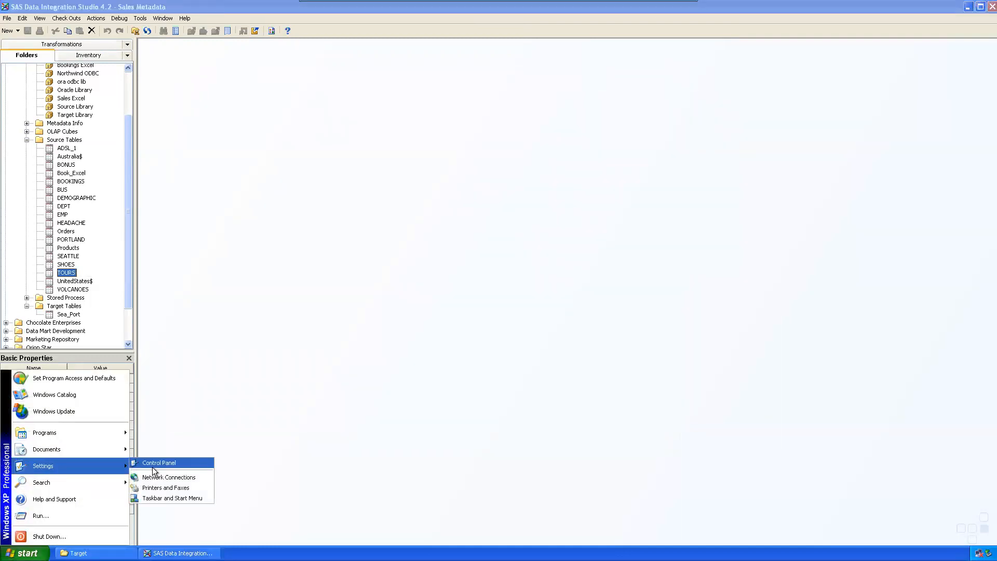
click(52, 520)
text(S:)
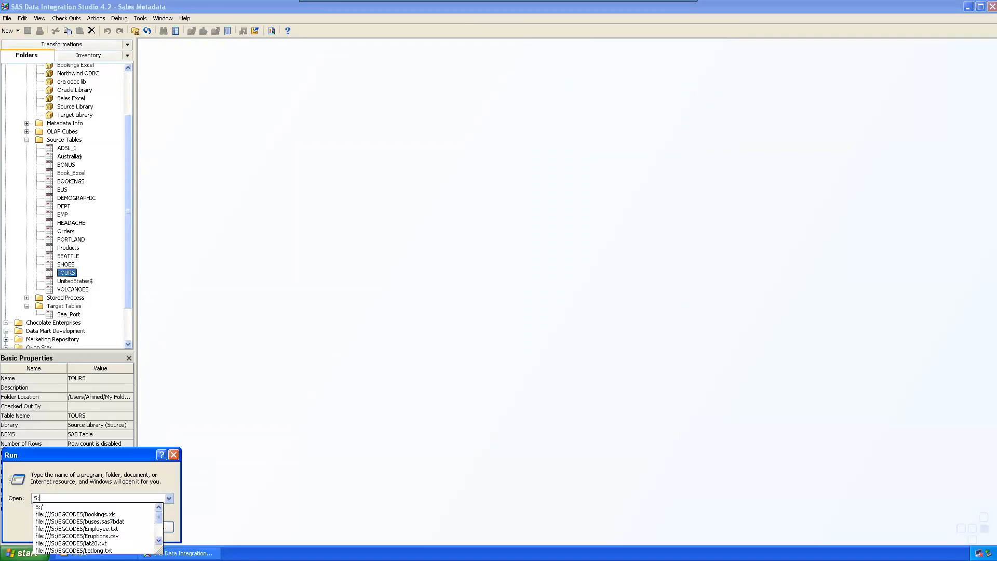
key(Return)
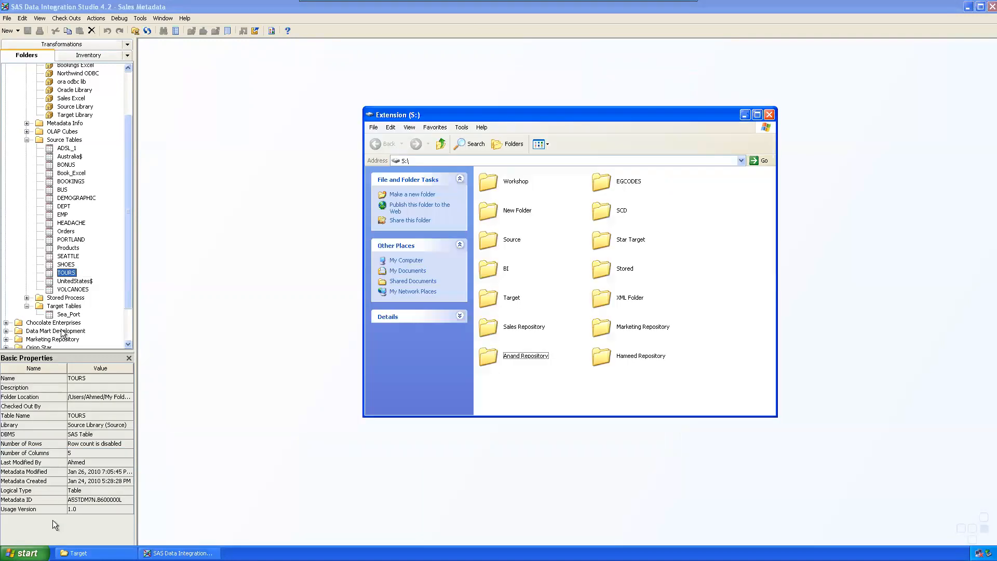
Step: Check the physical storage settings of the TOURS table and close its properties
right_click(70, 272)
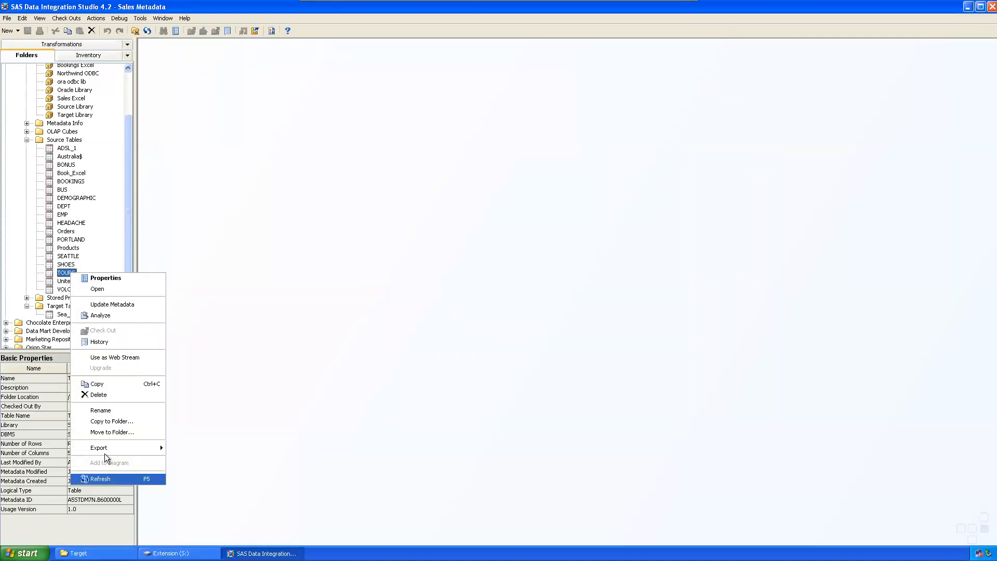
click(112, 278)
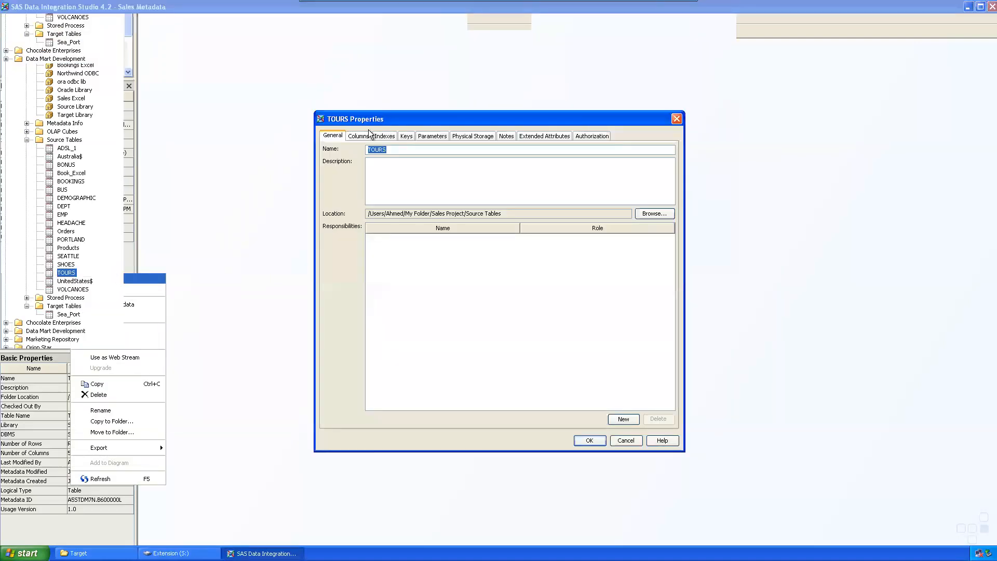
click(461, 137)
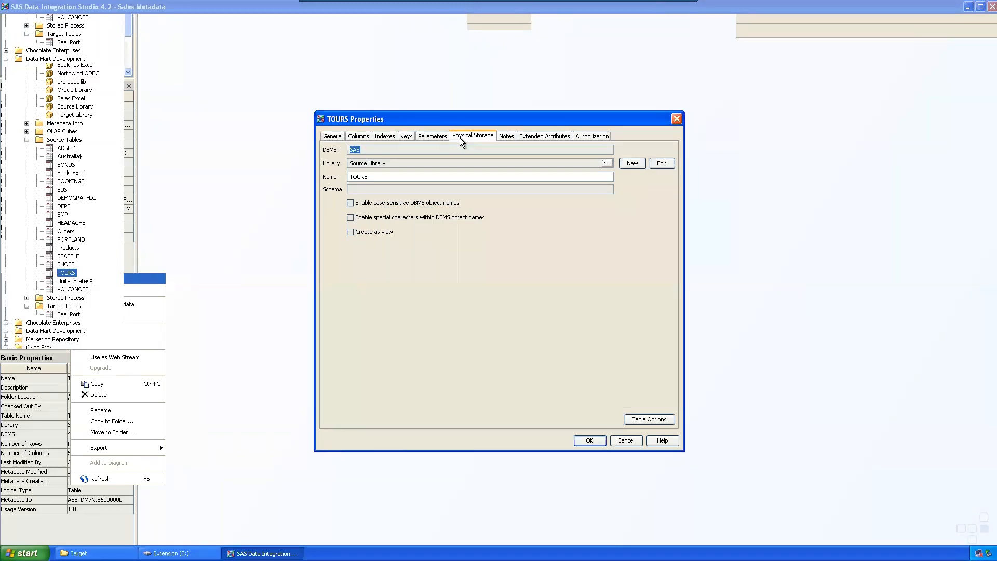
click(676, 119)
Step: Switch to the S: drive window and locate the tours data set in the EGCODES folder
click(172, 553)
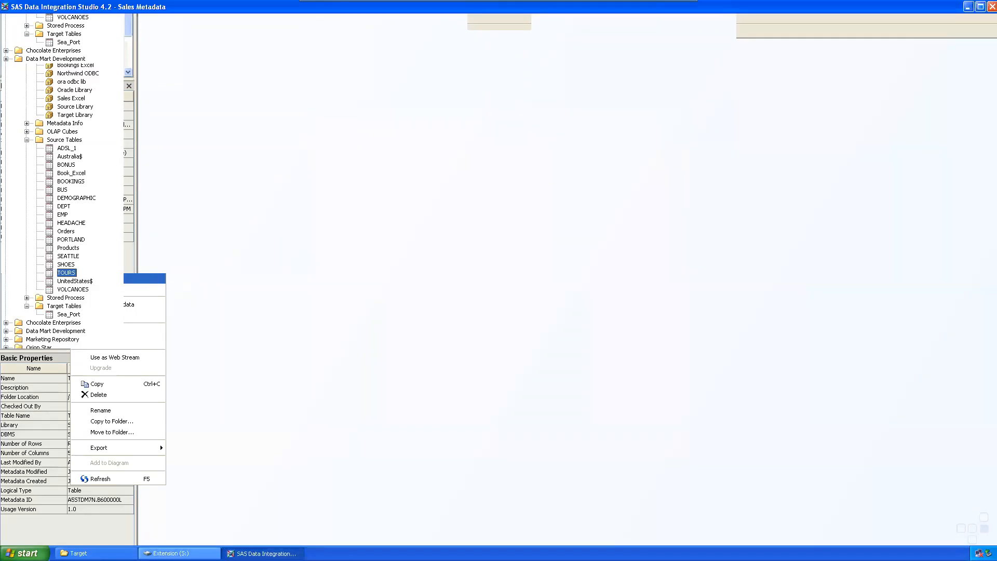
double_click(602, 183)
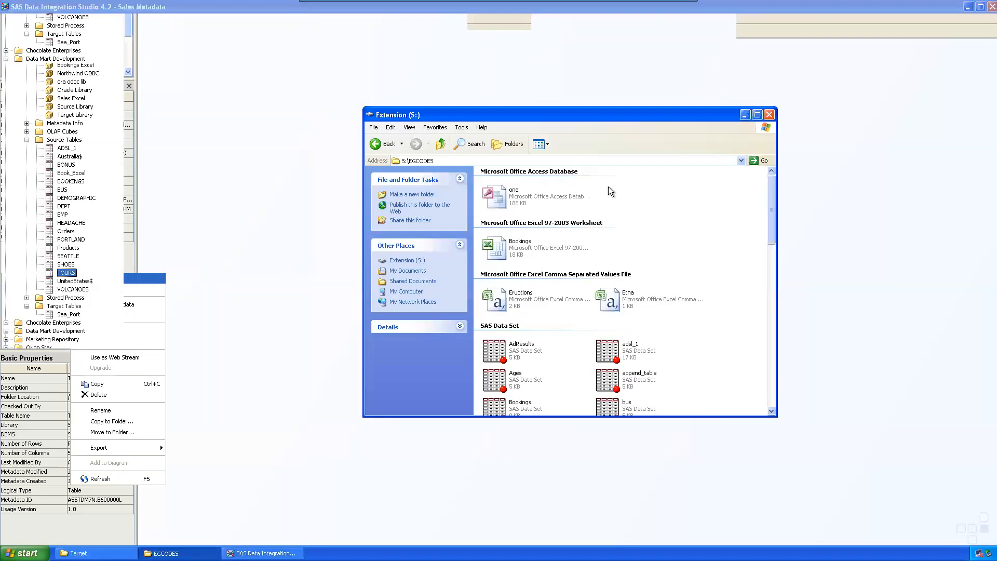
drag(776, 283, 771, 283)
drag(766, 232, 772, 351)
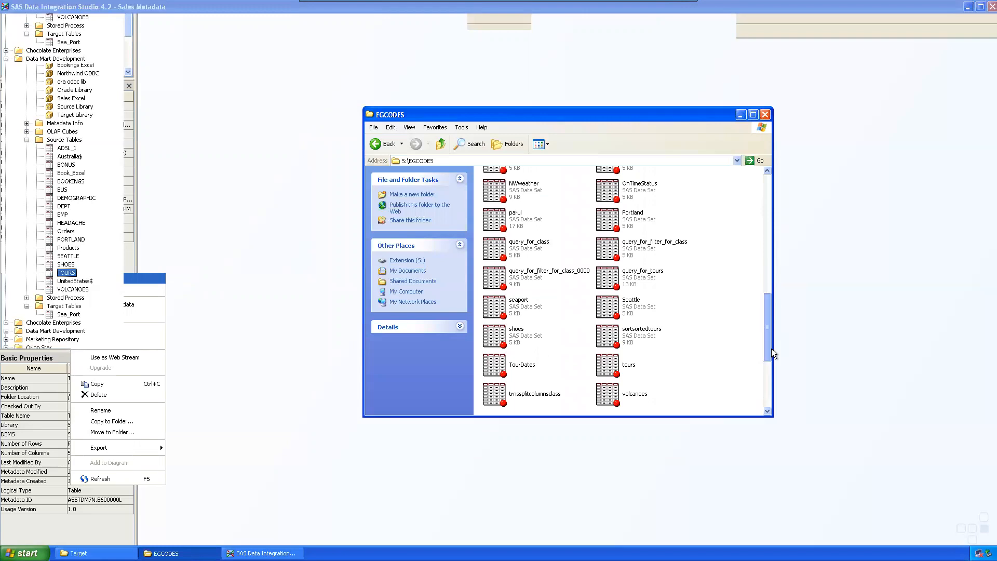
click(632, 365)
drag(450, 116, 278, 80)
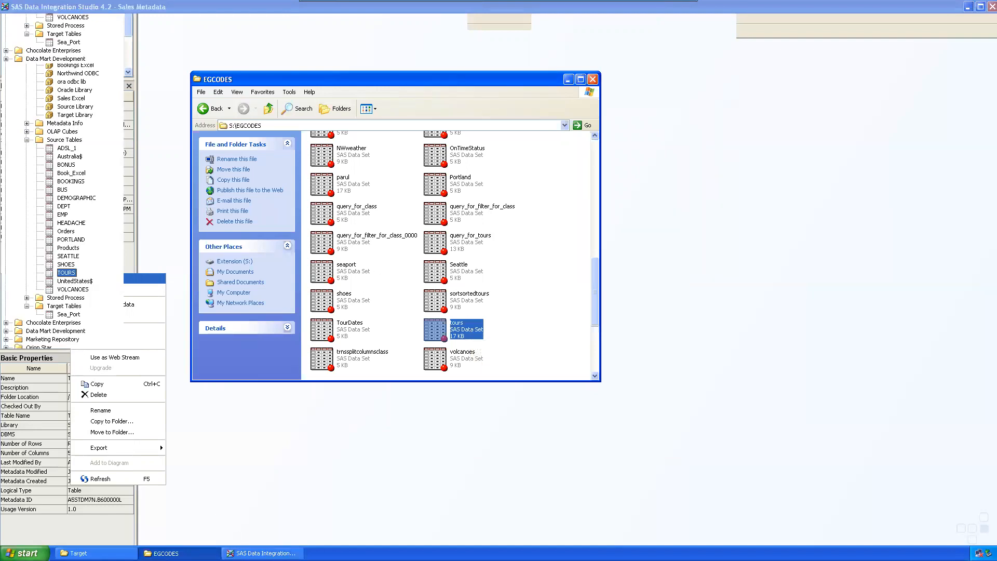
Step: Launch SAS from the Windows Run dialog and arrange its window with the EGCODES folder, selecting the folder's path
click(26, 553)
click(30, 516)
text(SAS)
key(Return)
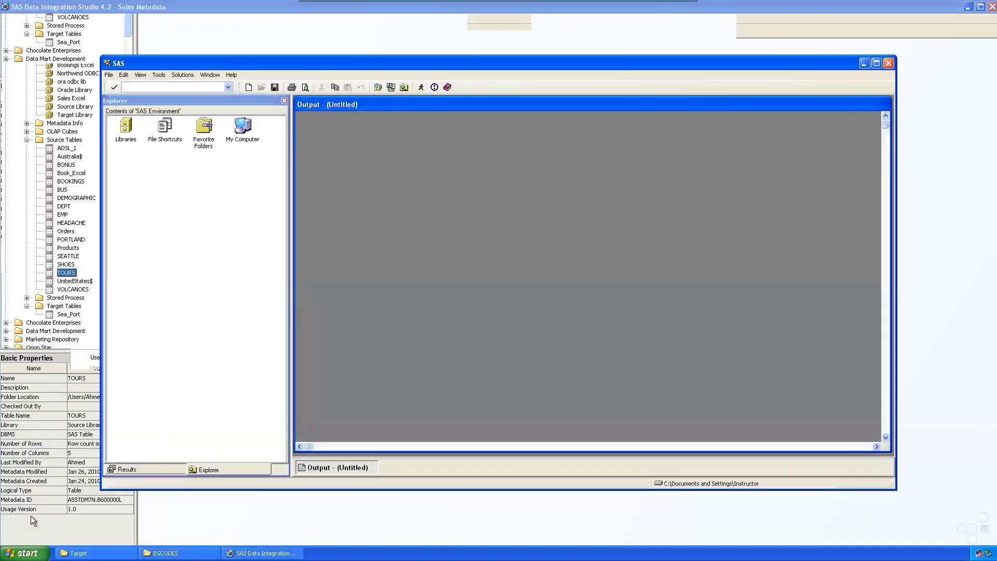
click(566, 270)
drag(413, 314, 416, 320)
drag(426, 86, 364, 59)
click(211, 103)
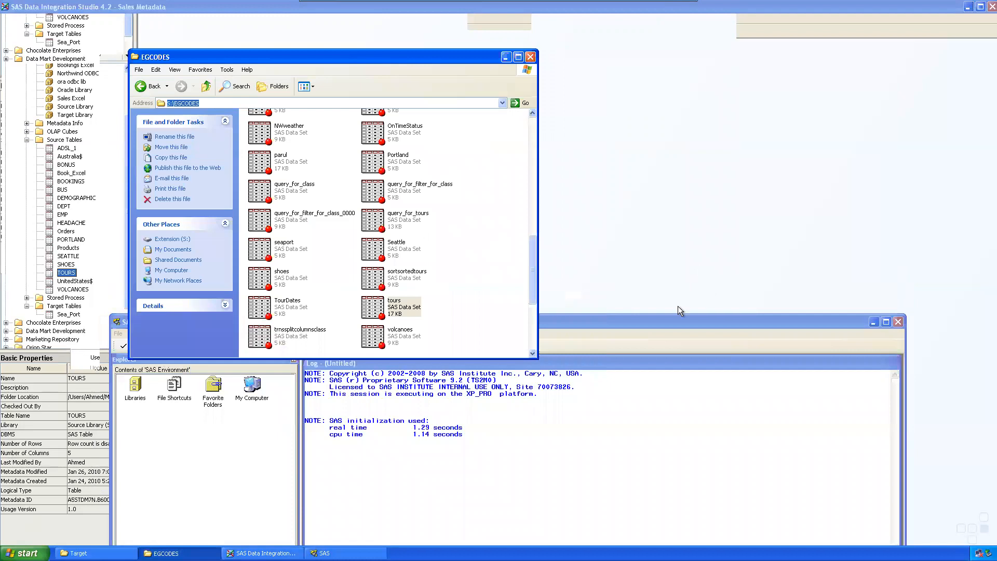
drag(628, 315, 615, 129)
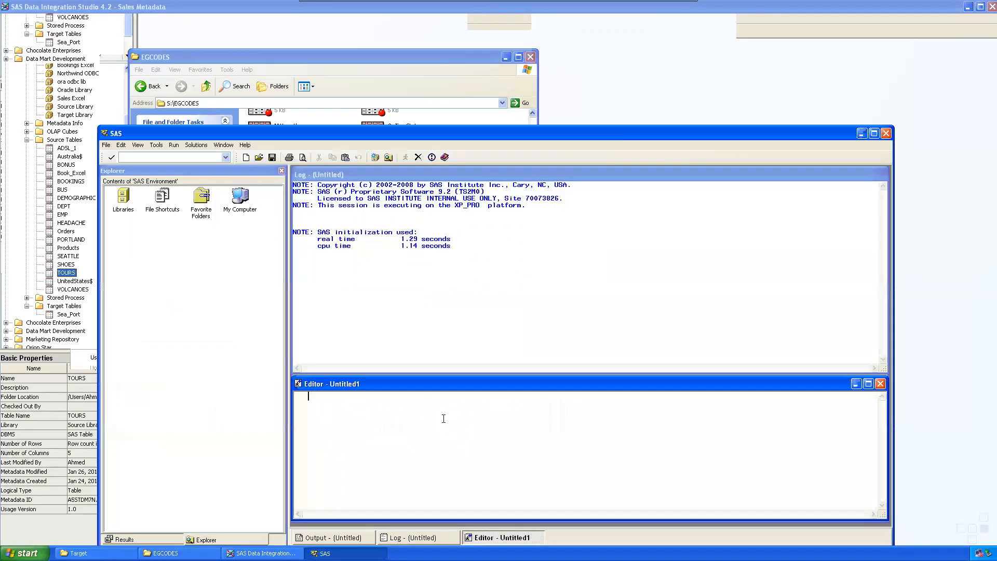
Step: Write and submit the statement libname source BASE 'S:\EGCODES'; in the SAS editor
text(lb)
key(BackSpace)
text(ibna)
text(me source 'S:\EGCODES)
text(BASE)
key(F3)
Step: Open the Source library from the active libraries in the SAS Explorer
click(125, 198)
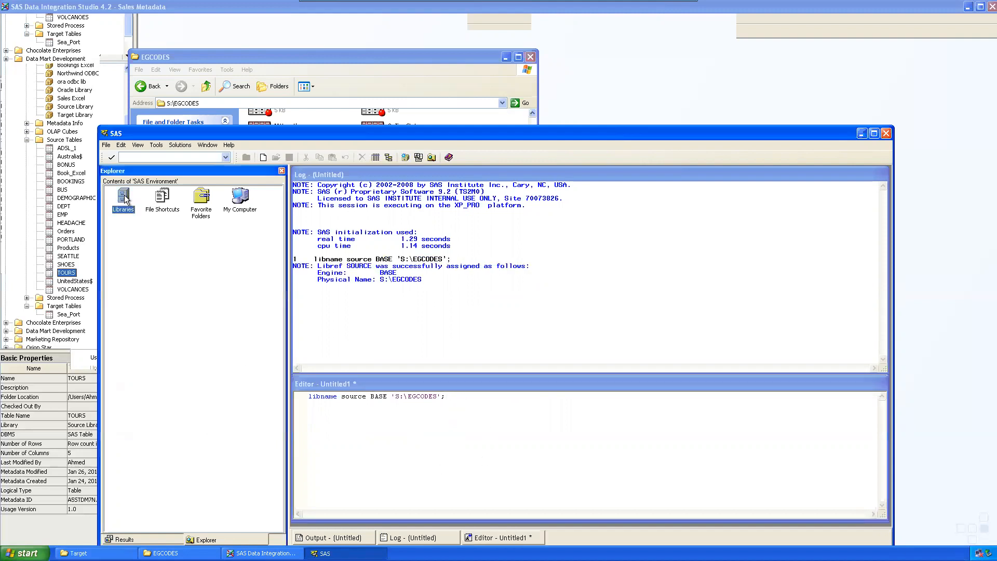
double_click(125, 197)
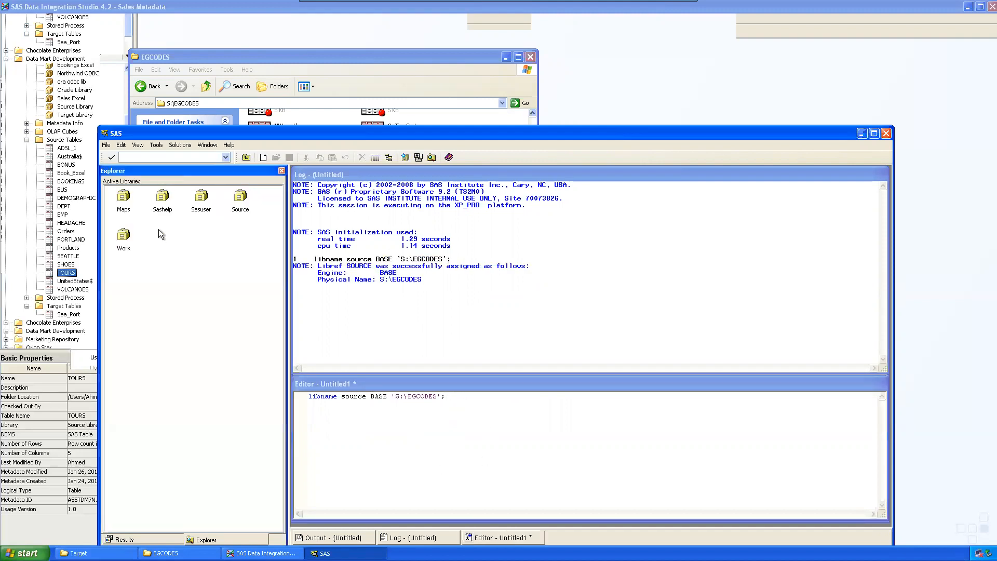
double_click(240, 198)
click(242, 238)
double_click(241, 238)
Step: Try to open the Tours table of the Source library and decline selecting a different table
click(203, 469)
click(243, 469)
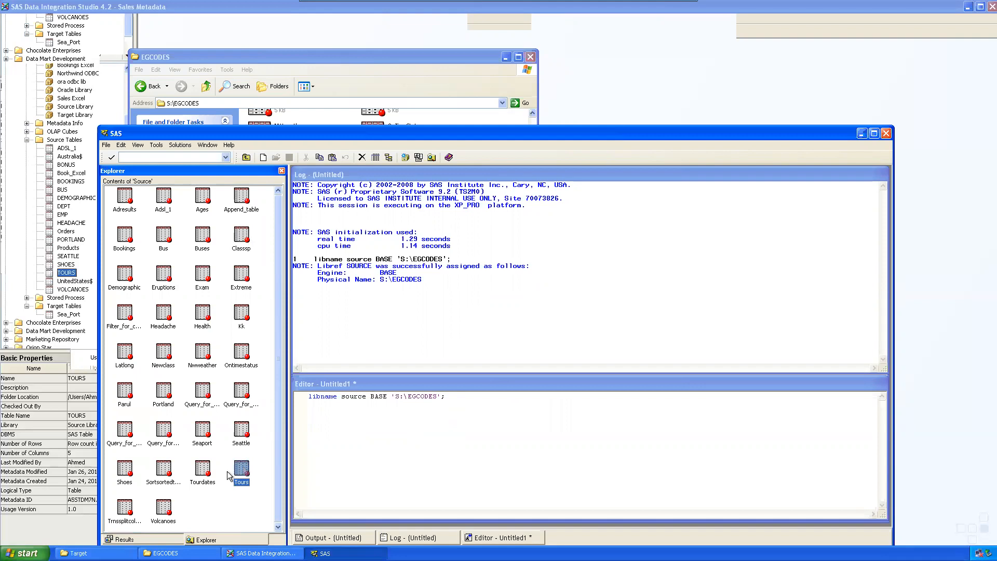
drag(266, 135, 235, 53)
double_click(210, 389)
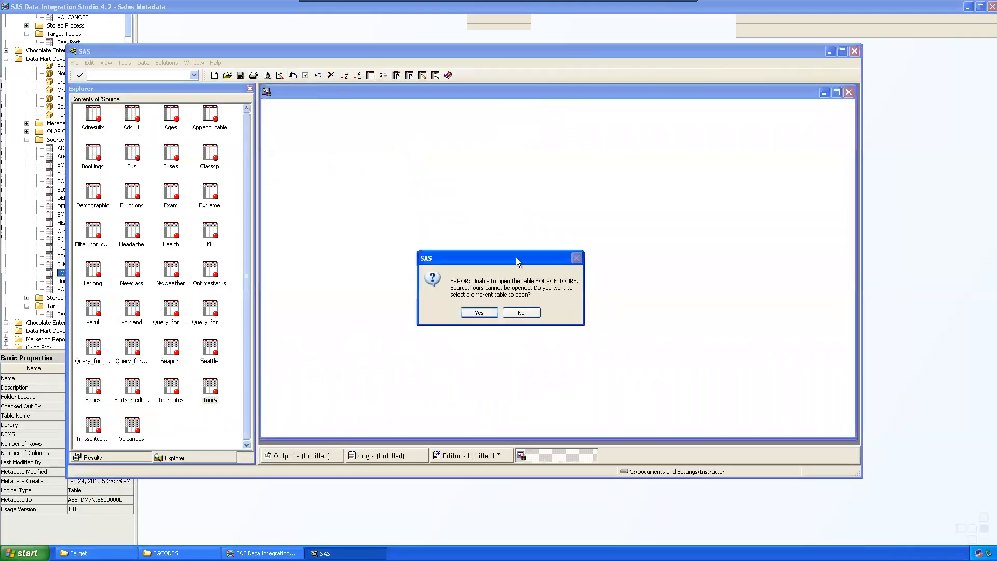
click(521, 313)
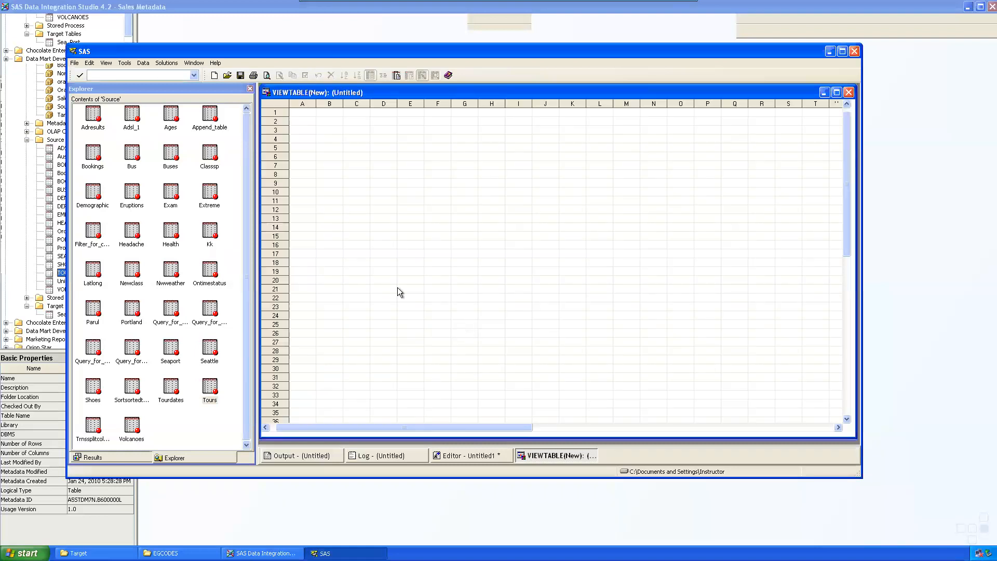
Step: Close the empty table viewer, then write and submit the statement options nofmterr; in the SAS editor
click(848, 92)
click(499, 307)
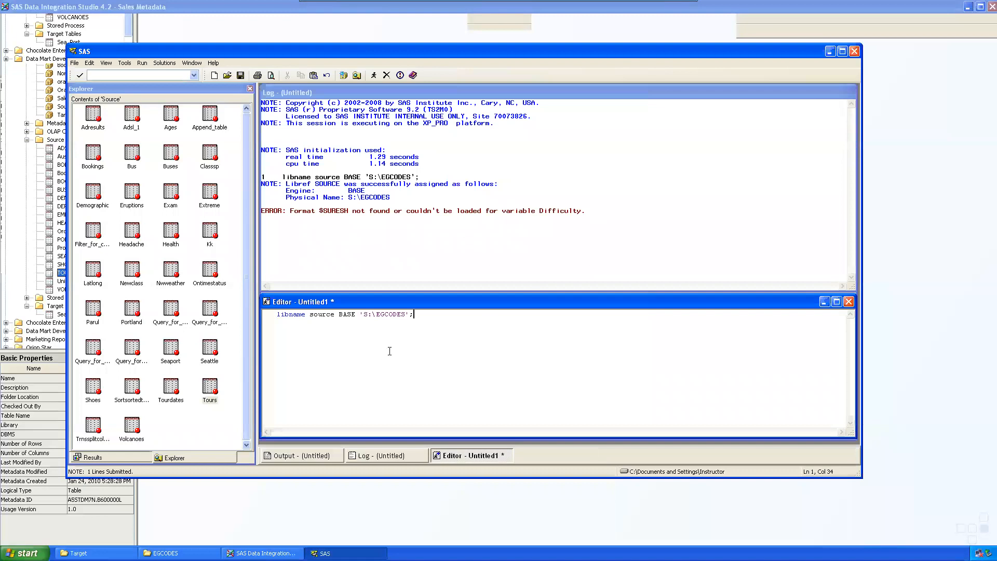
text(options nofmter;)
drag(359, 334, 275, 333)
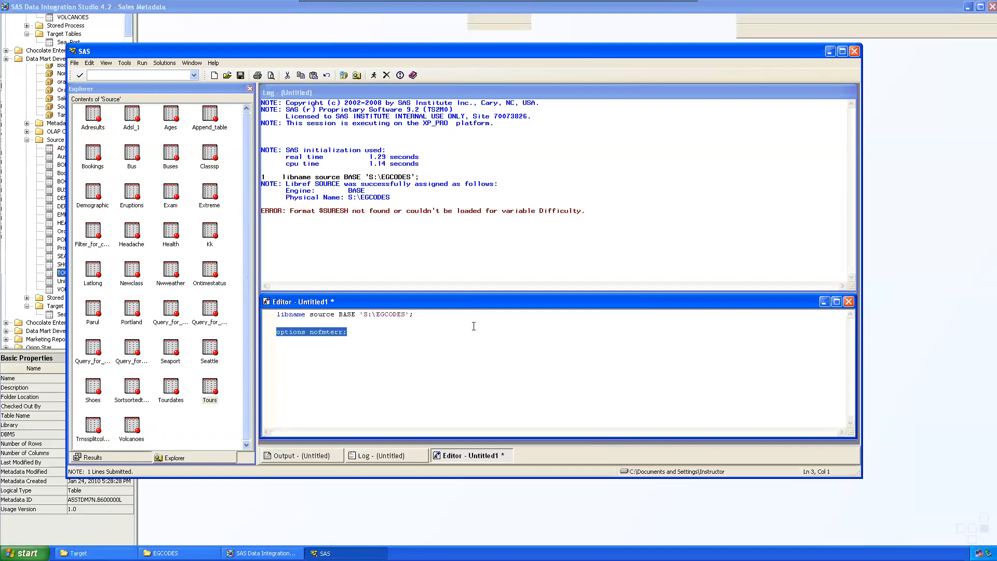
key(F3)
Step: View the data of the Source library's Tours table, check the Difficulty column, and close the table
double_click(210, 387)
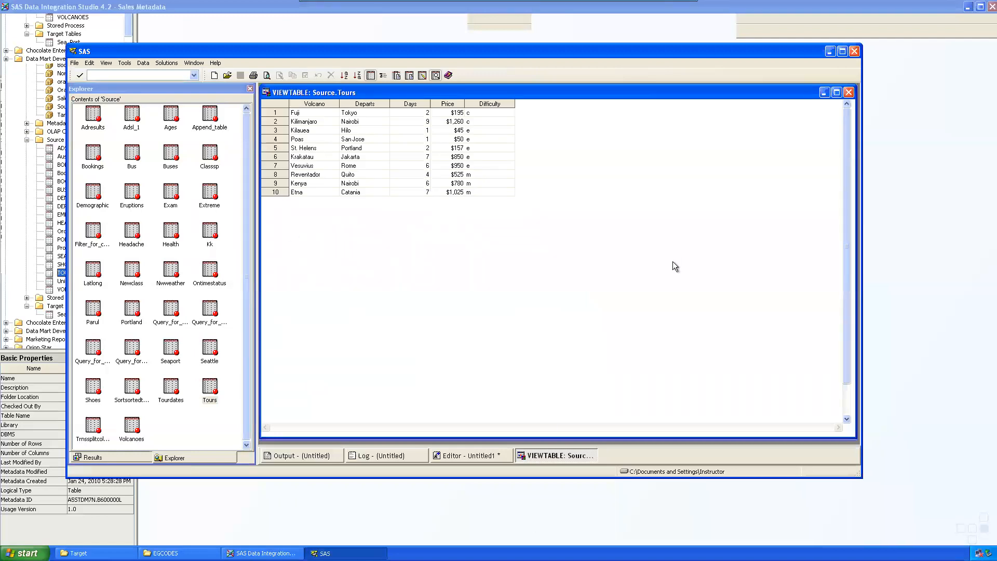
click(500, 104)
click(849, 95)
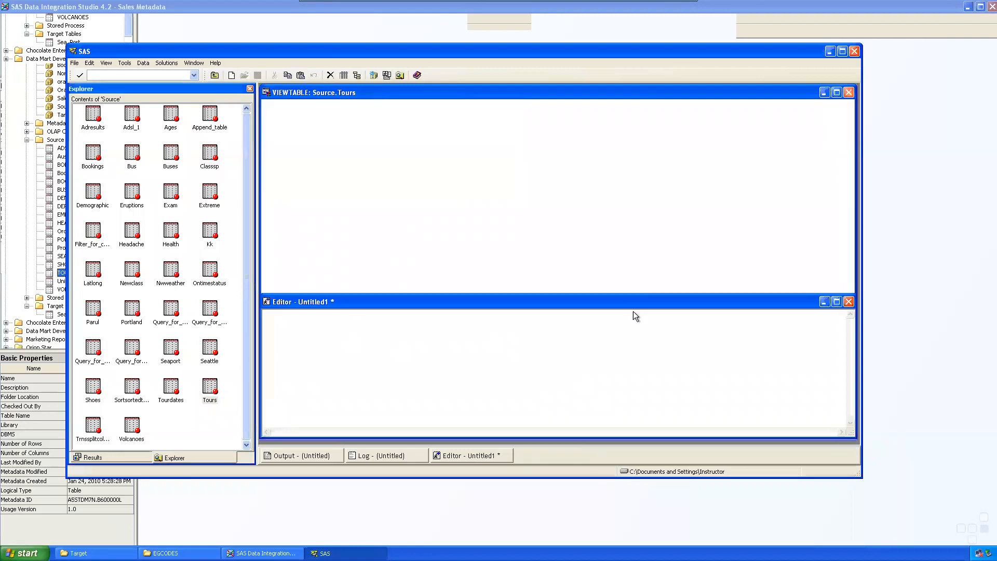
Step: Check the format assigned to the Difficulty column in the Tours table's properties
right_click(212, 387)
click(228, 439)
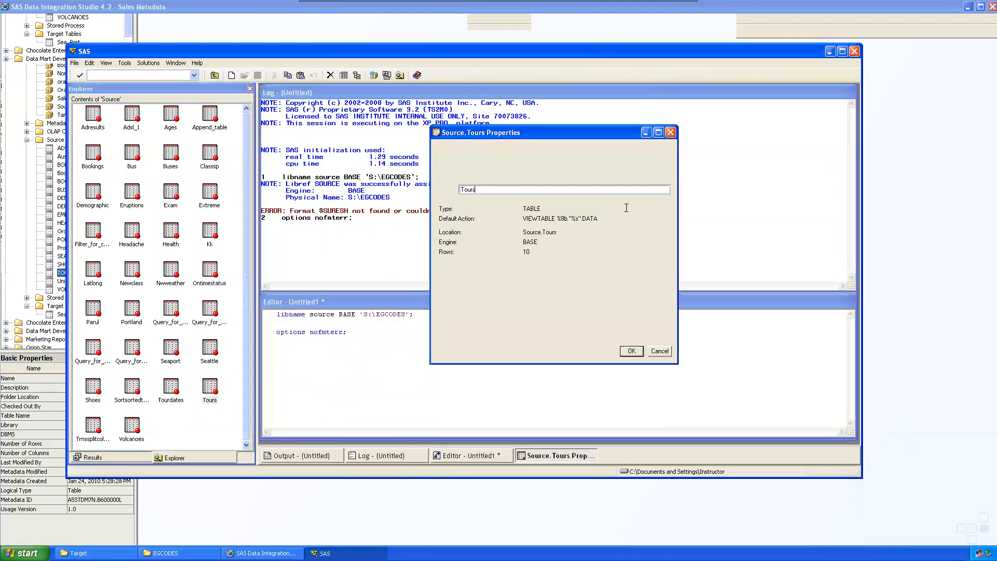
click(494, 148)
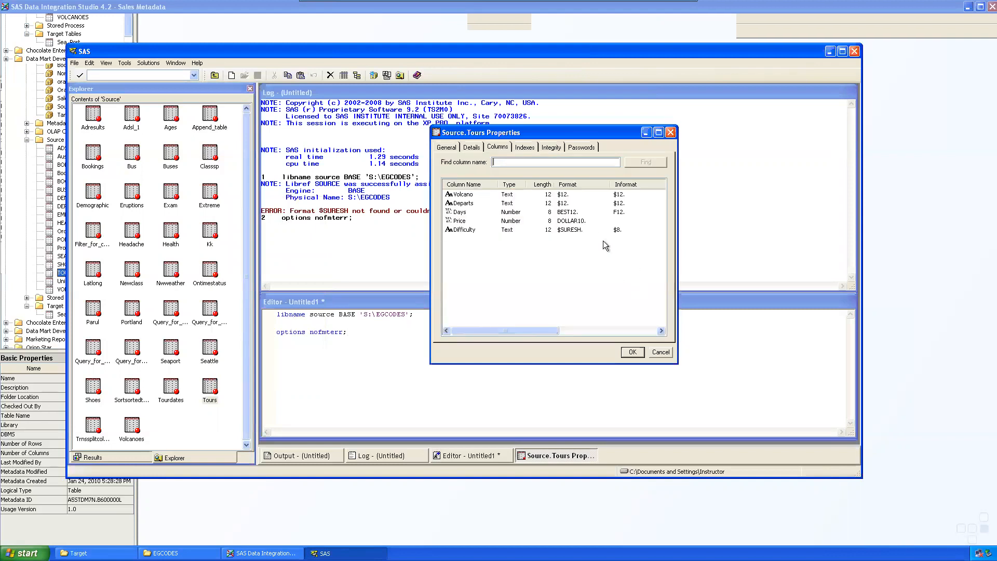
click(463, 230)
click(633, 352)
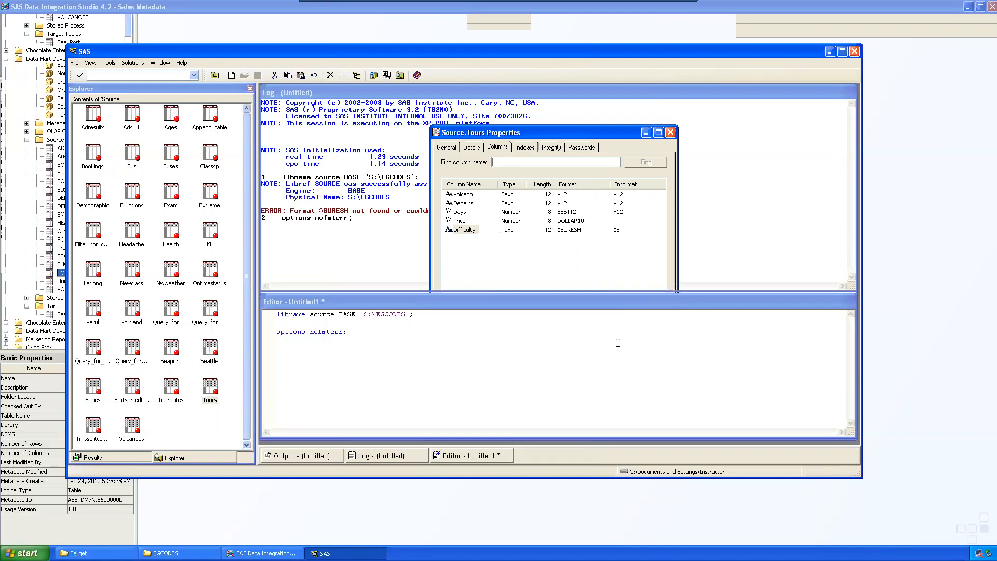
Step: Write the code data source.tours; set source.tours; format Difficulty; run; in the SAS editor to remove that column's format
text(data source.tours; )
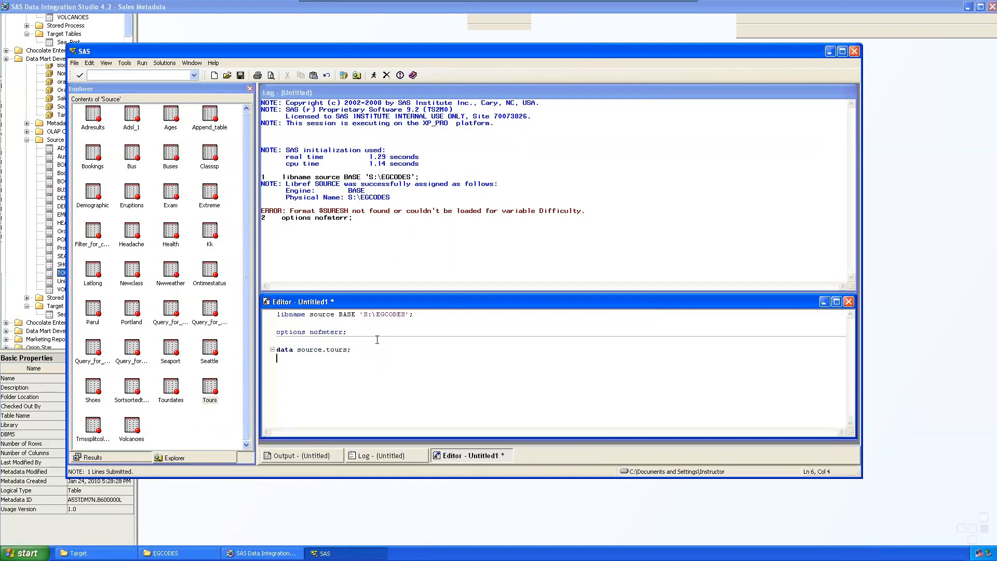
text(set source.tours;)
key(Return)
text(format)
double_click(208, 387)
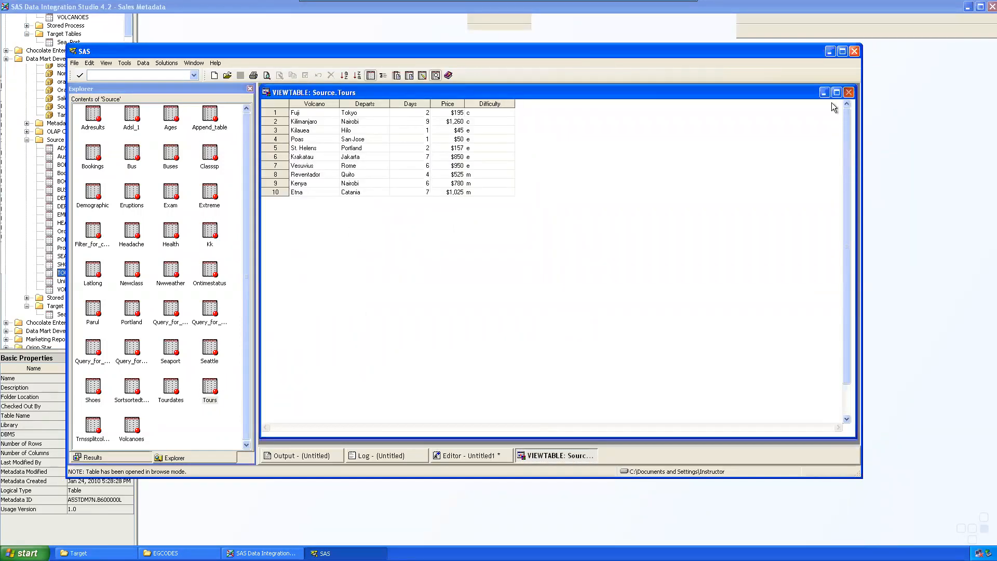
click(849, 92)
text(D)
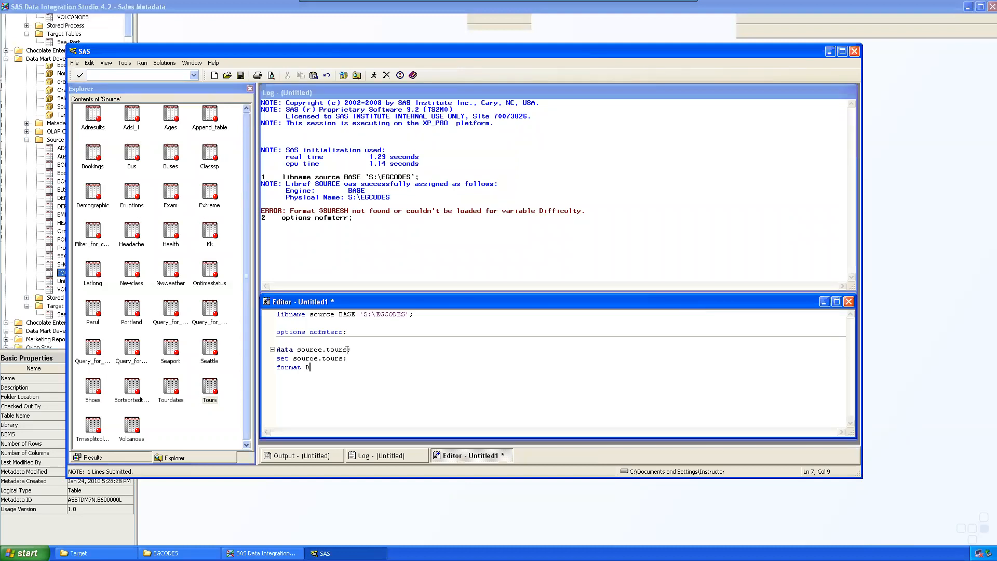
text(ifficulty; )
text(run;)
key(Return)
Step: Submit only the DATA step that rewrites source.tours
drag(317, 395, 277, 349)
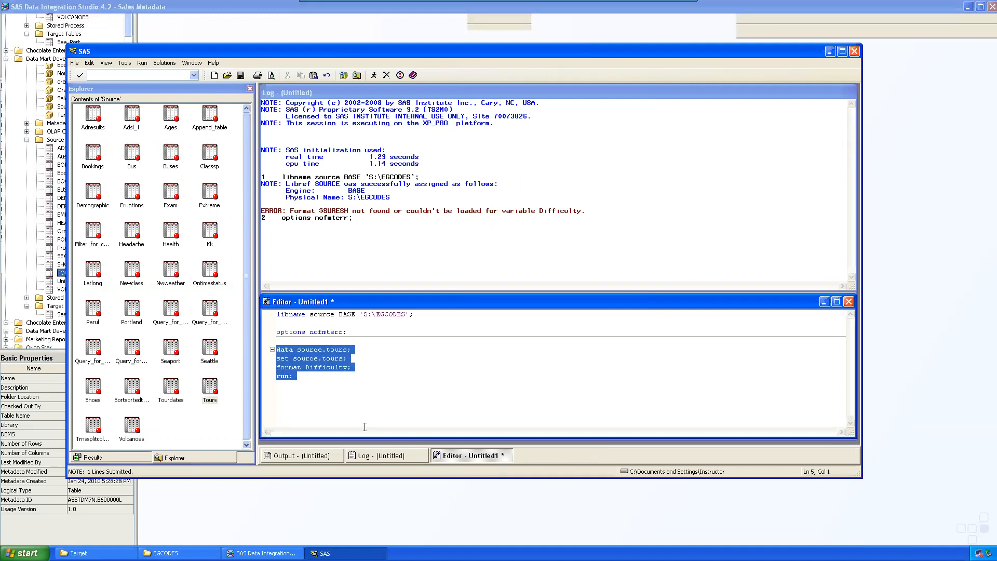
click(317, 392)
drag(331, 386, 271, 347)
click(373, 75)
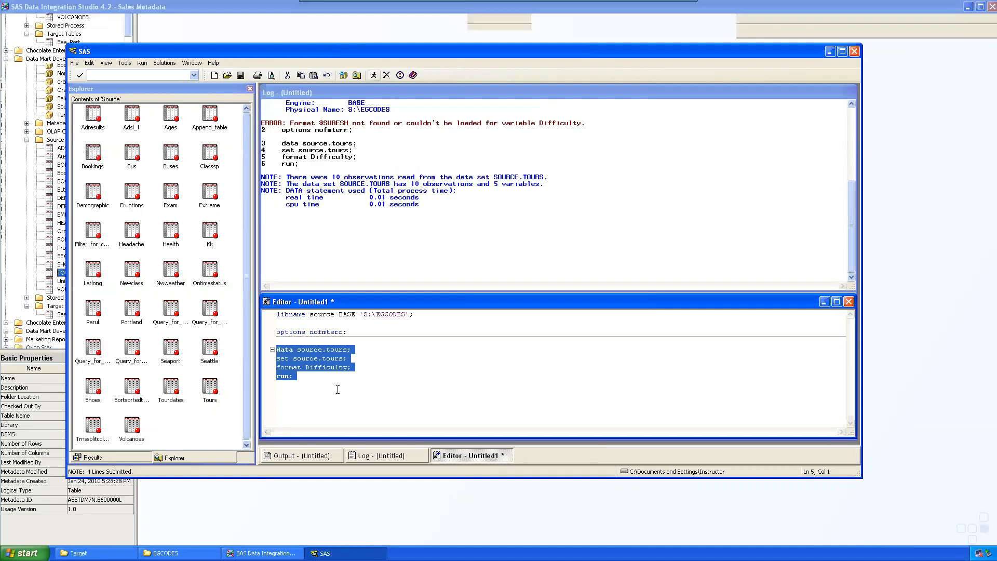
click(401, 394)
drag(340, 394, 284, 332)
click(483, 370)
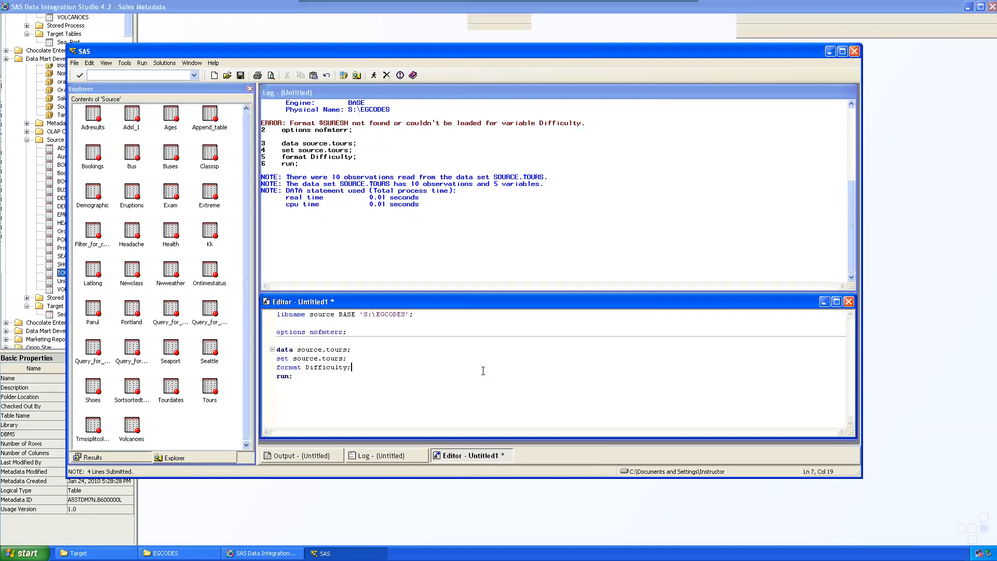
Step: Recheck the column formats in the properties of the rewritten Tours table
click(213, 389)
right_click(213, 390)
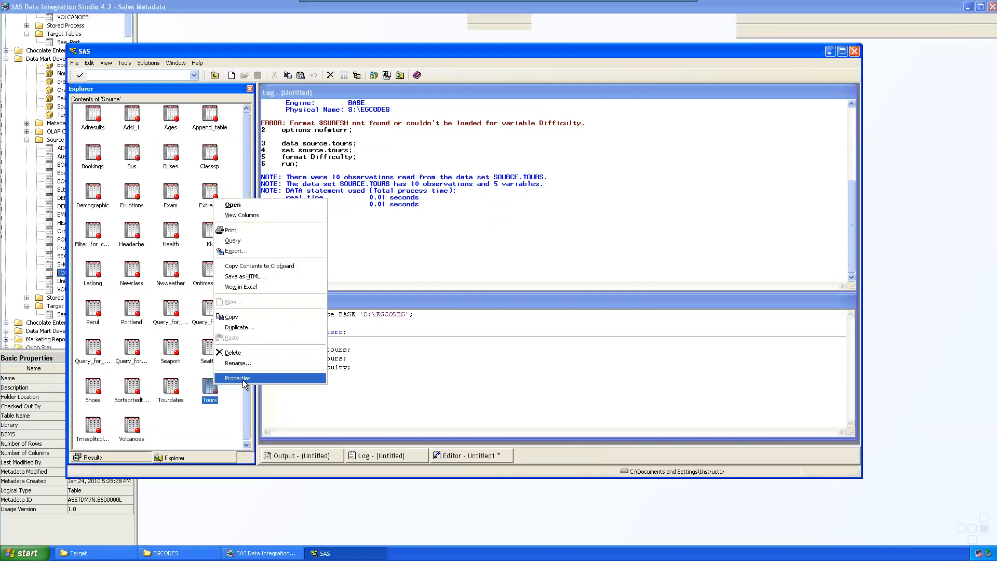
click(244, 383)
click(498, 148)
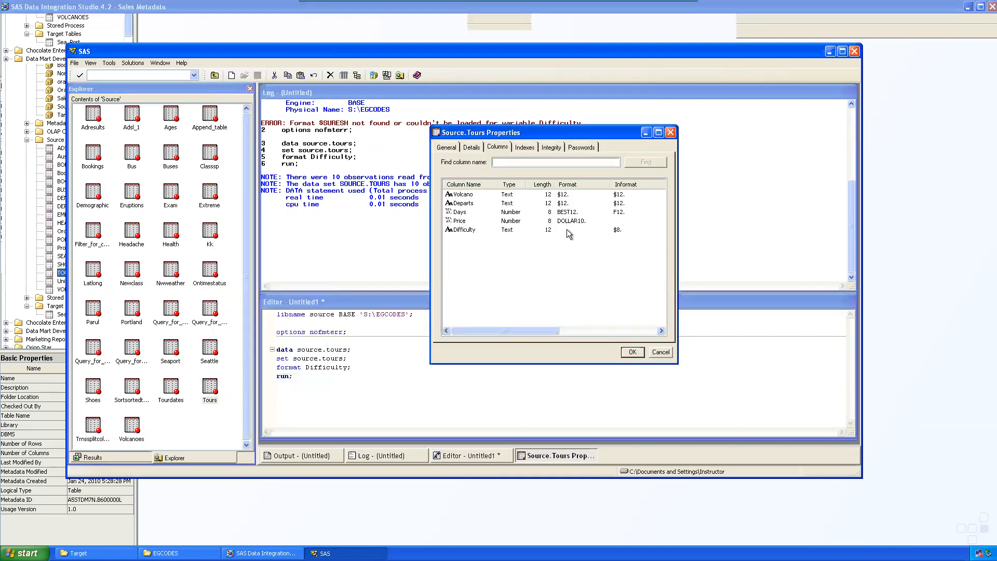
click(632, 351)
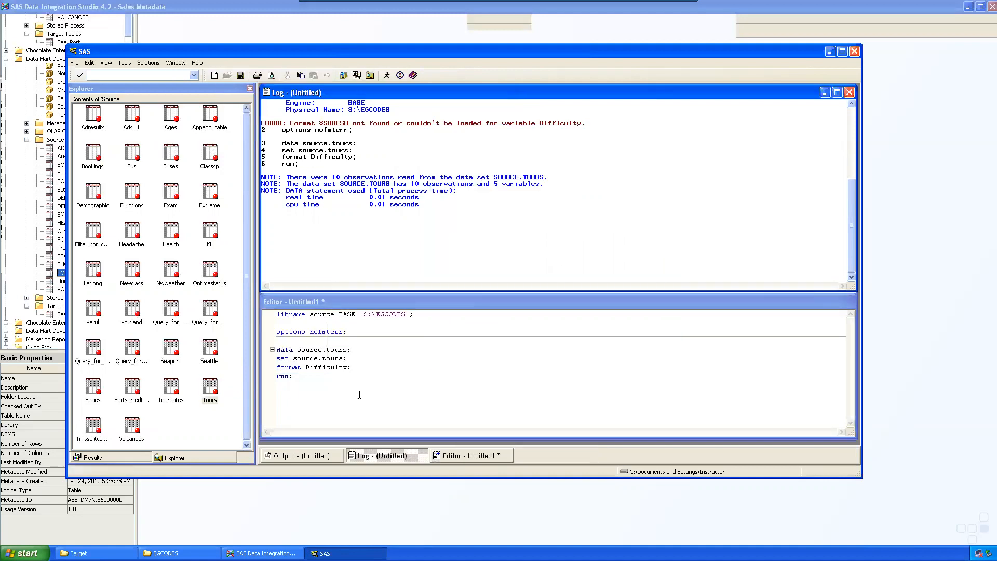
Step: End the SAS session, put the EGCODES folder window away and switch back to SAS Data Integration Studio
drag(276, 349, 293, 377)
click(429, 400)
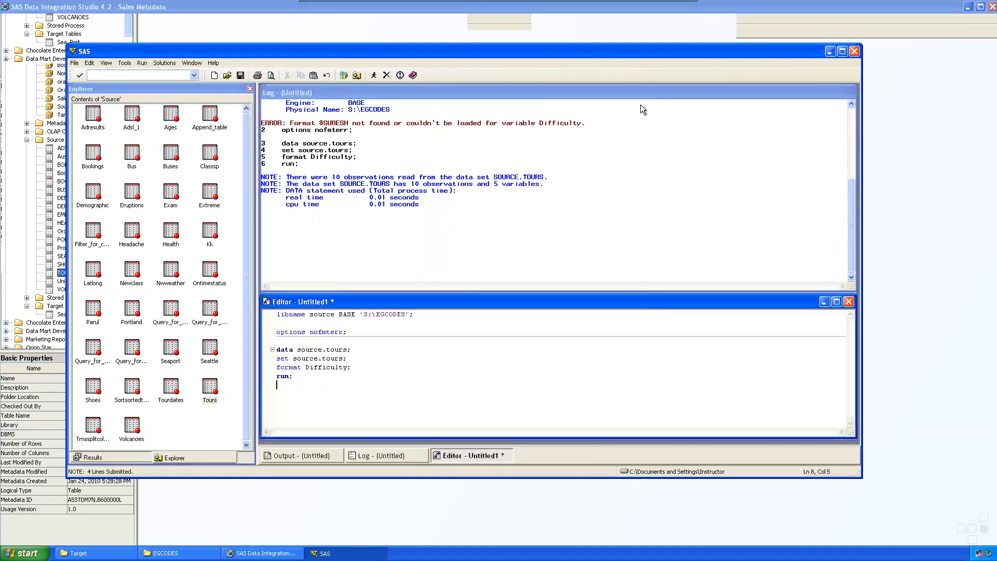
click(854, 52)
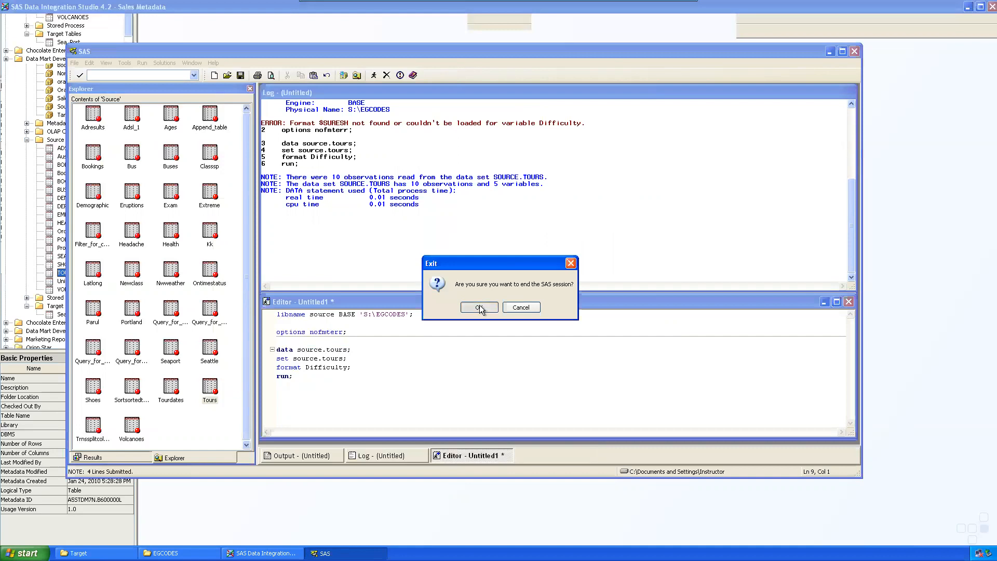
click(525, 307)
click(506, 58)
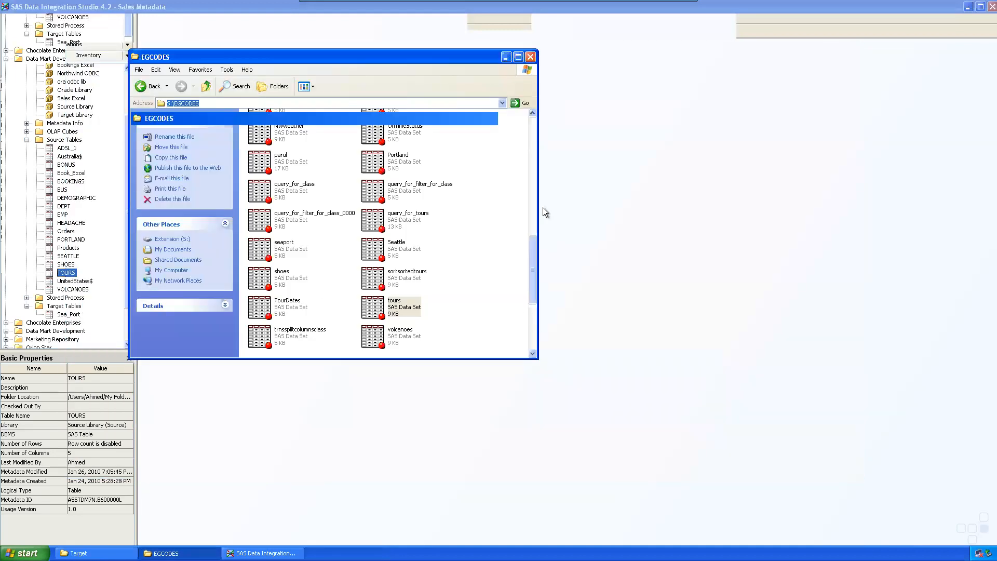
click(179, 553)
click(179, 553)
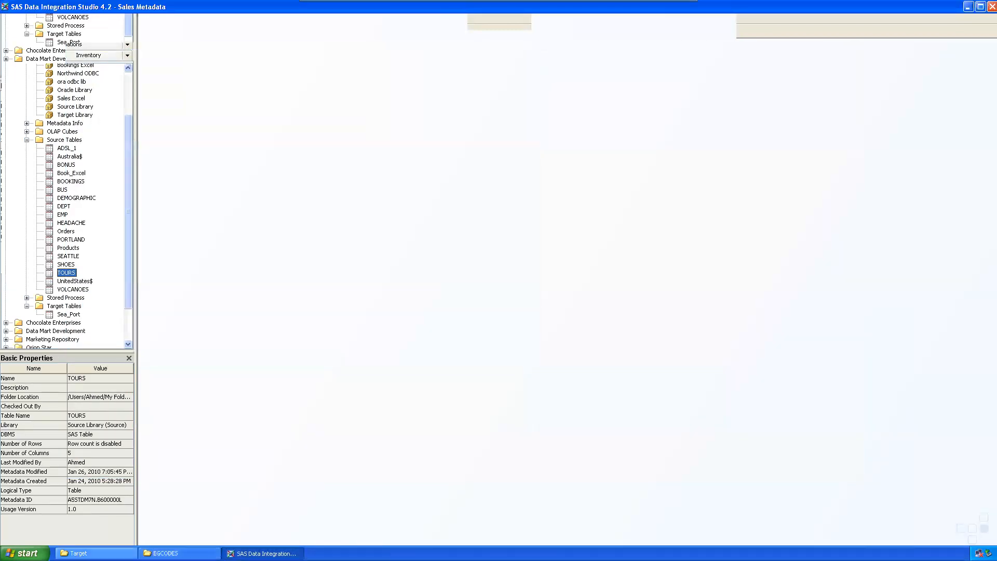
click(262, 554)
click(263, 554)
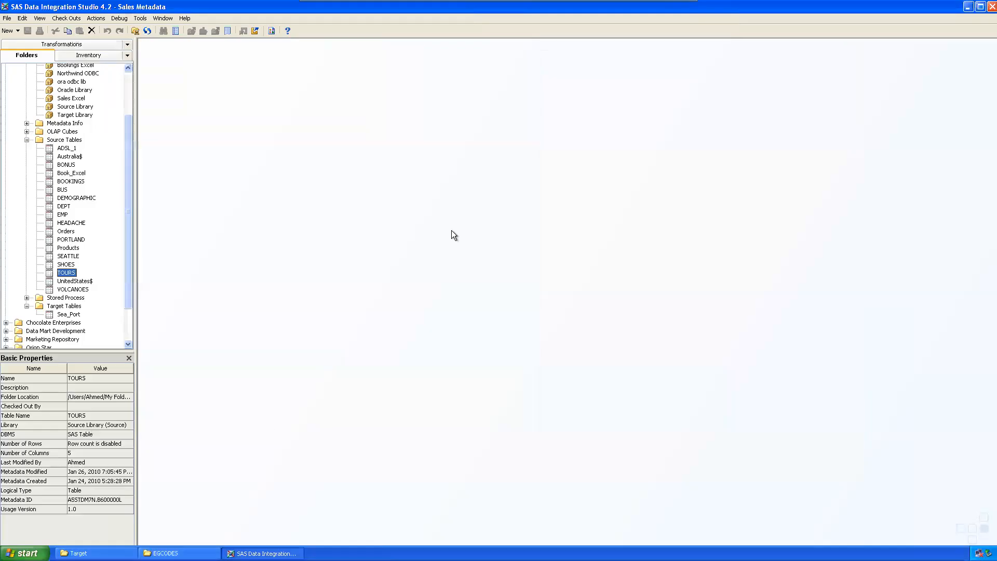
Step: Open the data of the TOURS source table and reposition its viewer in the workspace
right_click(68, 275)
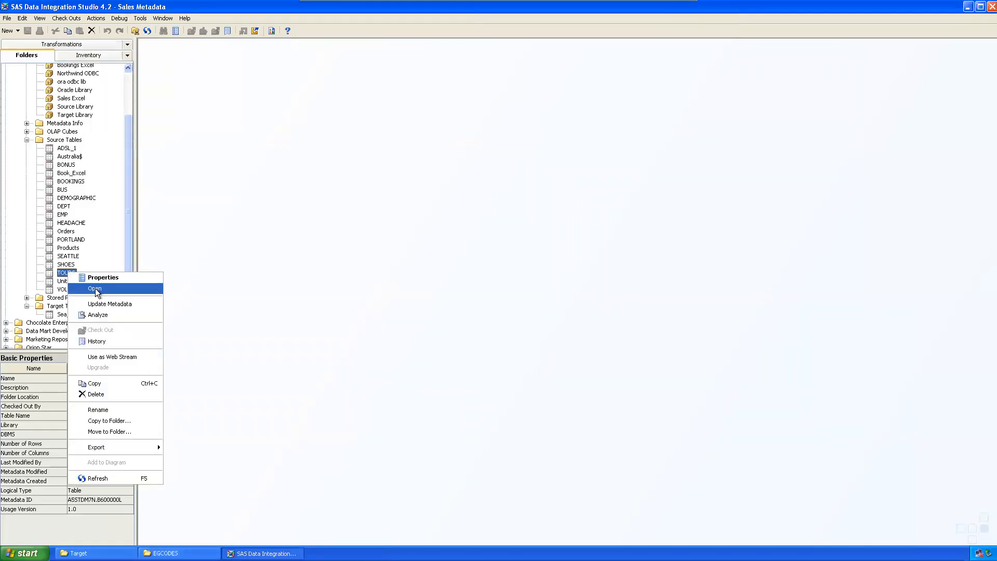
click(100, 287)
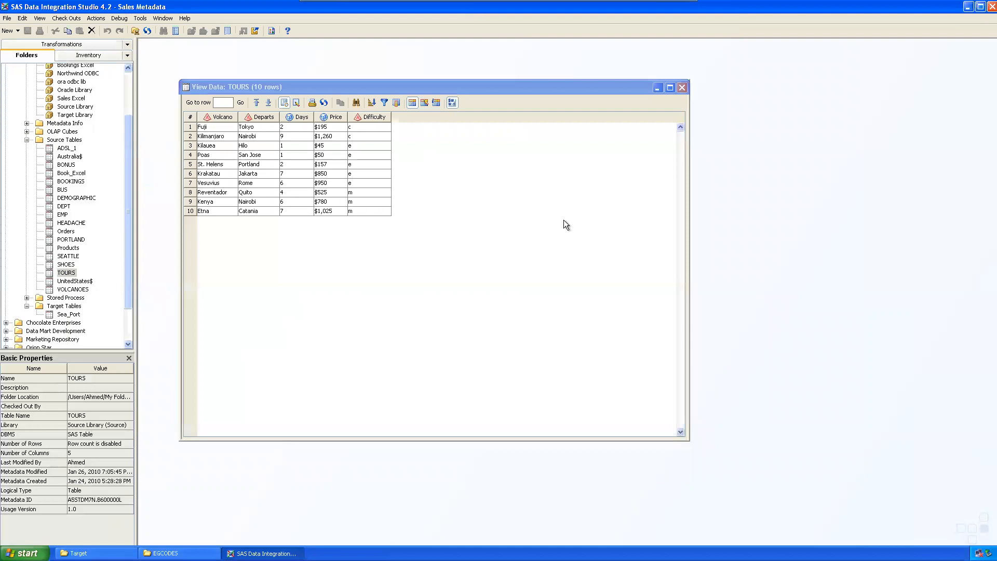
drag(448, 86, 471, 80)
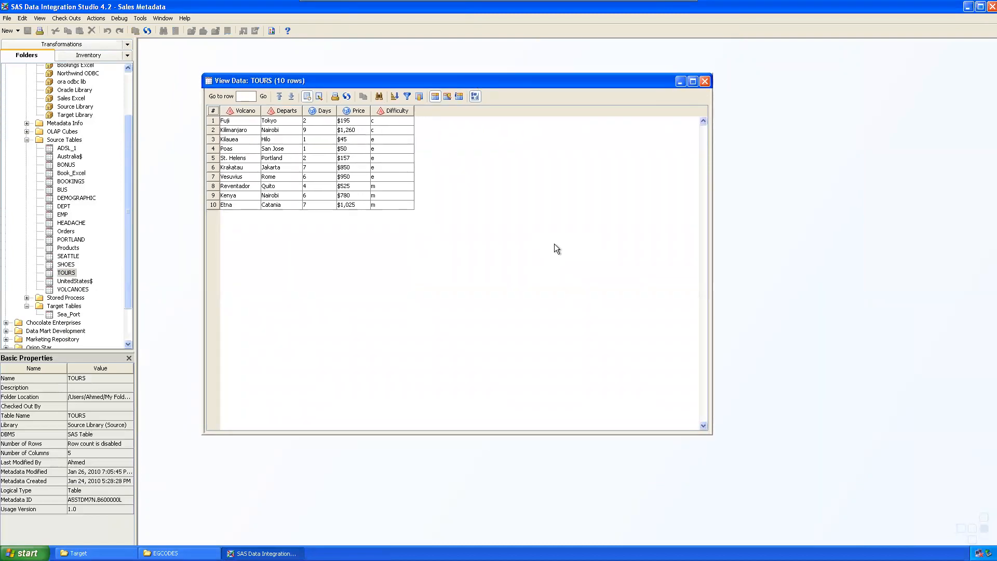
drag(302, 85, 281, 70)
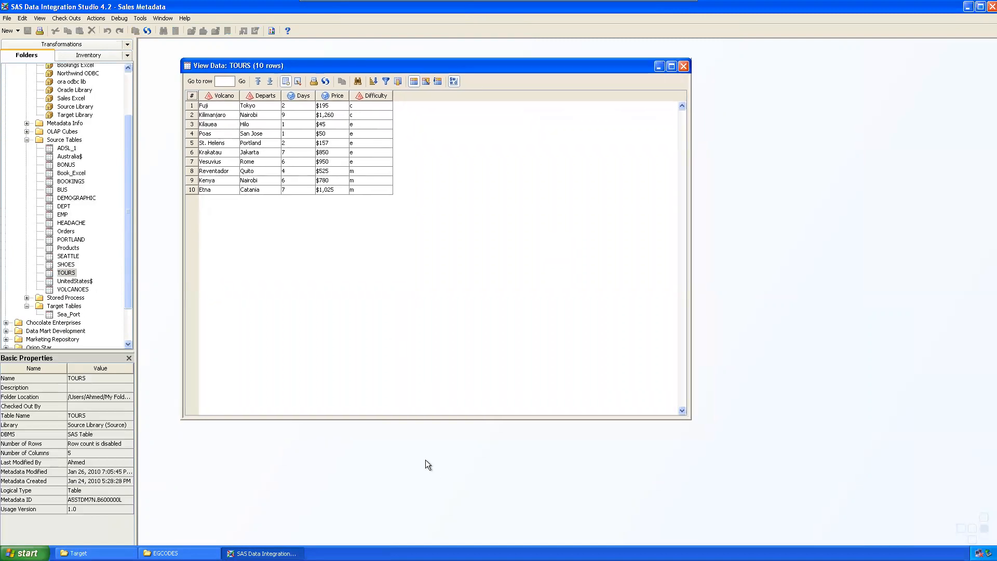
Step: Open the data of the VOLCANOES source table
click(73, 289)
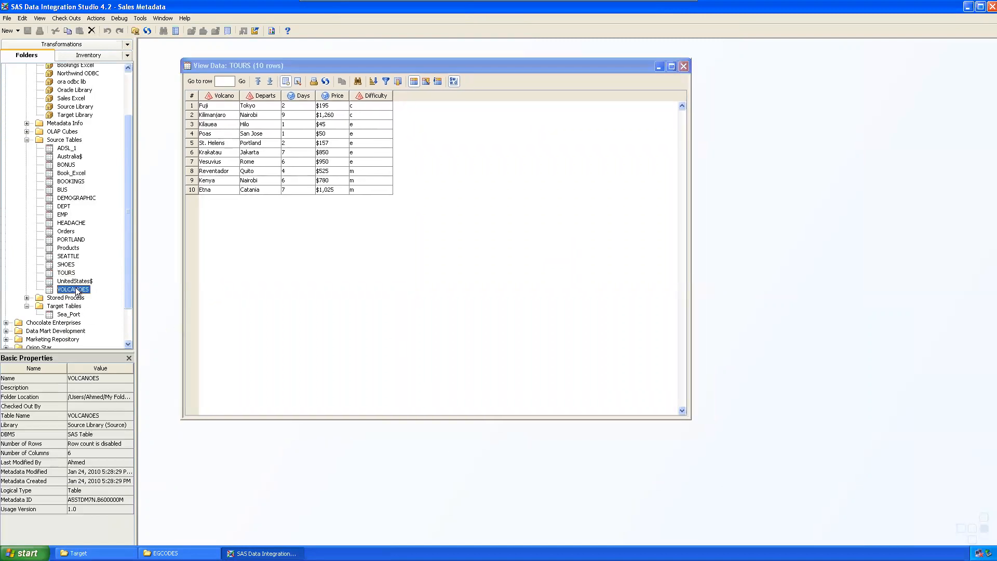
right_click(77, 291)
click(108, 305)
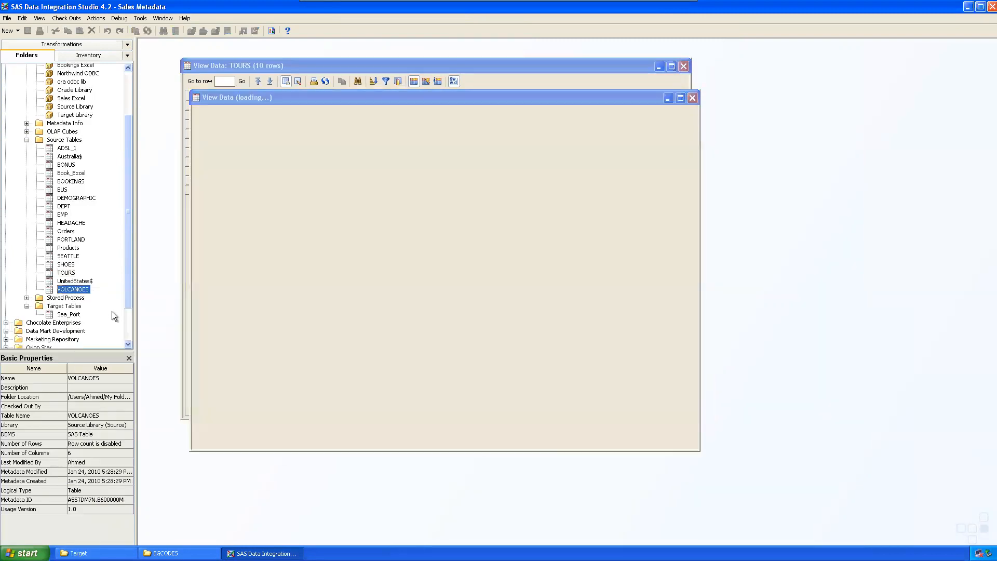
Step: Arrange the TOURS and VOLCANOES data viewers side by side so their columns can be compared
drag(463, 98, 691, 199)
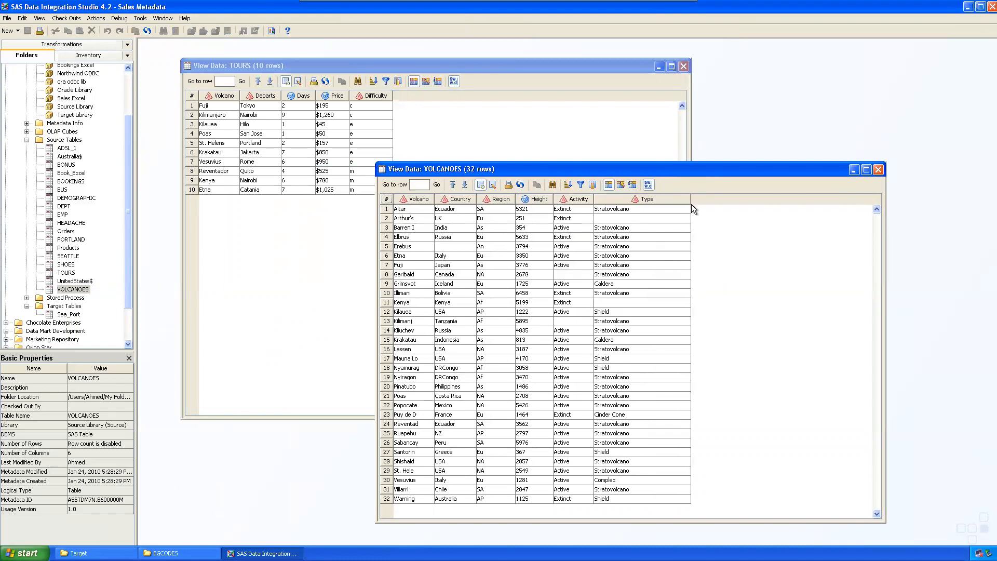
drag(460, 169, 528, 140)
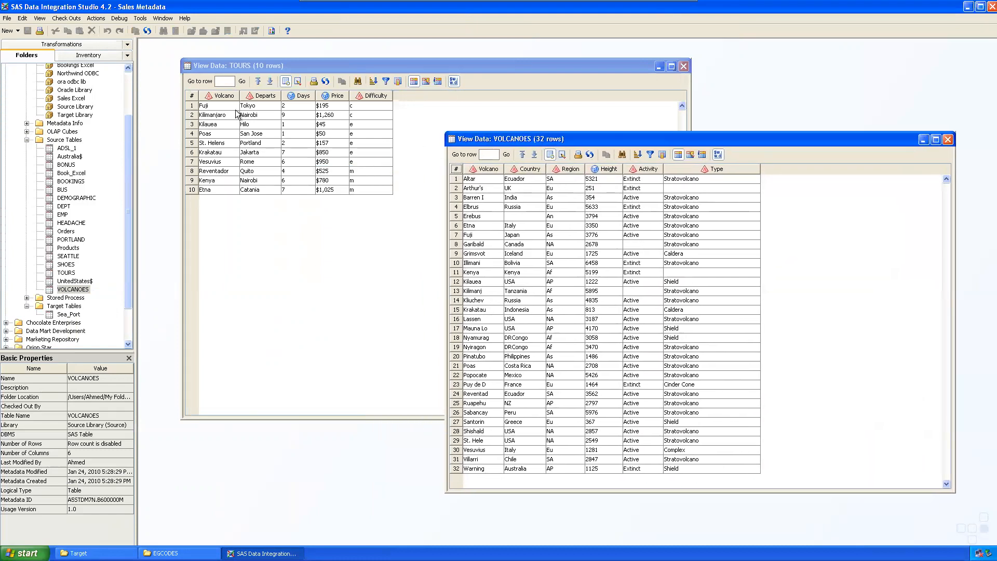
click(307, 63)
drag(306, 64, 263, 170)
click(537, 148)
drag(560, 139, 563, 116)
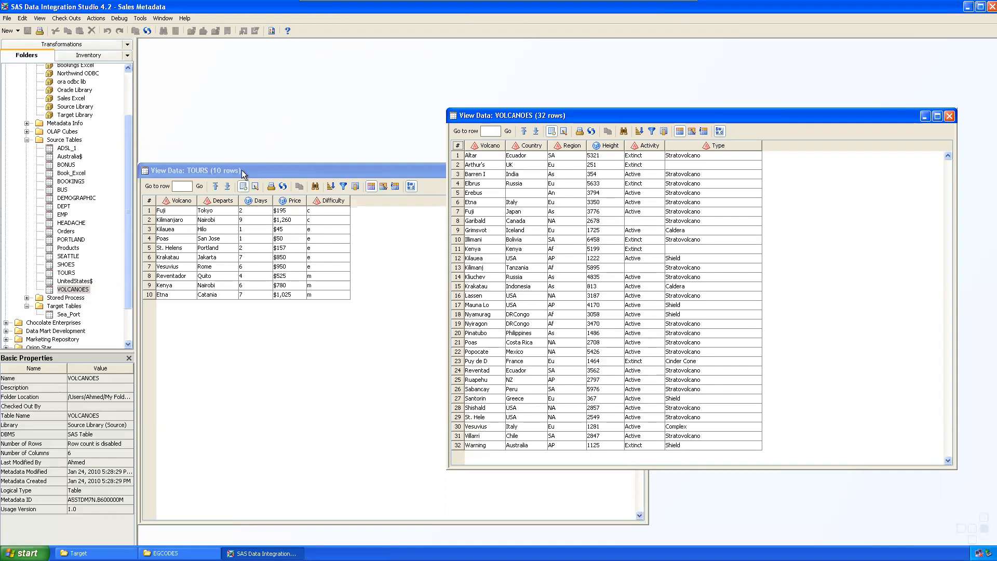
Step: Examine the Volcano and Departs values of the Kilimanjaro row in the TOURS data
click(242, 170)
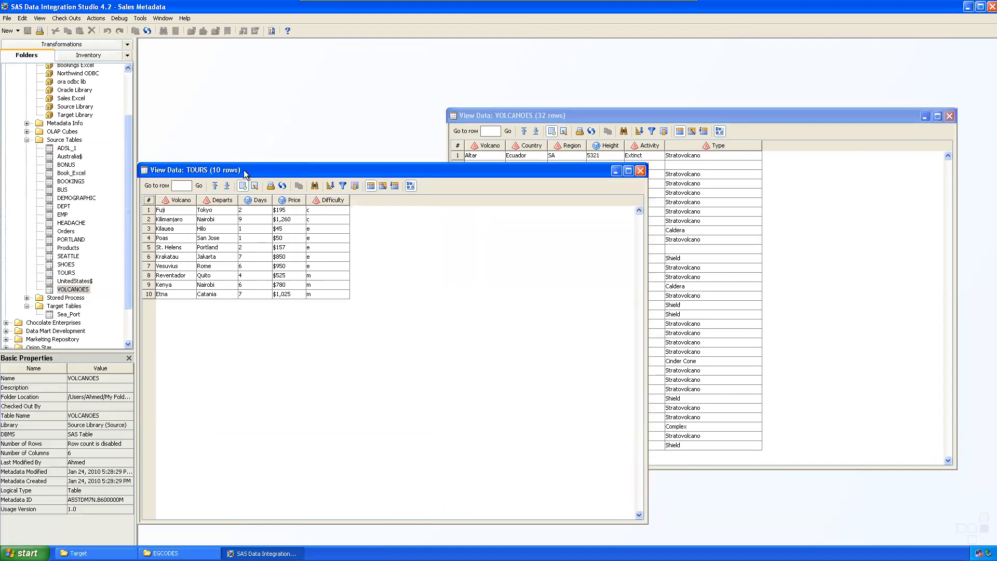
click(191, 220)
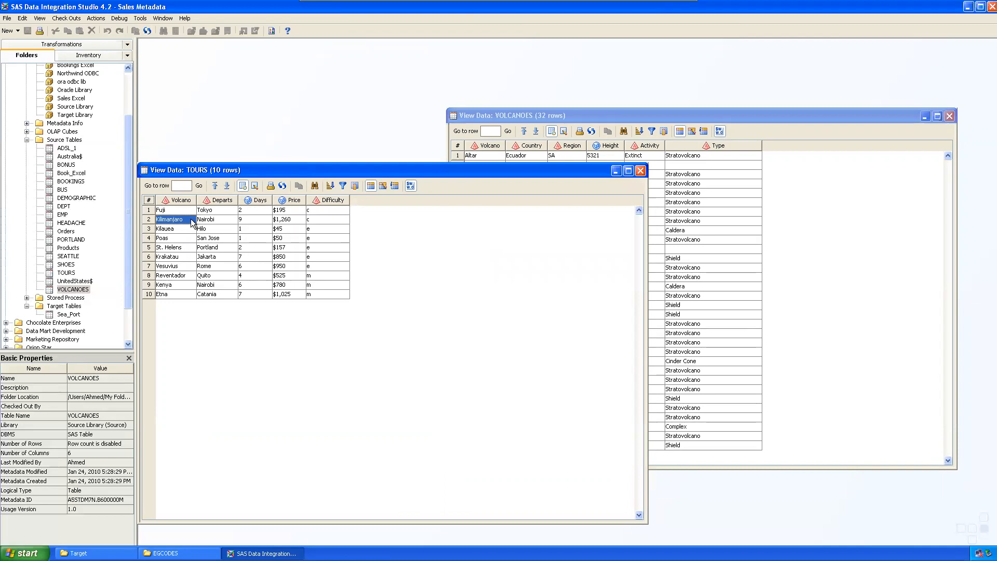
click(221, 220)
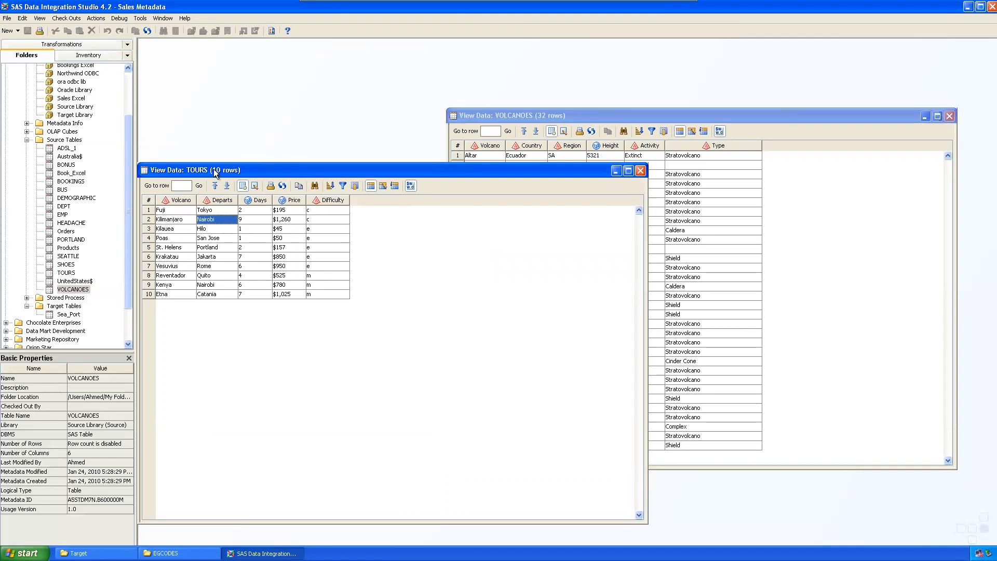
drag(215, 170, 214, 168)
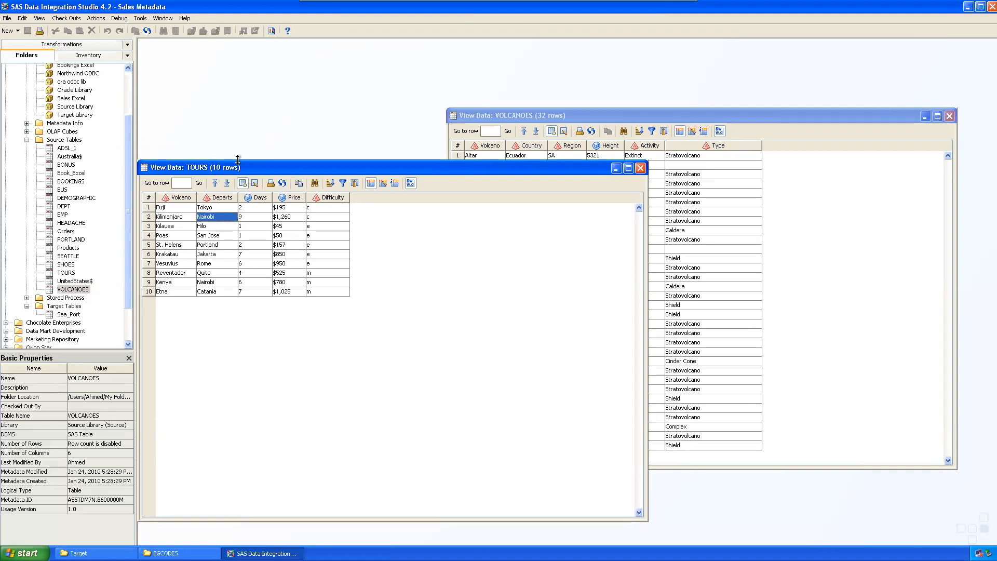
click(188, 216)
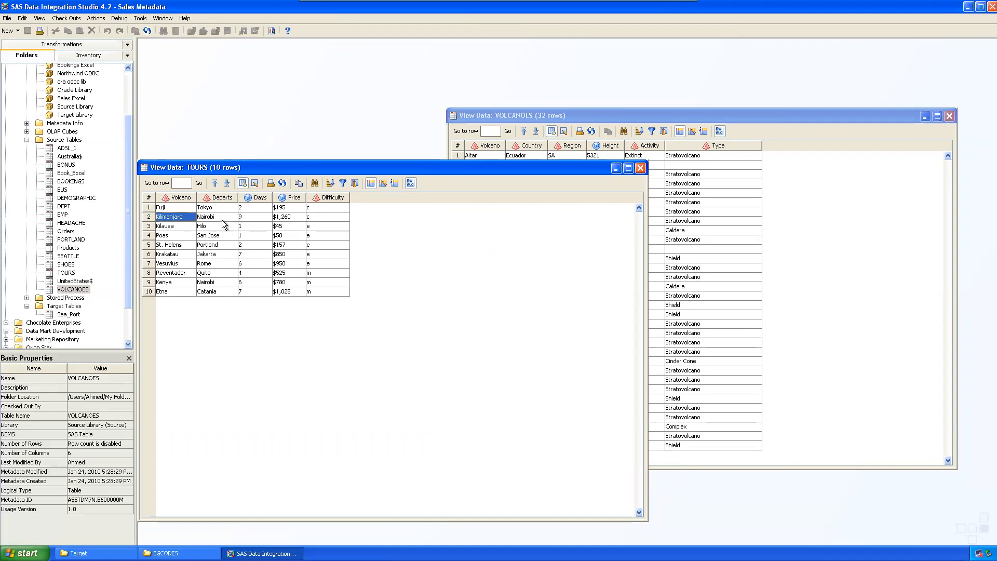
Step: Examine the Departs, Days, Price and Difficulty values of the Kilimanjaro row in the TOURS data
click(222, 218)
click(254, 216)
click(301, 219)
click(342, 217)
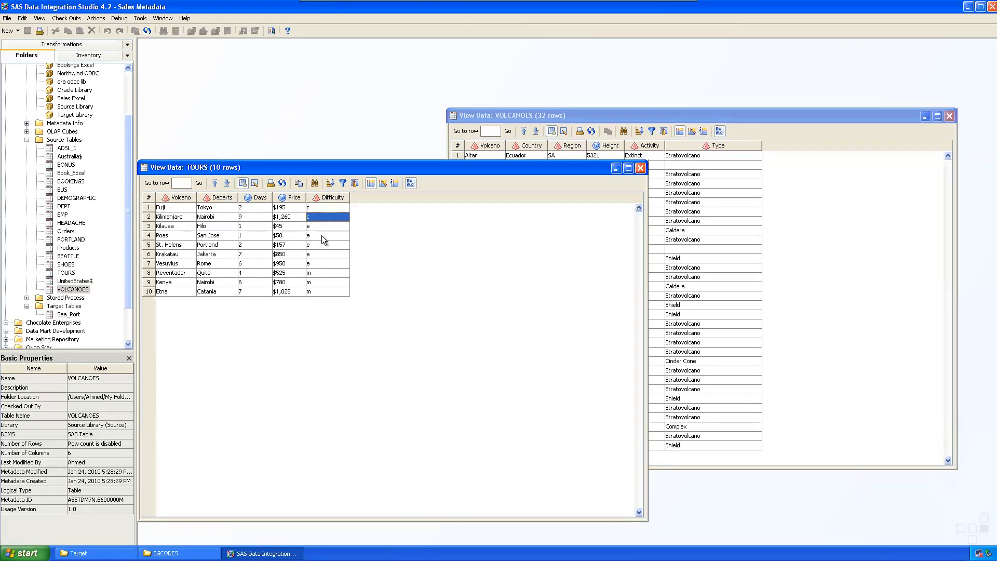
click(316, 217)
click(331, 217)
Step: Bring the TOURS data viewer to the front and highlight all its rows and columns for review
drag(572, 115, 569, 112)
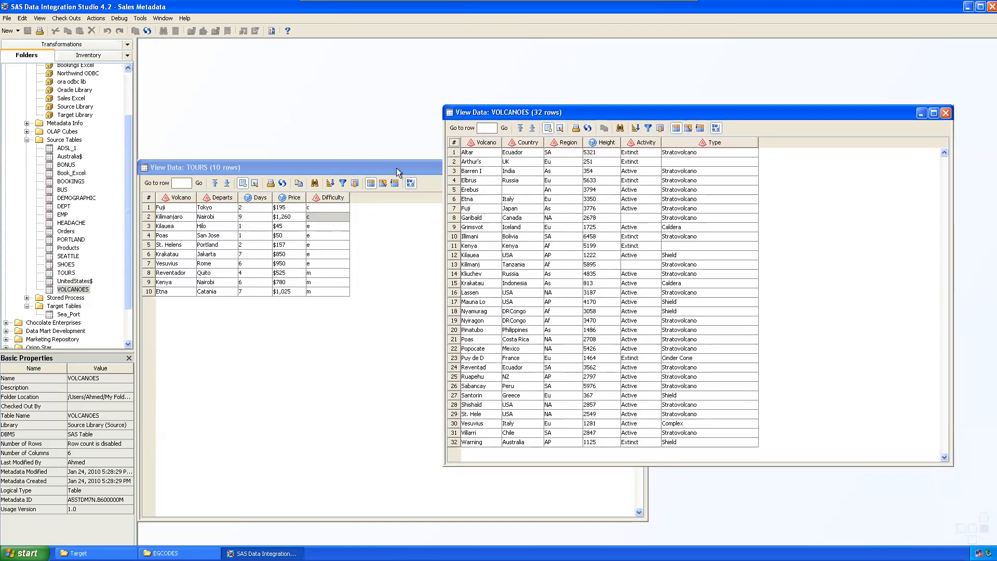
drag(241, 163, 242, 162)
drag(173, 201, 345, 301)
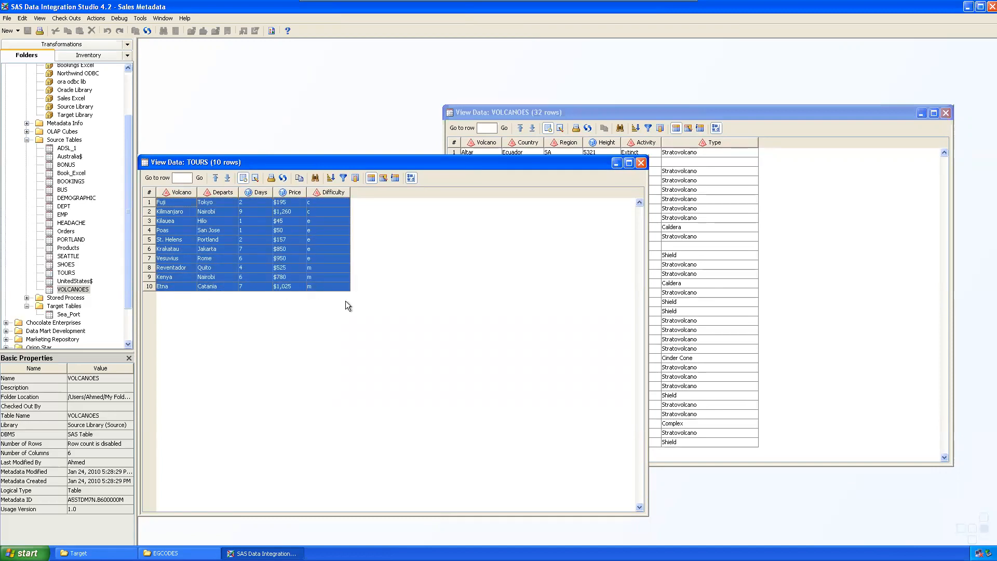
click(344, 366)
Step: Narrow the VOLCANOES data viewer to fit its columns and place it beside the TOURS data
drag(584, 114, 512, 102)
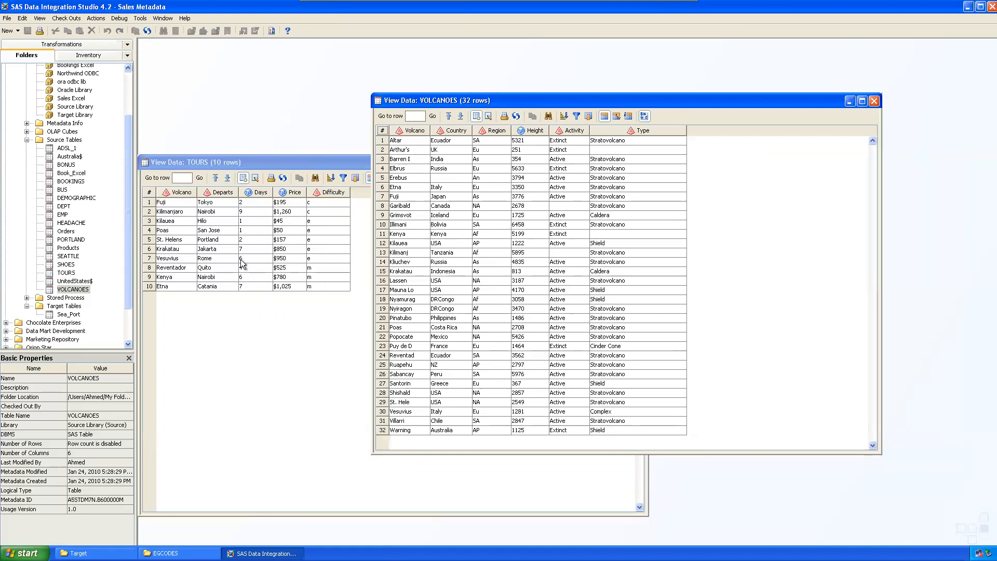
drag(881, 280, 717, 279)
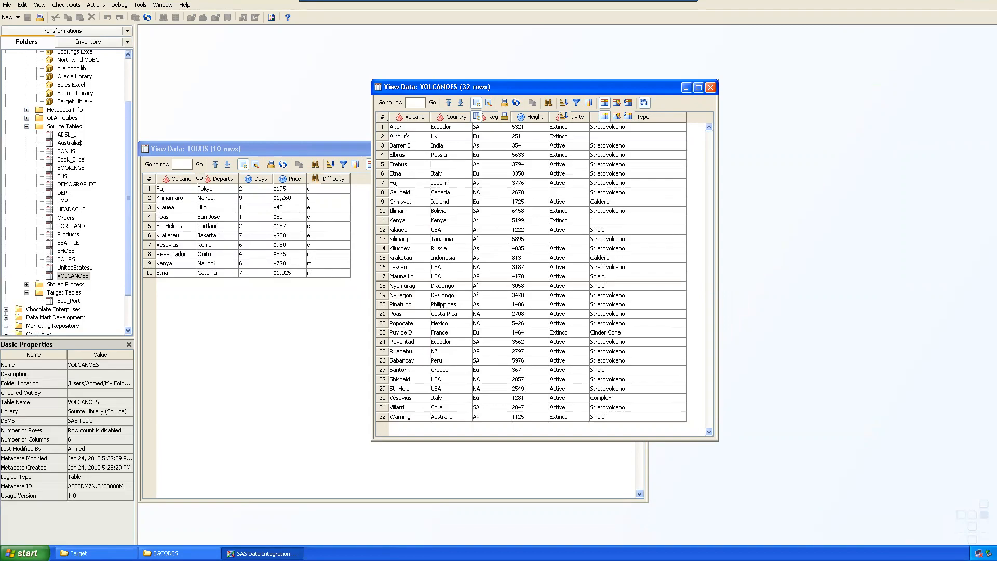
click(263, 553)
click(262, 553)
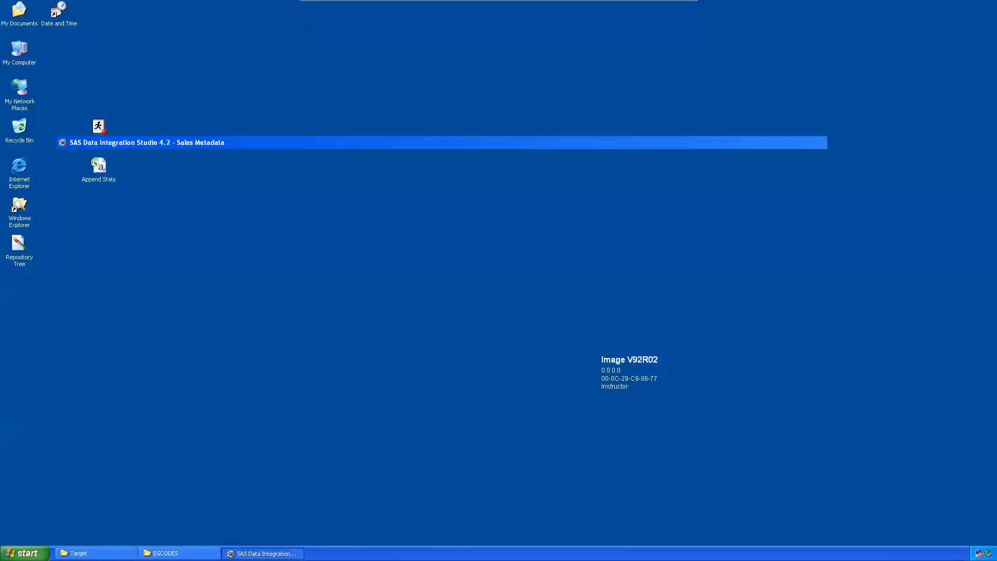
drag(464, 102, 476, 126)
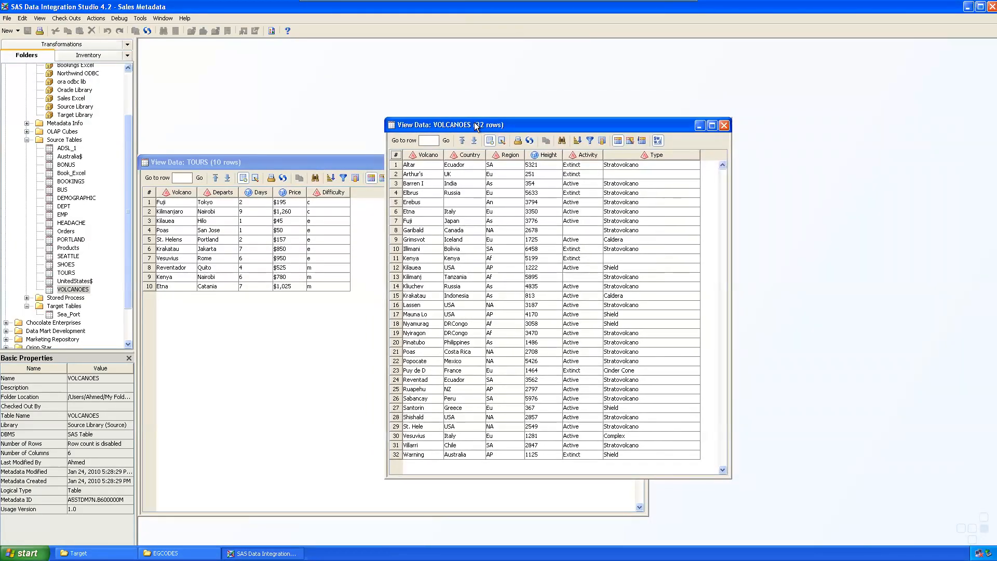
Step: Examine the Volcano, Country, Region, Height and Type values of the Kilimanj row in the VOLCANOES data
click(428, 277)
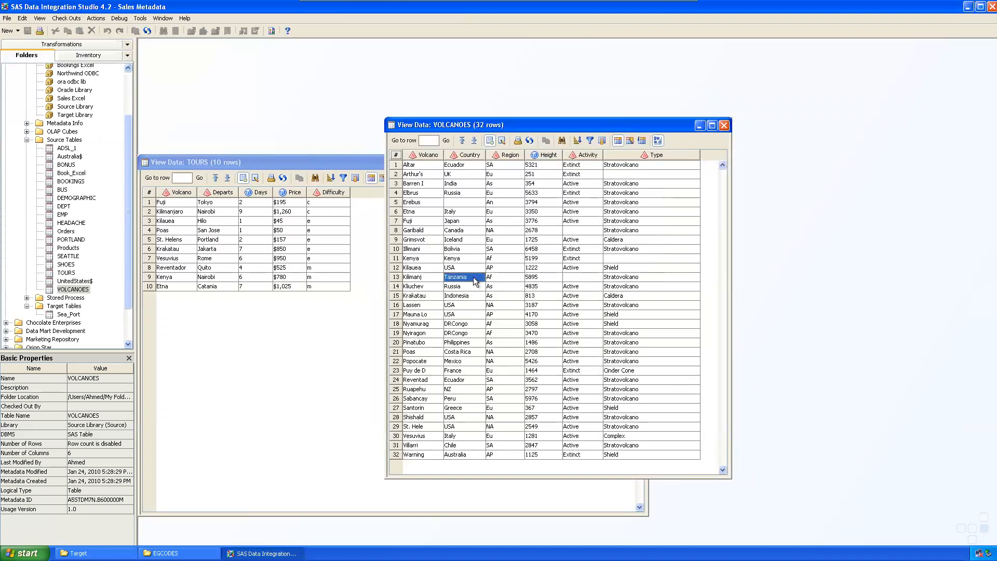
click(500, 279)
click(546, 279)
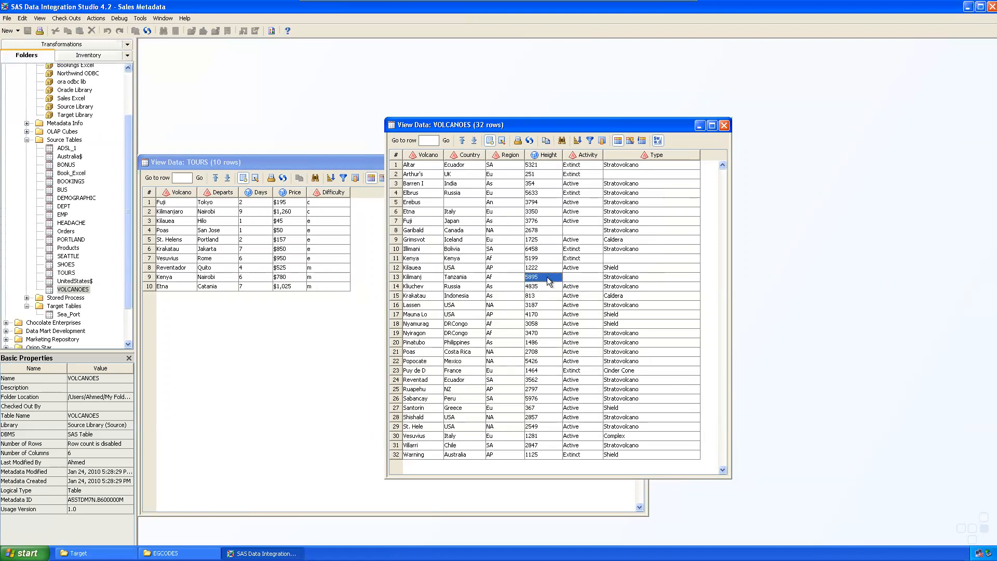
click(659, 280)
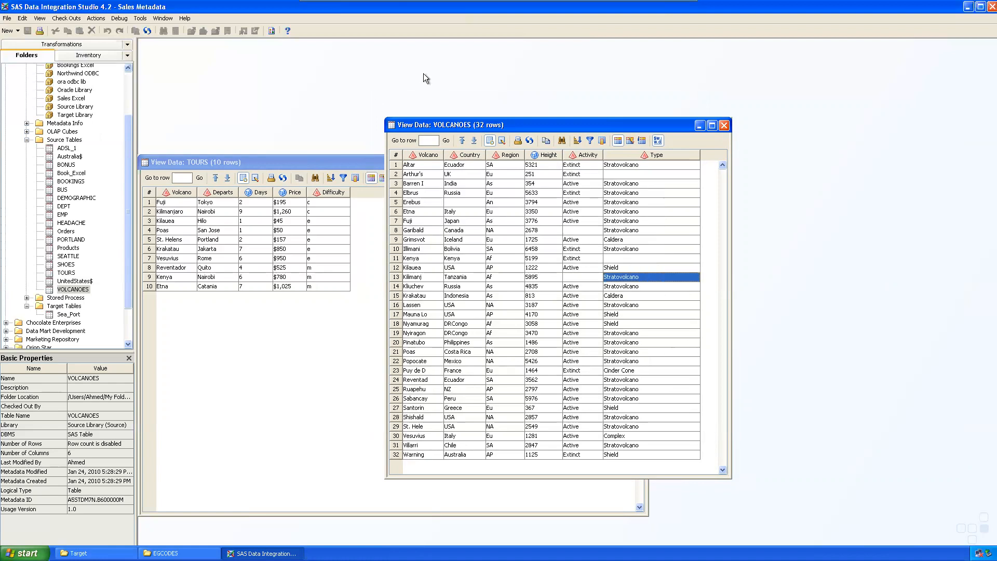
Step: Compare the Volcano columns of the TOURS and VOLCANOES data, switching between the two viewers
drag(501, 125, 532, 106)
drag(461, 150, 475, 177)
click(251, 162)
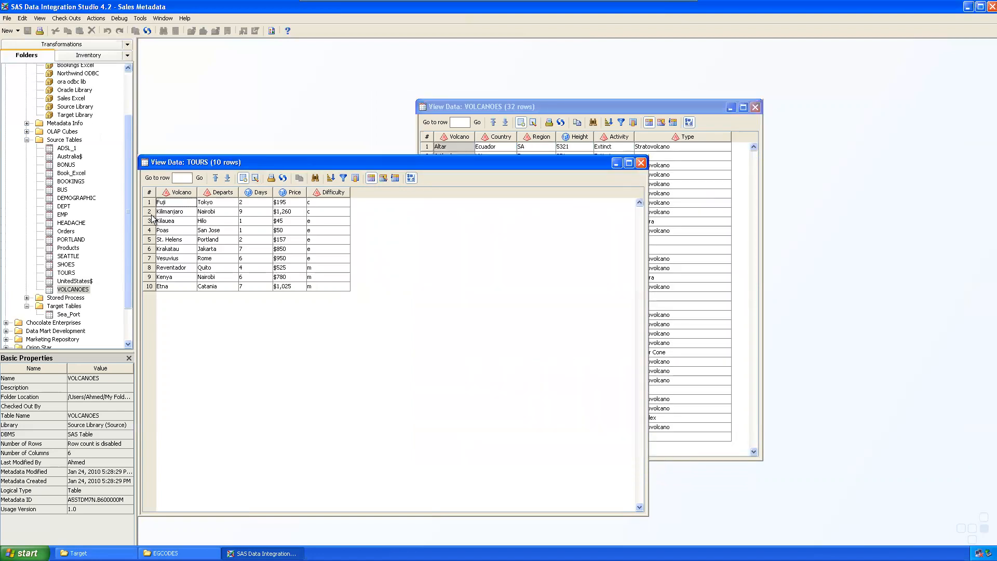
drag(510, 107, 532, 103)
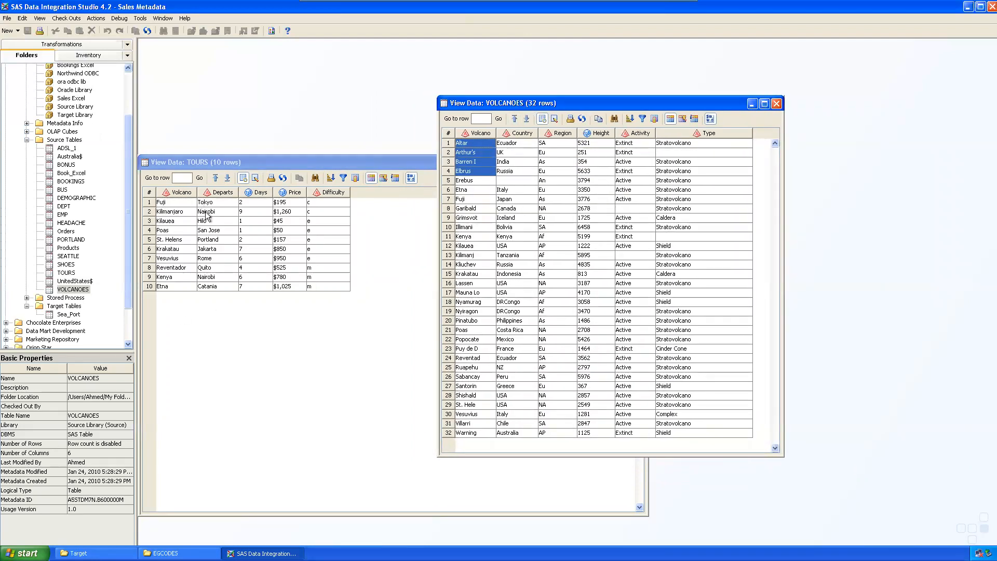
click(228, 160)
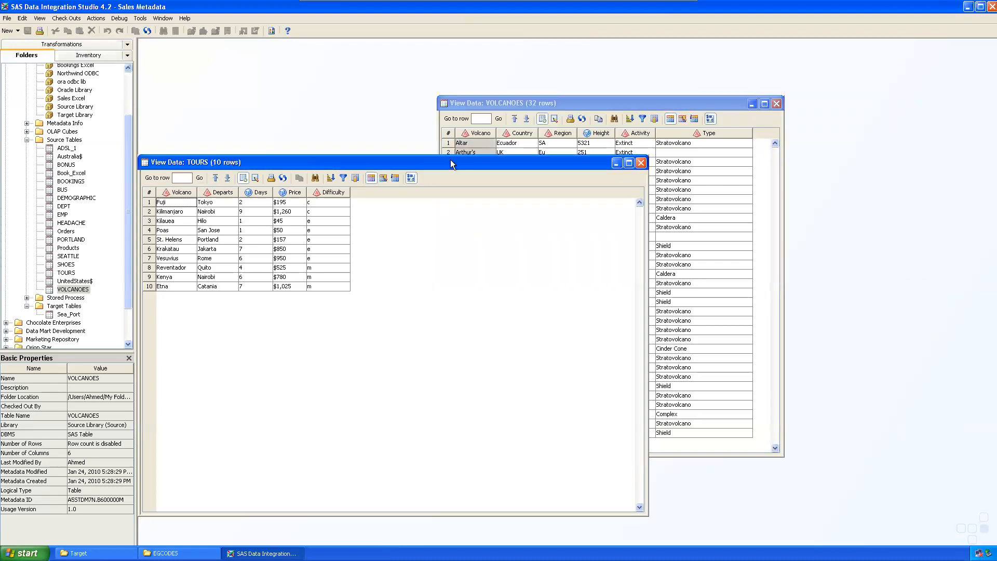
click(521, 106)
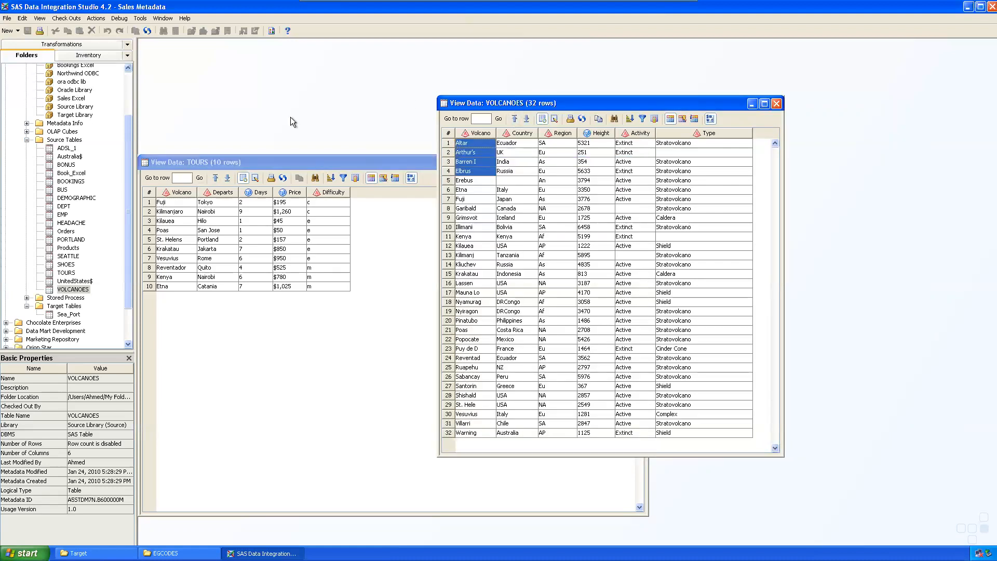
Step: Close the TOURS and VOLCANOES data viewers
click(215, 164)
click(639, 164)
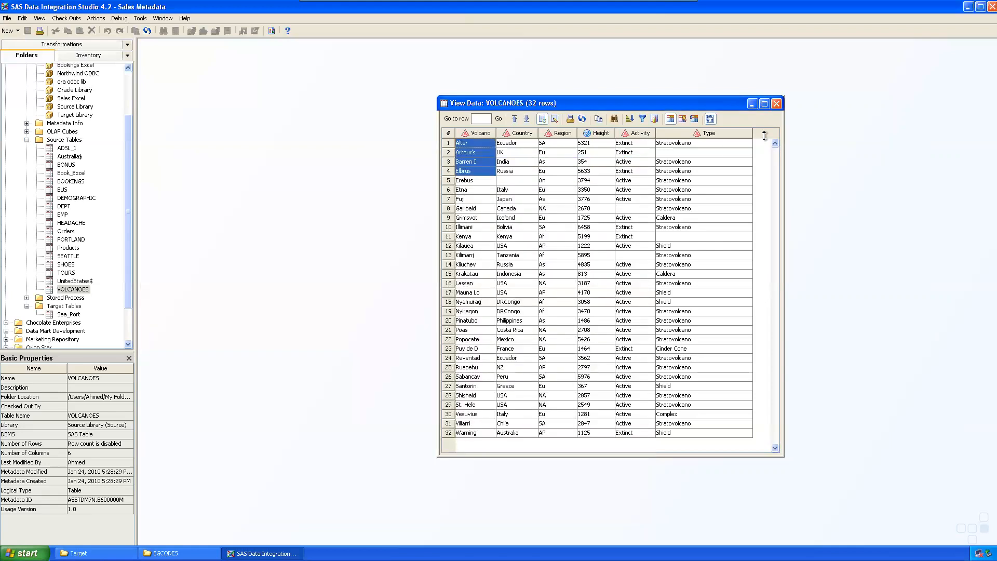
click(776, 103)
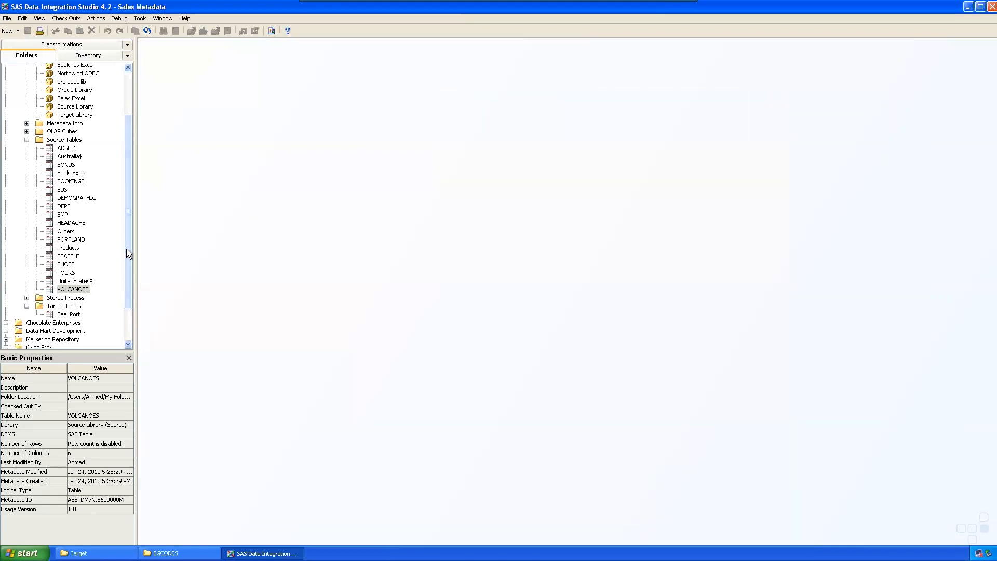
Step: Switch to the S:\Target folder in Windows Explorer, check the sea_port data set, and minimize the folder window
drag(126, 248, 126, 272)
click(78, 553)
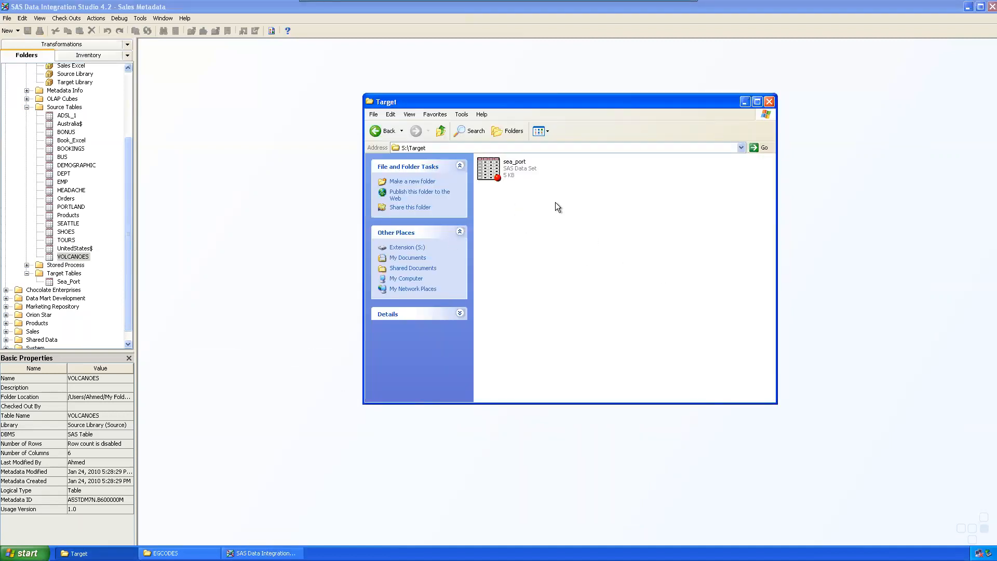
drag(418, 103, 380, 107)
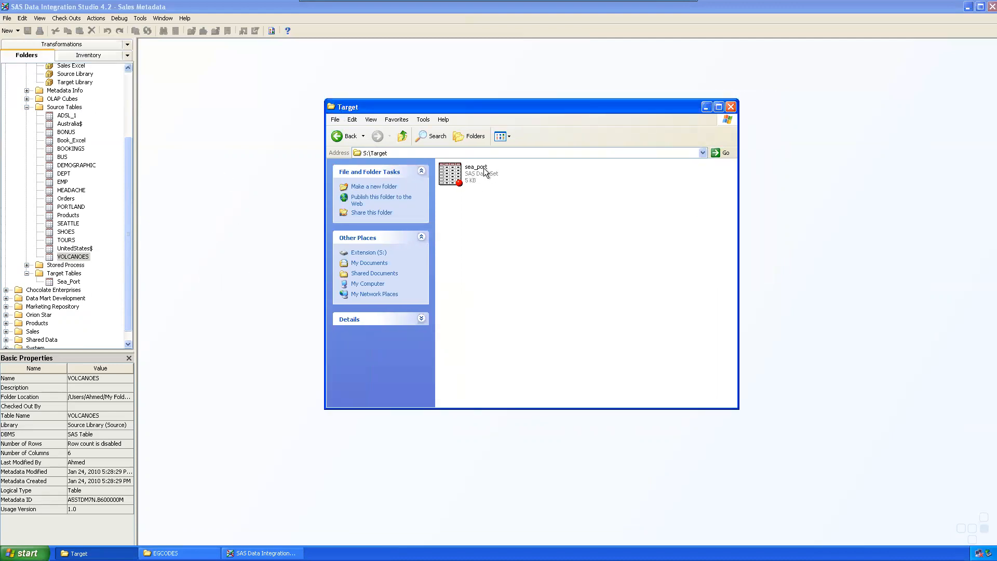
mouse_move(473, 177)
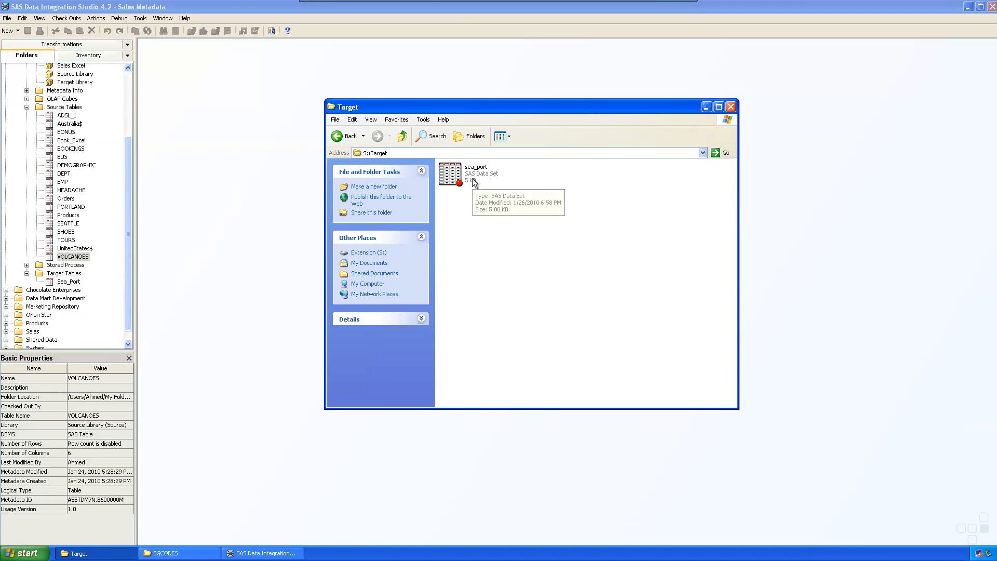
click(707, 107)
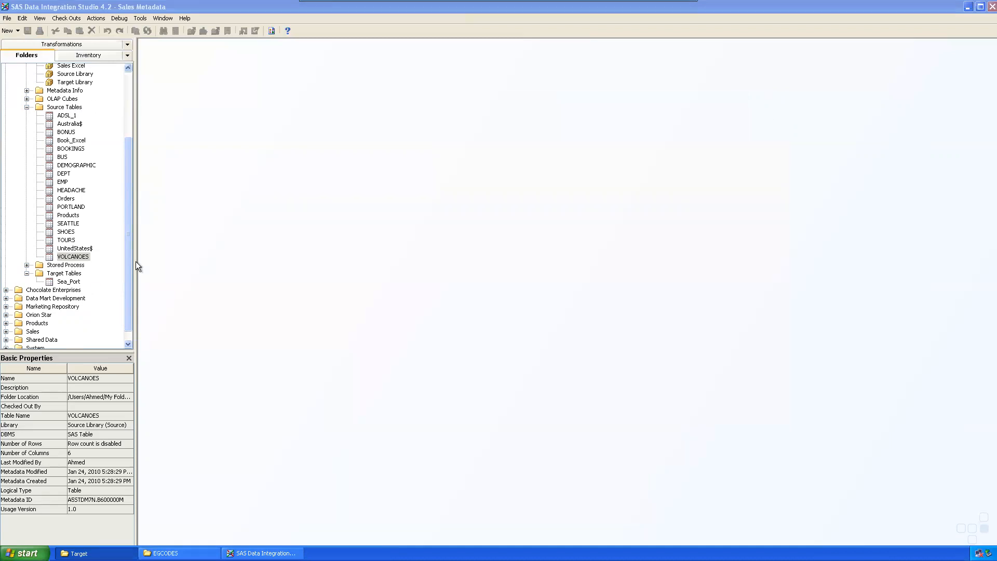
Step: Create a new job named SQL Left Join in the Jobs folder of Sales Project
drag(127, 254, 133, 196)
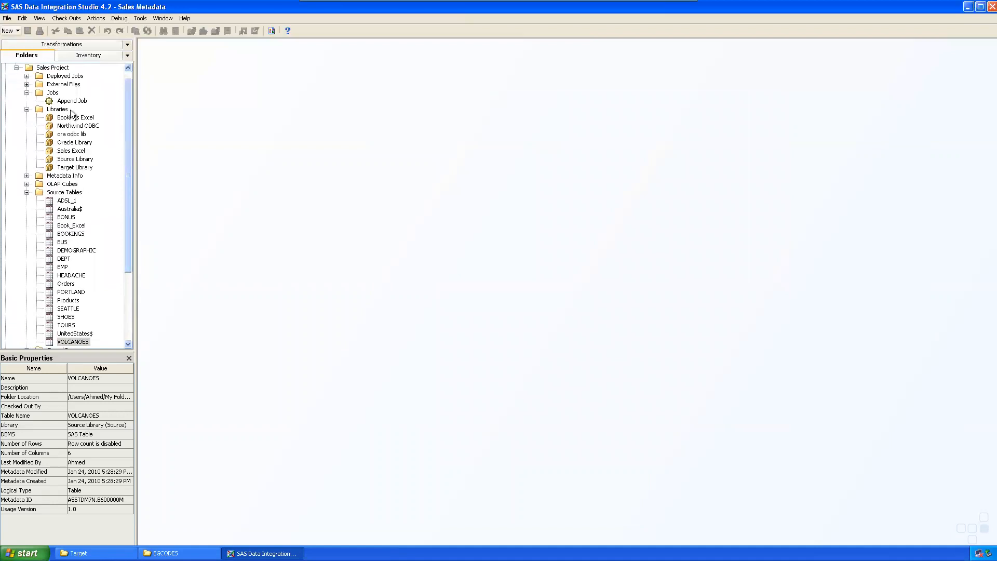
right_click(53, 93)
mouse_move(87, 128)
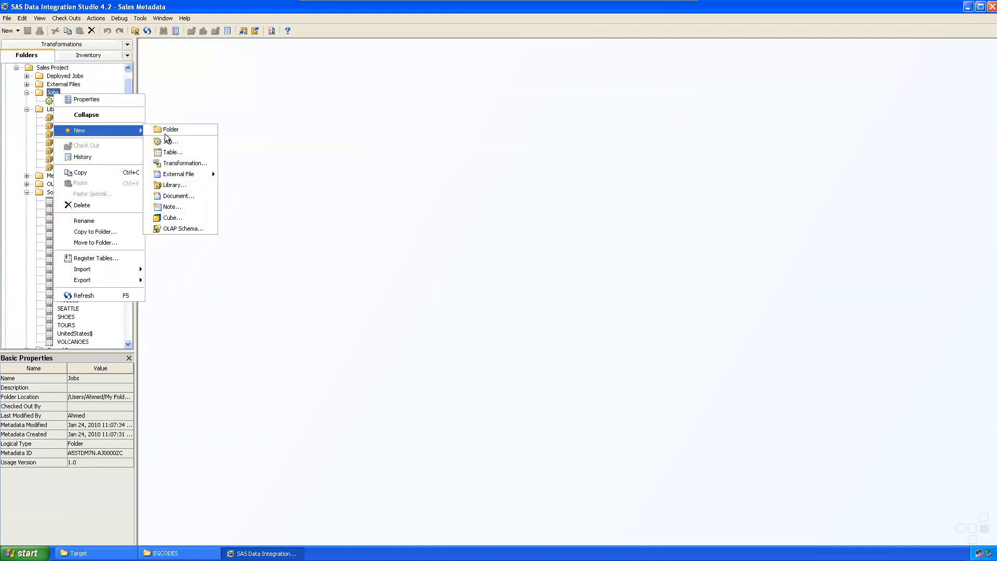
click(185, 142)
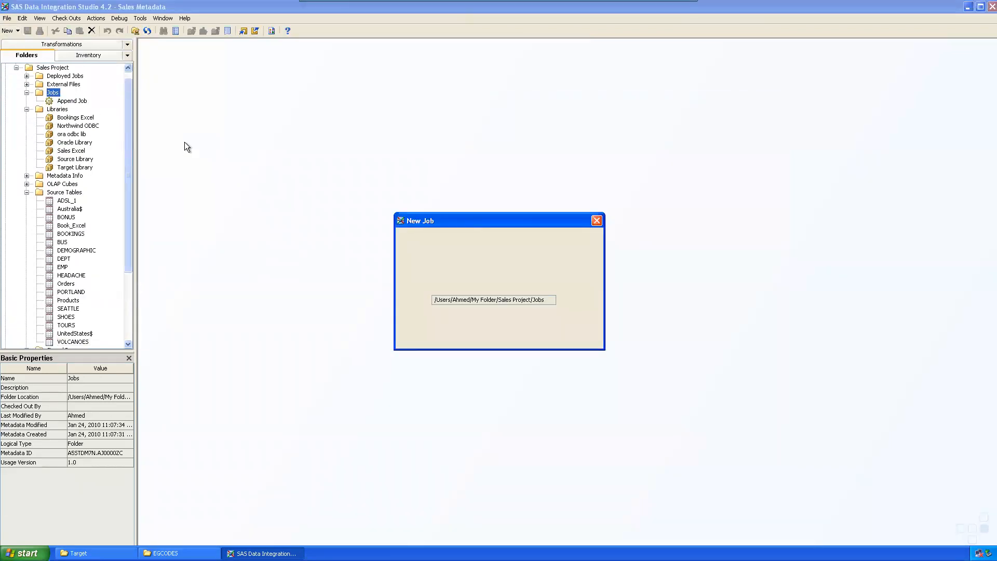
text(SQL Left Join)
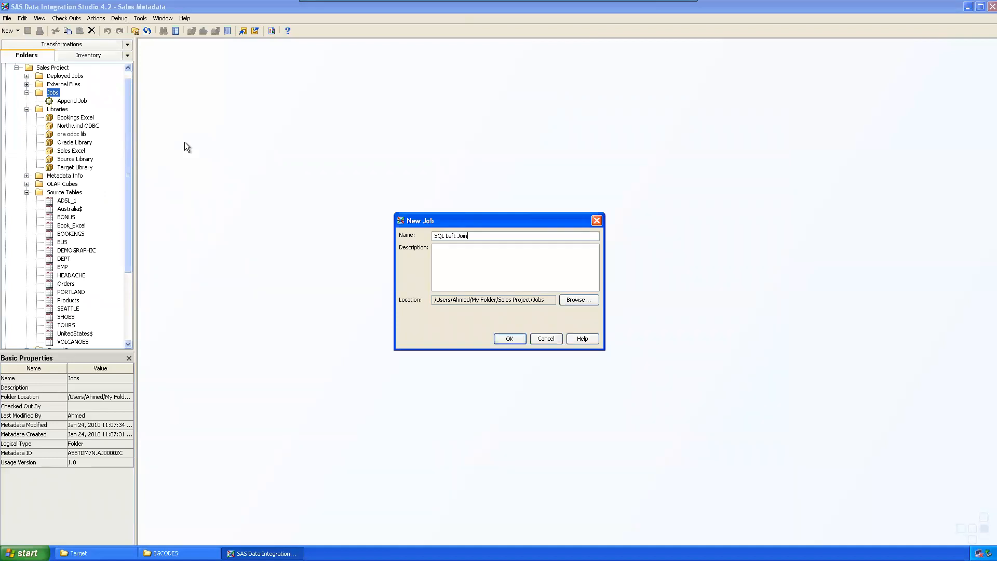
key(Return)
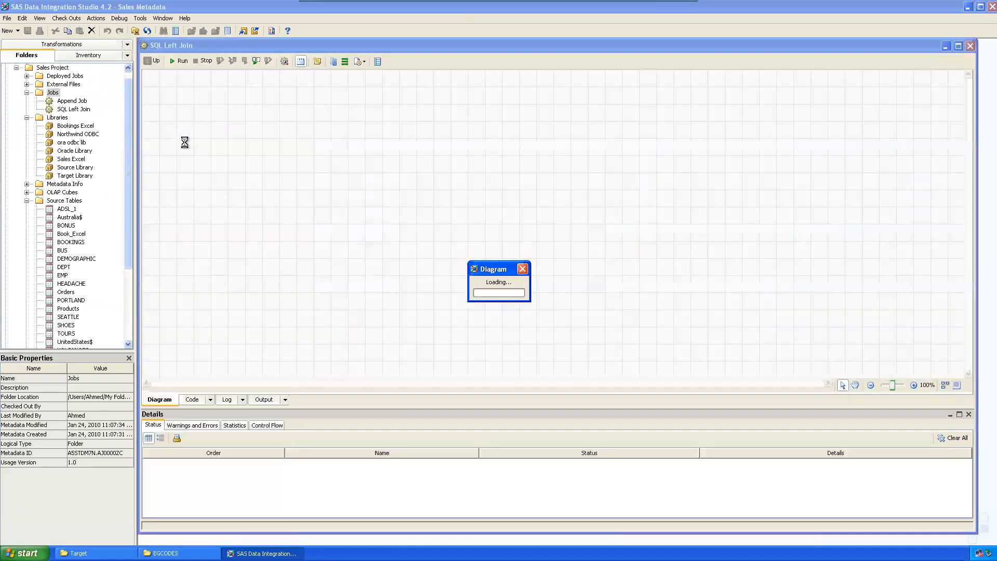
Step: Add the TOURS and VOLCANOES source tables to the SQL Left Join job diagram, with VOLCANOES below TOURS
drag(129, 195, 129, 285)
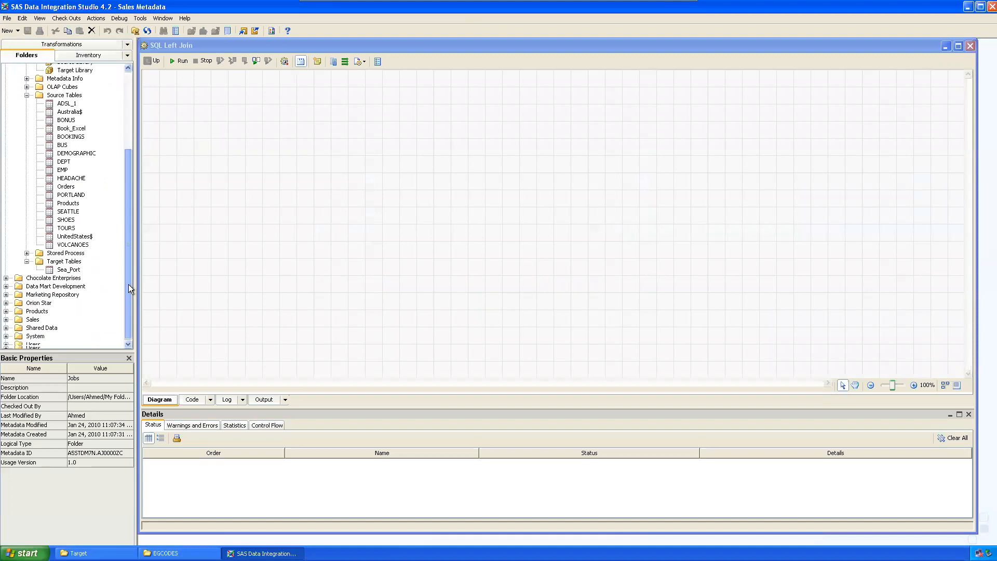
click(197, 54)
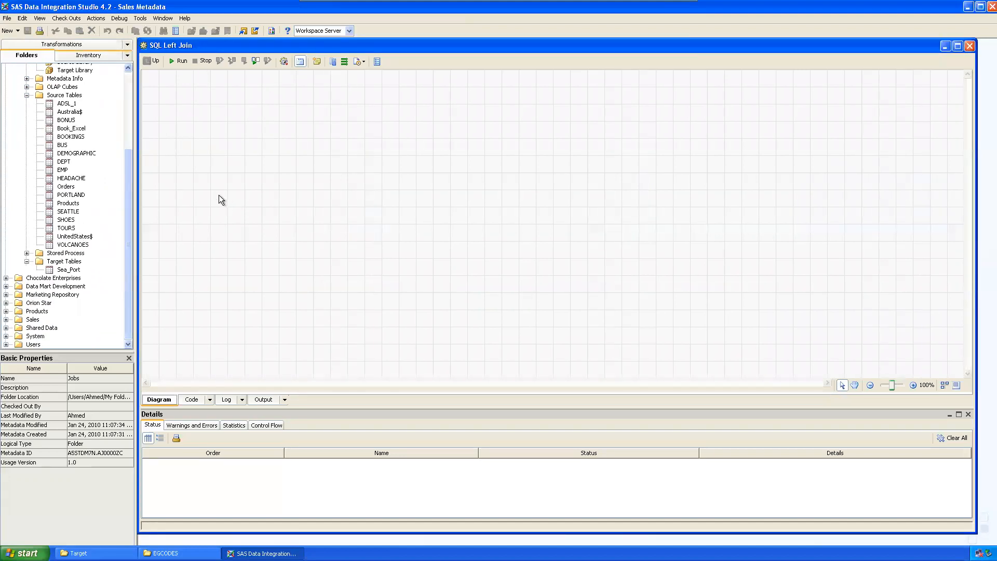
drag(131, 185, 130, 161)
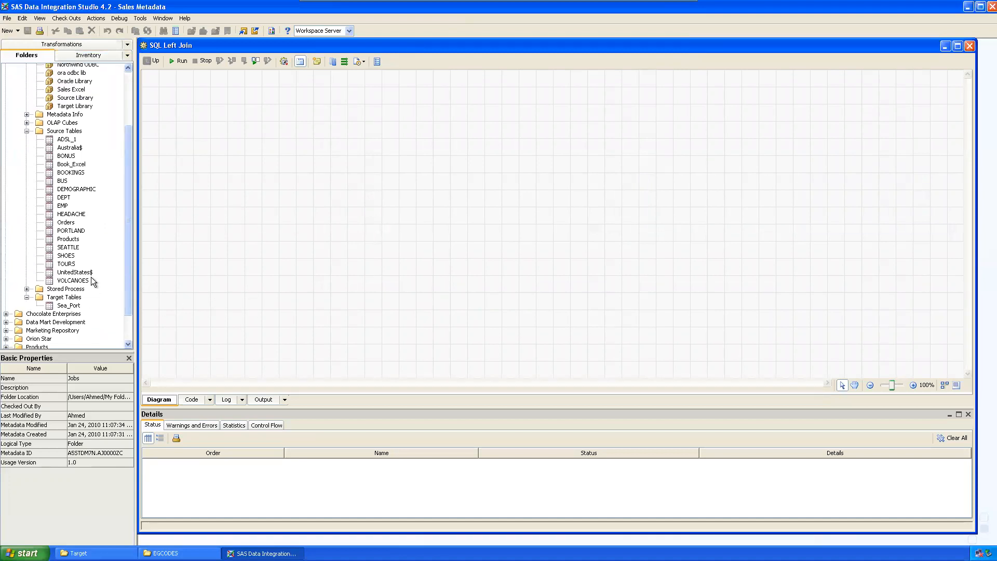
drag(71, 263, 239, 136)
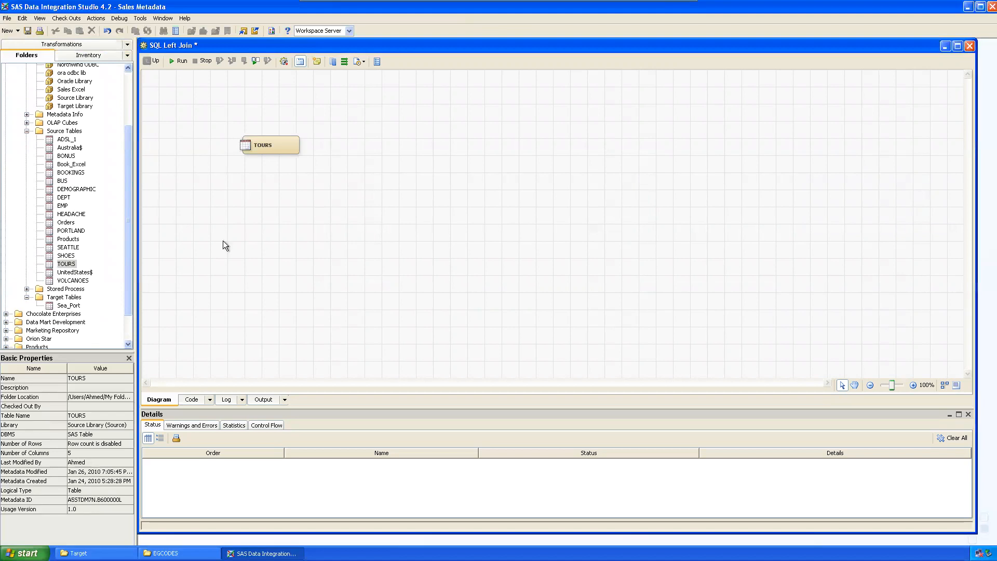
drag(76, 281, 263, 182)
Step: Add an SQL Join transformation from the Data category to the job diagram and align it beside the TOURS table
scroll(123, 156, up, 3)
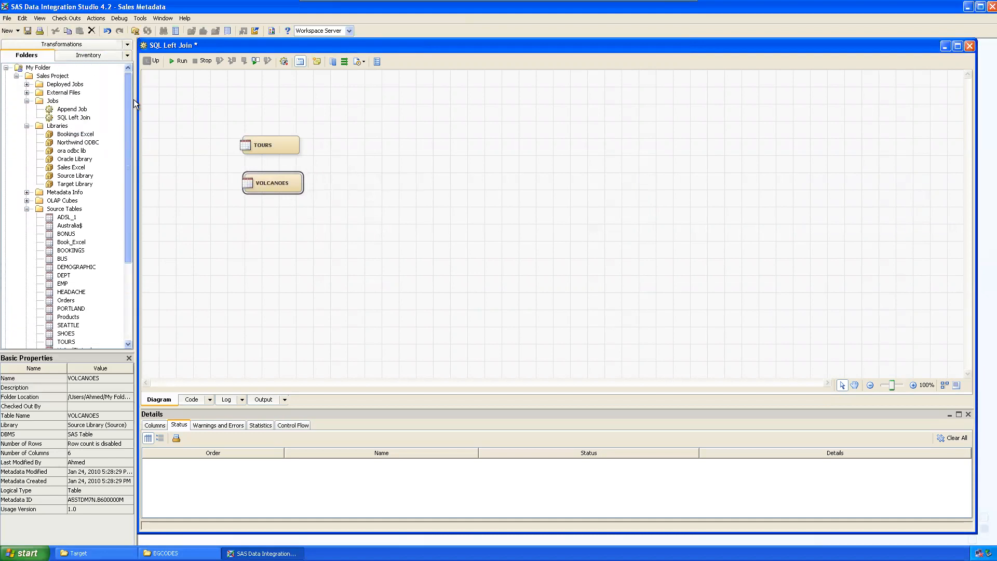
click(76, 44)
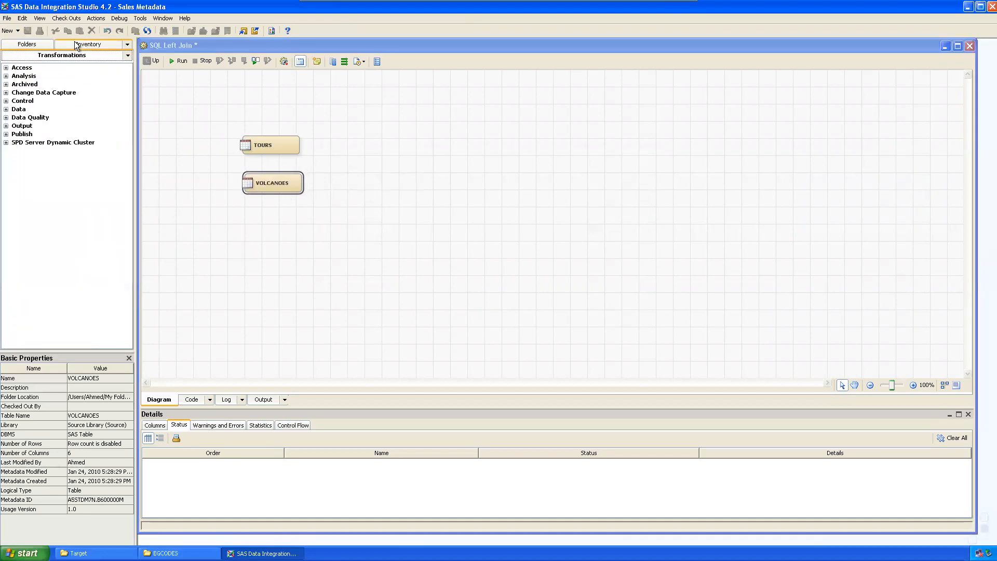
click(6, 68)
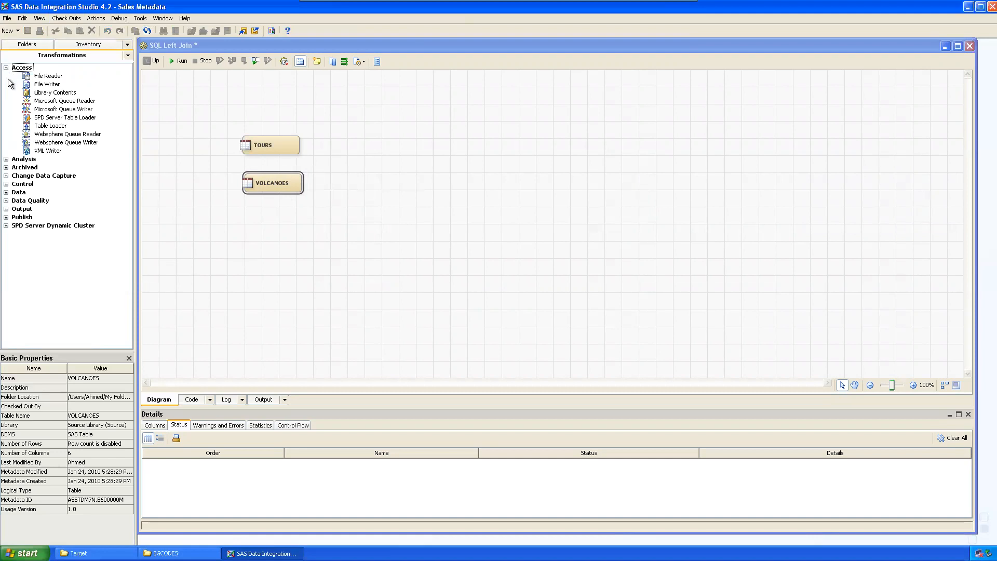
click(6, 68)
click(6, 109)
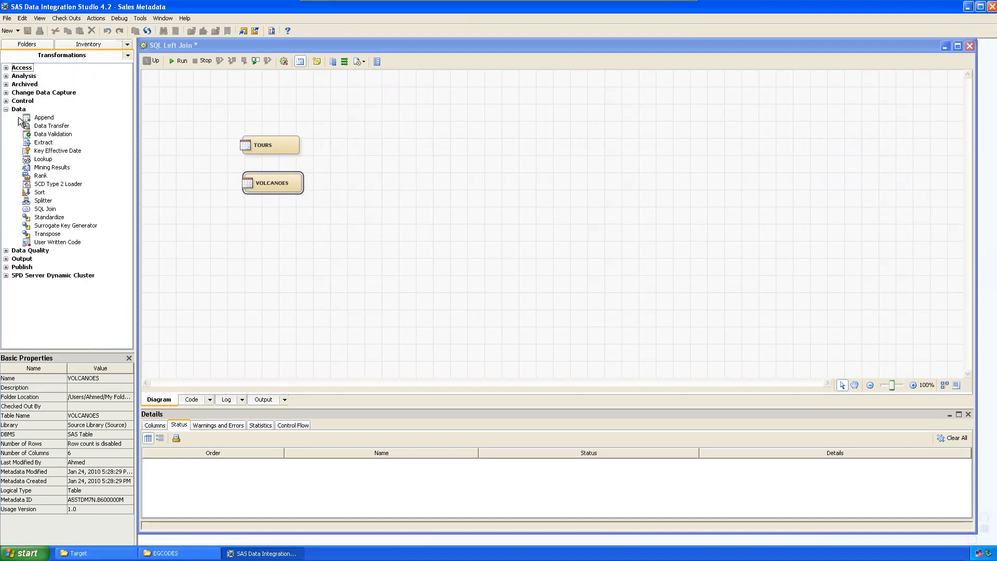
click(45, 209)
drag(45, 213, 372, 177)
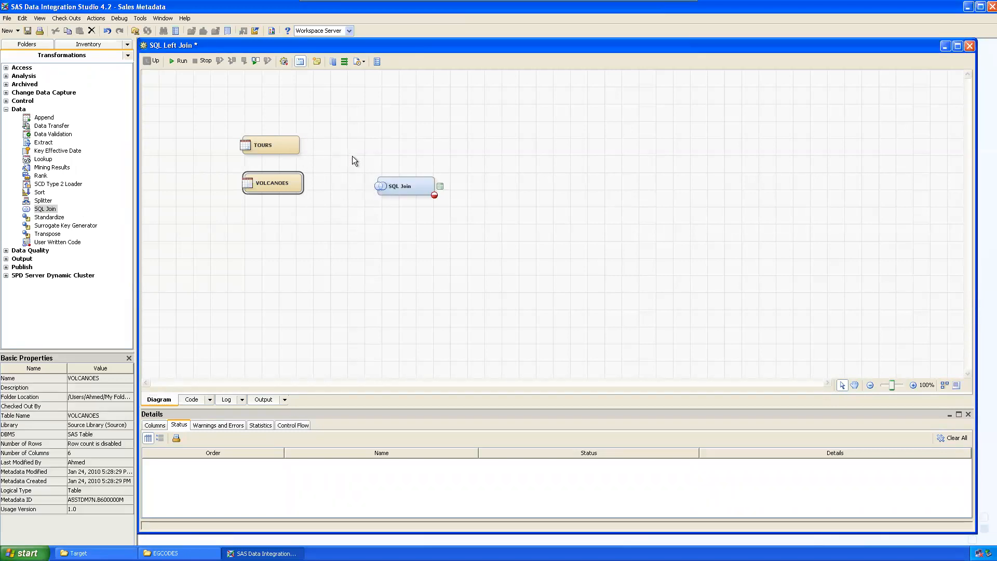
drag(286, 138, 307, 142)
drag(405, 184, 387, 151)
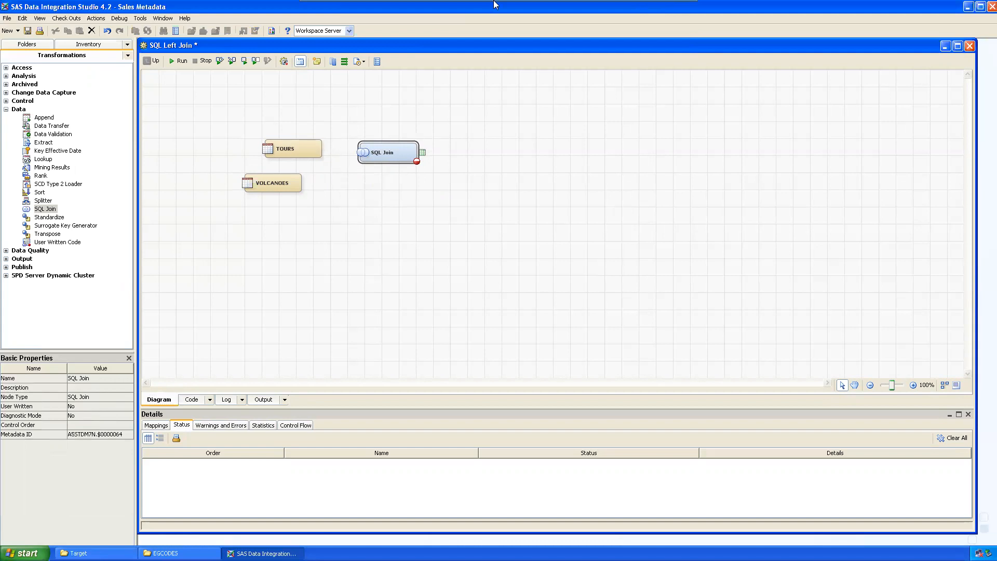
Step: Connect the TOURS and VOLCANOES tables as inputs to the SQL Join transformation and move both tables away from it
drag(325, 148, 362, 151)
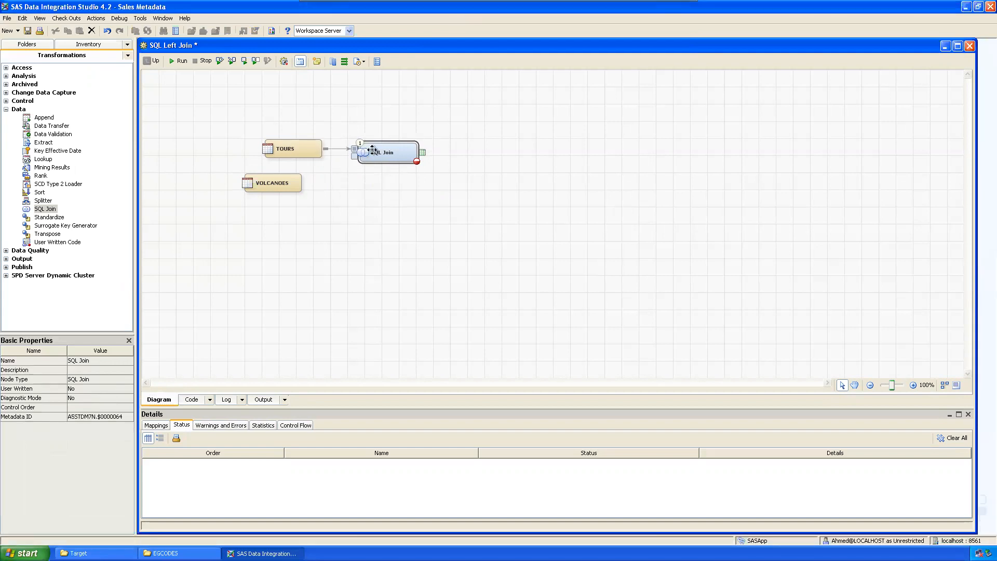
drag(306, 183, 382, 169)
drag(310, 149, 284, 146)
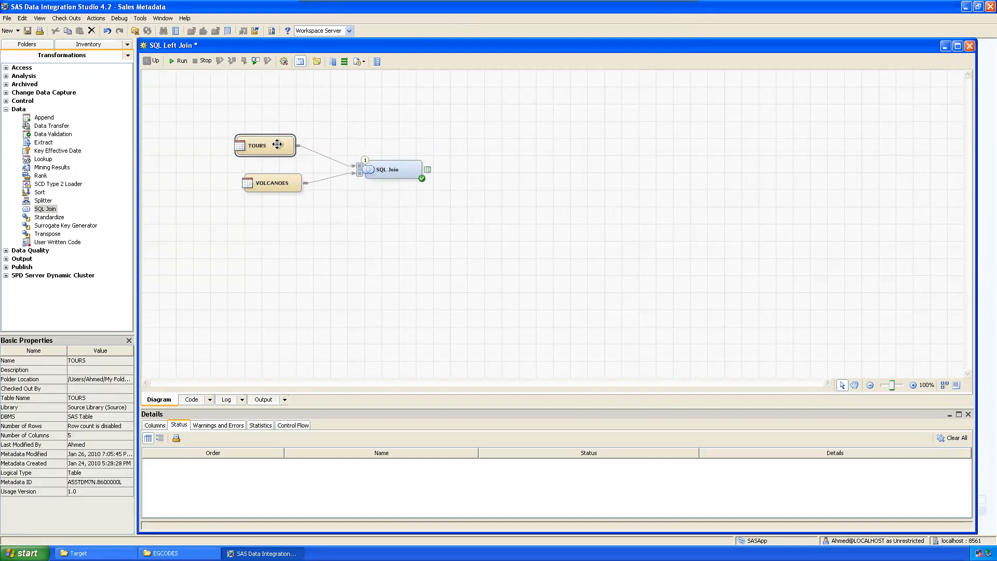
drag(270, 183, 256, 181)
drag(272, 141, 270, 141)
Step: Start registering the SQL Join transformation's output as a table named Tour_Vol
click(431, 170)
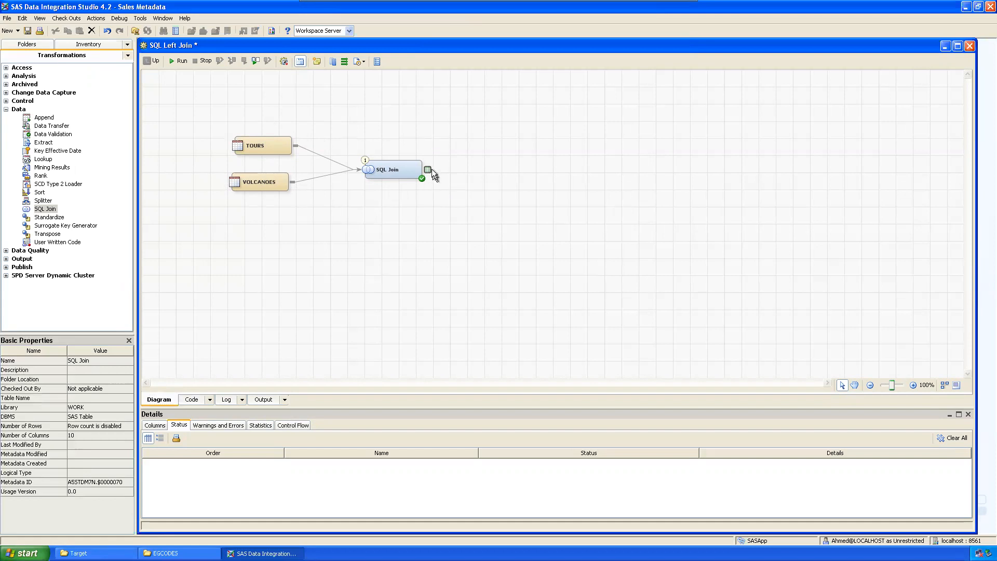
click(11, 111)
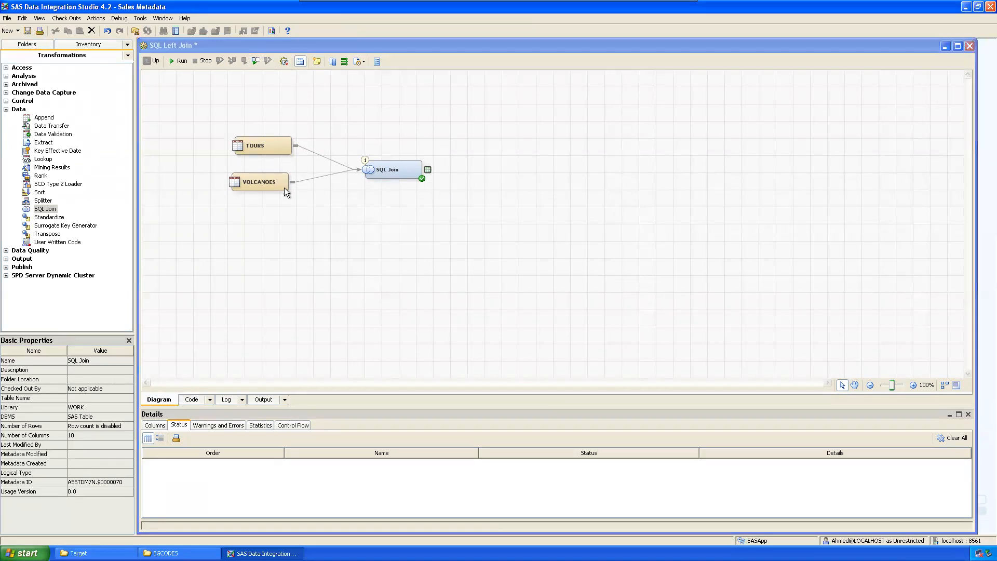
click(5, 109)
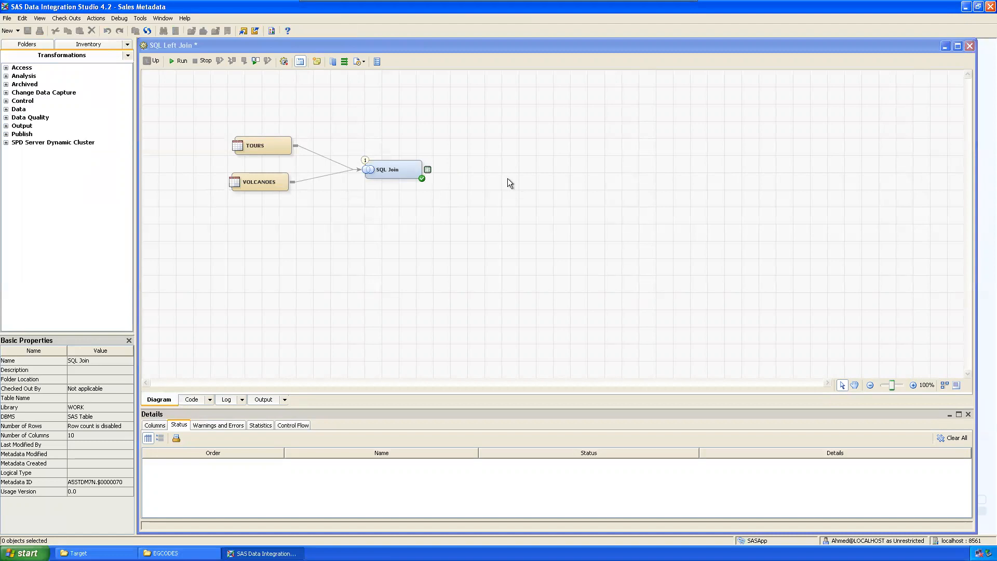
right_click(428, 167)
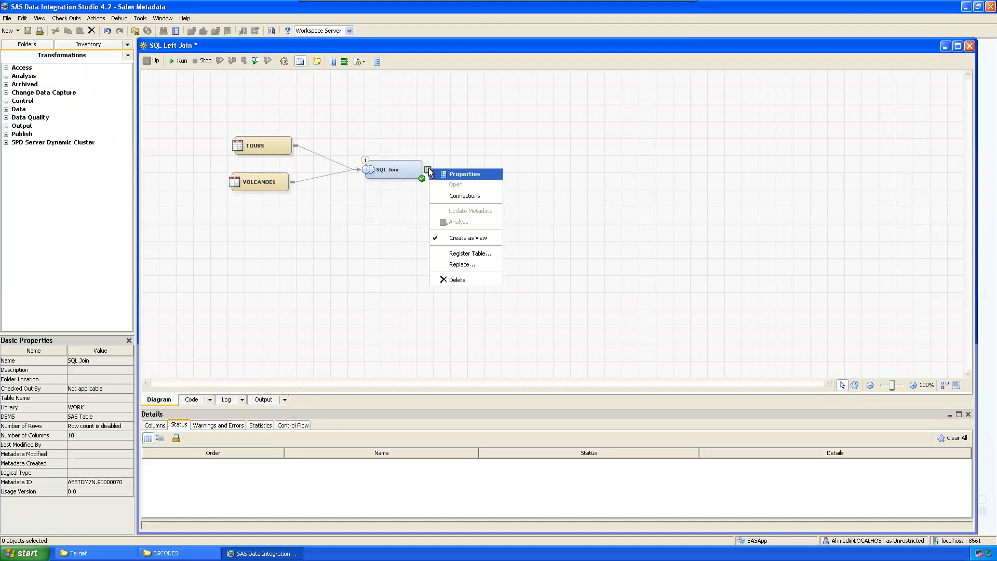
click(466, 253)
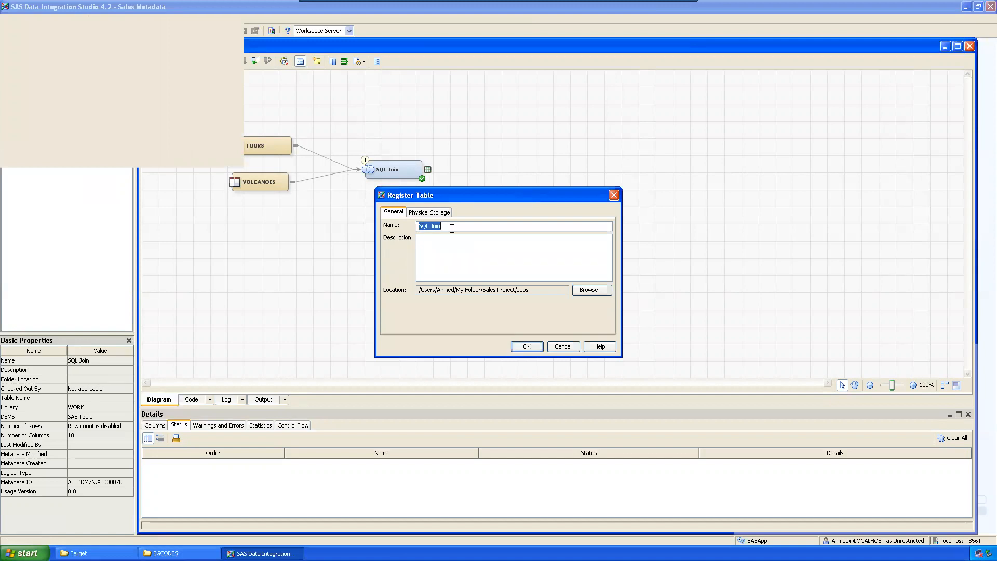
text(Tour)
Step: Assign Target Library from the Sales Project Libraries folder as the new table's physical storage library
click(438, 213)
click(544, 240)
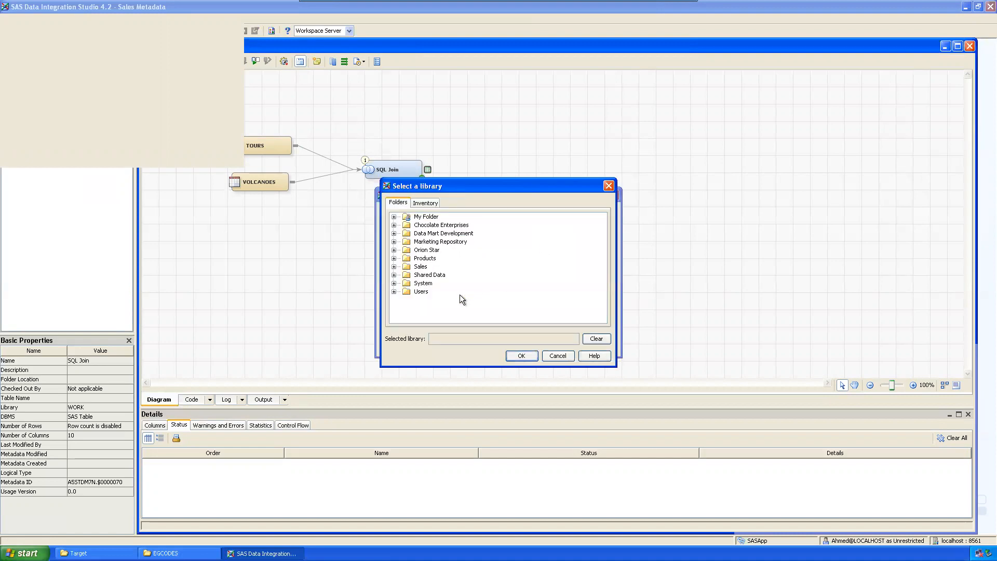
click(394, 217)
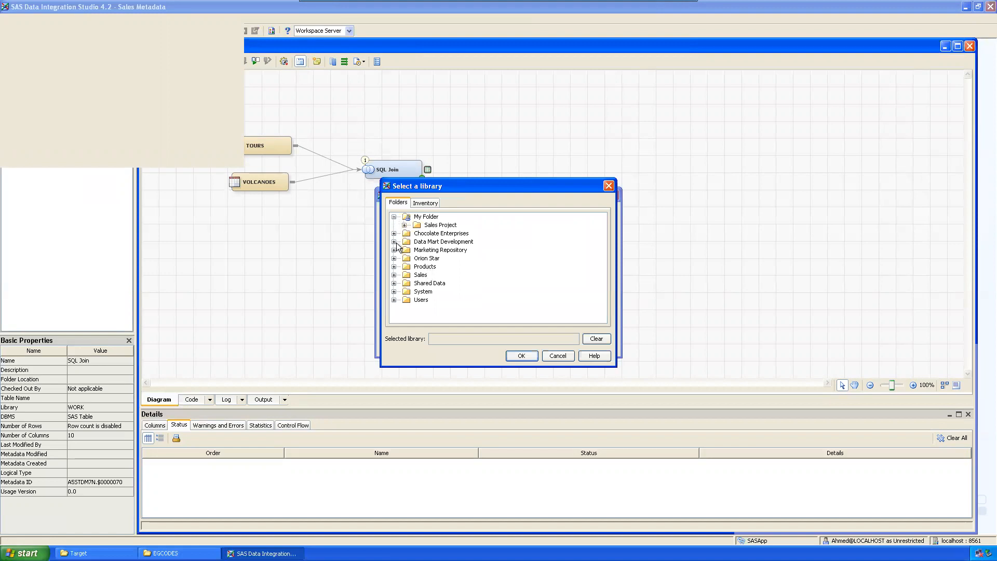
click(405, 224)
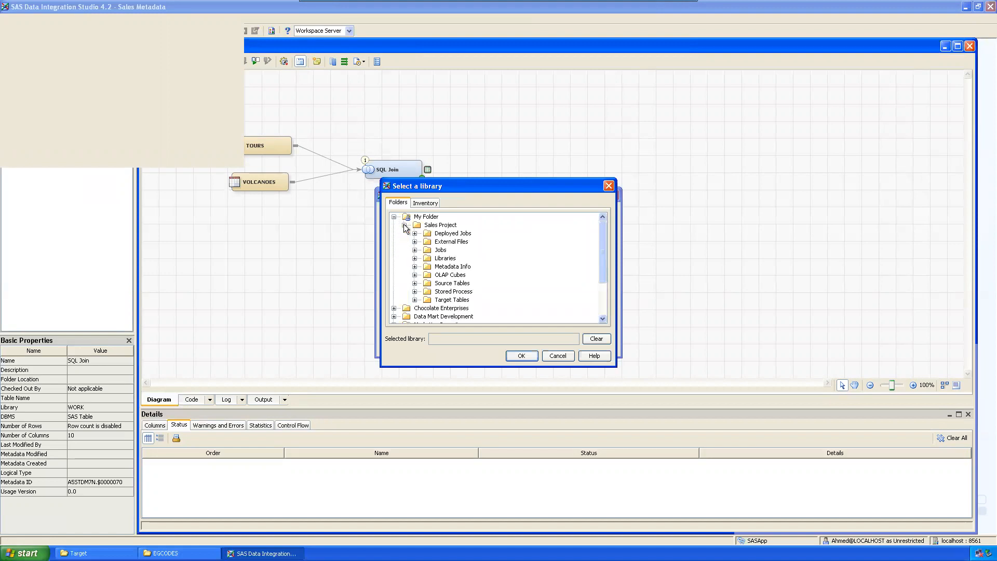
click(453, 301)
drag(472, 194, 585, 199)
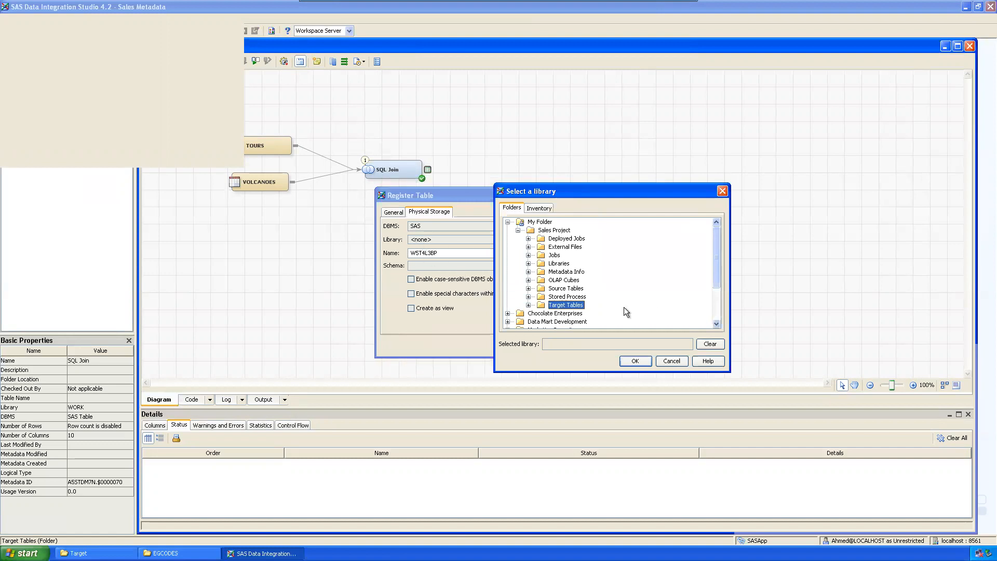
click(529, 263)
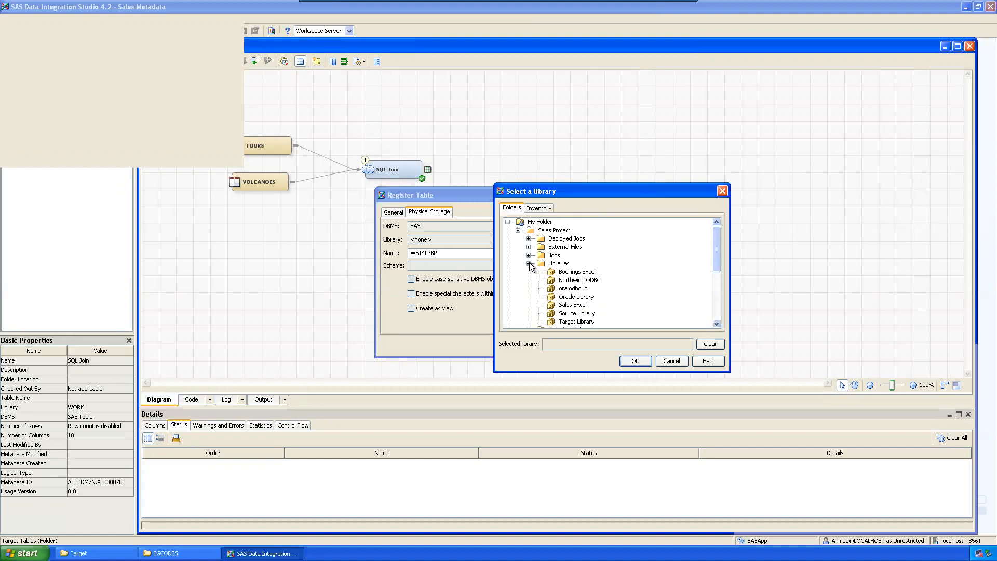
click(575, 322)
click(634, 360)
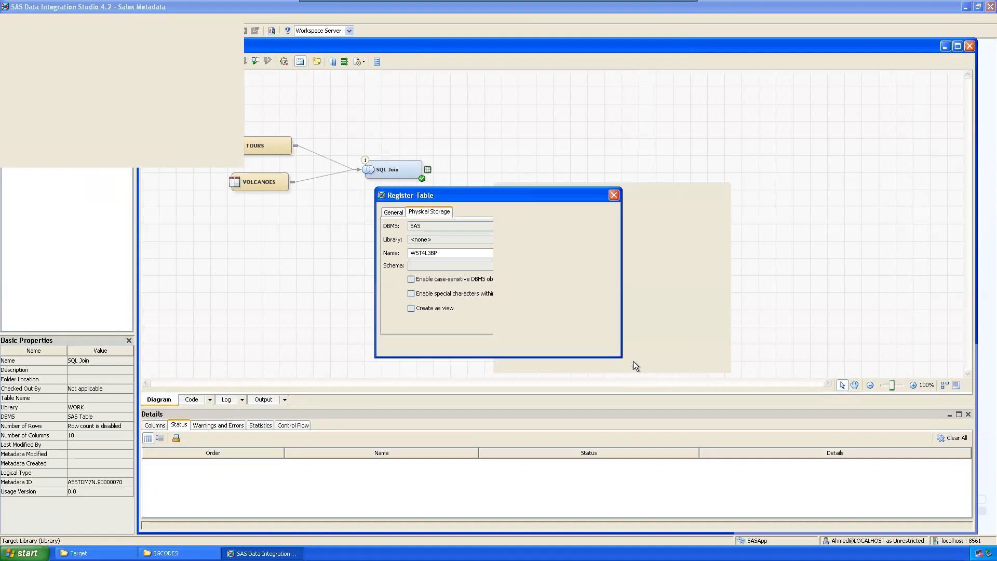
Step: Set the physical table name to Tour_Vol, complete the registration, and place the table beside the SQL Join transformation
double_click(448, 252)
text(Tour_Vol)
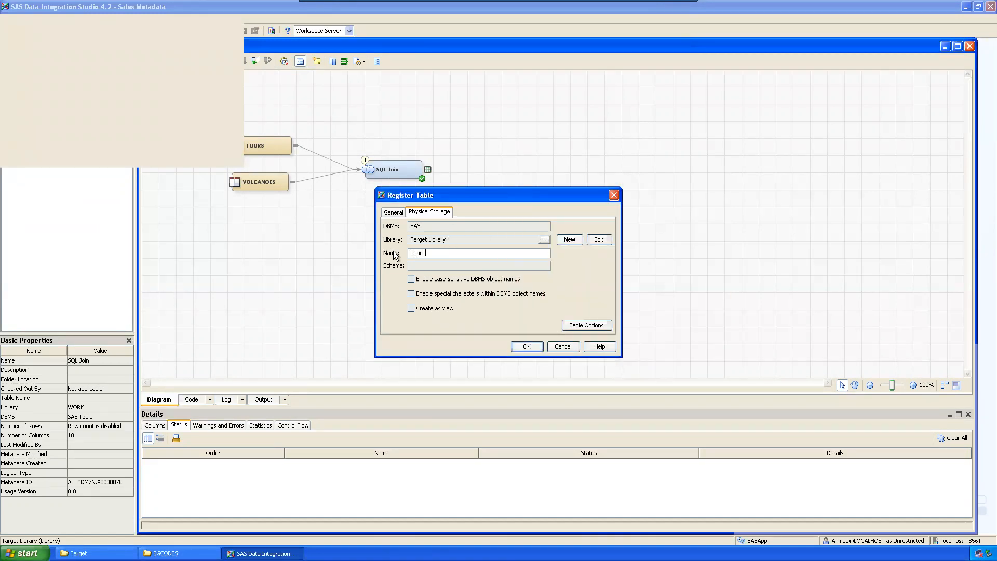
click(393, 212)
click(431, 214)
click(527, 347)
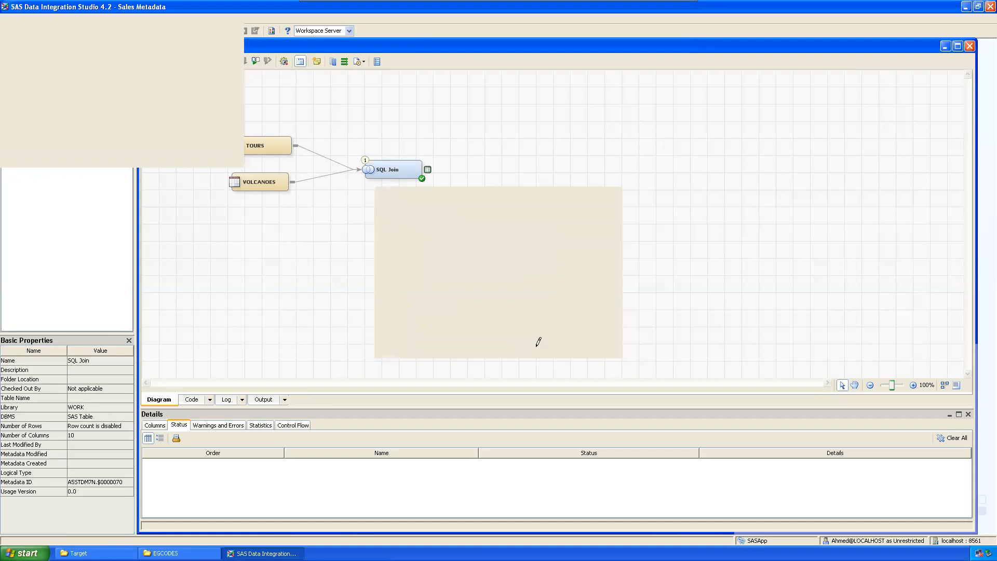
drag(503, 161, 514, 165)
click(469, 291)
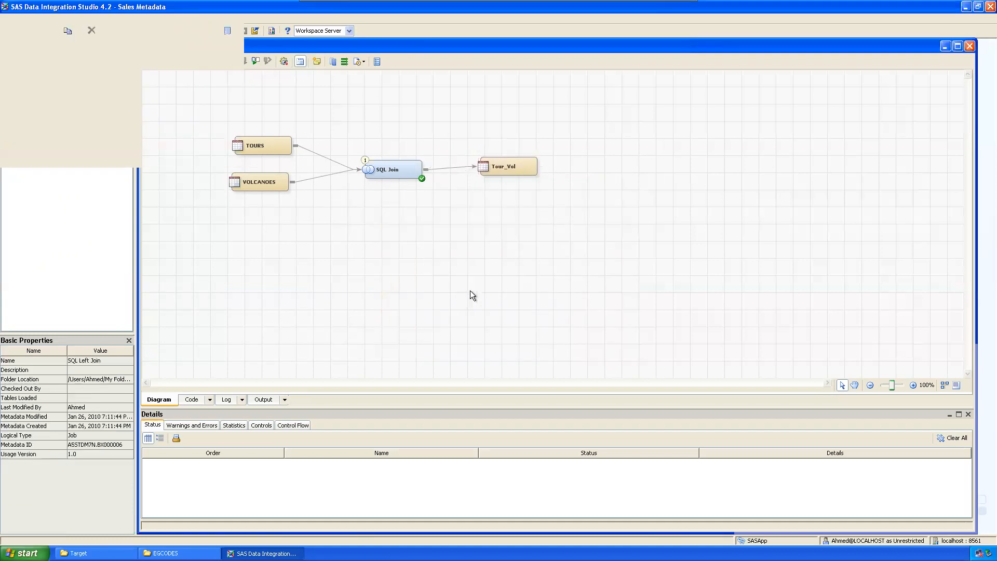
Step: Align the TOURS table directly above the VOLCANOES table in the job diagram
click(965, 7)
click(252, 553)
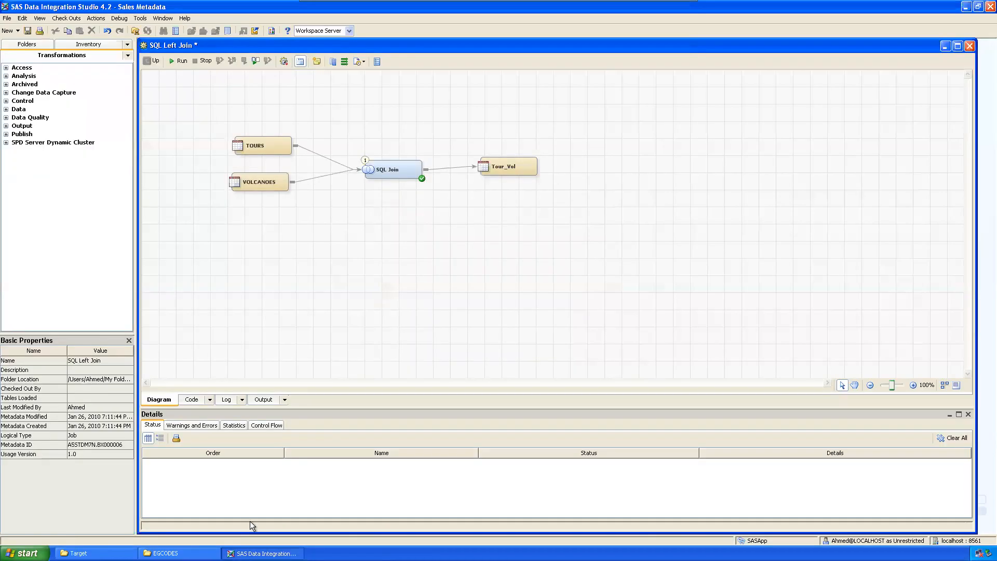
drag(250, 145, 246, 146)
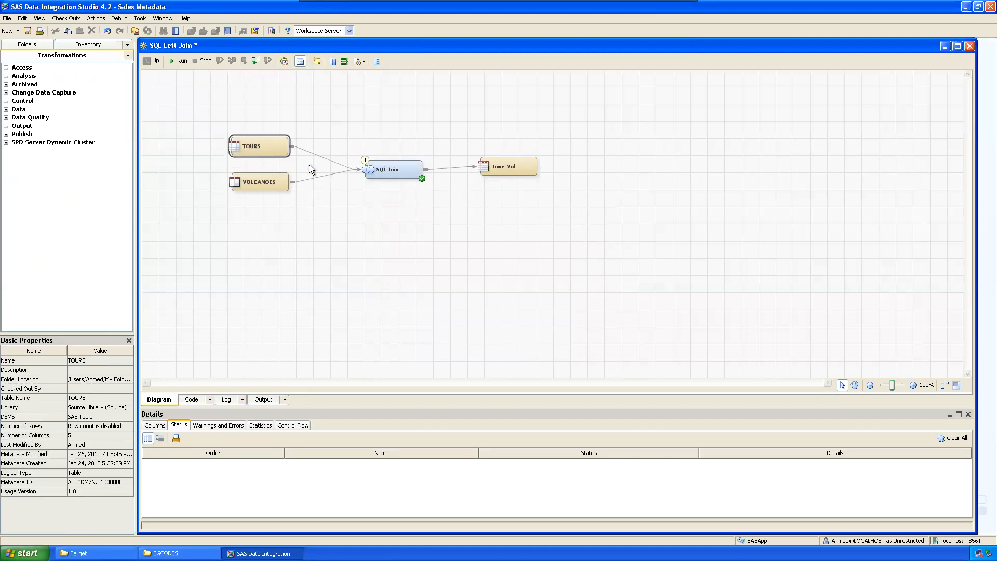
Step: Change the join between TOURS and VOLCANOES to a Left join in the SQL Join designer, and return to the job diagram
double_click(396, 168)
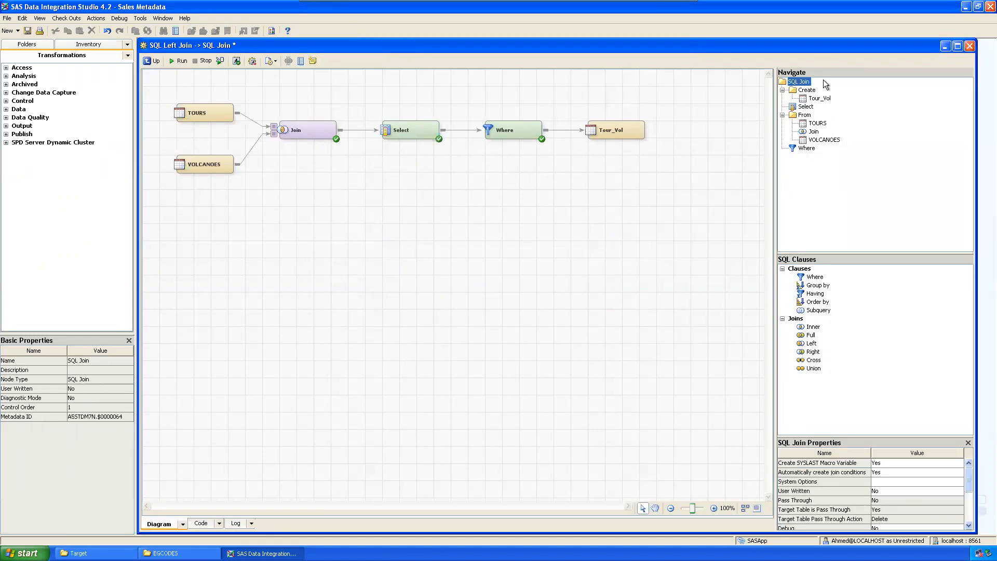
click(814, 132)
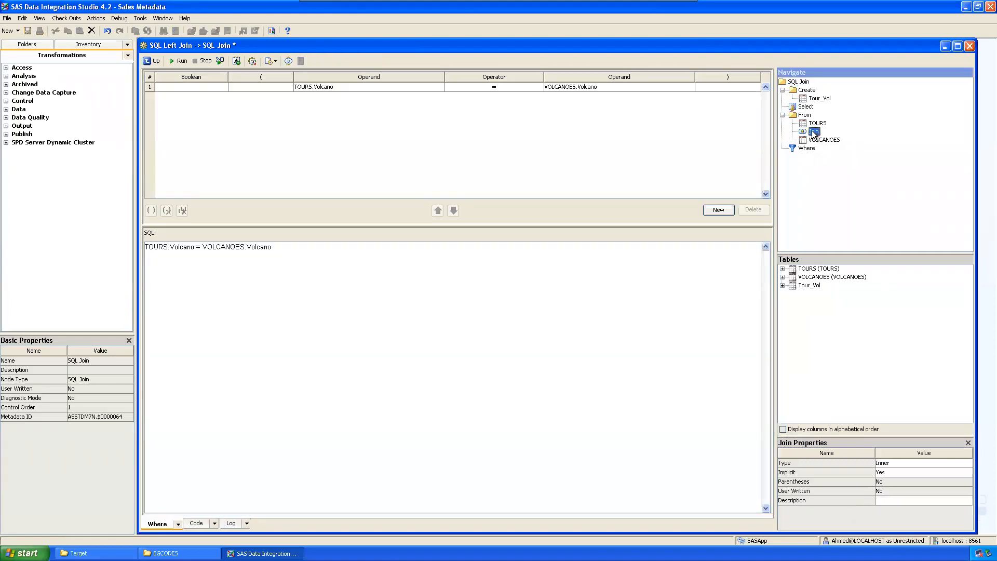
right_click(814, 134)
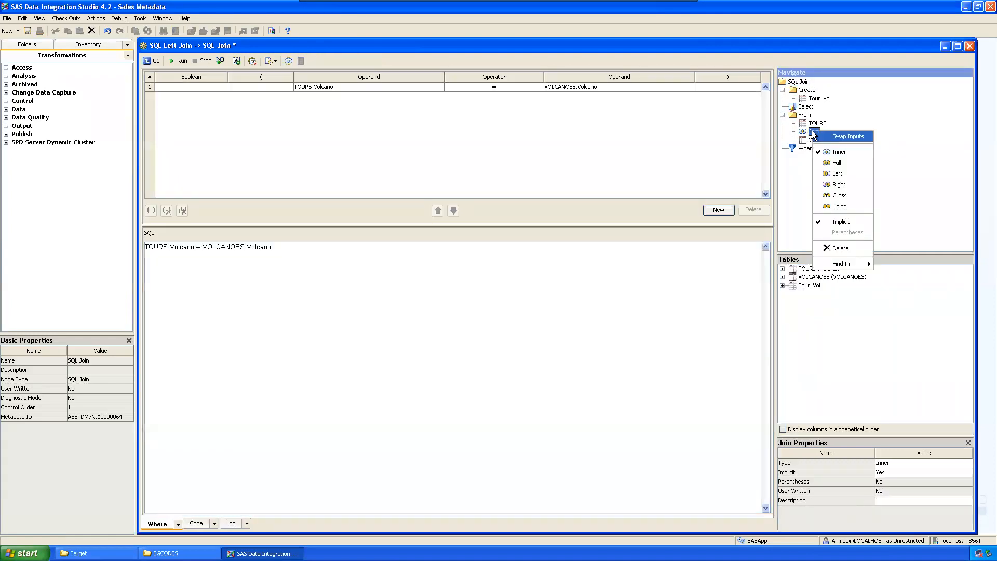
click(833, 173)
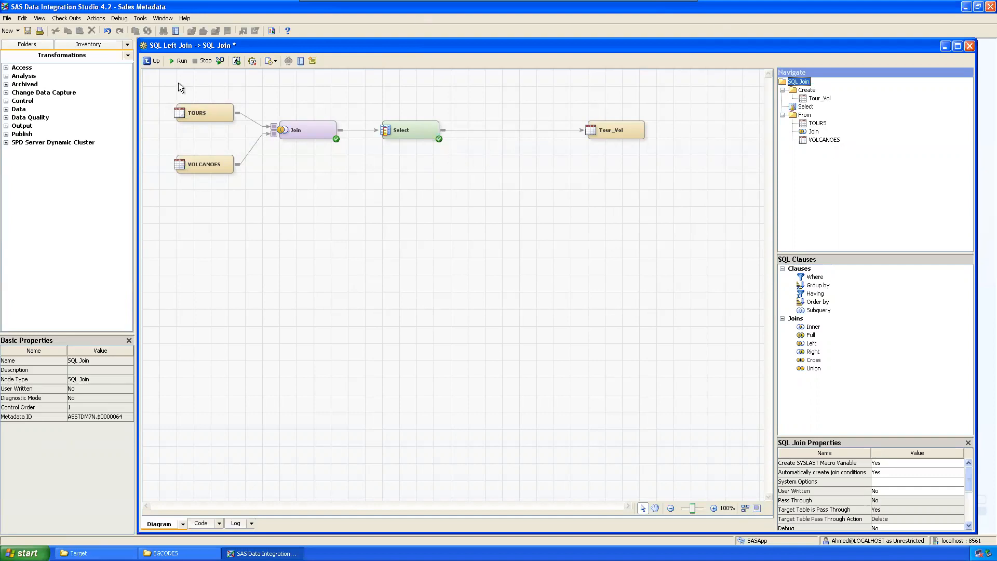
click(151, 60)
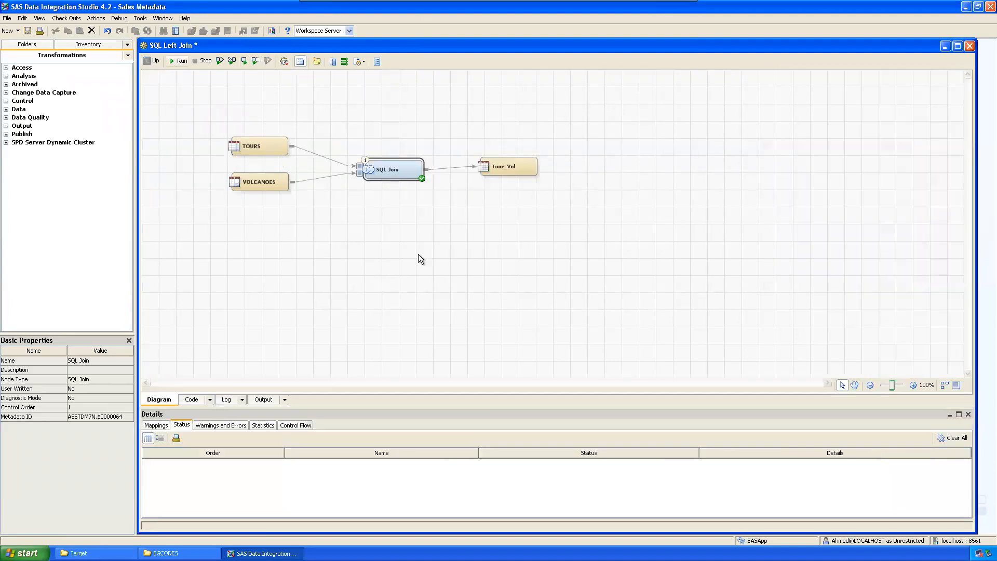
Step: Align the Tour_Vol table with the SQL Join transformation and map the transformation's columns
click(506, 171)
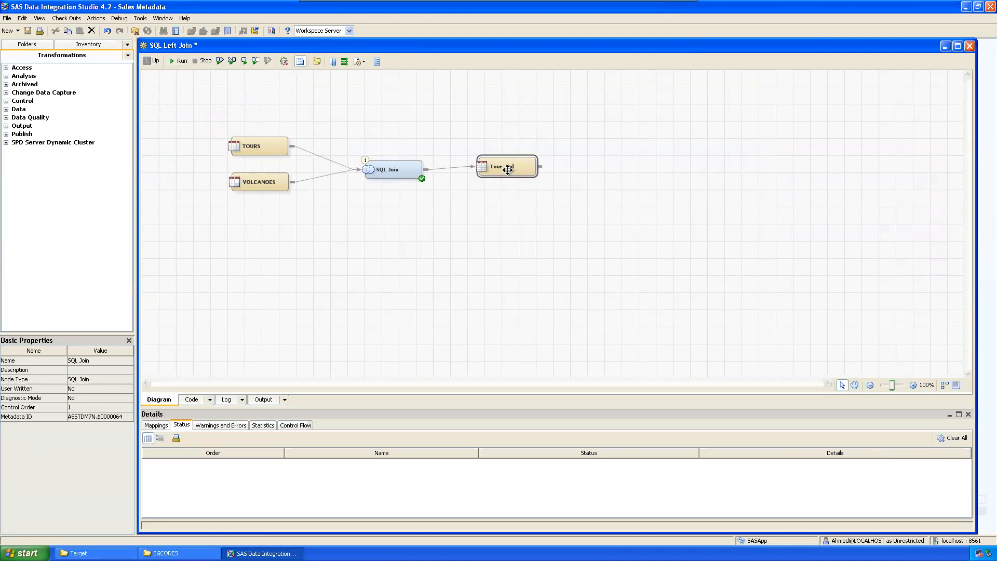
drag(506, 172, 507, 171)
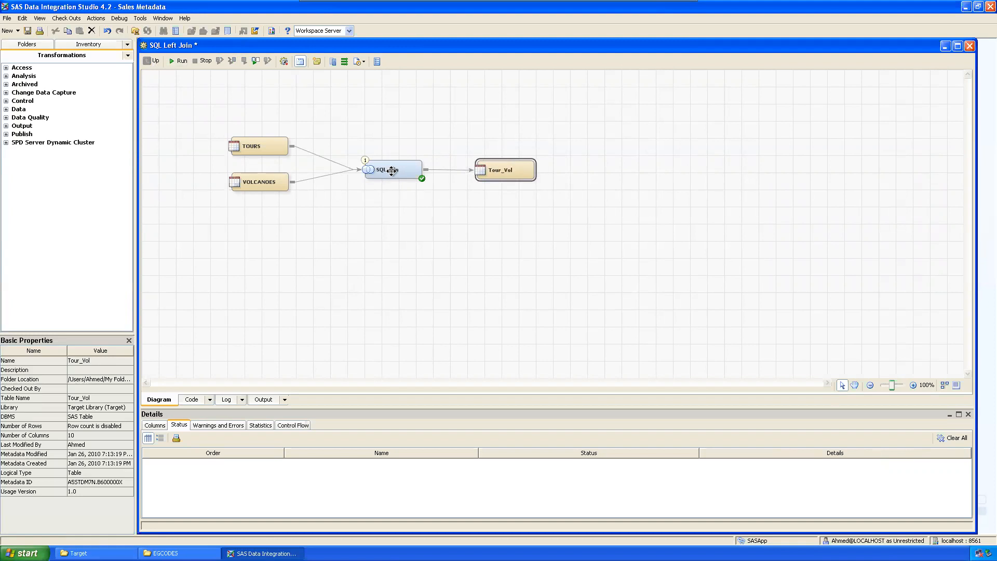
click(252, 145)
click(263, 179)
click(511, 171)
right_click(397, 170)
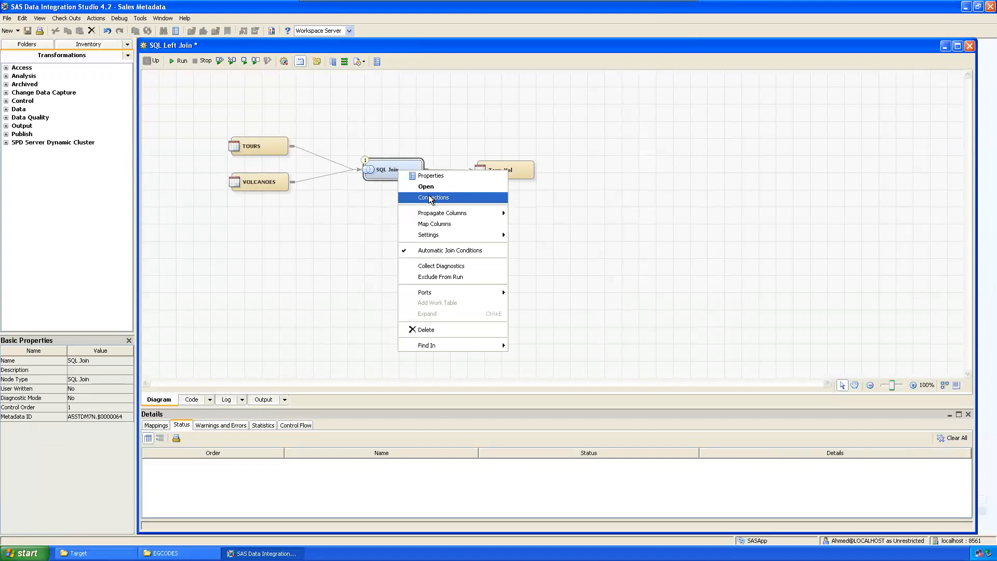
click(435, 223)
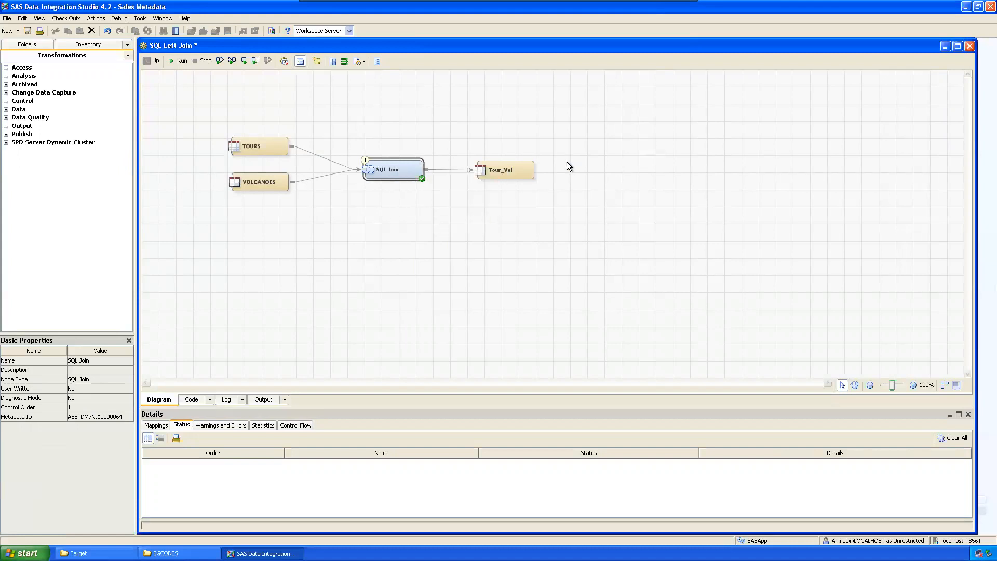
Step: Examine the SQL Join transformation's properties, including its options, code, precode and postcode, and status handling, and close them unchanged
right_click(397, 171)
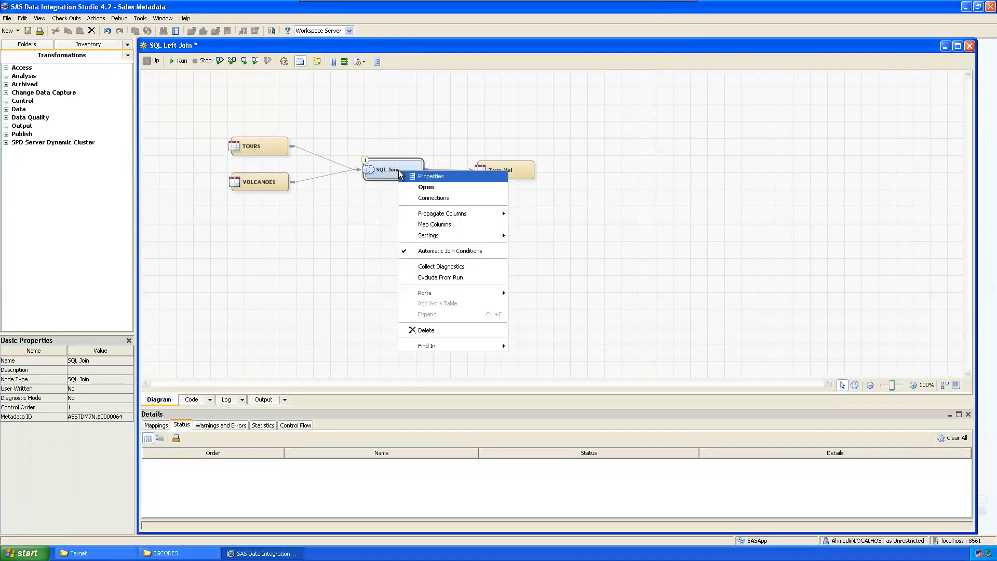
click(430, 177)
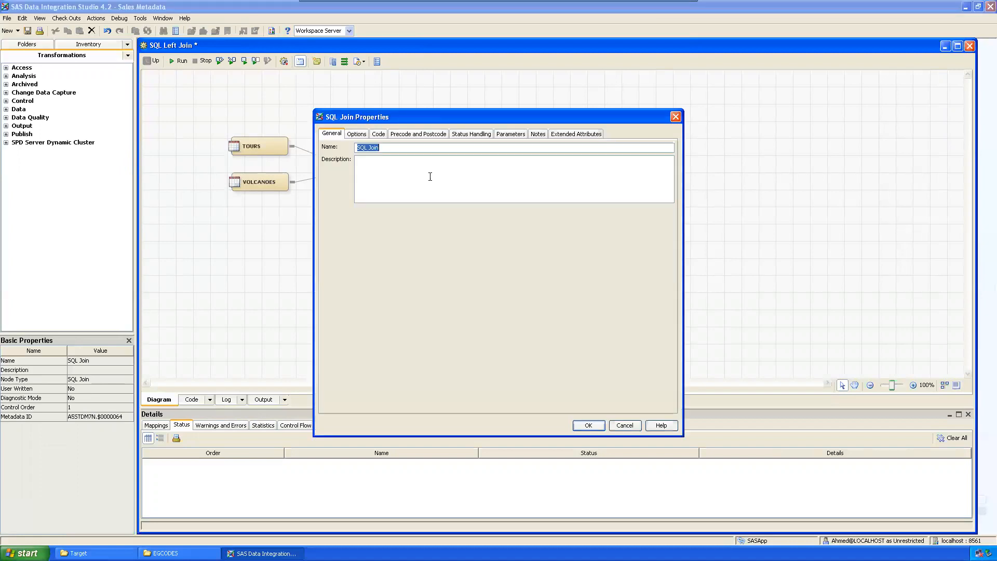
drag(437, 115, 318, 116)
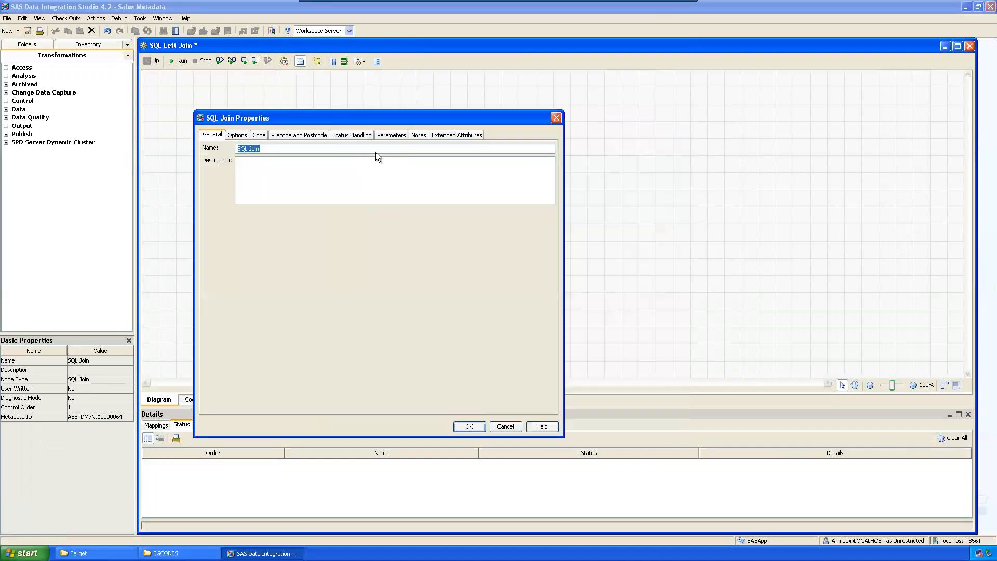
click(236, 135)
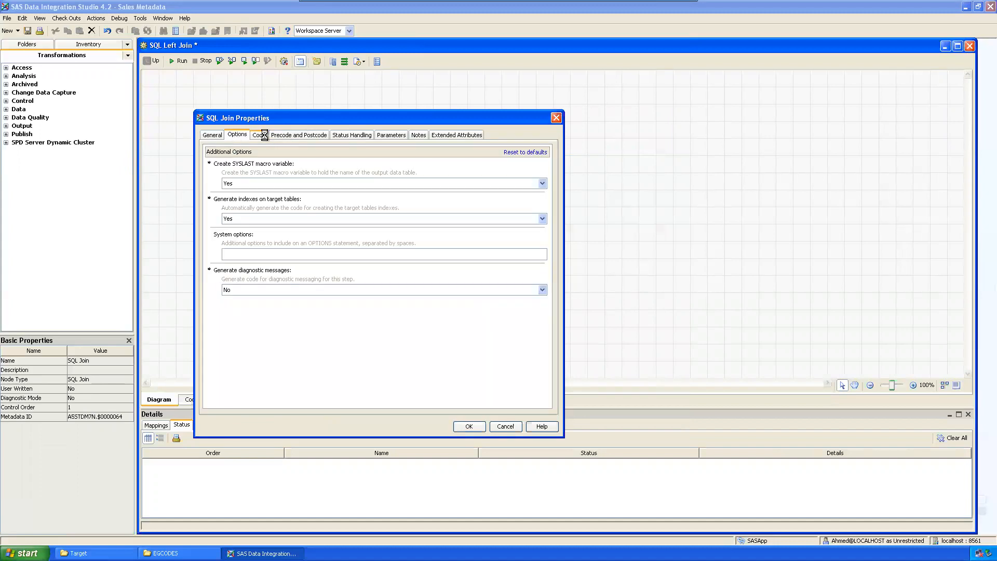
click(260, 135)
click(301, 135)
click(353, 135)
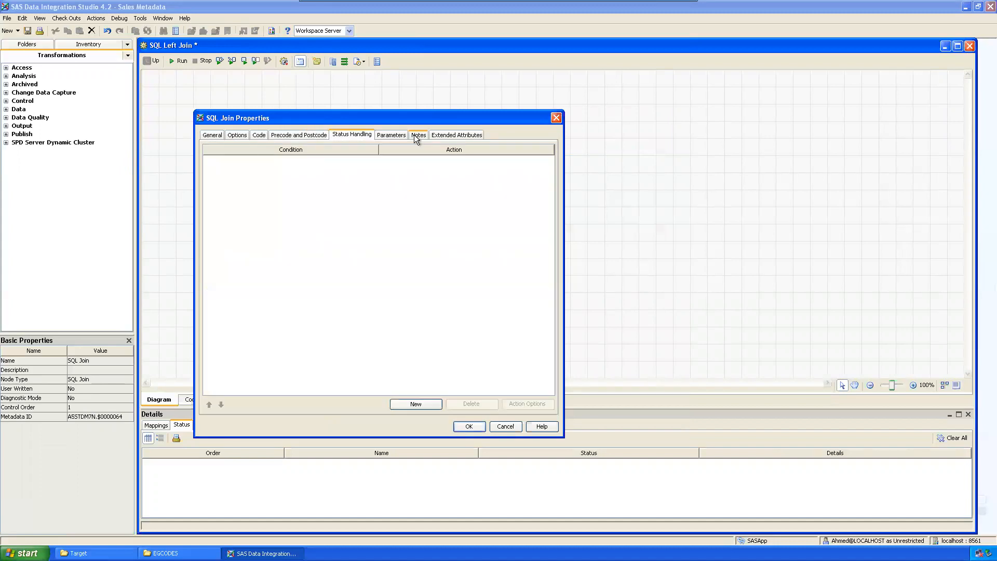
click(212, 136)
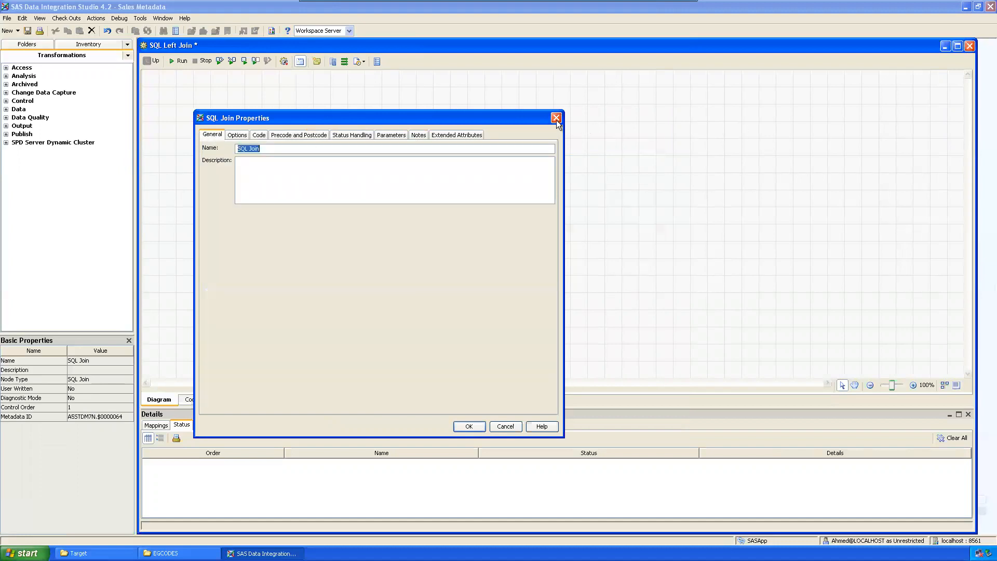
click(557, 118)
Step: Examine the Join and Select elements in the SQL Join designer and the transformation's properties, leaving all of them unchanged
double_click(388, 176)
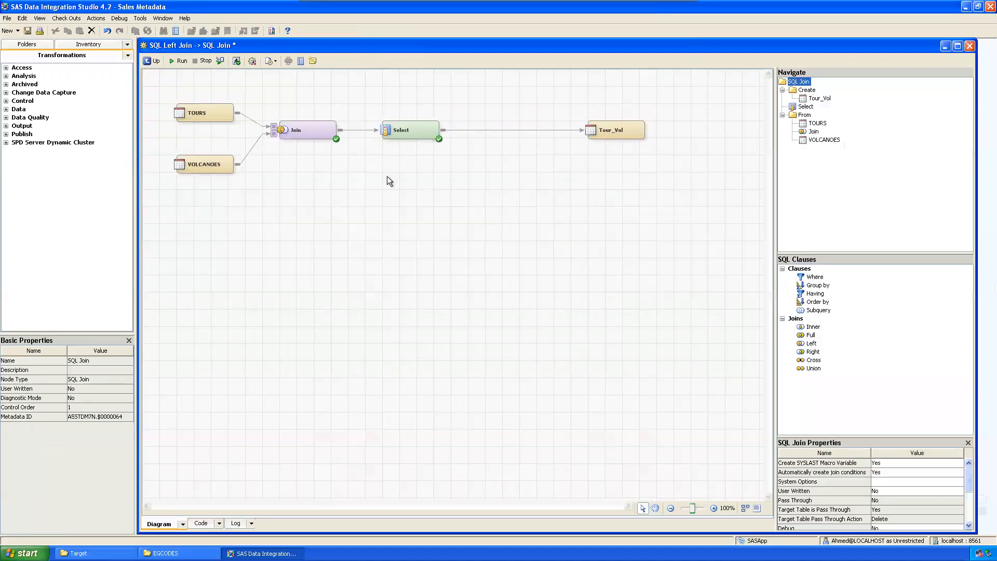
right_click(304, 131)
click(402, 132)
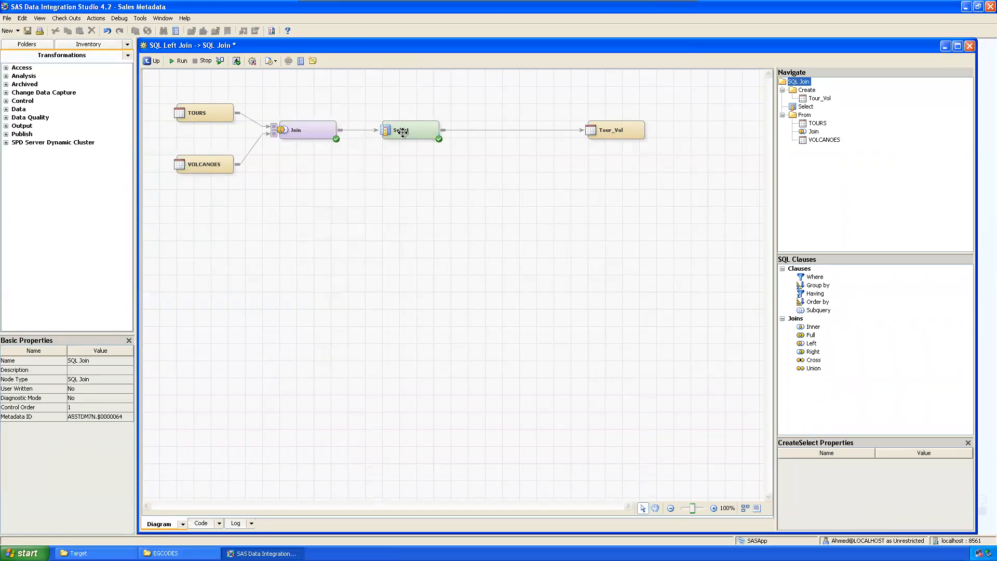
right_click(404, 132)
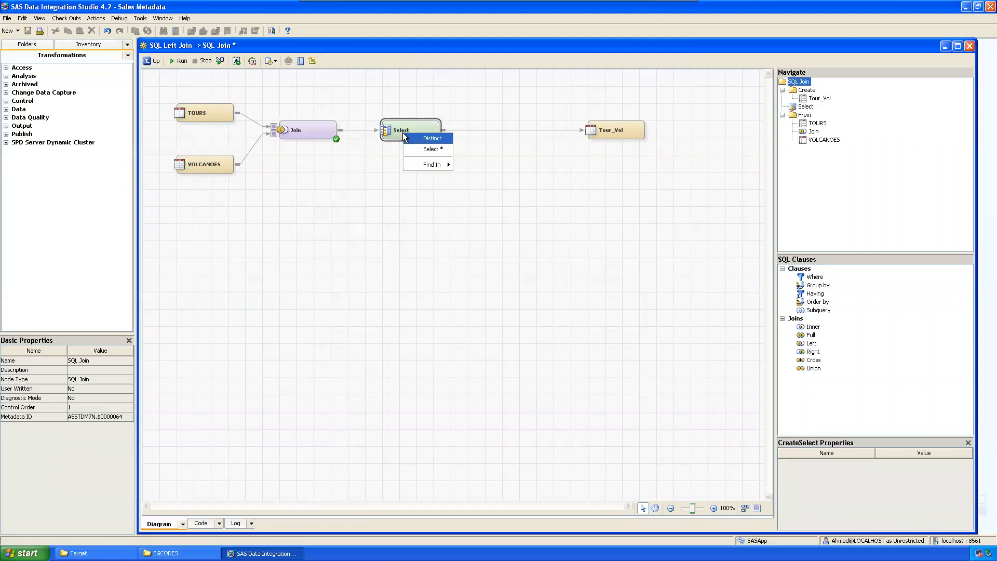
click(556, 179)
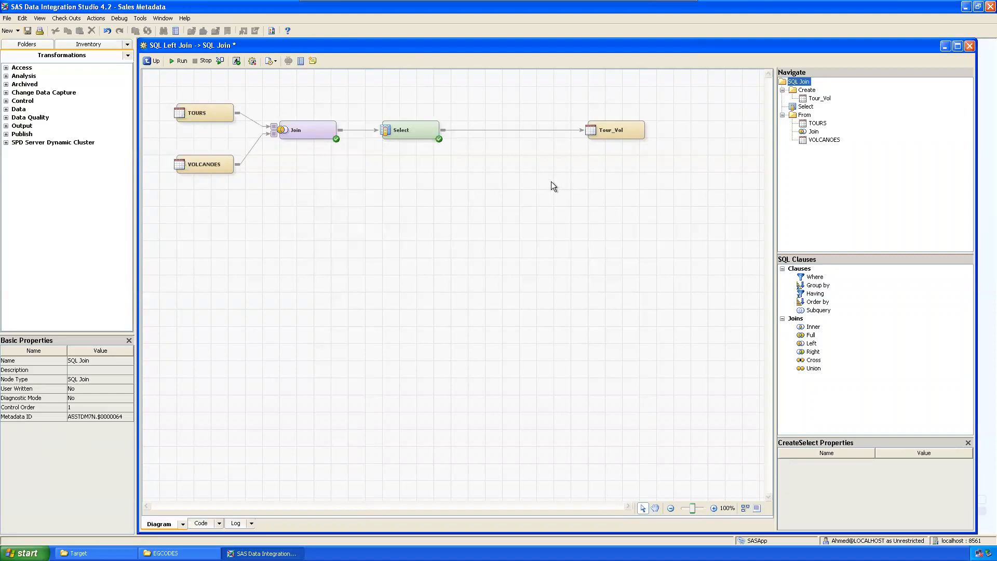
click(153, 61)
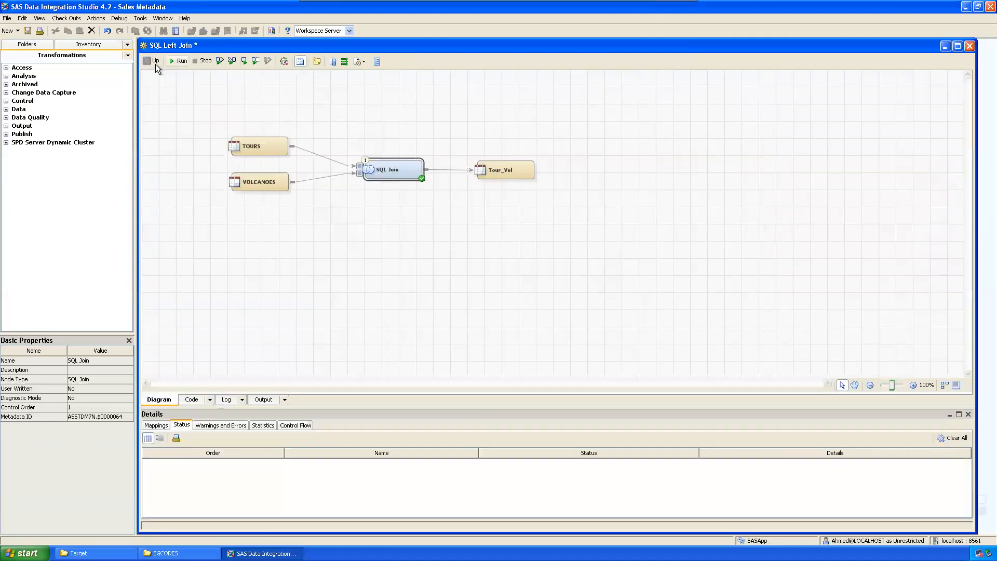
right_click(398, 164)
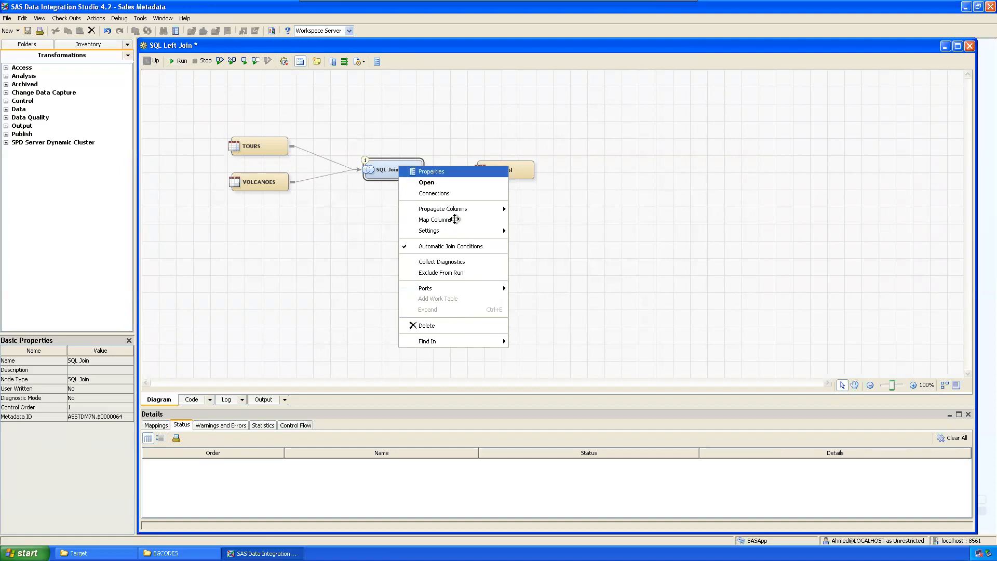
key(Return)
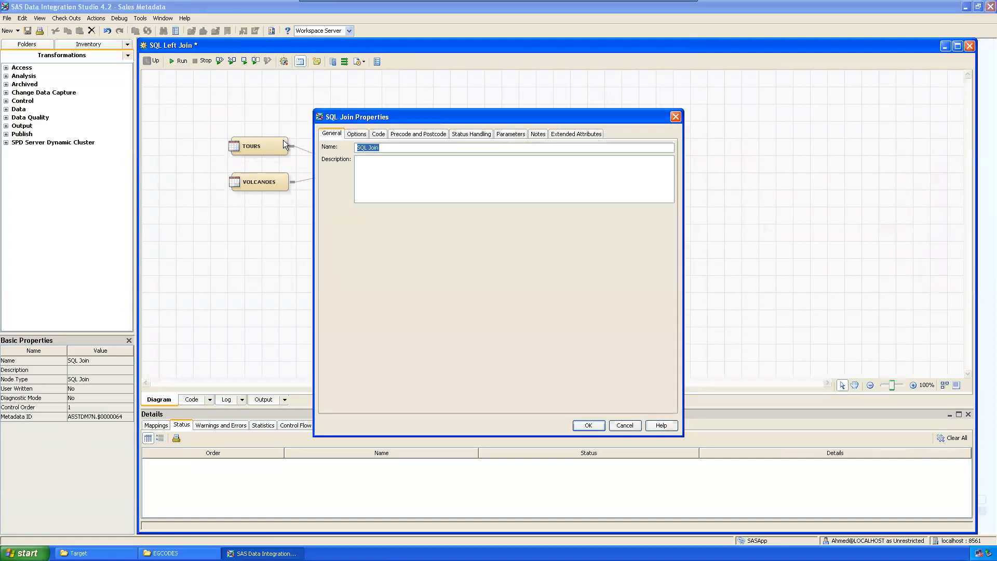
click(675, 117)
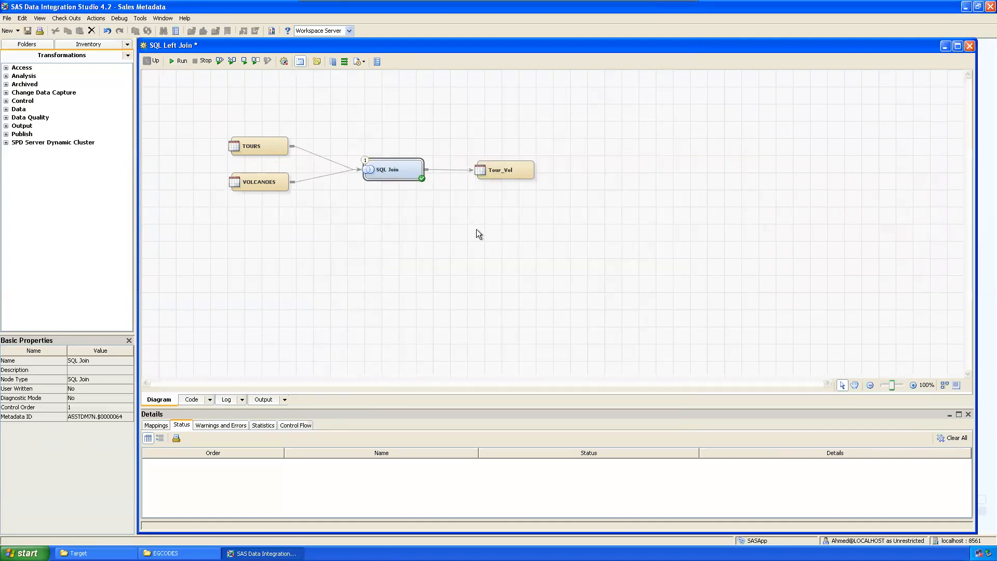
Step: Reposition the SQL Join transformation and the Tour_Vol table so they line up horizontally in the job diagram
click(374, 221)
drag(391, 170, 391, 167)
drag(515, 173, 499, 169)
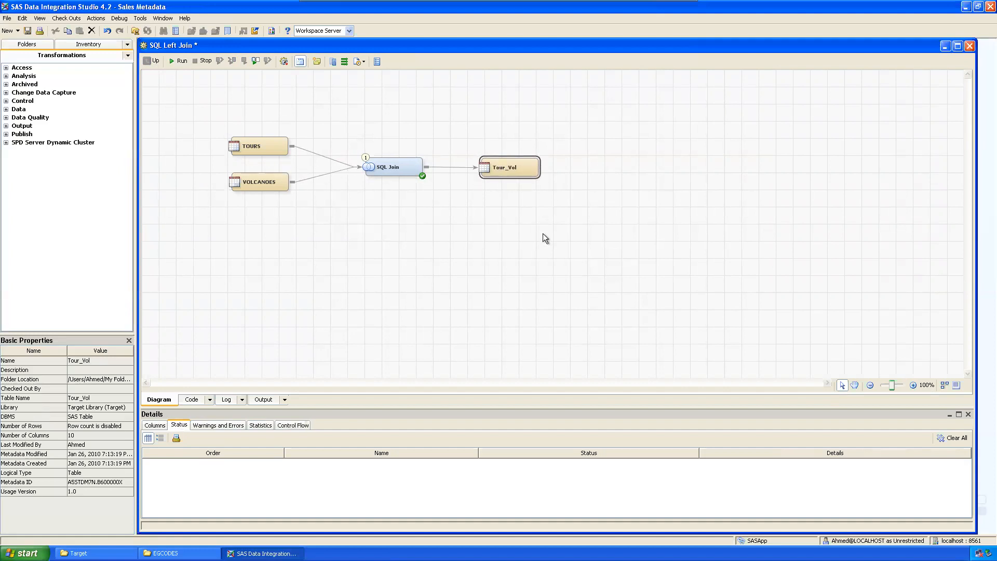
Step: Run the SQL Left Join job and check the status of Precode, SQL Join, Postcode and the whole job
click(179, 108)
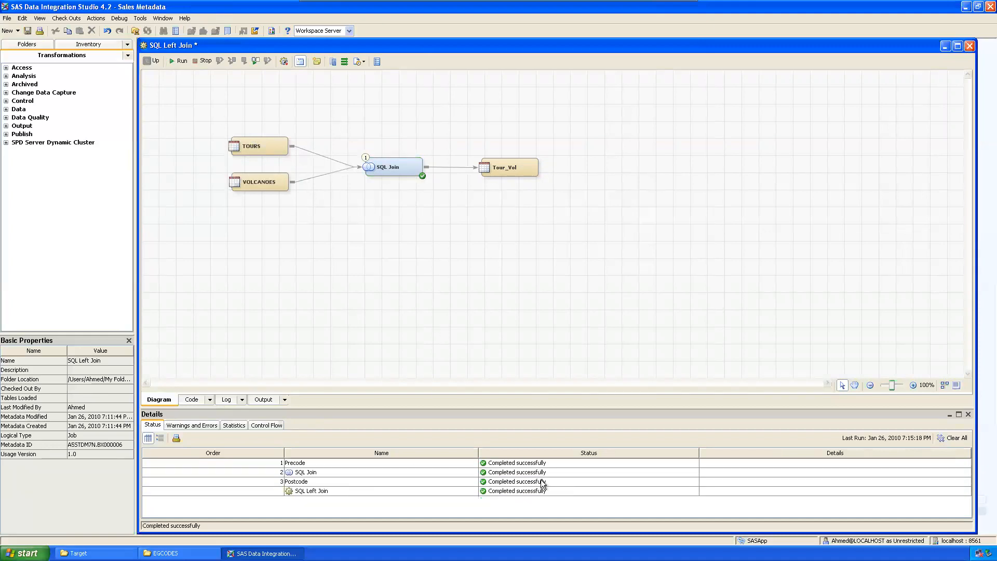
click(535, 463)
click(537, 472)
click(537, 481)
click(538, 490)
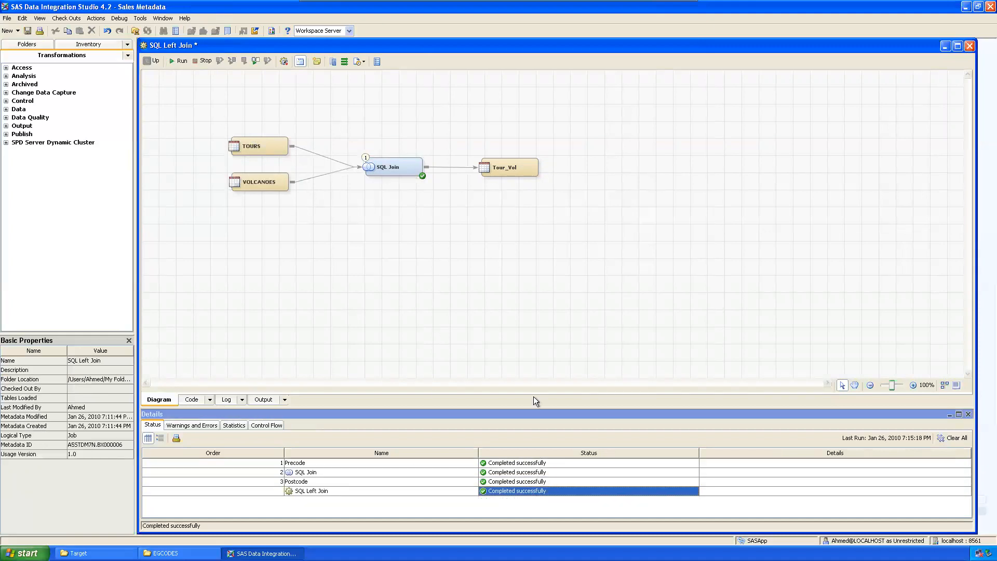
click(629, 304)
Step: Examine the code generated for the SQL Left Join job, returning to its header comment
click(190, 400)
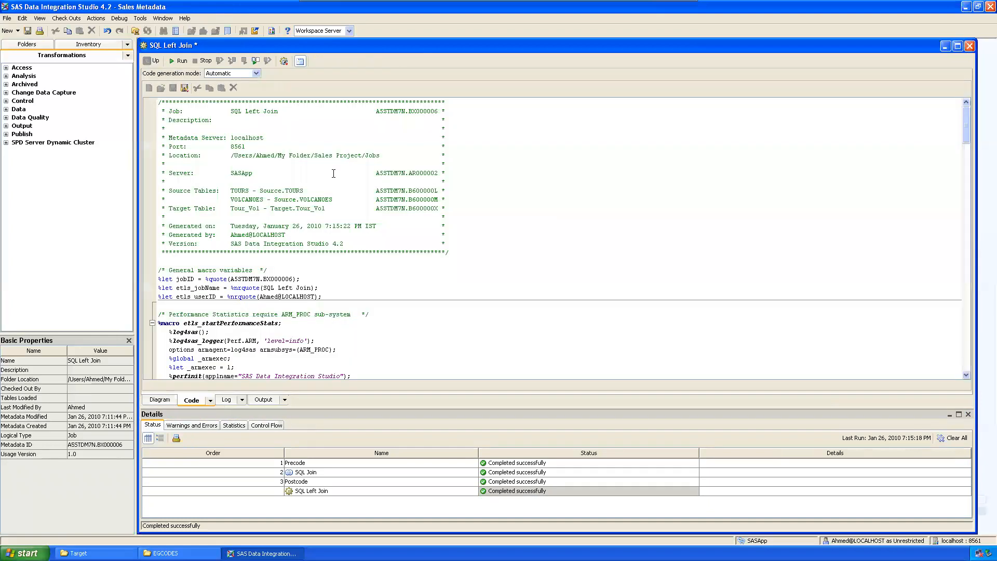
scroll(311, 261, down, 20)
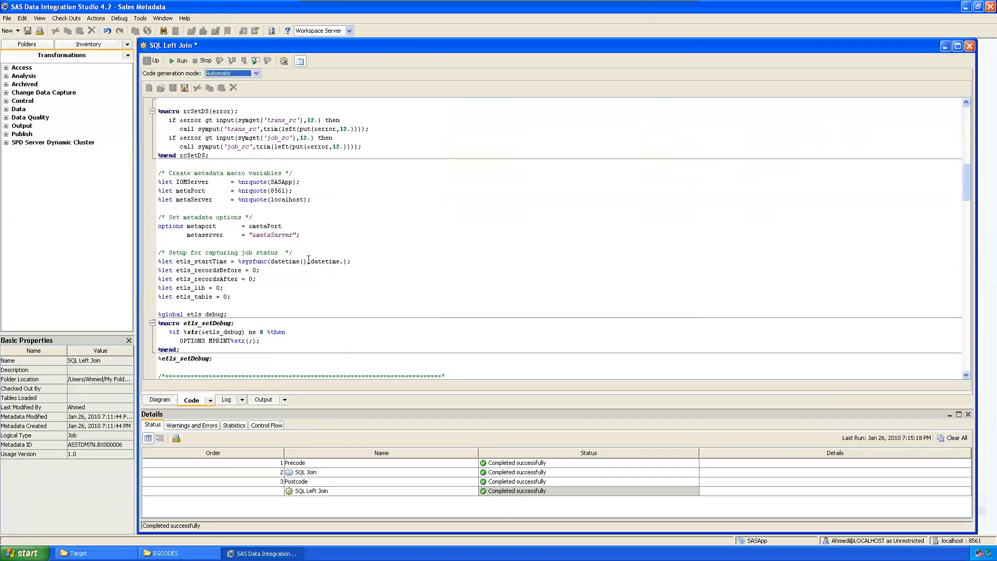
scroll(311, 261, down, 10)
drag(967, 248, 961, 114)
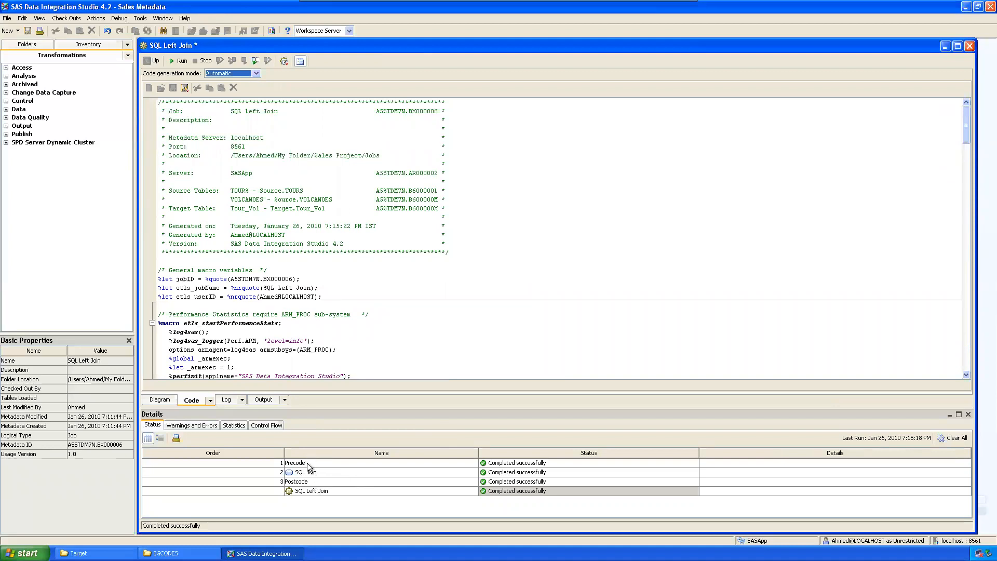
click(589, 233)
drag(967, 119, 974, 100)
Step: Review the available code generation modes for the job, keeping the mode at Automatic
click(256, 74)
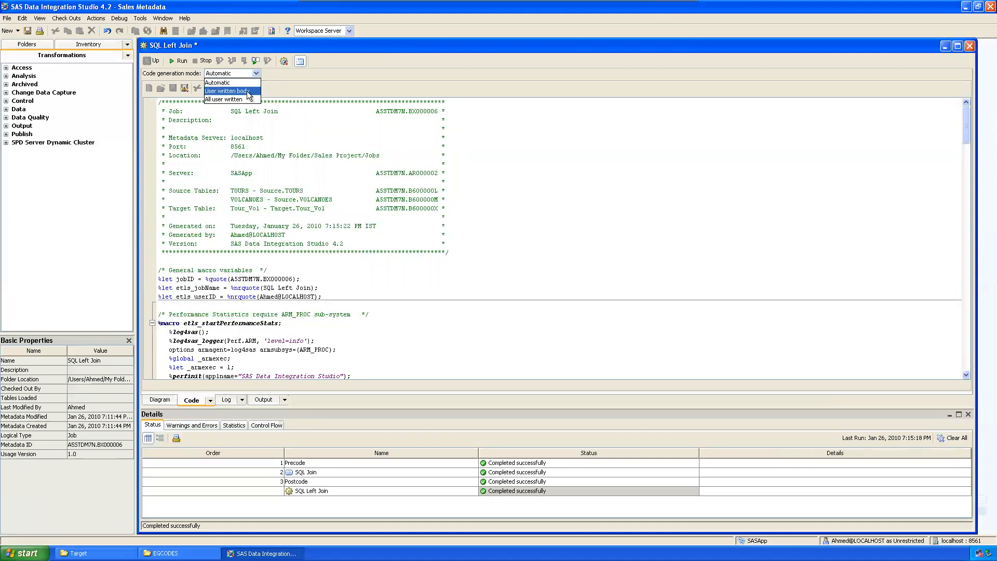
click(620, 214)
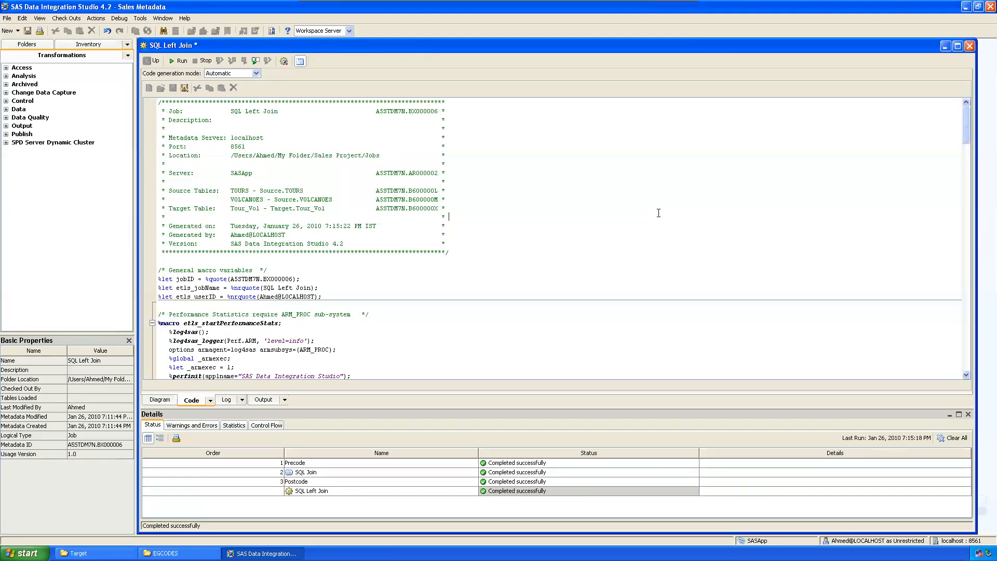
click(256, 73)
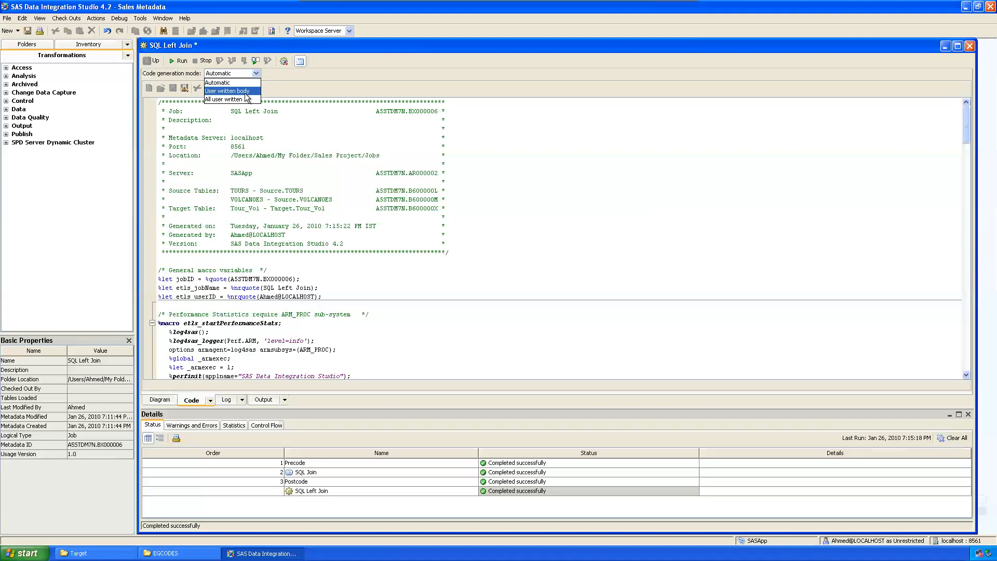
click(626, 248)
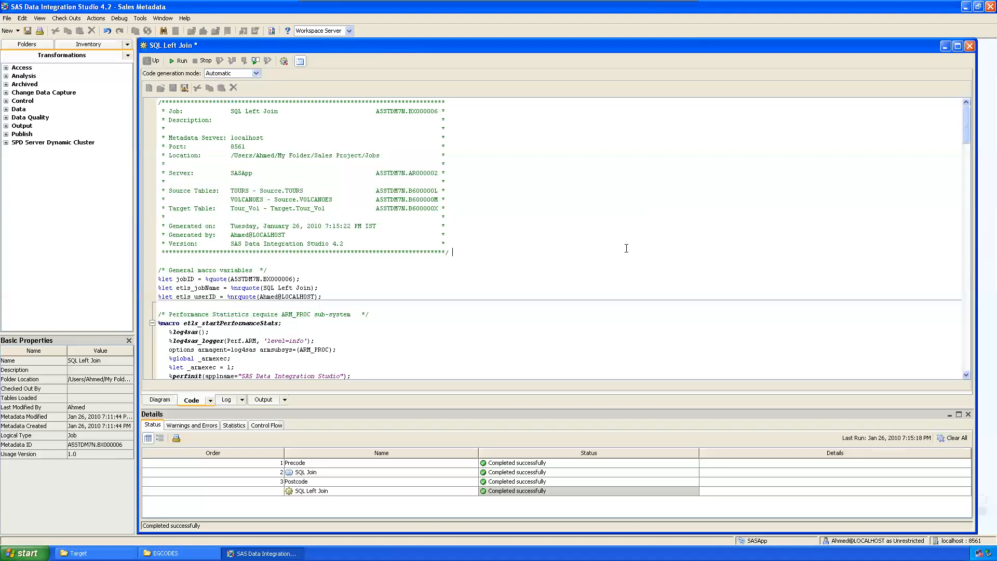
Step: Return to the job diagram, then save and close the SQL Left Join job
click(159, 400)
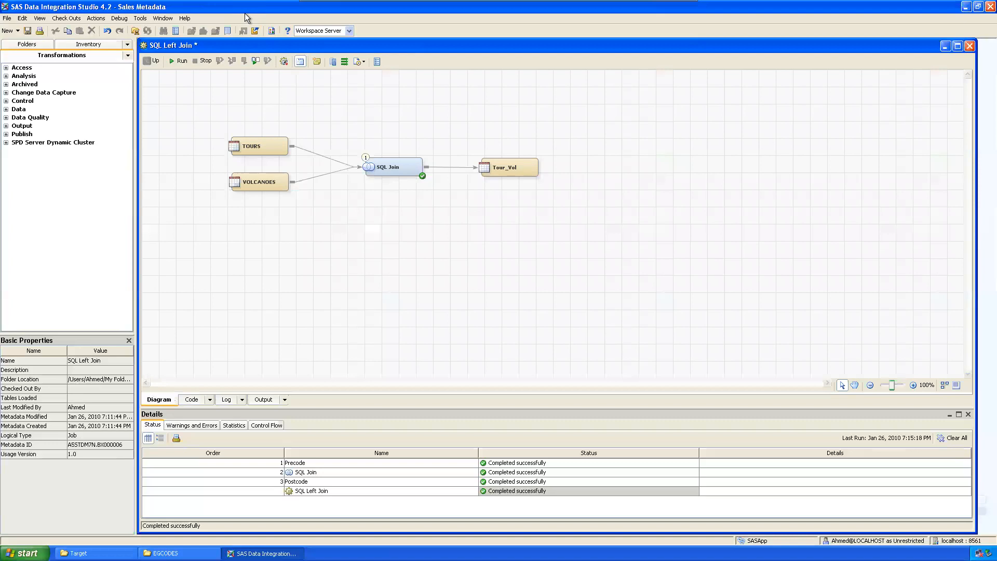
click(26, 30)
click(969, 46)
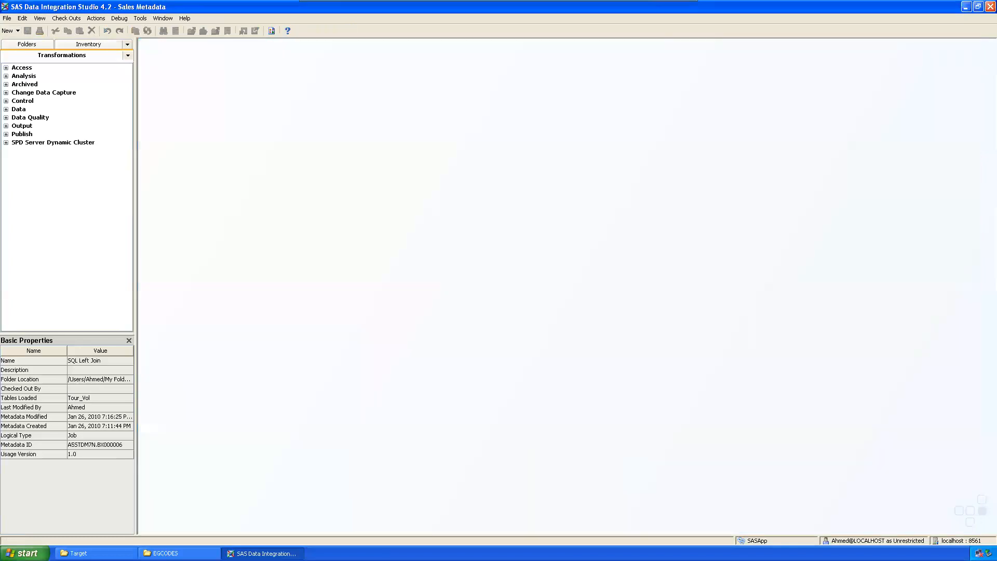
Step: Switch to the Target folder in Windows Explorer, check for the tour_vol data set, and minimize the folder window
click(96, 553)
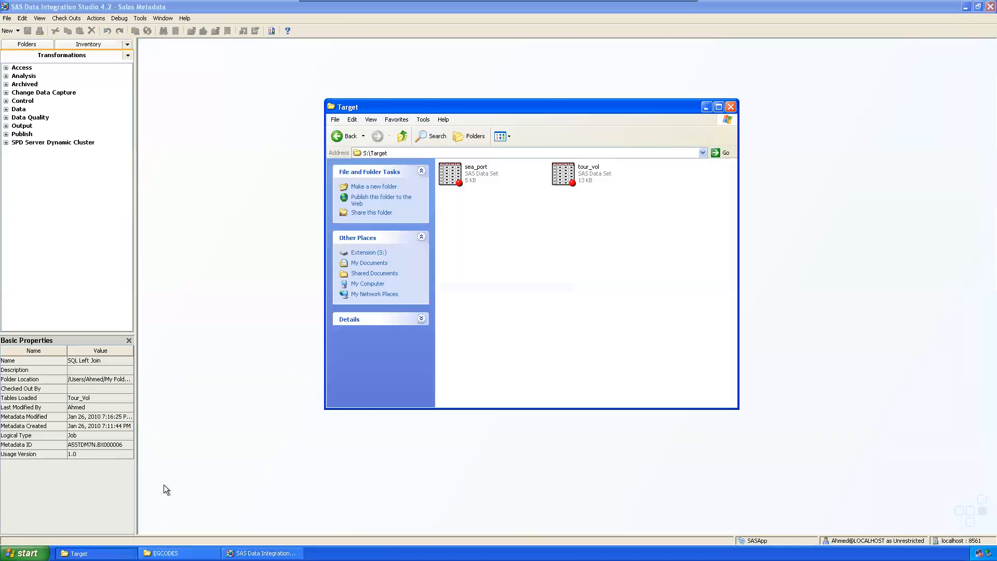
click(597, 177)
click(707, 108)
Step: Show the metadata folder tree with Target Tables expanded, and enlarge the tree to bring the Jobs folder into view
click(17, 42)
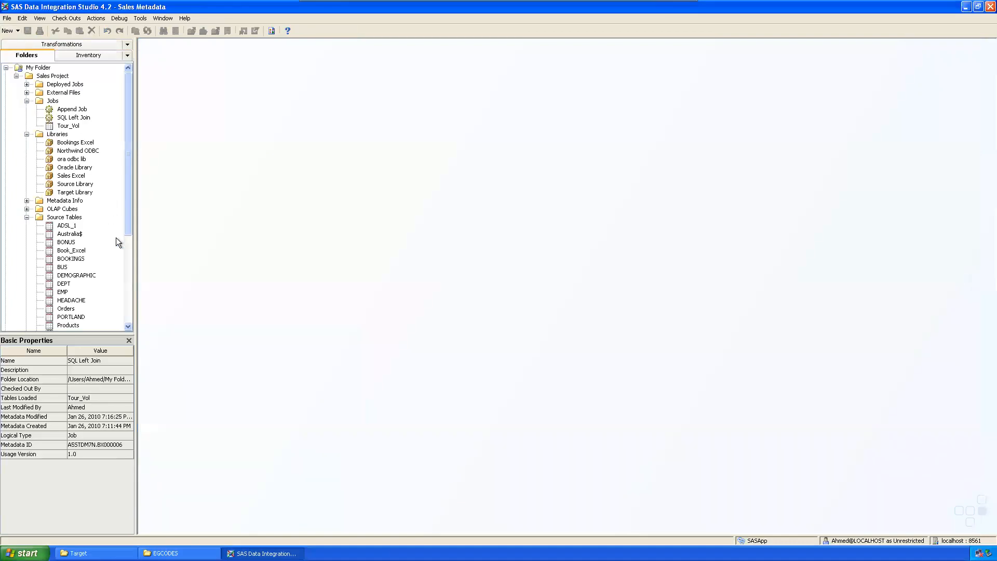
scroll(116, 237, down, 6)
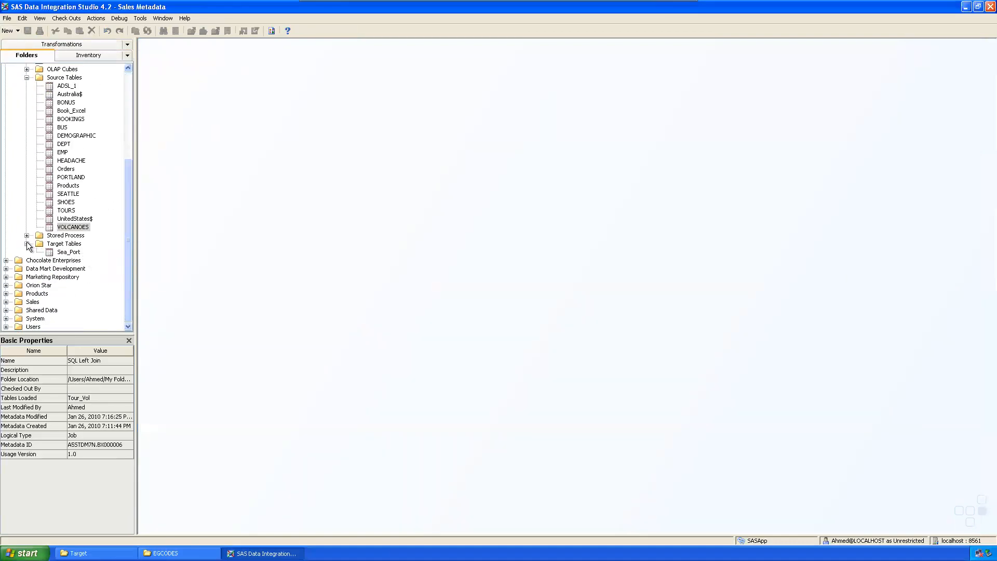
click(27, 244)
click(27, 244)
click(27, 252)
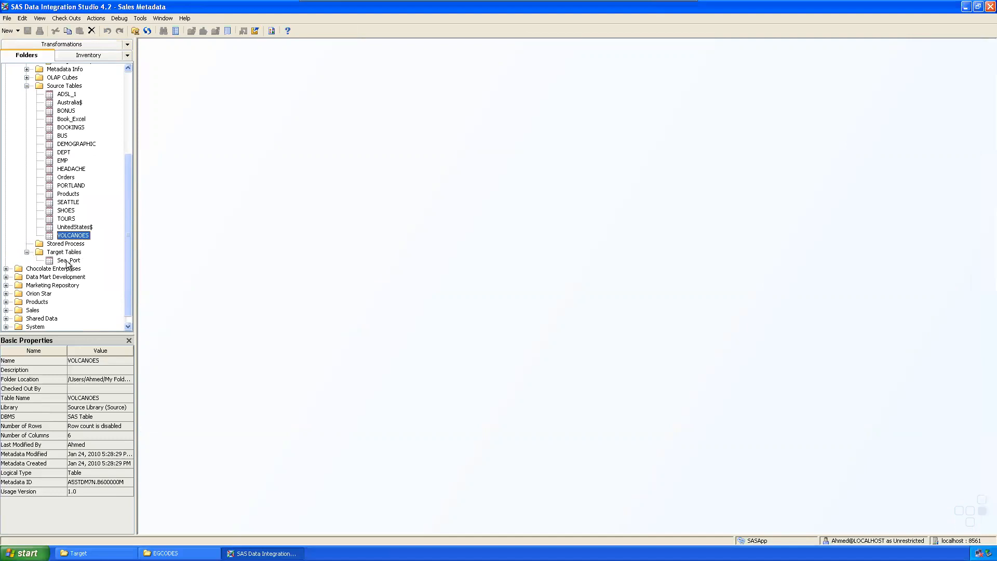
scroll(124, 262, down, 1)
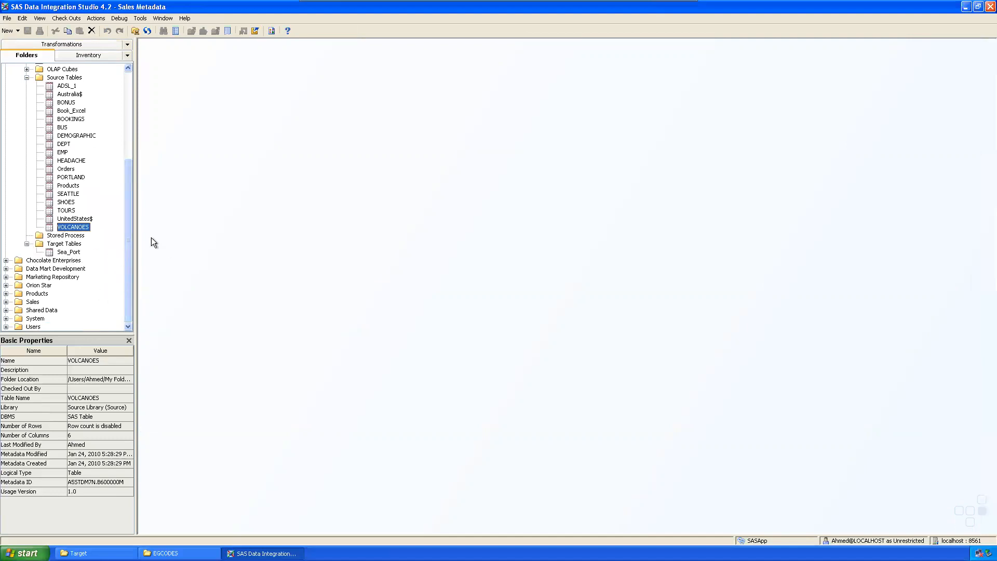
drag(77, 334, 104, 411)
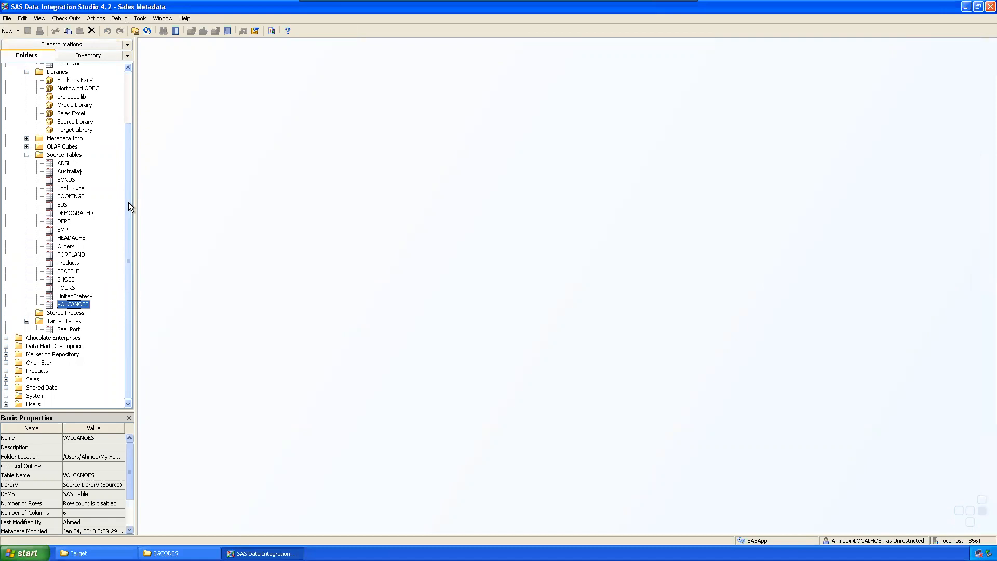
drag(128, 202, 138, 163)
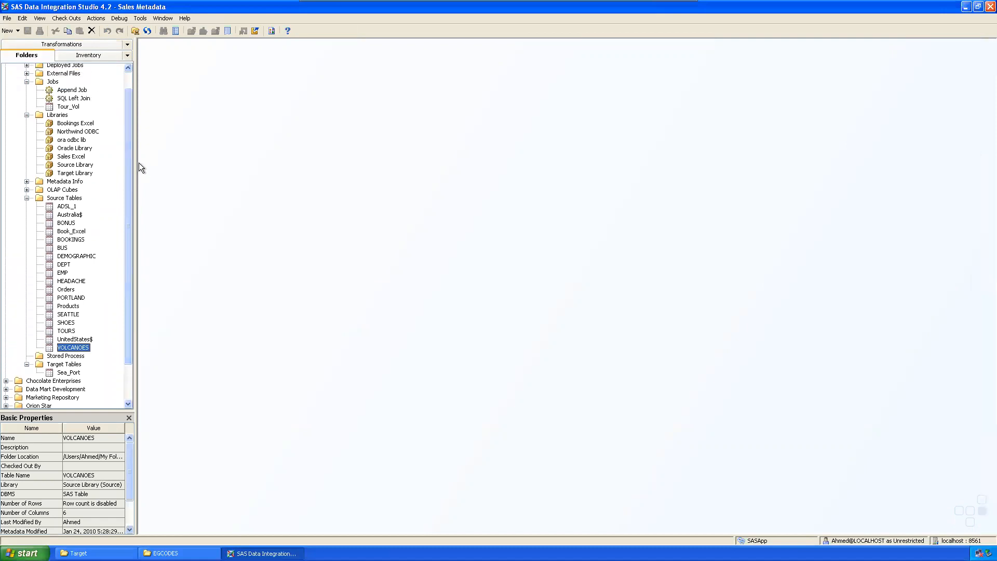
Step: Move the Tour_Vol table from the Jobs folder to the Target Tables folder in Sales Project
click(70, 106)
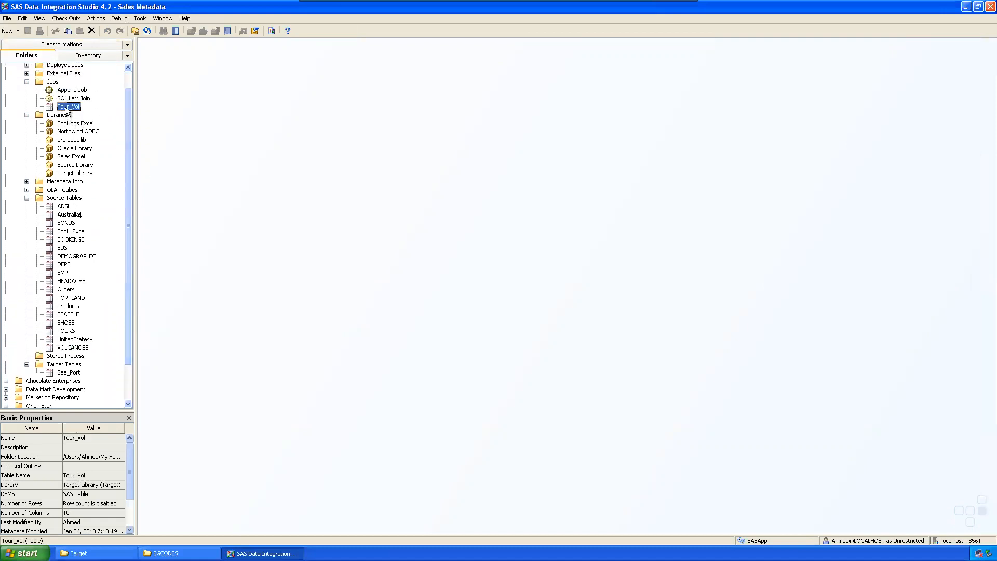
right_click(65, 107)
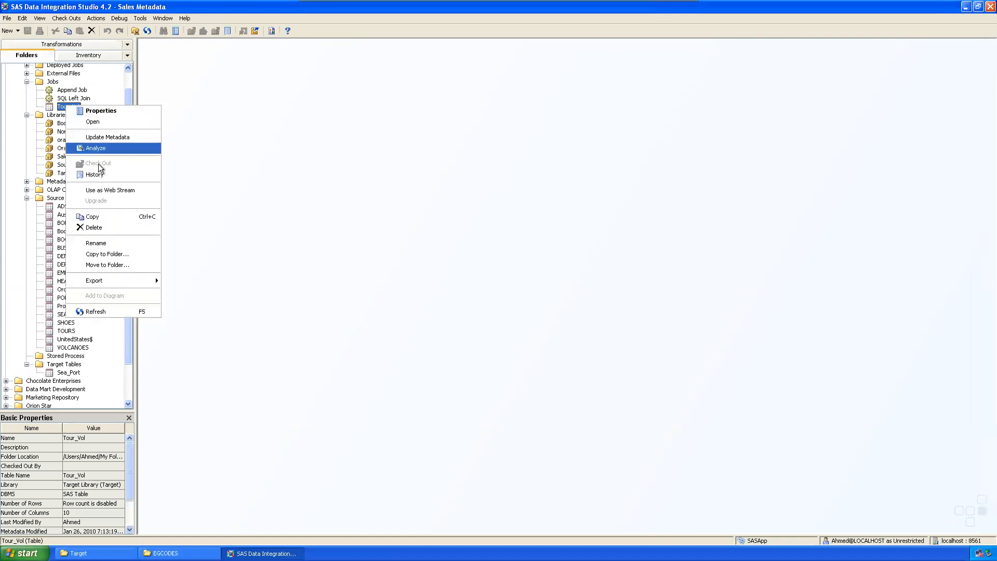
click(108, 265)
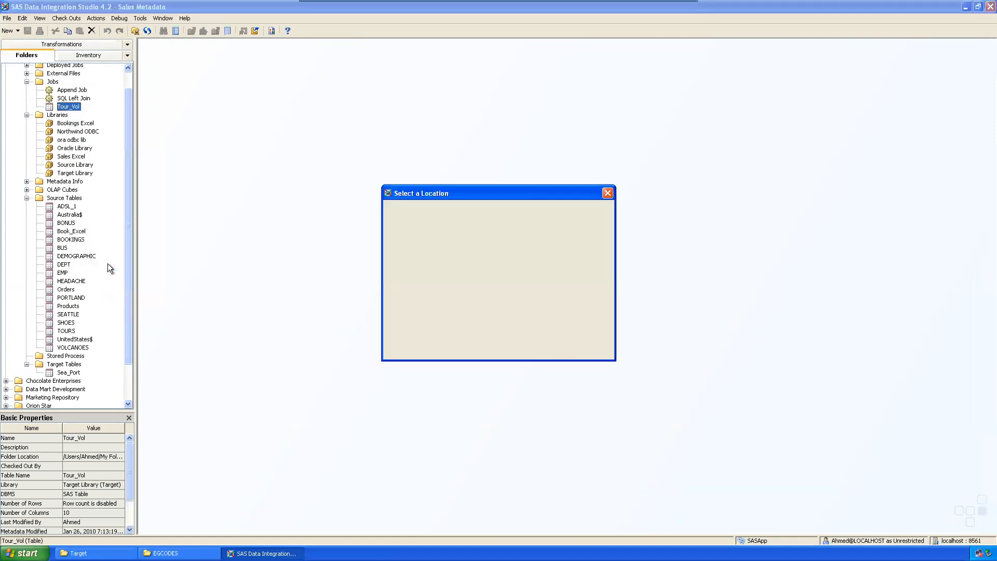
double_click(418, 229)
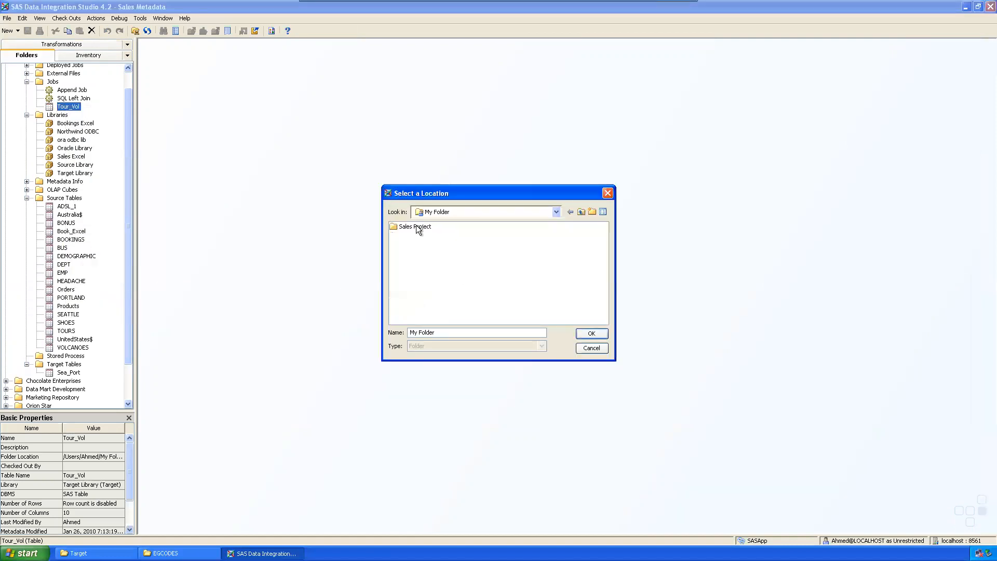
double_click(425, 227)
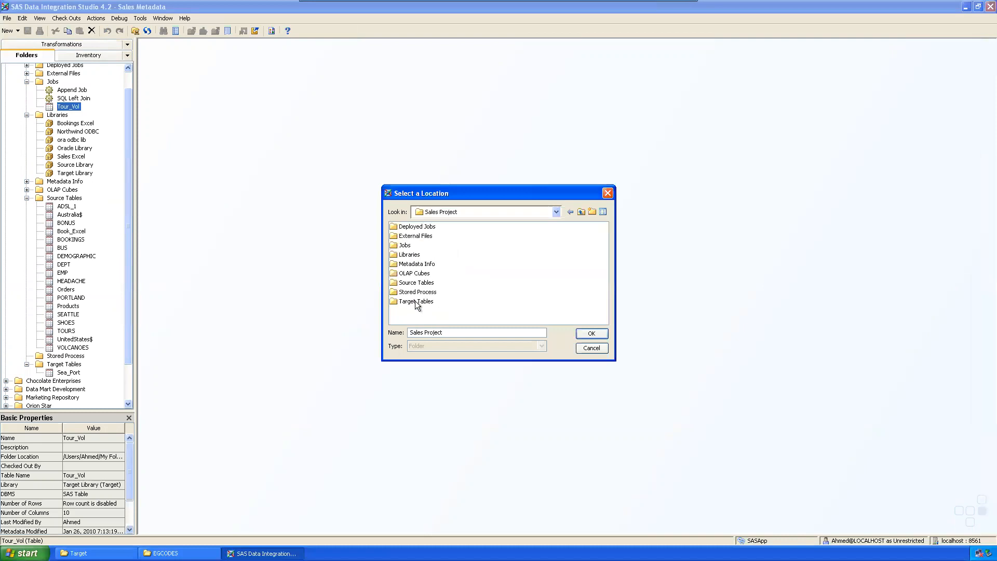
click(416, 301)
click(591, 334)
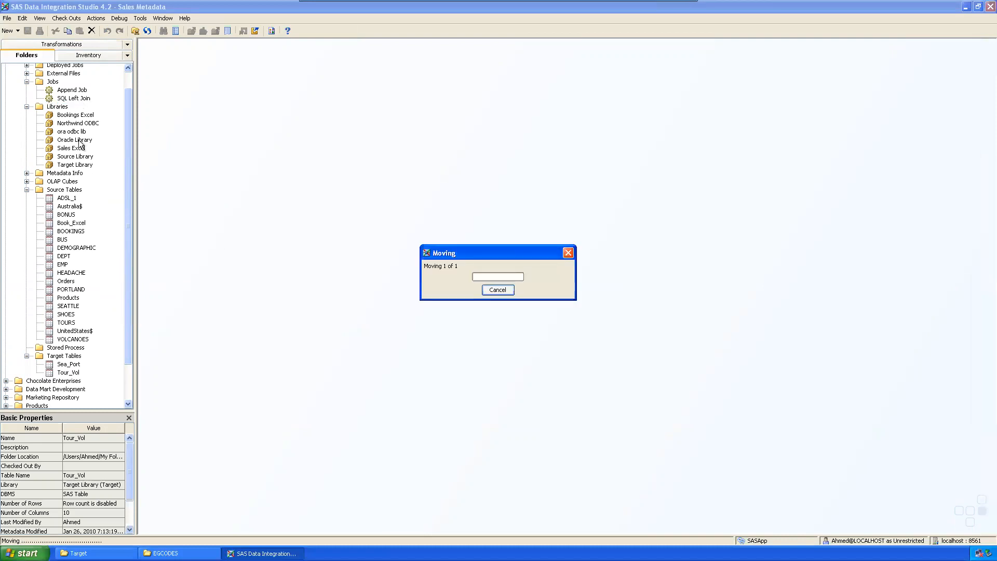
Step: Open the Tour_Vol table in the Target Tables folder to view its data
right_click(70, 373)
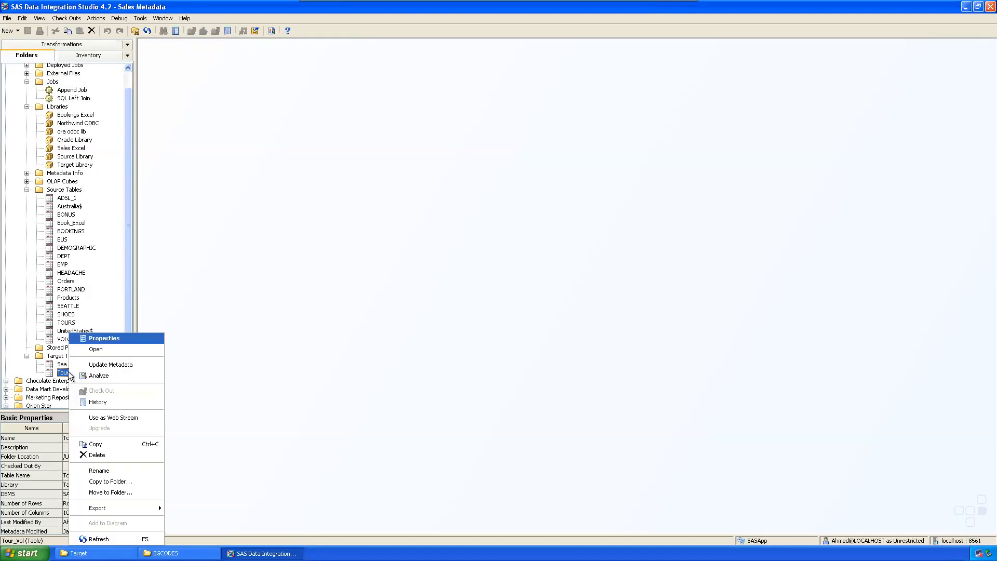
click(105, 347)
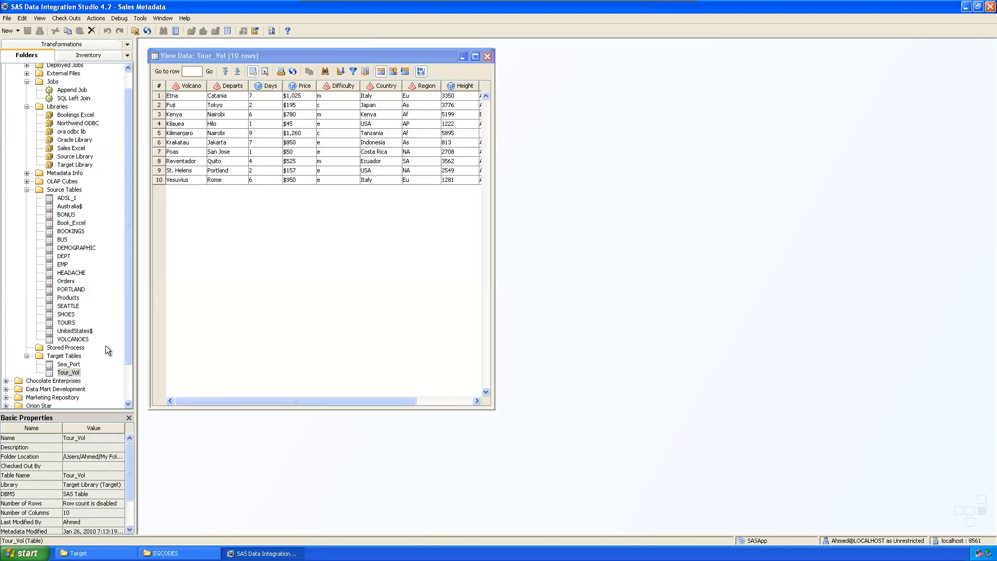
Step: Widen the Tour_Vol data window to show all columns, heighten the header row, and examine the Kilimanjaro record
drag(493, 242, 748, 237)
drag(189, 89, 189, 101)
click(190, 107)
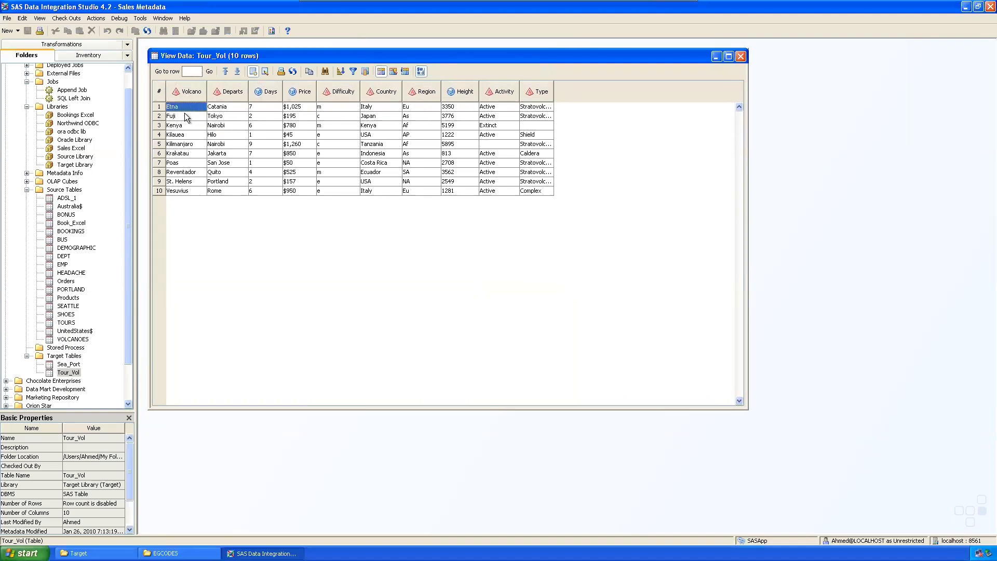
click(194, 145)
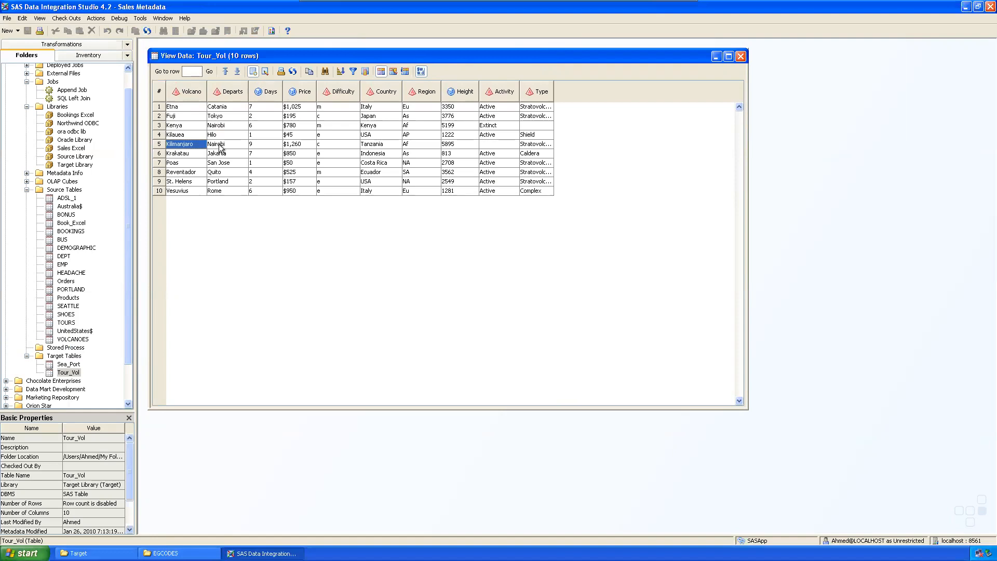
click(384, 145)
click(432, 145)
click(459, 145)
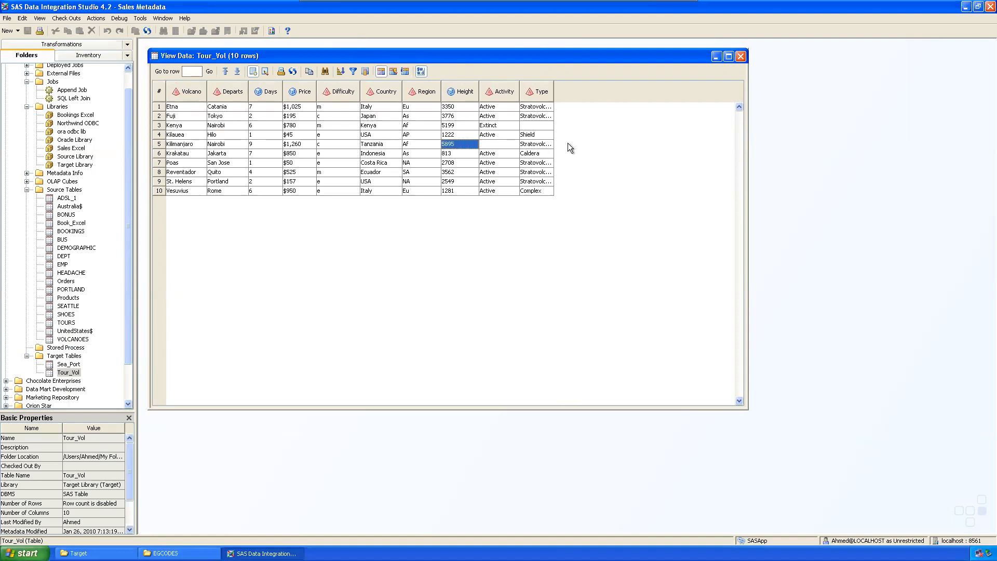
Step: Sort the Tour_Vol rows by Volcano, then close the data view and collapse the Source Tables folder
click(551, 90)
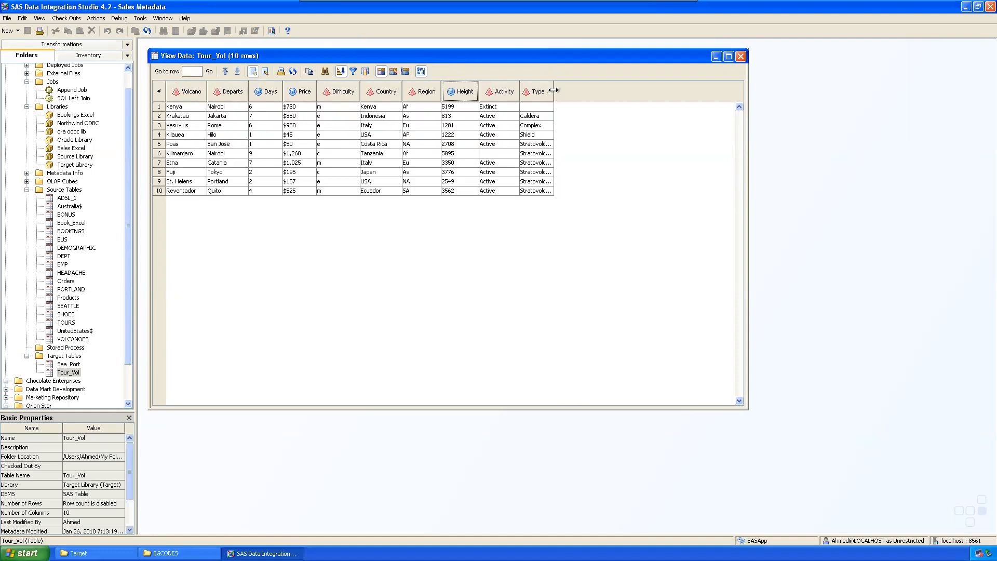
click(195, 97)
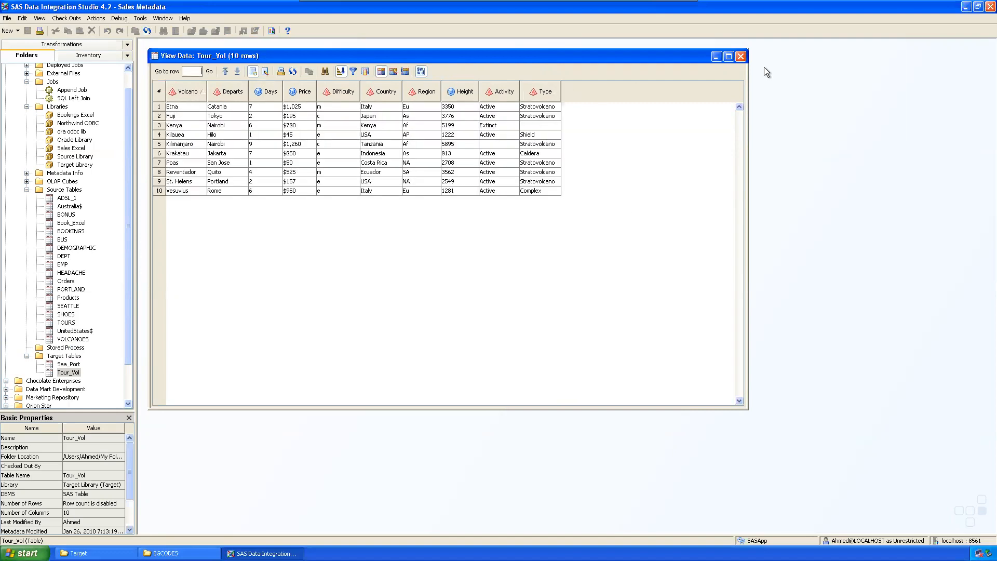
click(741, 56)
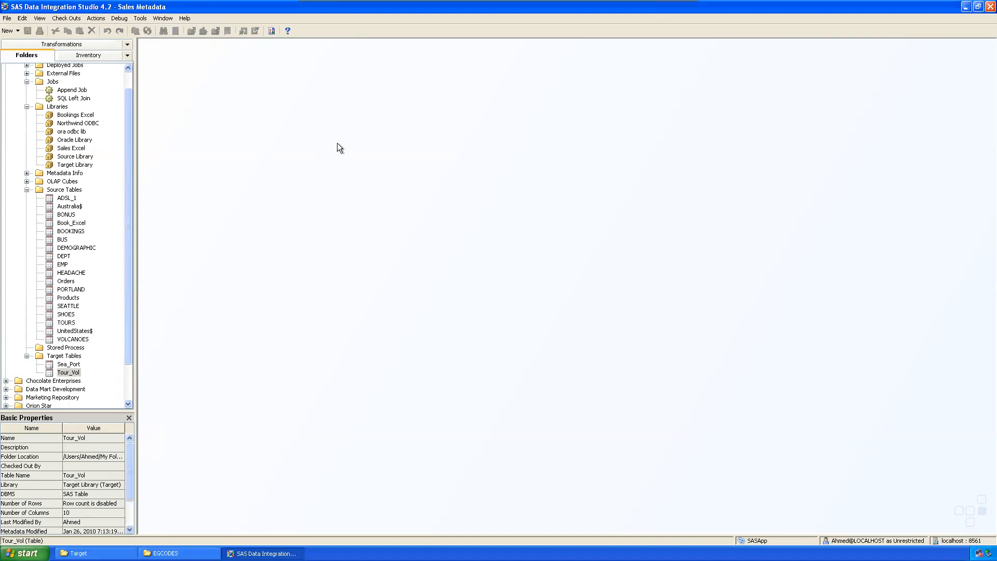
click(23, 189)
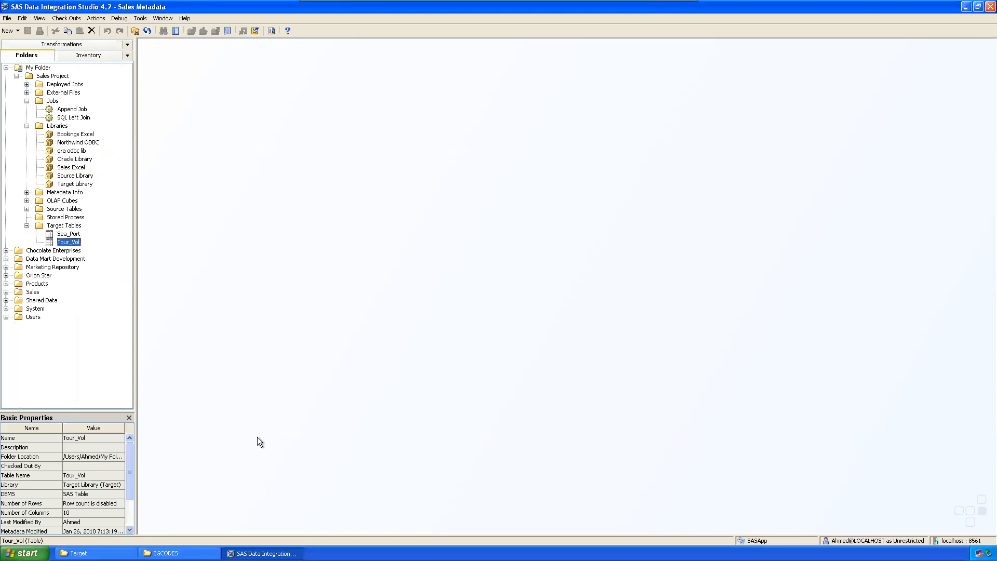
Step: Switch to the SAS DI Tasks document in Word and review the Table Loader for Expressions and Task 3 lines
click(674, 8)
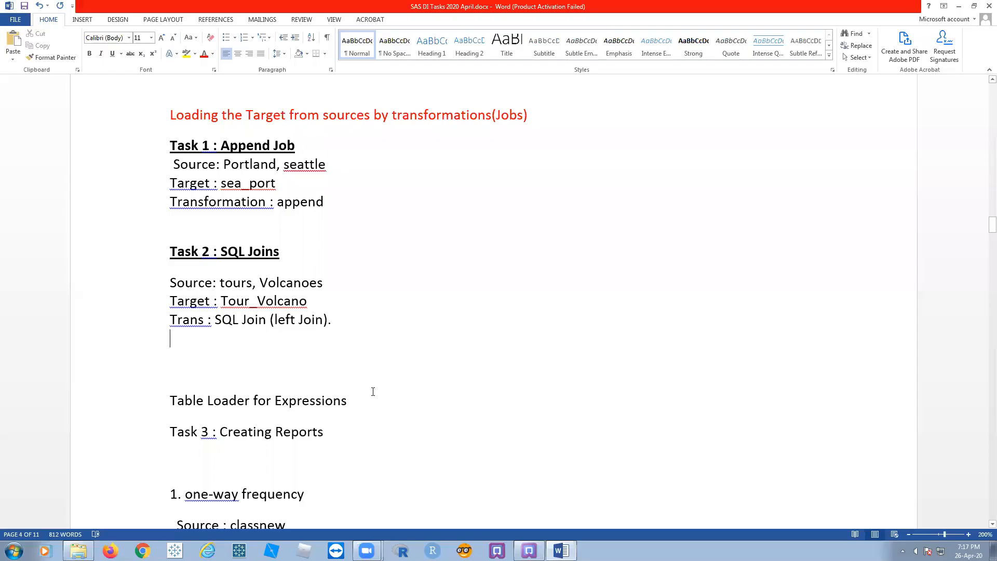
scroll(416, 372, down, 4)
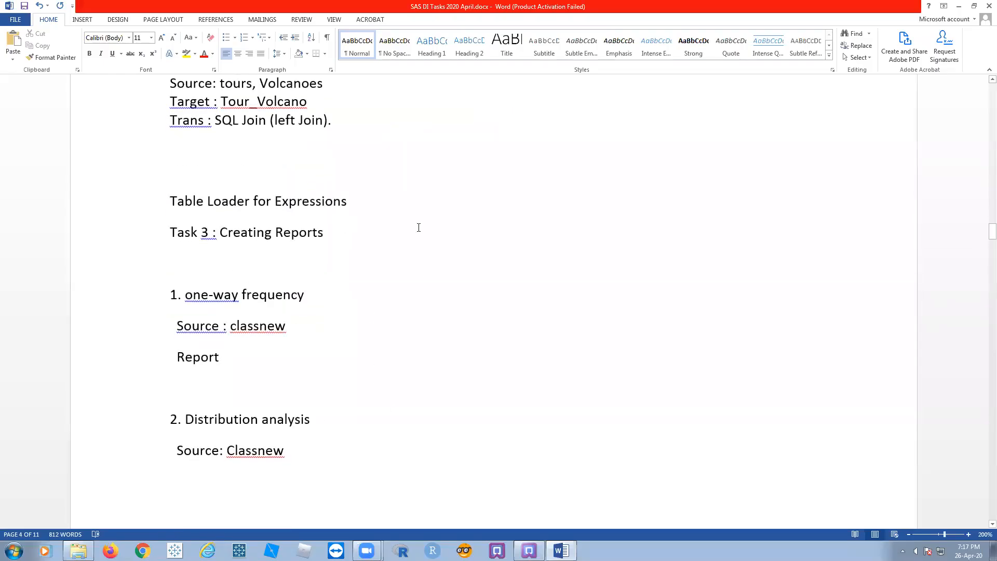
drag(312, 170, 367, 234)
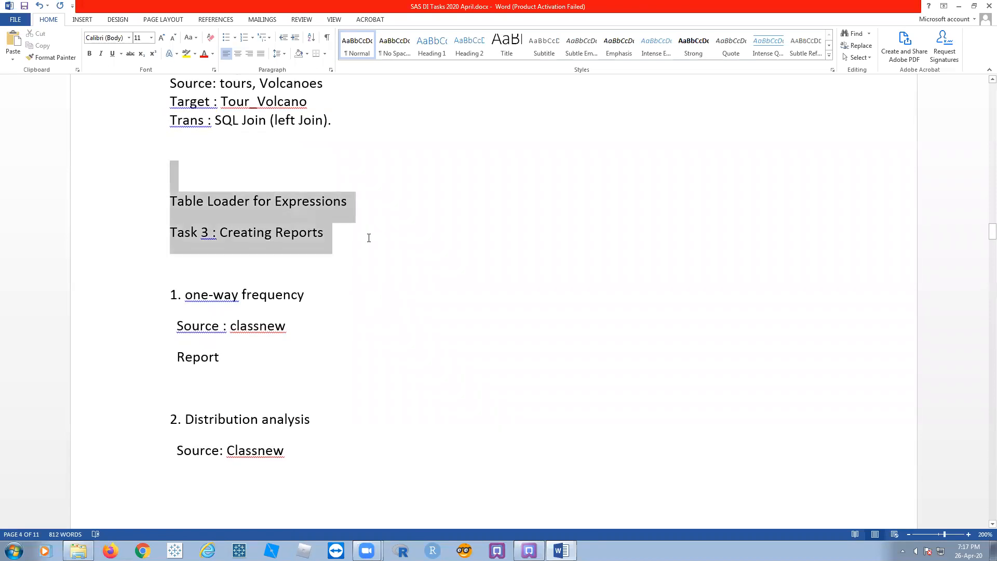
click(448, 274)
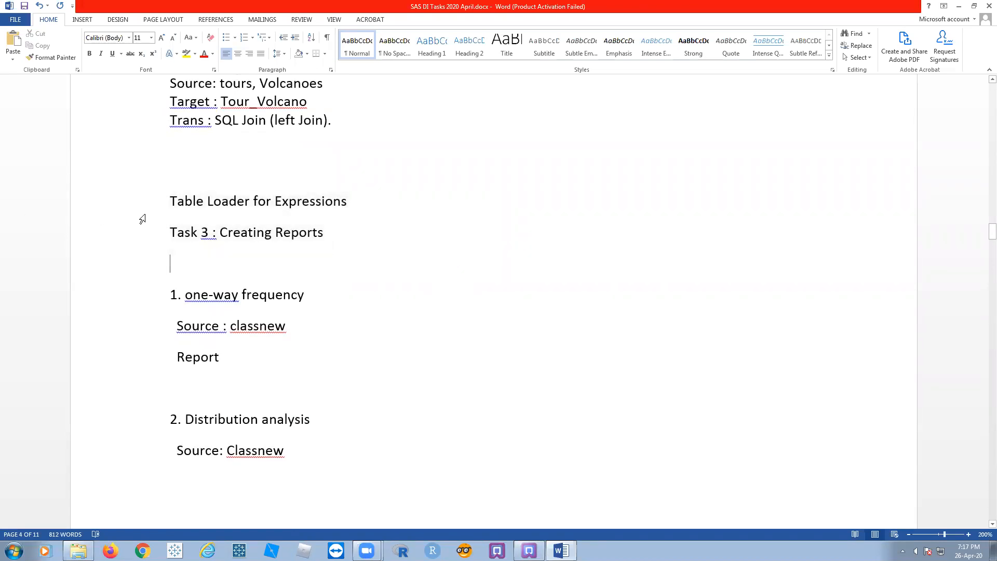
drag(171, 201, 363, 201)
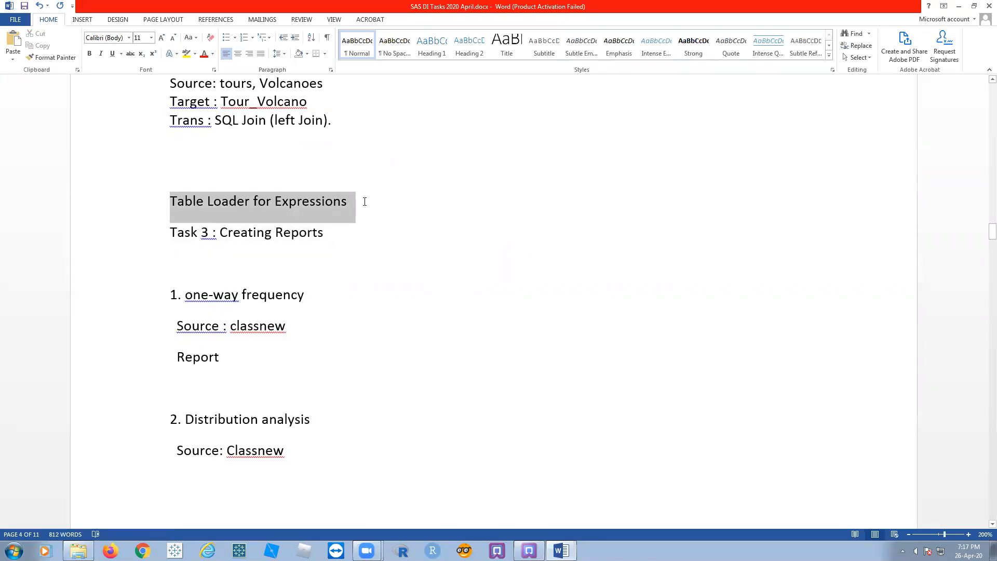
click(429, 247)
Step: Remove the blank line above "Table Loader for Expressions" and insert an empty line below it
click(170, 201)
key(BackSpace)
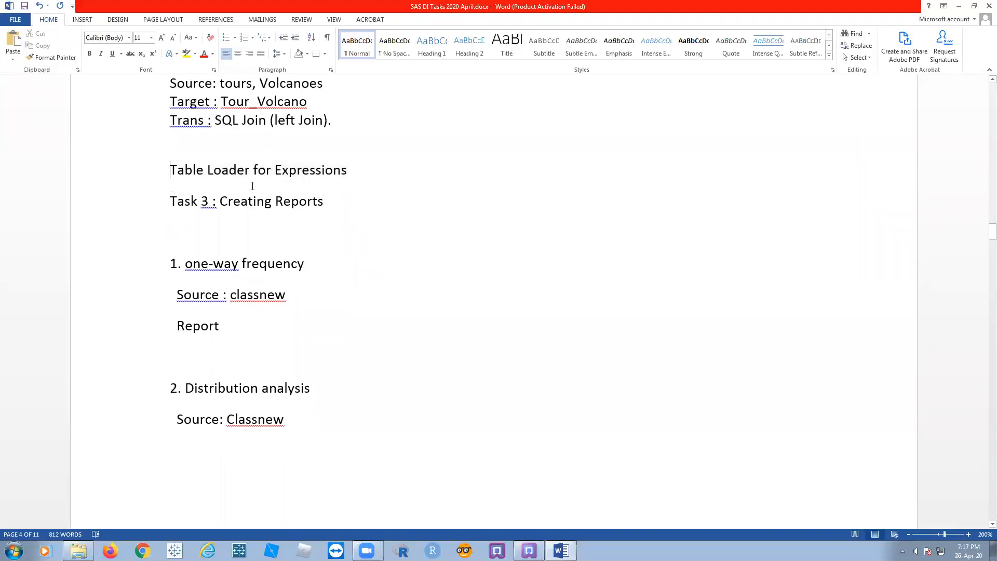
click(364, 172)
key(Return)
Step: Prefix the "Table Loader for Expressions" line with "Task 3:"
scroll(369, 223, up, 5)
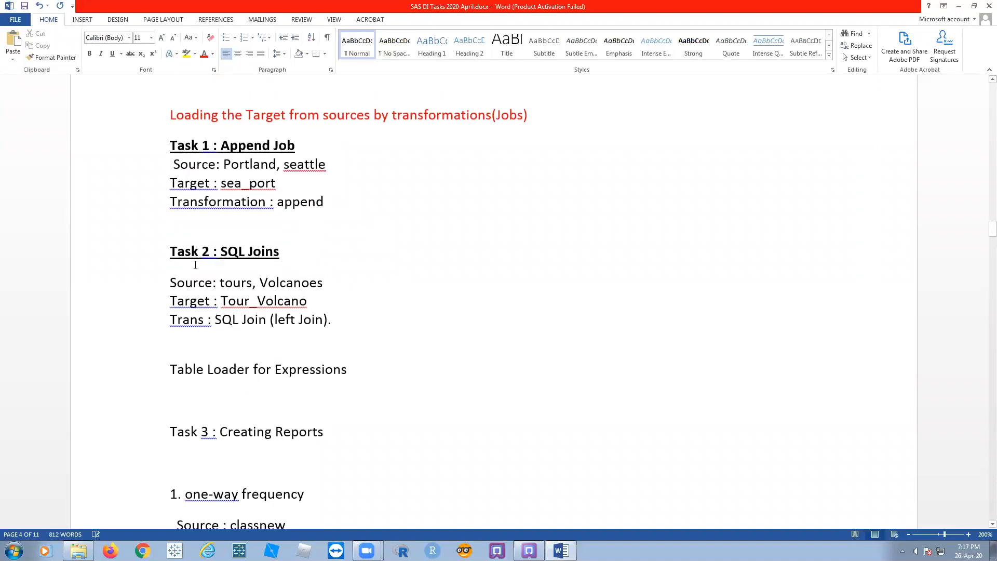
click(170, 369)
text(Ta)
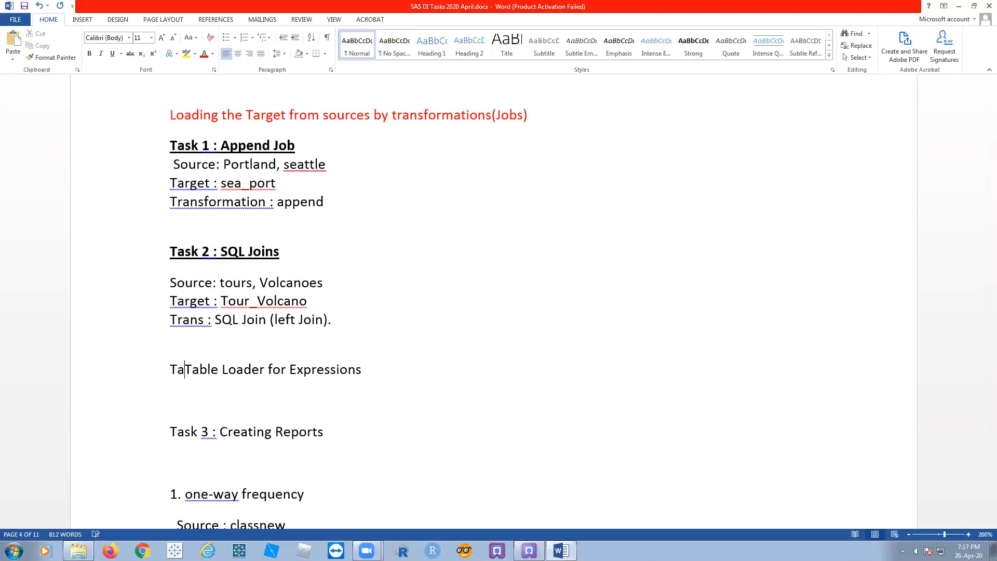
text(sk 3:)
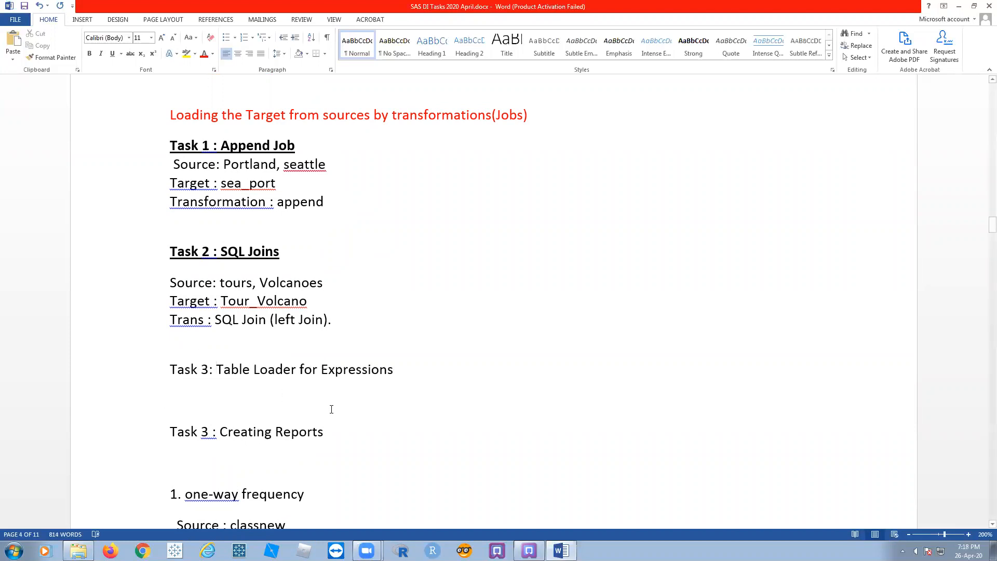
Step: Make the "Task 3: Table Loader for Expressions" heading bold and underlined, and save the document
drag(405, 371, 168, 376)
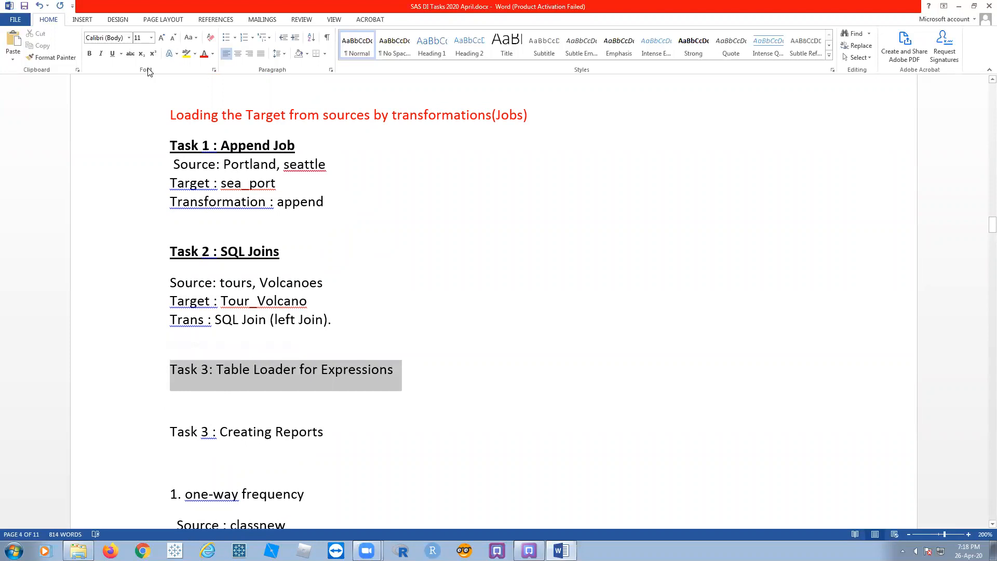
click(89, 53)
click(112, 54)
click(364, 301)
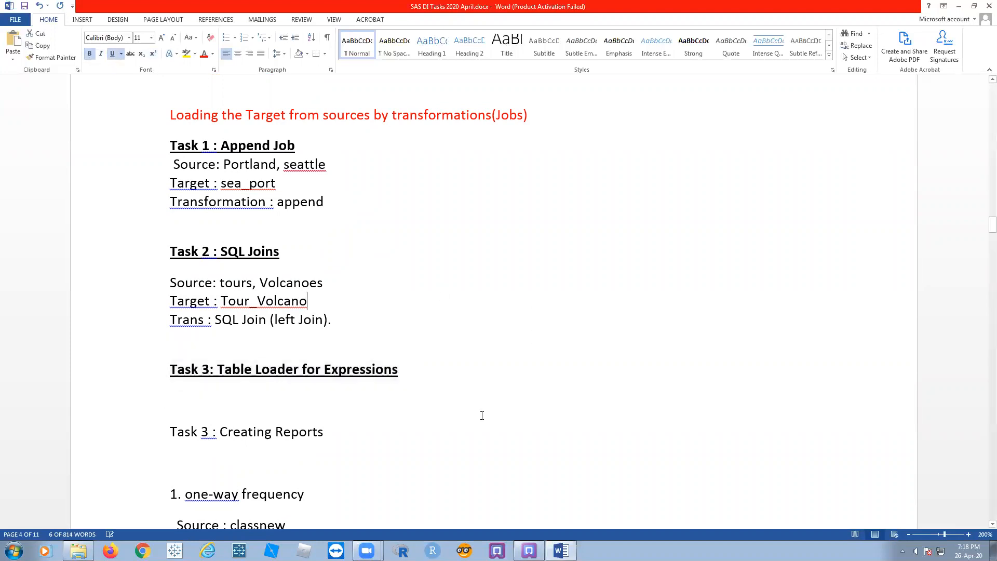
click(371, 398)
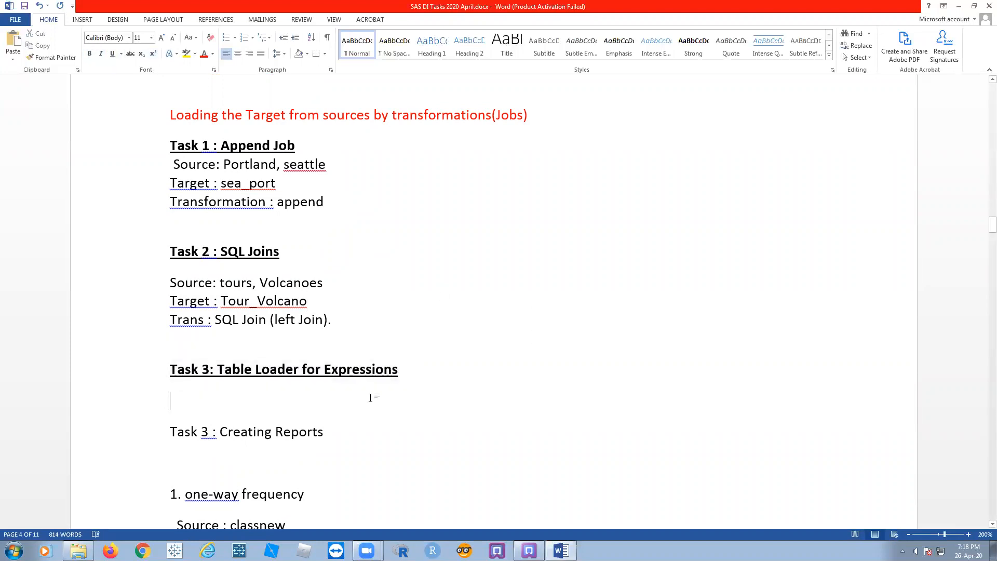
key(ctrl+s)
Step: Switch back to SAS Data Integration Studio and expand the Source Tables folder
click(529, 550)
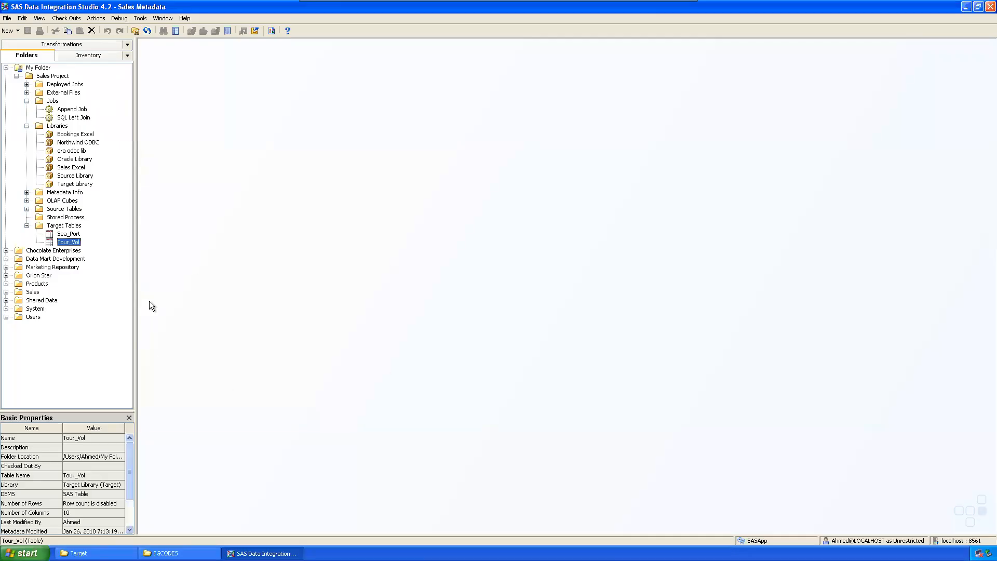
drag(136, 276, 134, 276)
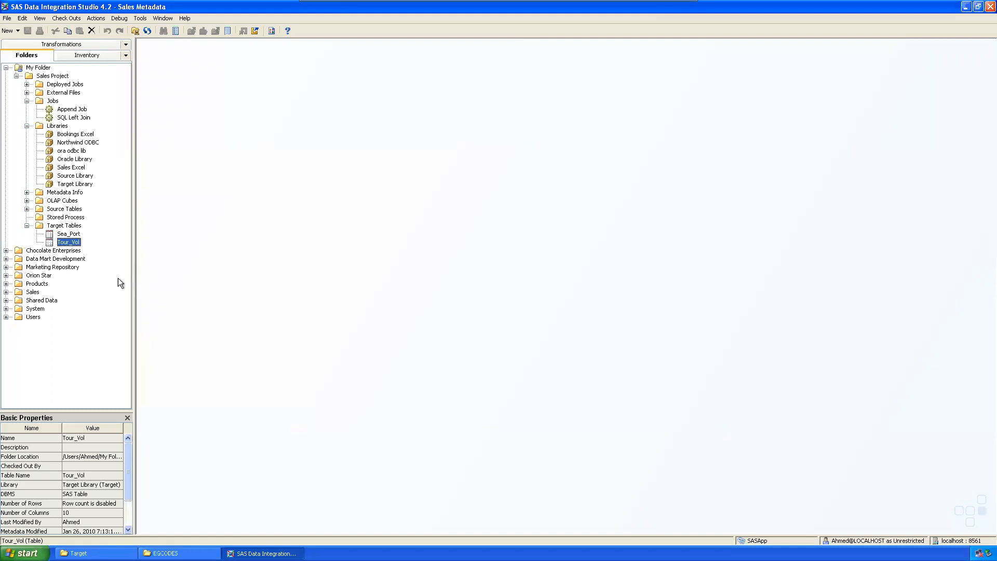
click(26, 208)
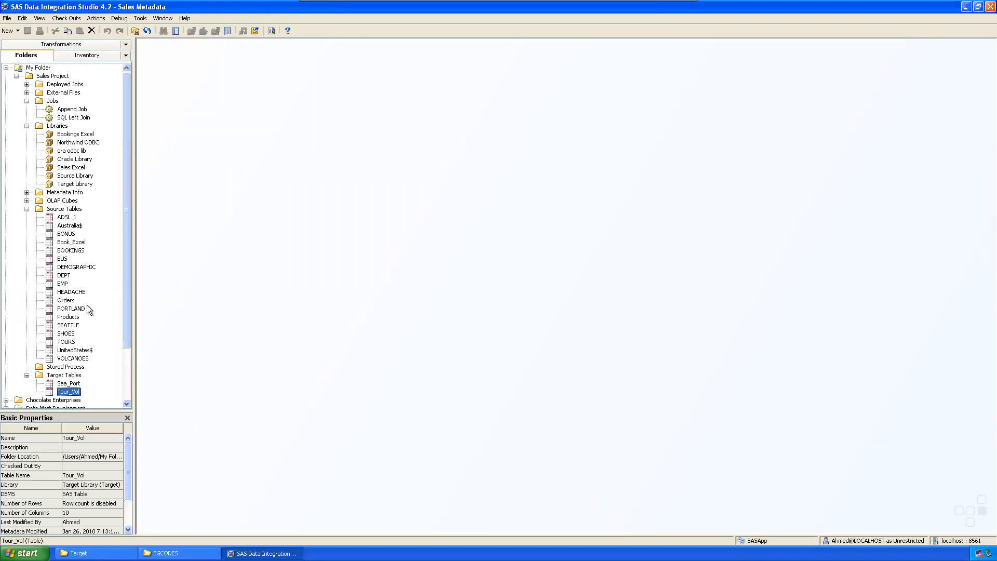
Step: Open the DEMOGRAPHIC source table to view its data, and close the data view
click(77, 267)
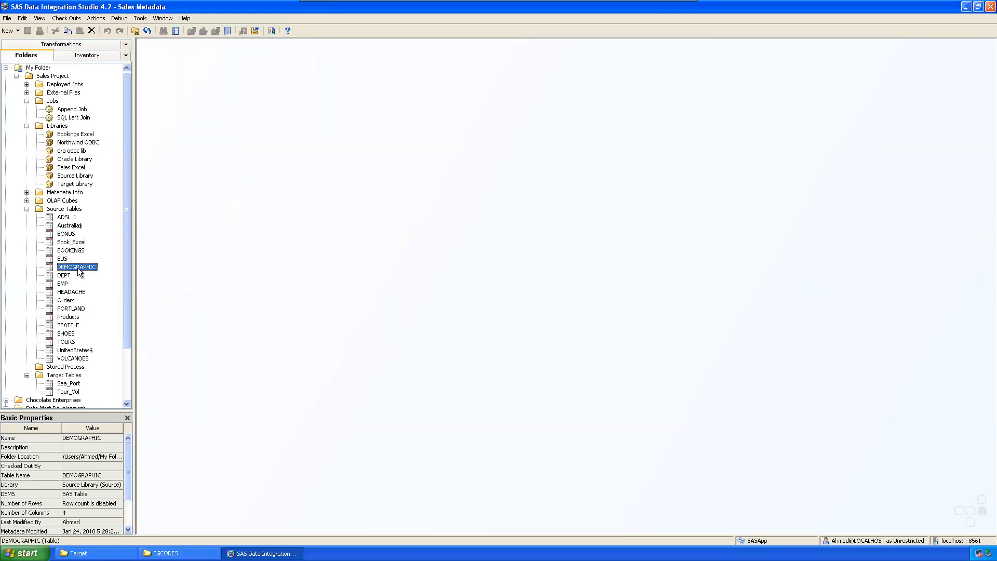
right_click(78, 267)
click(117, 285)
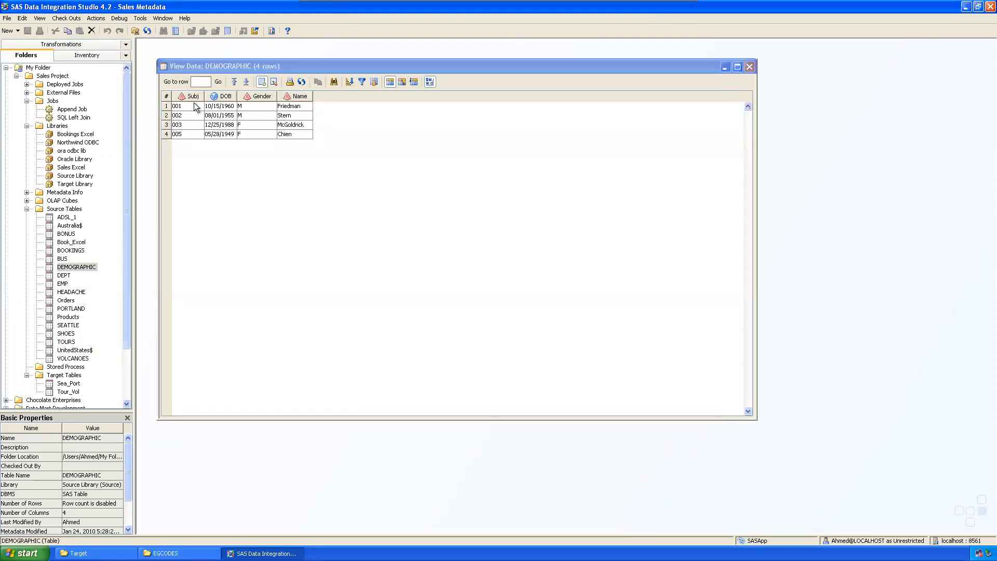
click(748, 67)
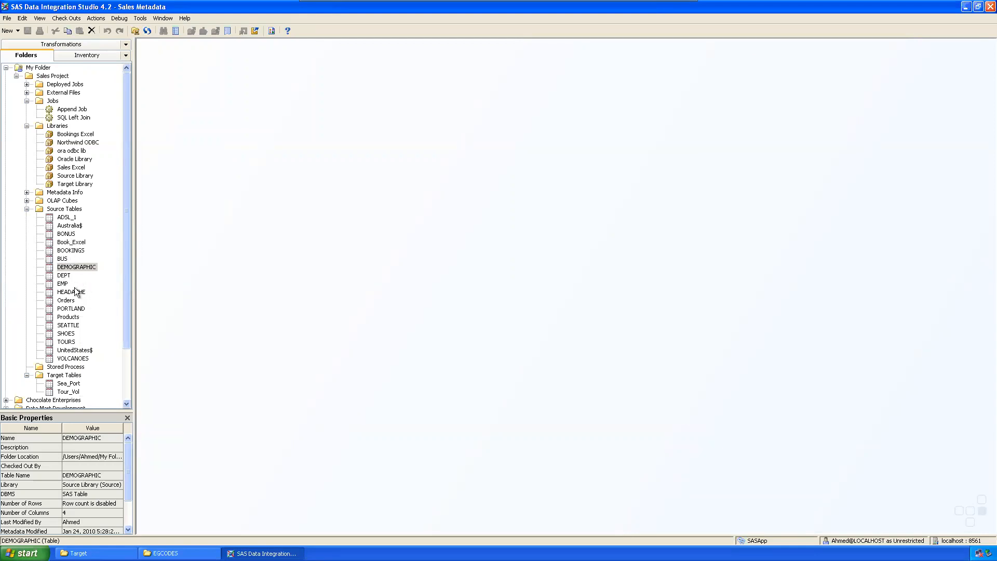
Step: Open the Orders source table to examine its data, and close the data view
right_click(73, 300)
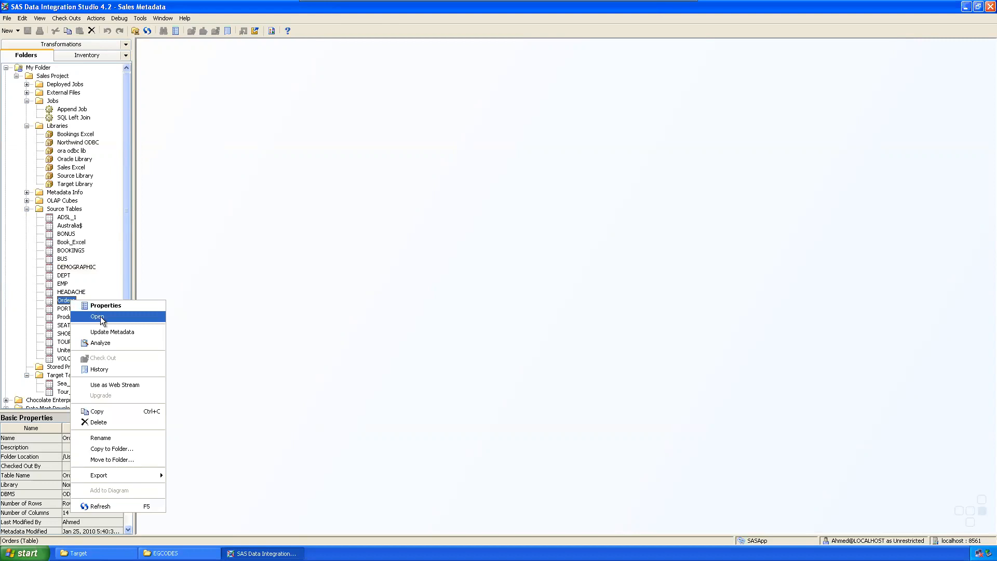
click(107, 319)
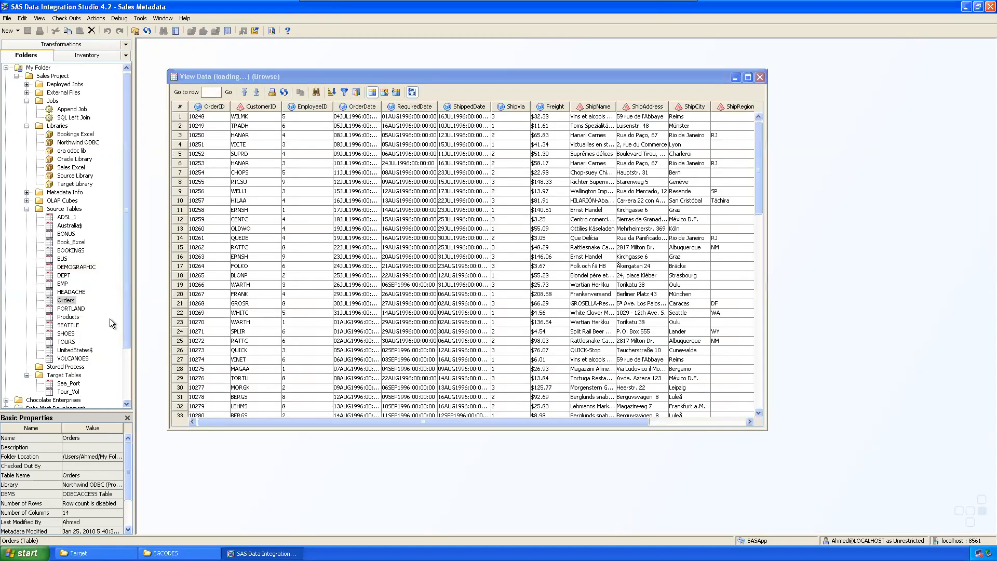
mouse_move(575, 423)
mouse_down()
mouse_move(691, 422)
mouse_move(570, 421)
mouse_up()
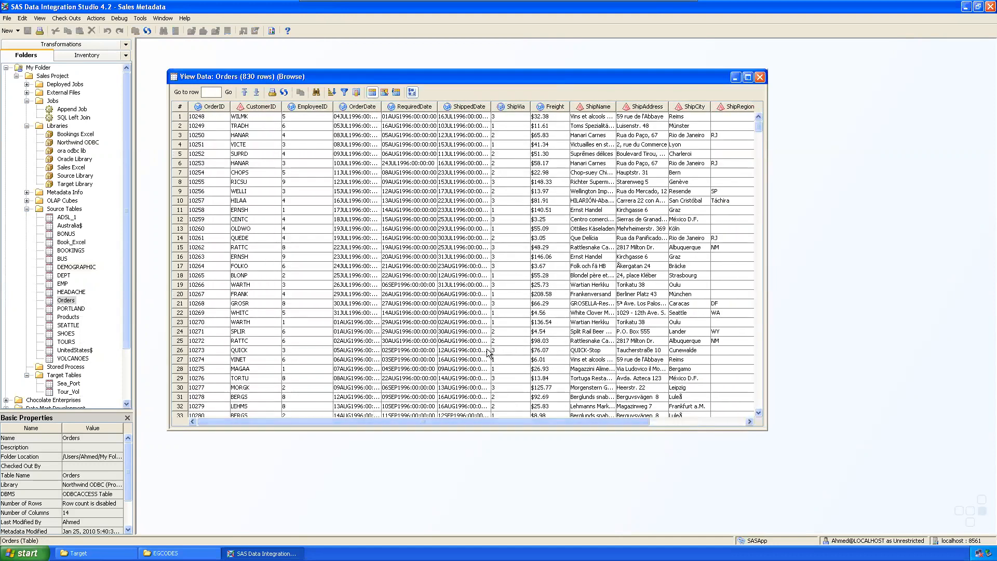
click(759, 77)
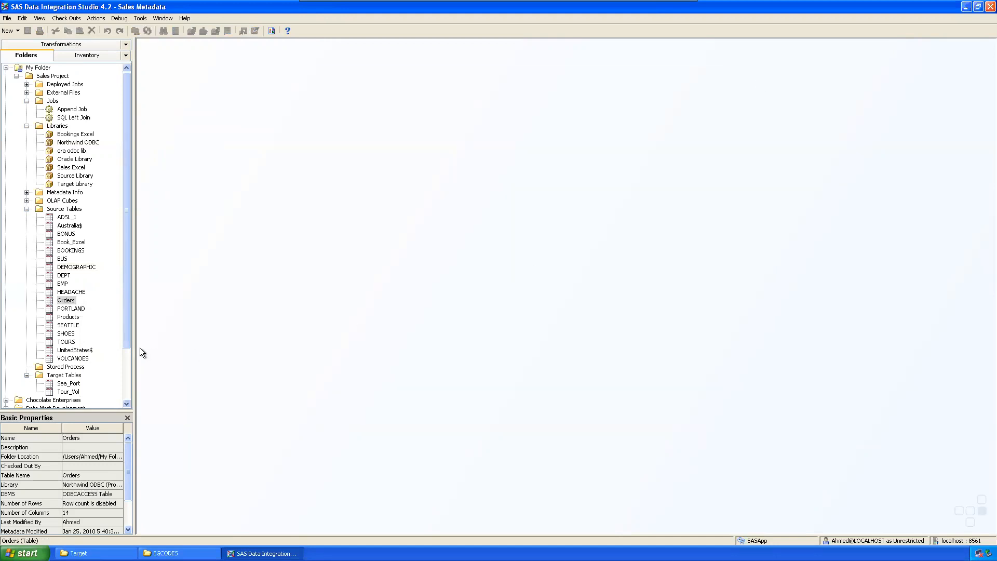
Step: Open the BUS source table to examine its data, and close the data view
click(70, 308)
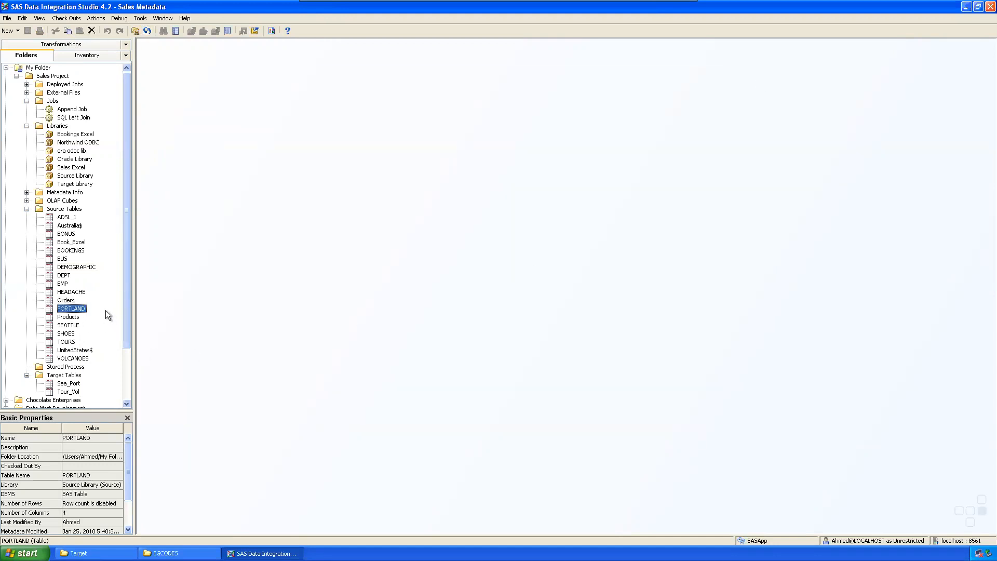
click(62, 258)
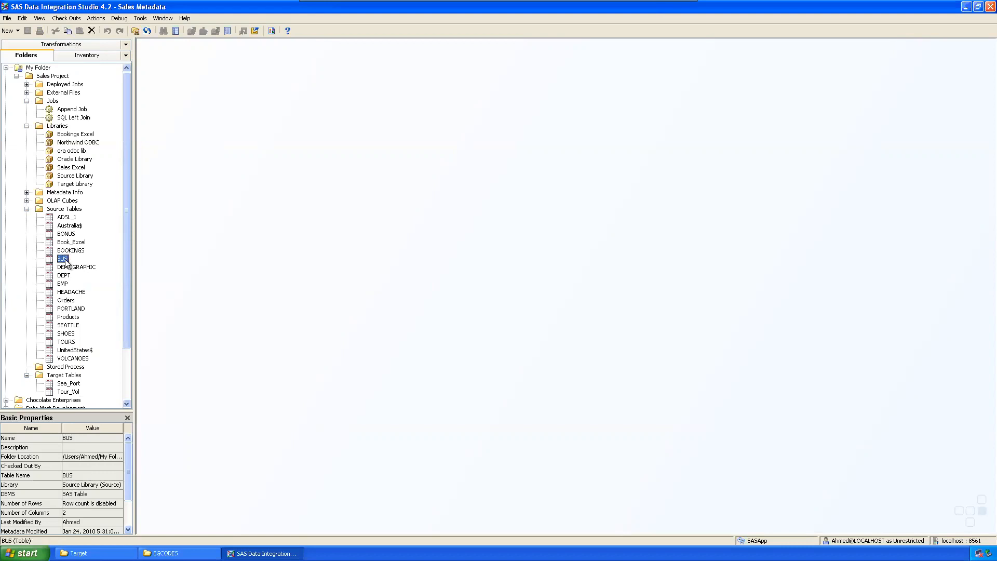
right_click(64, 258)
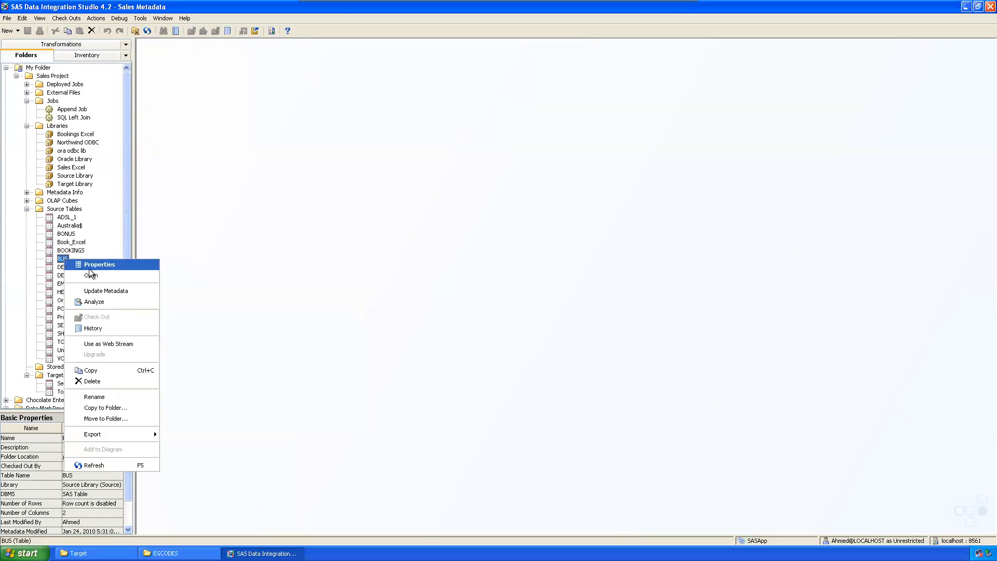
click(91, 273)
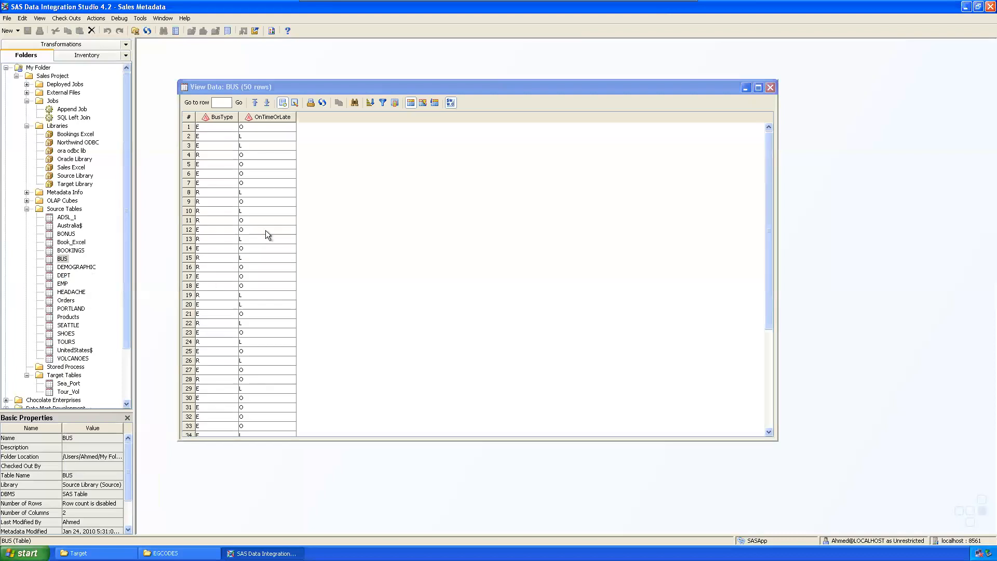
drag(768, 144, 772, 88)
click(771, 87)
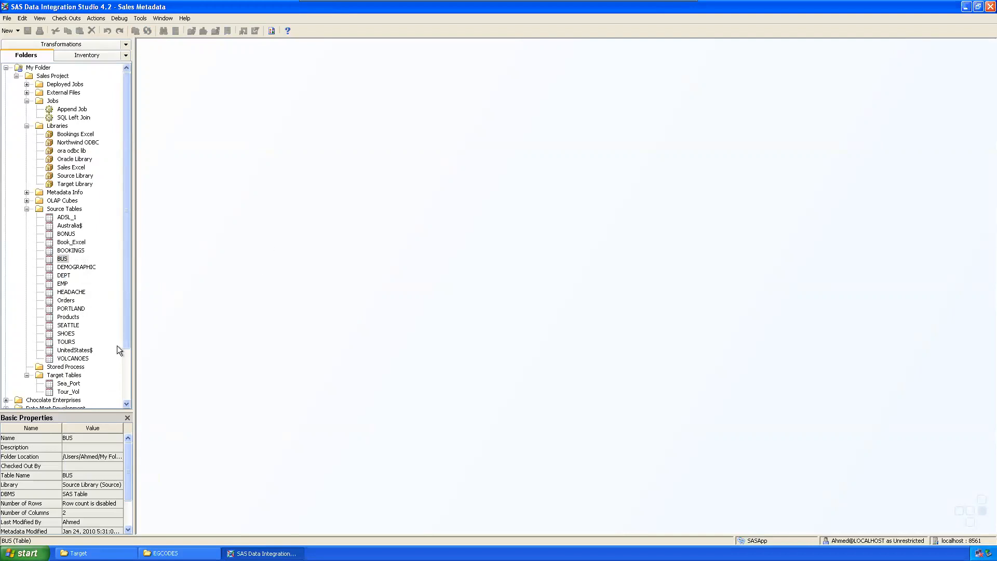
click(73, 292)
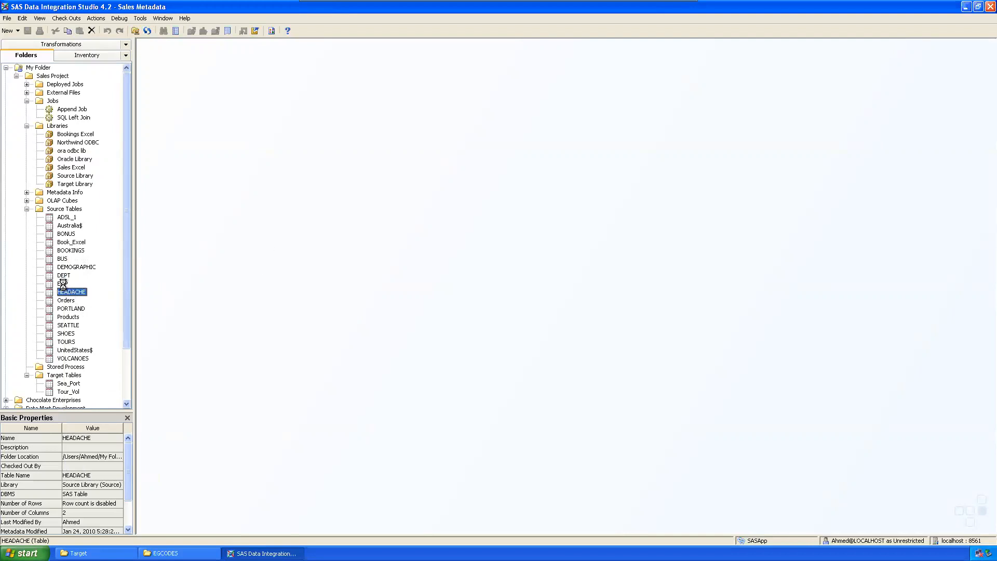
click(63, 285)
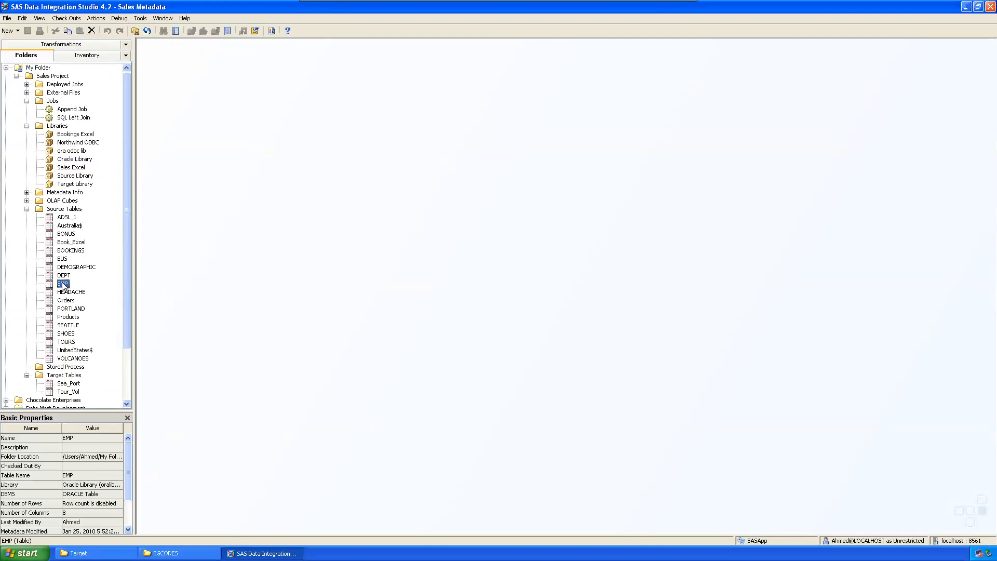
click(60, 210)
right_click(59, 210)
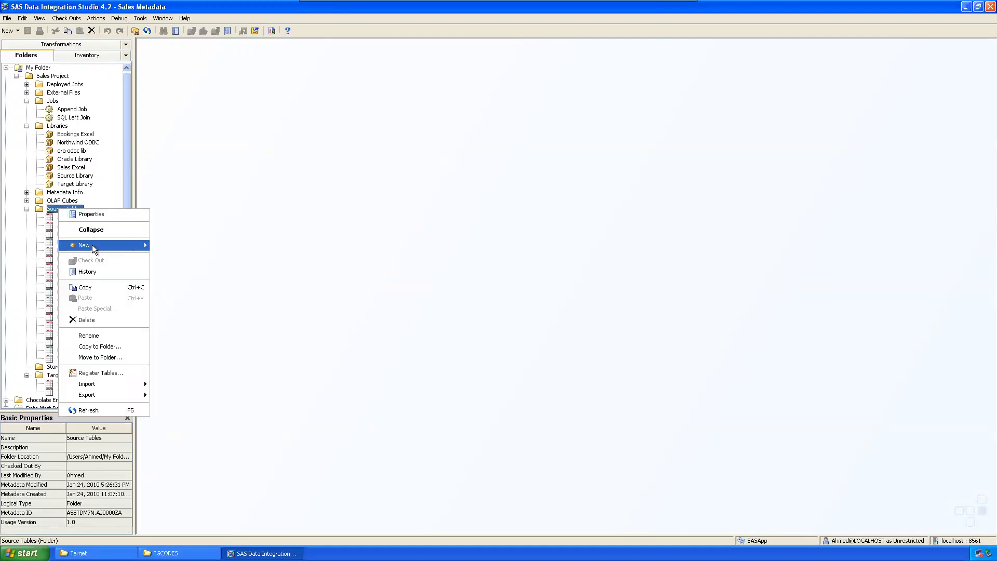
click(175, 258)
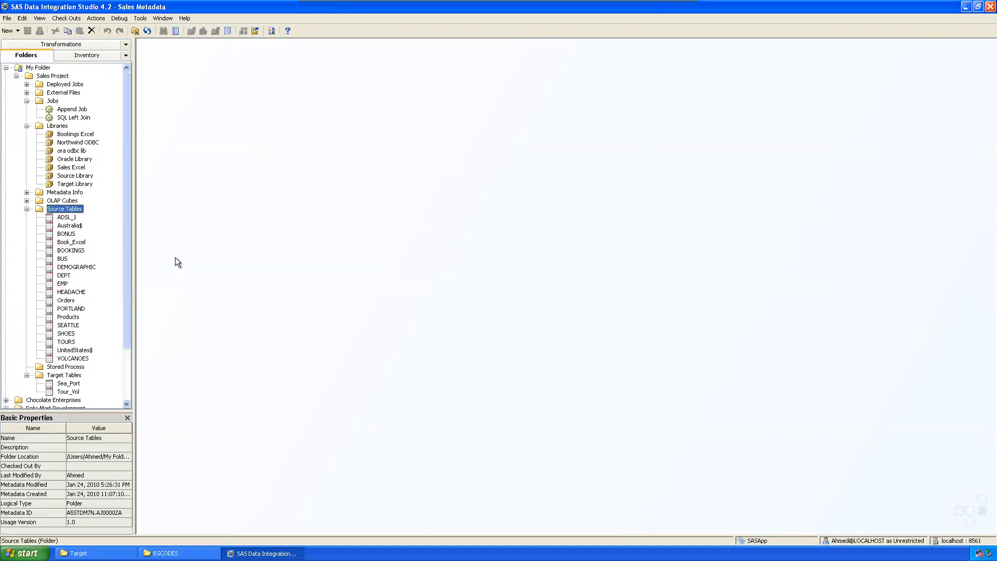
Step: Start registering tables in the Source Tables folder, with SAS as the type of source
right_click(69, 213)
click(117, 373)
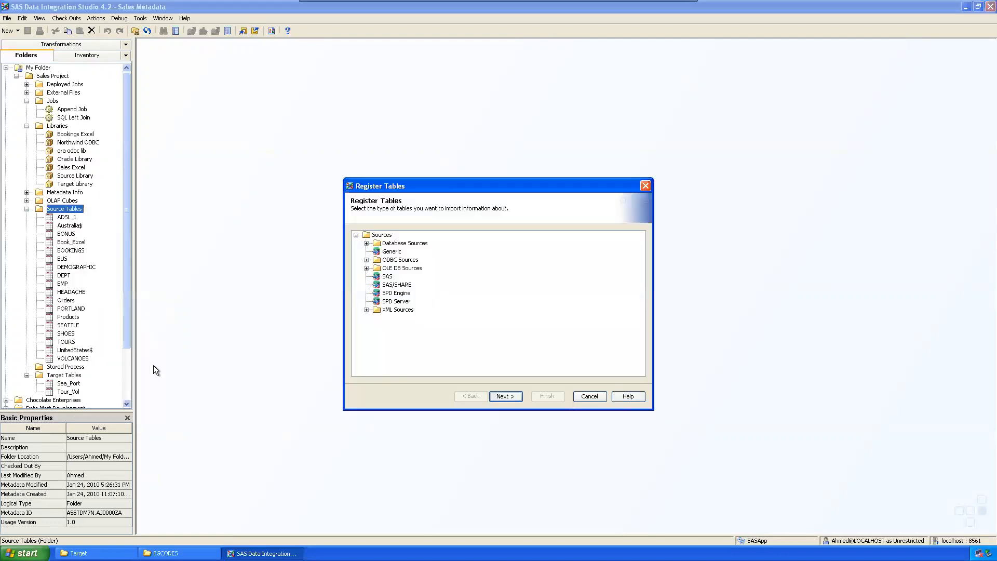
click(366, 243)
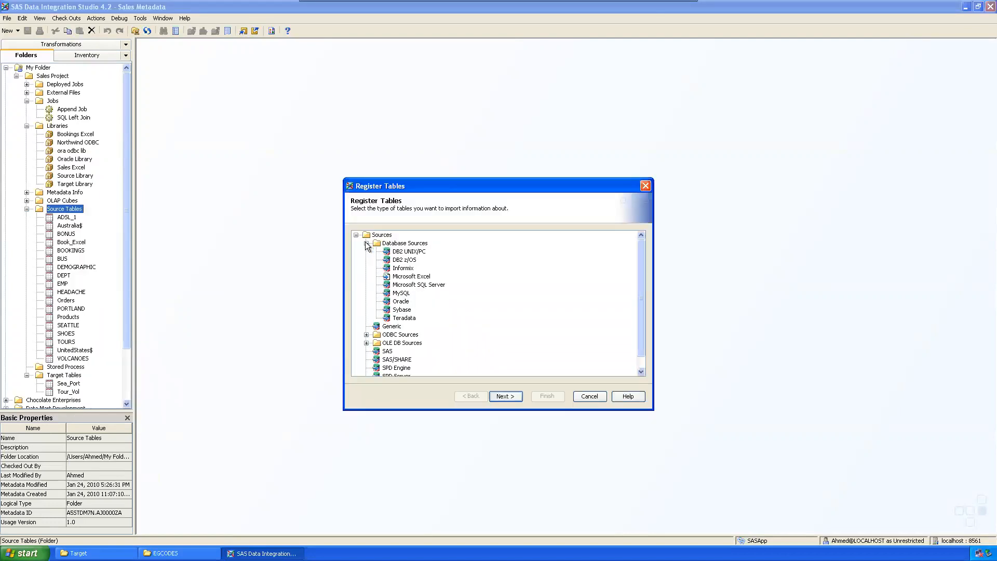
click(388, 352)
click(505, 396)
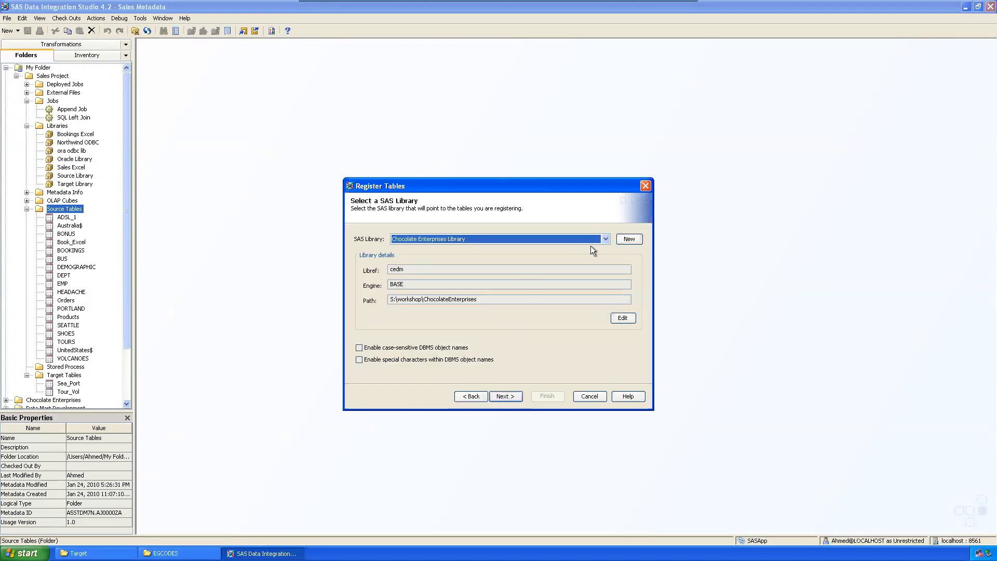
Step: Select Source Library as the SAS library that points to the tables being registered
click(606, 239)
scroll(597, 281, down, 4)
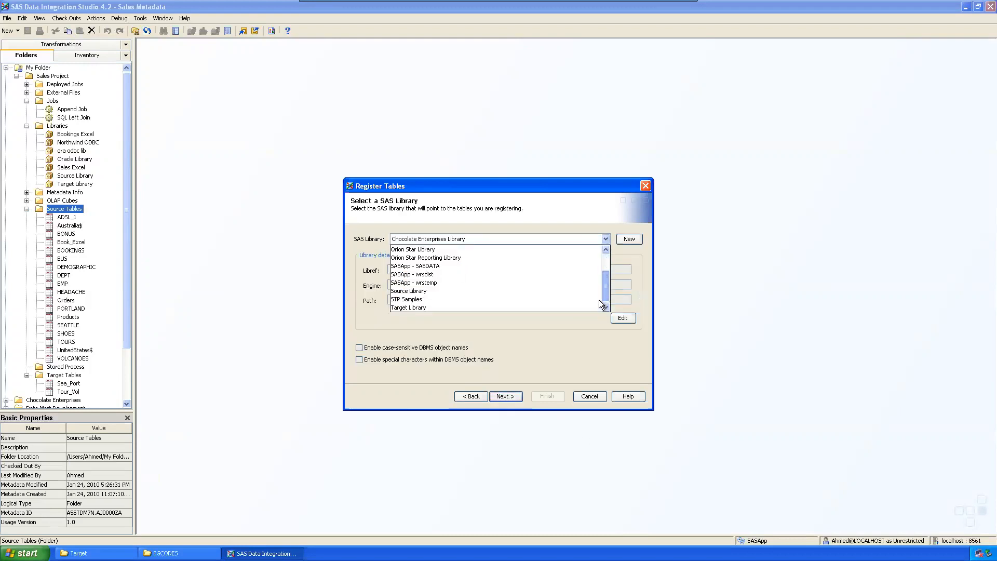
click(404, 291)
click(511, 396)
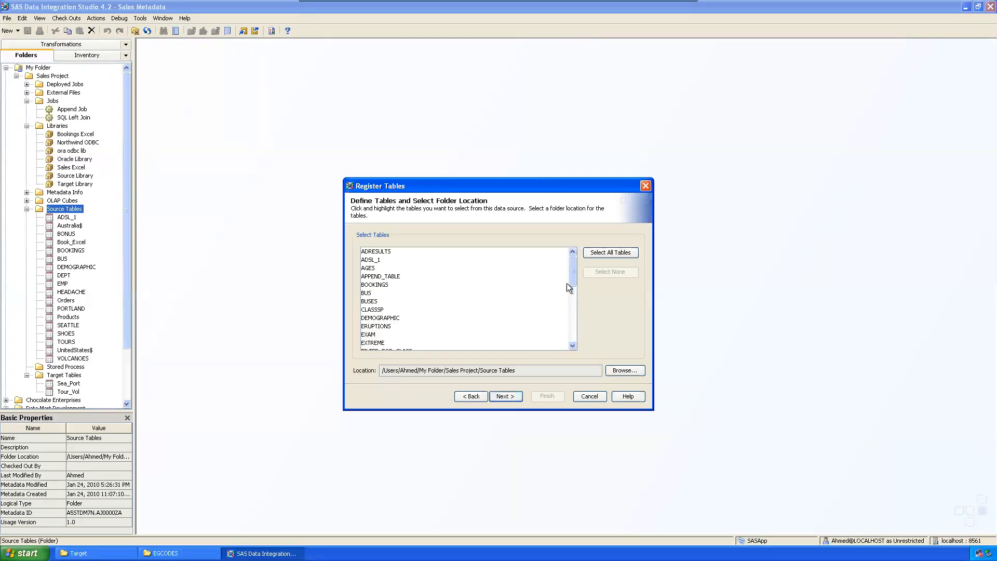
Step: Choose the CLASSSP table from the library's tables and finish registering it in the Source Tables folder
drag(501, 183, 364, 129)
drag(513, 360, 560, 443)
drag(477, 219, 484, 239)
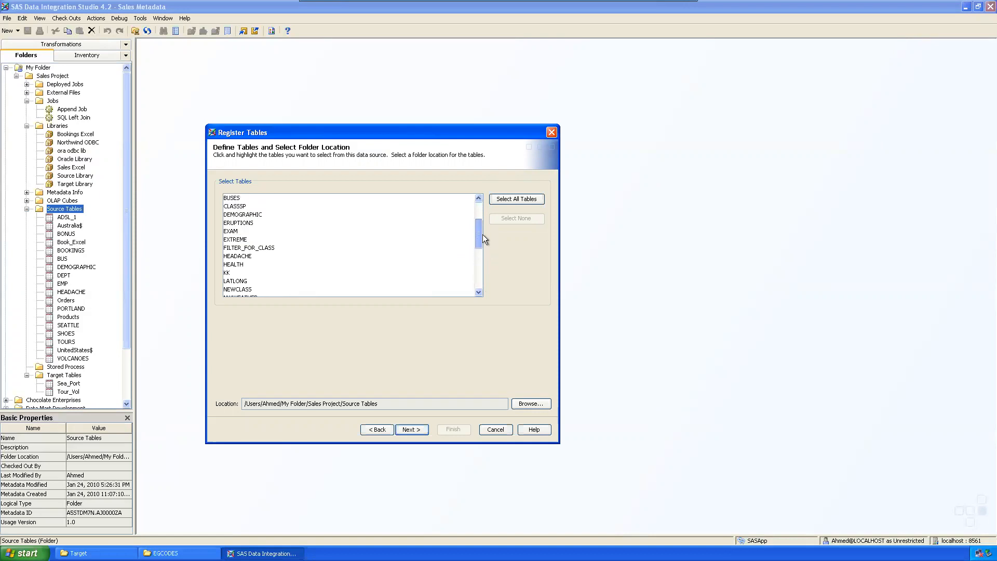
click(235, 206)
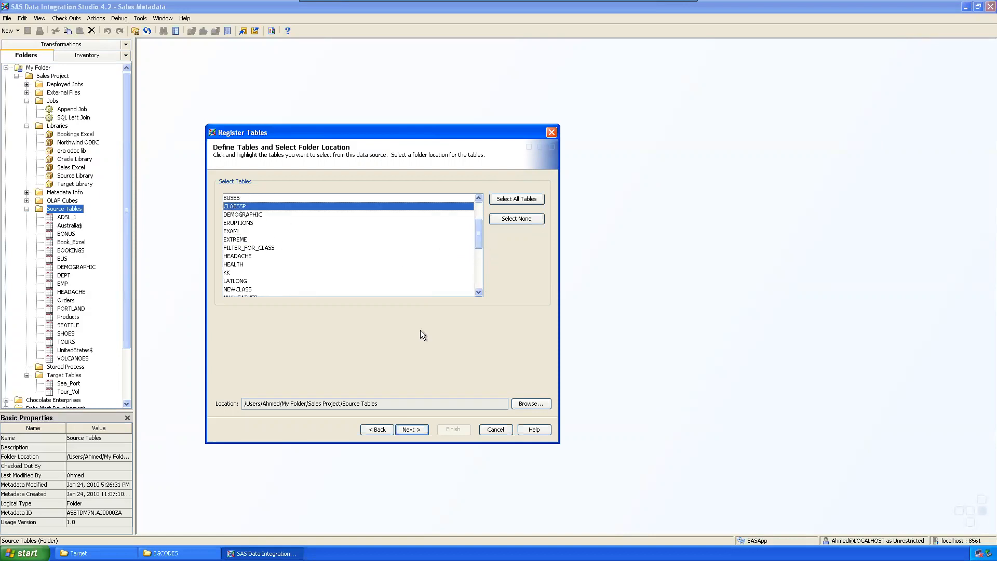
click(410, 431)
click(458, 430)
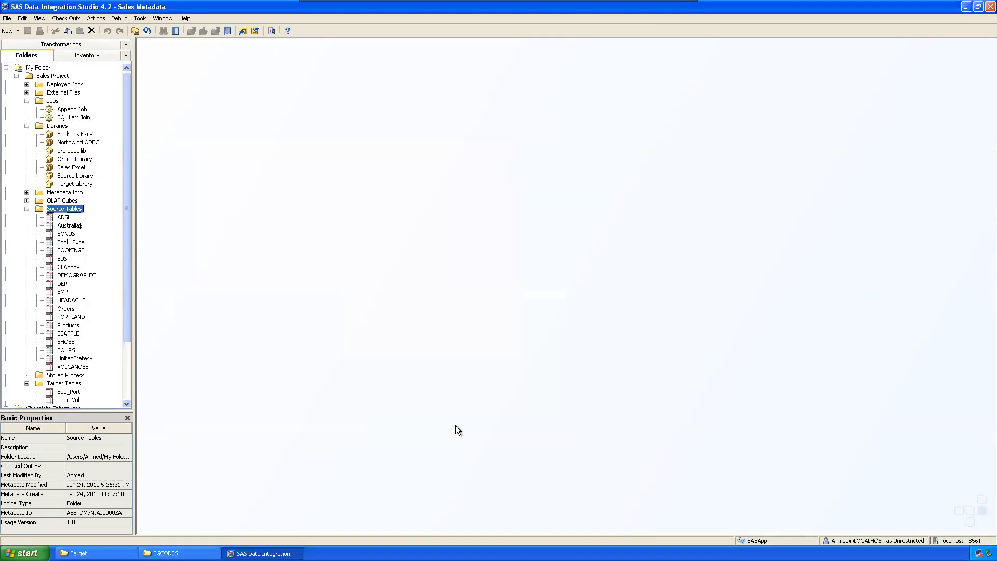
Step: View the data of the CLASSSP source table and examine its Name, Sex, Age, Height and Weight columns
right_click(71, 265)
click(108, 282)
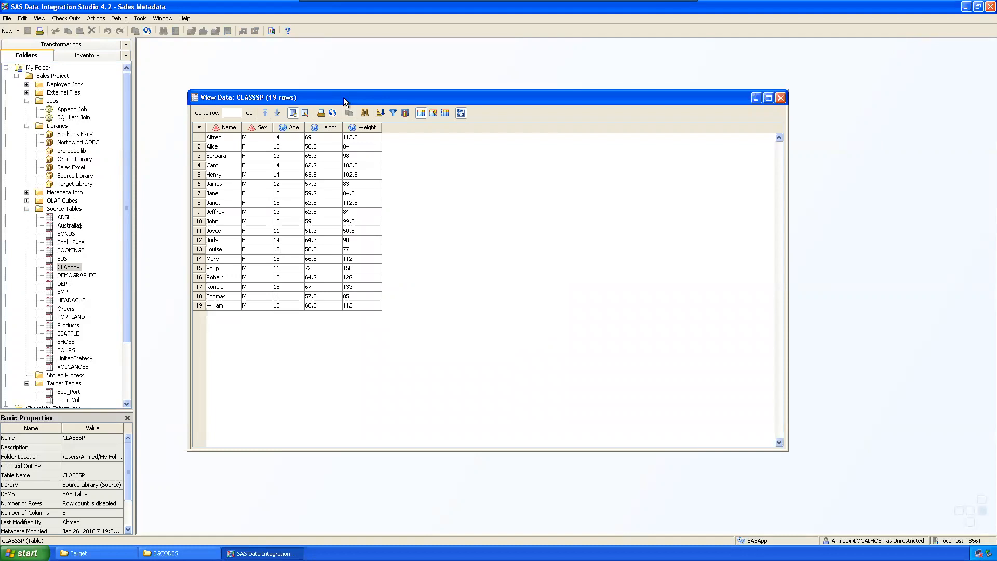
drag(344, 98, 314, 94)
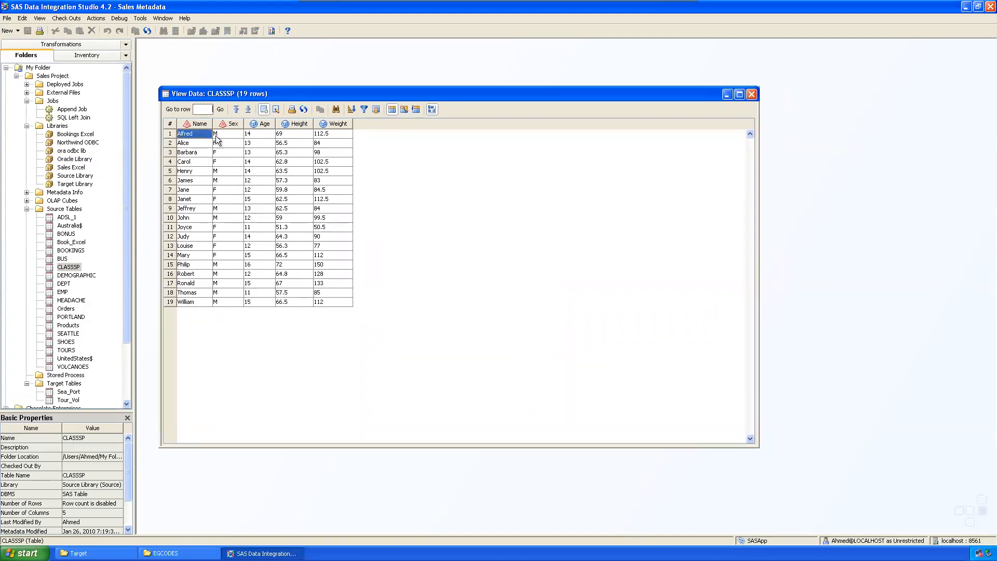
click(232, 133)
click(257, 133)
click(297, 135)
click(339, 134)
drag(377, 98, 389, 80)
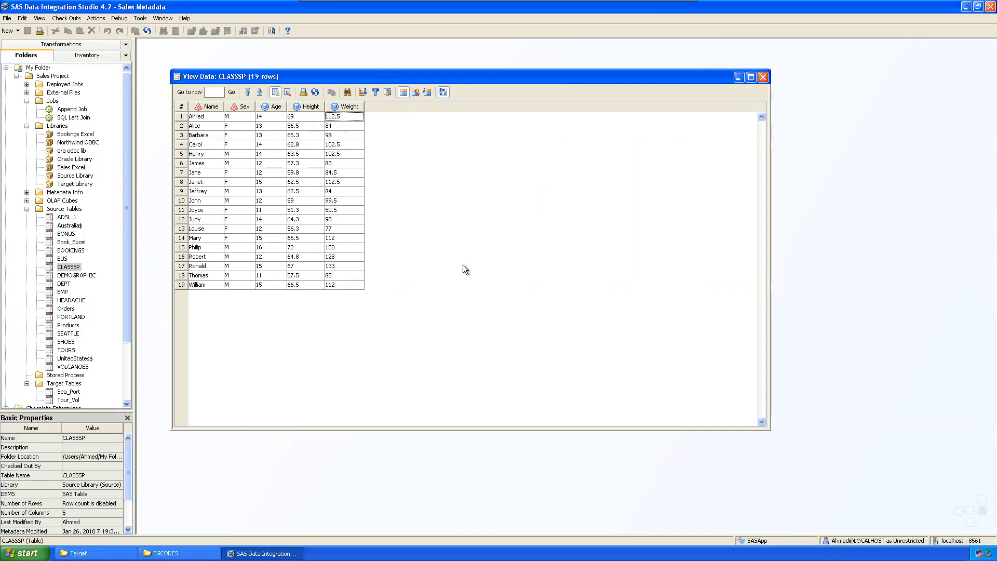
drag(223, 74, 212, 66)
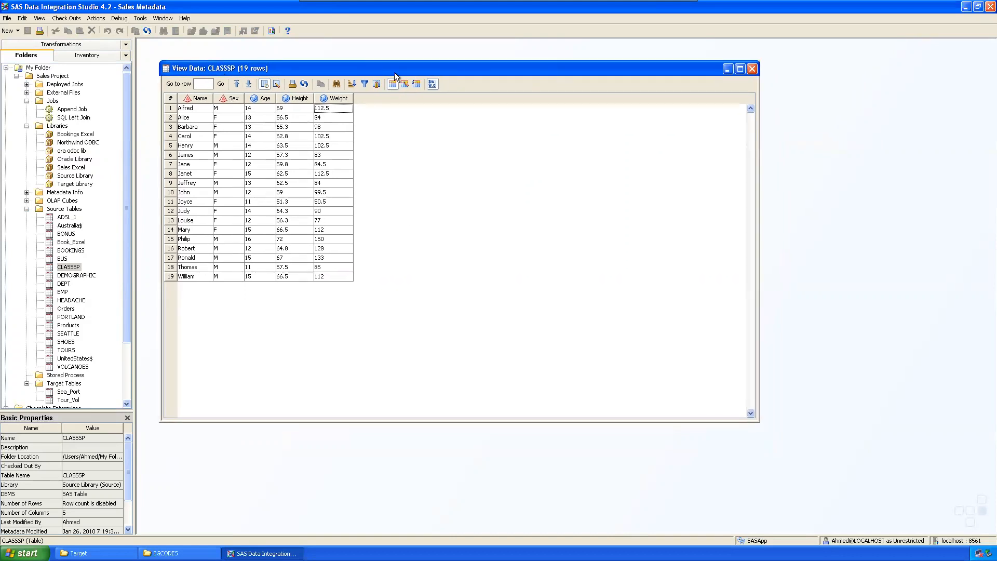
Step: Start a new table in the Target Tables folder, name it BMI_CLASSSP, and continue to its storage information
scroll(127, 299, down, 3)
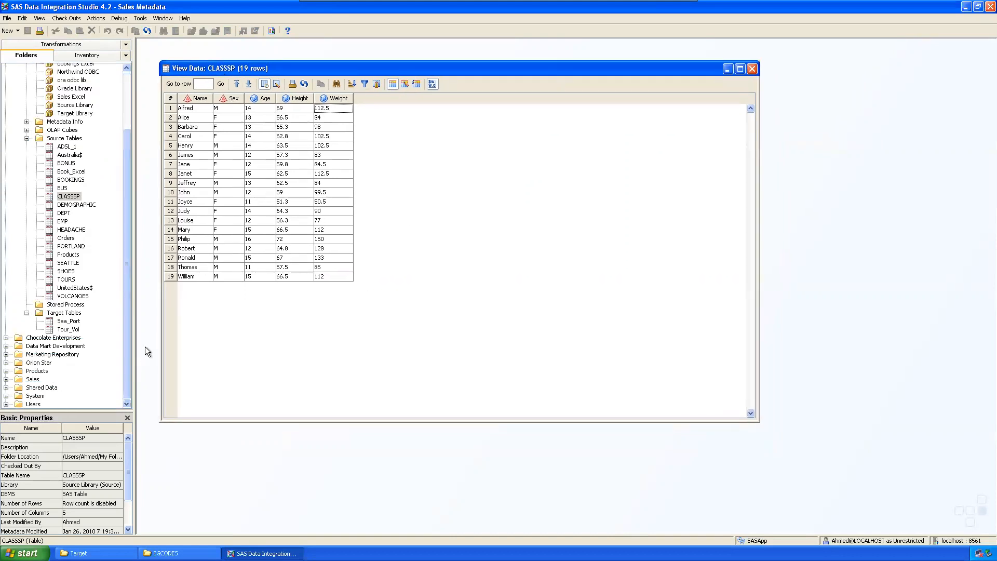
click(69, 315)
right_click(69, 315)
mouse_move(105, 350)
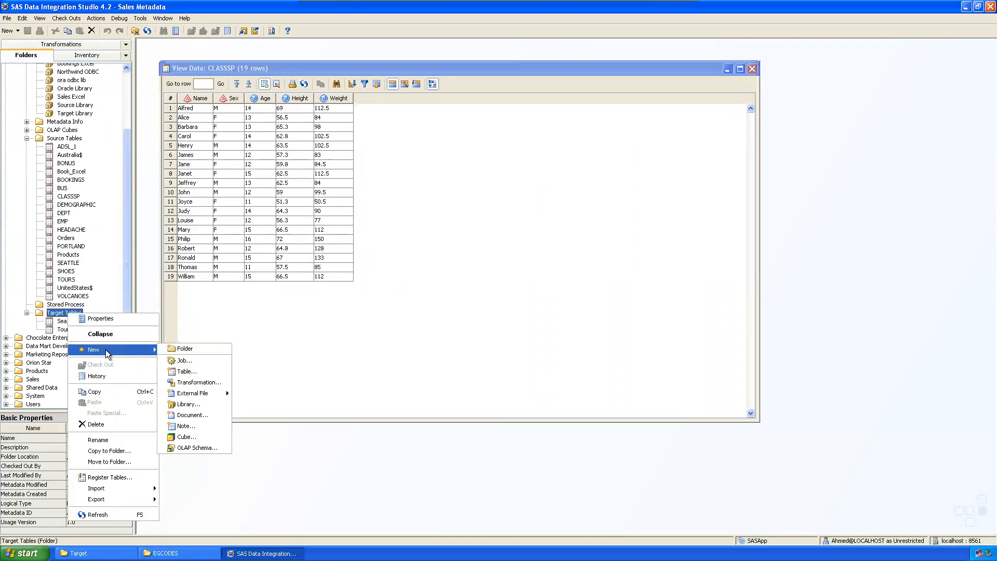
click(189, 371)
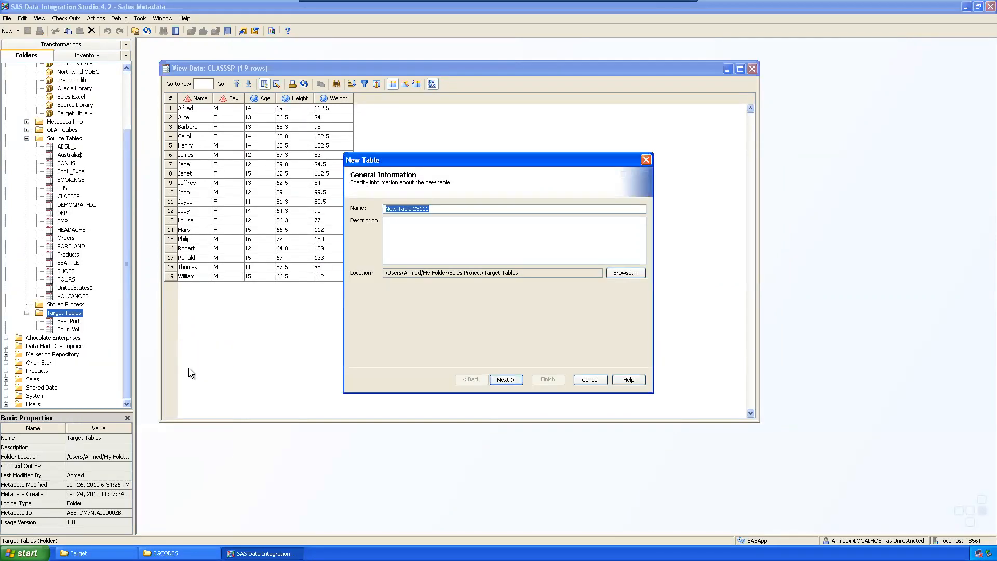
text(BMI)
text(_CLAS)
text(SS)
click(511, 376)
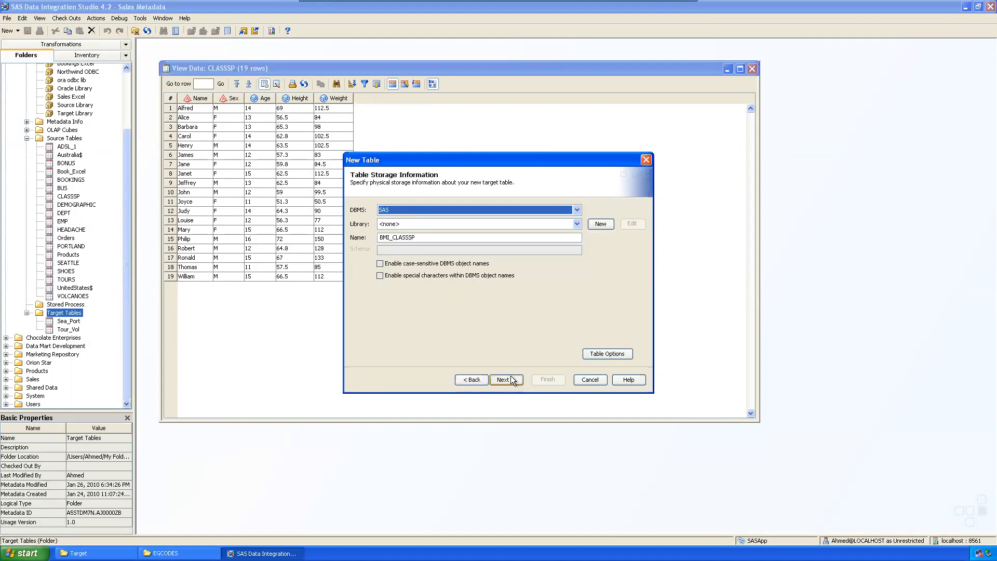
Step: Open the library choices for the new table's physical storage
click(578, 222)
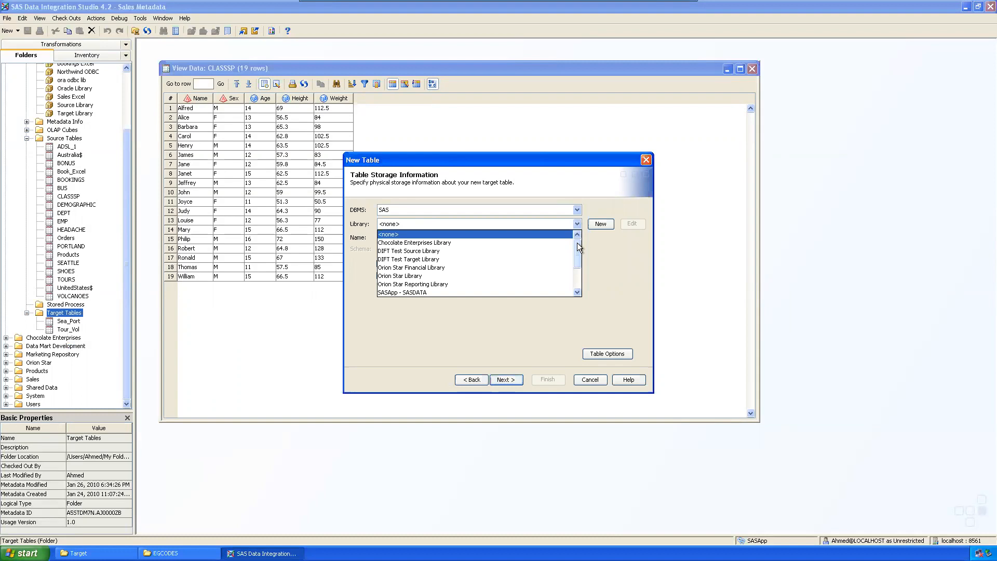
Step: Store the new BMI_CLASSSP table in the Target Library and include all columns of the CLASSSP source table
click(428, 292)
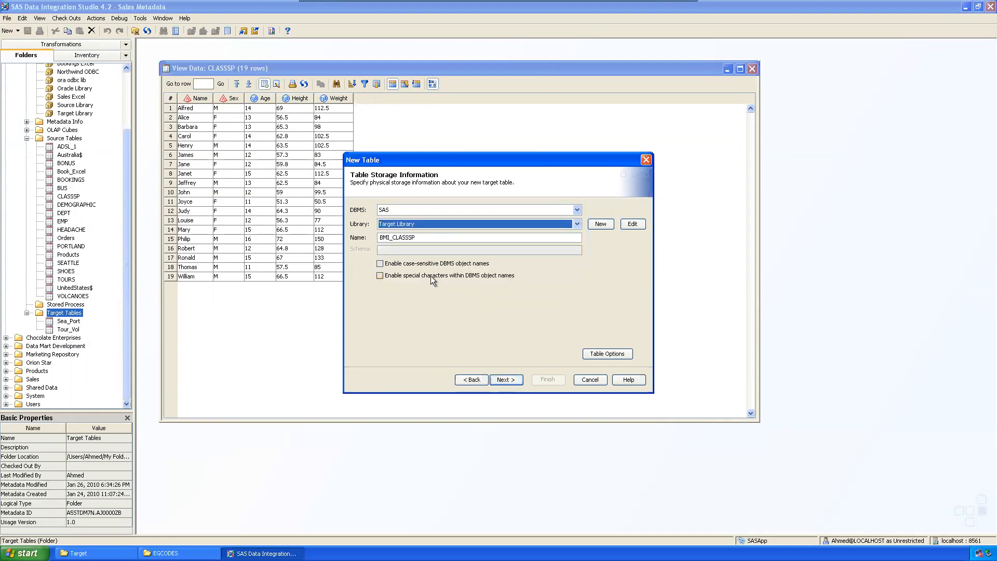
click(507, 380)
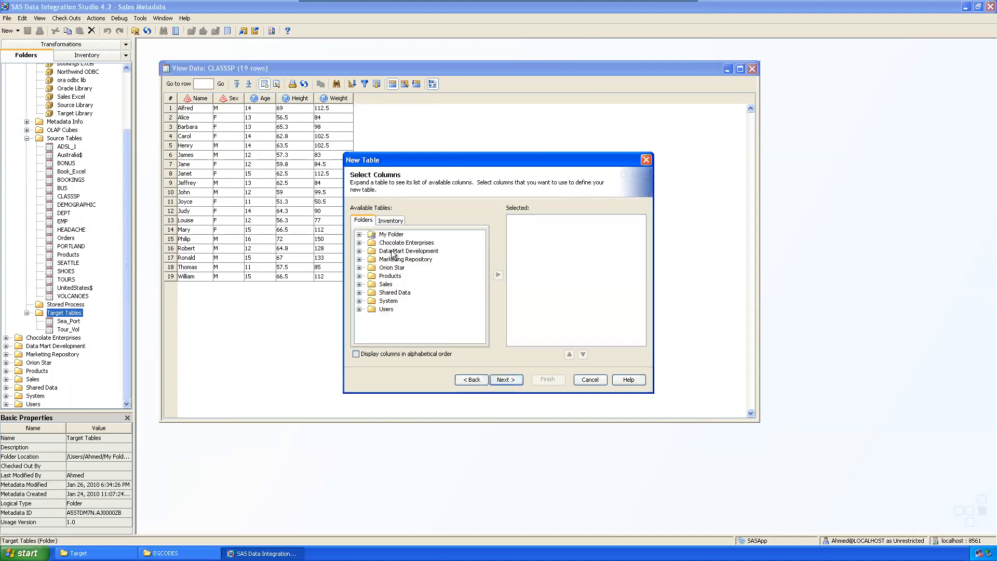
click(358, 235)
click(369, 242)
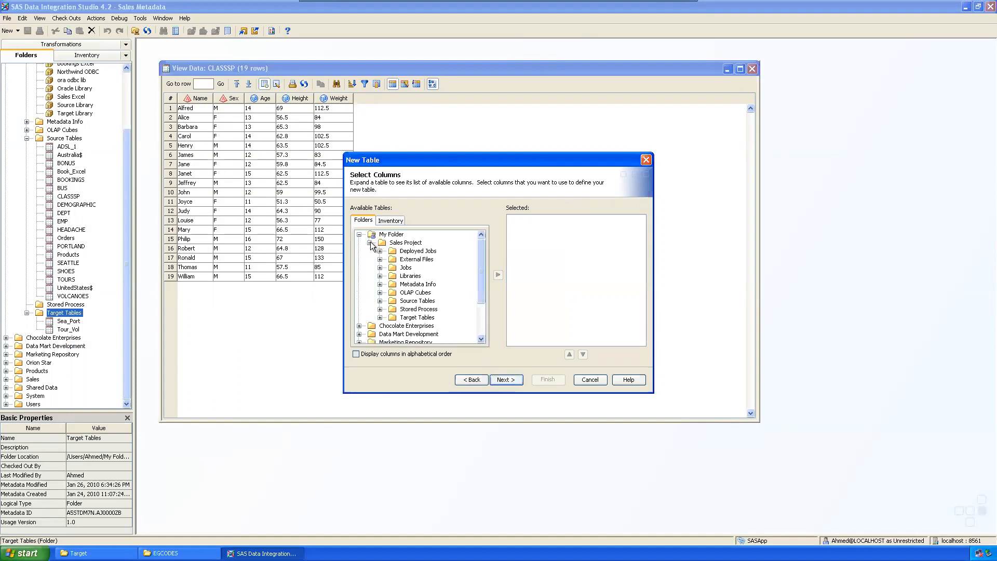
click(380, 301)
mouse_move(479, 280)
mouse_down()
mouse_move(478, 316)
mouse_move(479, 281)
mouse_up()
click(422, 290)
click(497, 275)
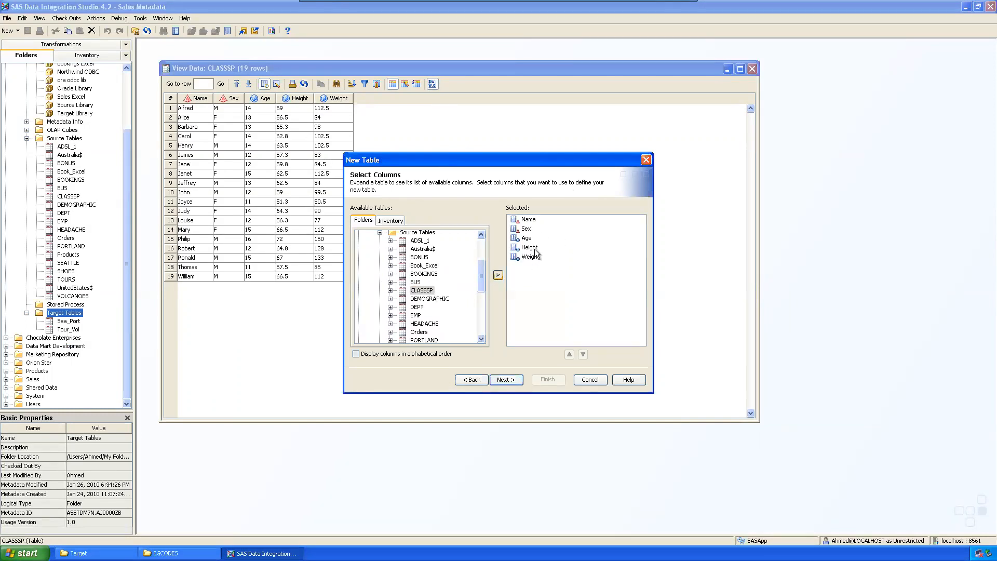
click(508, 382)
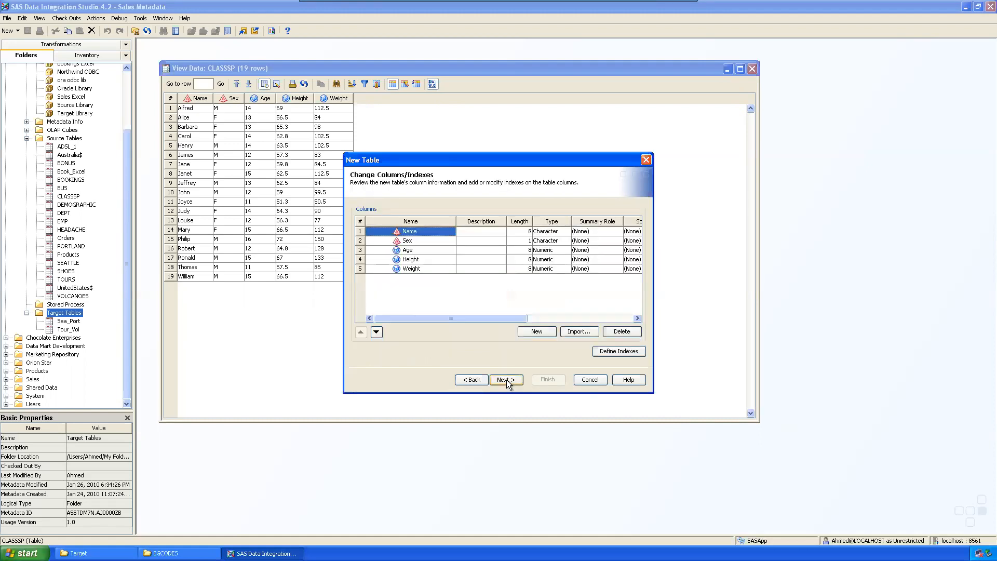
Step: Add a numeric column named BMI after Weight and finish creating the new table
click(410, 270)
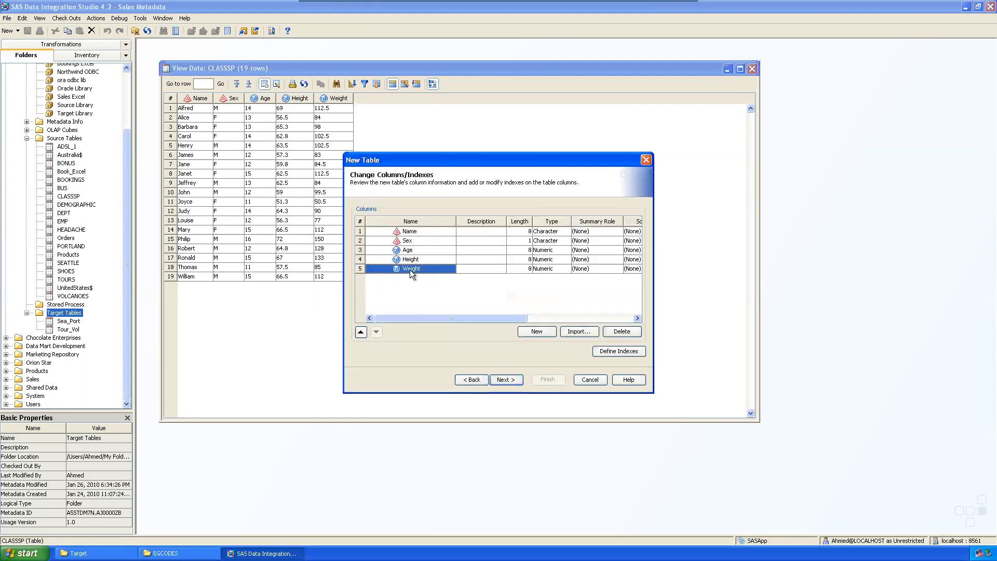
click(538, 332)
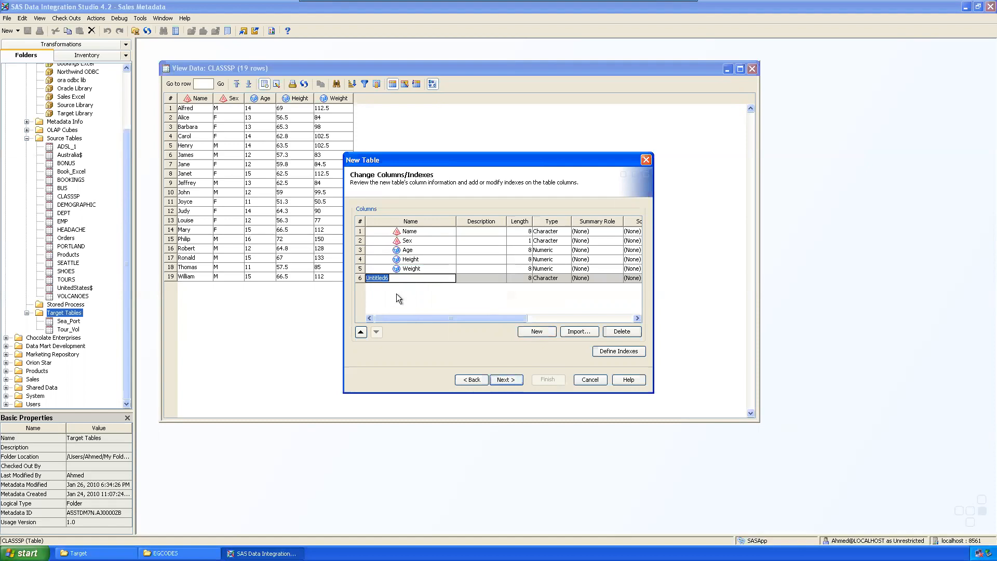
text(BMI)
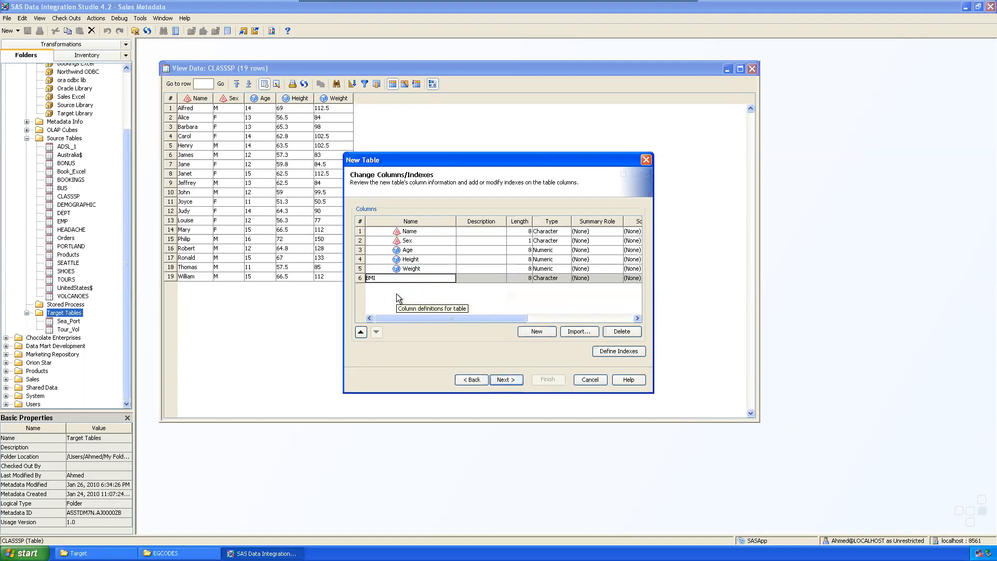
click(565, 279)
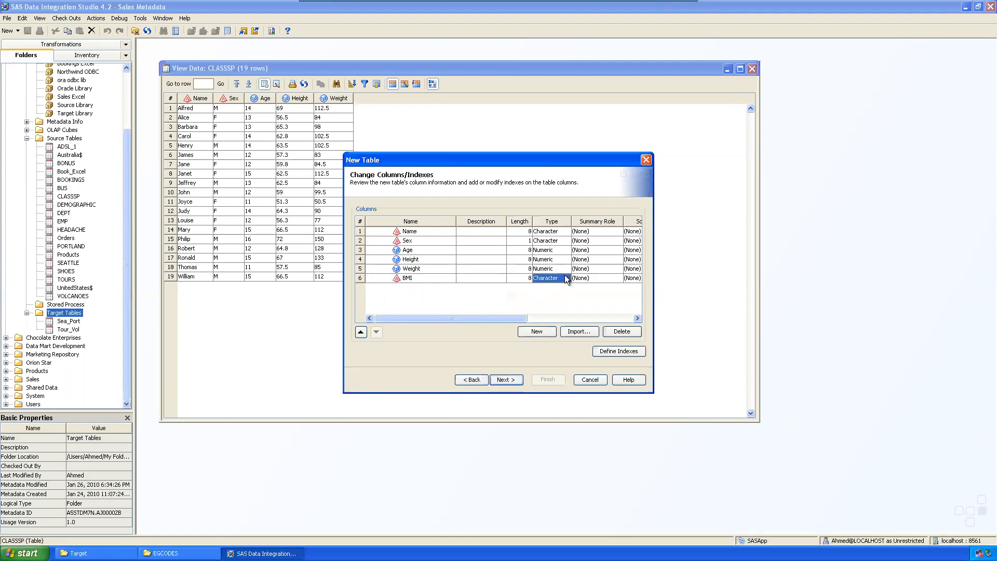
key(Down)
drag(520, 160, 434, 180)
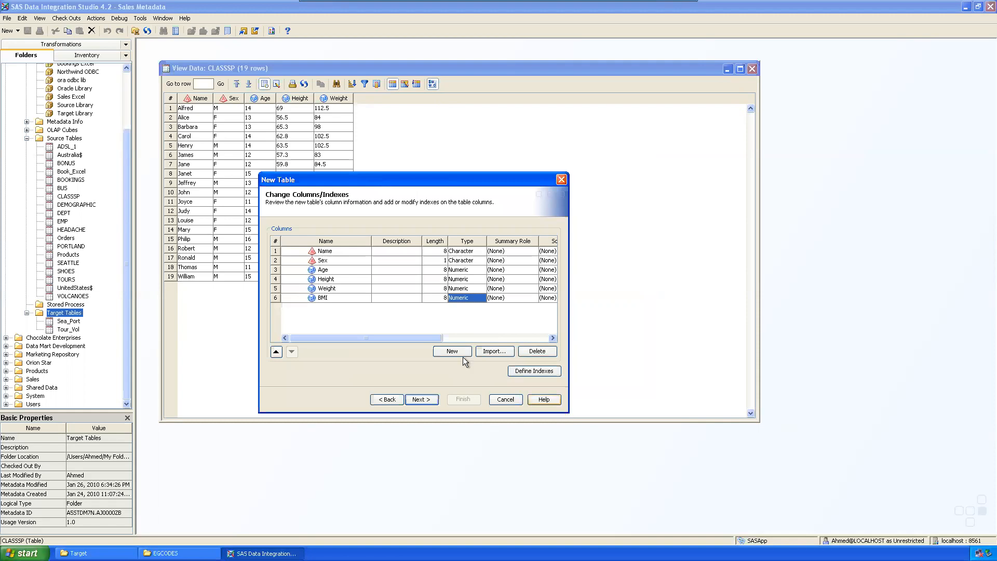
drag(432, 338, 325, 329)
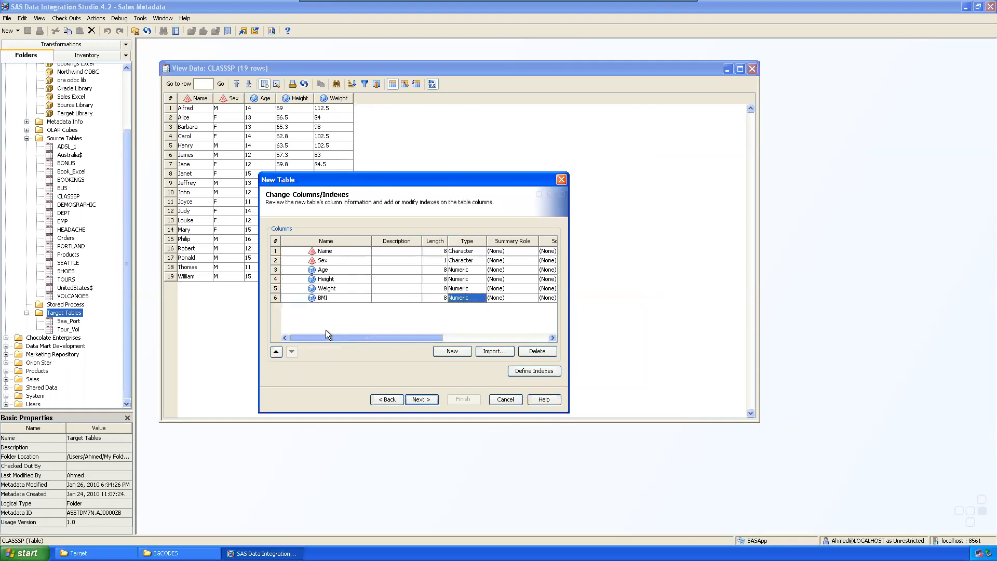
click(426, 399)
click(466, 397)
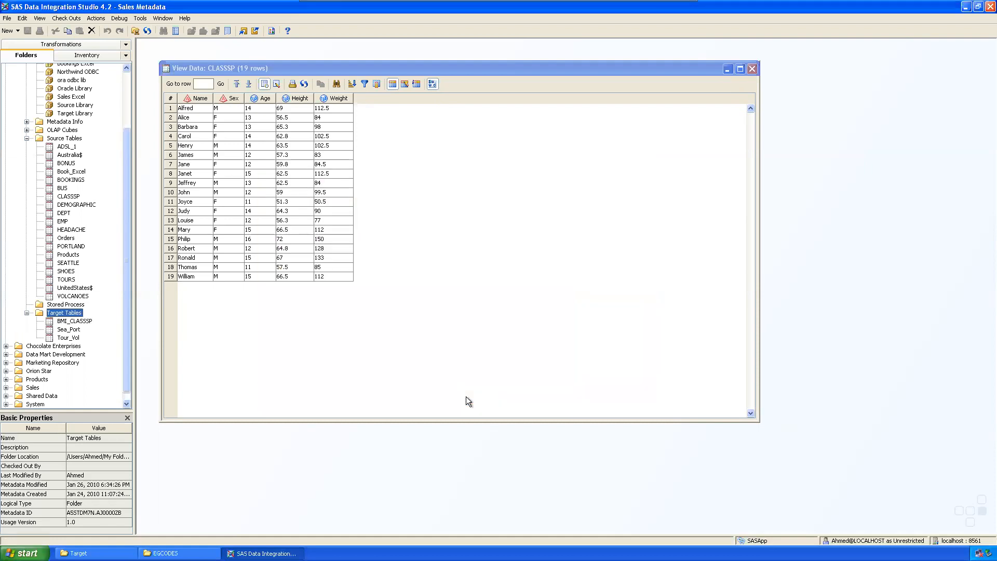
Step: Check the column definitions in the properties of the BMI_CLASSSP target table, and close the CLASSSP data view
click(78, 321)
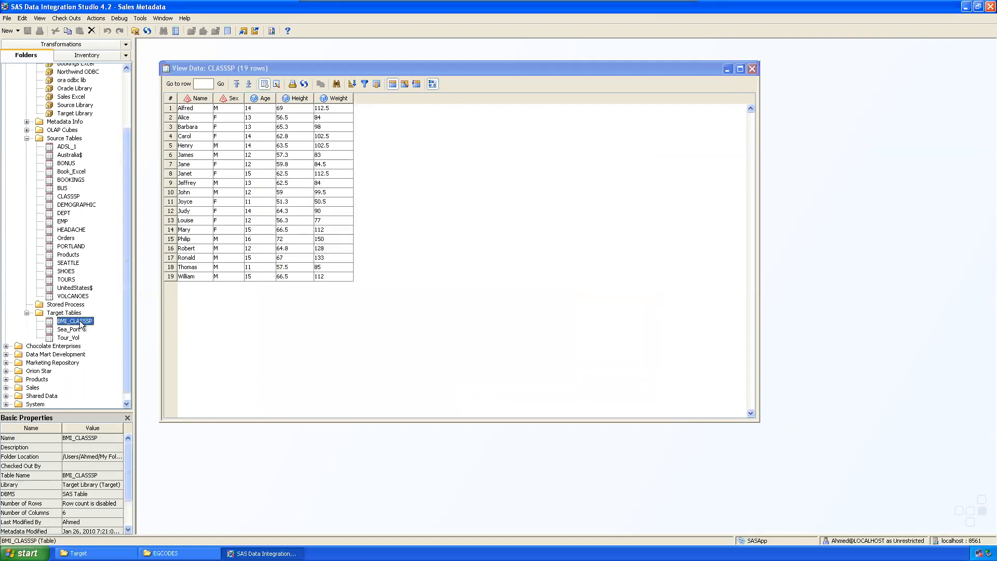
right_click(80, 320)
click(110, 325)
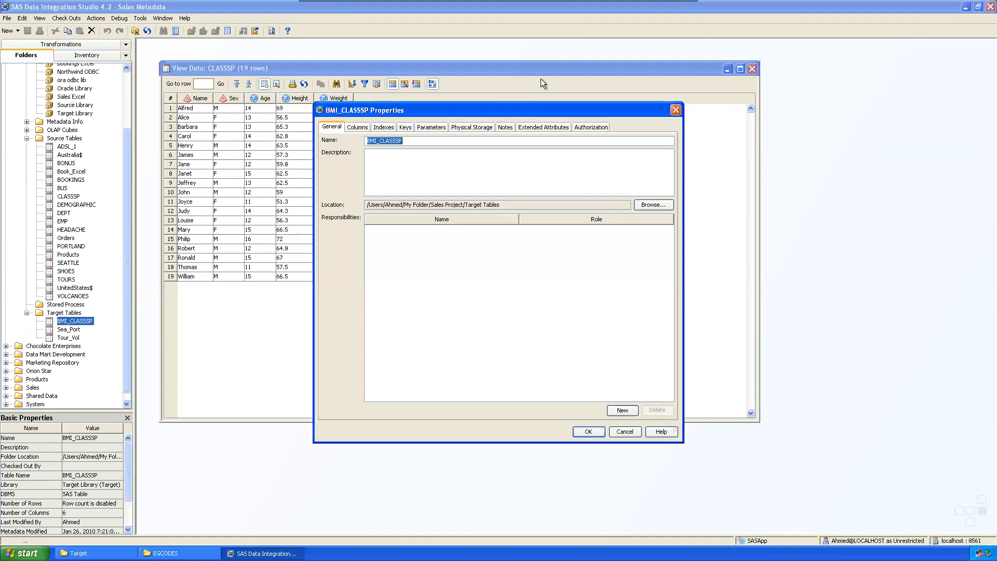
click(357, 127)
drag(428, 111, 467, 142)
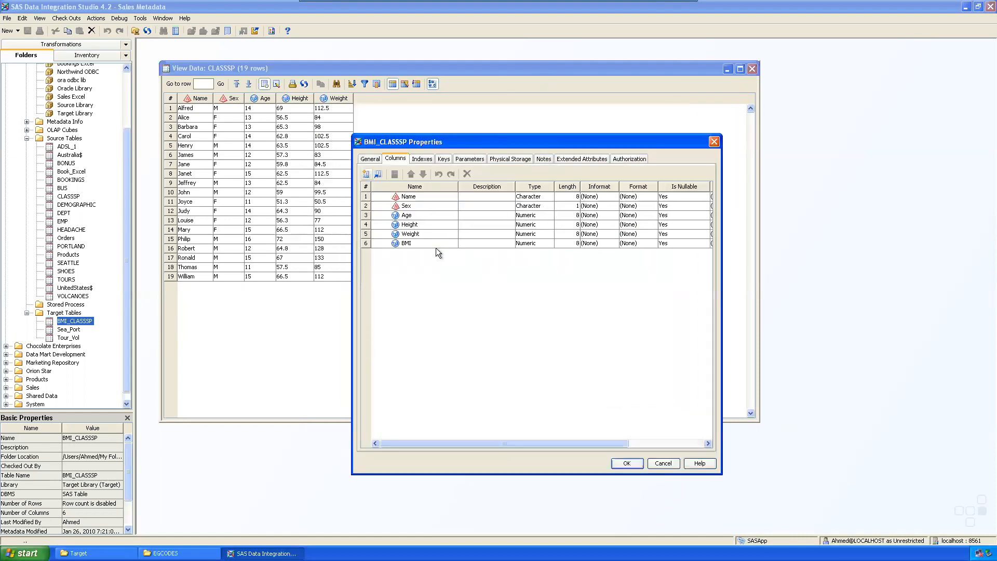
click(422, 244)
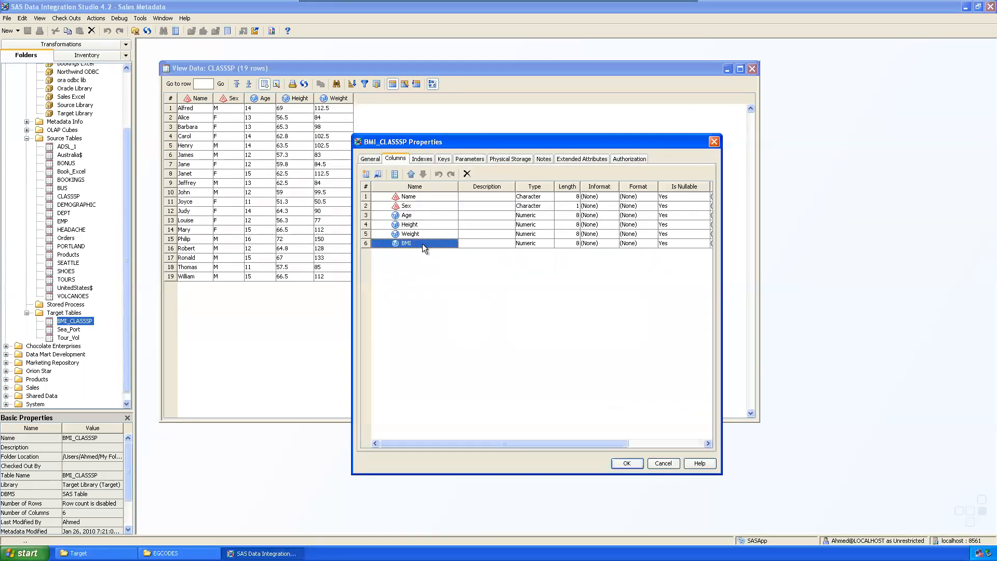
click(713, 141)
click(322, 67)
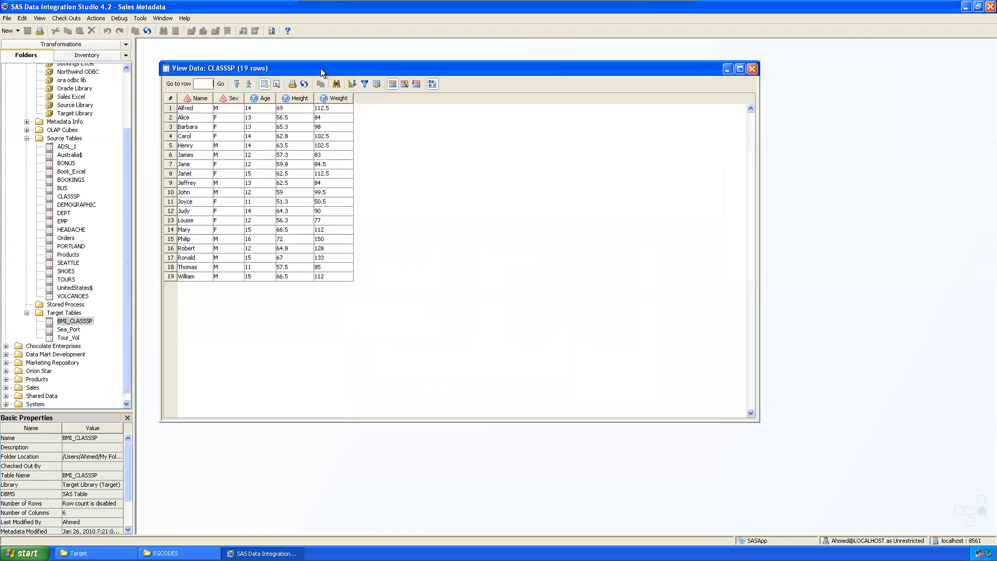
click(753, 70)
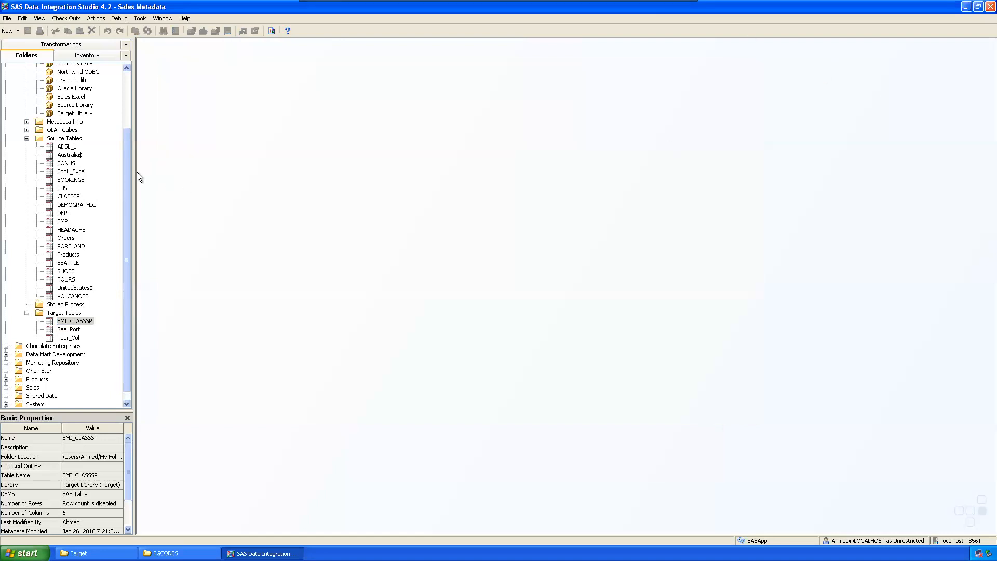
Step: Create a new job named Table Loader in the Jobs folder of Sales Project
scroll(132, 120, up, 4)
click(27, 125)
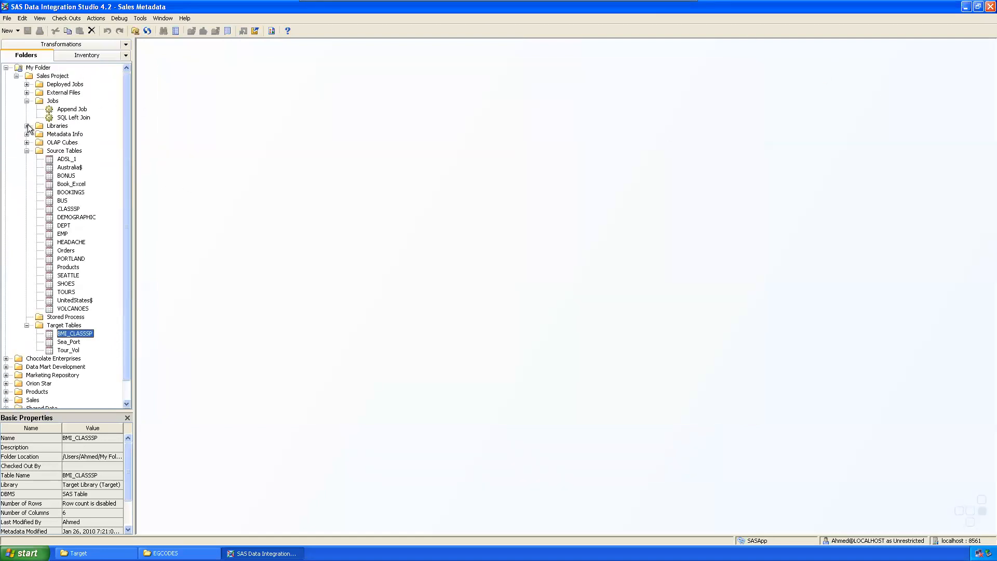
click(27, 150)
click(54, 101)
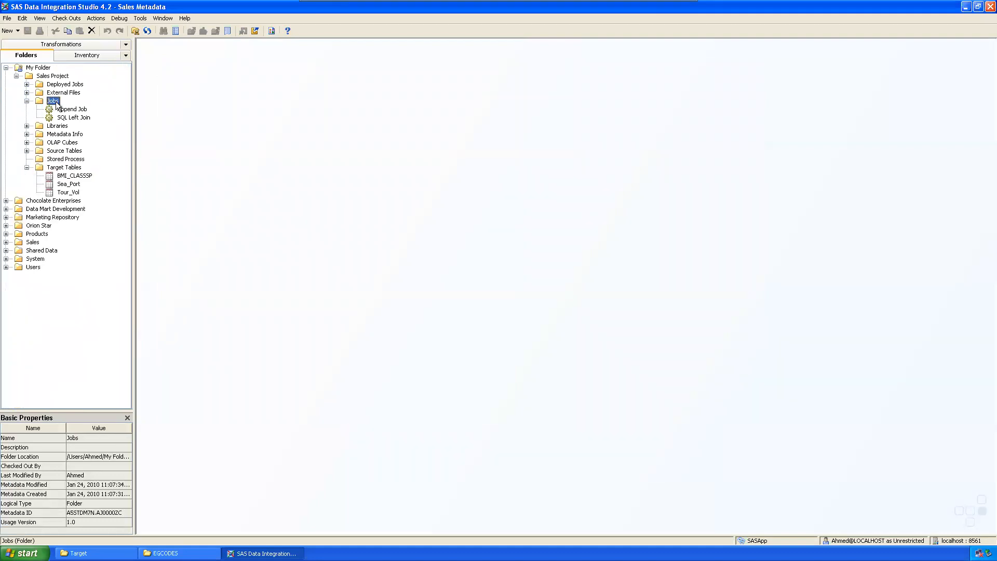
right_click(56, 103)
mouse_move(141, 138)
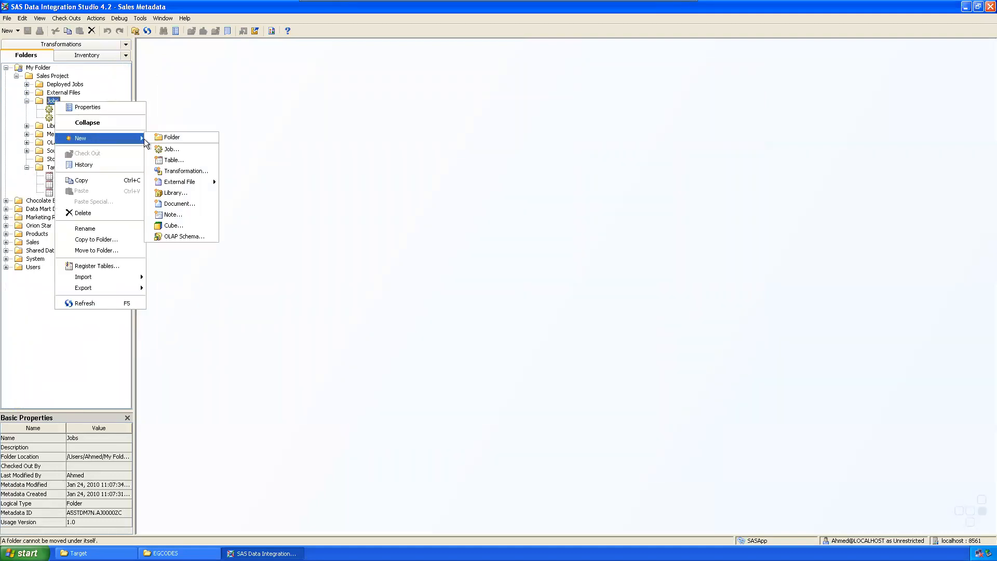
click(188, 148)
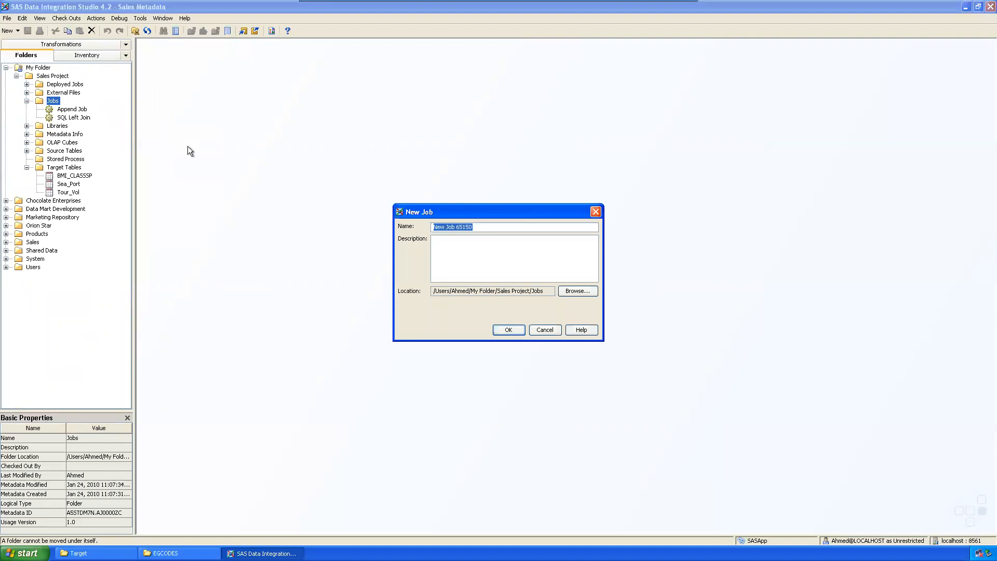
text(TAble)
key(BackSpace)
key(BackSpace)
text(Table Loader)
key(Return)
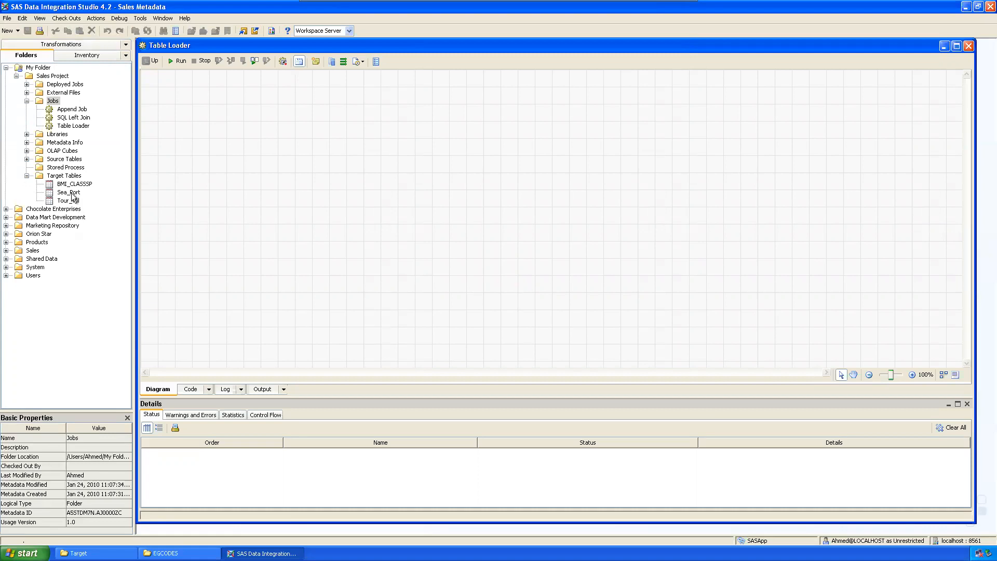
Step: Place the CLASSSP source table and the BMI_CLASSSP target table side by side in the job diagram
click(27, 159)
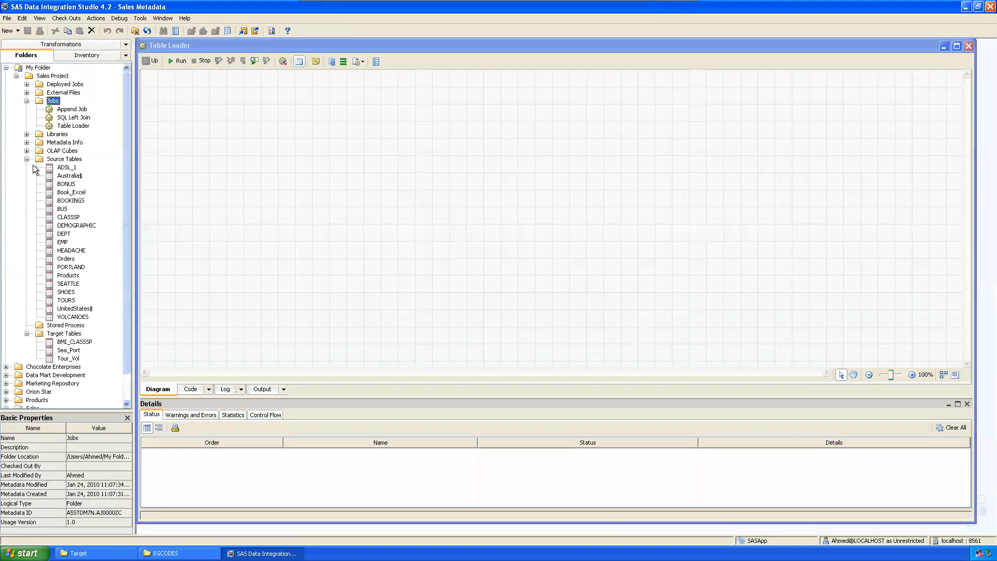
drag(68, 217, 250, 129)
click(27, 159)
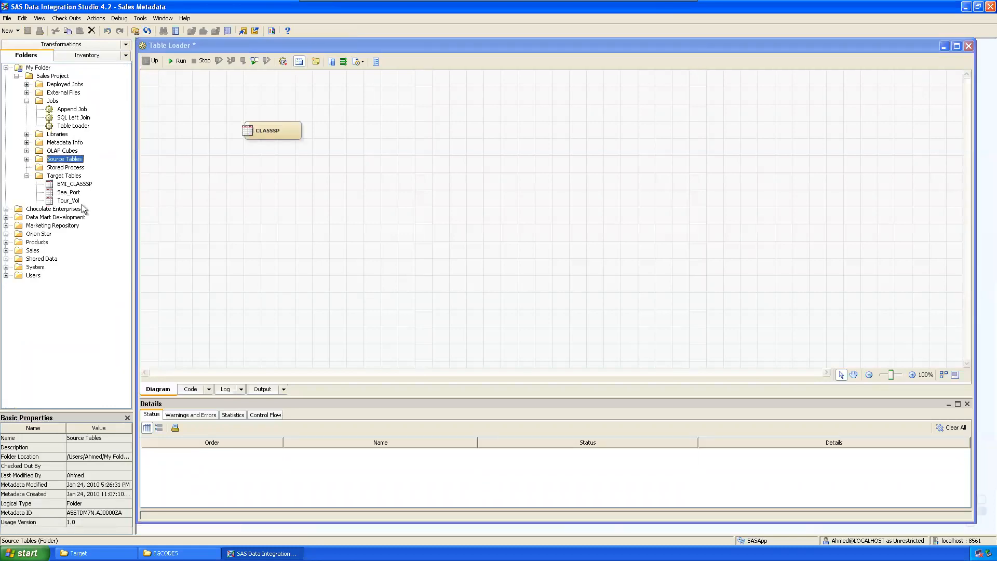
click(75, 184)
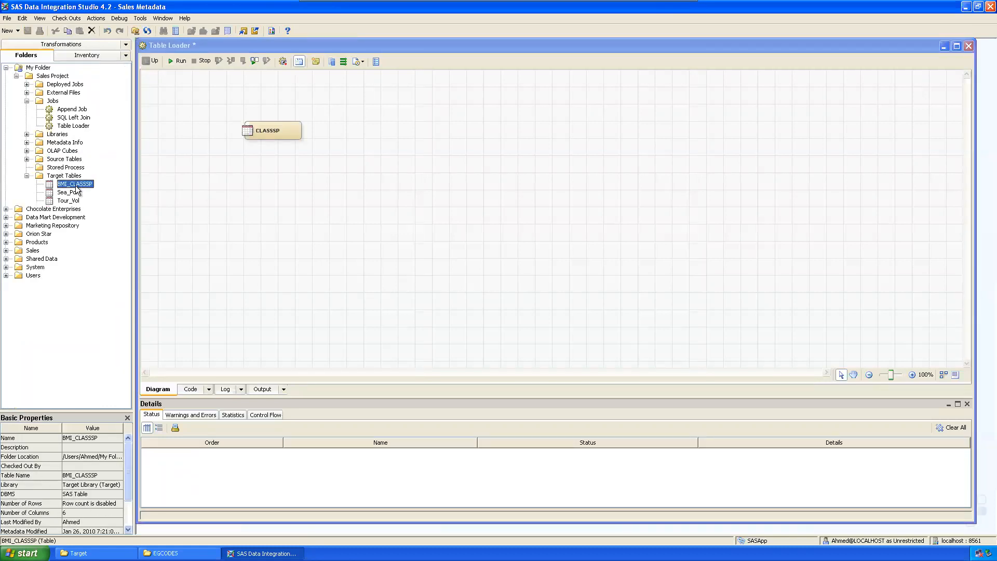
drag(81, 186, 217, 163)
drag(412, 133, 414, 133)
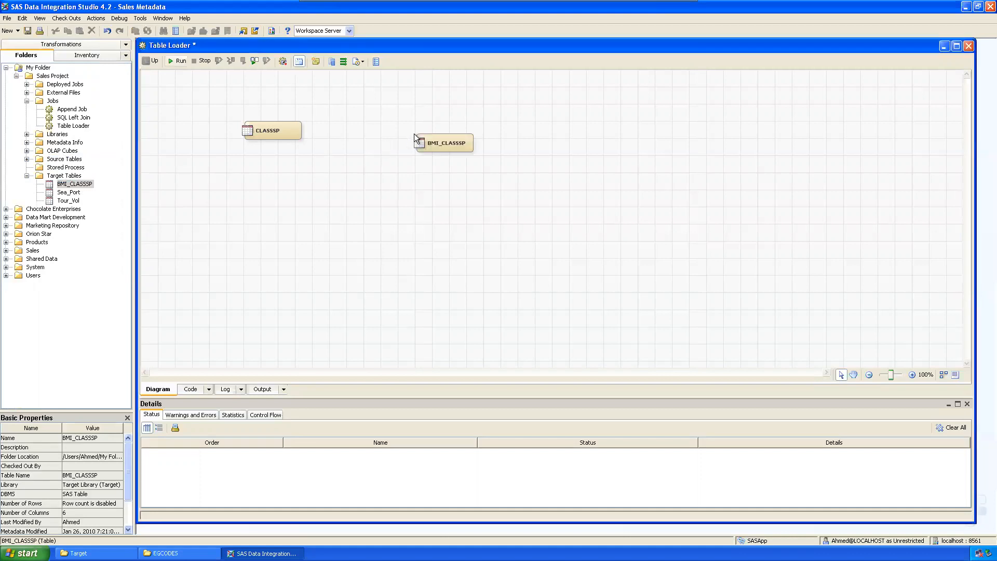
Step: Add the Table Loader transformation from the Access group between the two tables, moving BMI_CLASSSP further right
click(80, 44)
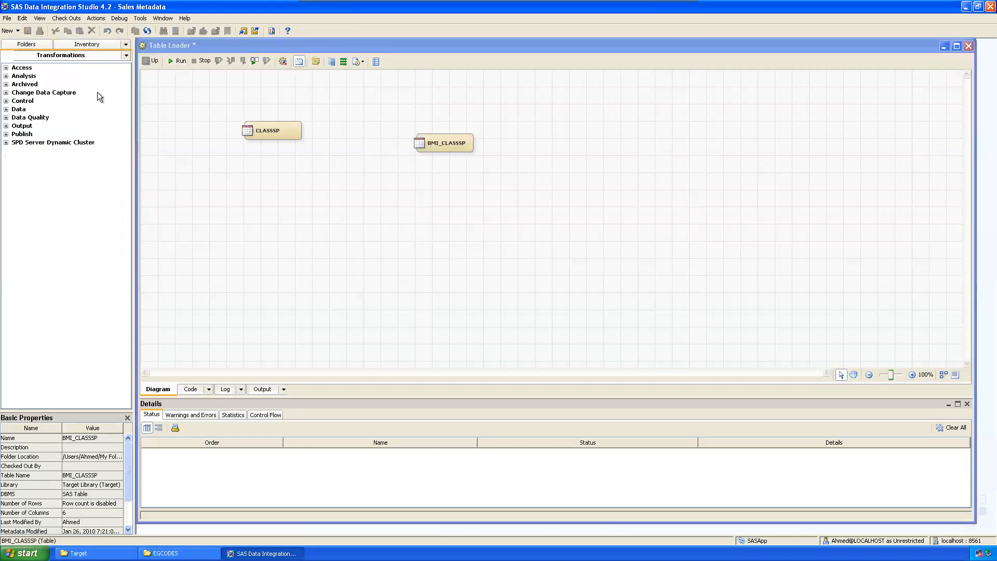
click(6, 68)
click(51, 126)
drag(52, 126, 499, 128)
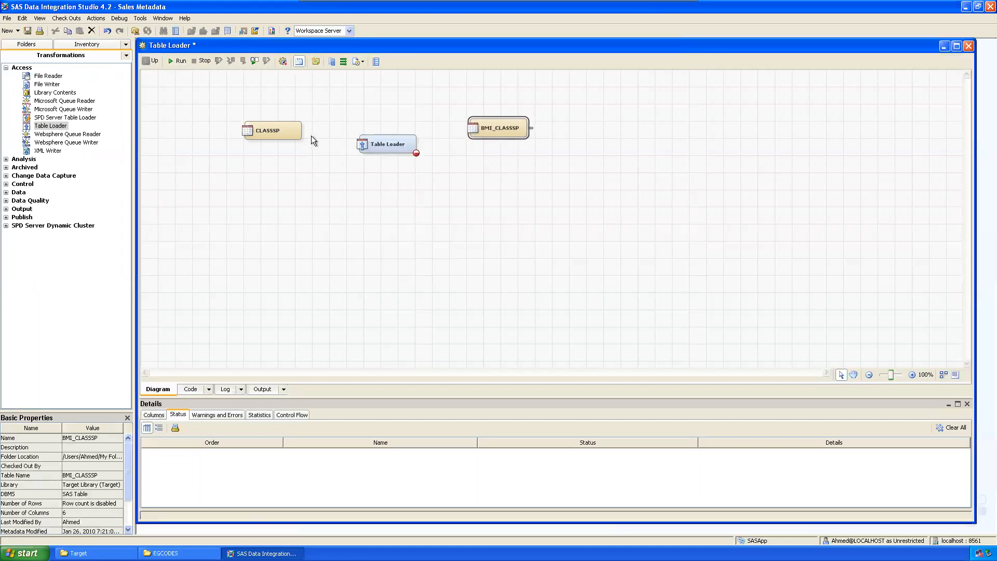
Step: Connect CLASSSP to the Table Loader and the Table Loader to BMI_CLASSSP, and line the three nodes up in a row
drag(306, 131, 358, 144)
drag(421, 143, 479, 125)
drag(389, 148, 382, 133)
drag(268, 137, 260, 139)
drag(376, 130, 376, 132)
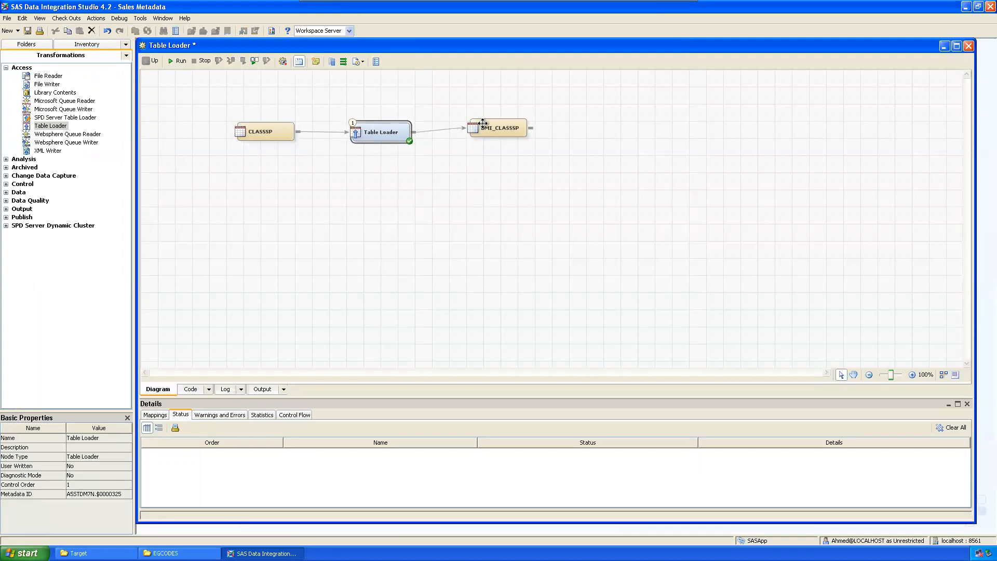
drag(496, 128, 496, 131)
click(305, 264)
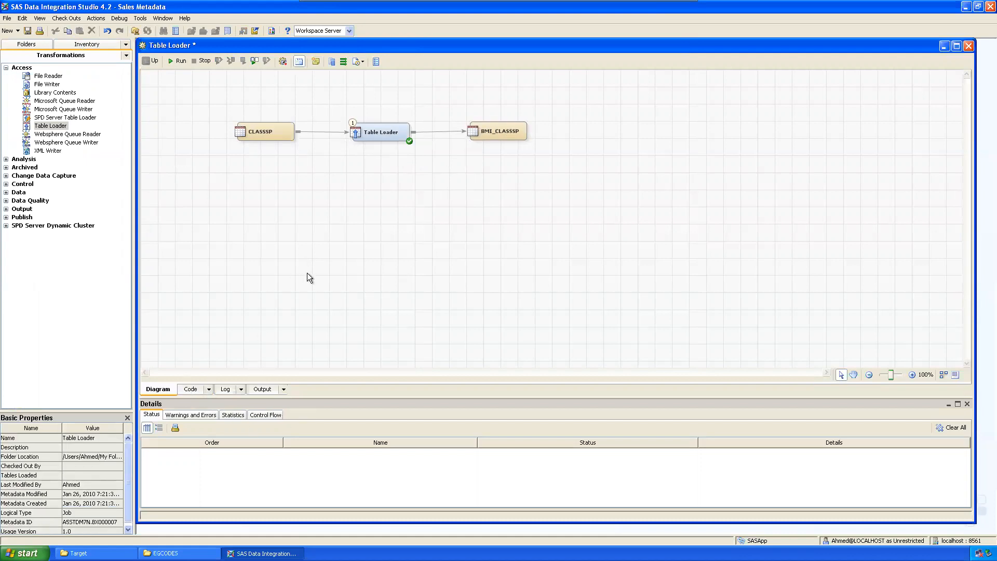
click(264, 127)
drag(488, 134, 487, 136)
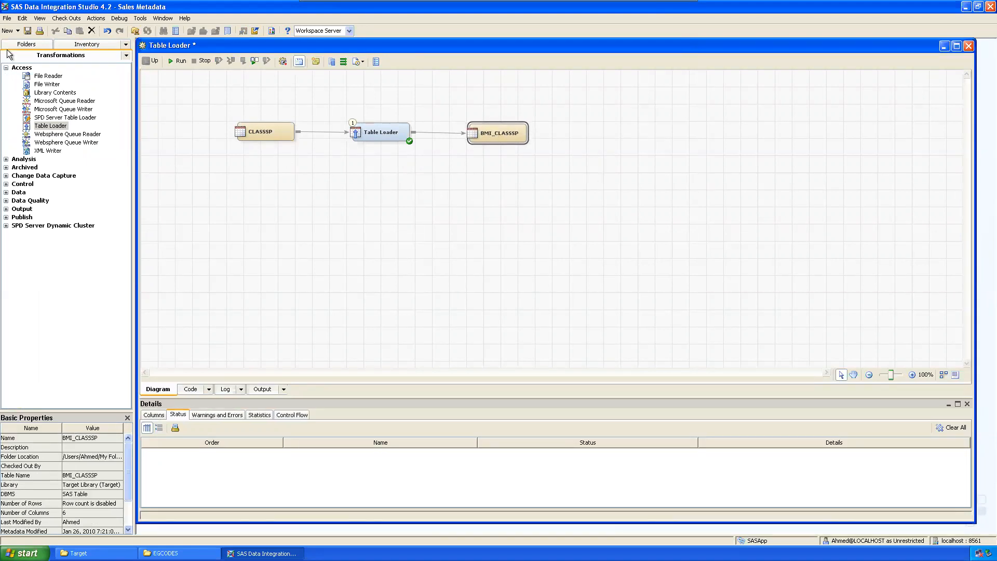
click(6, 68)
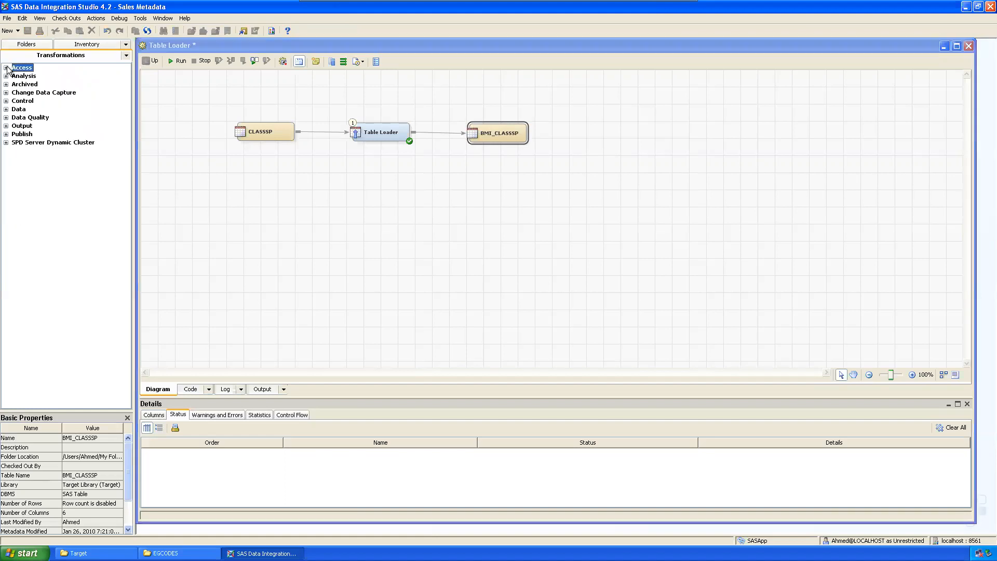
Step: Open the Table Loader's column mappings and enlarge the window so the source-to-target links between CLASSSP and BMI_CLASSSP show
click(382, 131)
right_click(384, 128)
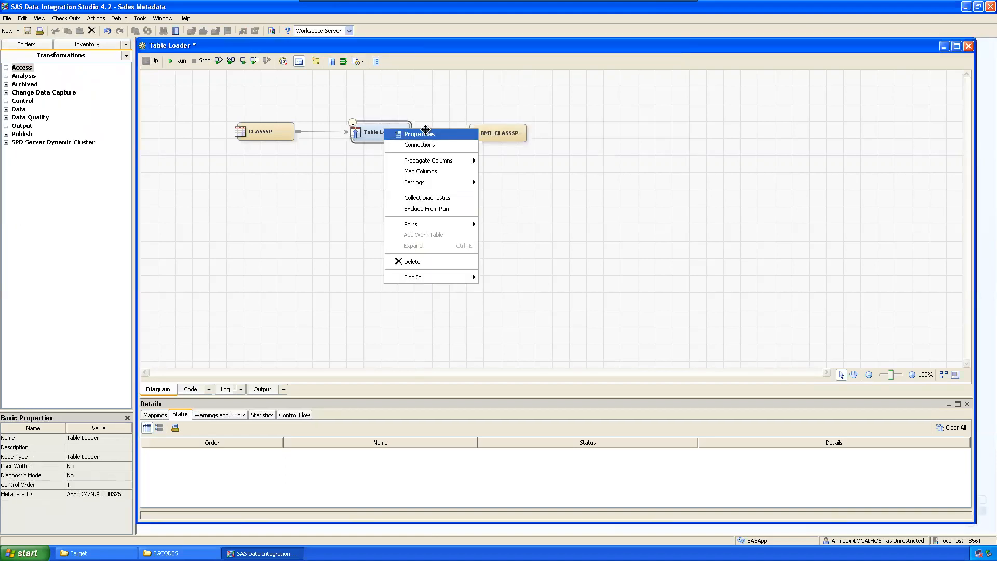
click(425, 131)
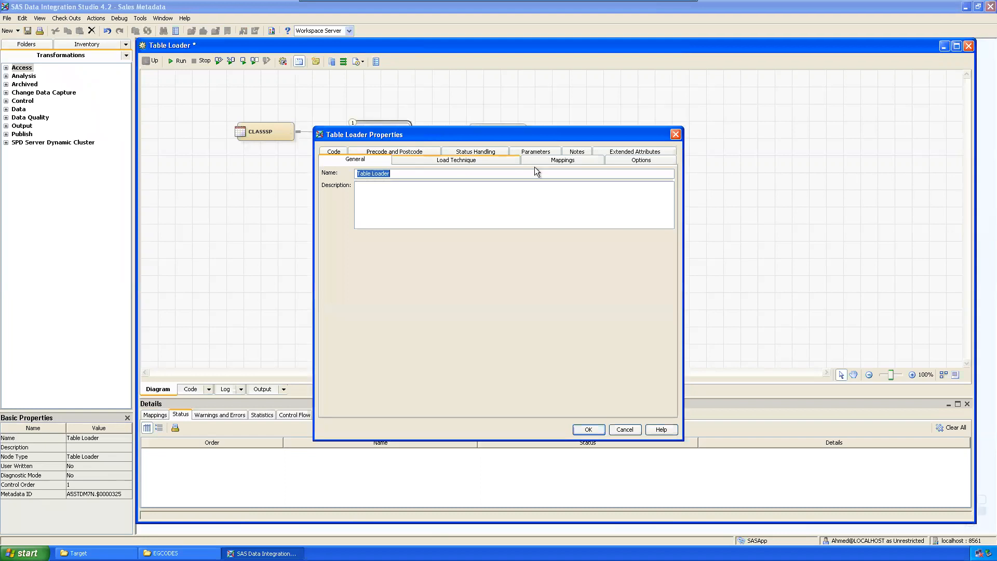
click(541, 160)
drag(522, 133, 383, 181)
drag(543, 266, 788, 252)
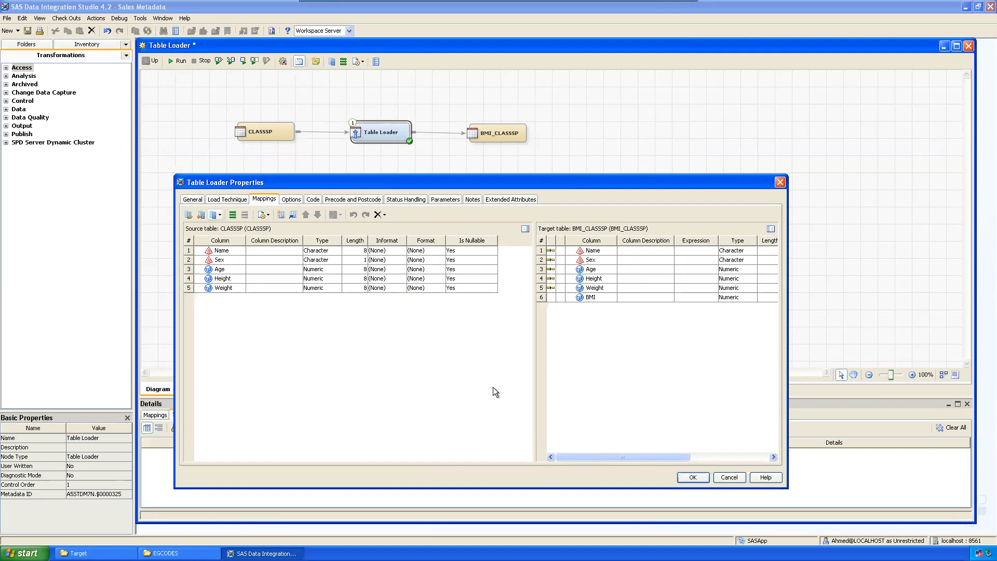
drag(534, 374, 512, 296)
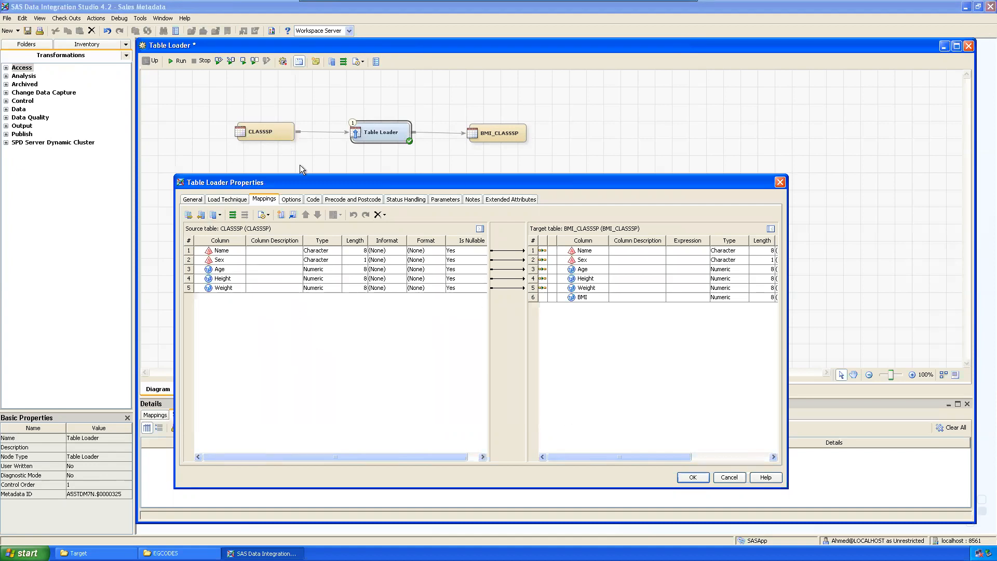
drag(319, 184, 283, 186)
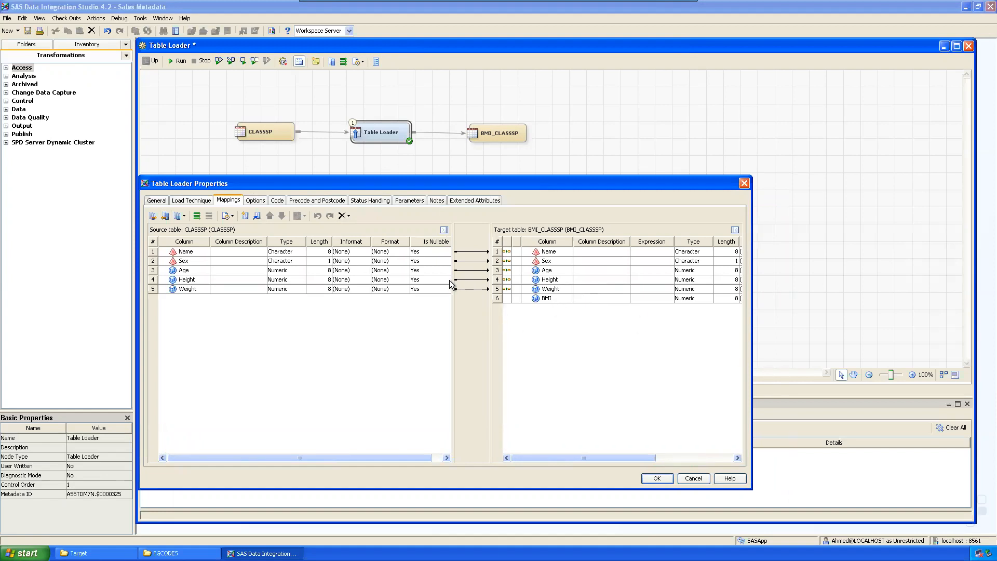
Step: Map the Height and Weight source columns to the BMI target column
drag(442, 280, 506, 297)
drag(441, 289, 499, 299)
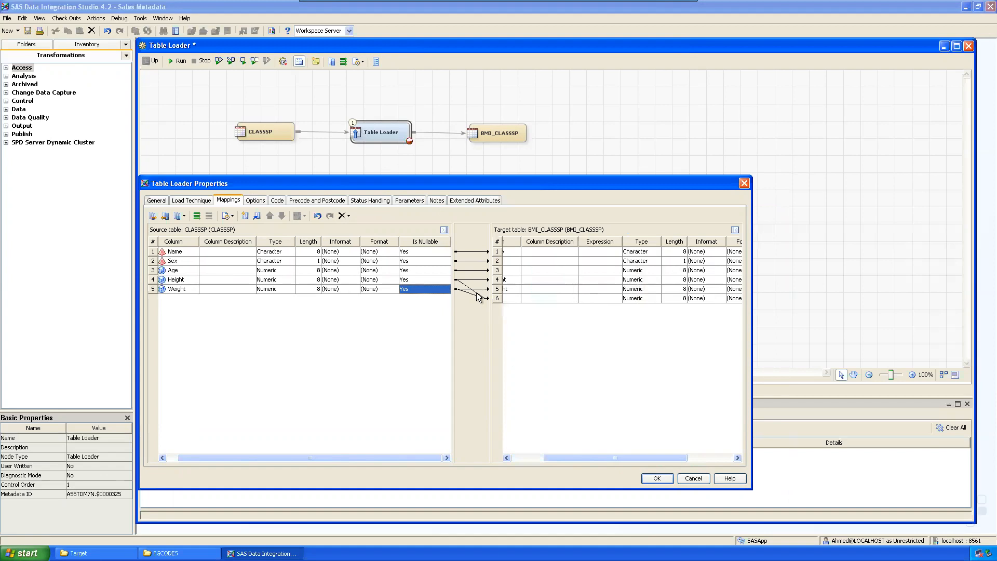
drag(582, 457, 523, 457)
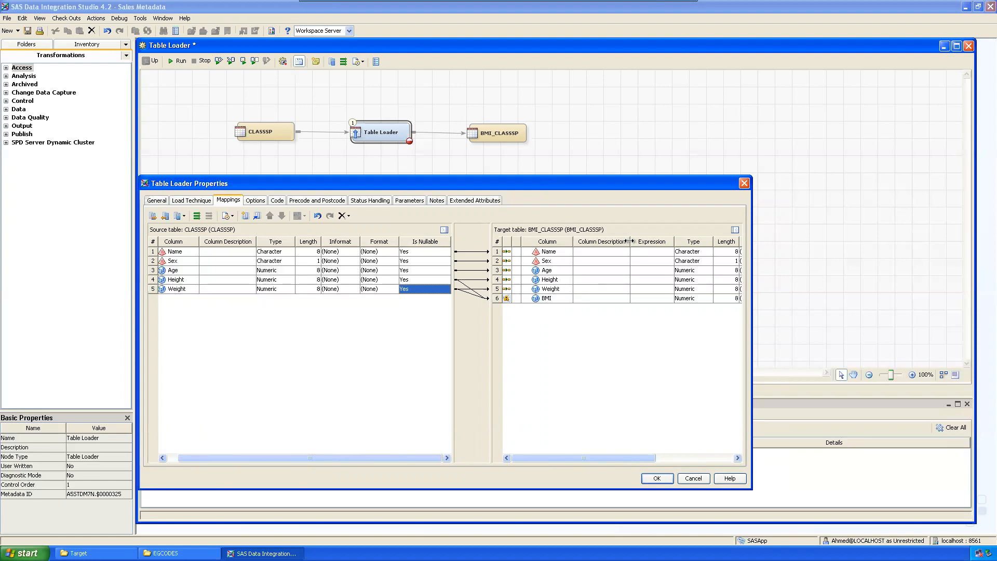
Step: Open the advanced expression editor for the BMI target column
drag(630, 242, 624, 241)
click(663, 298)
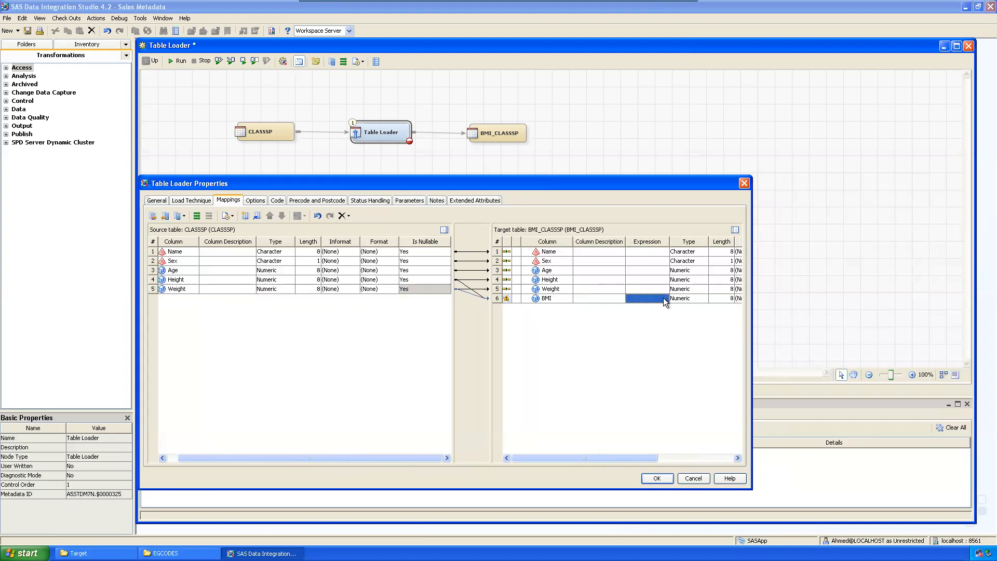
click(664, 298)
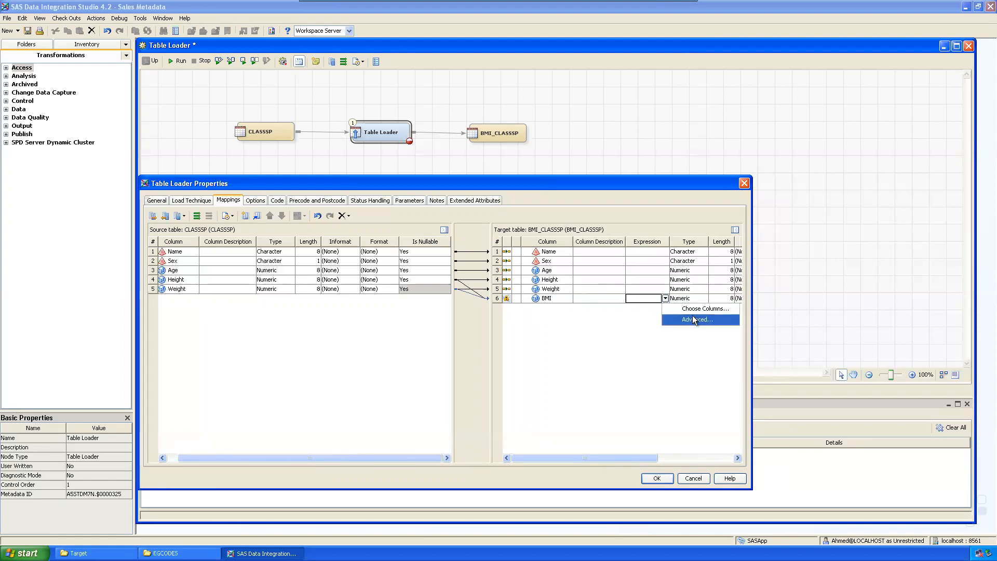
click(695, 320)
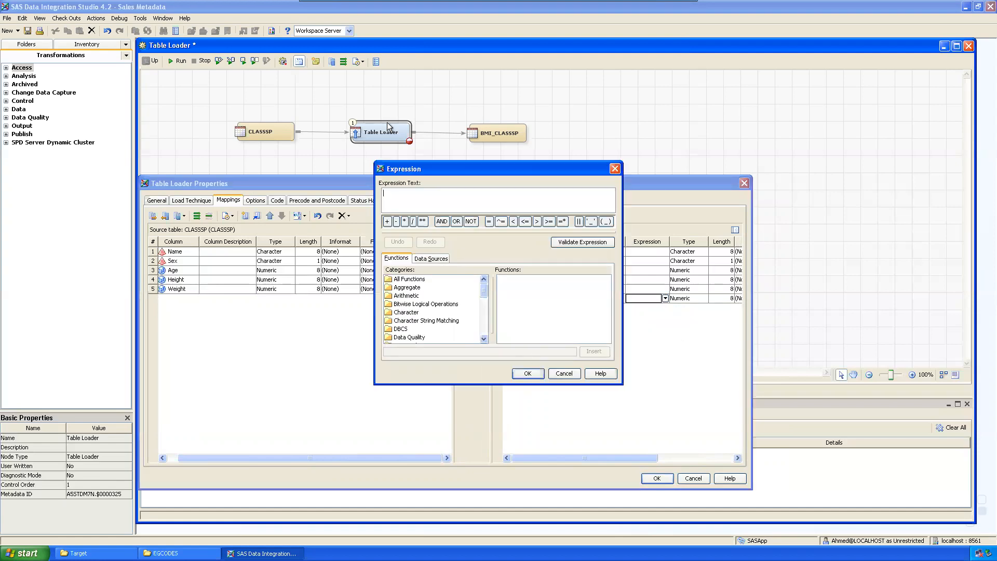
drag(438, 164, 363, 179)
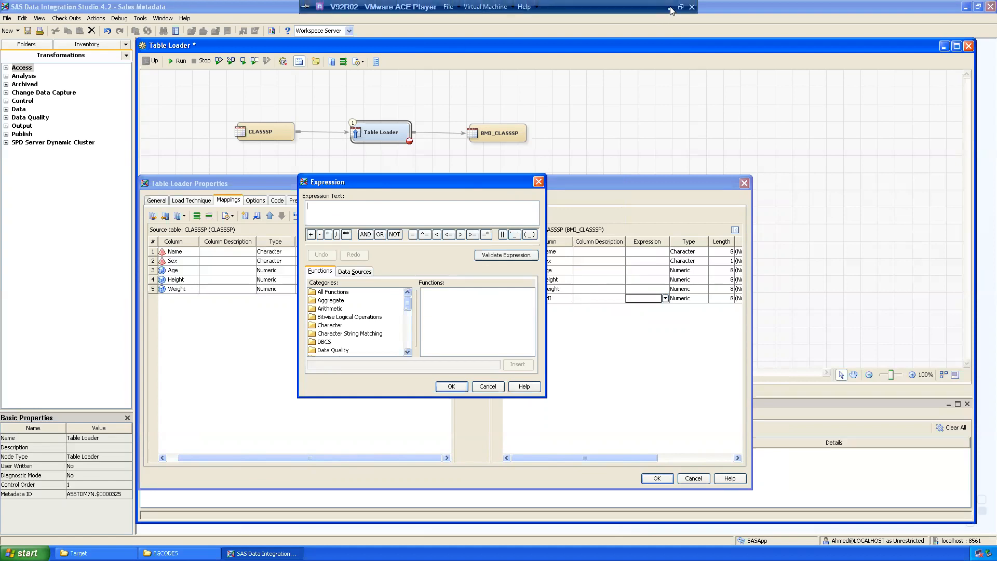
Step: Switch to Chrome, search Google for "BMI Calculation formula" and view a formula result
click(670, 8)
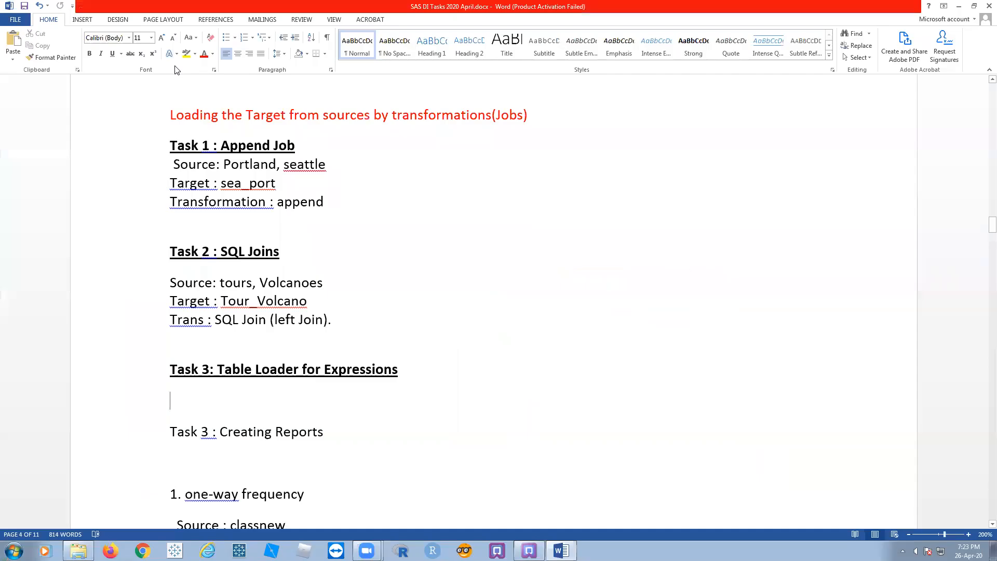
click(959, 7)
click(138, 550)
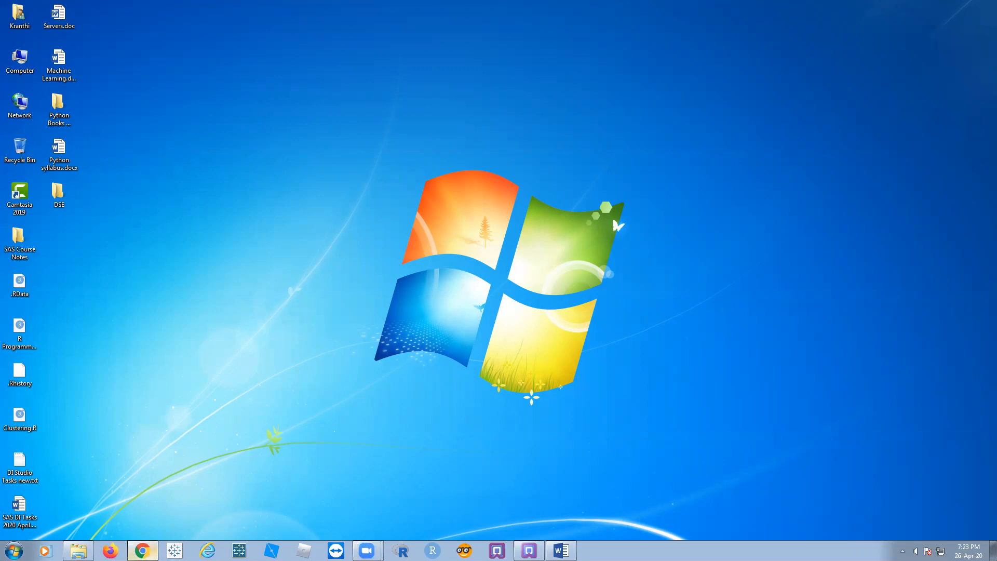
mouse_move(141, 550)
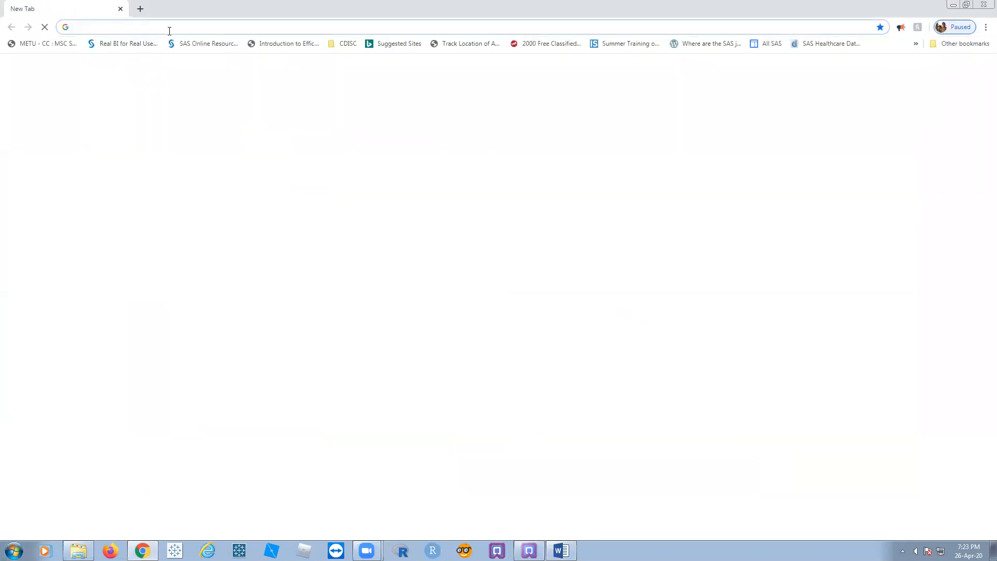
text(BMI )
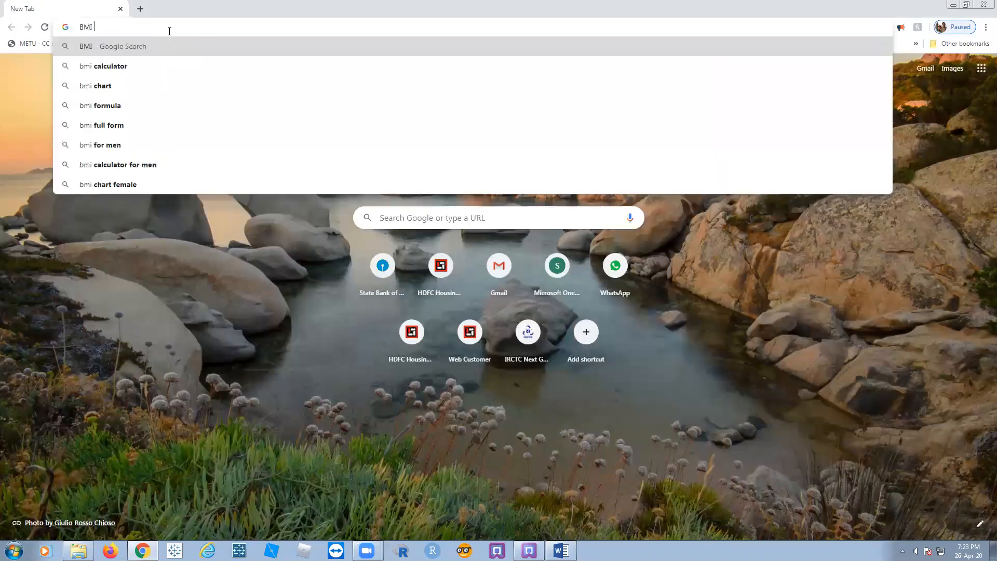
text(Calculation formul)
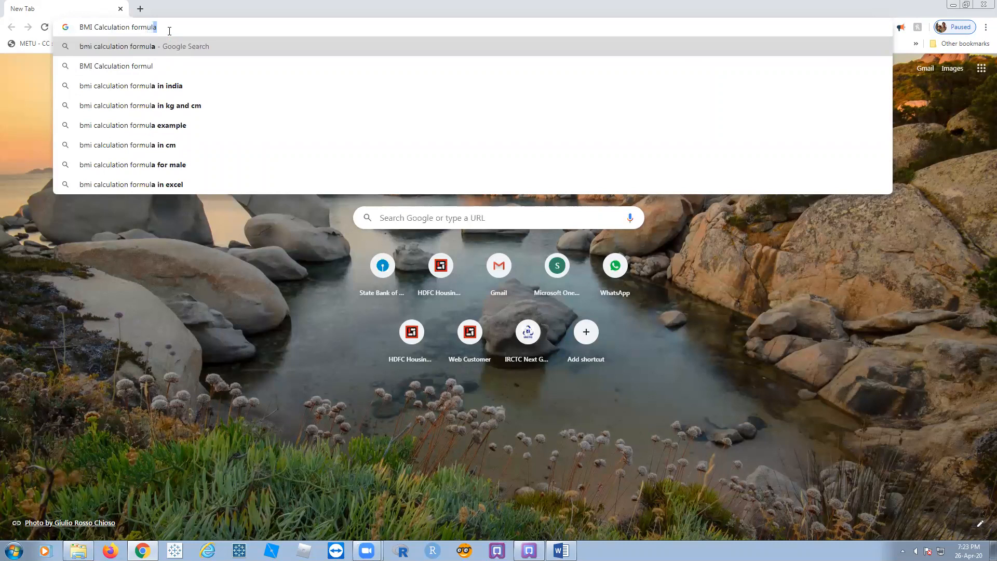
key(Return)
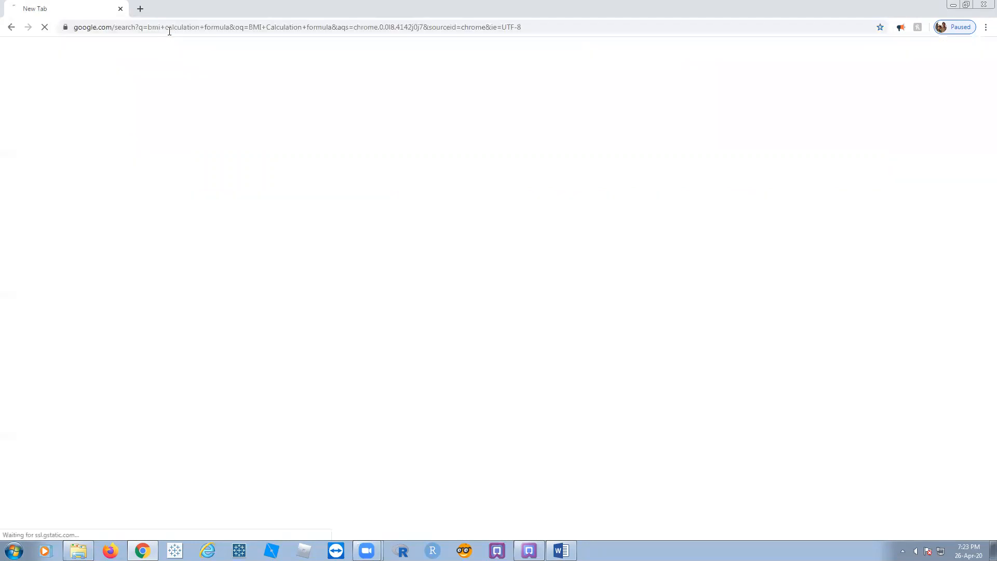
click(168, 195)
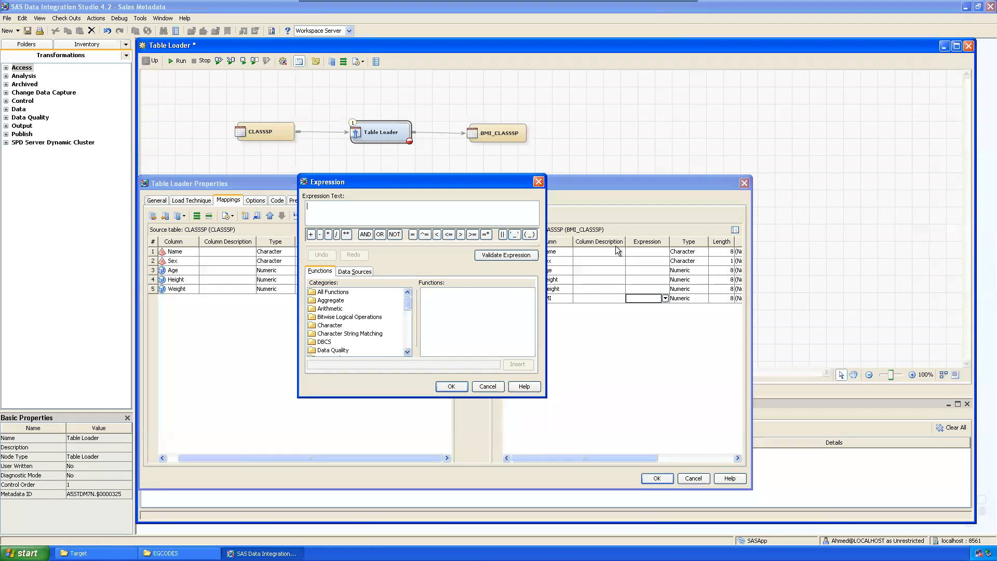
Step: Reposition the Expression window in SAS Data Integration Studio and go back to Chrome to reread the BMI formula
drag(480, 183, 471, 350)
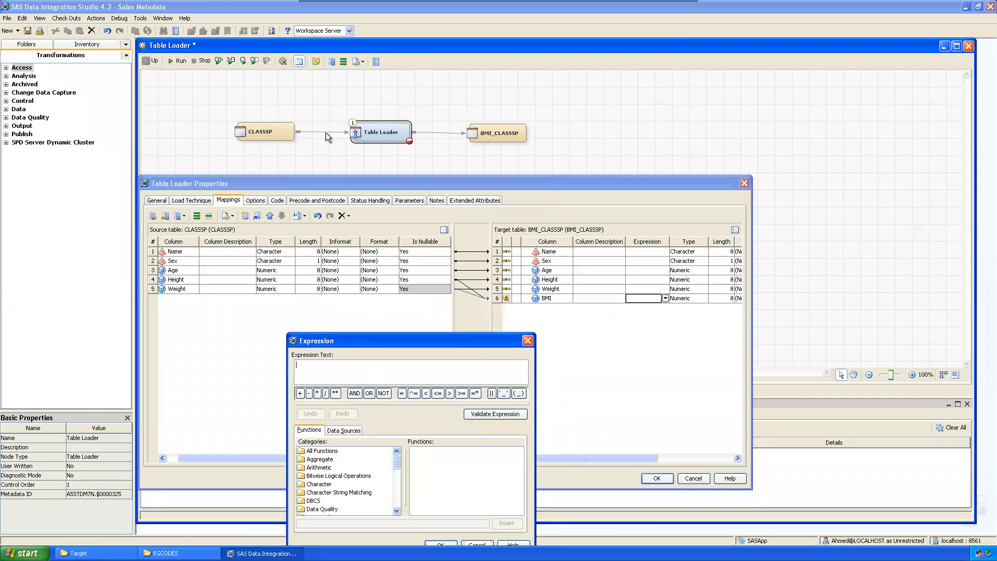
drag(386, 341, 368, 229)
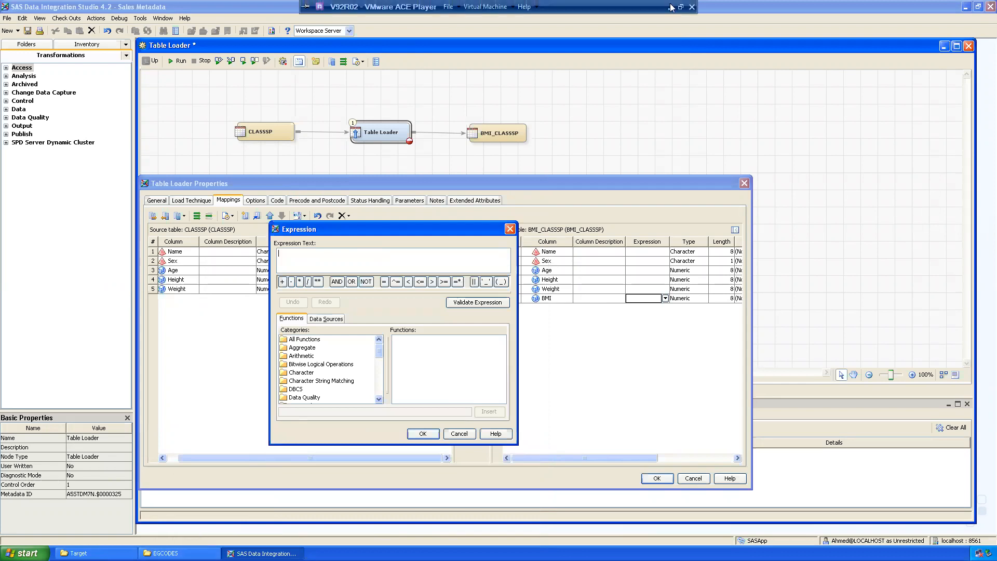
click(671, 7)
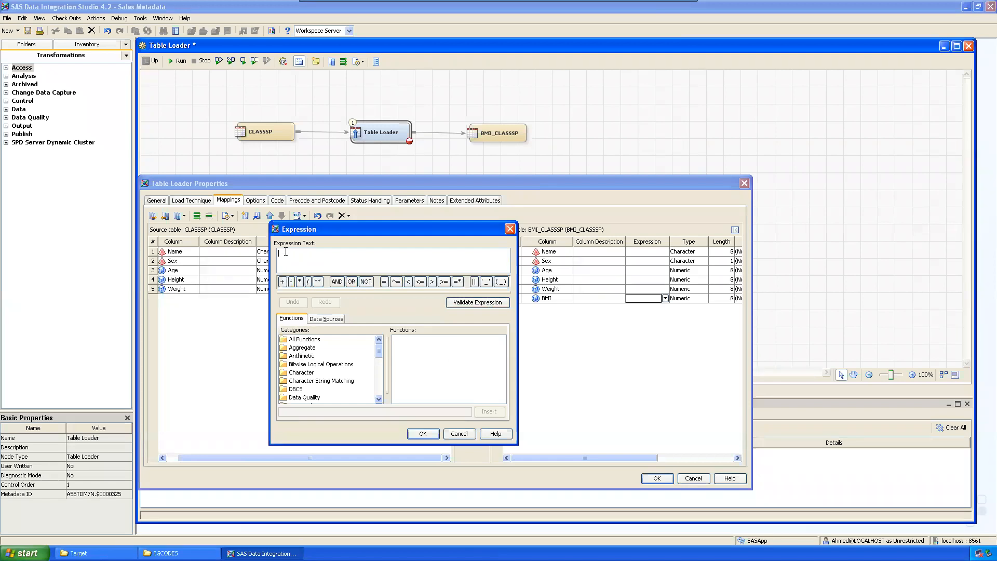
Step: In SAS Data Integration Studio, enter Weight * 703 using the CLASSSP Weight column, and check it against the formula in Chrome
click(326, 319)
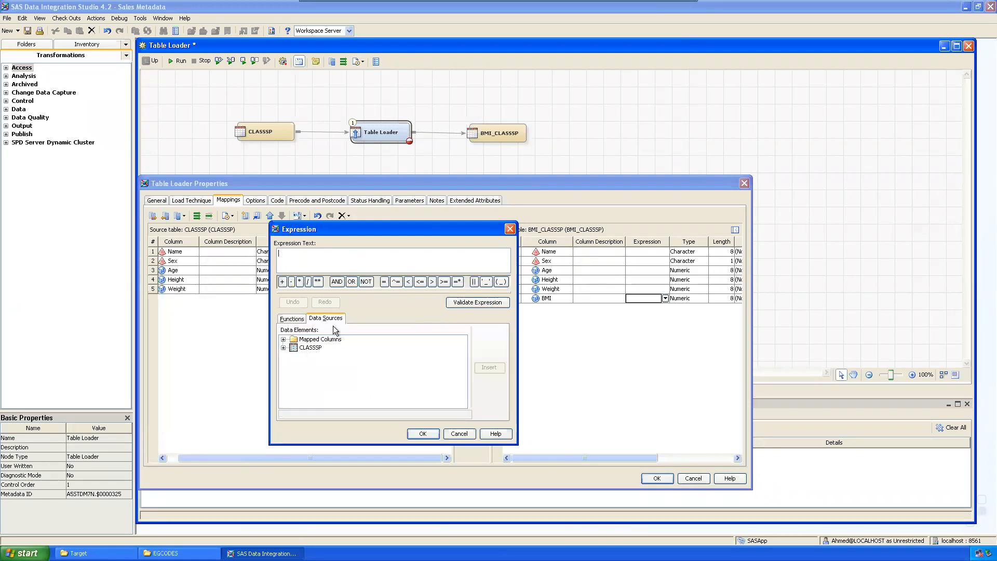
click(284, 347)
double_click(325, 389)
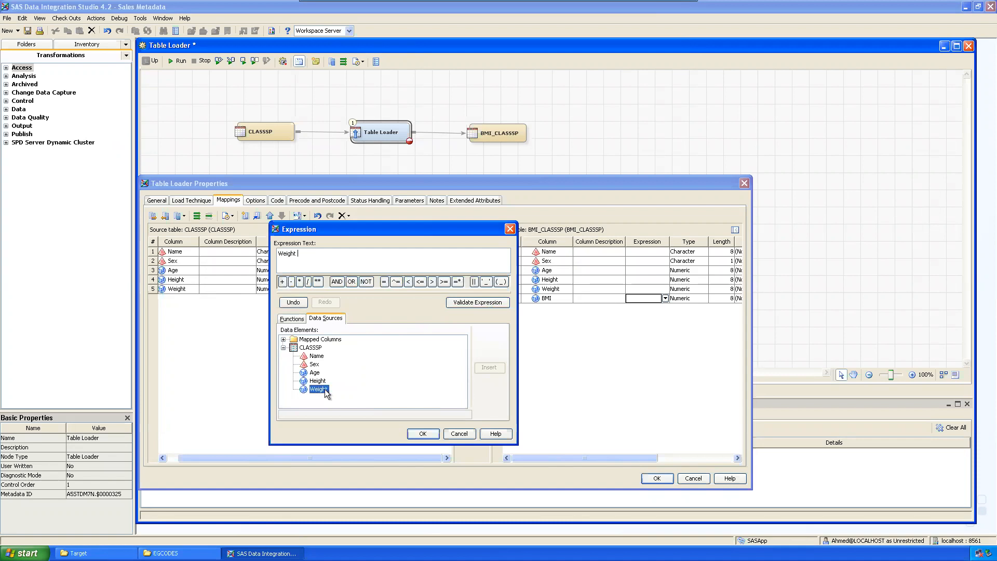
click(299, 282)
text(703)
click(670, 7)
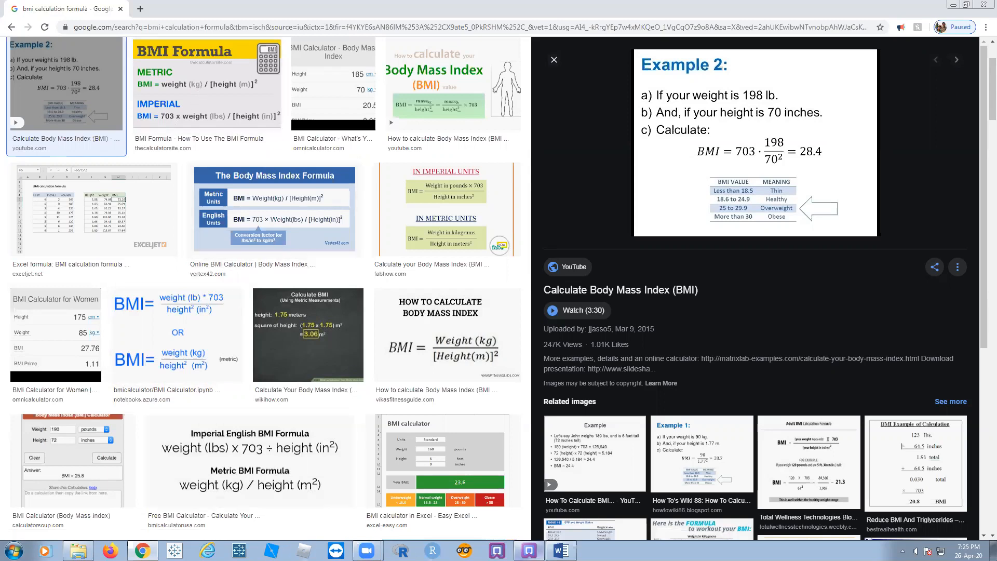
click(529, 551)
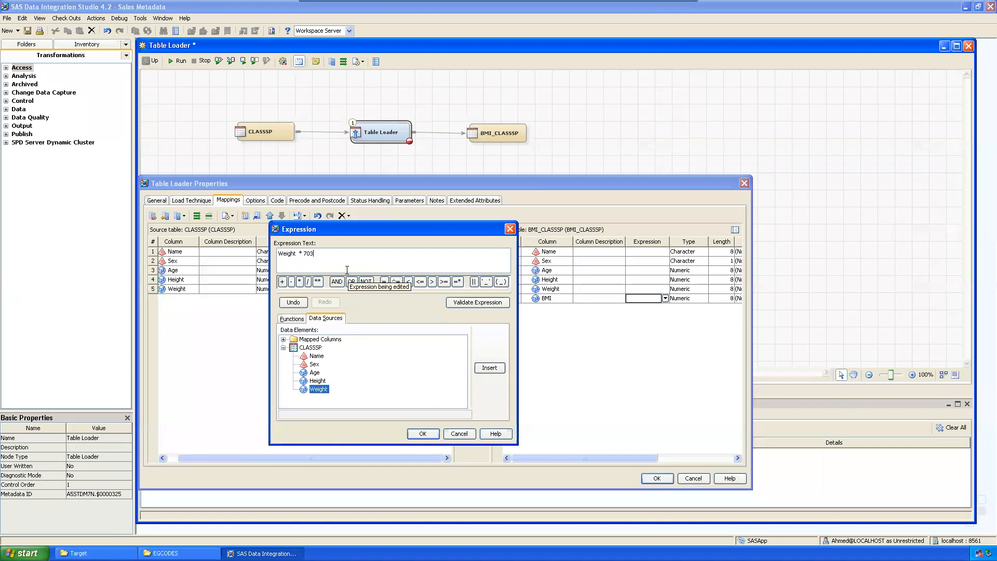
Step: Complete the expression as (Weight * 703) / (Height * Height), inserting the CLASSSP Height column twice
click(278, 255)
text(()
key(End)
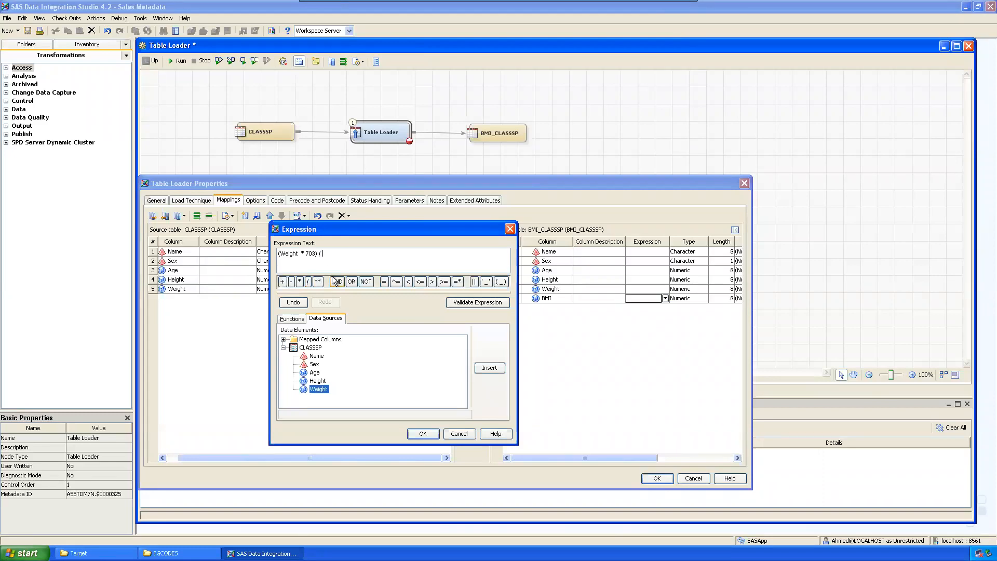
text(()
double_click(319, 382)
text(*)
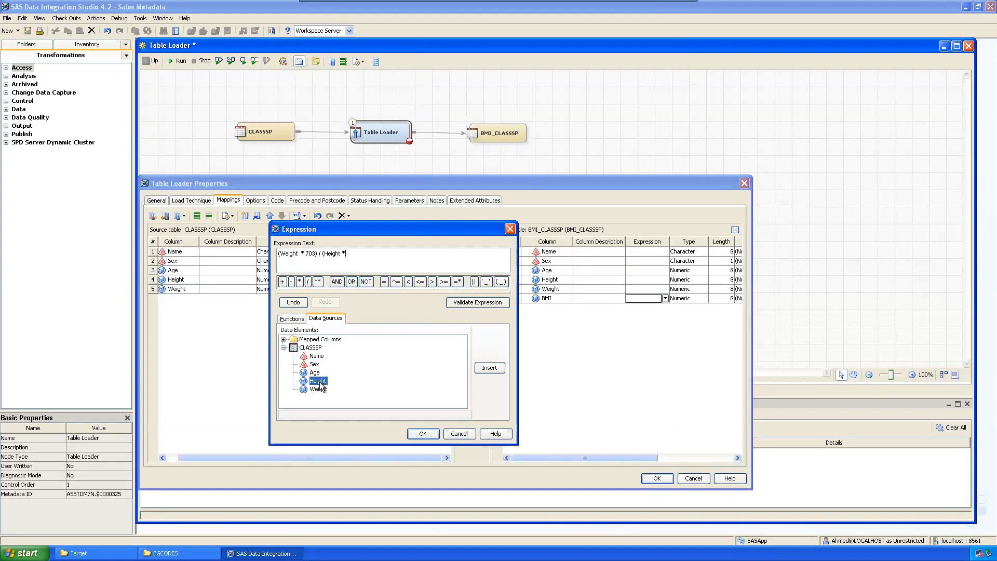
double_click(319, 382)
Step: Validate the BMI expression without displaying the SAS log, and accept the expression and the Table Loader properties
click(469, 302)
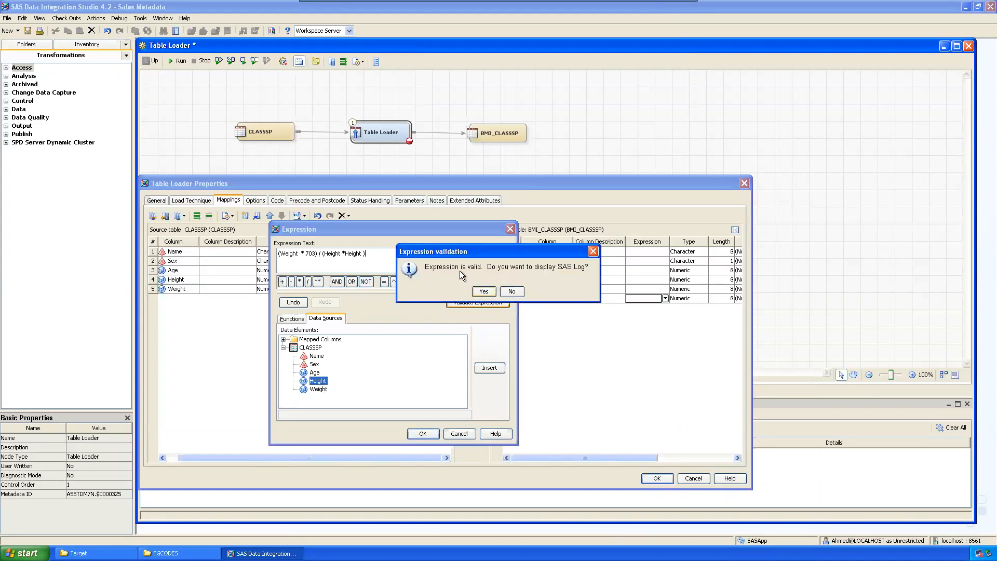
click(512, 292)
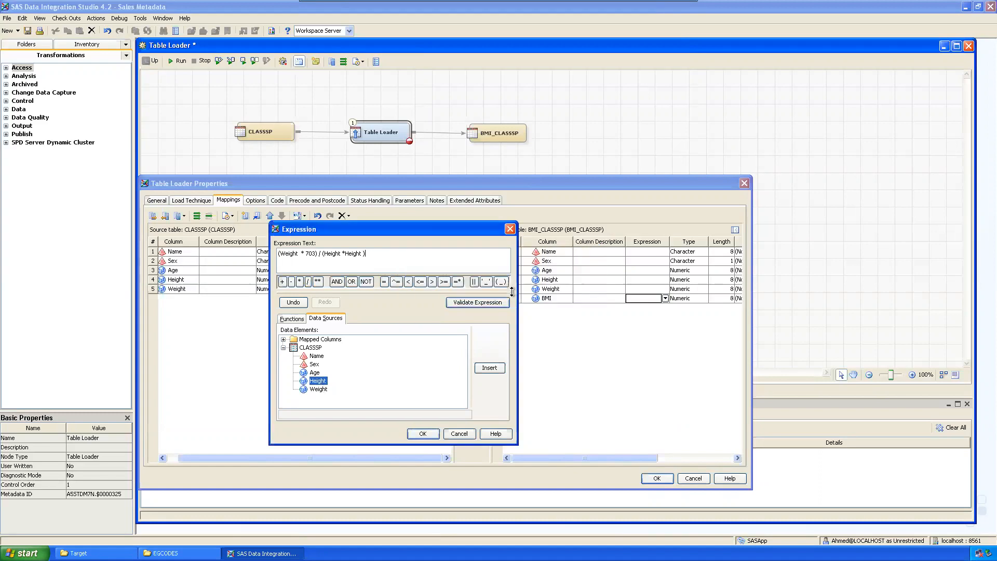
click(425, 434)
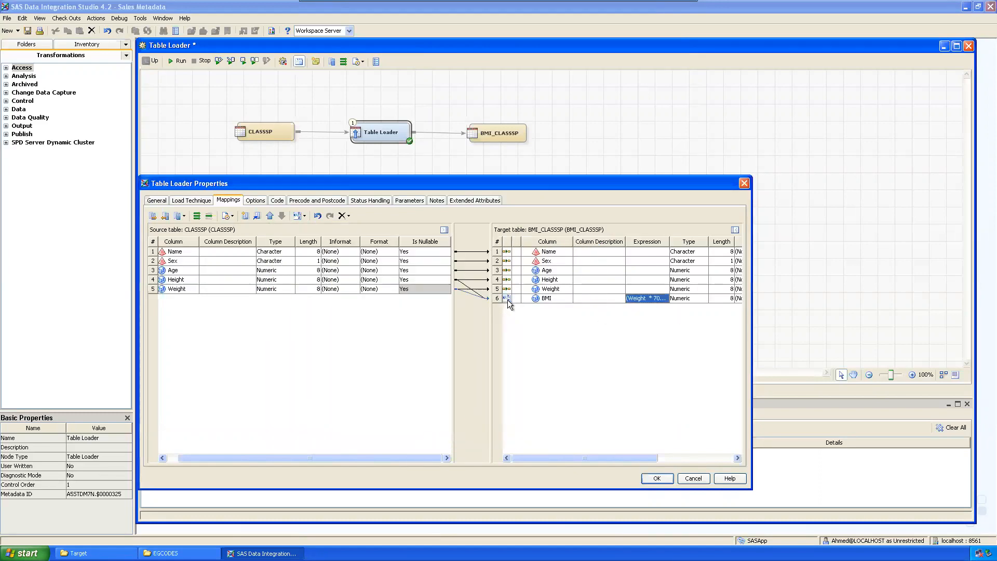
click(655, 478)
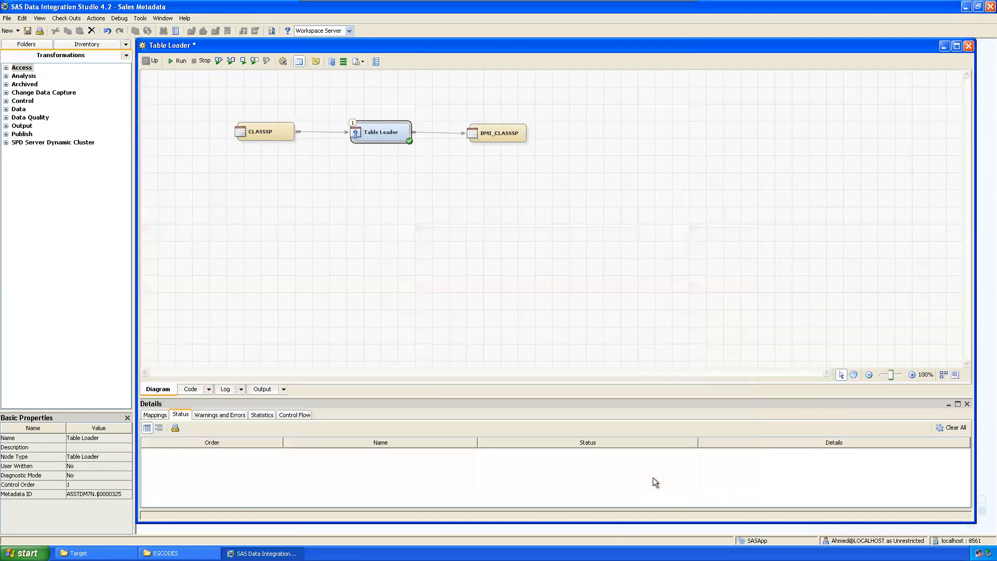
Step: Run the Table Loader job and save it
click(737, 218)
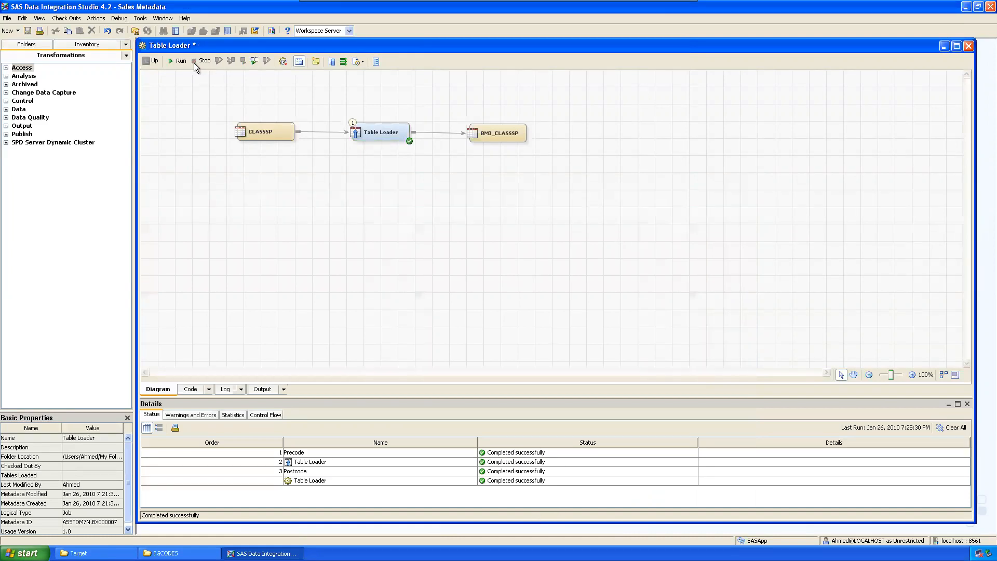
click(29, 31)
Step: Examine the generated job code, especially the PROC SQL column mapping that calculates BMI, and return to the job diagram
click(191, 390)
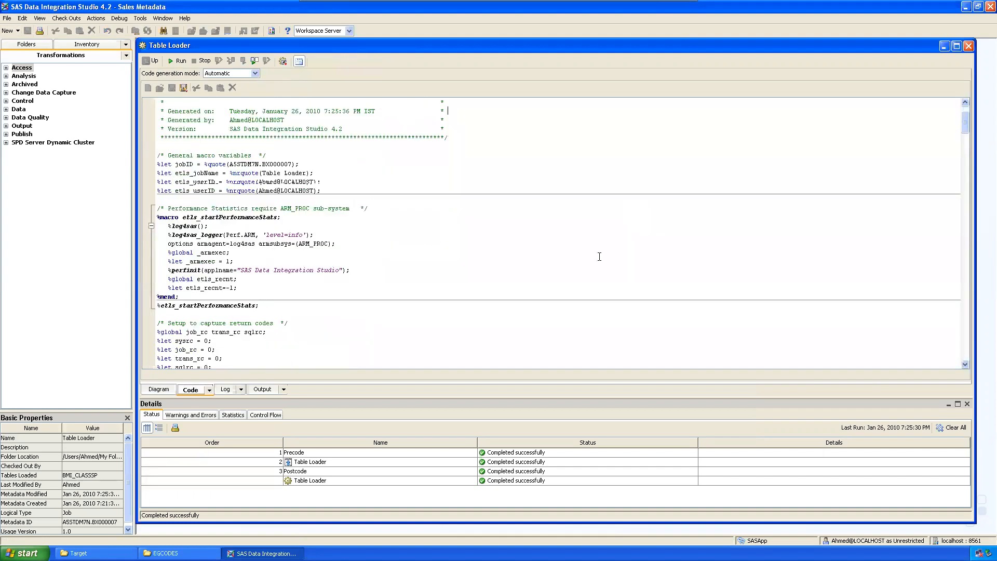
scroll(600, 256, down, 2)
scroll(599, 257, down, 20)
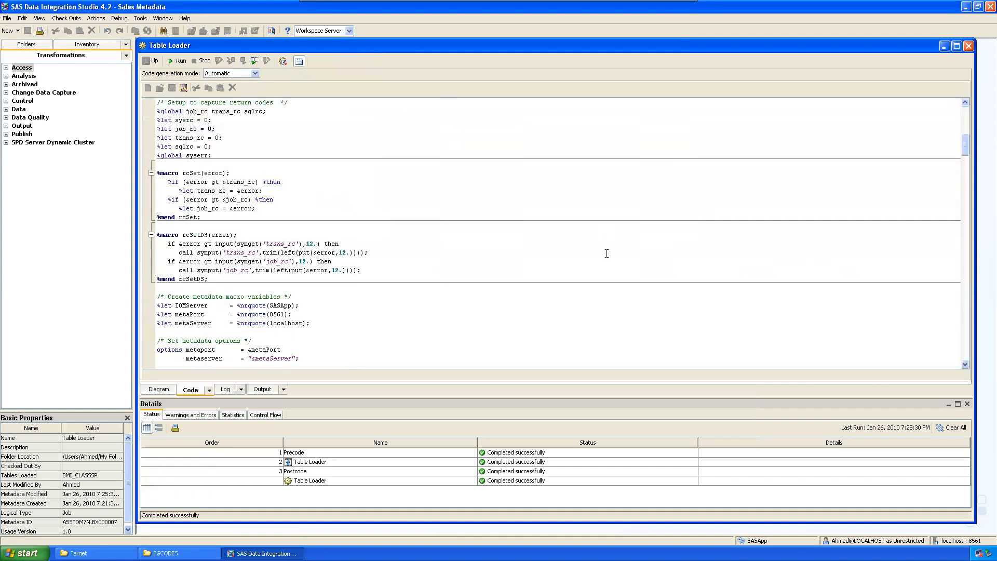
scroll(613, 254, down, 12)
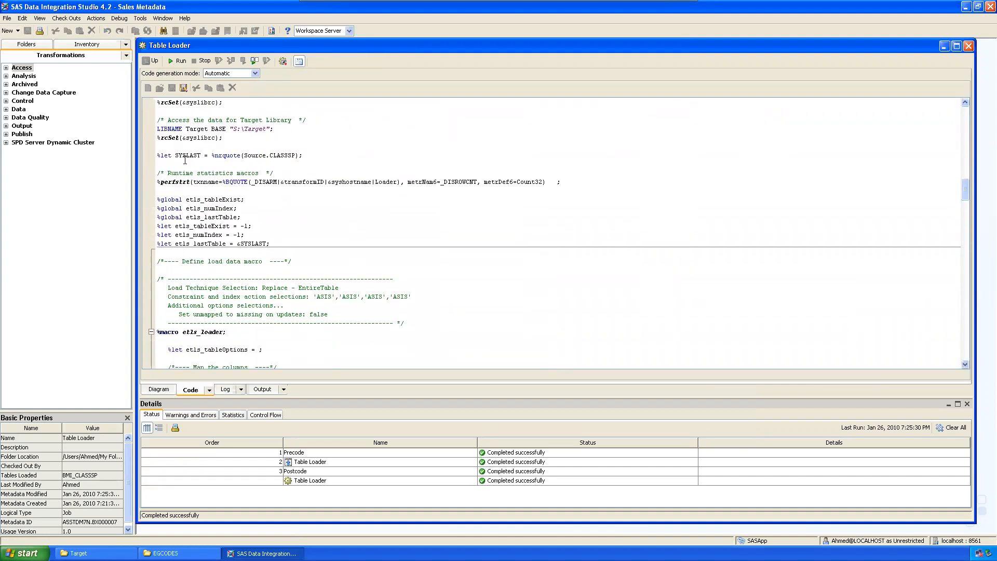
scroll(188, 157, down, 5)
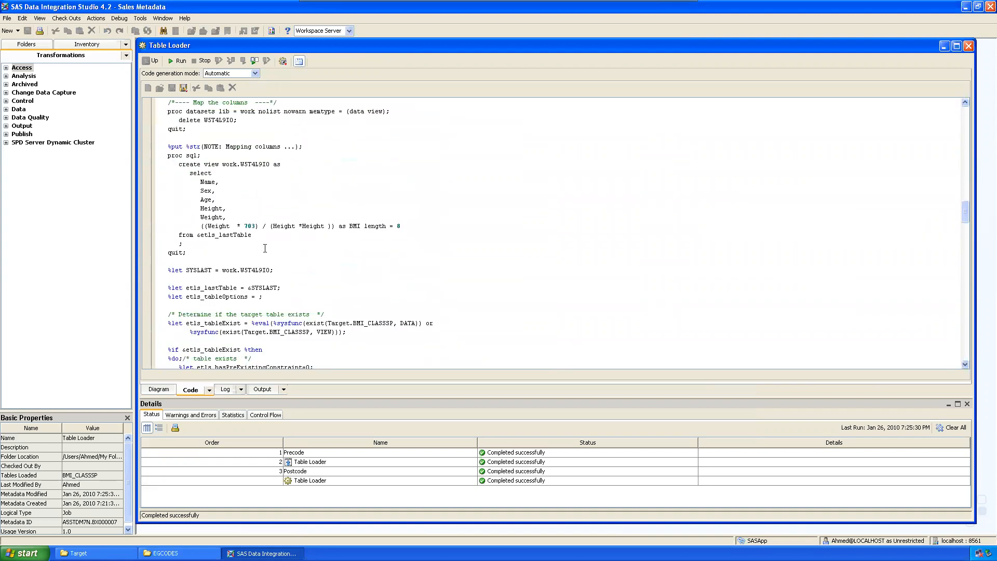
drag(201, 226, 419, 236)
click(449, 248)
drag(163, 155, 584, 251)
click(659, 254)
scroll(679, 243, down, 7)
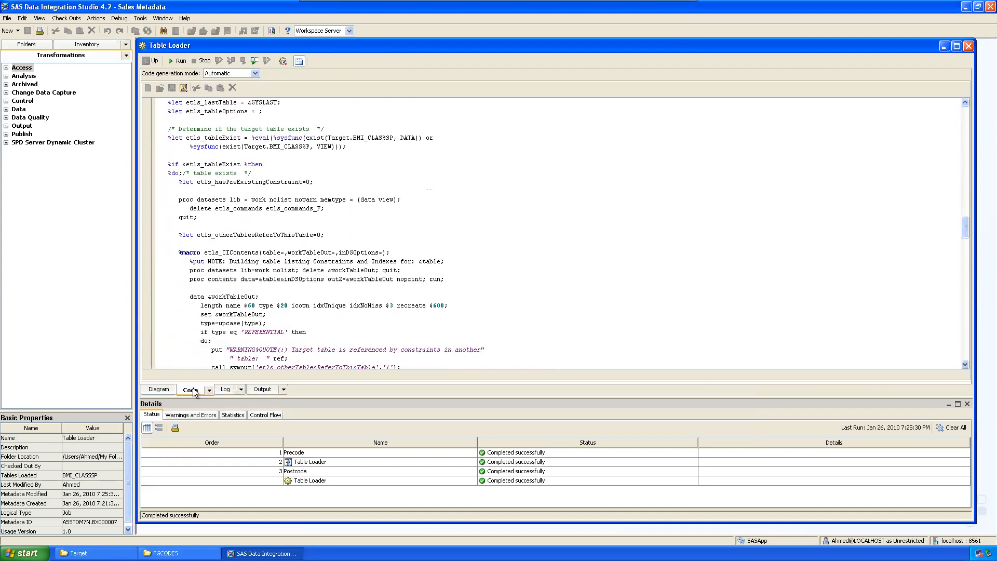
click(164, 390)
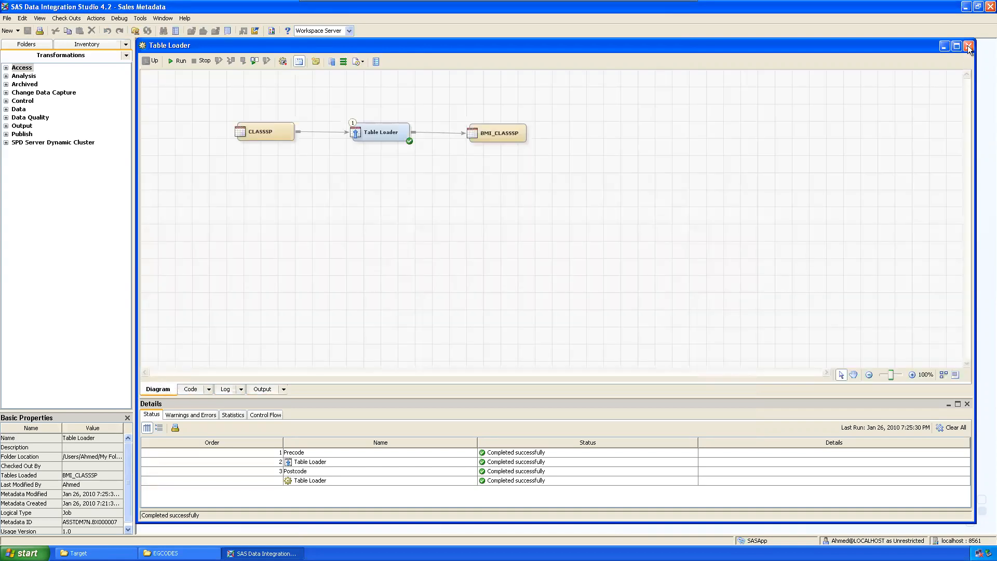
Step: Close the Table Loader job and display the data of the BMI_CLASSSP target table with the BMI column widened to fit
click(969, 46)
click(27, 44)
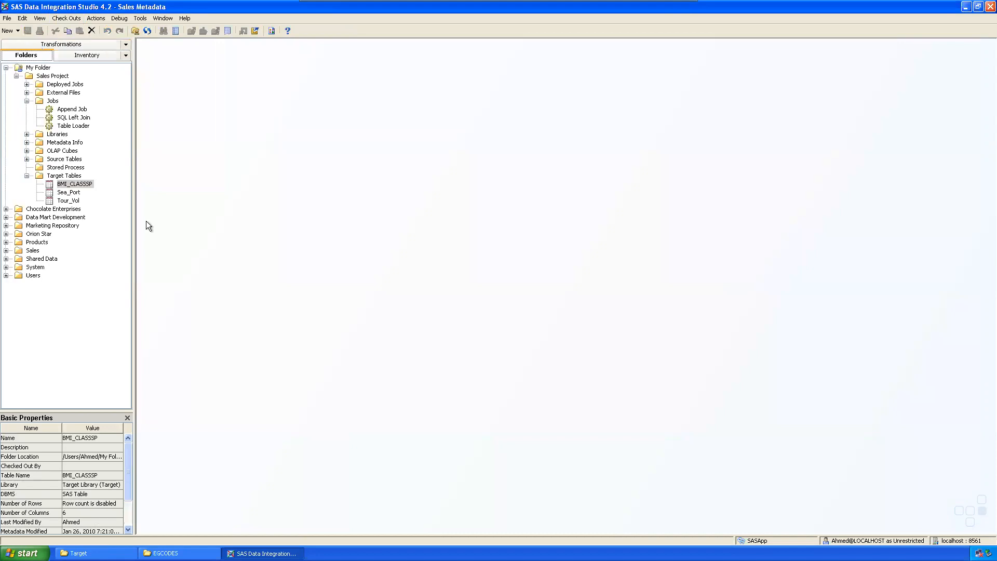
right_click(75, 184)
click(114, 204)
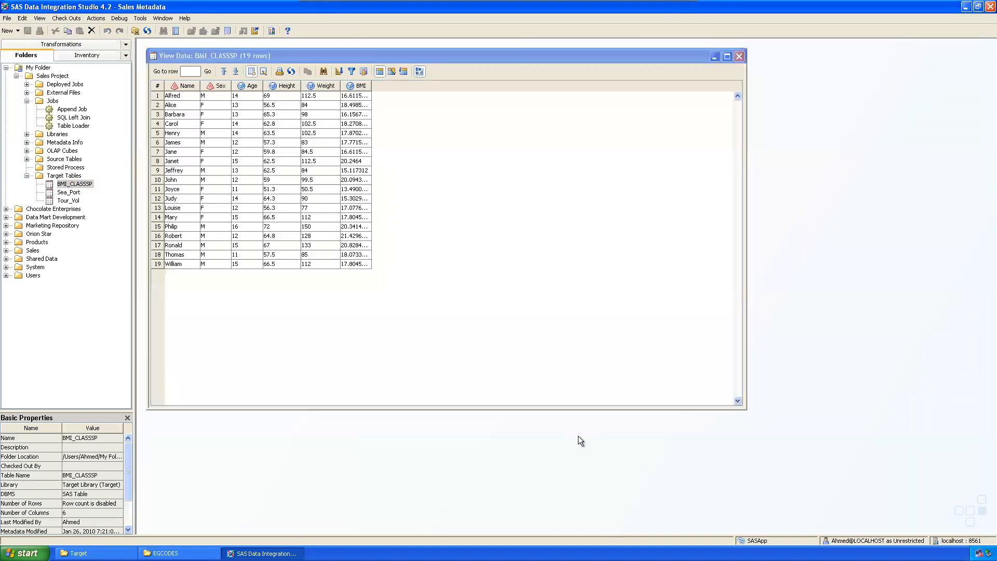
double_click(372, 86)
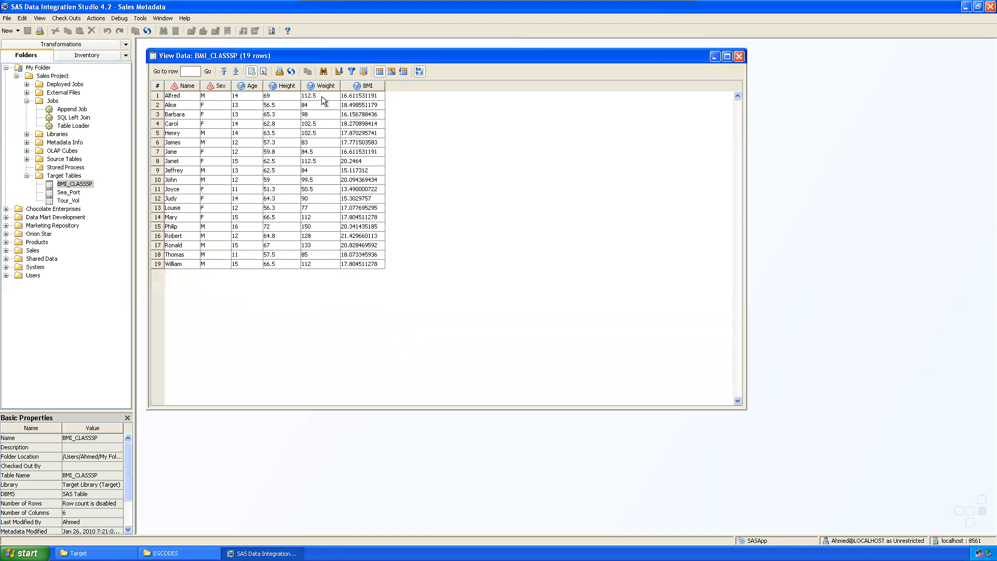
Step: Inspect the calculated BMI values against Height and Weight in the BMI_CLASSSP rows, widening the BMI column further, and close the table view
click(275, 98)
click(326, 95)
click(278, 97)
click(359, 96)
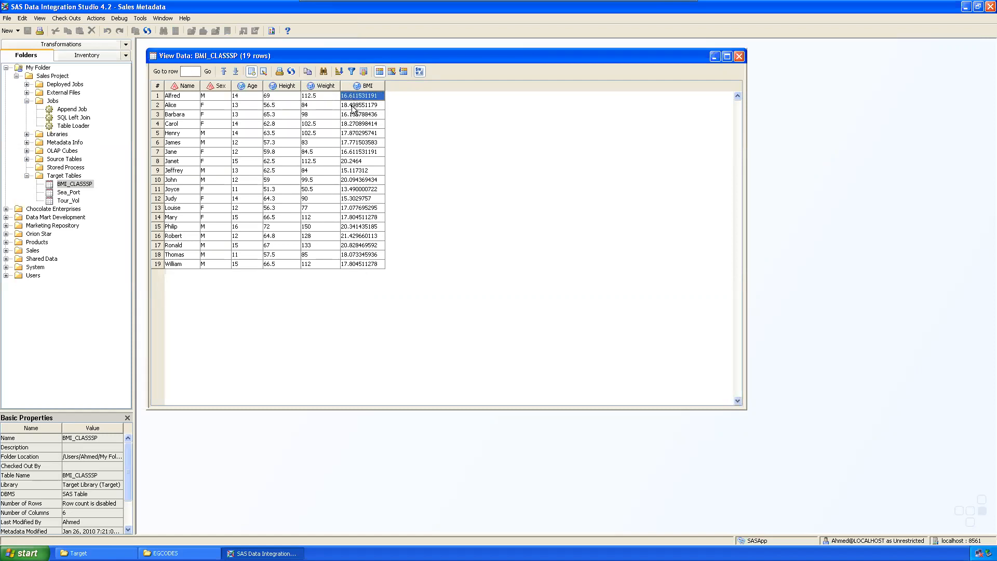
click(348, 172)
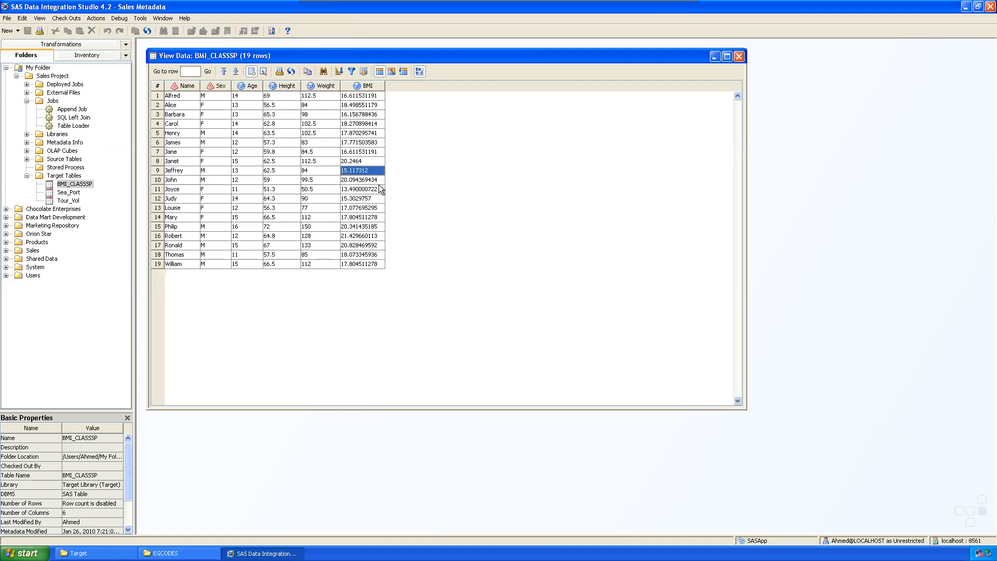
click(457, 145)
drag(385, 85, 398, 263)
click(557, 238)
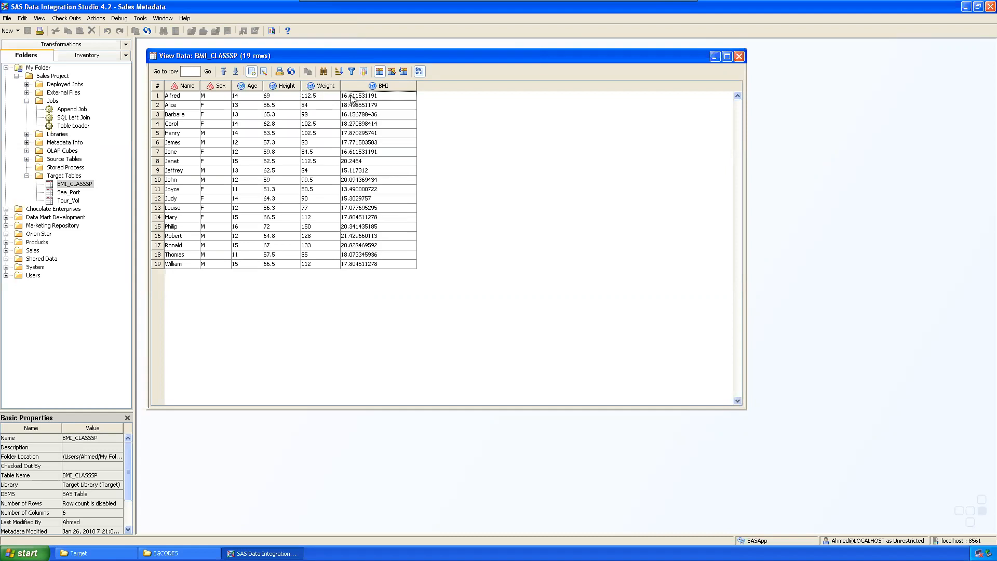
click(381, 96)
click(398, 131)
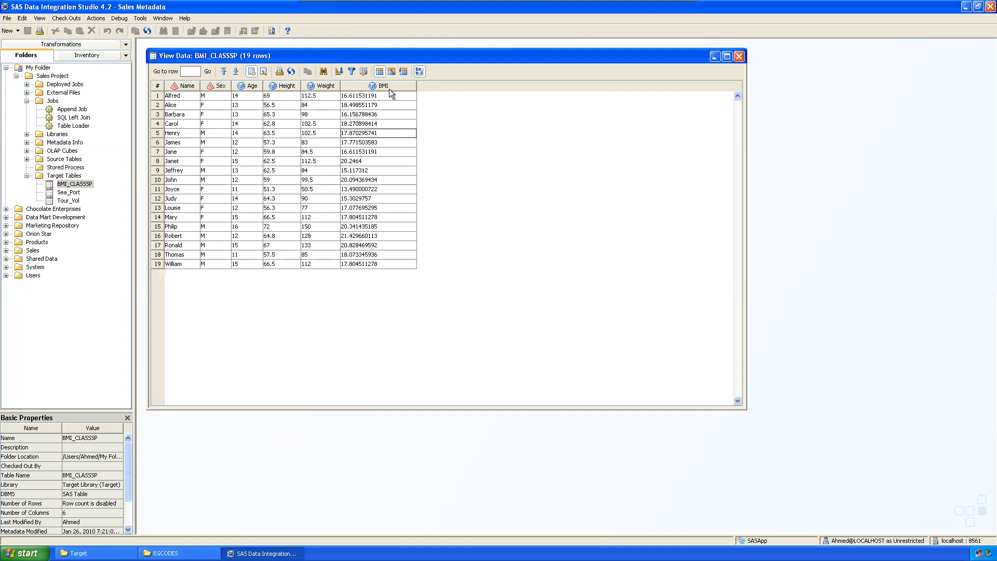
click(741, 56)
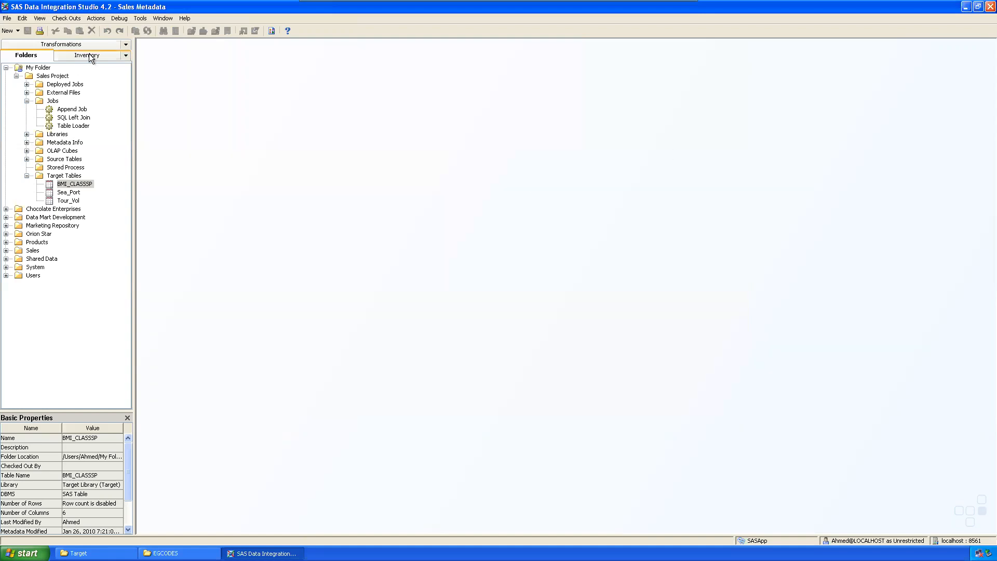
Step: Reopen the Table Loader job and enable postcode in the properties of its Table Loader transformation
double_click(72, 126)
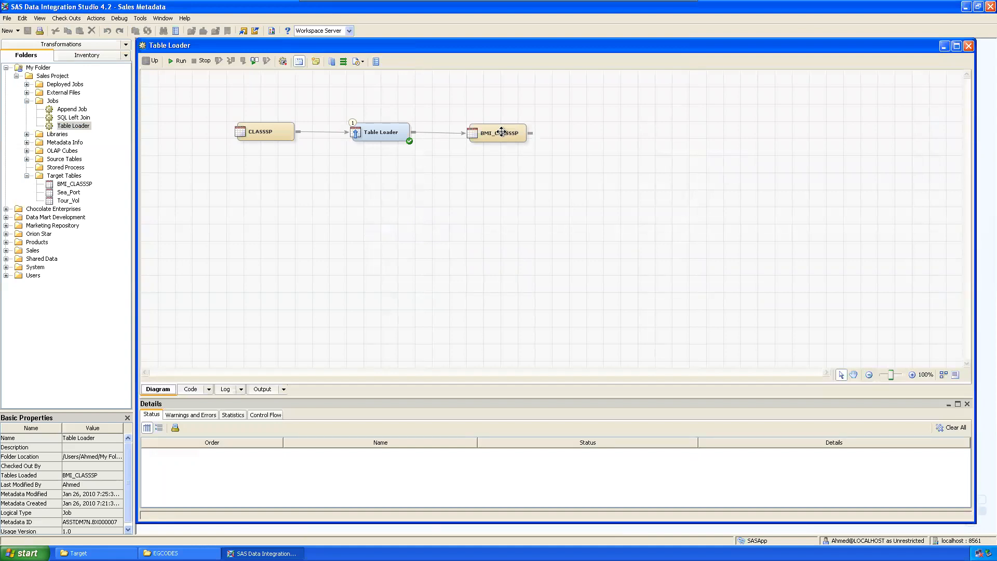
right_click(379, 130)
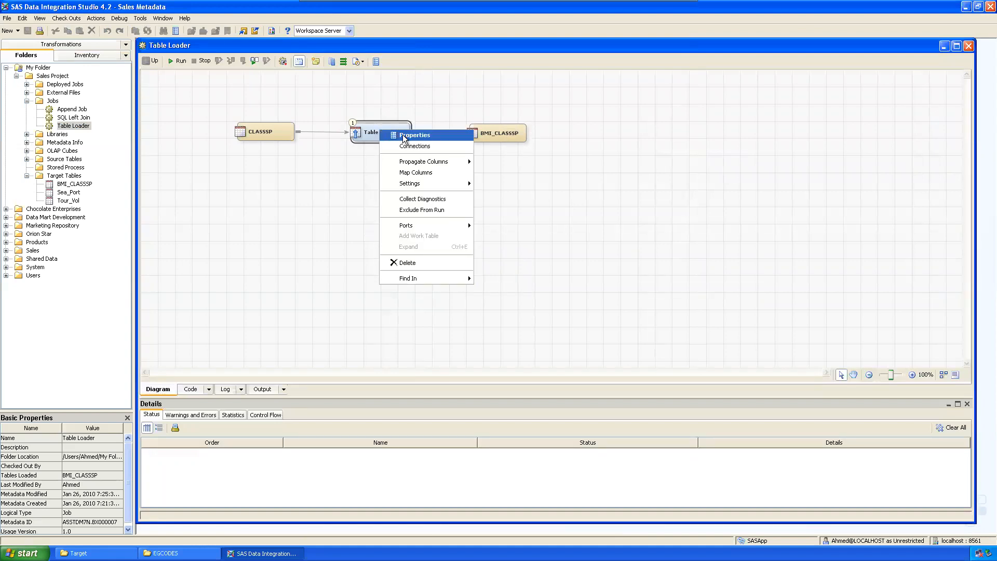
click(403, 135)
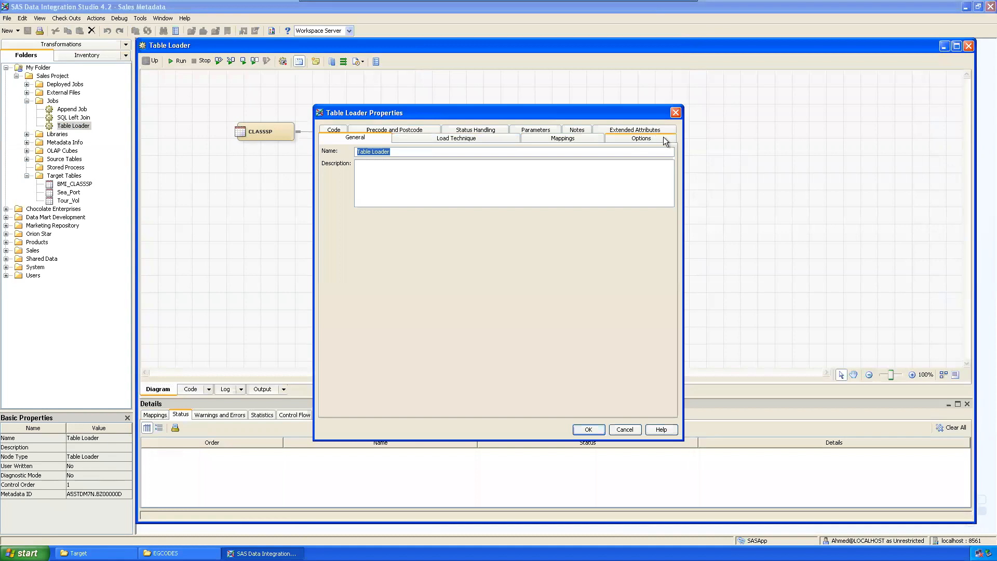
click(427, 131)
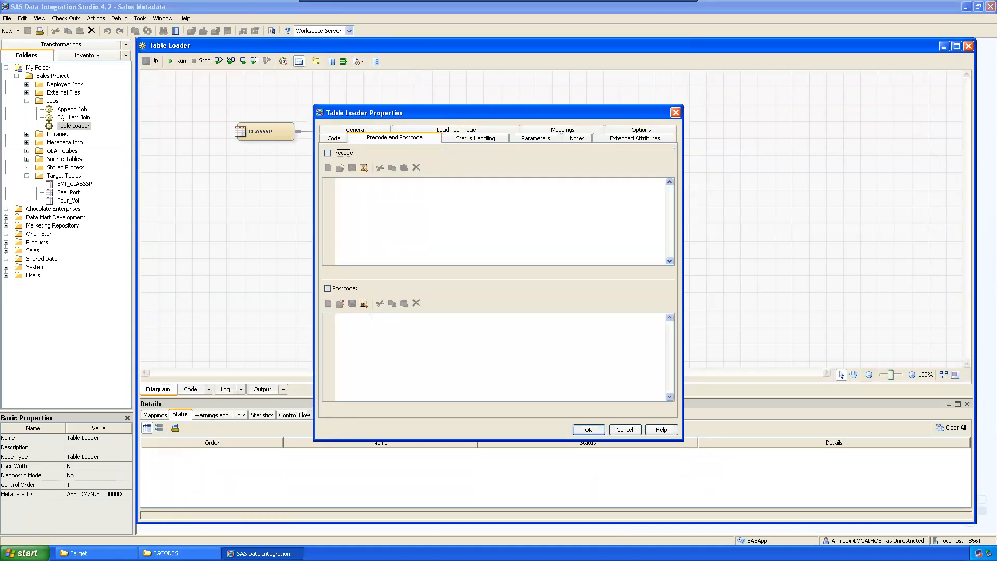
click(327, 289)
click(359, 332)
drag(418, 108, 347, 174)
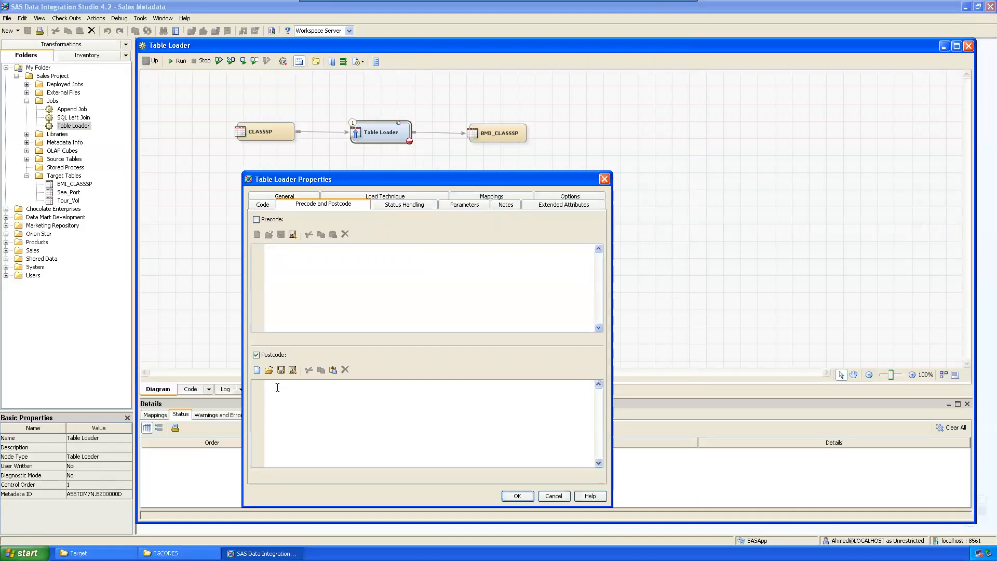
Step: Enter round(bmi,0.2) as the postcode and accept the Table Loader properties
text(round(bmi)
text(,0/)
key(BackSpace)
text(.2)
click(371, 392)
click(517, 496)
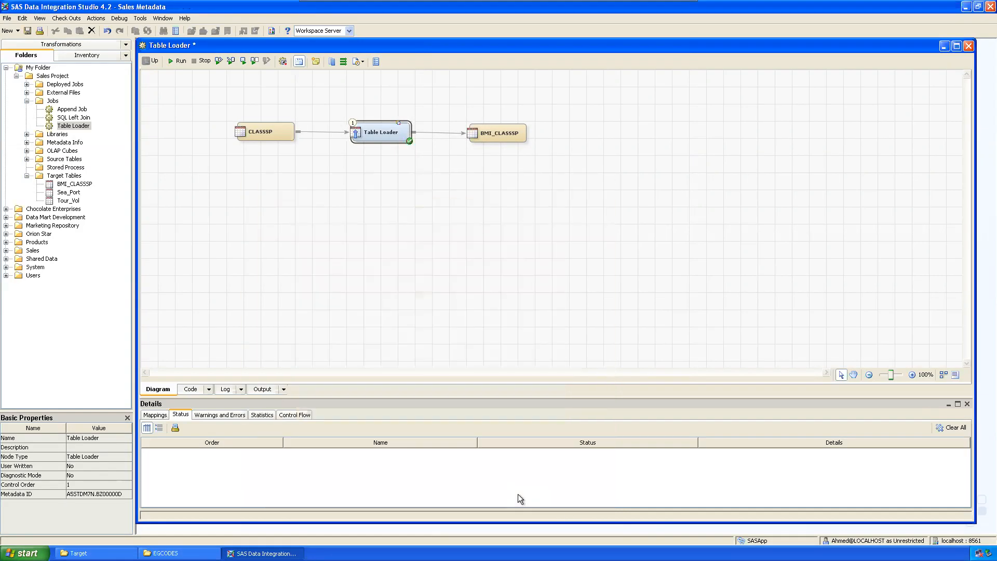
Step: Run the Table Loader job and open the log at the line of the reported error
click(531, 206)
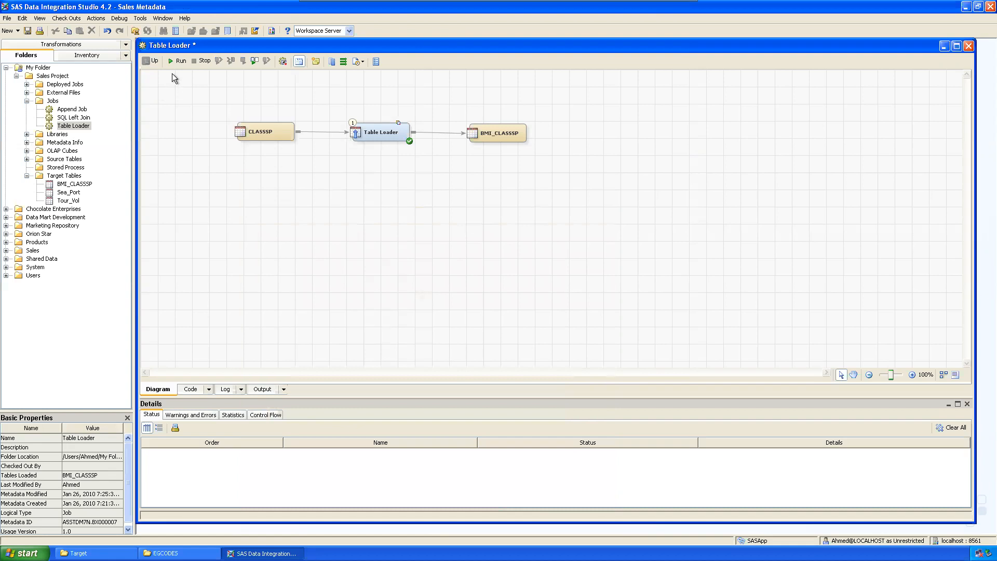
click(177, 60)
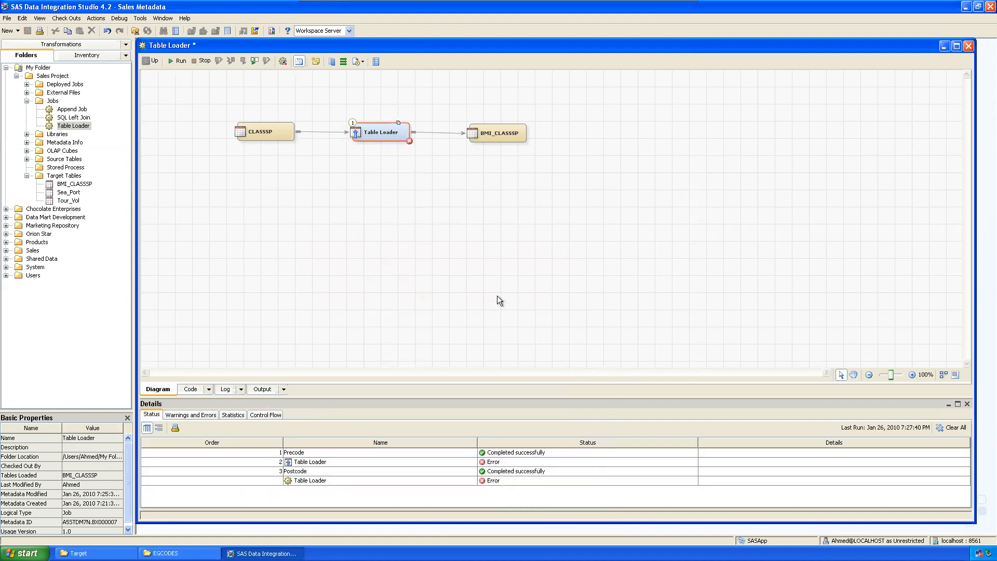
double_click(494, 462)
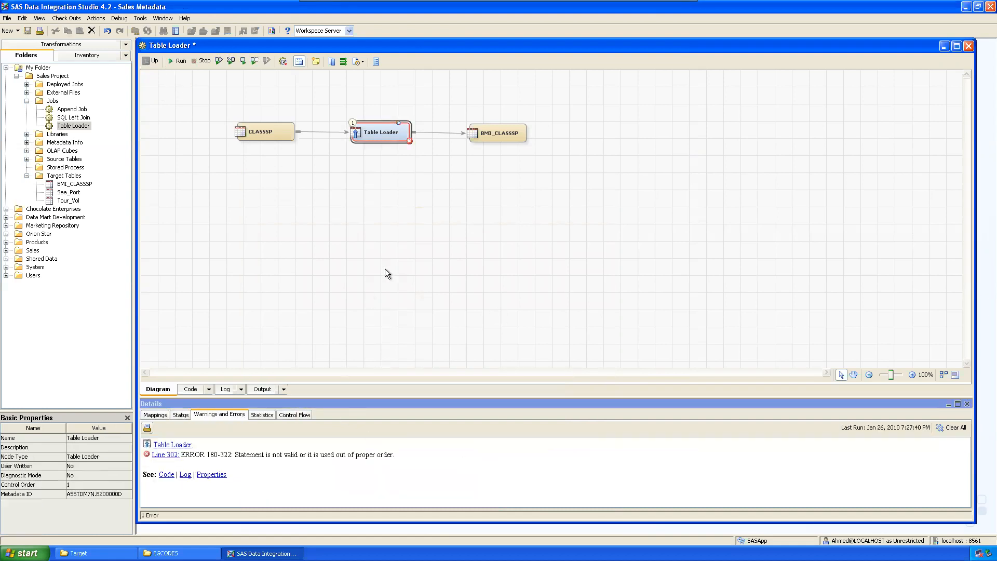
click(165, 455)
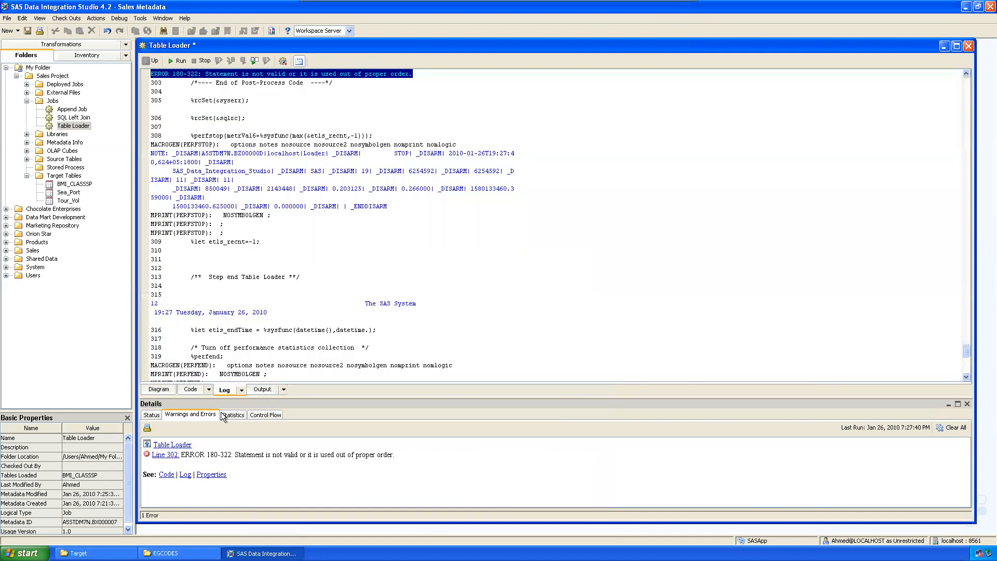
Step: Examine the log around the post-process round(bmi,0.2) statement and its error message, and return to the job diagram
click(393, 178)
scroll(363, 192, up, 5)
drag(187, 206, 412, 206)
click(503, 234)
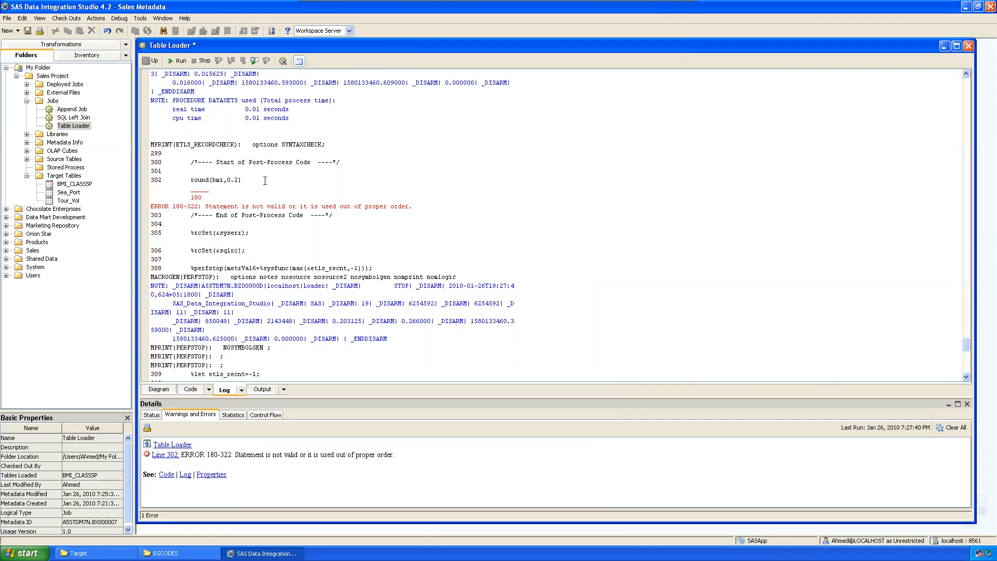
drag(200, 171, 215, 200)
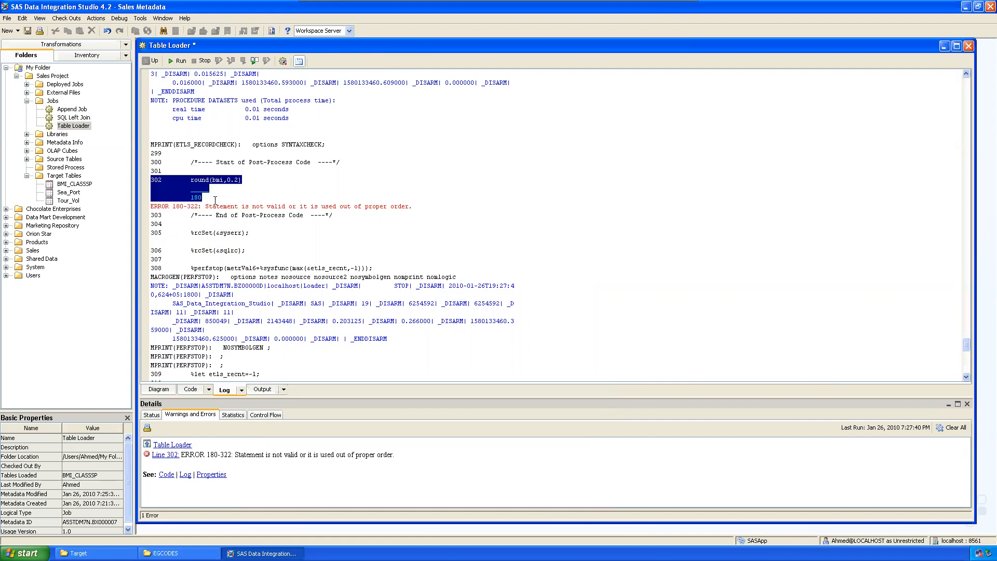
click(244, 190)
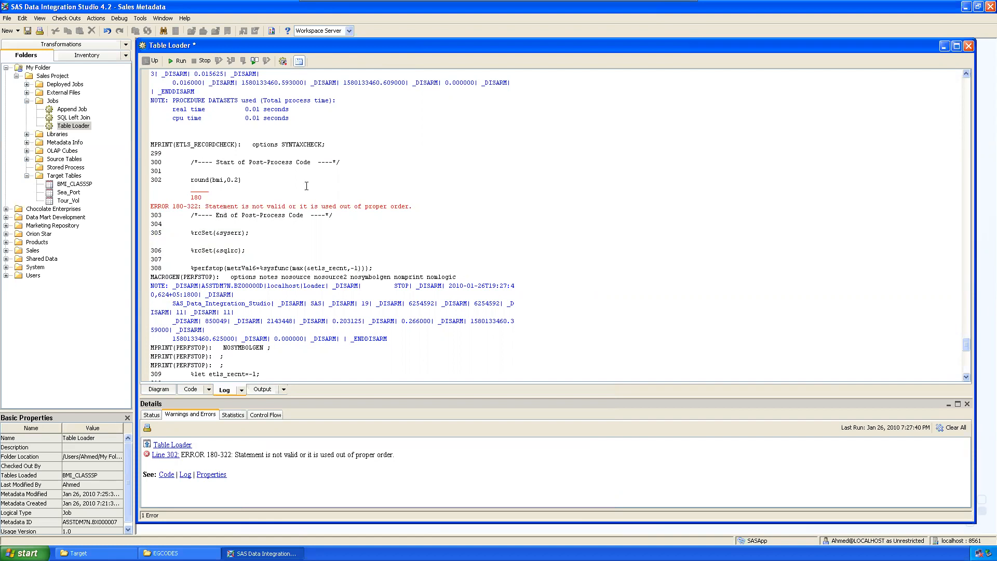
scroll(403, 196, up, 3)
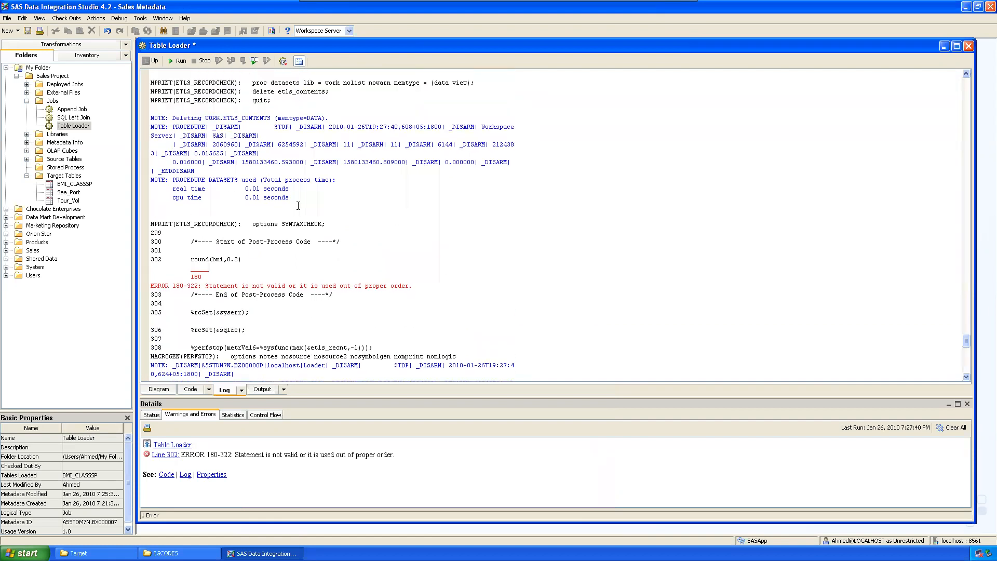
scroll(329, 250, up, 2)
click(196, 304)
drag(196, 303, 275, 312)
click(275, 327)
click(275, 312)
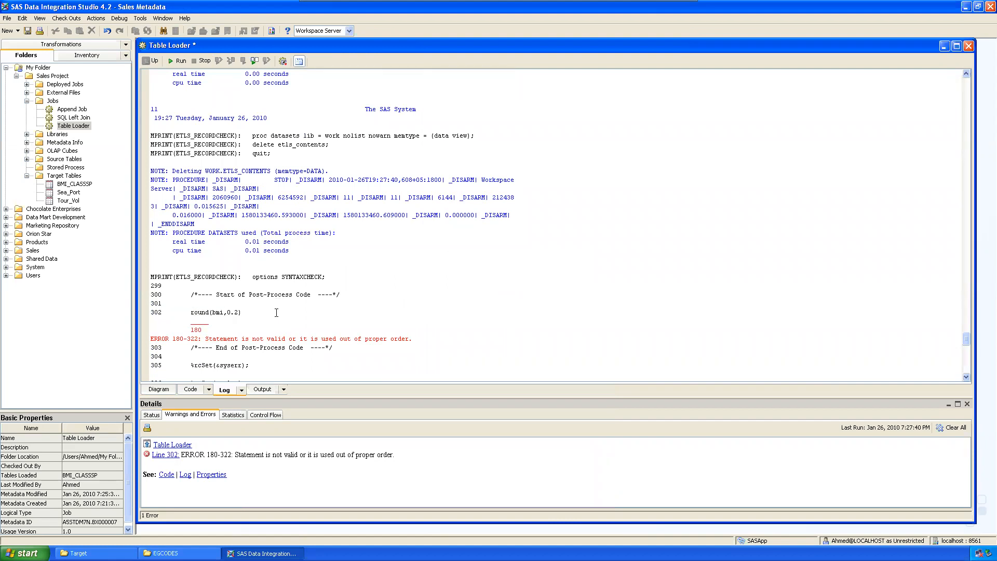
scroll(268, 304, down, 4)
scroll(335, 261, down, 6)
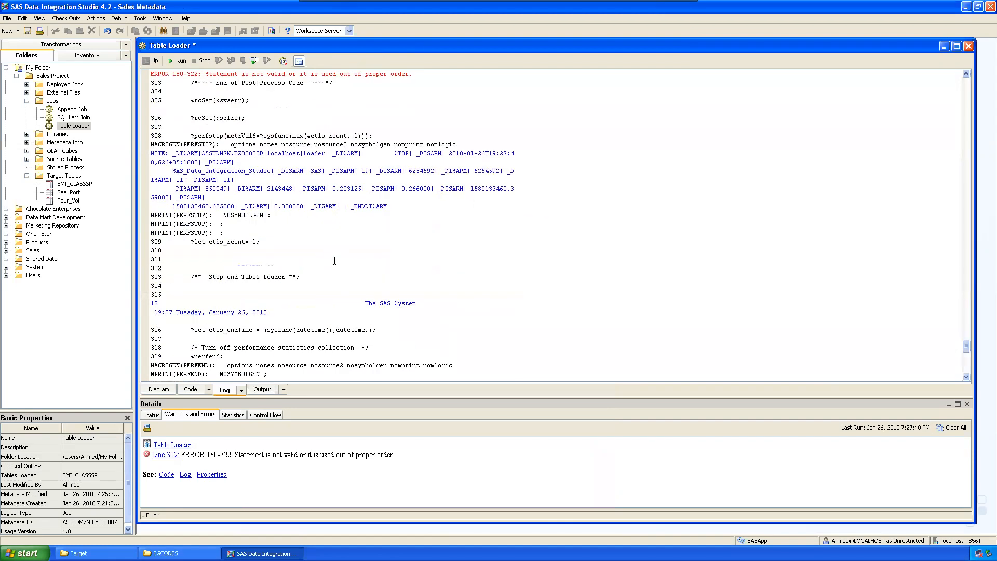
scroll(334, 260, down, 6)
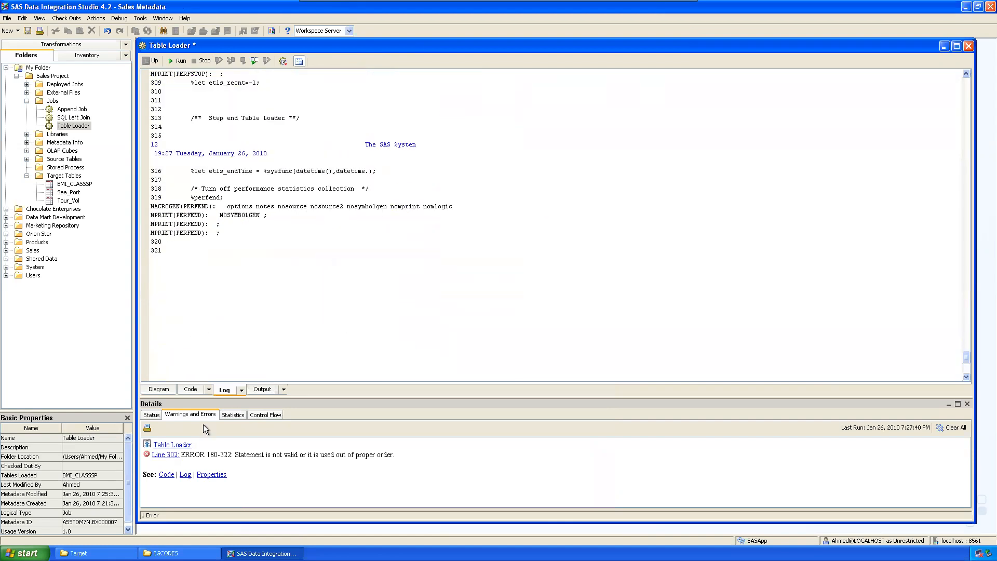
click(158, 390)
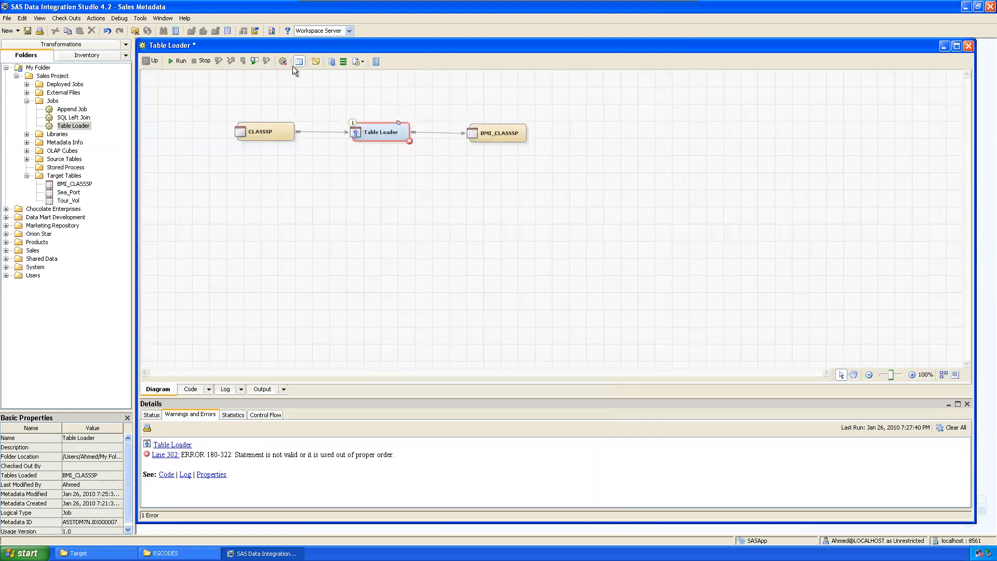
Step: In the Table Loader transformation's postcode, insert the statement data BMI_Classsp; above the round(bmi,0.2) expression
right_click(386, 130)
click(401, 136)
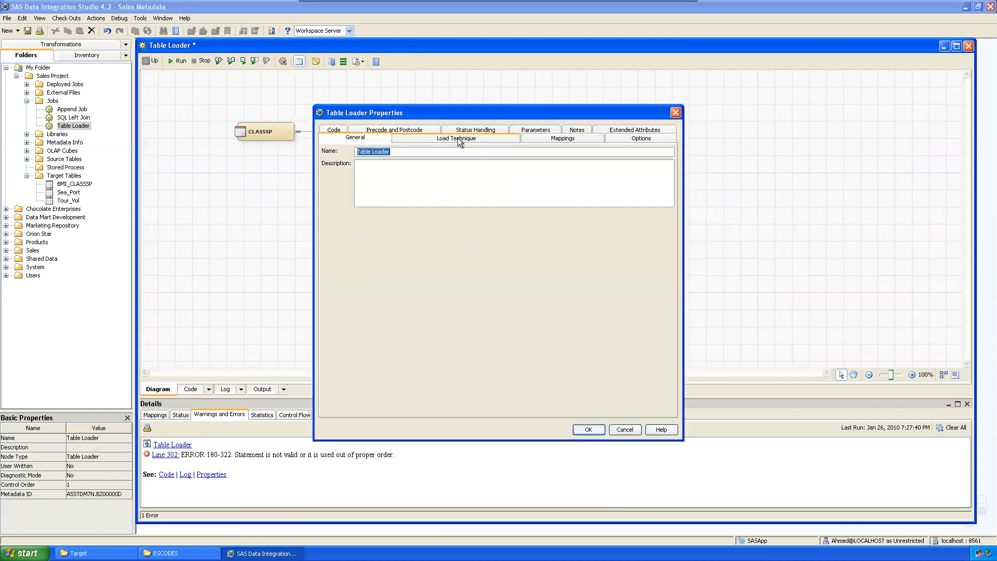
click(425, 130)
click(338, 316)
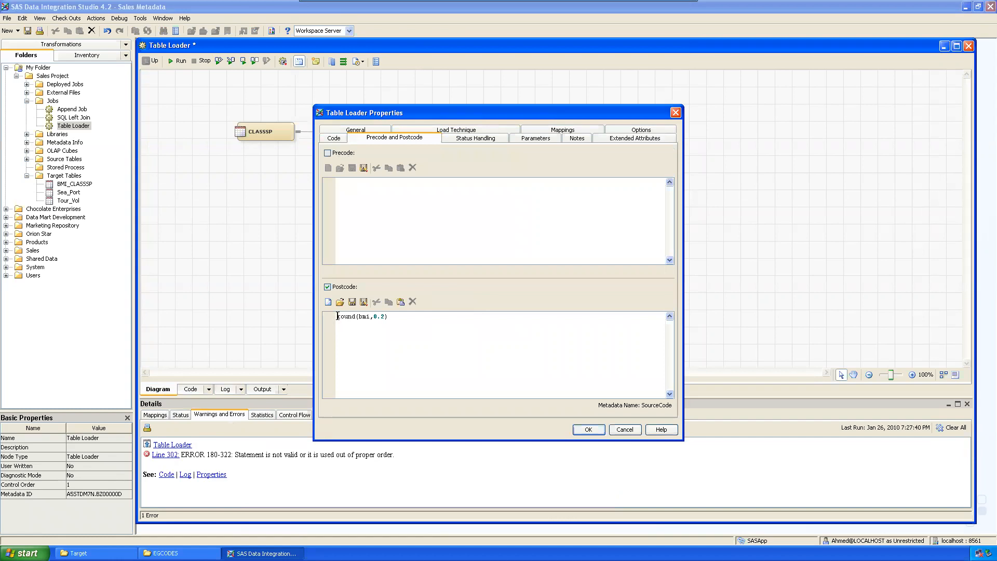
key(Return)
drag(465, 110, 470, 200)
text(data )
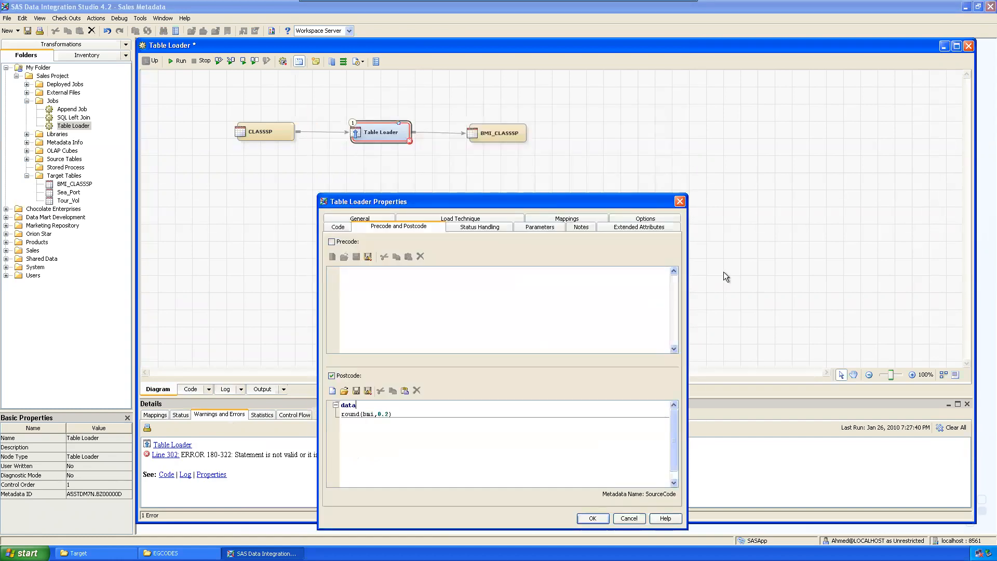
text(BMI_Clas)
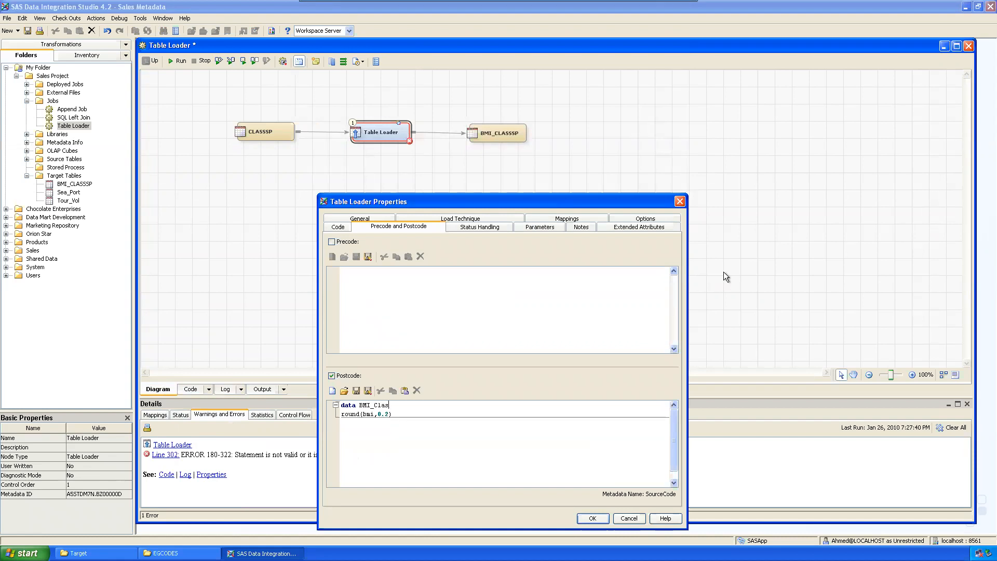
text(ssp;)
key(Return)
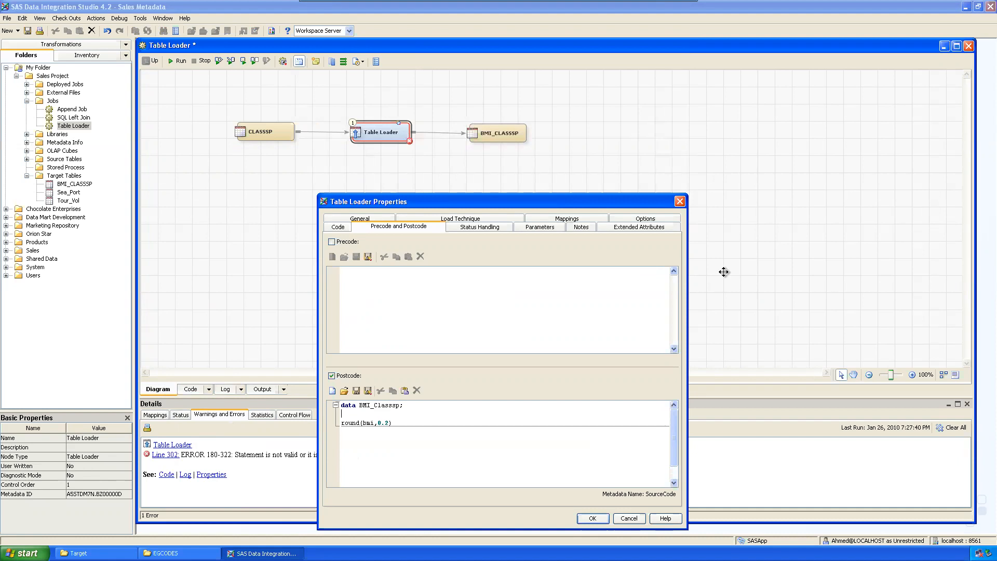
Step: Complete the postcode with set BMI_Classsp;, BMI = round(bmi,0.2); and run;, and accept the properties
text(set BMI_C)
text(lasssp)
text(BMI = )
text(;)
key(Return)
text(run;)
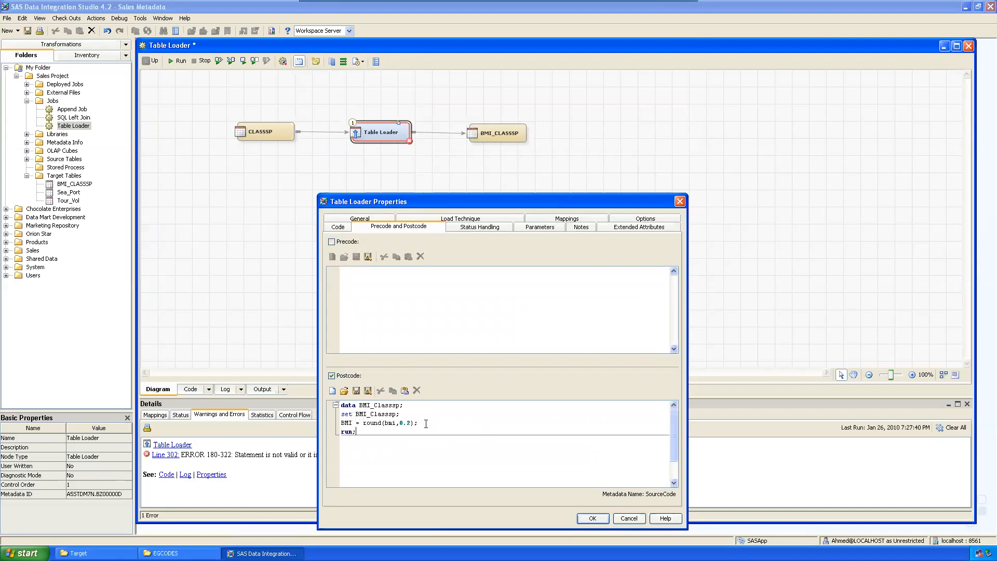
click(585, 519)
Step: Run the Table Loader job and open the log at the first reported error line
click(485, 208)
click(176, 59)
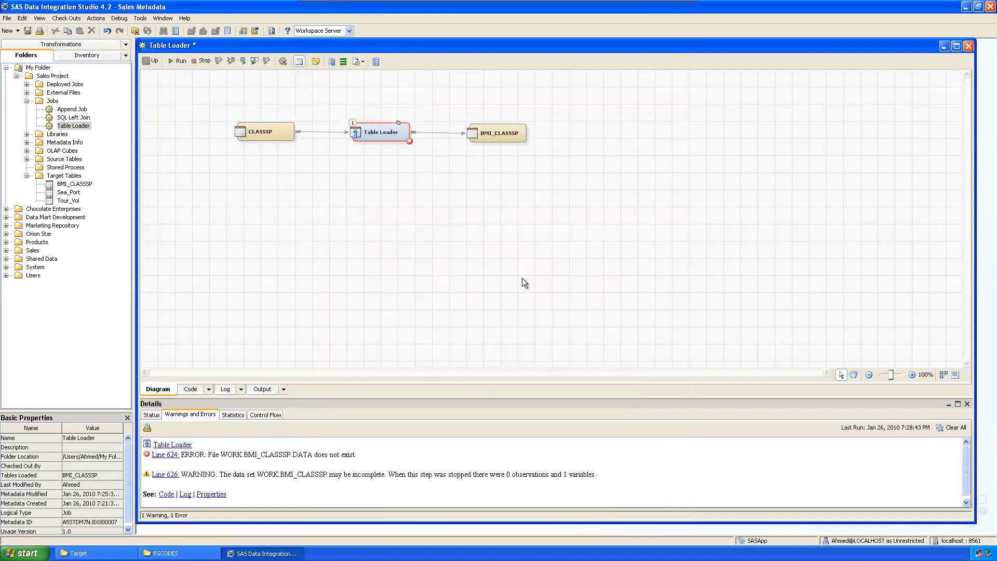
click(171, 458)
scroll(494, 250, up, 4)
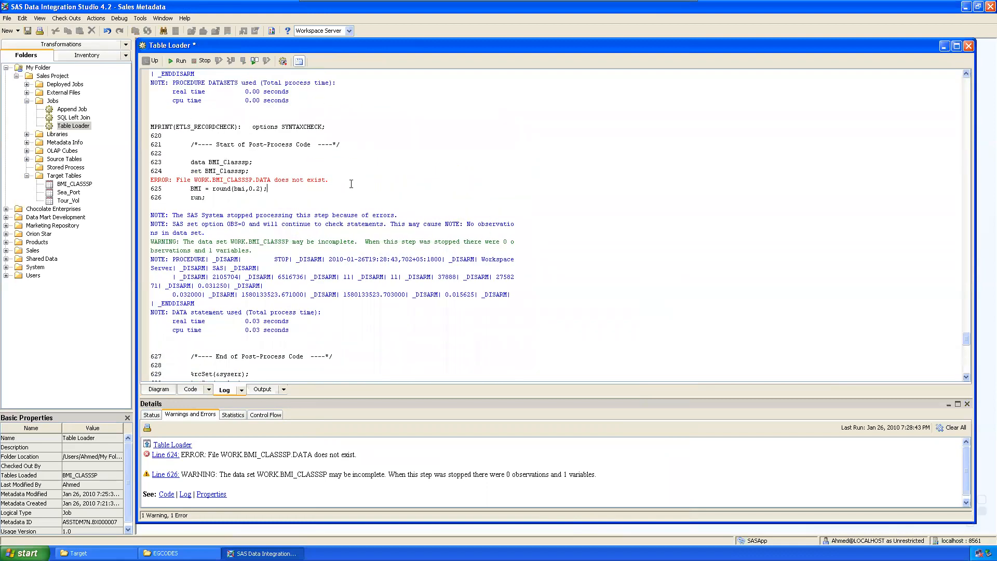
Step: Examine the log error at the set BMI_Classsp statement and return to the job diagram
drag(199, 177, 328, 179)
click(358, 181)
drag(193, 180, 214, 180)
click(205, 197)
click(166, 388)
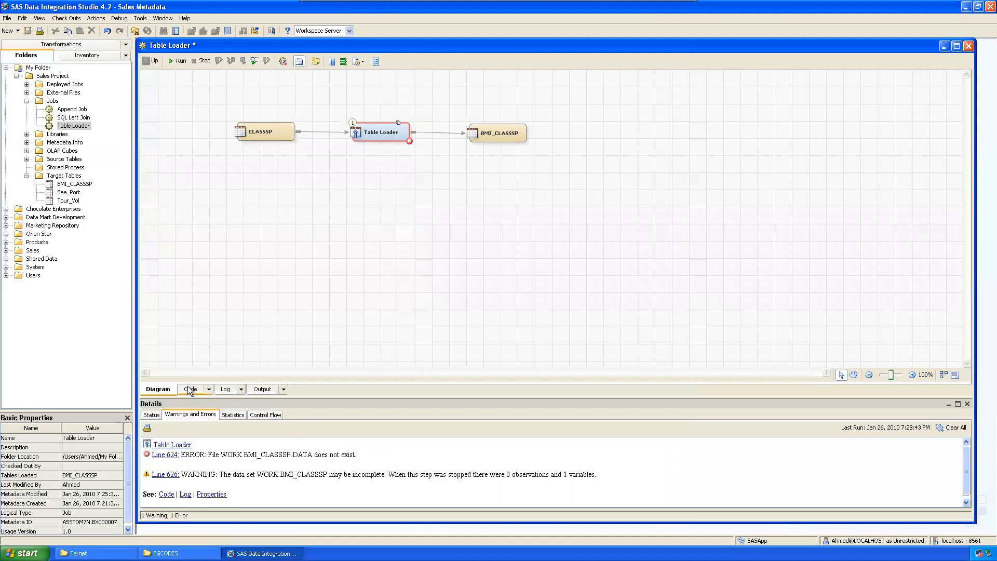
Step: Prefix BMI_Classsp with the Target library in the postcode's data and set statements, and accept the Table Loader properties
right_click(378, 131)
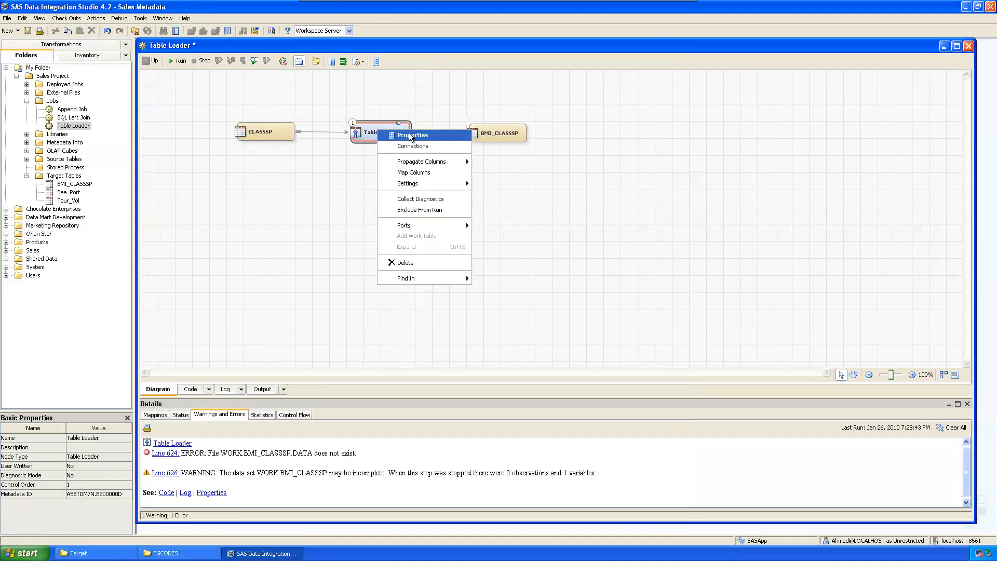
click(411, 136)
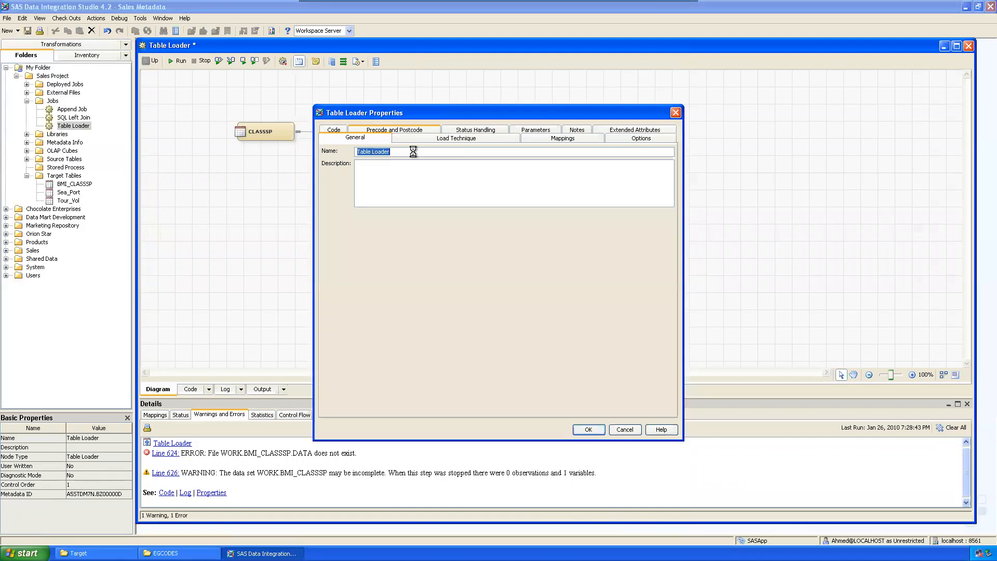
click(399, 130)
click(356, 317)
text(Target.BMI_Classsp;)
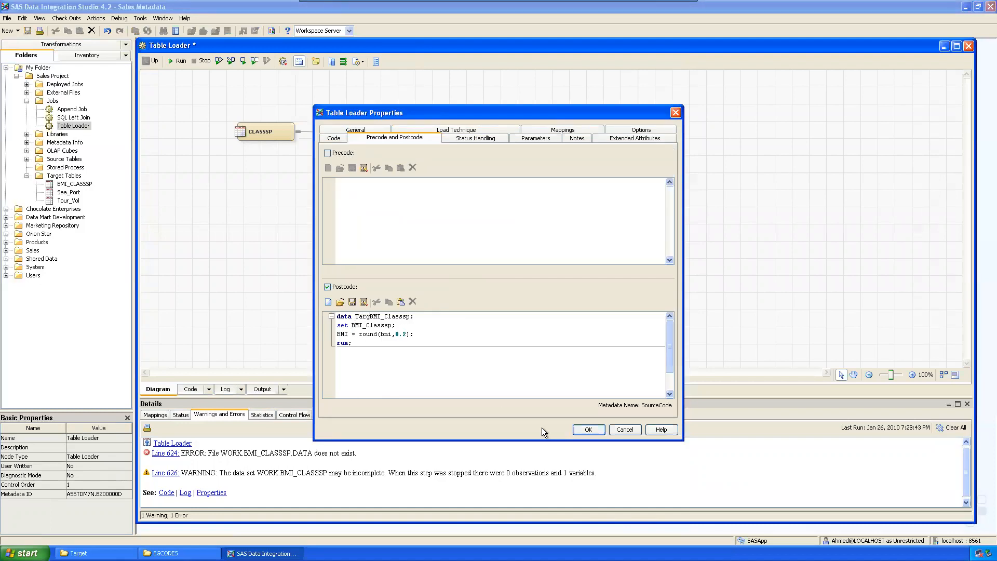
click(352, 324)
text(Target.)
click(595, 429)
Step: Rerun the Table Loader job with its run status shown, and save the job
click(447, 282)
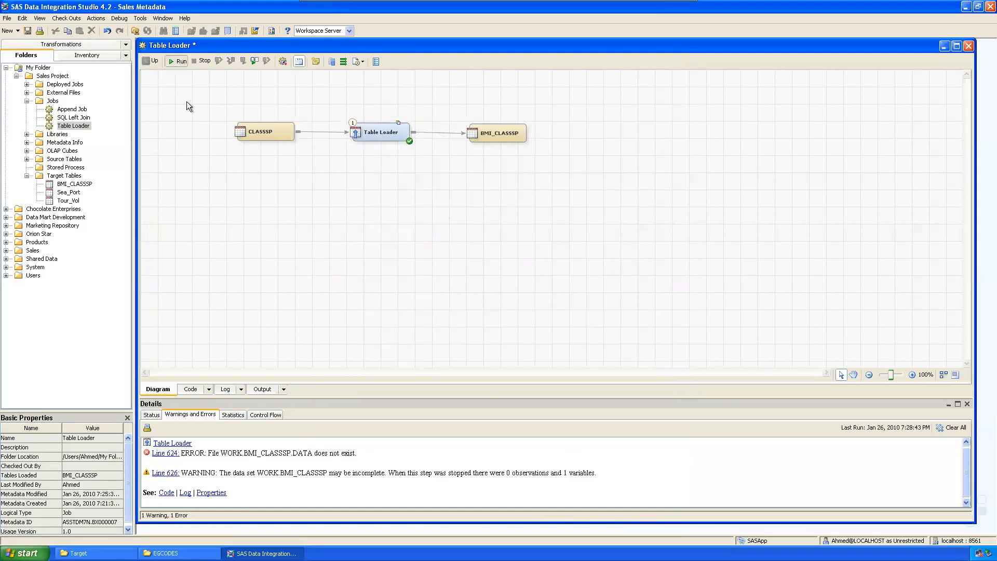
click(280, 459)
click(387, 245)
click(151, 415)
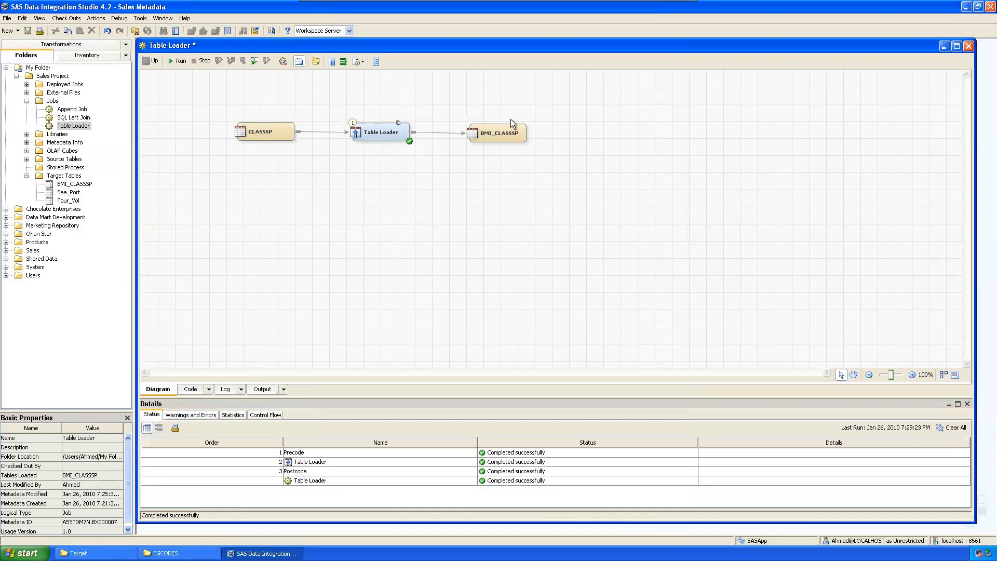
click(28, 31)
Step: Open the data of the BMI_CLASSSP target table, examine the BMI column, and close the data view
right_click(486, 129)
click(516, 158)
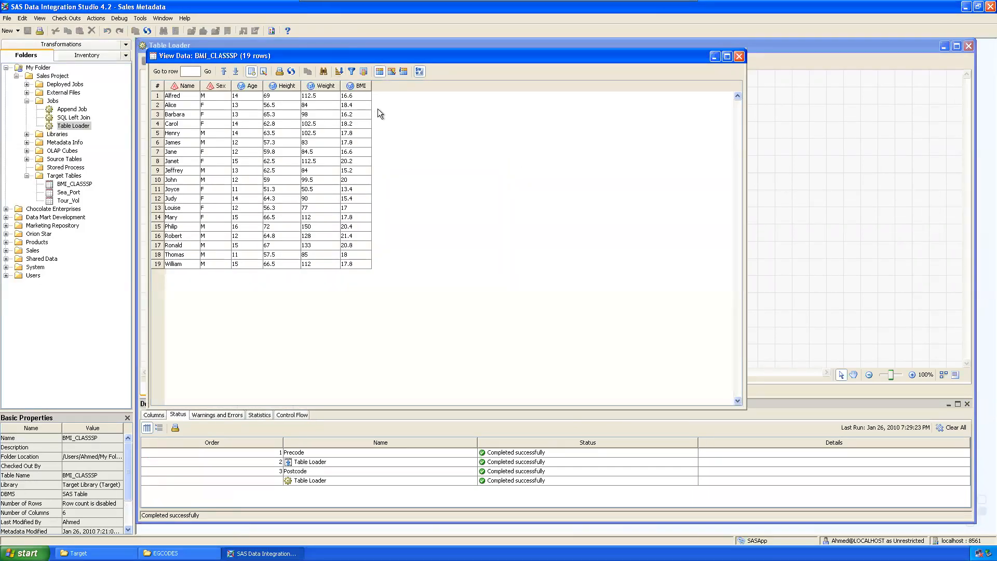
drag(363, 104, 363, 272)
click(536, 230)
click(739, 57)
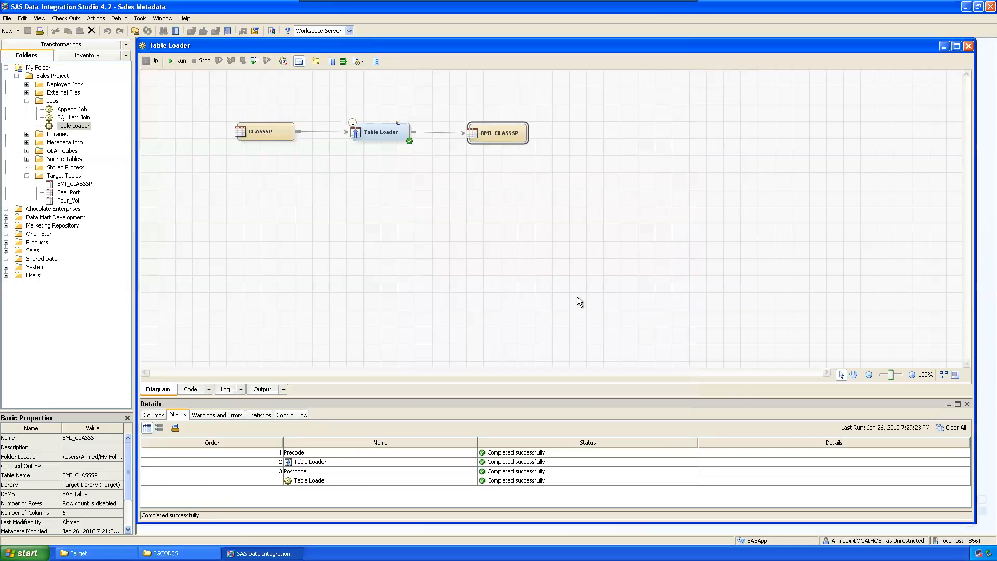
click(509, 203)
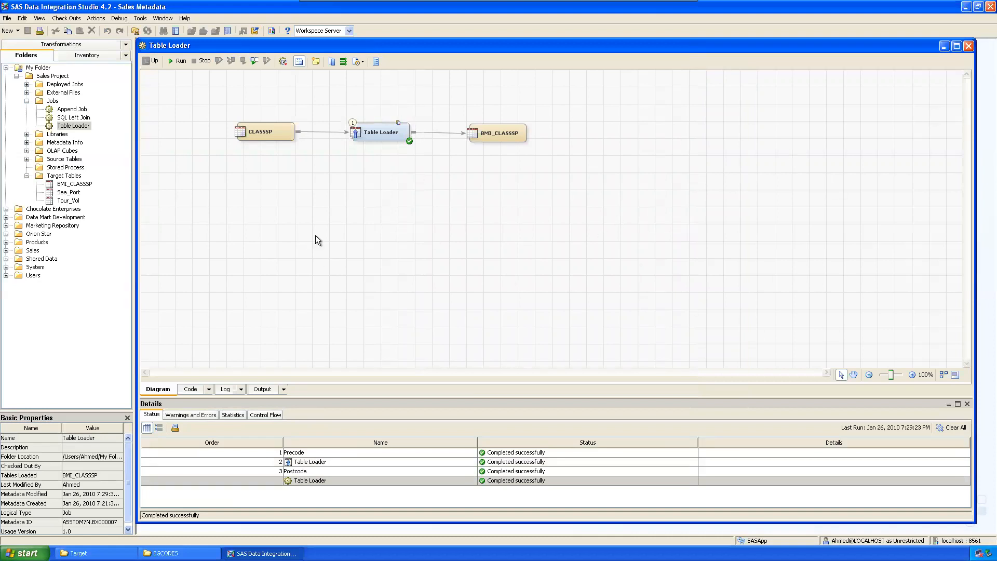
Step: Close the Table Loader job and the browser window with the BMI formula search
click(970, 46)
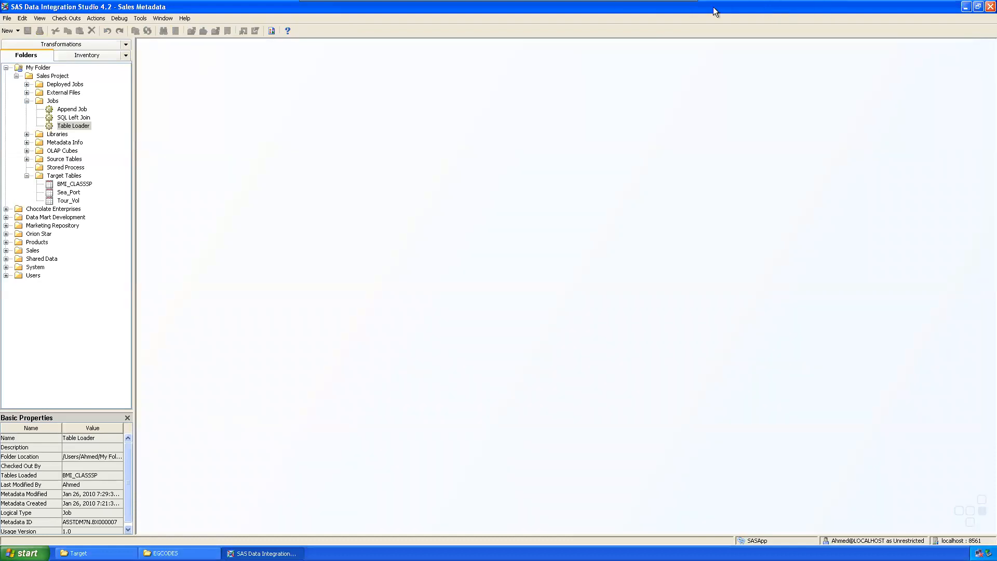
click(669, 7)
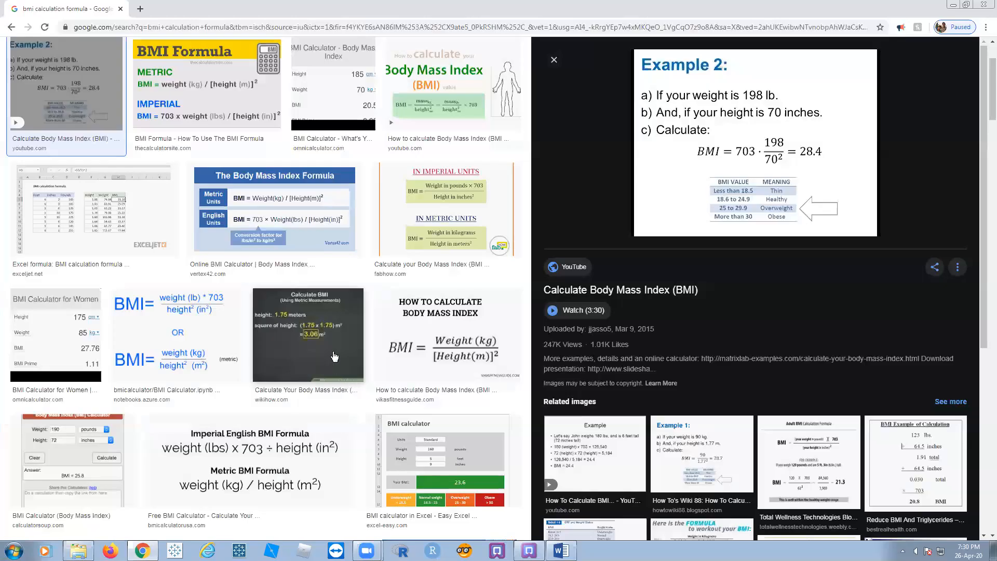
click(983, 4)
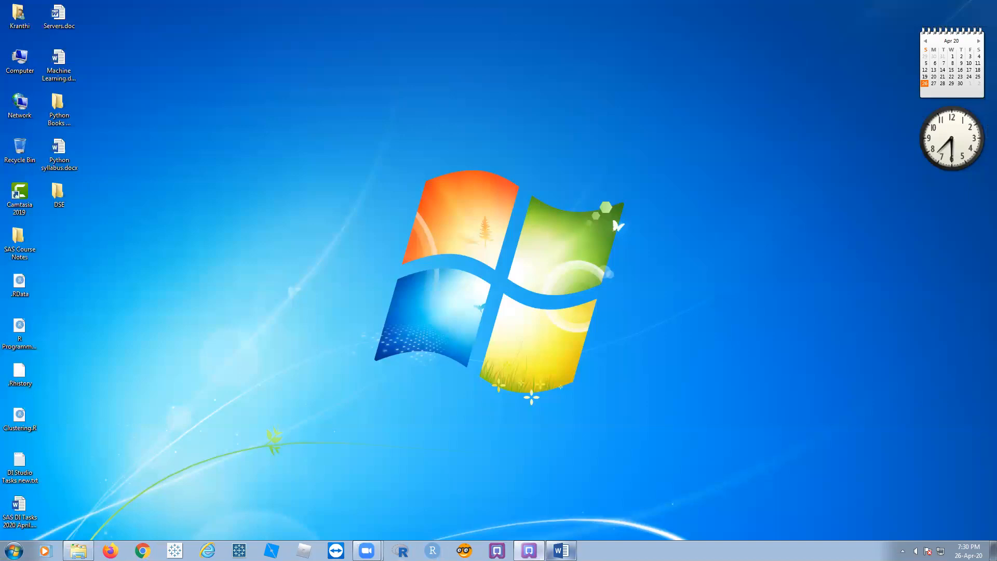
Step: Switch to SAS DI Tasks 2020 April.docx in Word and renumber the Creating Reports heading as Task 4
click(561, 551)
scroll(424, 341, down, 5)
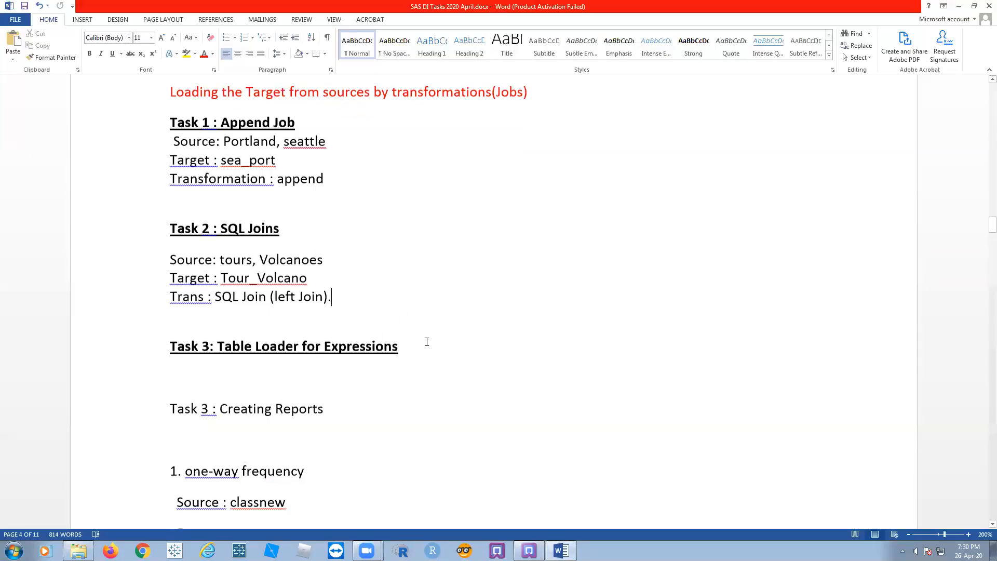
click(327, 182)
drag(327, 182, 204, 182)
click(250, 217)
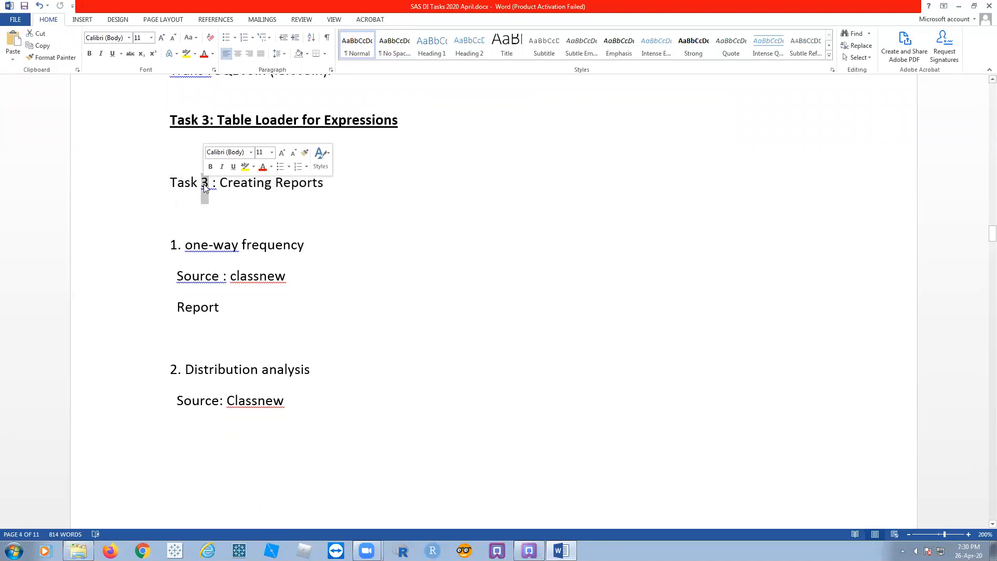
text(4)
Step: Make the "Task 4 : Creating Reports" heading bold and underlined
click(345, 183)
drag(345, 184, 161, 182)
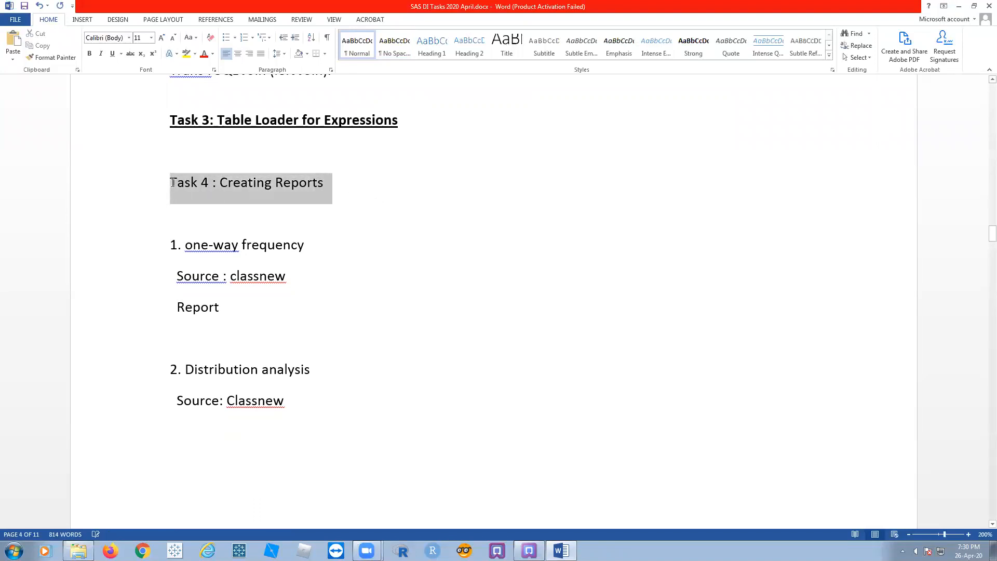
click(89, 53)
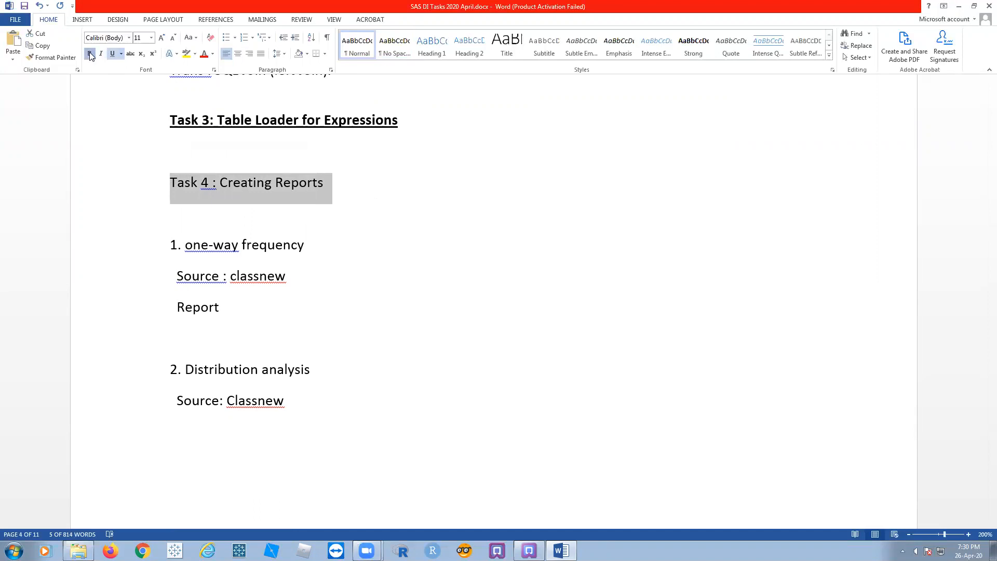
click(455, 231)
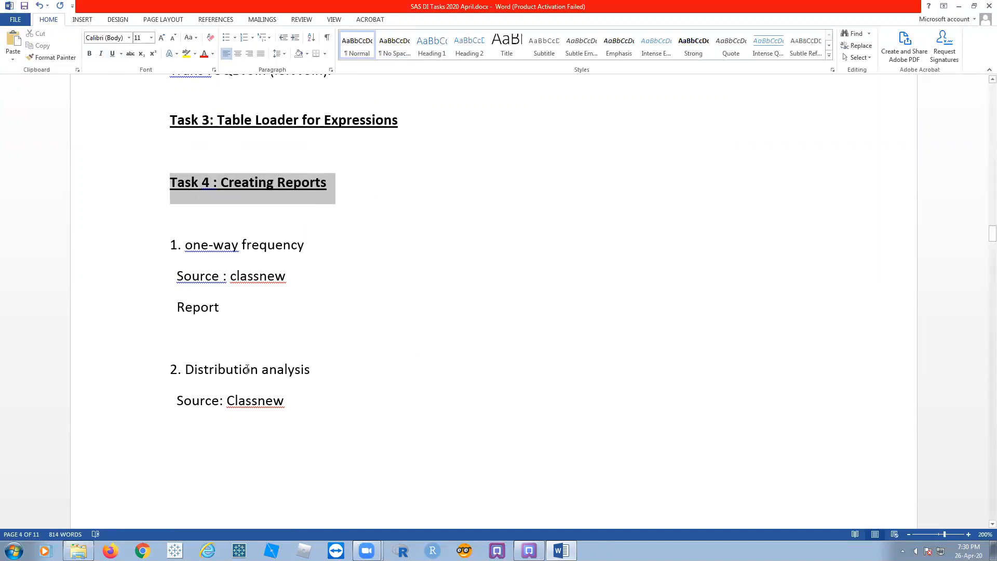
Step: Apply the No Spacing style to the Source and Report lines under one-way frequency
drag(156, 307, 158, 278)
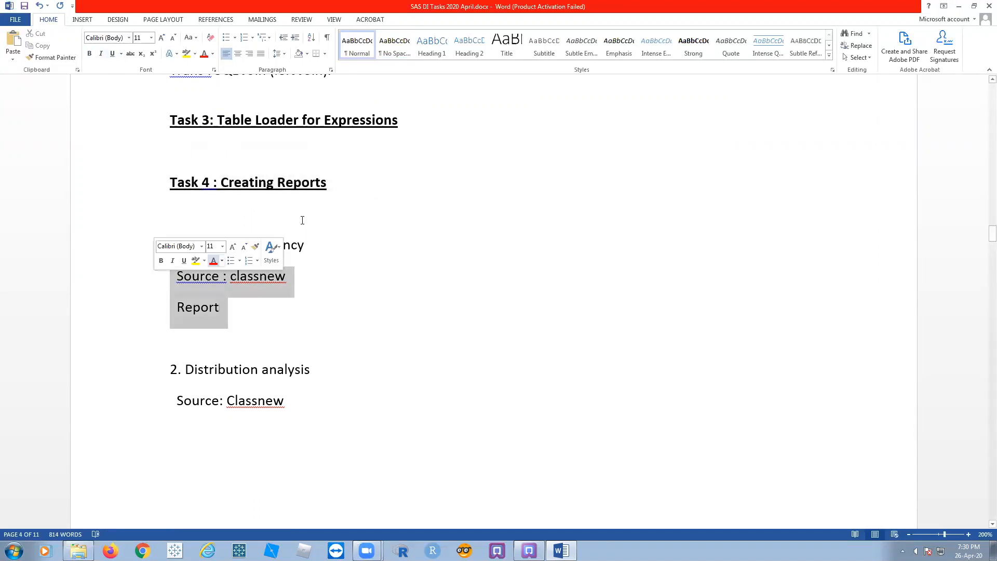
click(395, 44)
click(441, 271)
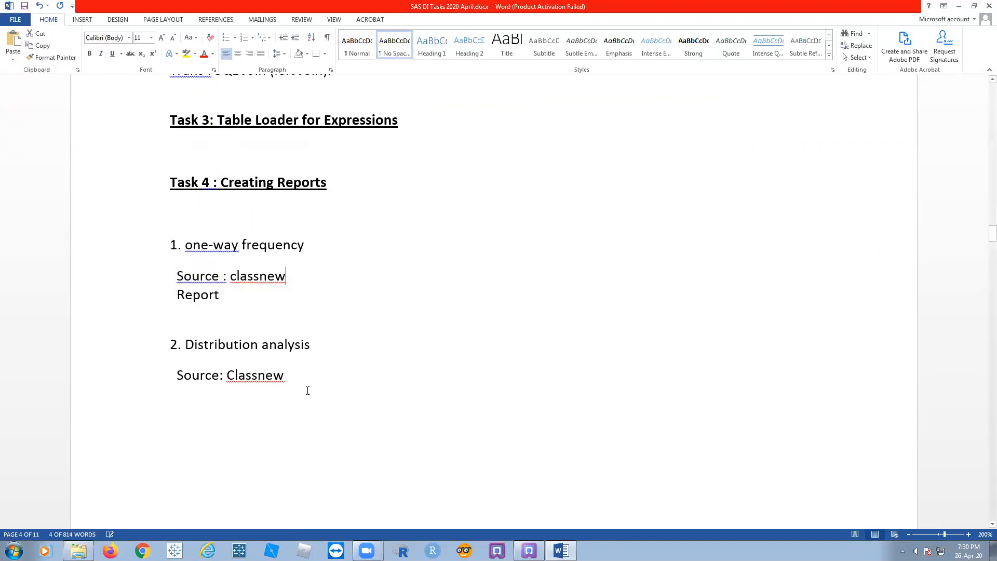
Step: Capitalize the first letter of the one-way frequency item so it reads "One-way frequency"
scroll(438, 251, down, 5)
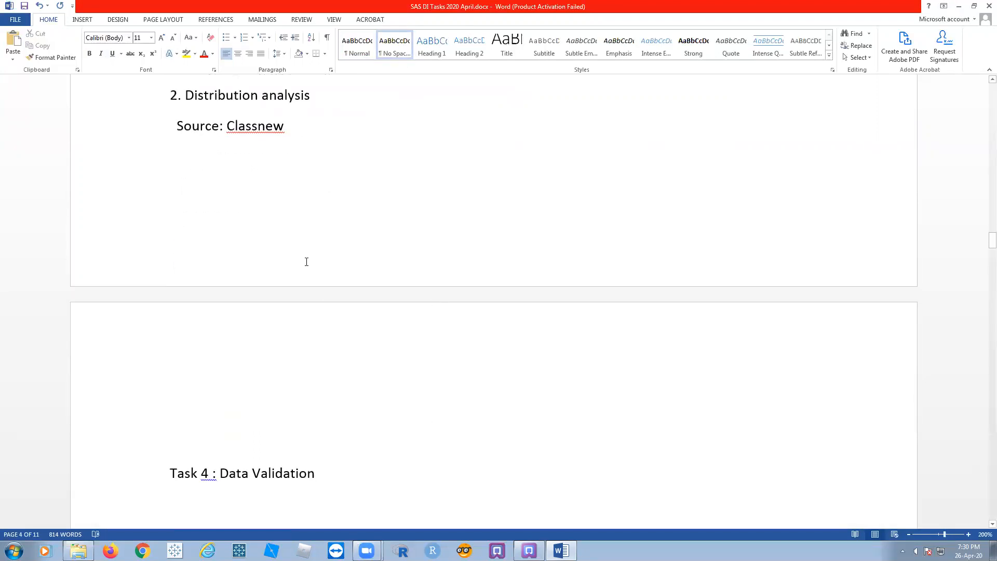
scroll(311, 260, up, 1)
scroll(310, 260, up, 6)
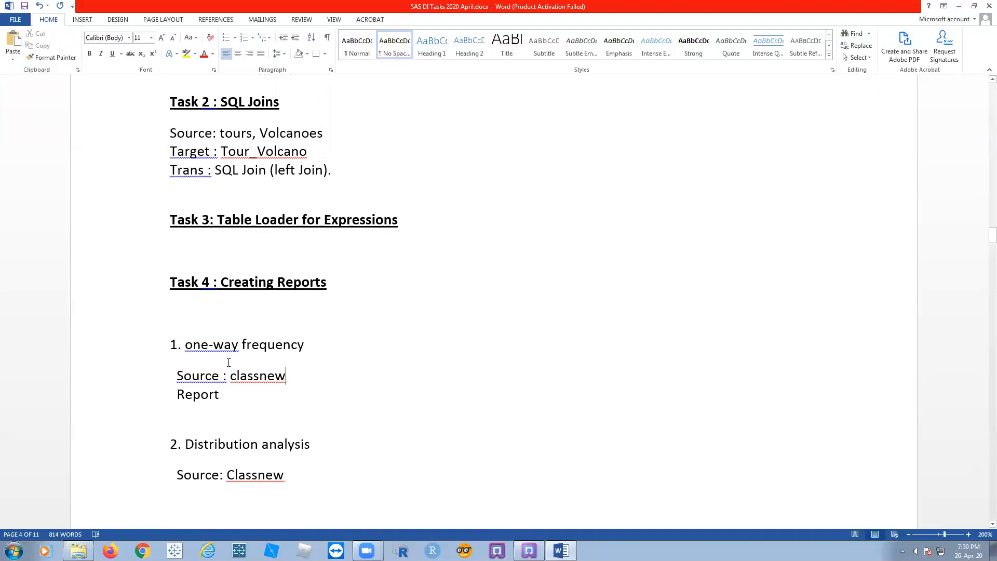
drag(193, 347, 185, 344)
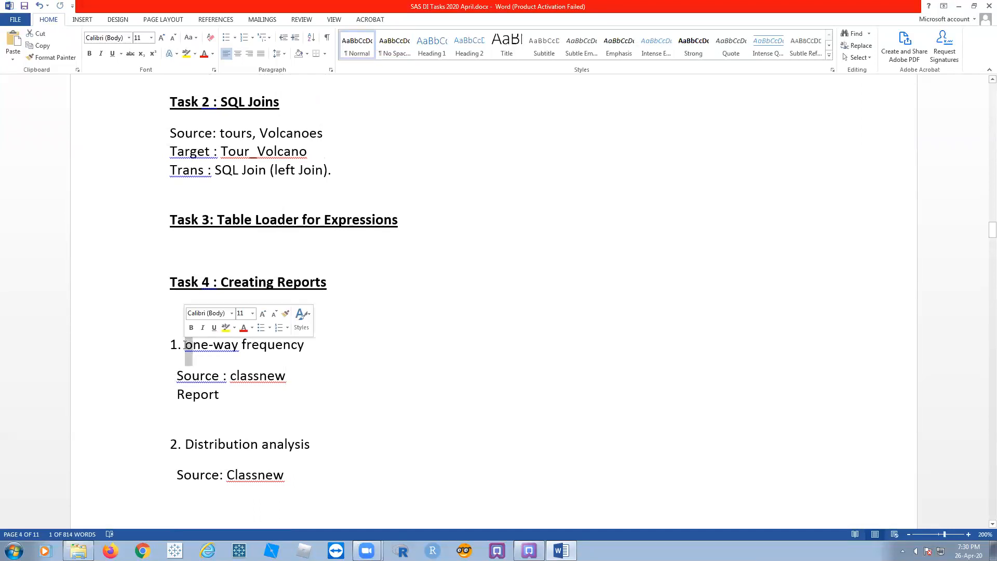
text(O)
click(455, 370)
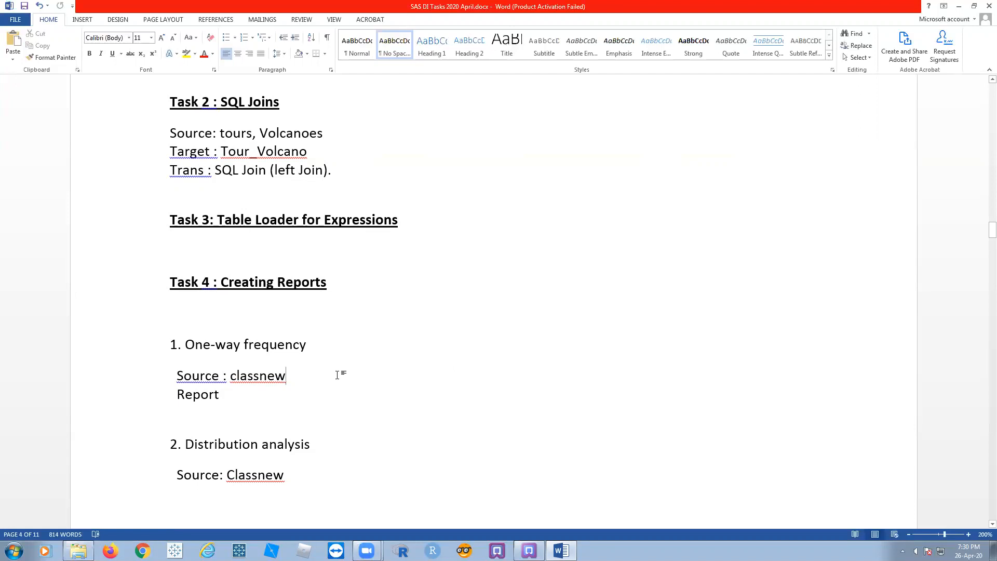
click(308, 345)
triple_click(187, 342)
click(594, 319)
Step: Switch to SAS Data Integration Studio, look through the Analysis transformations, and return to the project folder tree
key(alt+Tab)
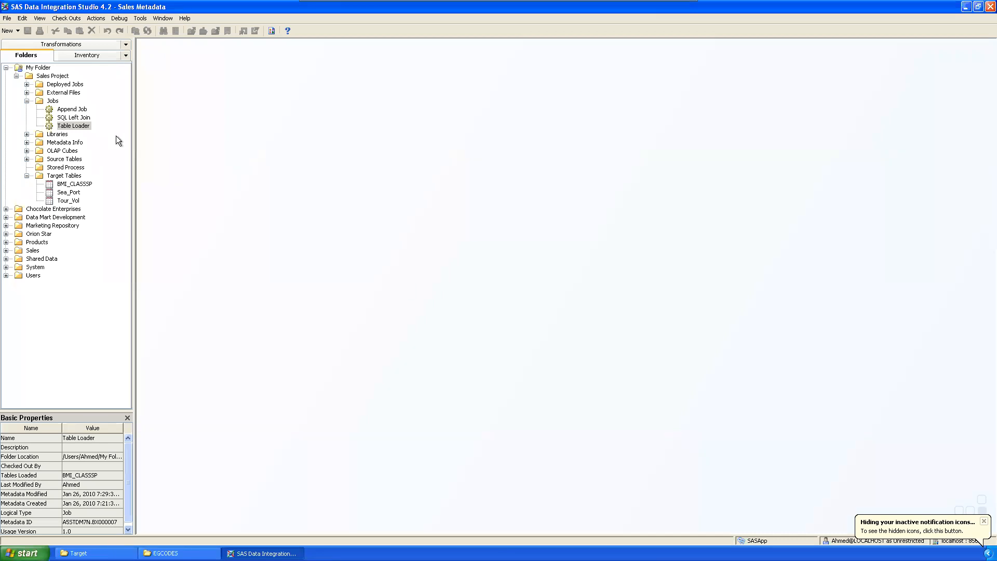
click(78, 46)
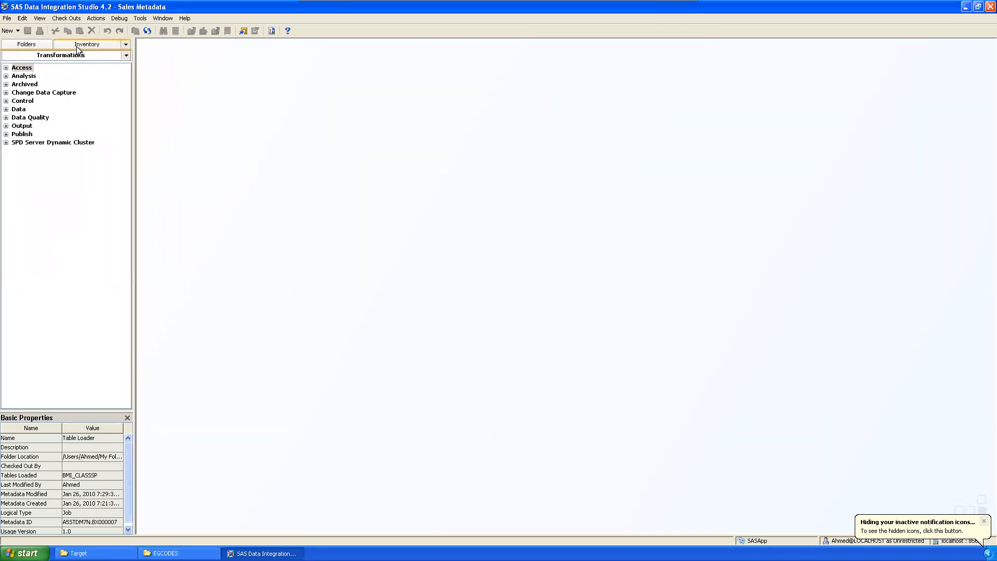
click(6, 76)
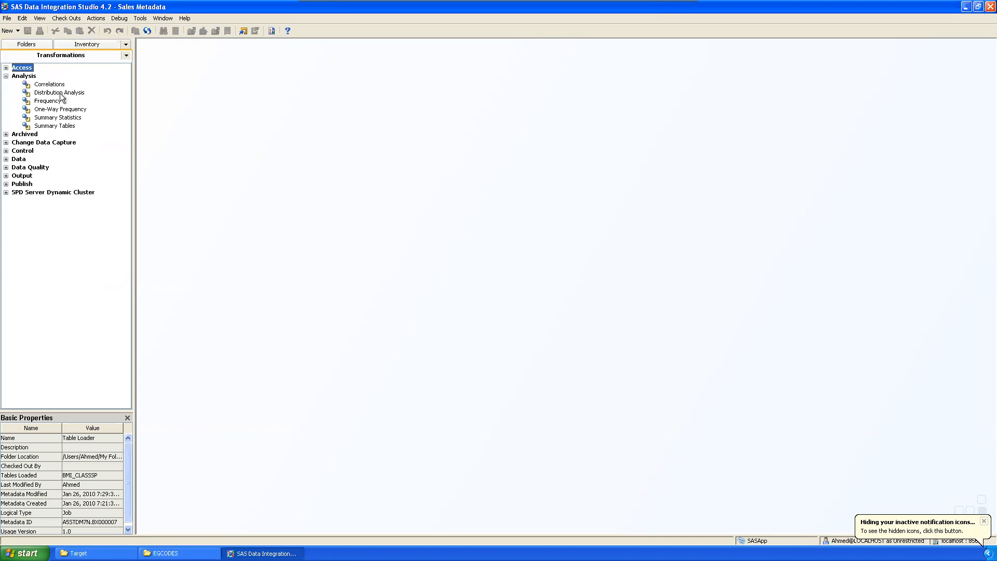
click(39, 45)
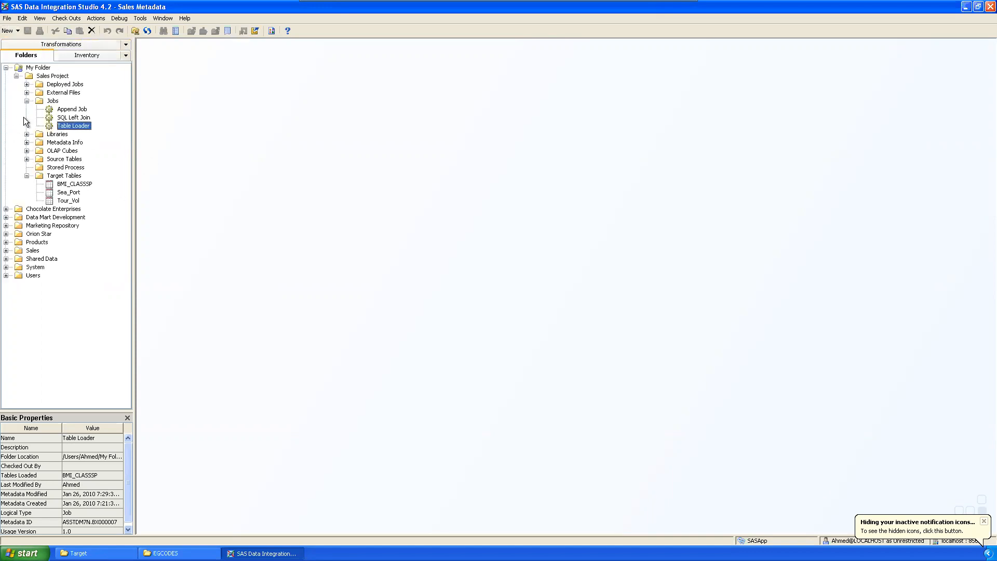
right_click(48, 102)
mouse_move(86, 137)
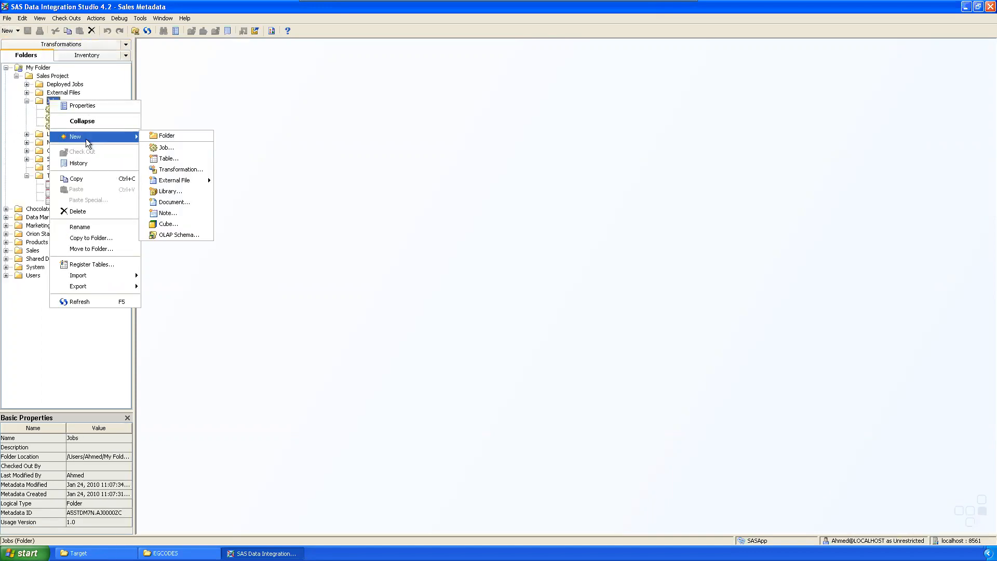
click(183, 148)
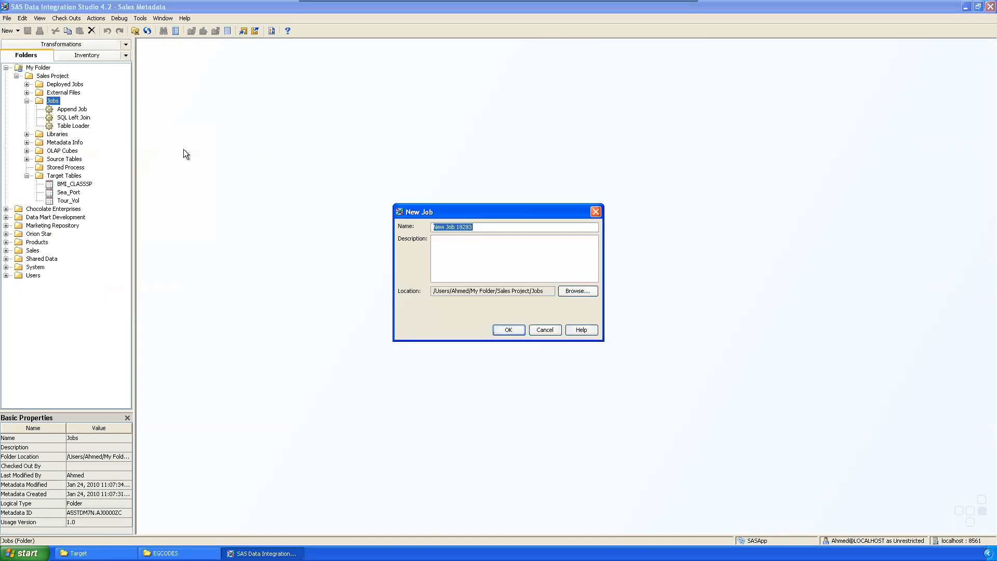
text(Frequency)
key(Return)
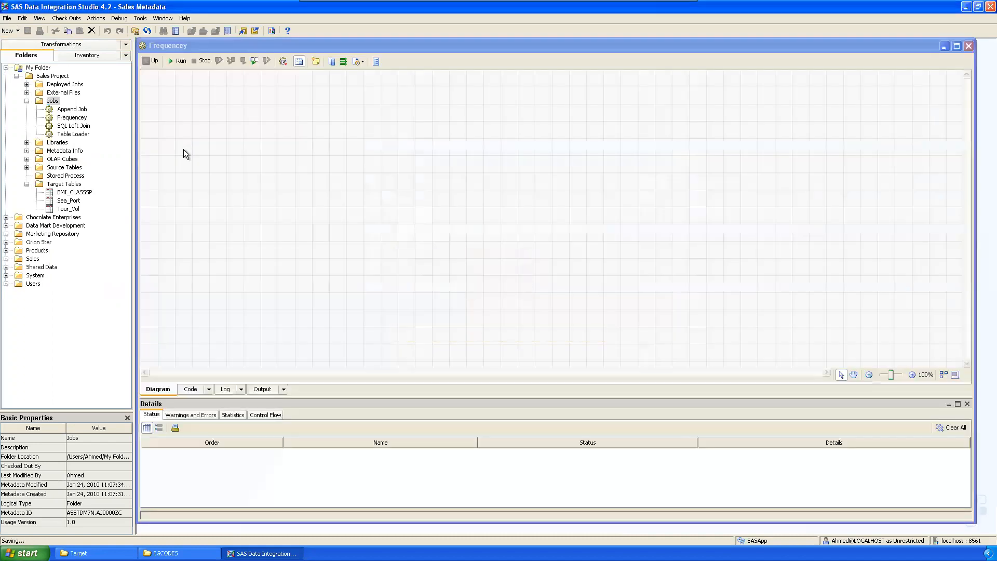
click(956, 46)
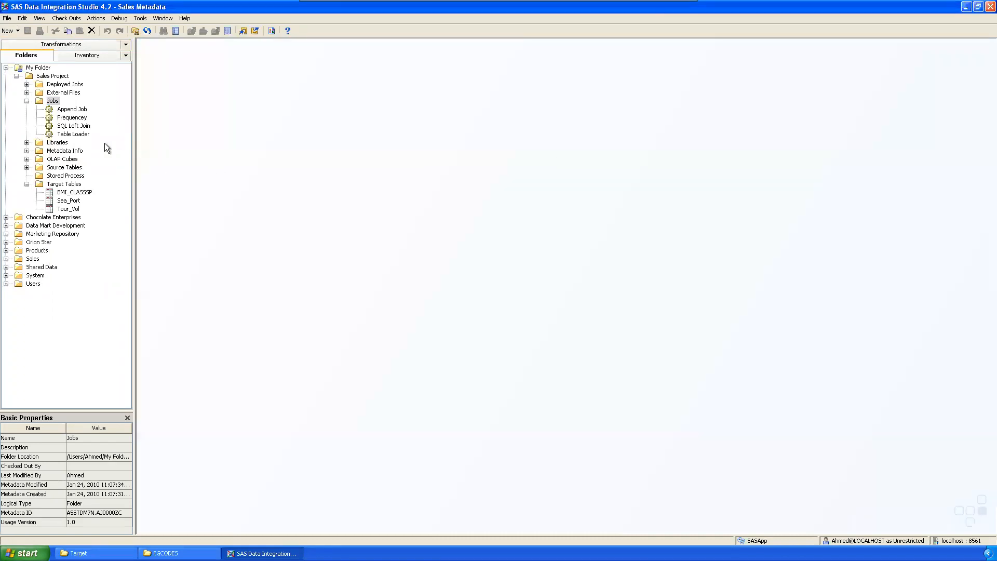
click(81, 118)
key(Delete)
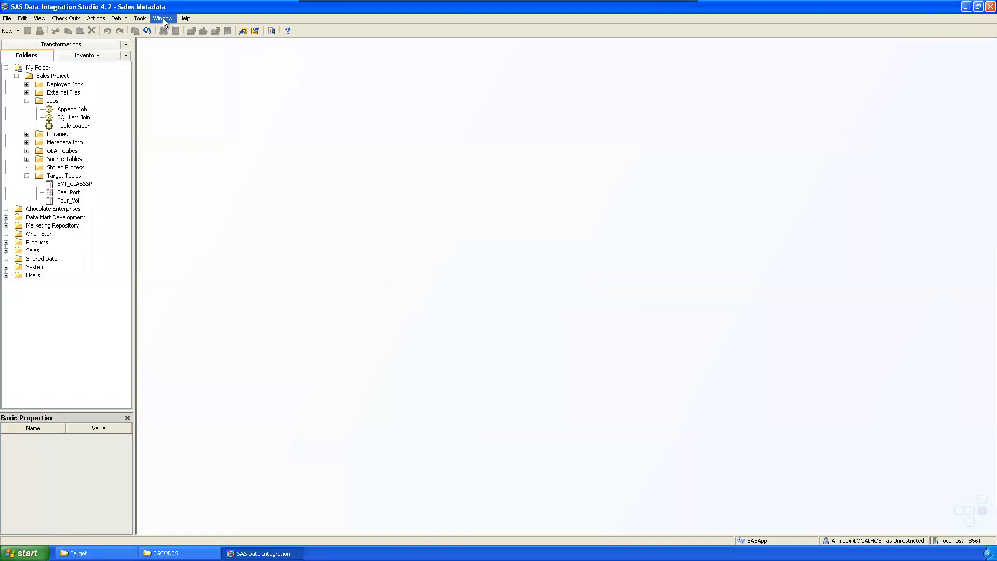
Step: Set the job editor's default layout to Top To Bottom in the program options
click(141, 18)
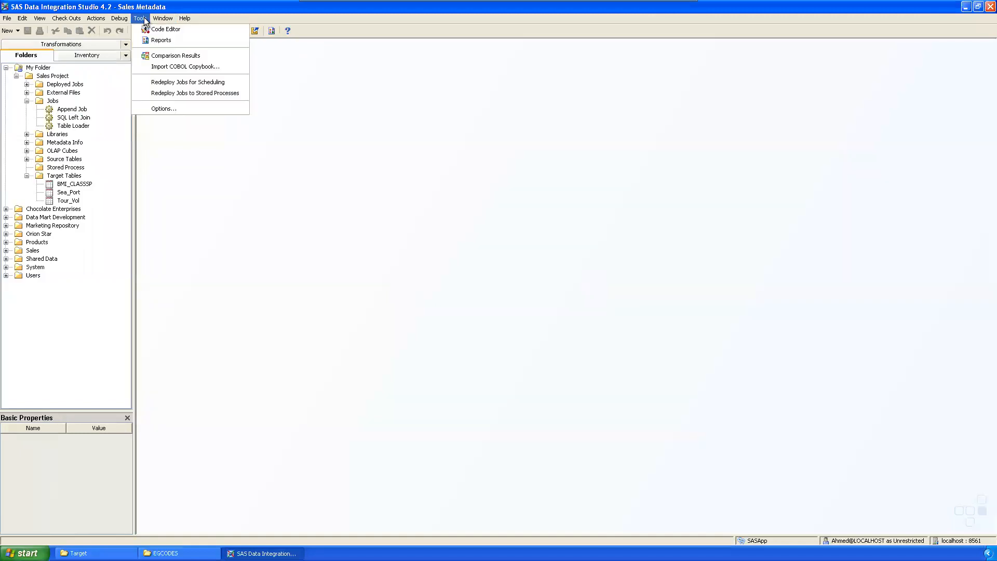
click(164, 108)
drag(444, 88, 338, 90)
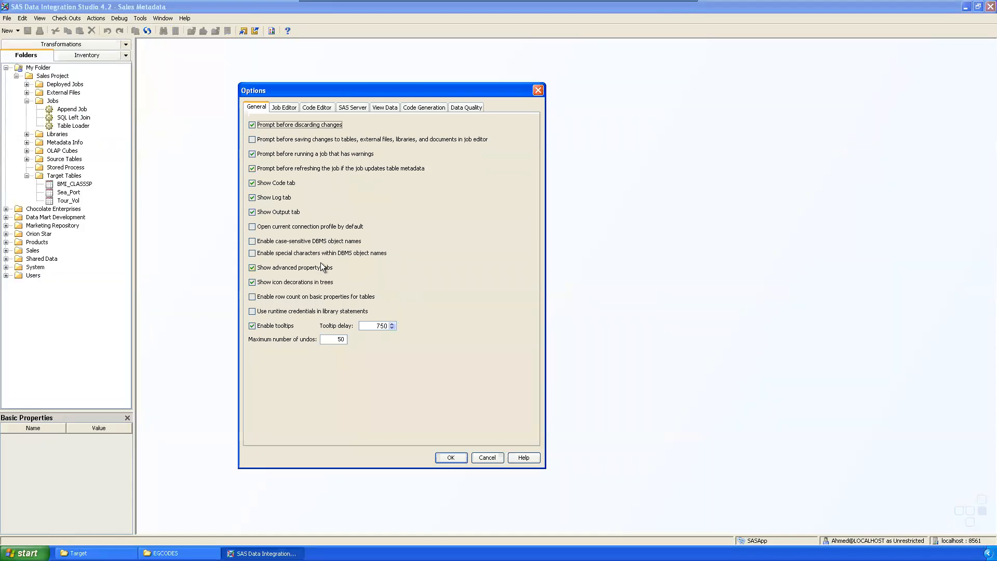
click(294, 109)
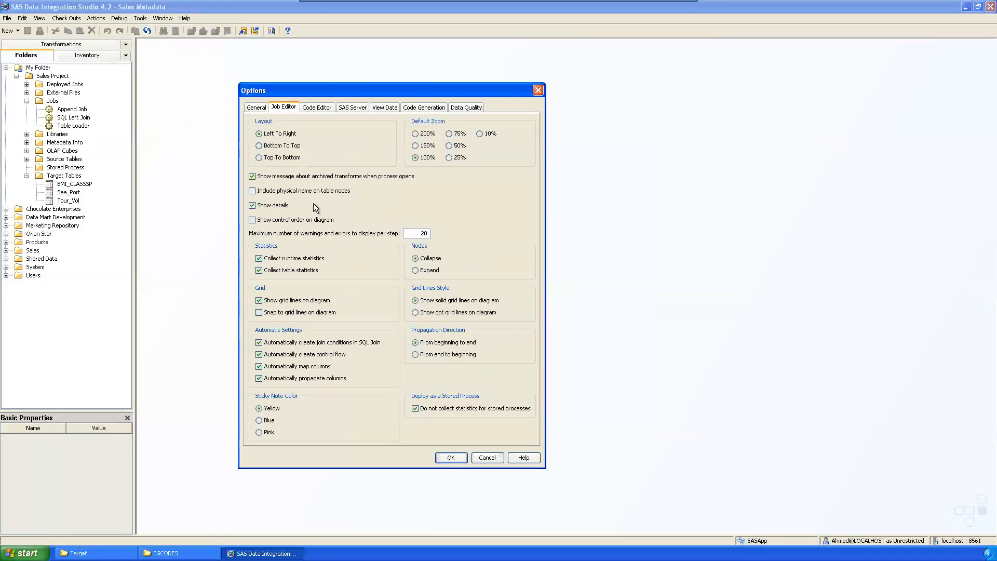
click(259, 158)
click(463, 458)
click(55, 101)
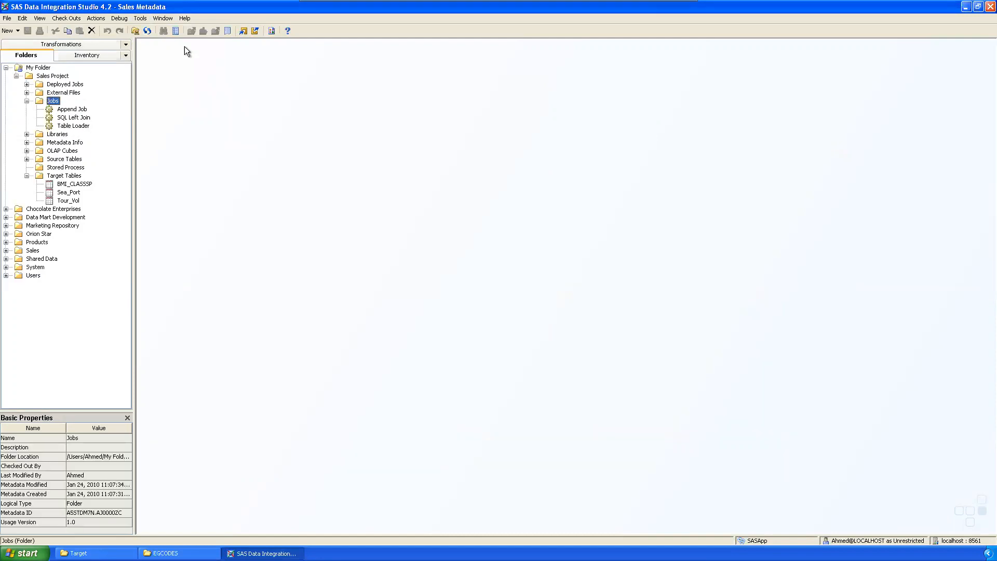
click(141, 19)
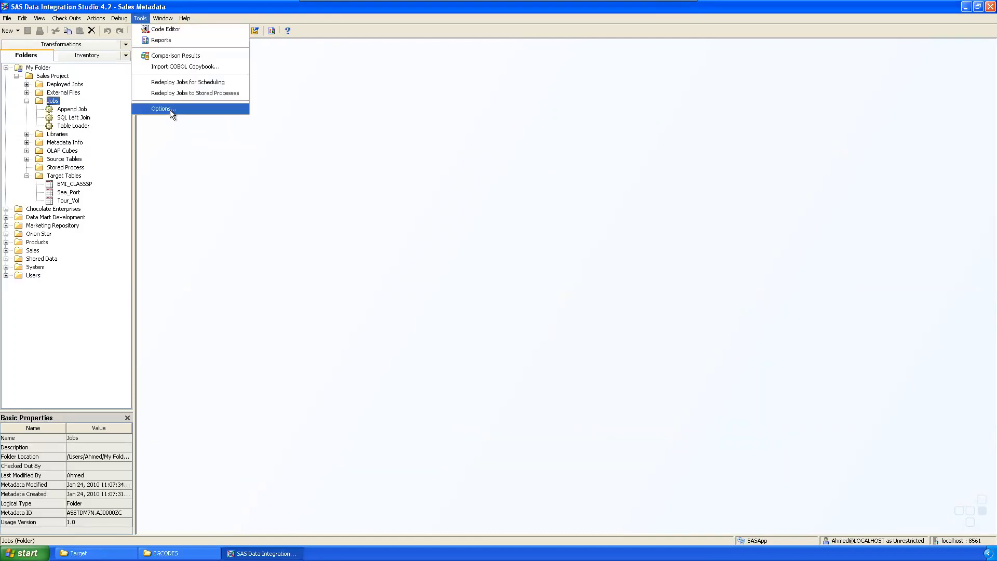
click(350, 207)
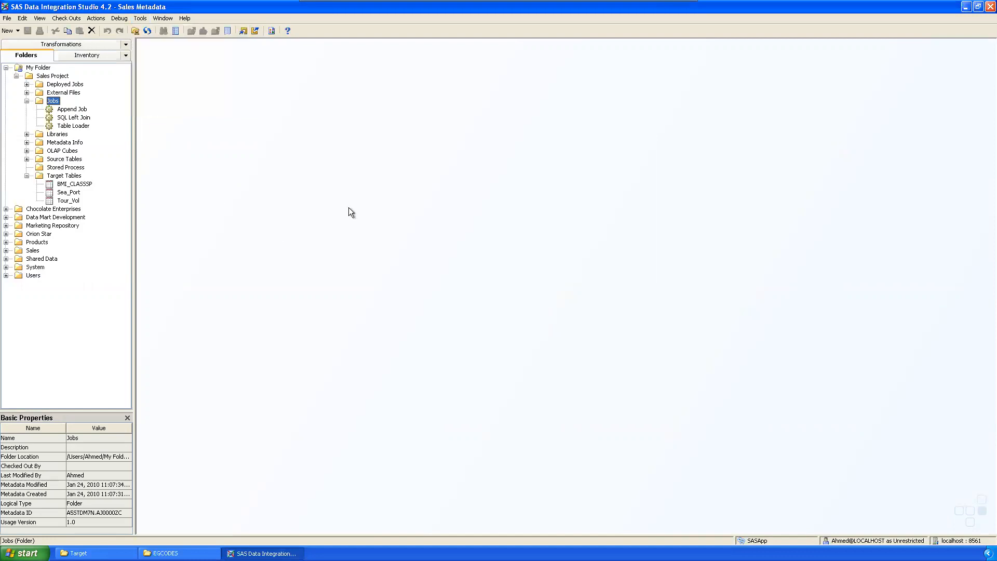
Step: Create a job named Frequency in the Jobs folder, and add the BMI_CLASSSP target table to its diagram
right_click(57, 101)
mouse_move(92, 137)
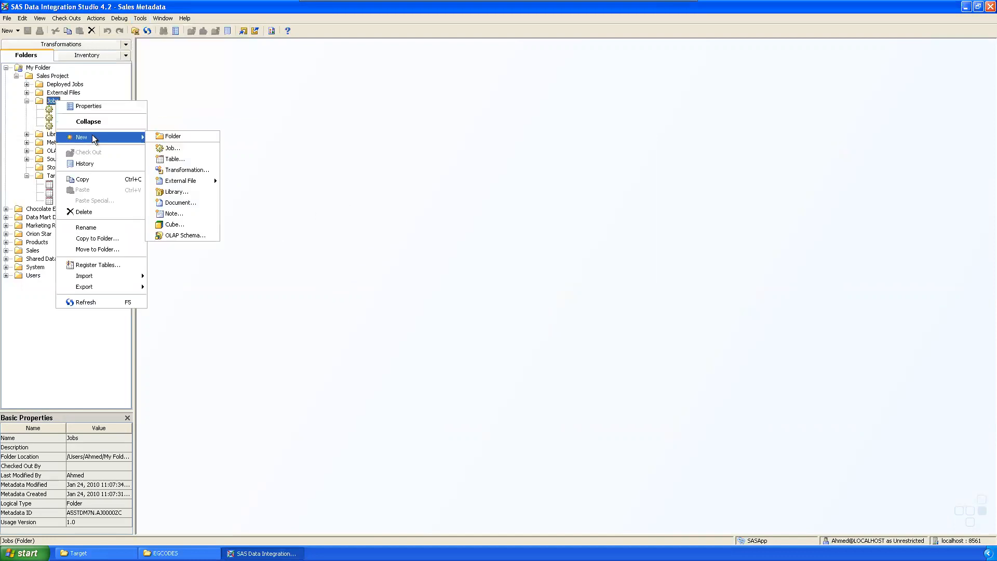
click(172, 145)
text(Frequency)
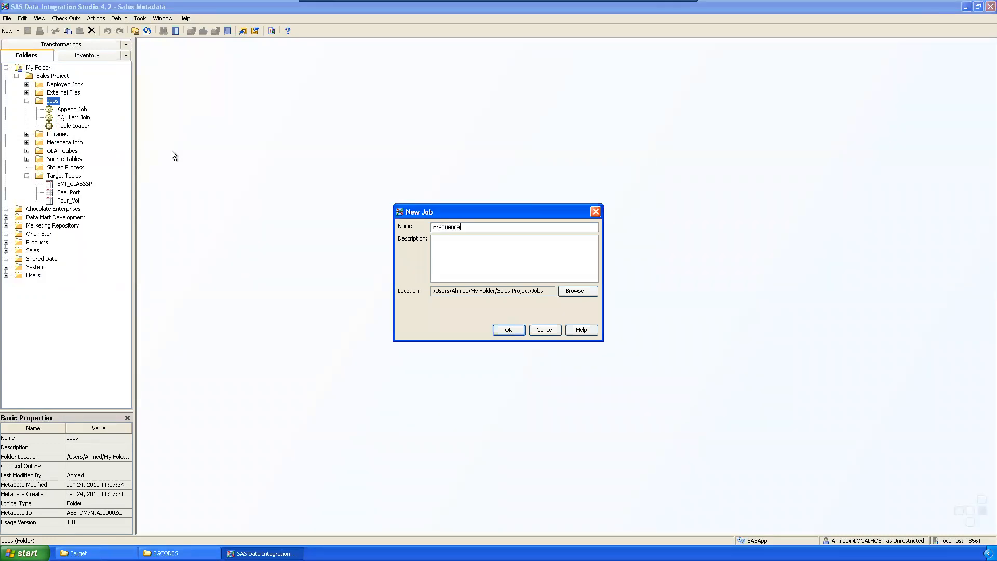
key(Return)
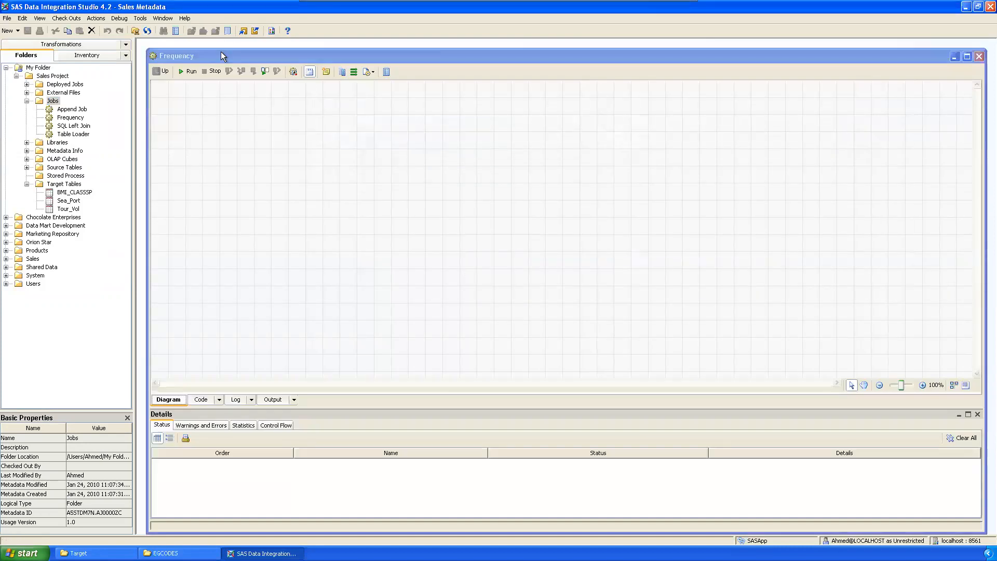
double_click(222, 55)
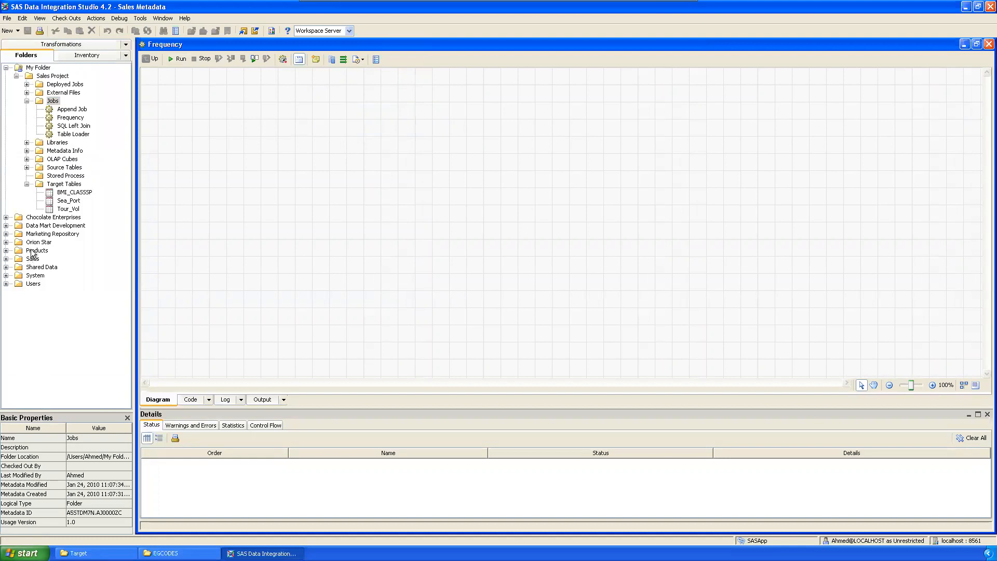
click(80, 196)
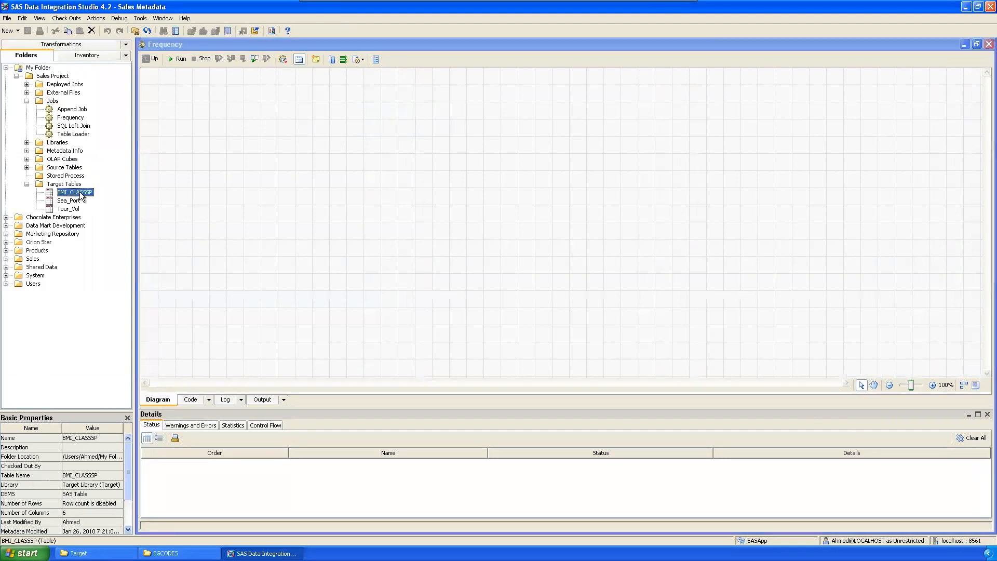
drag(80, 189, 226, 108)
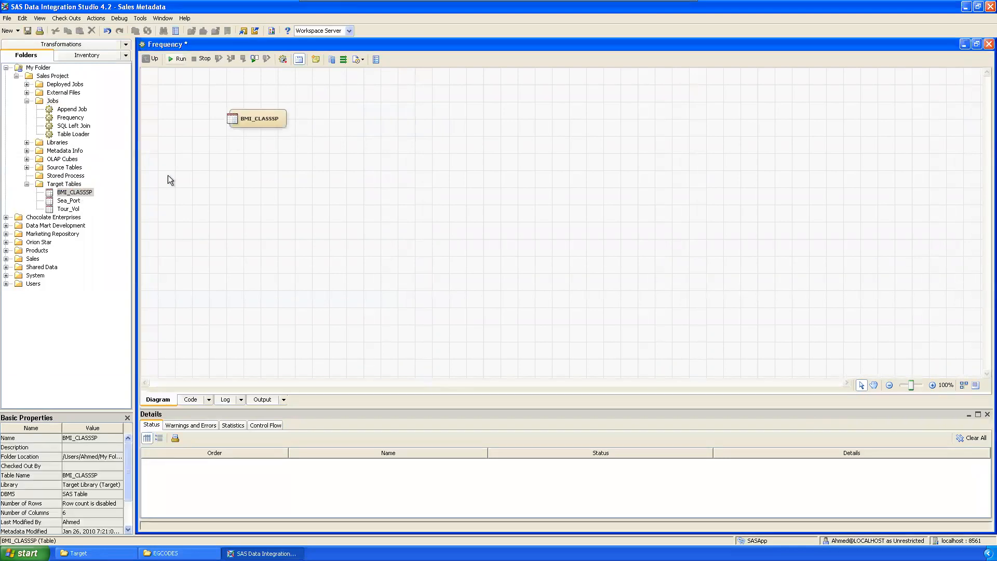
Step: View the BMI_CLASSSP table's data, examine the Sex and Age columns, and close the data view
right_click(245, 117)
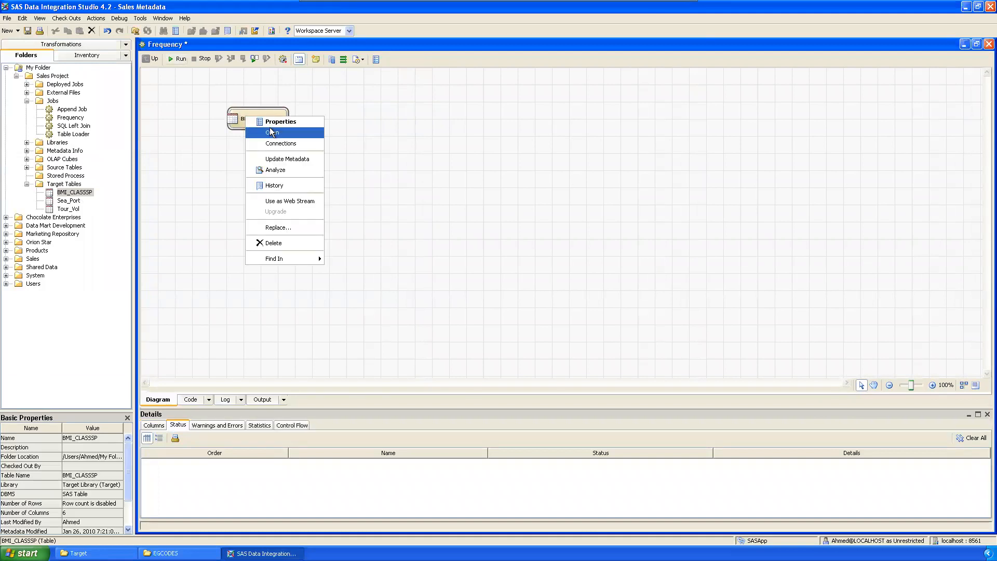
click(271, 129)
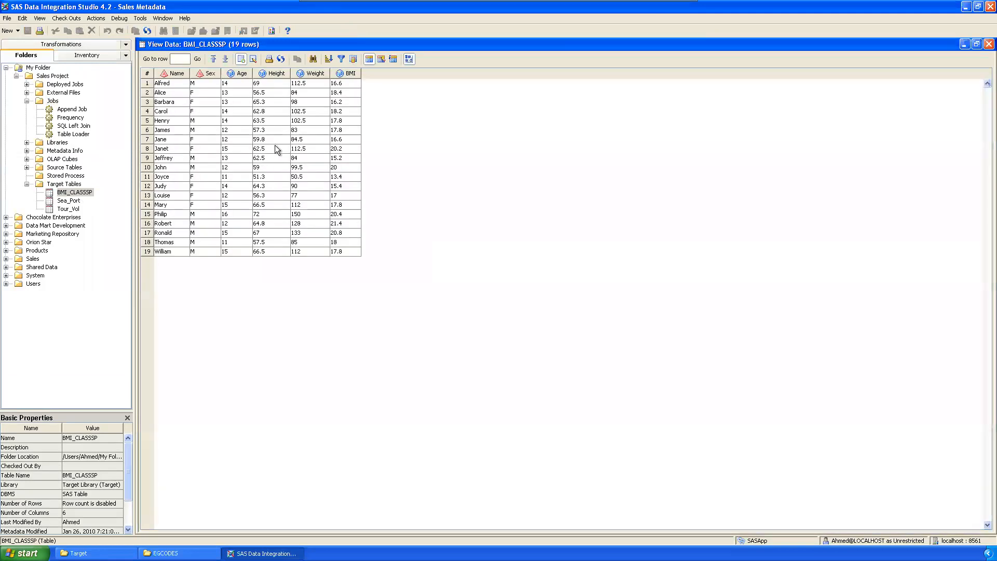
drag(207, 104, 211, 259)
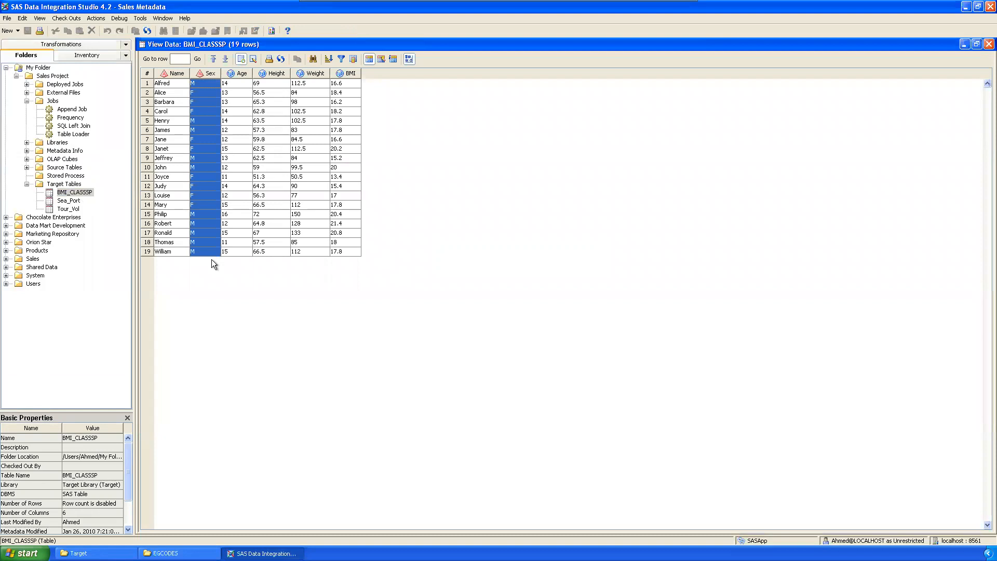
click(288, 295)
click(201, 83)
click(239, 84)
click(197, 91)
click(234, 110)
click(214, 82)
drag(225, 85, 229, 247)
click(494, 218)
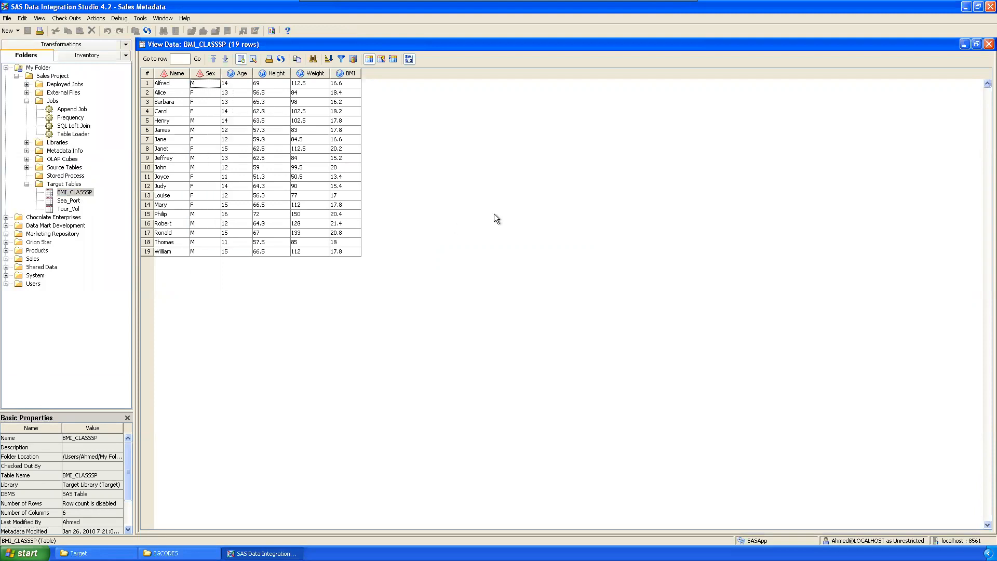
click(988, 44)
Step: Add the Frequency analysis transformation below BMI_CLASSSP and connect the table to it as input
click(263, 112)
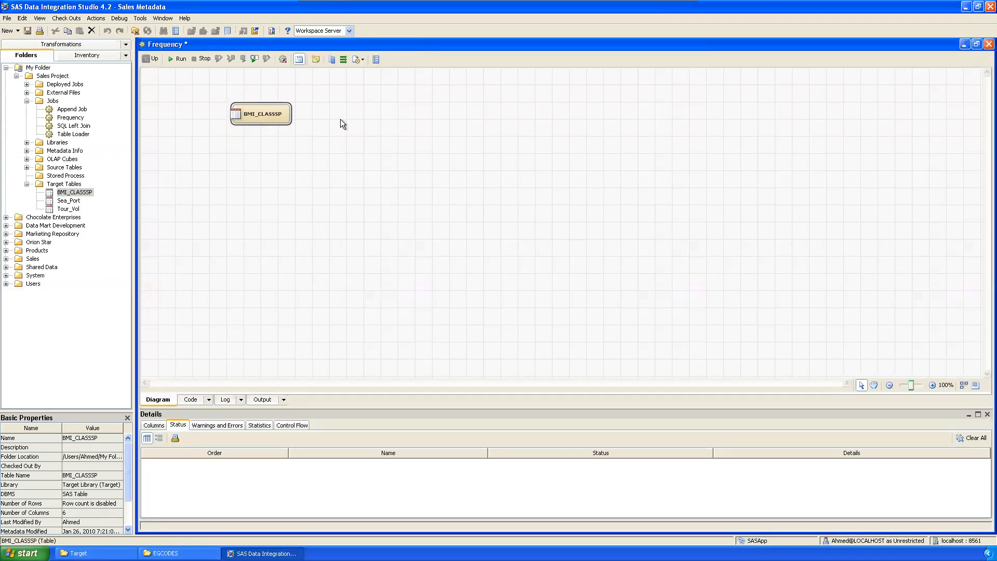
click(341, 120)
click(61, 44)
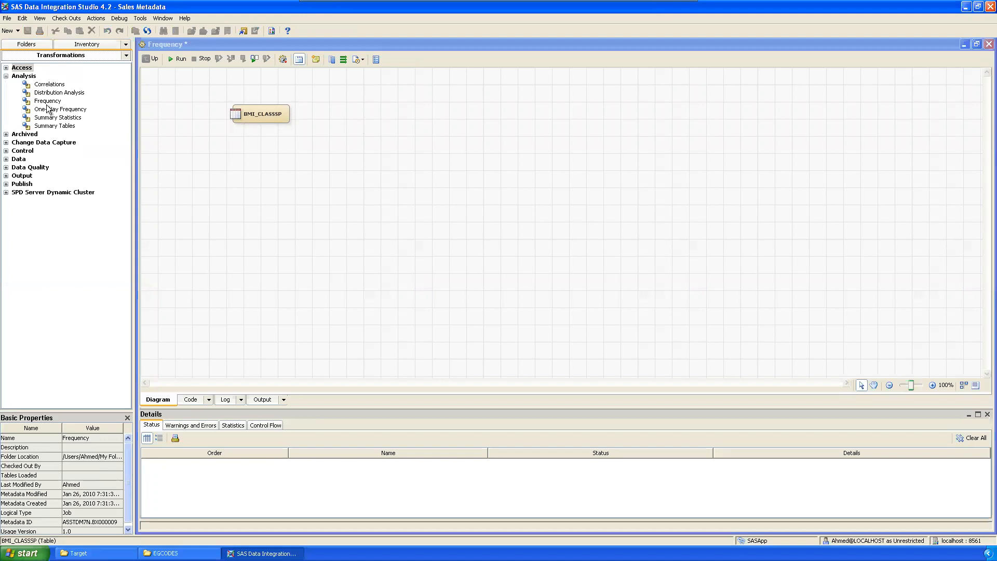
click(59, 111)
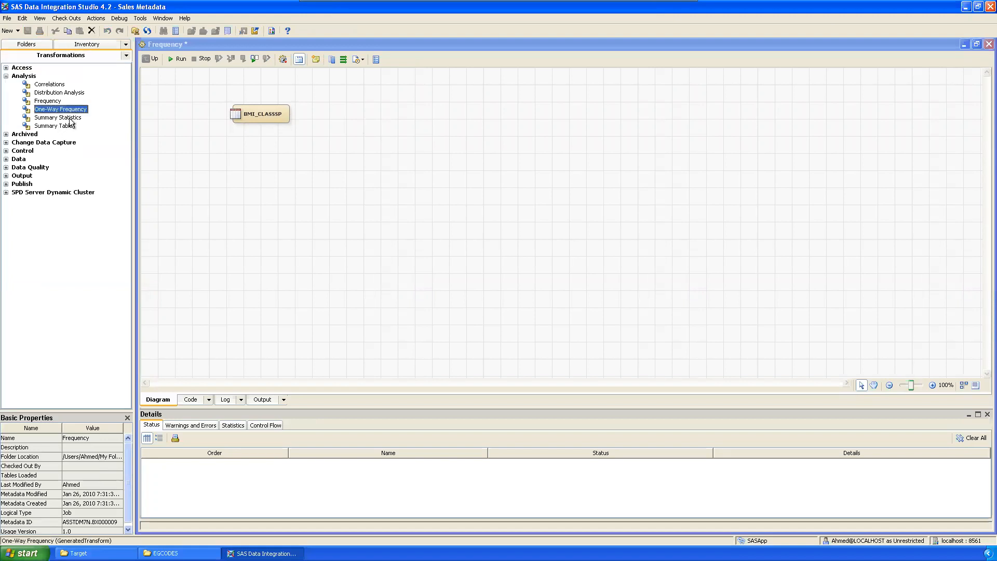
drag(48, 101, 207, 157)
drag(267, 135, 264, 153)
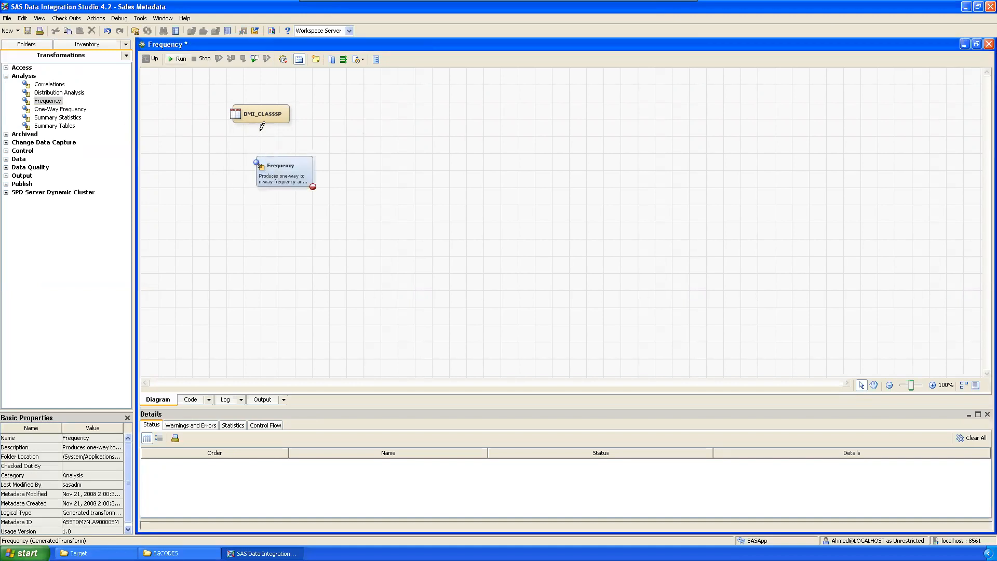
drag(281, 173, 256, 163)
mouse_move(261, 126)
mouse_down()
mouse_move(264, 180)
mouse_move(260, 169)
mouse_up()
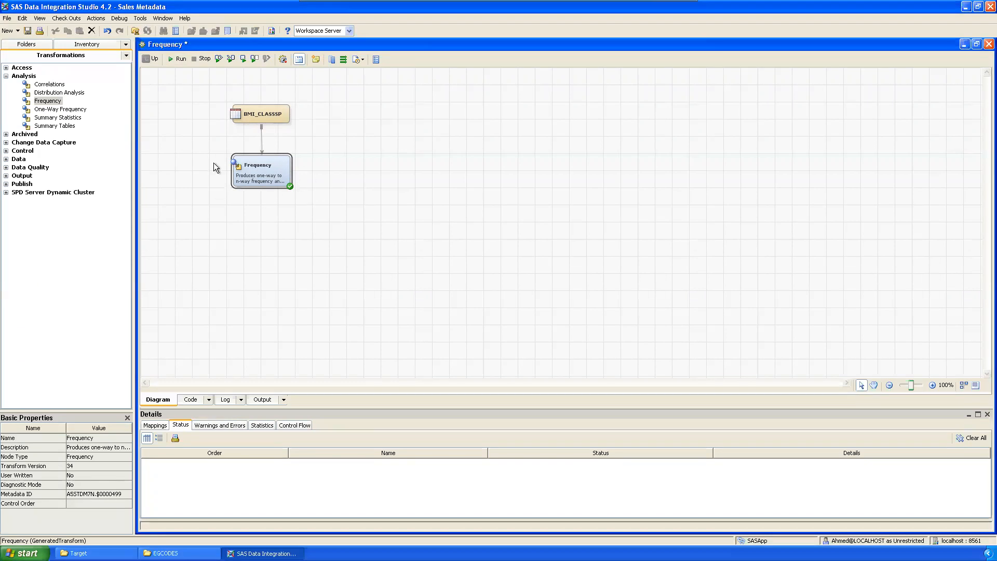
Step: Switch to Windows Explorer, create a folder named Reports on the S: drive, and select its path in the opened folder
click(78, 553)
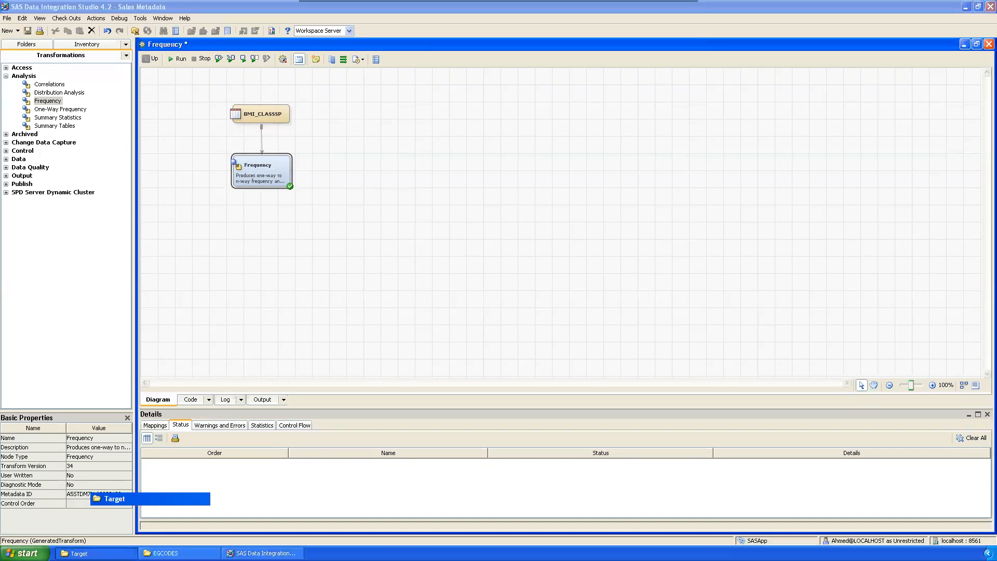
right_click(533, 282)
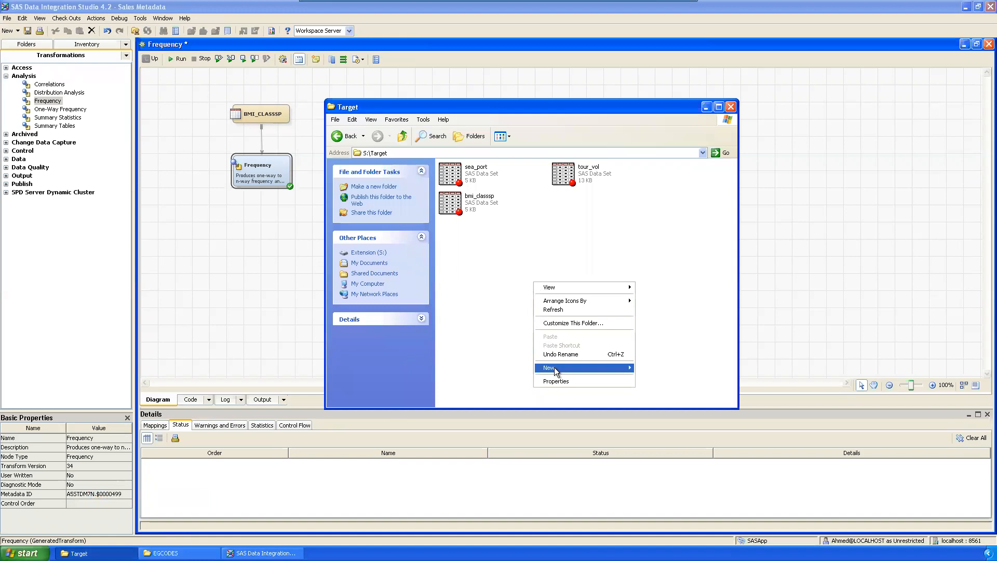
click(403, 138)
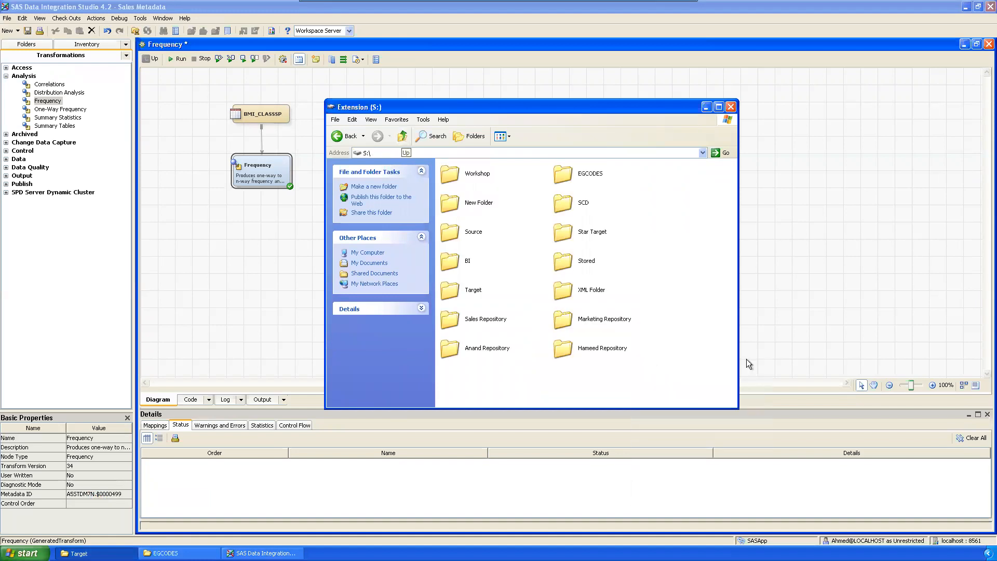
right_click(659, 237)
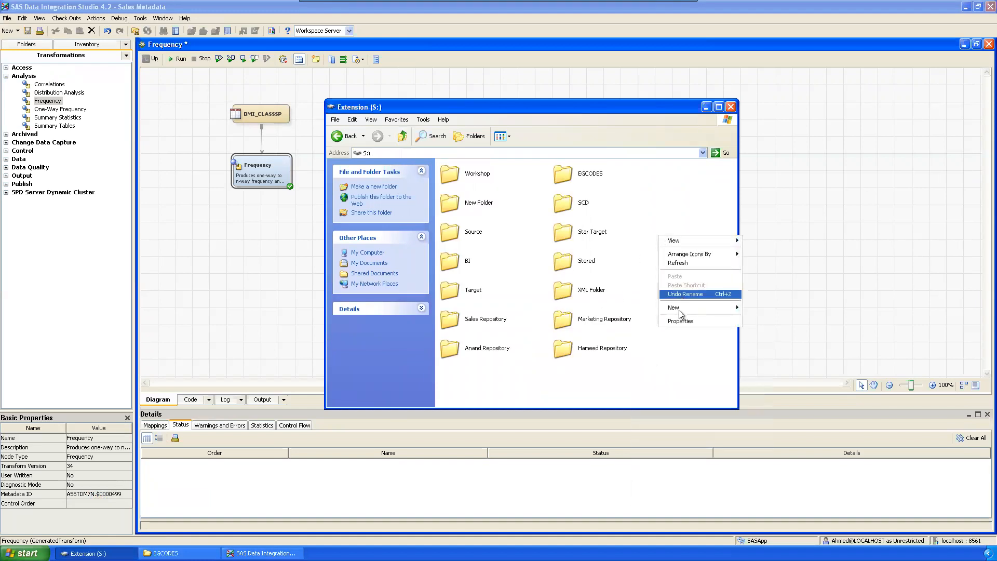
mouse_move(681, 307)
click(769, 311)
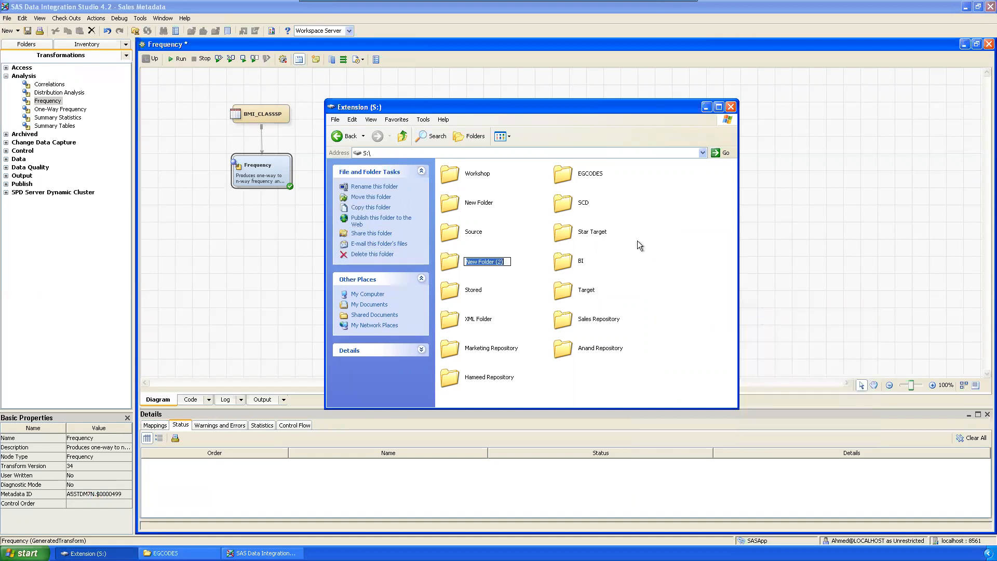
text(Reports)
key(Return)
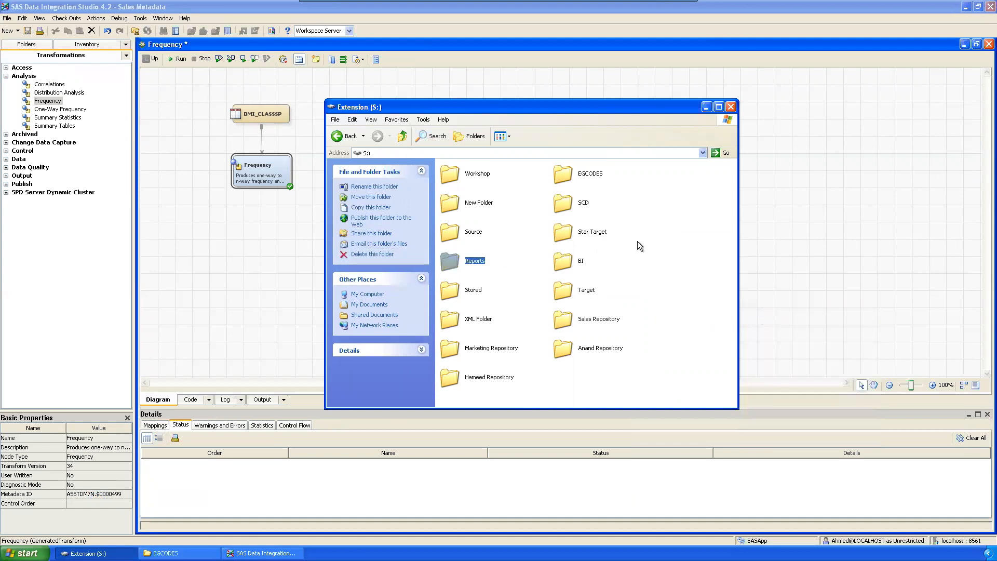
double_click(456, 263)
click(423, 154)
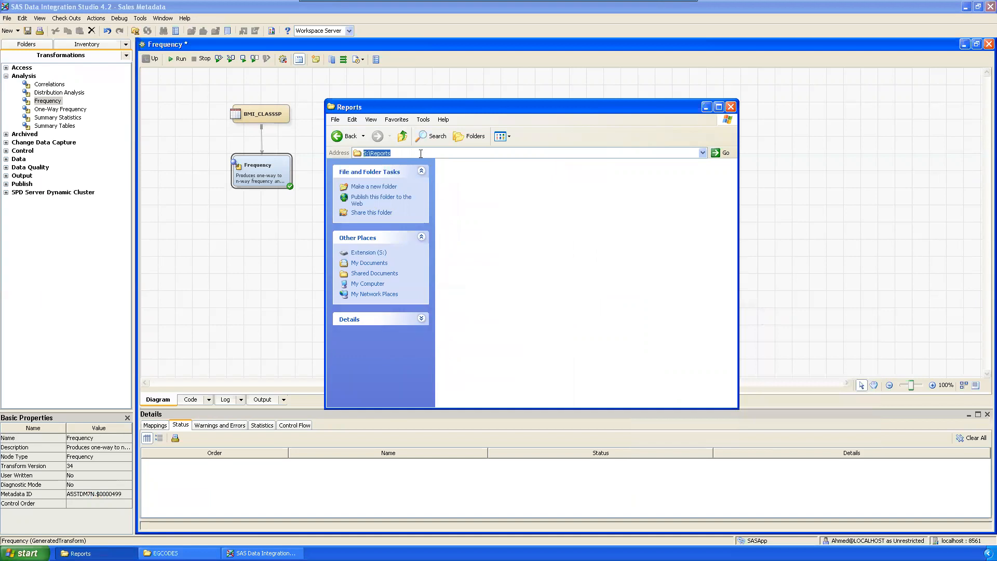
click(706, 108)
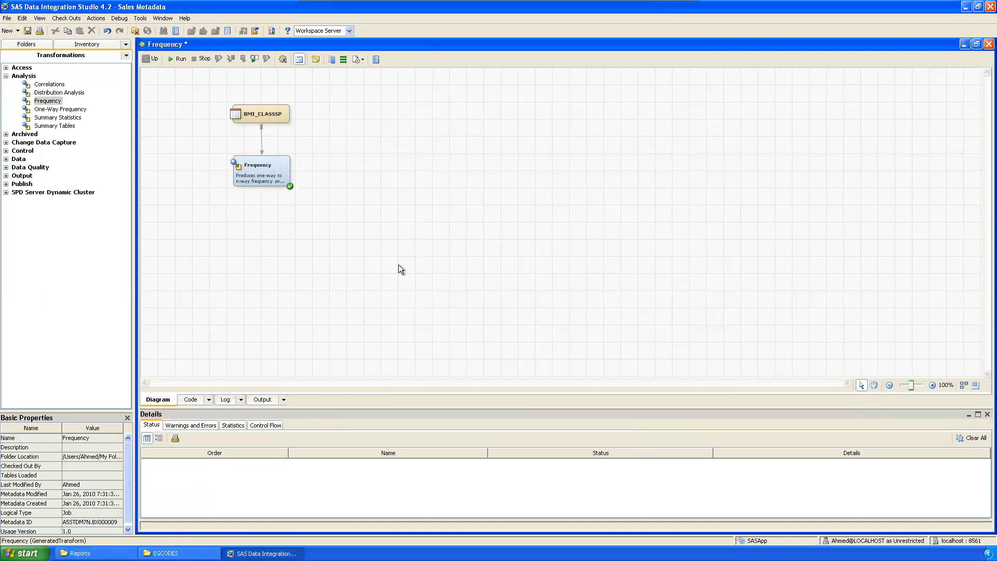
Step: Open the Frequency transformation's properties and assign the Sex column of BMI_CLASSSP for the frequency distribution
right_click(260, 166)
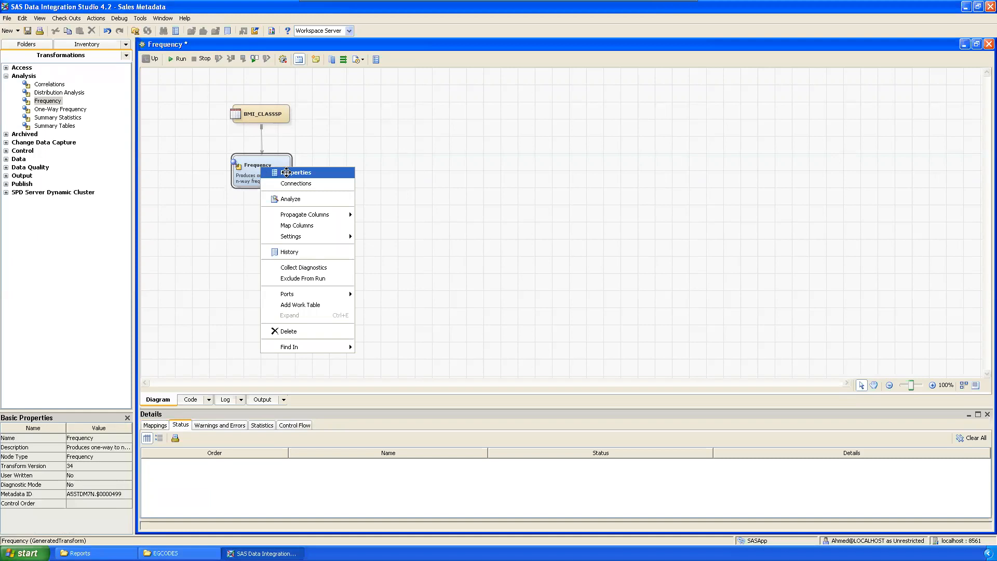
click(287, 172)
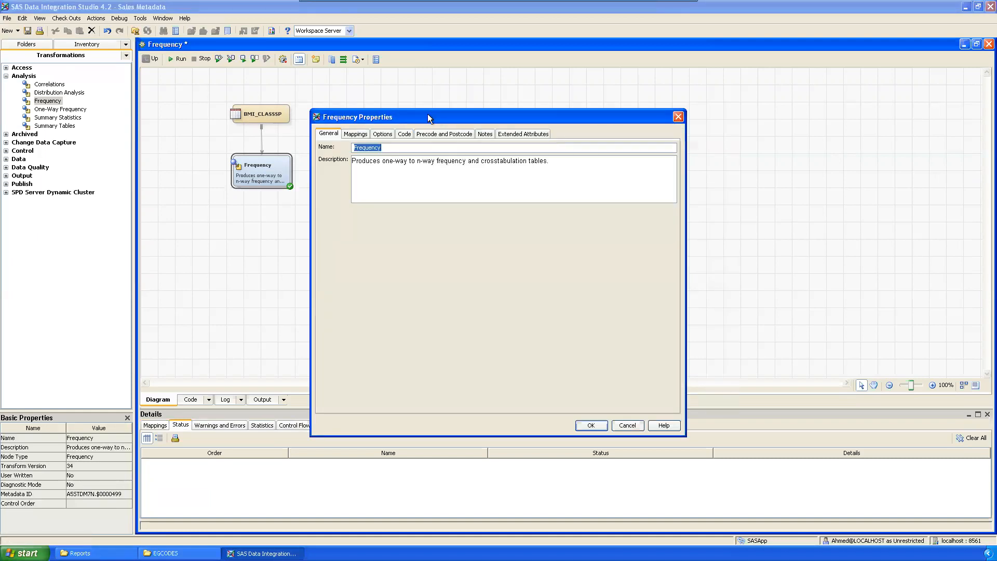
drag(428, 117, 339, 134)
click(294, 151)
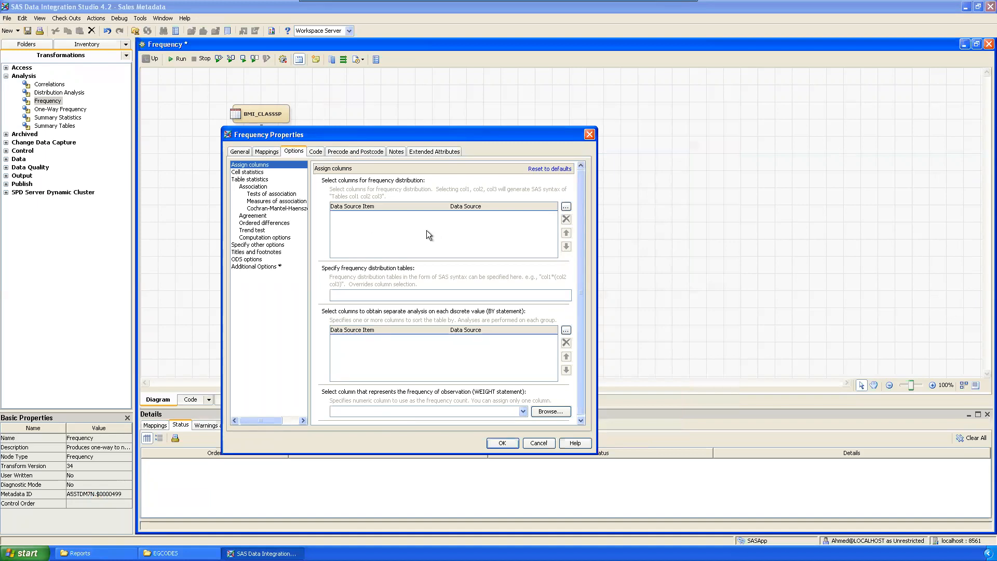
click(271, 151)
click(300, 151)
click(566, 206)
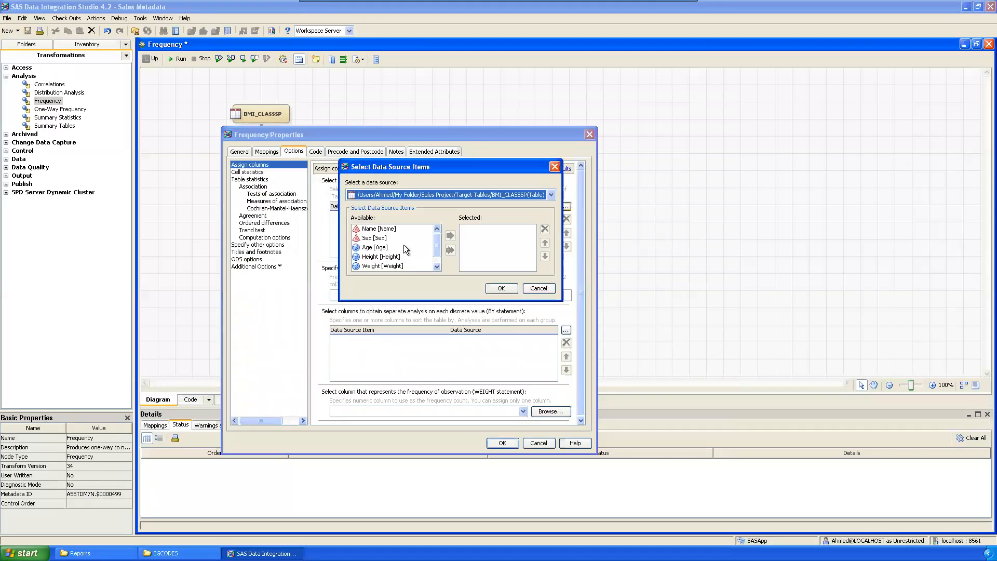
drag(436, 244, 437, 247)
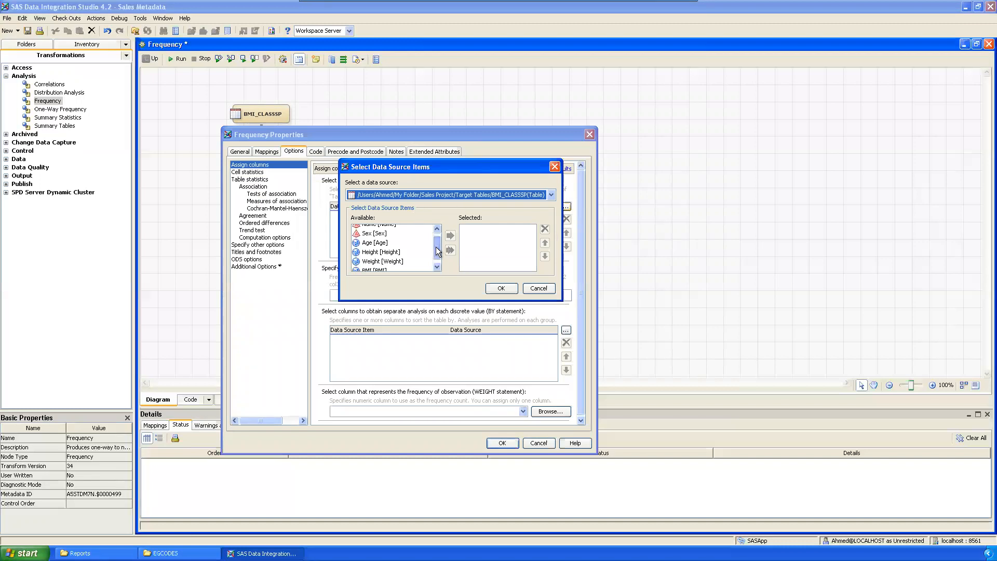
click(382, 234)
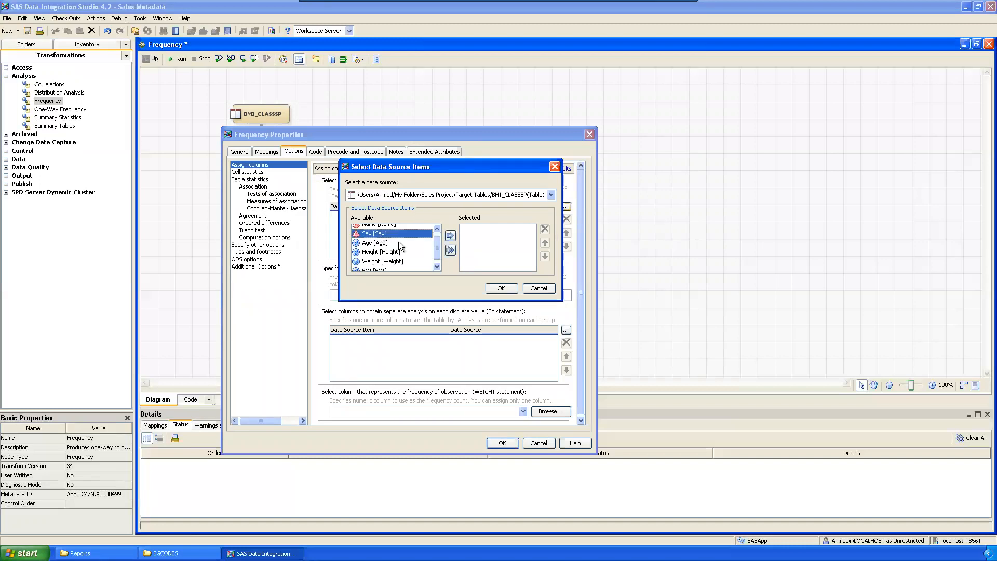
click(450, 238)
click(502, 288)
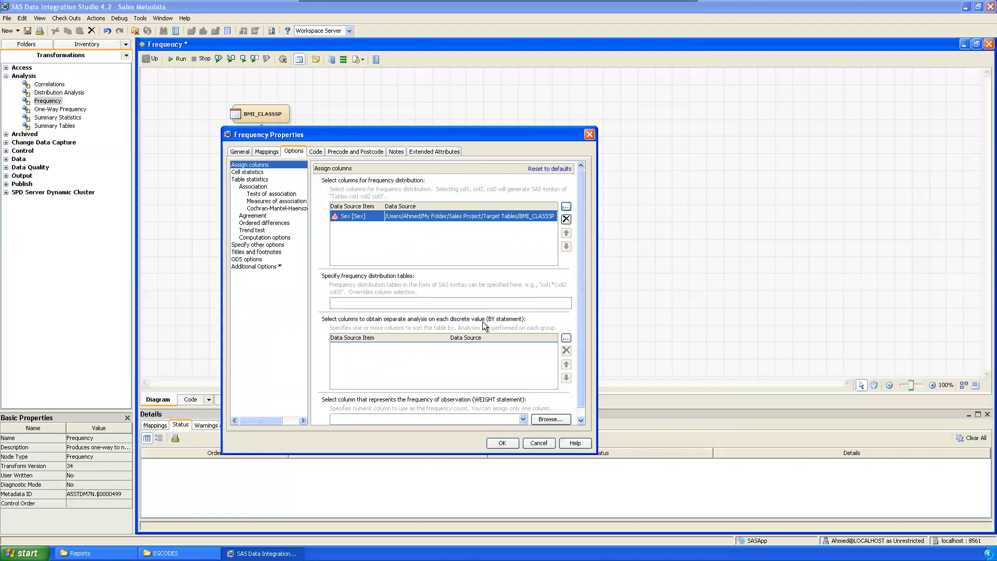
Step: Assign the Age column of BMI_CLASSSP as the BY statement column for separate analysis on each value
click(566, 338)
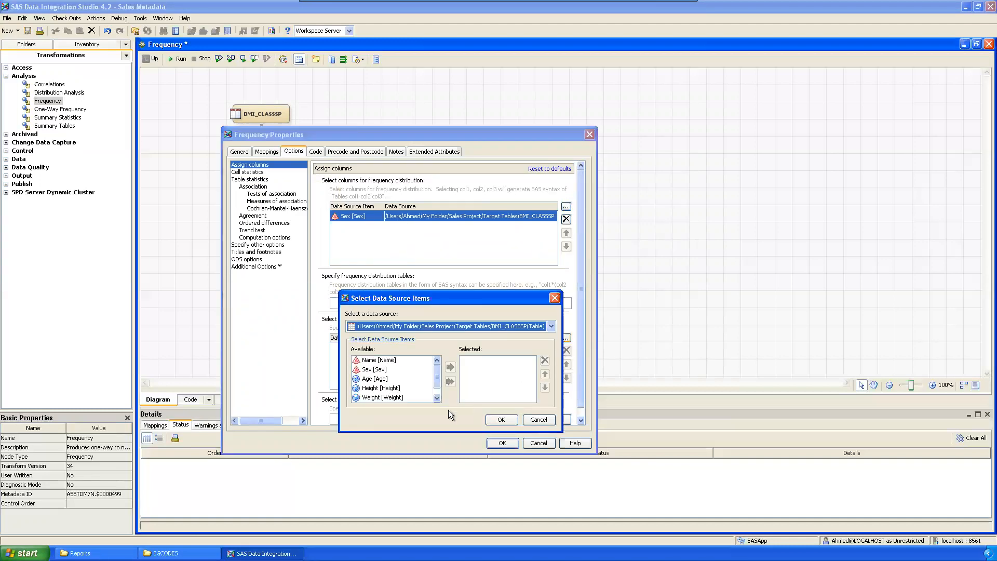
click(378, 379)
double_click(396, 379)
click(501, 419)
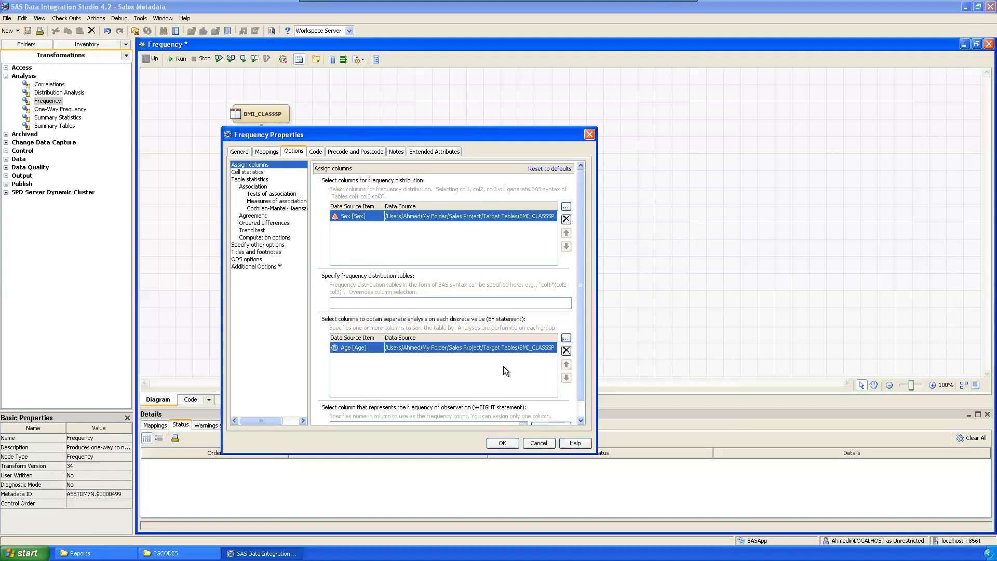
drag(581, 261, 578, 320)
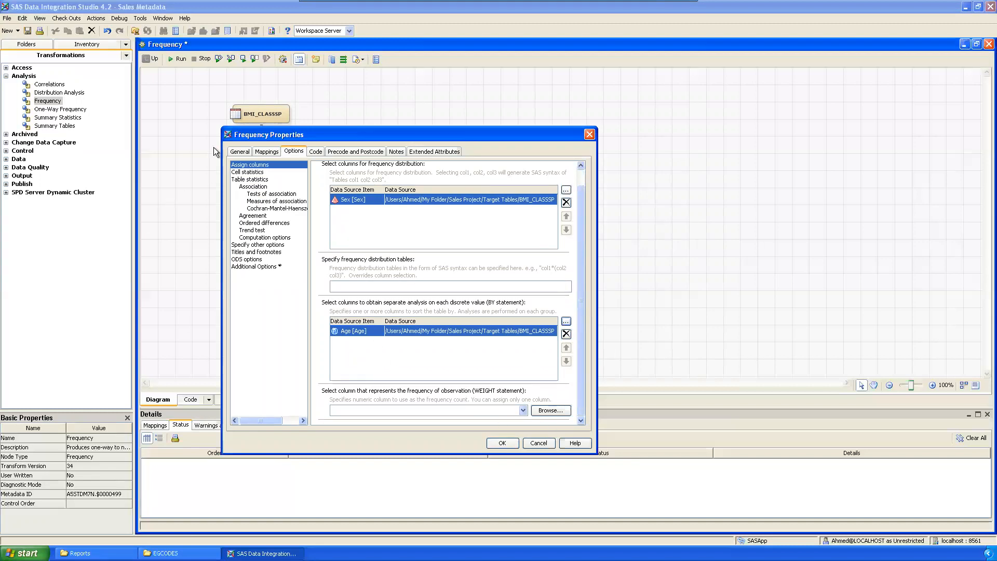
Step: Set the report's Heading 1 to Frequency of Sex by Age and Footnote 1 to "Created by &sysuser" in double quotes
drag(221, 220, 191, 220)
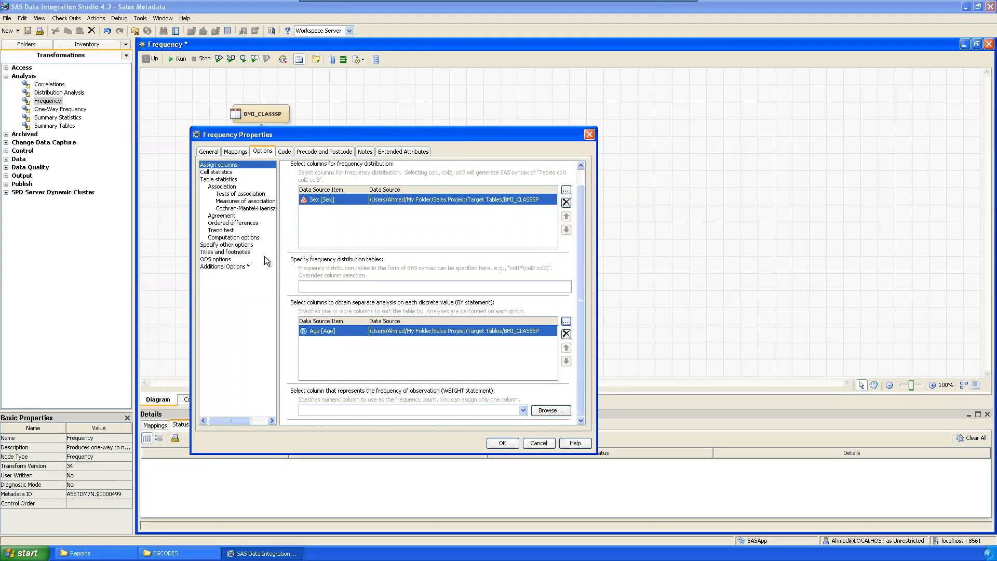
click(226, 252)
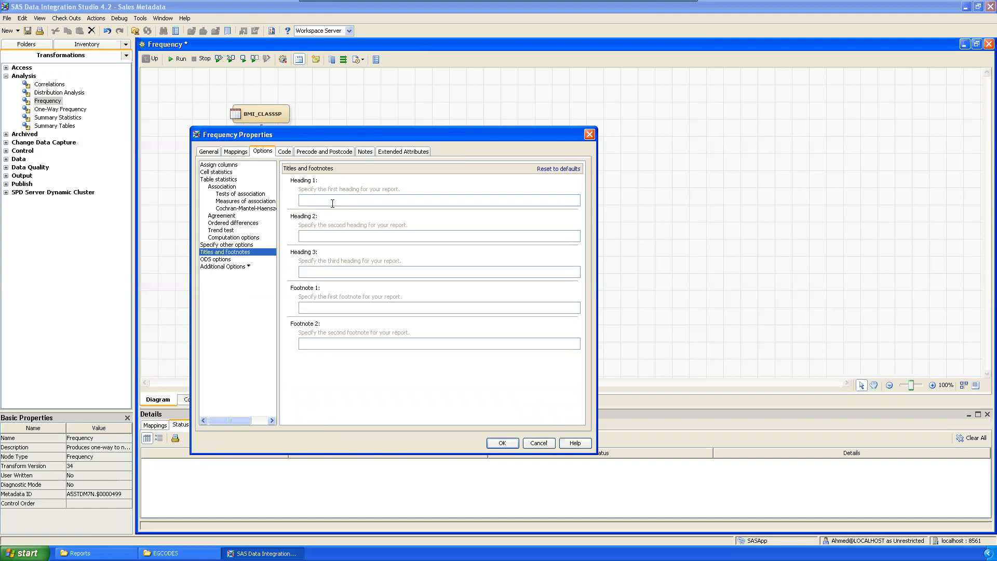
text(Frequency of Sex by Age)
click(363, 308)
text(Created by &sysue)
text(er)
text(")
Step: Set the ODS result type of the Frequency transformation to Use PDF
click(215, 259)
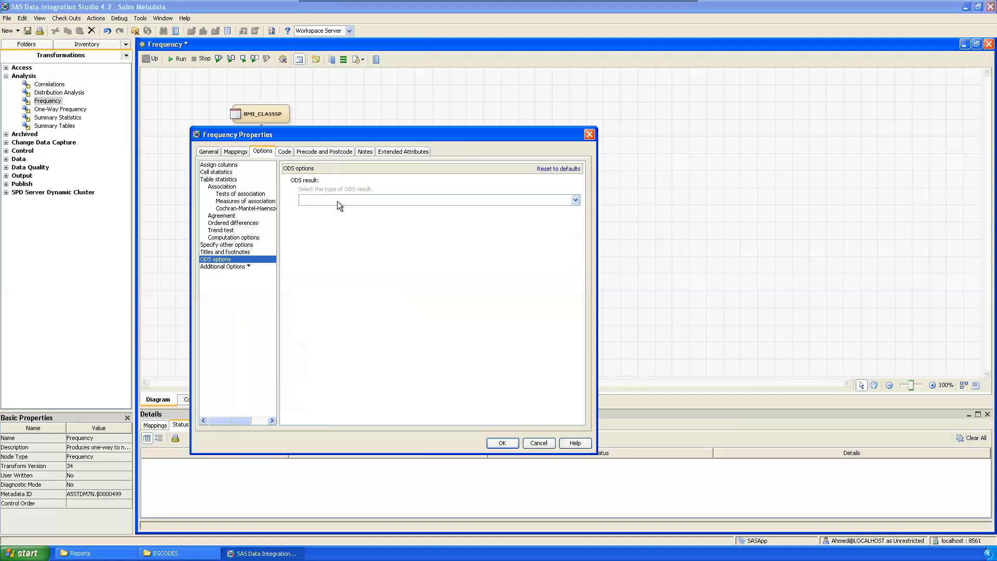
click(337, 202)
click(323, 235)
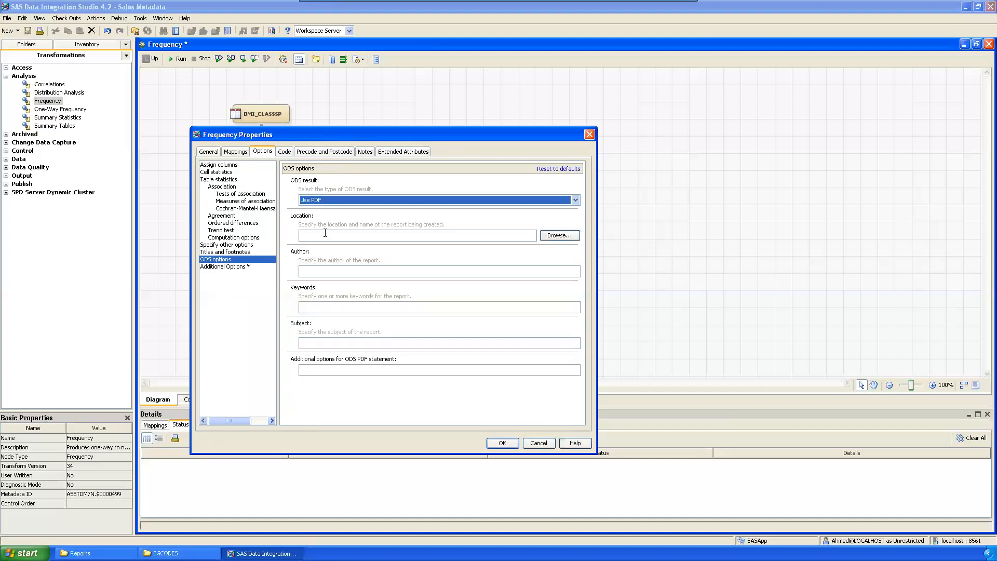
Step: Set the PDF report location to Freq.pdf in the S:\Reports folder and apply the transformation's properties
click(560, 236)
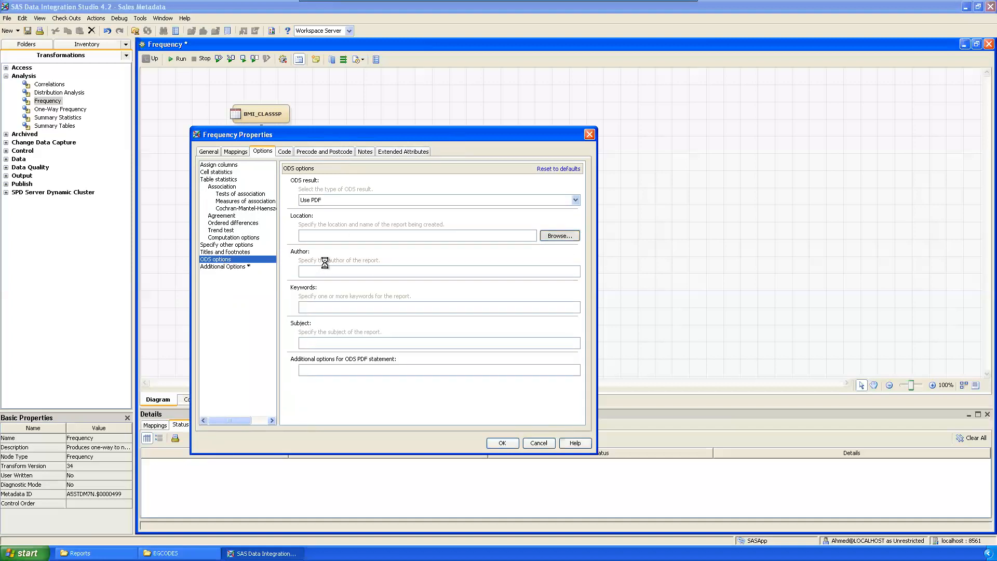
double_click(298, 272)
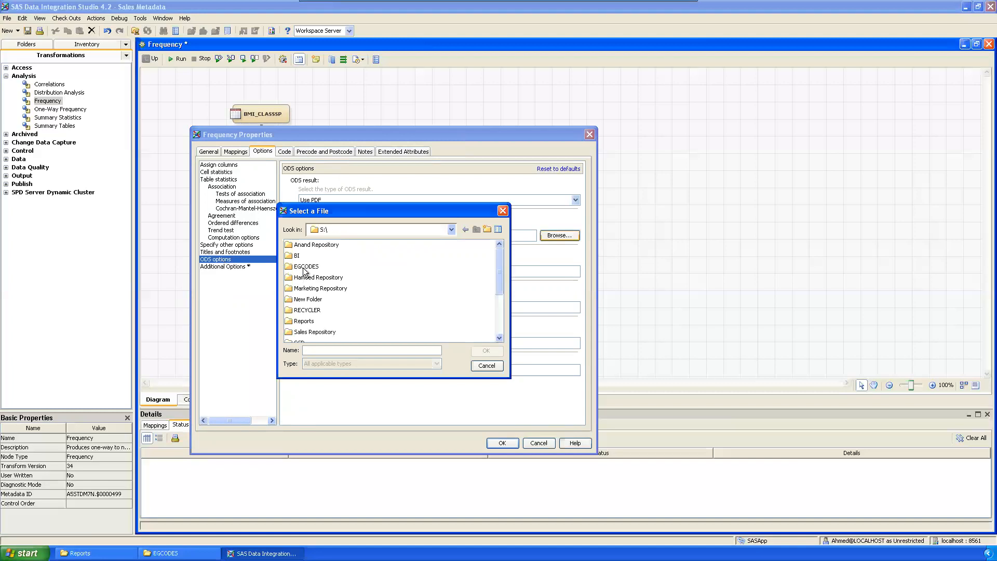
drag(498, 272, 500, 309)
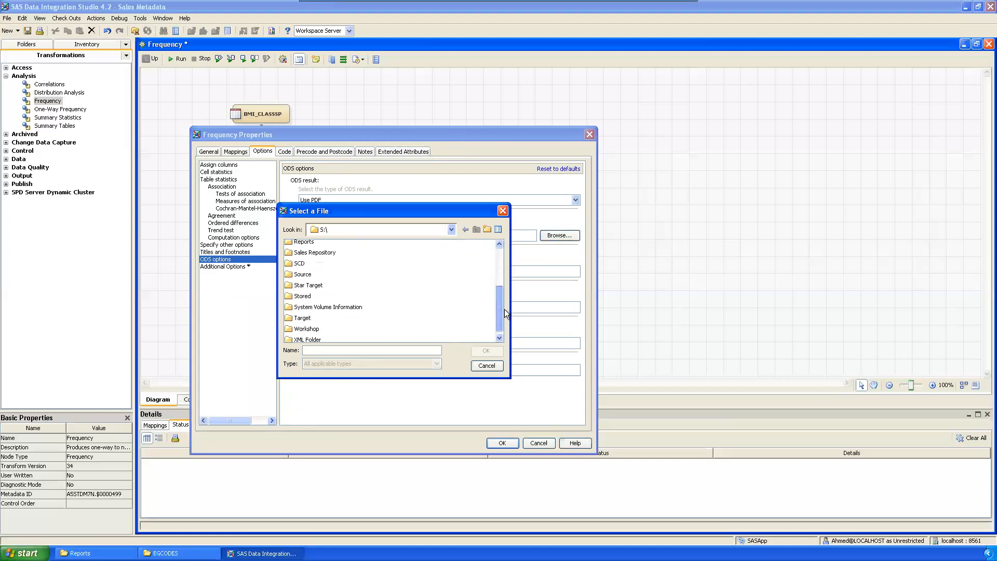
click(314, 245)
click(486, 351)
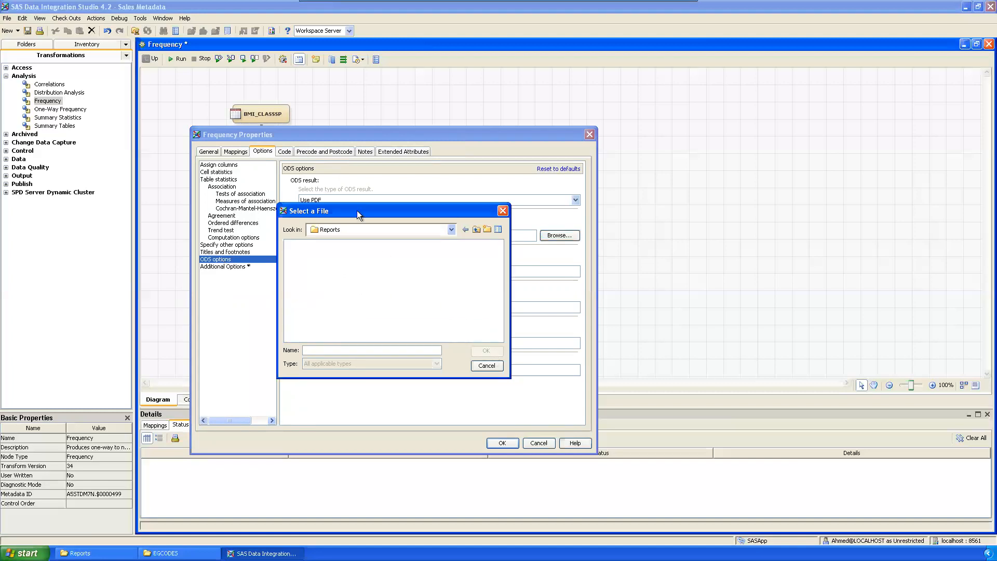
click(476, 229)
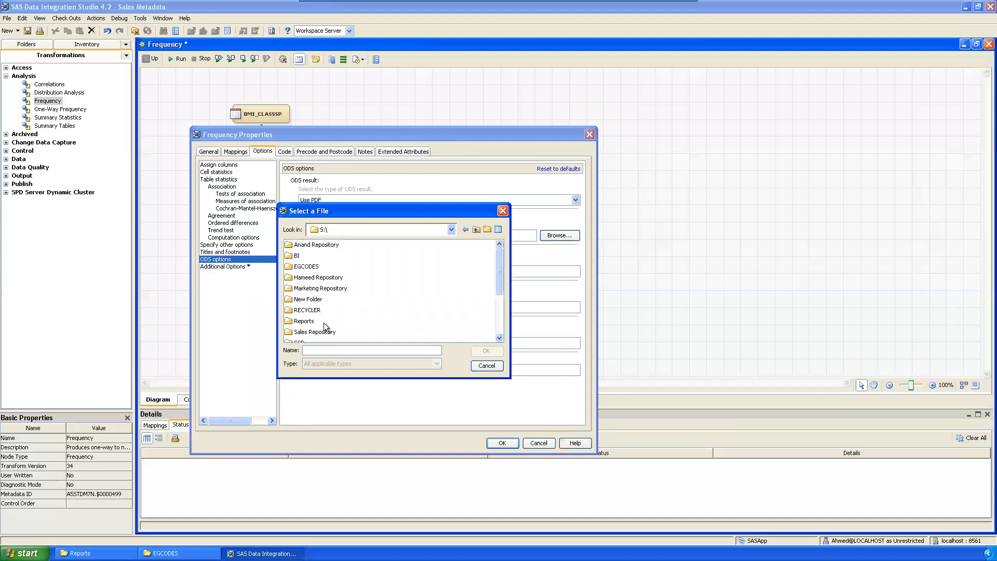
click(309, 321)
click(490, 348)
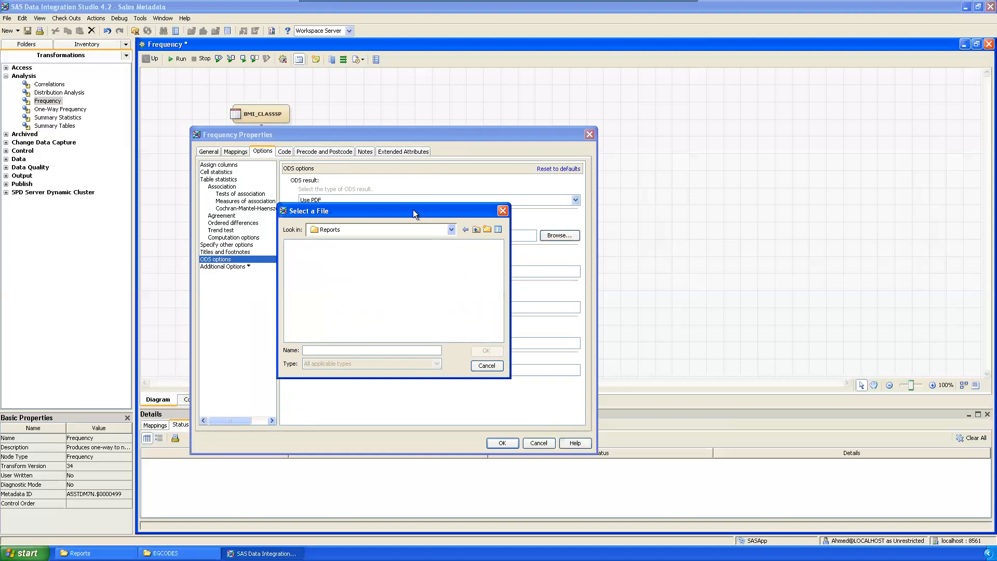
drag(413, 209, 486, 261)
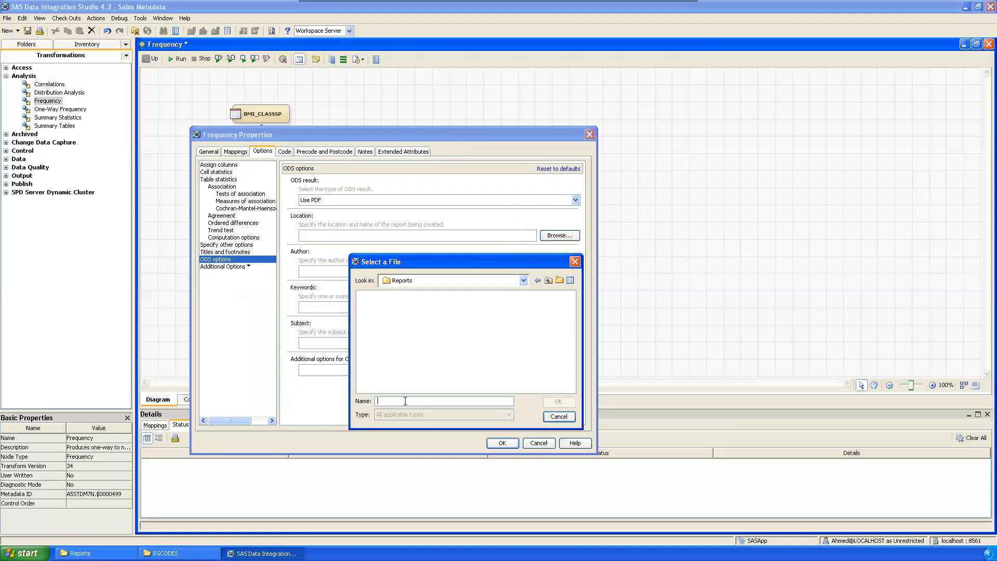
text(Freq.pdf)
click(557, 400)
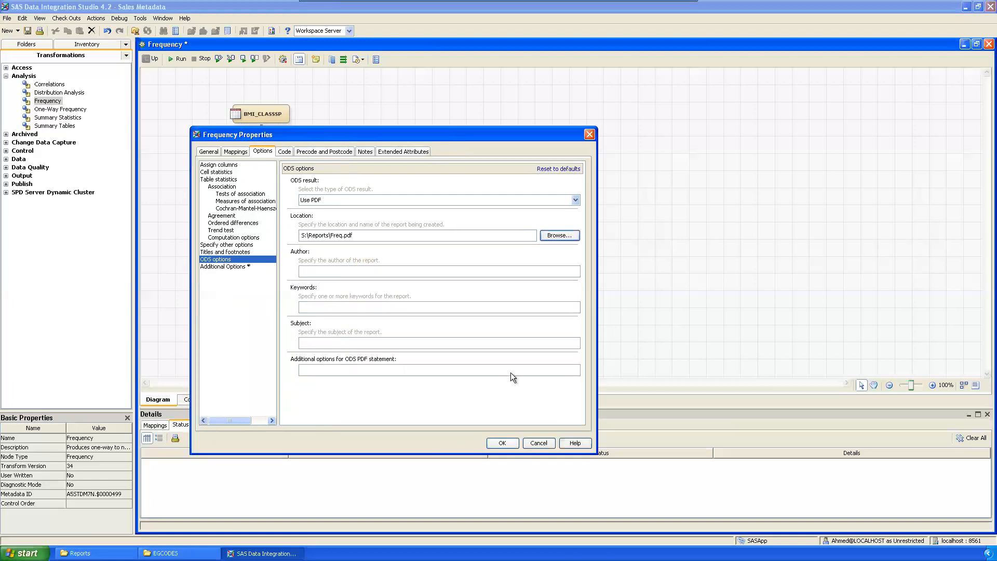
click(498, 442)
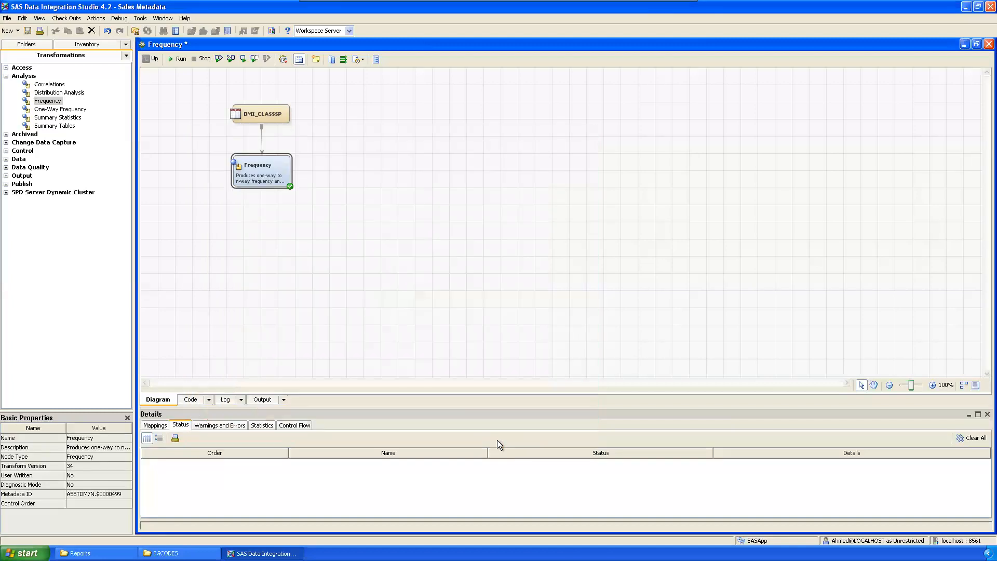
Step: Run the Frequency job with the transformations in their current order
click(419, 188)
click(178, 58)
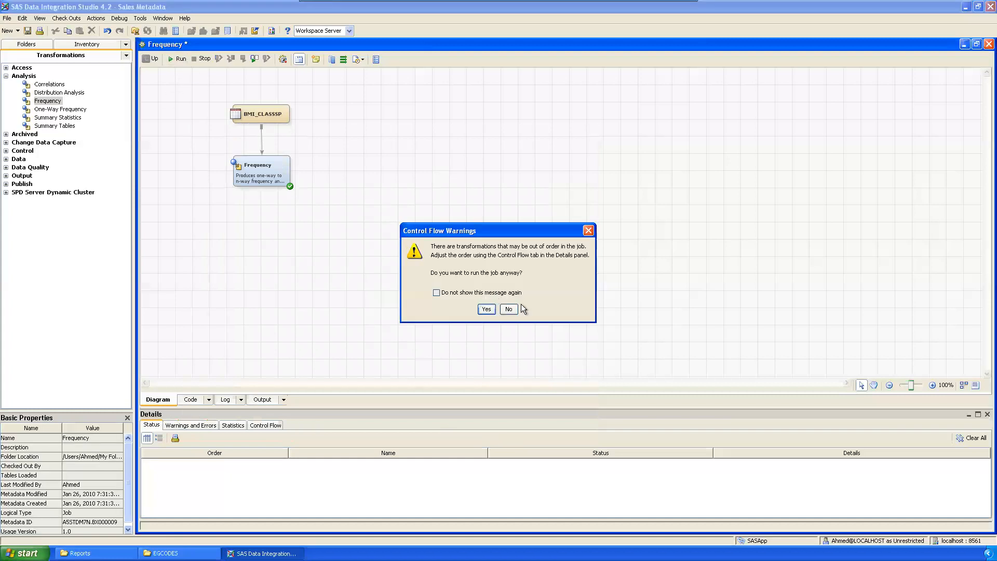
click(487, 309)
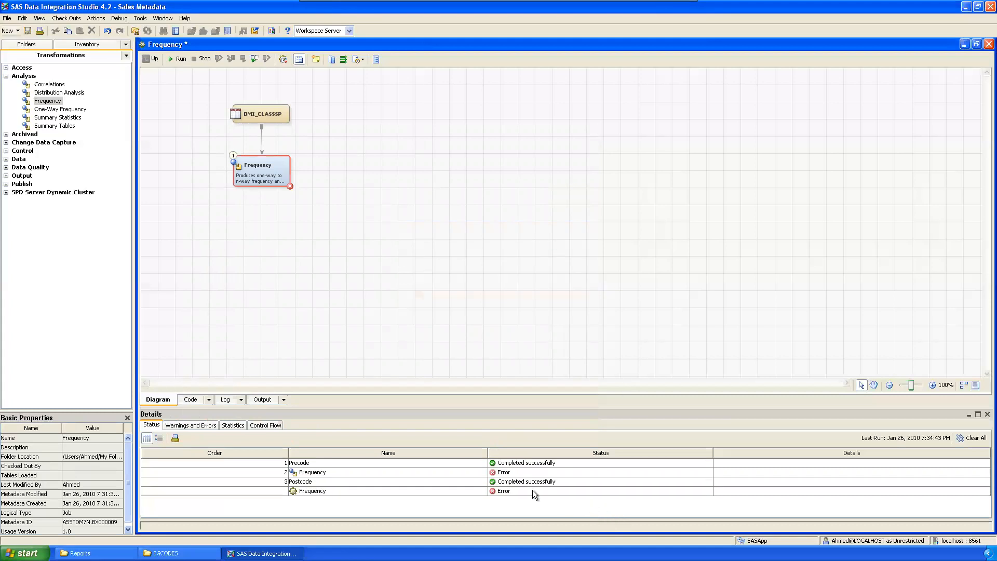
Step: Open the error details of the Frequency transformation and examine its warning and error messages
double_click(506, 472)
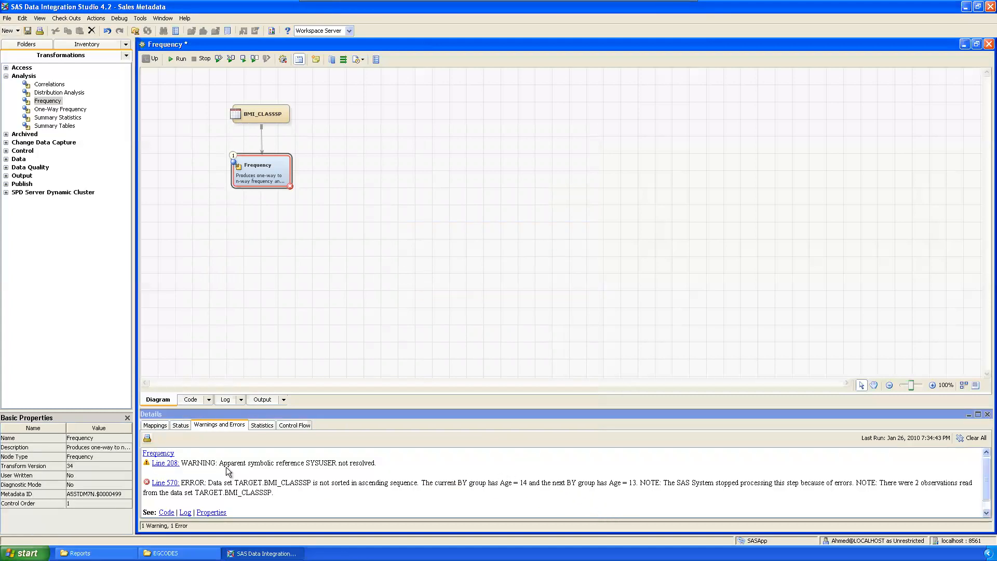
drag(220, 465, 379, 465)
click(403, 465)
click(334, 229)
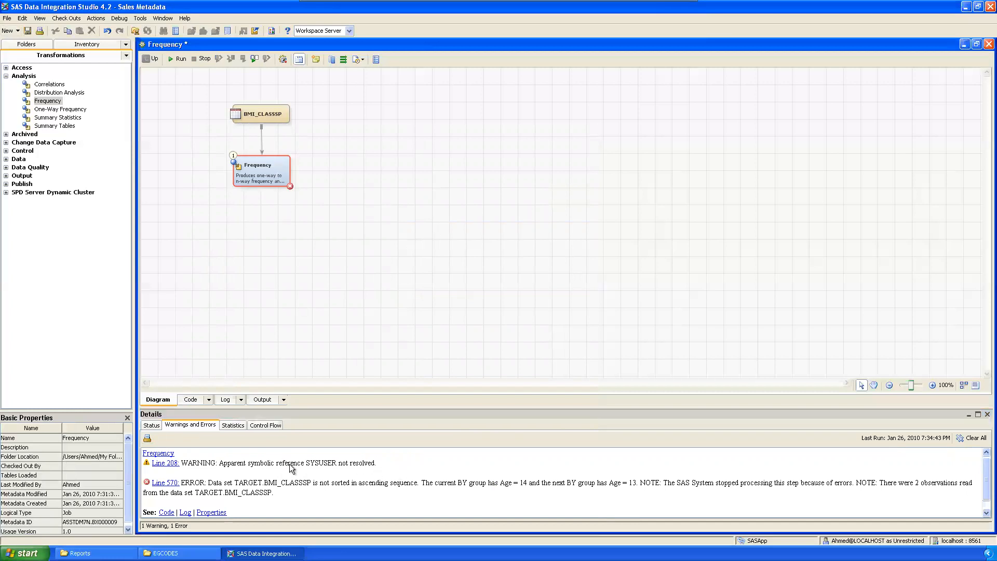
drag(289, 463, 354, 463)
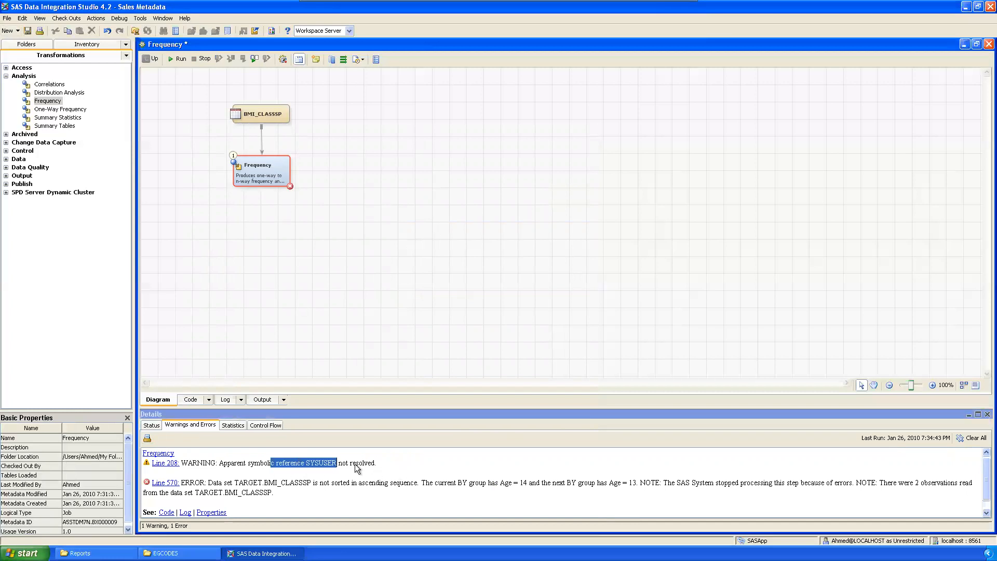
Step: Remove the double quotes around the Footnote 1 text in the Frequency transformation's titles and footnotes, and apply the properties
right_click(262, 170)
click(283, 176)
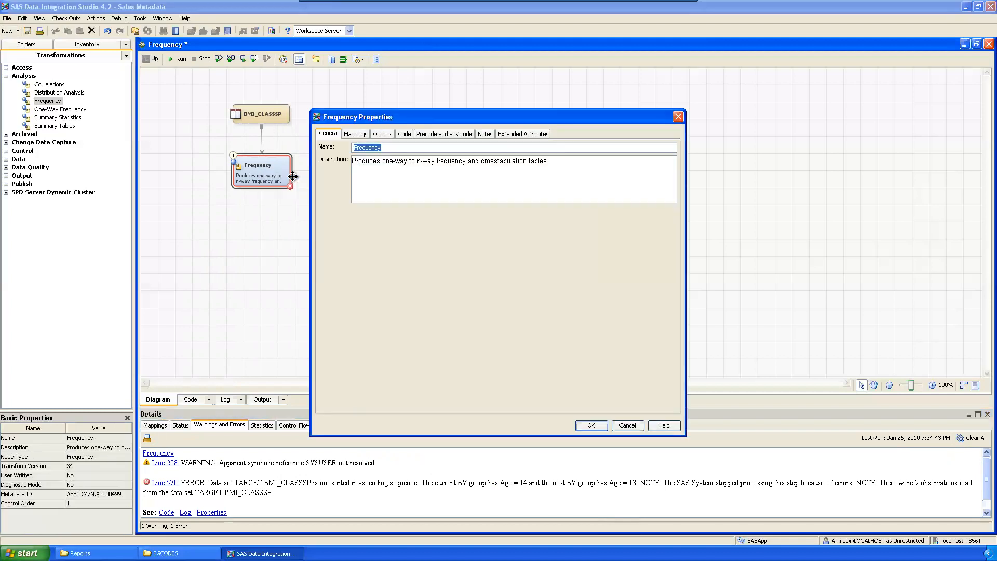
click(382, 134)
drag(413, 114, 311, 123)
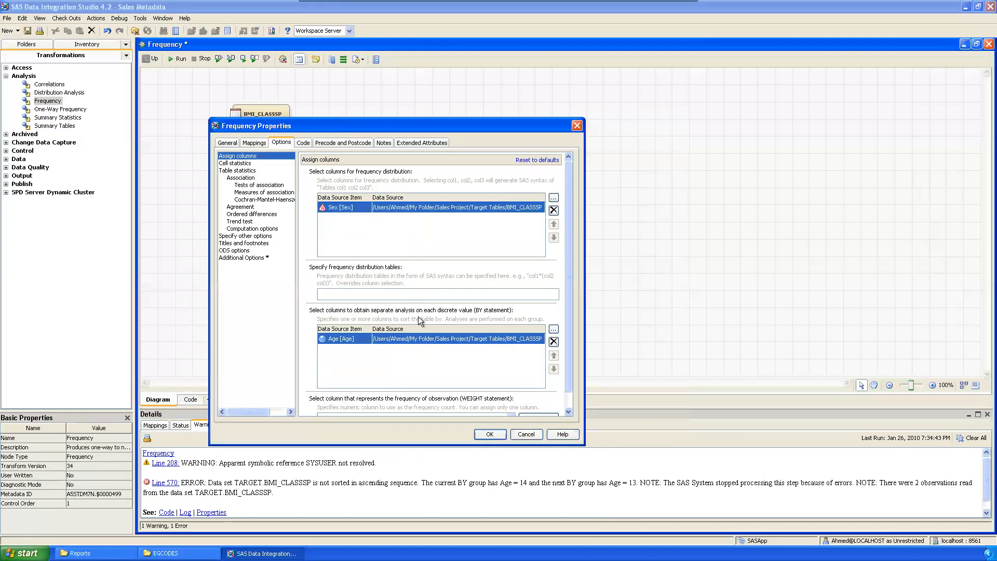
click(245, 251)
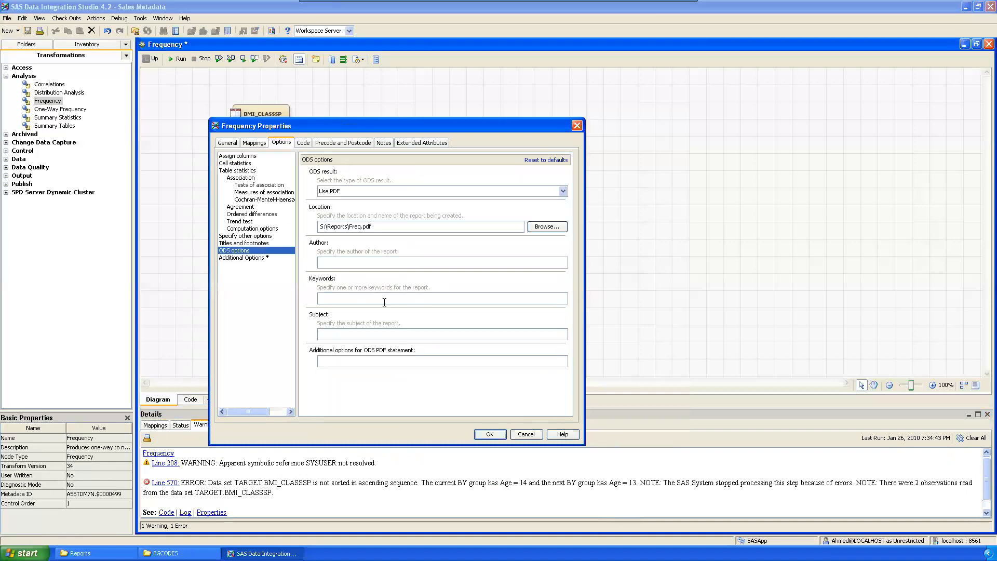
click(256, 244)
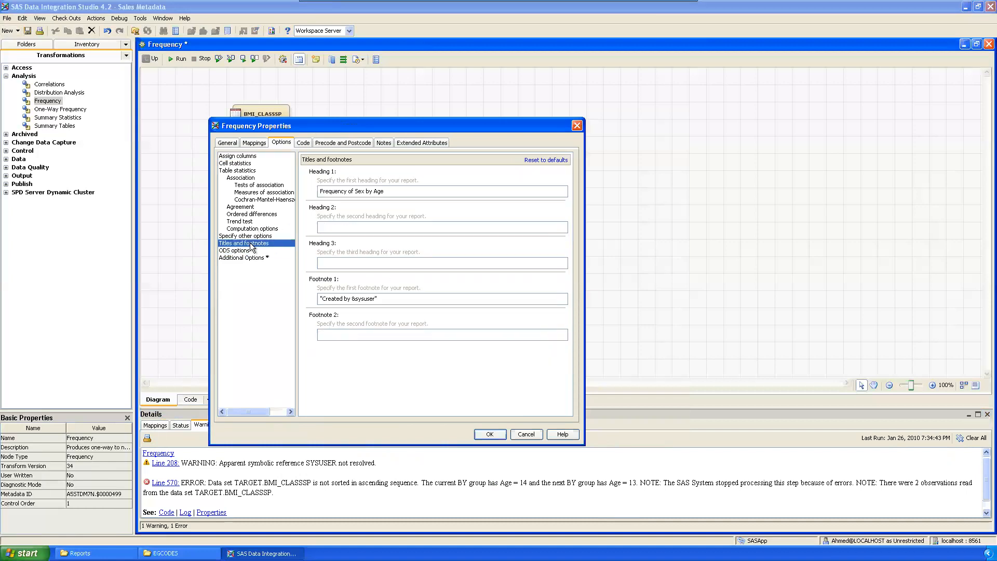
click(389, 298)
key(BackSpace)
click(322, 298)
key(BackSpace)
click(490, 434)
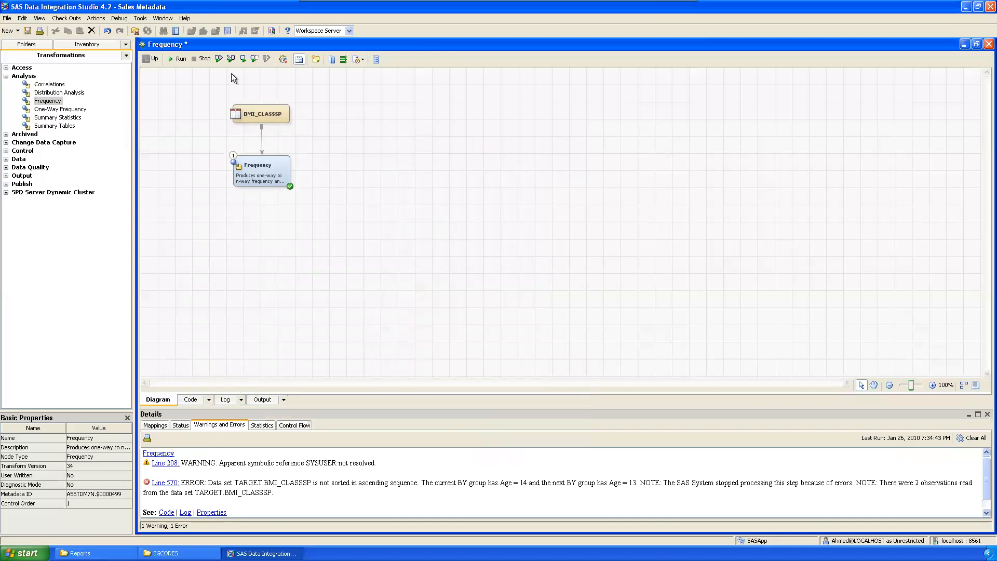
Step: Run the Frequency job again and open the log at the line of the SYSUSER warning
click(180, 60)
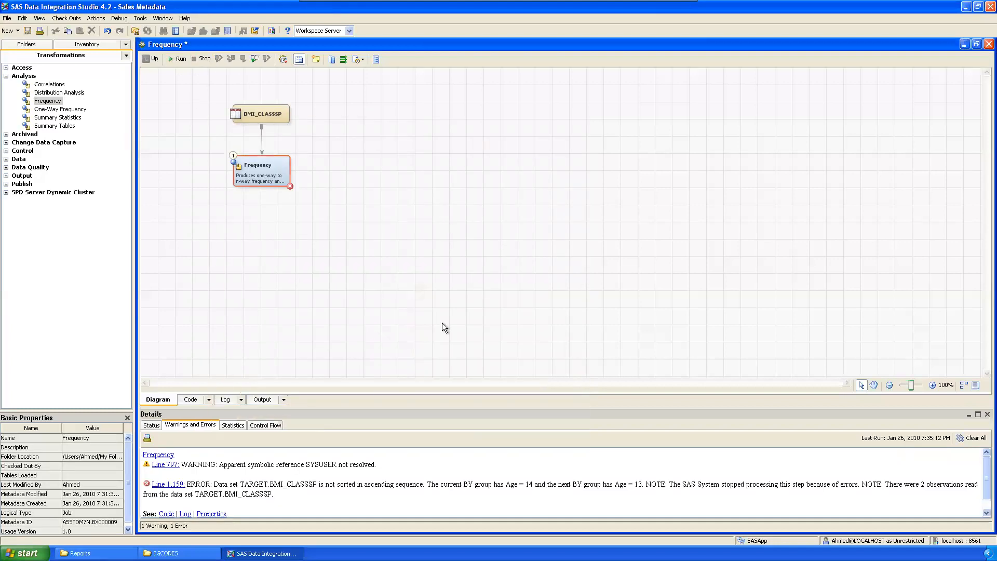
click(165, 464)
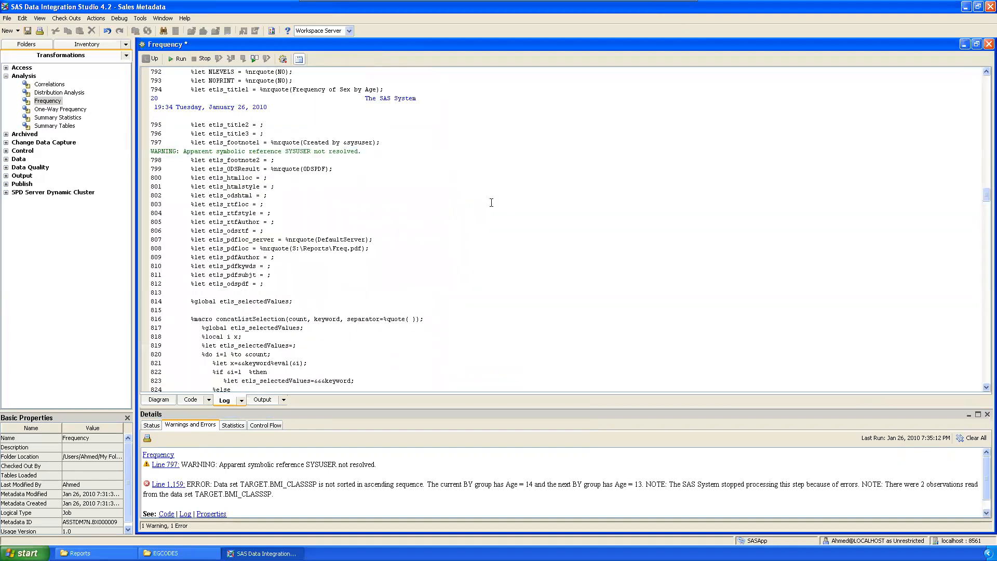
Step: Set Footnote 1 in the Frequency transformation's titles and footnotes to "Created by &sysuserid" and apply the properties
click(169, 400)
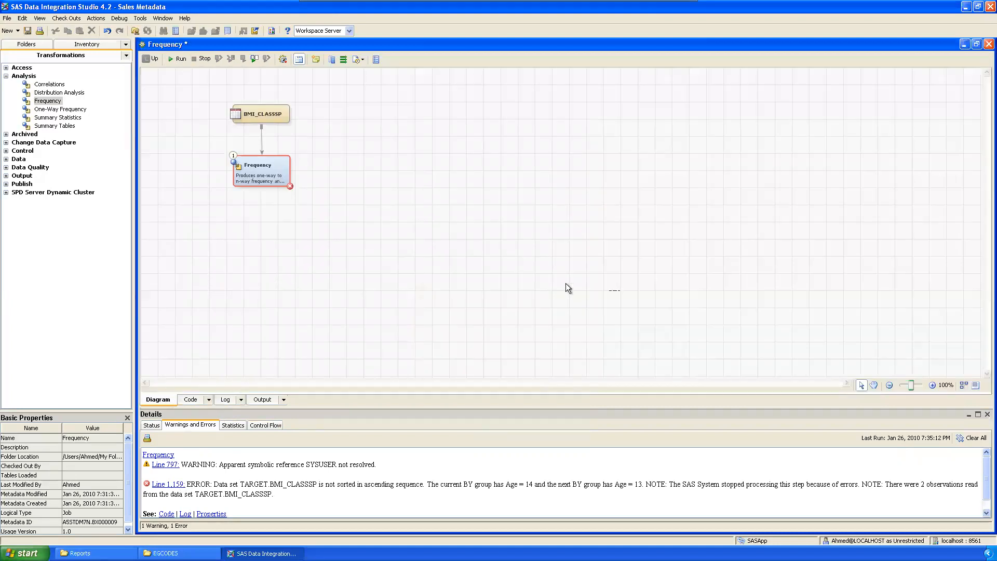
right_click(264, 174)
click(293, 178)
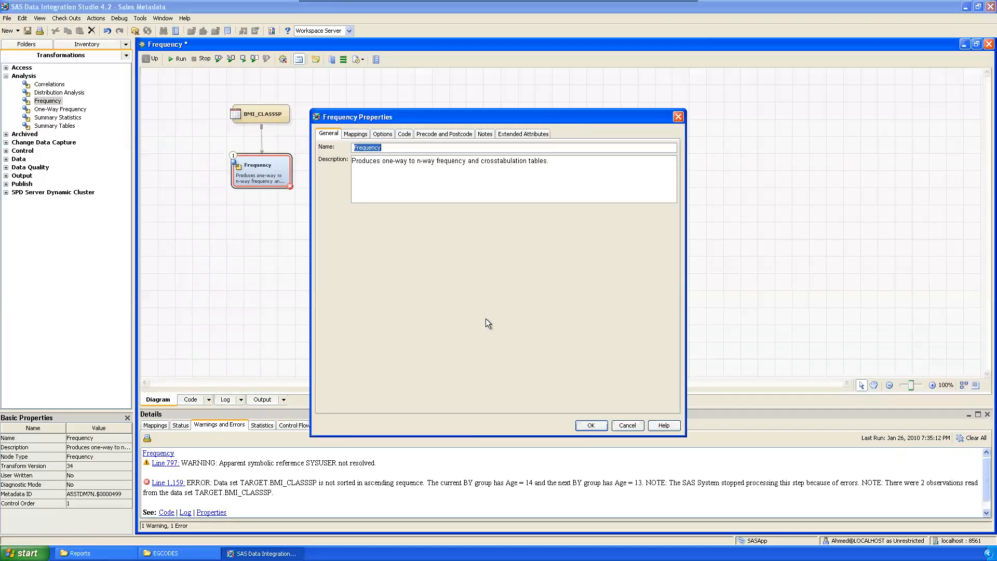
click(382, 134)
click(342, 234)
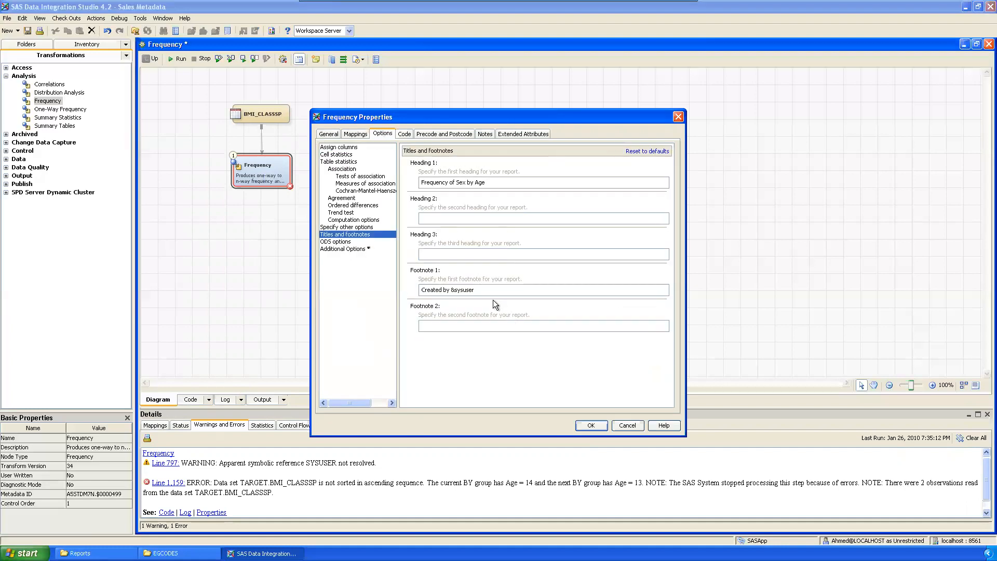
text(id)
click(591, 425)
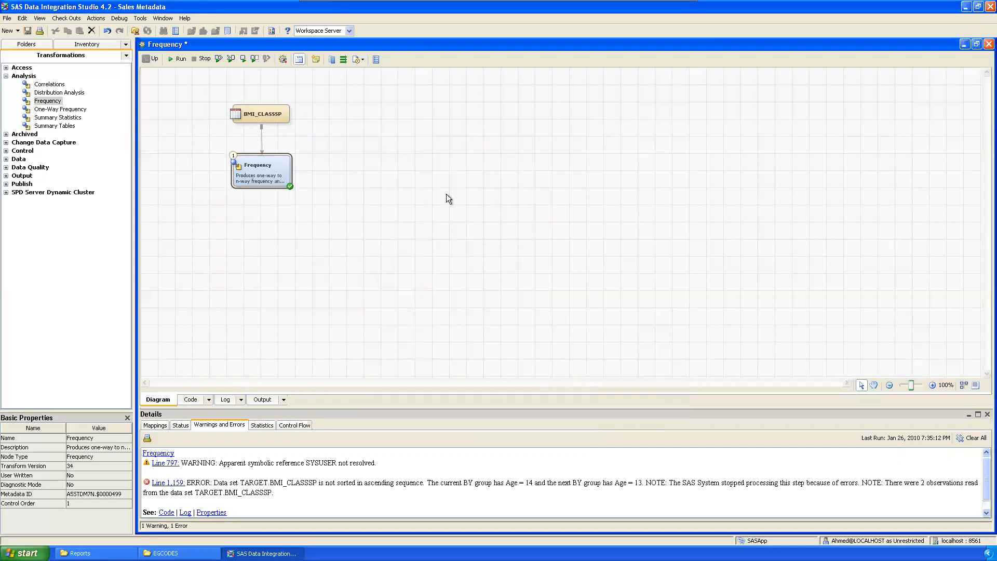
Step: Run the Frequency job again and open the log at the line of the BMI_CLASSSP sort error
click(179, 59)
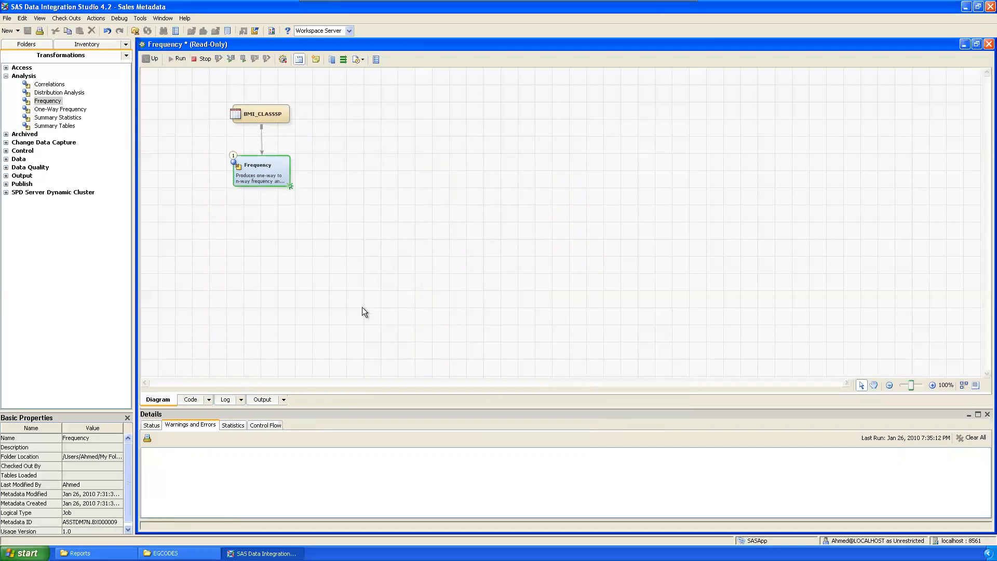
click(170, 465)
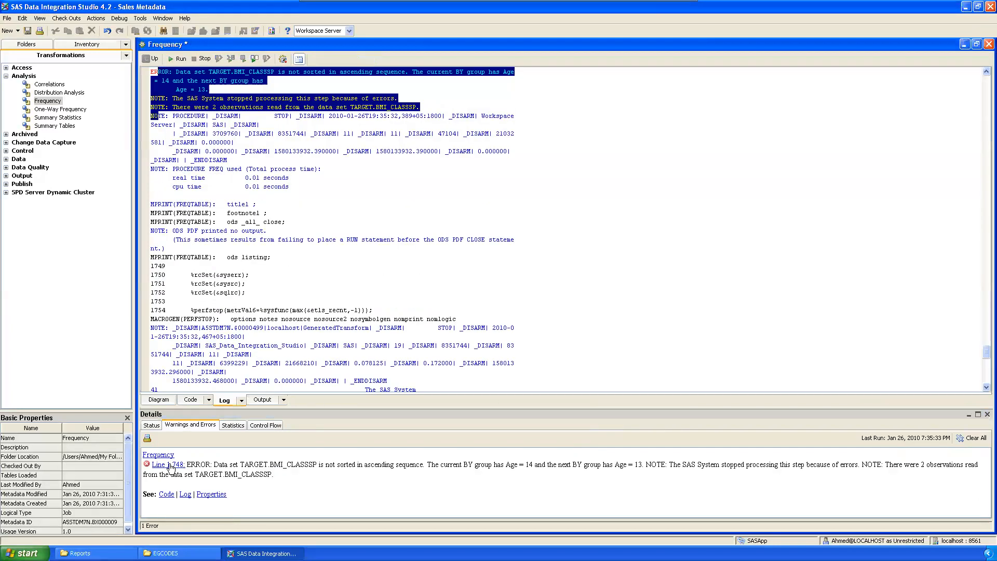
click(525, 196)
Step: Examine the log around the PROC FREQ code, including the footnote, BY Age statement and the sort-order error message
scroll(528, 197, up, 4)
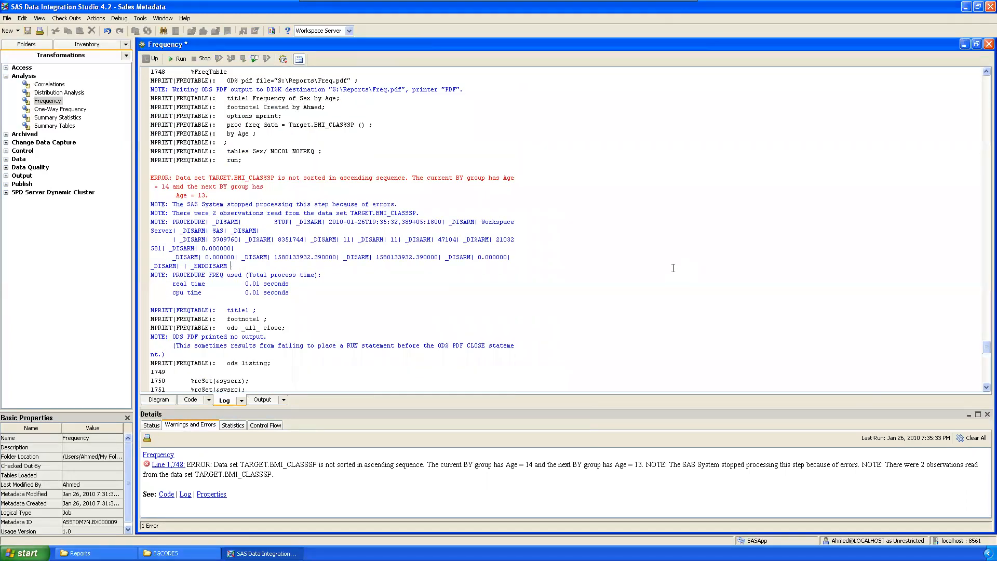
scroll(654, 248, up, 4)
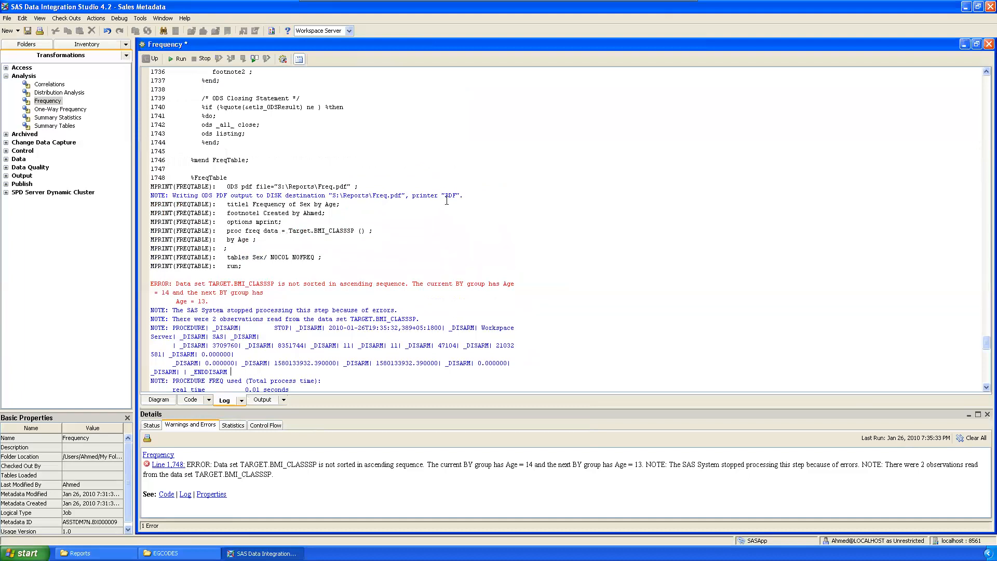
scroll(542, 203, down, 6)
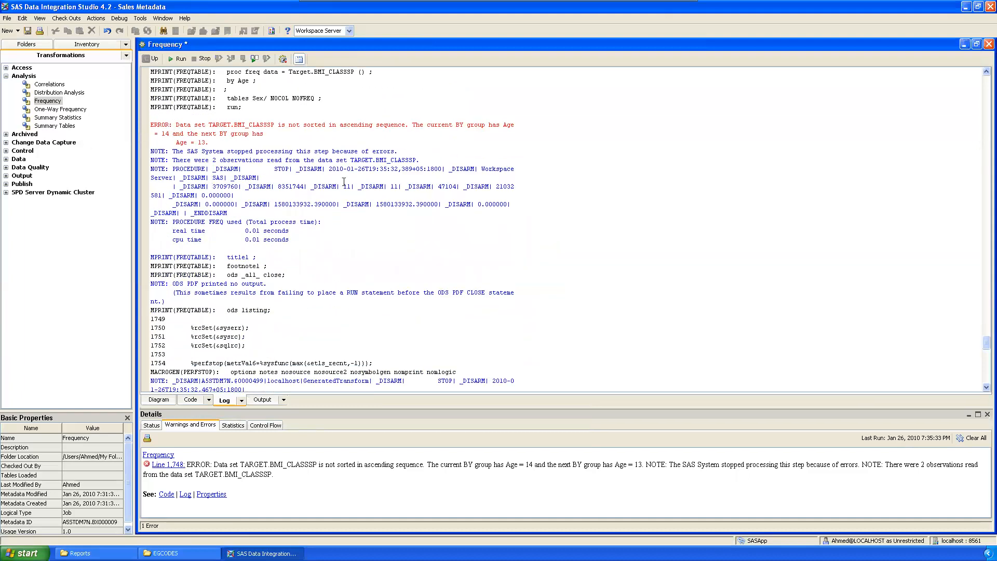
drag(233, 125, 209, 143)
click(309, 150)
click(287, 143)
click(307, 146)
scroll(707, 229, up, 3)
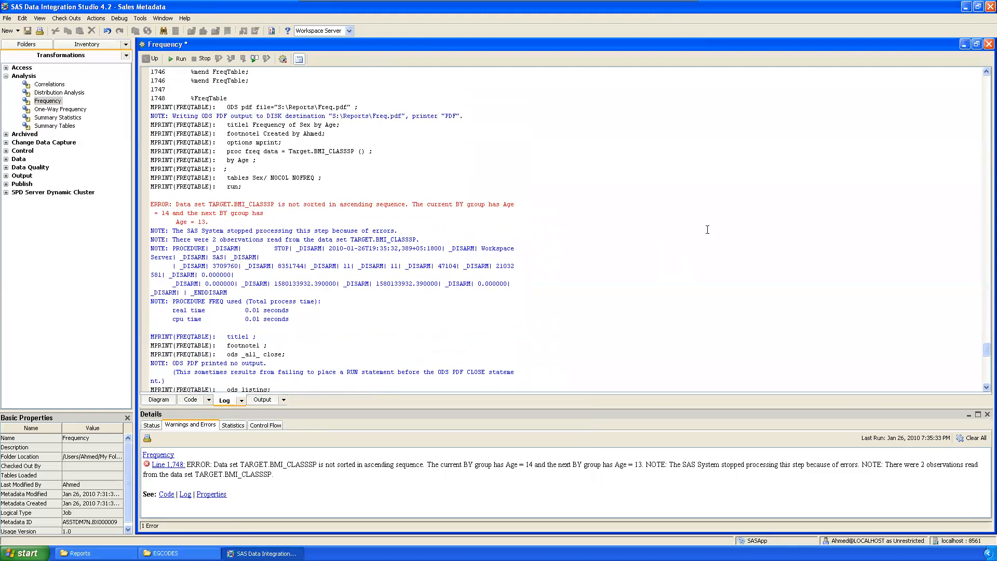
scroll(503, 263, up, 1)
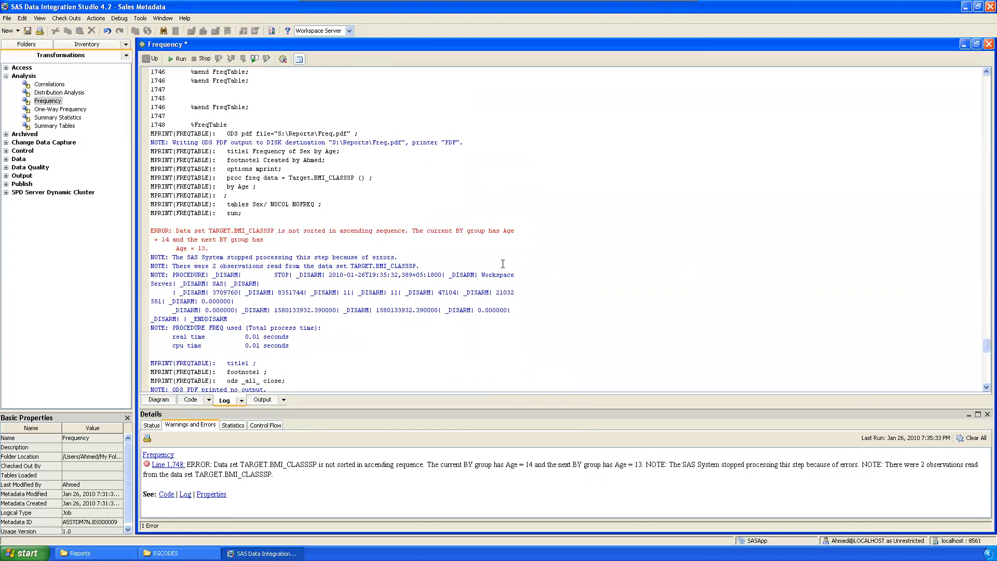
drag(212, 240, 234, 223)
click(531, 231)
click(235, 223)
Step: In the job diagram, move the Frequency transformation further down and delete its connection from the BMI_CLASSSP table
click(158, 399)
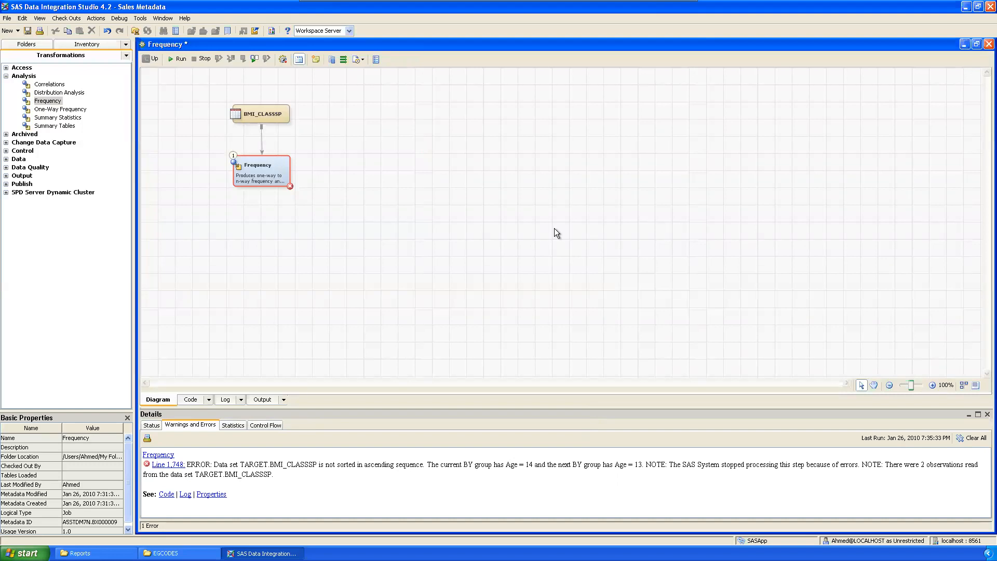
click(266, 167)
drag(266, 167, 266, 231)
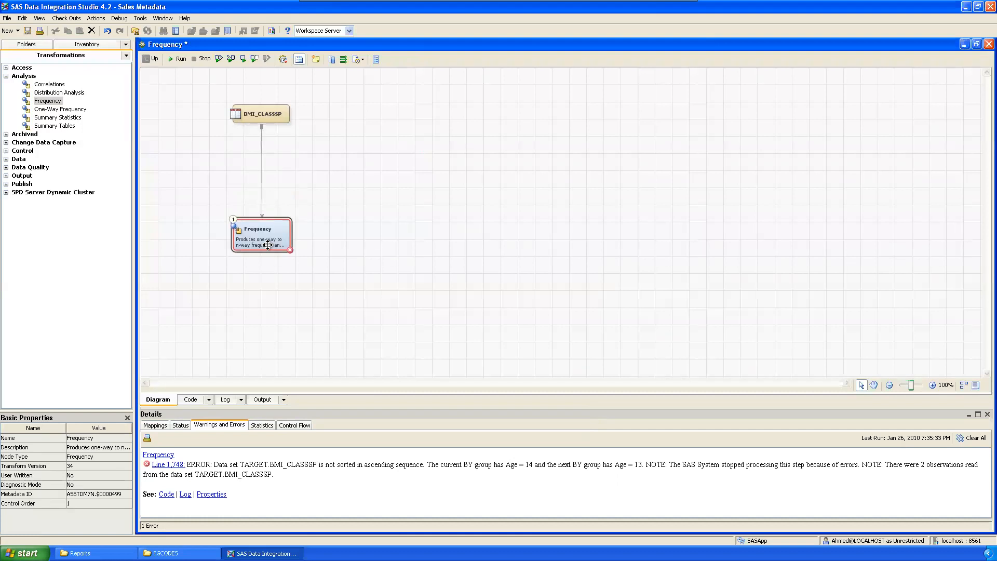
click(261, 163)
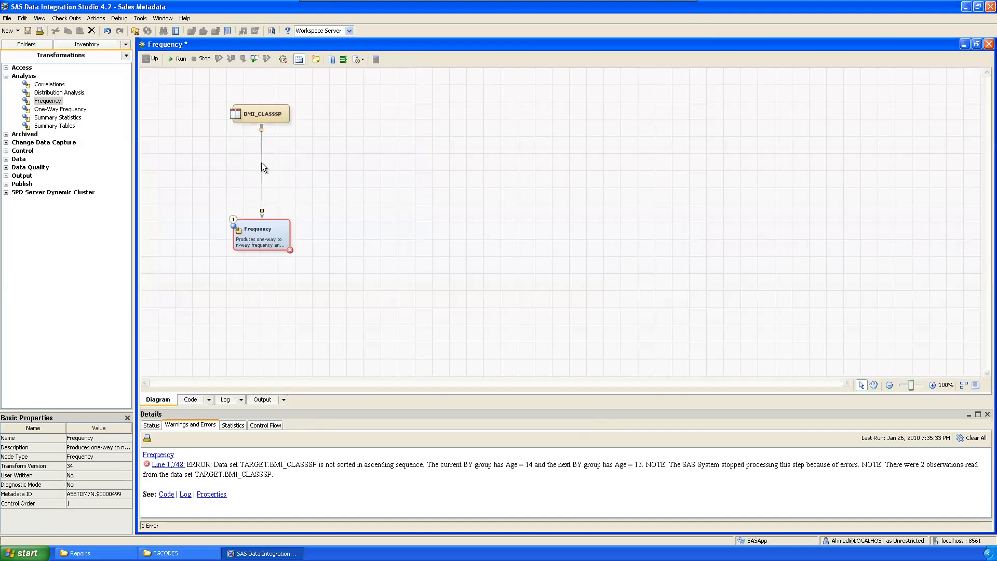
key(Delete)
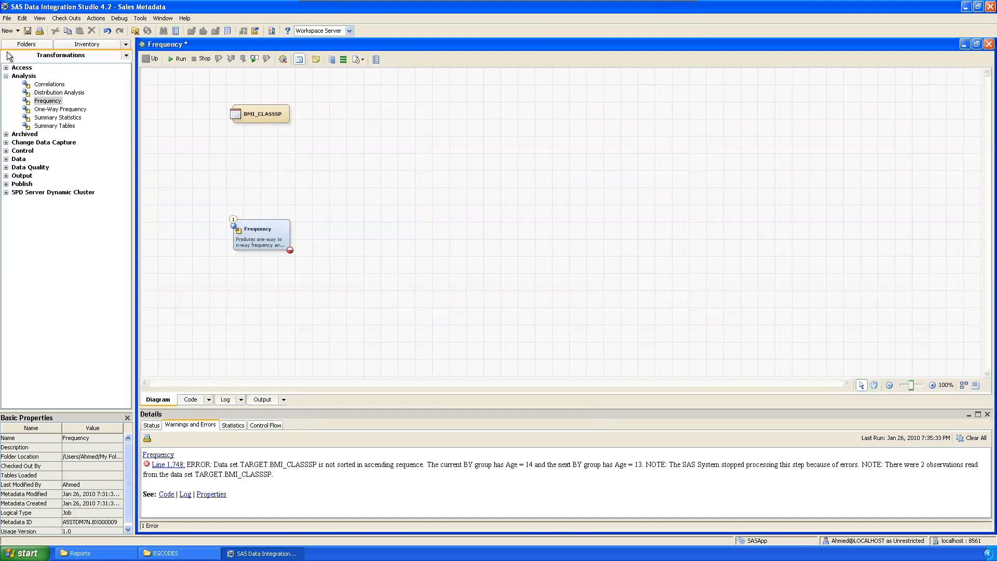
Step: Add a Sort transformation from the Data category below BMI_CLASSSP and connect the table to it
click(21, 44)
click(21, 45)
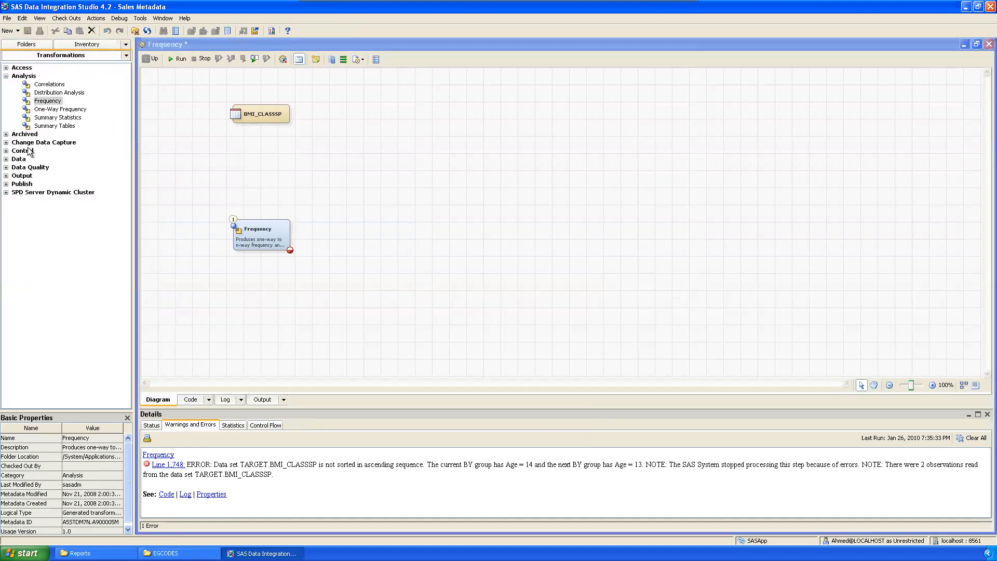
click(5, 76)
click(6, 109)
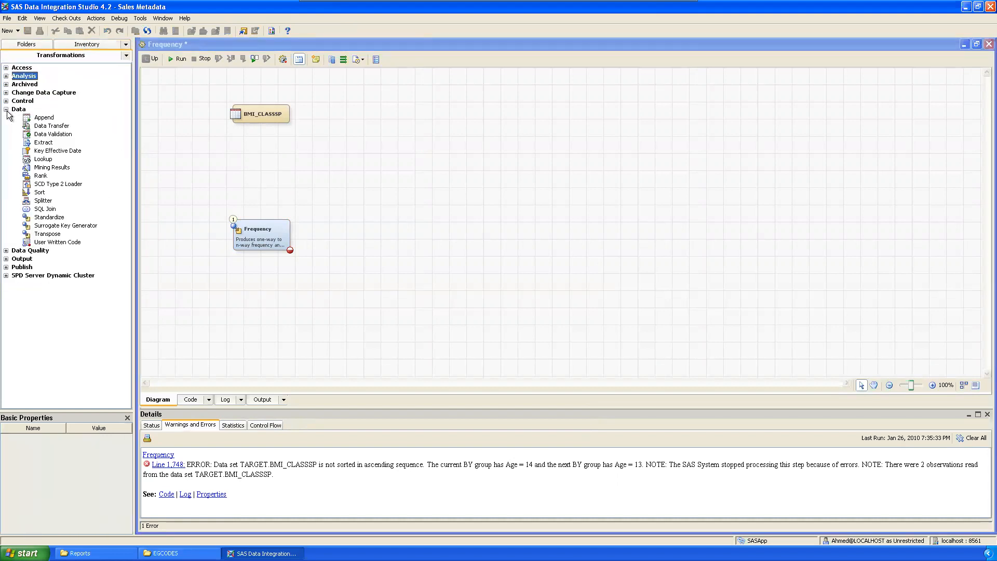
mouse_move(43, 195)
mouse_down()
mouse_move(251, 170)
mouse_move(263, 180)
mouse_move(244, 153)
mouse_move(262, 128)
mouse_move(258, 153)
mouse_move(269, 159)
mouse_up()
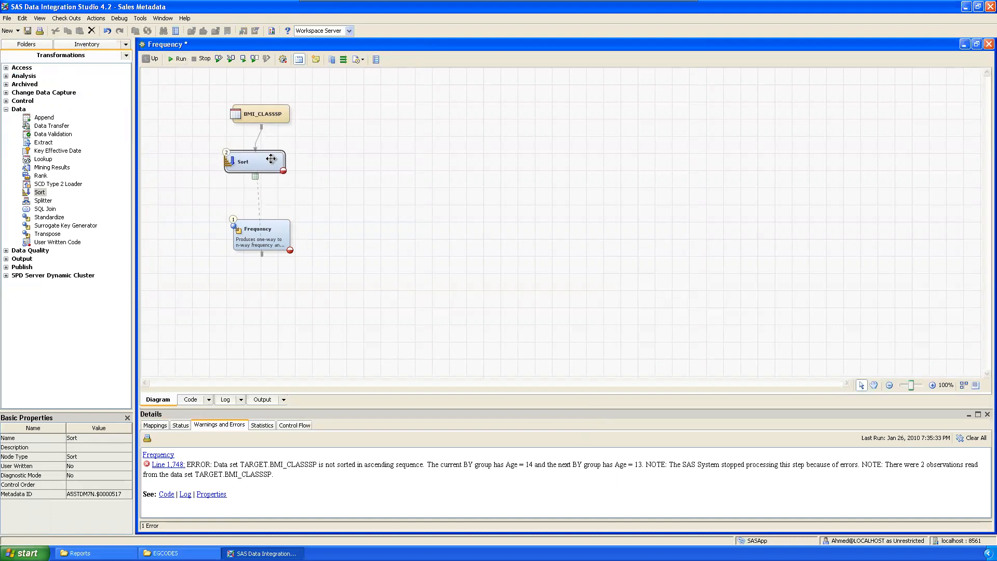
click(316, 213)
Step: Delete the existing Frequency transformation and move Sort slightly lower beneath BMI_CLASSSP
click(272, 237)
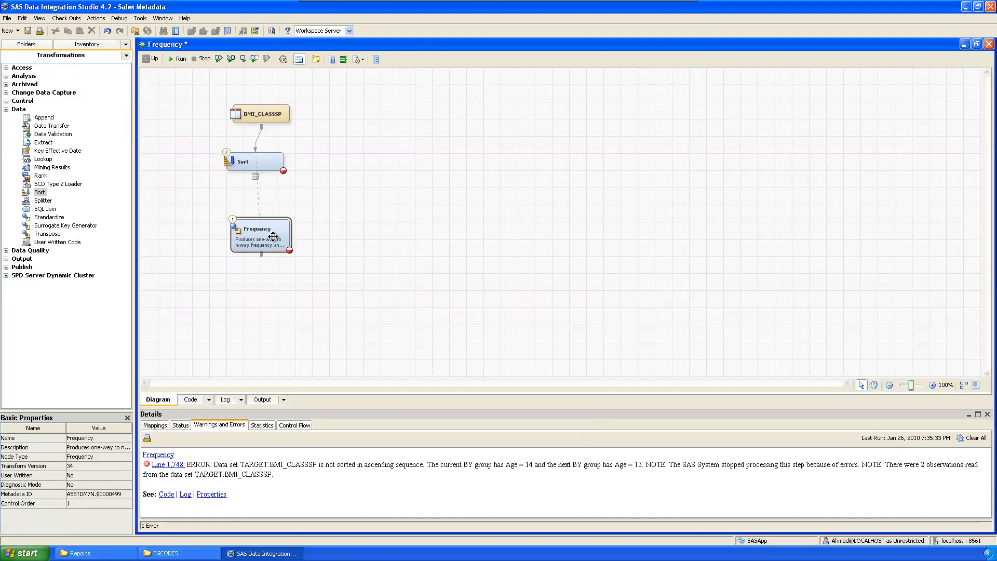
key(Delete)
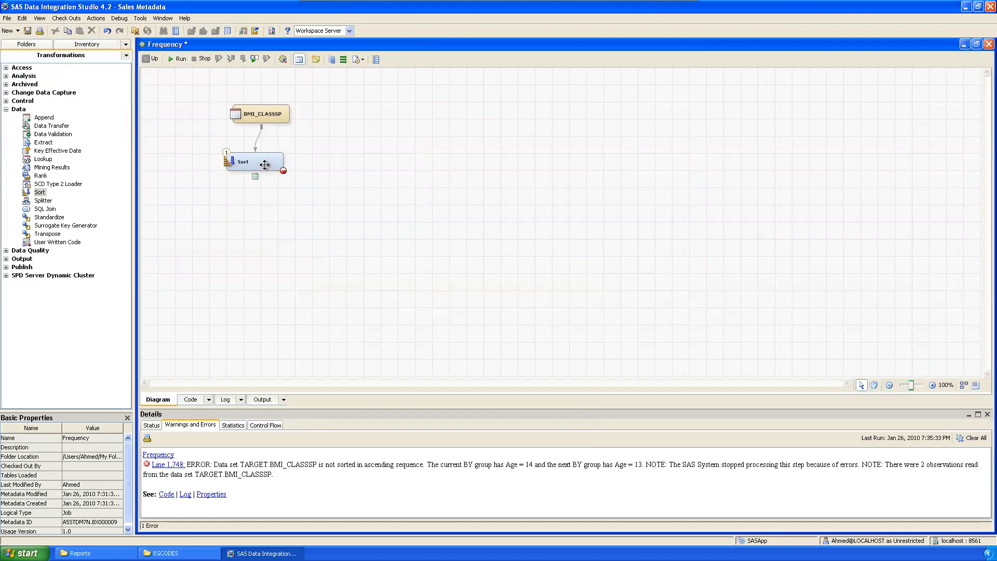
drag(260, 165, 270, 182)
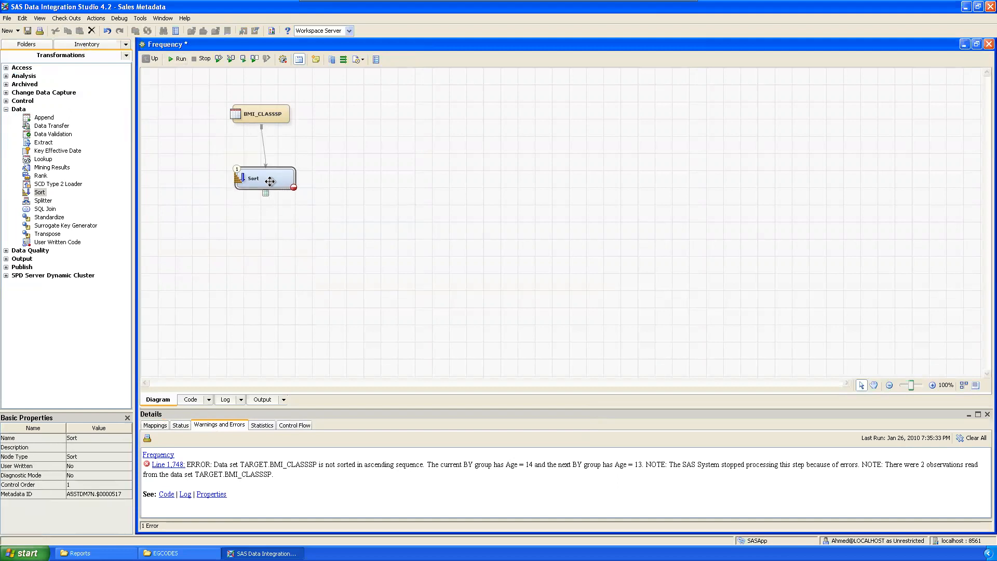
Step: Add a new Frequency transformation below Sort, connect Sort's work table to it, and auto-arrange the diagram
click(6, 76)
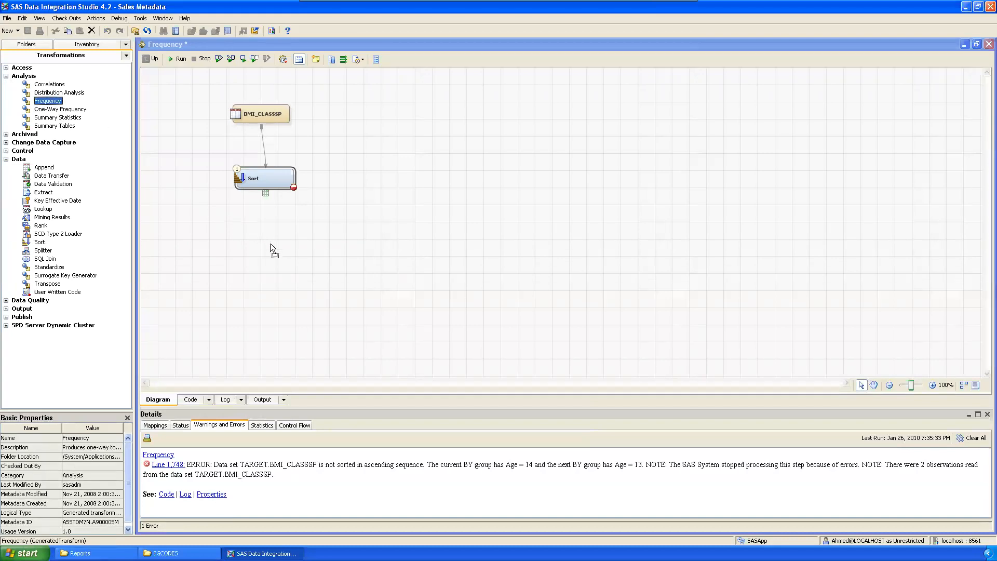
click(265, 193)
drag(303, 252, 265, 234)
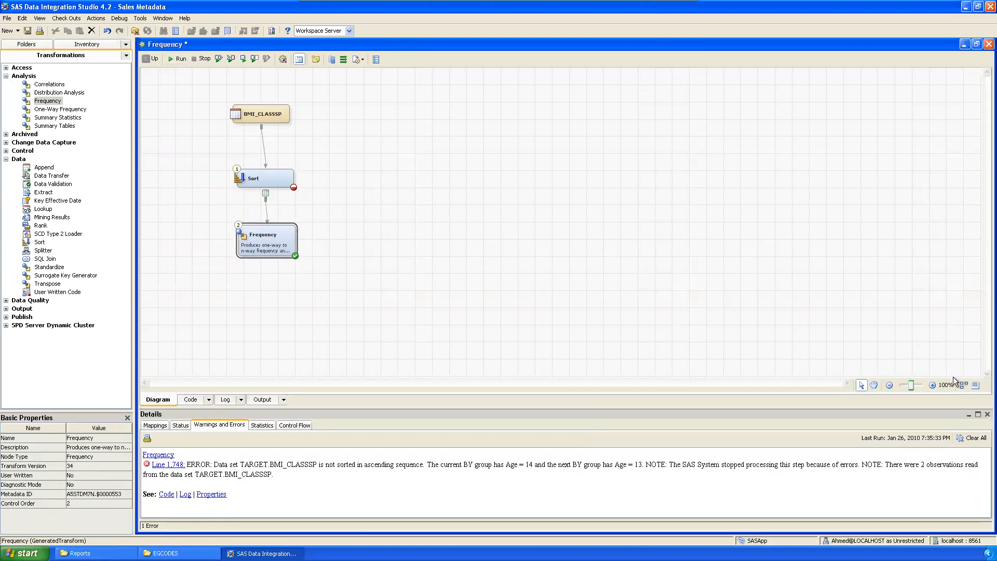
click(963, 386)
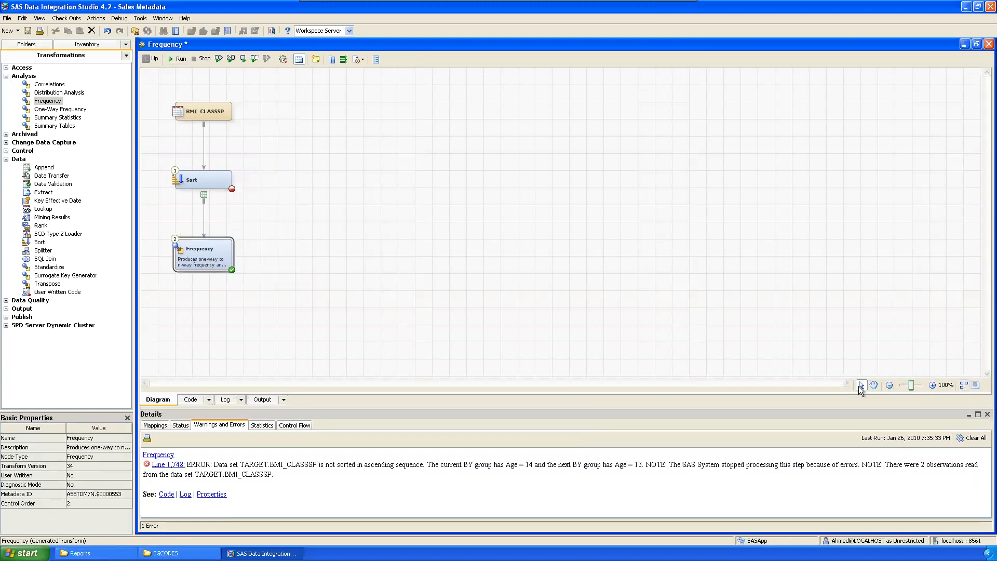
click(398, 167)
Step: Set the Sort transformation to sort by the Age column in ascending order and apply the properties
right_click(205, 179)
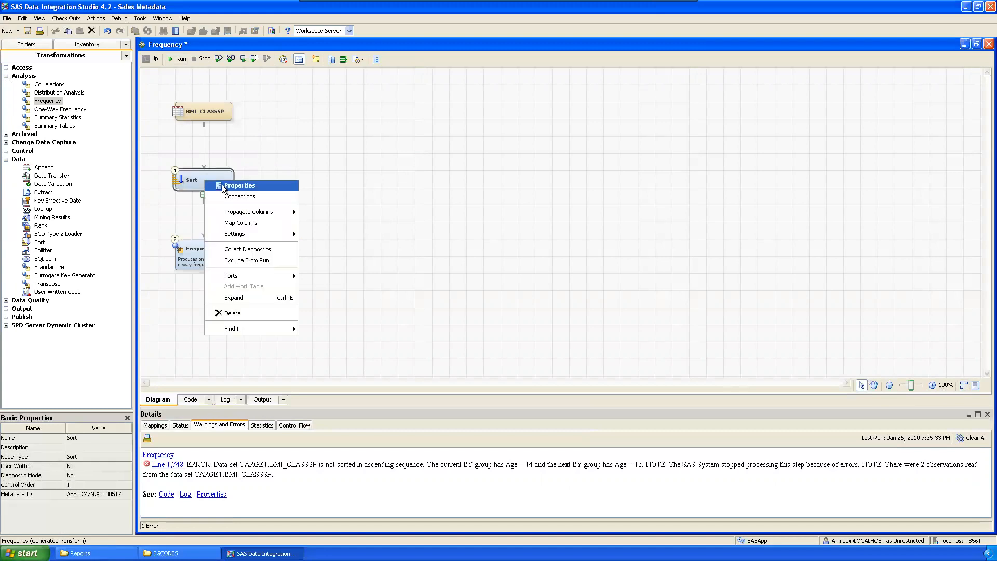
click(222, 186)
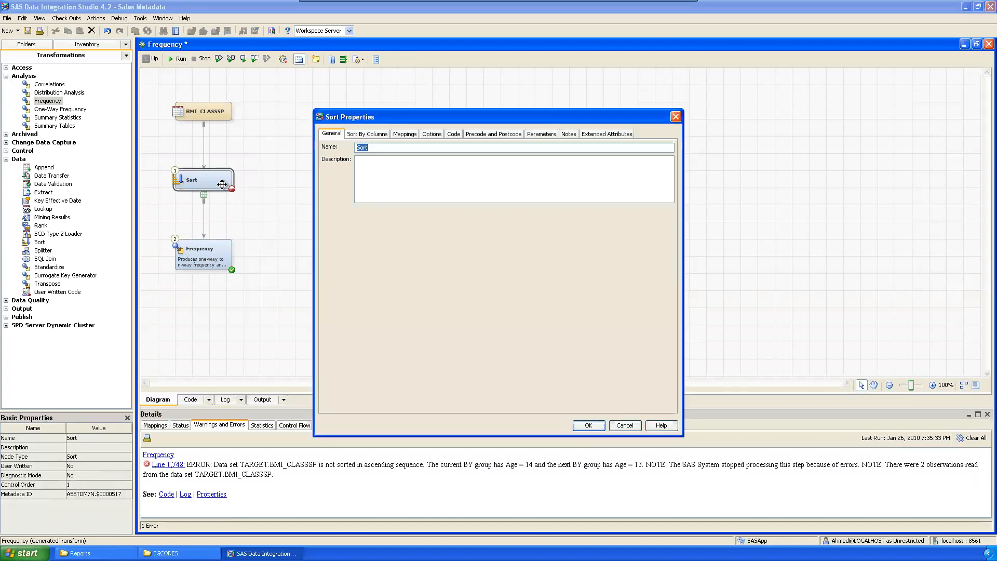
click(375, 133)
click(347, 175)
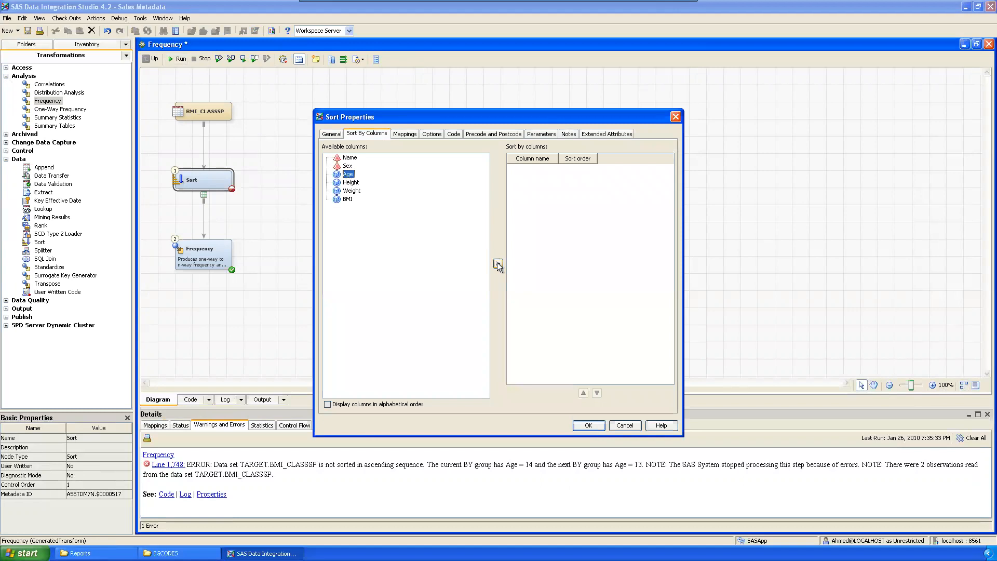
click(498, 264)
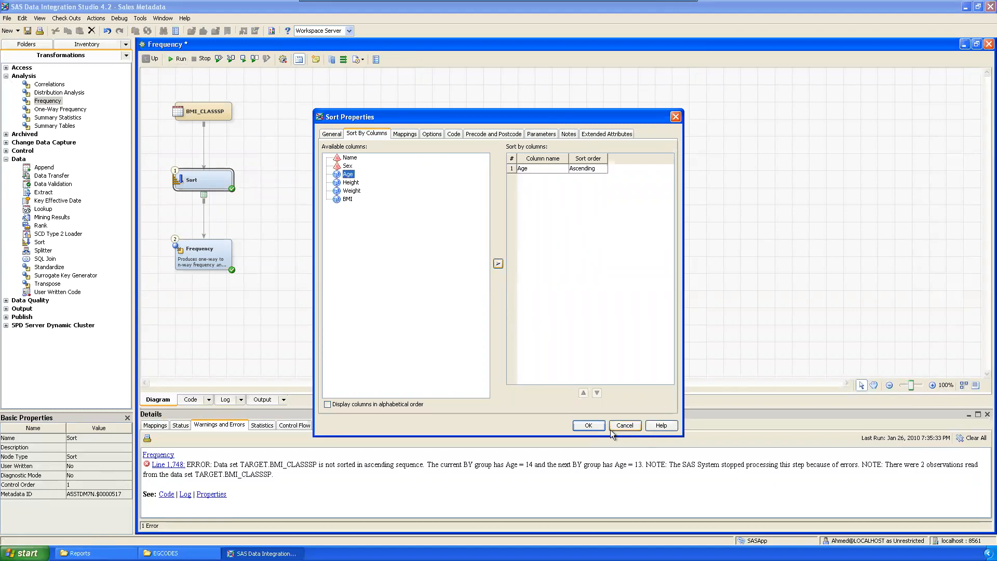
click(589, 425)
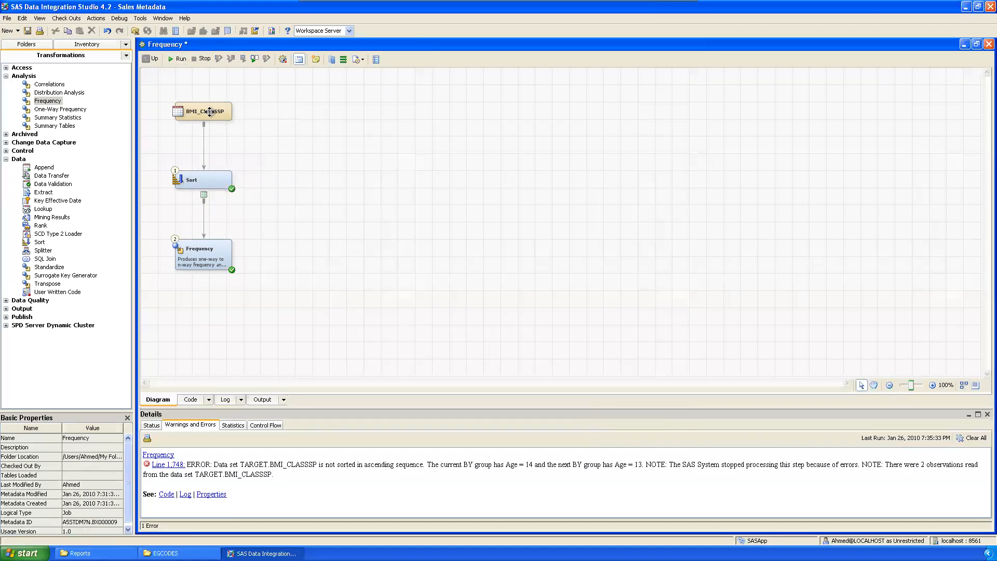
Step: Save the Frequency job and display the status details of its last run
click(203, 179)
click(326, 145)
click(27, 30)
click(151, 425)
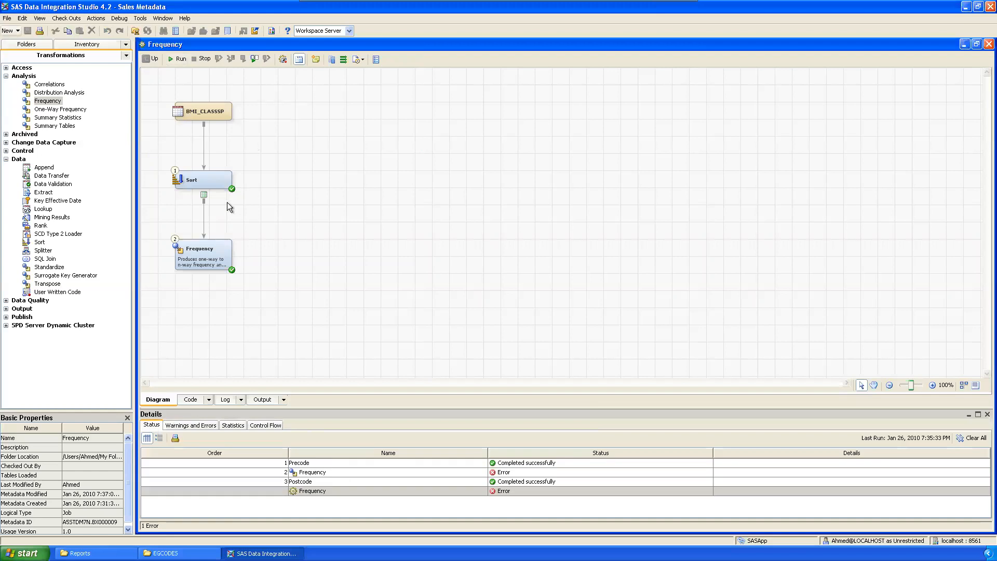
Step: Assign Sex from the Sort work table as the new Frequency transformation's frequency distribution column
right_click(202, 246)
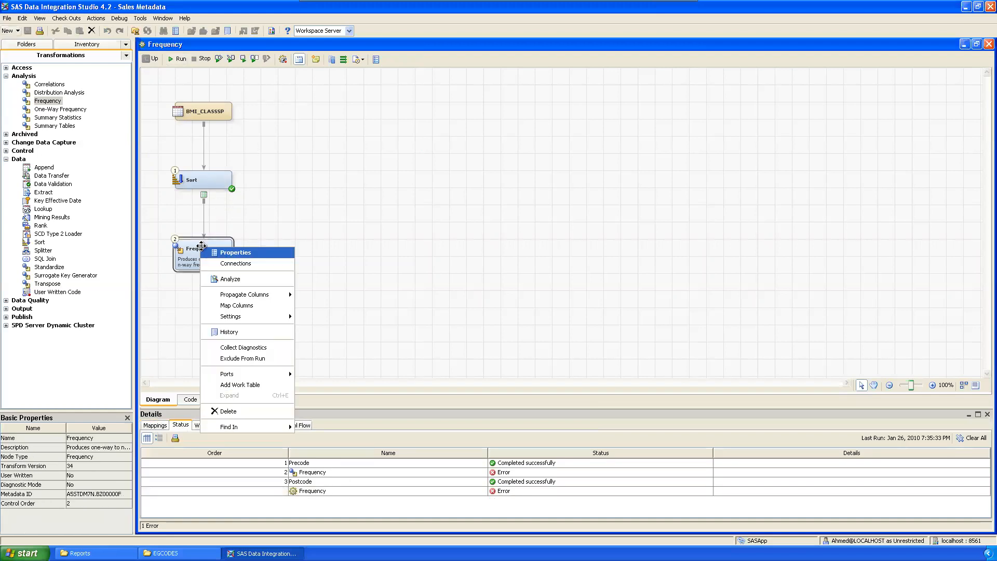
click(232, 251)
click(382, 134)
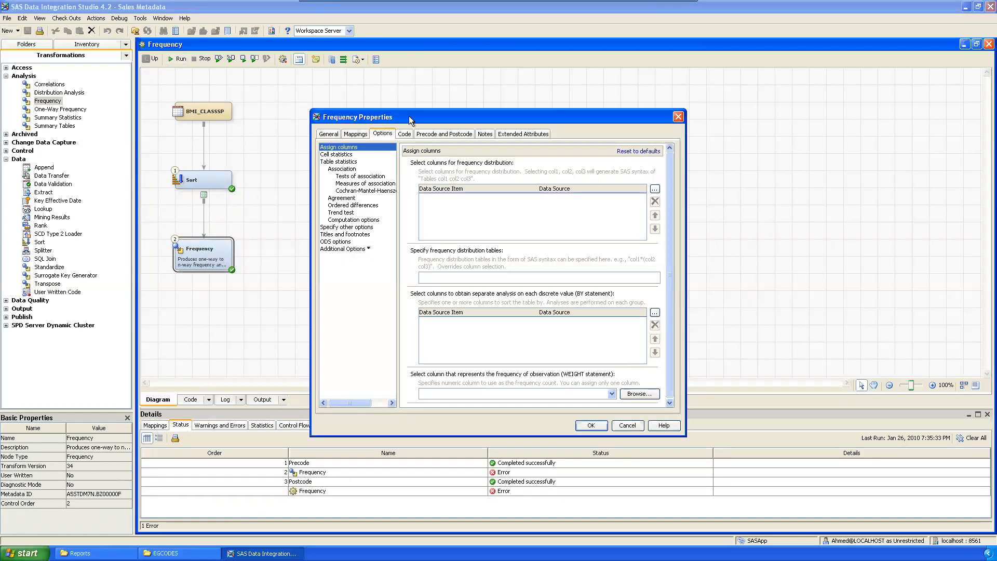
click(578, 178)
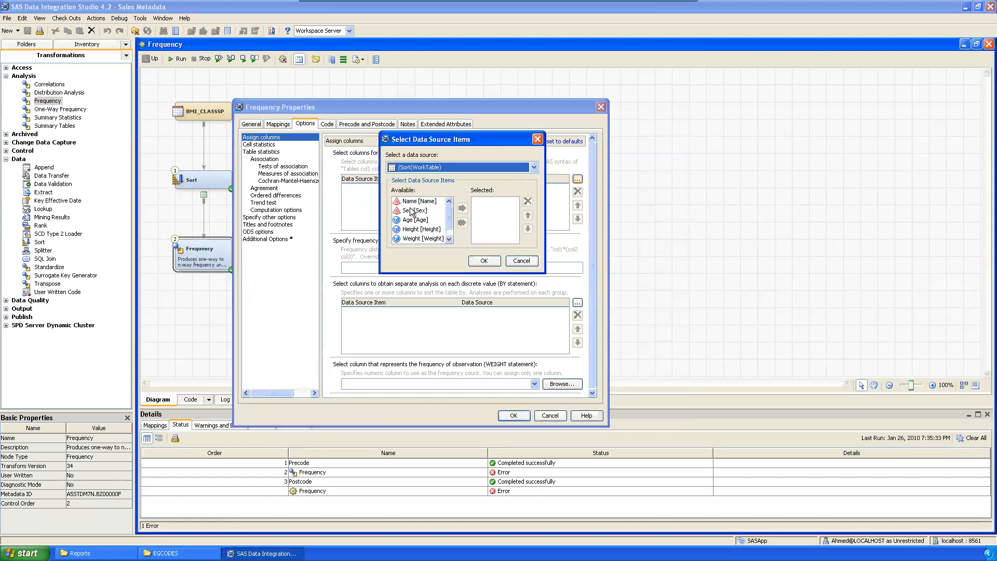
click(418, 210)
click(436, 212)
click(462, 208)
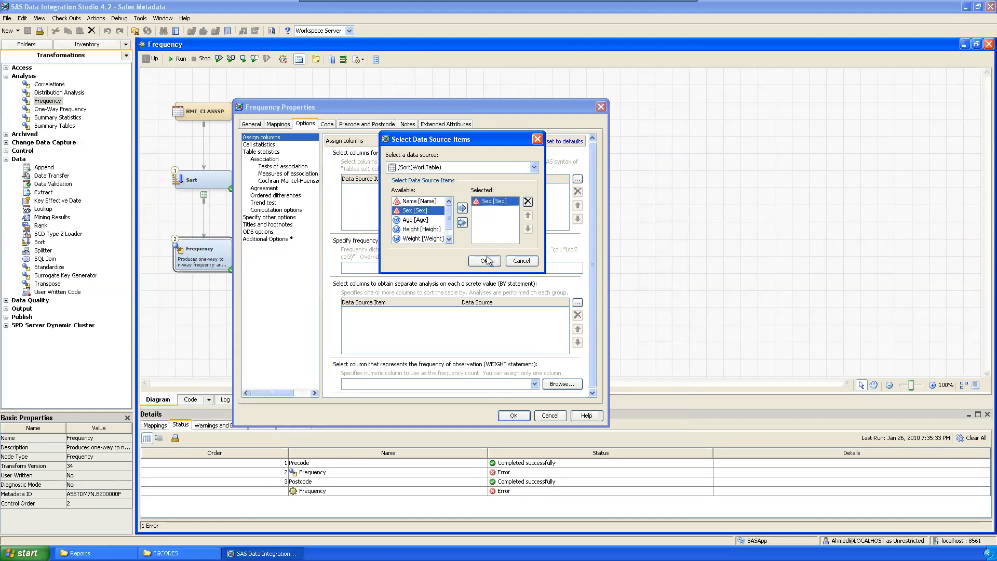
click(484, 261)
Step: Assign Age from the Sort work table as the Frequency transformation's BY column for separate analyses
click(578, 311)
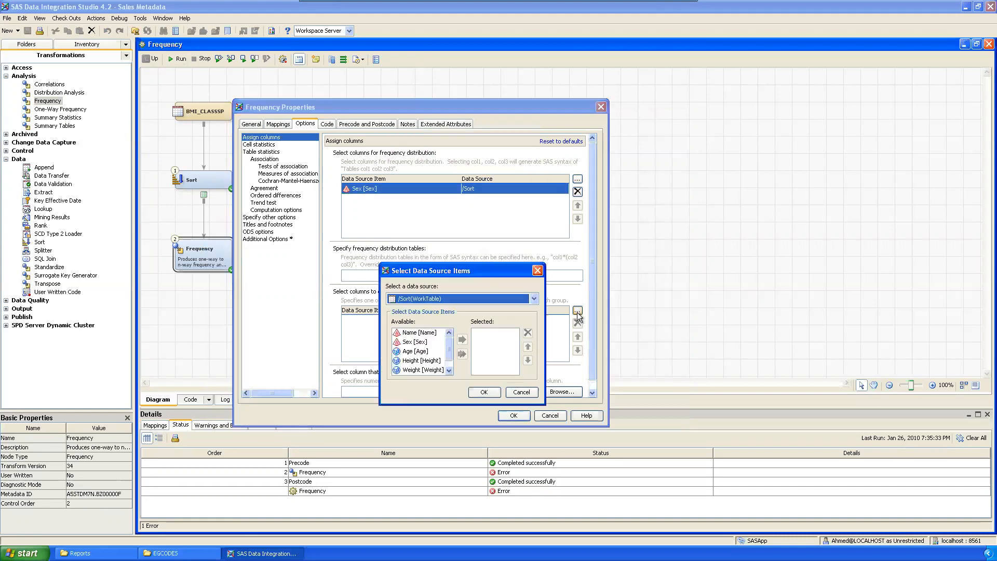
click(425, 353)
click(462, 340)
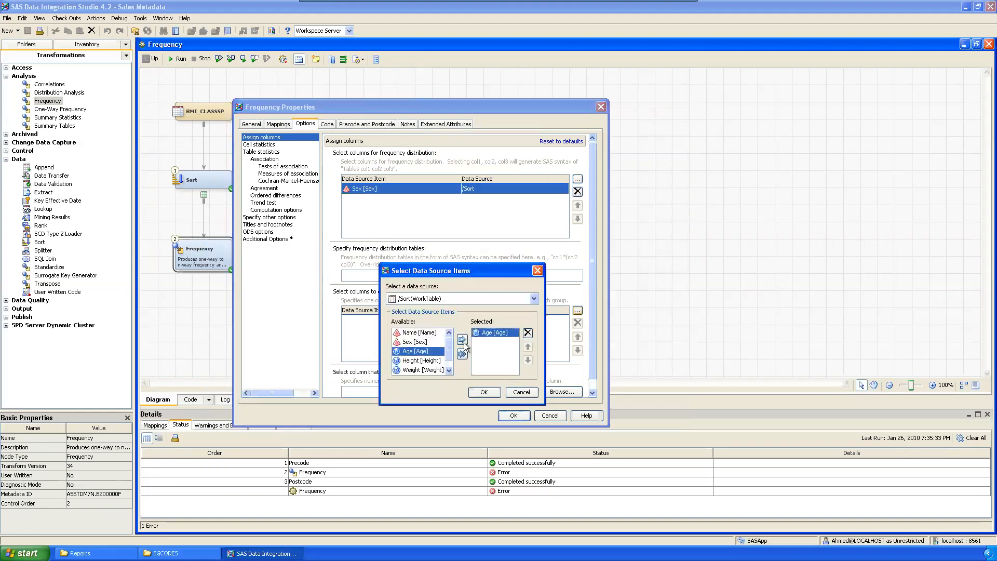
click(486, 392)
Step: Set the report's first heading to "Frequency report" and its first footnote to "Created by &sysuserid"
click(271, 225)
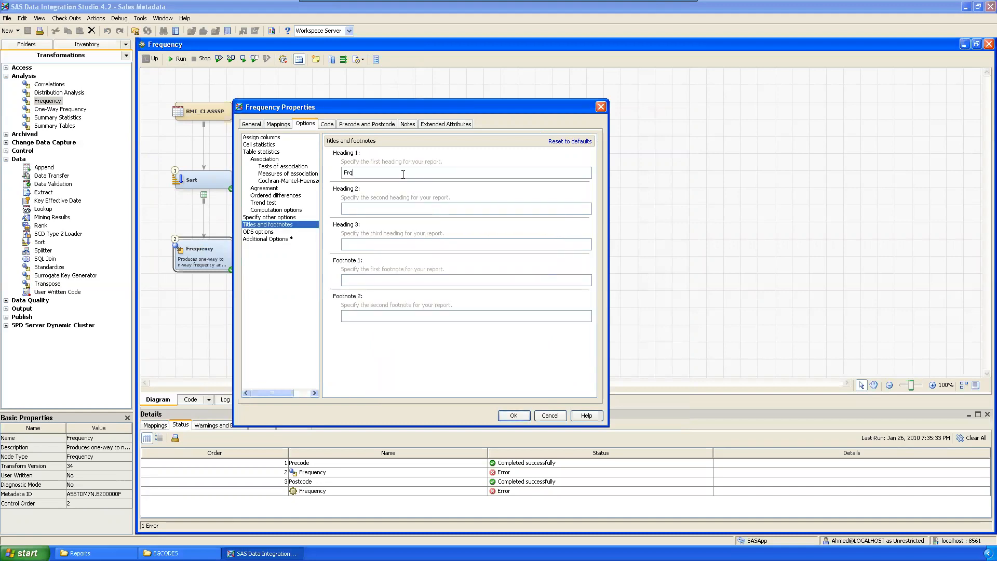
click(403, 174)
text(Frequency report)
click(367, 280)
text(Created by &sysuserid)
Step: Set the ODS result to Use PDF with location S:/Reports/Freq.pdf and apply the Frequency properties
click(256, 232)
click(394, 172)
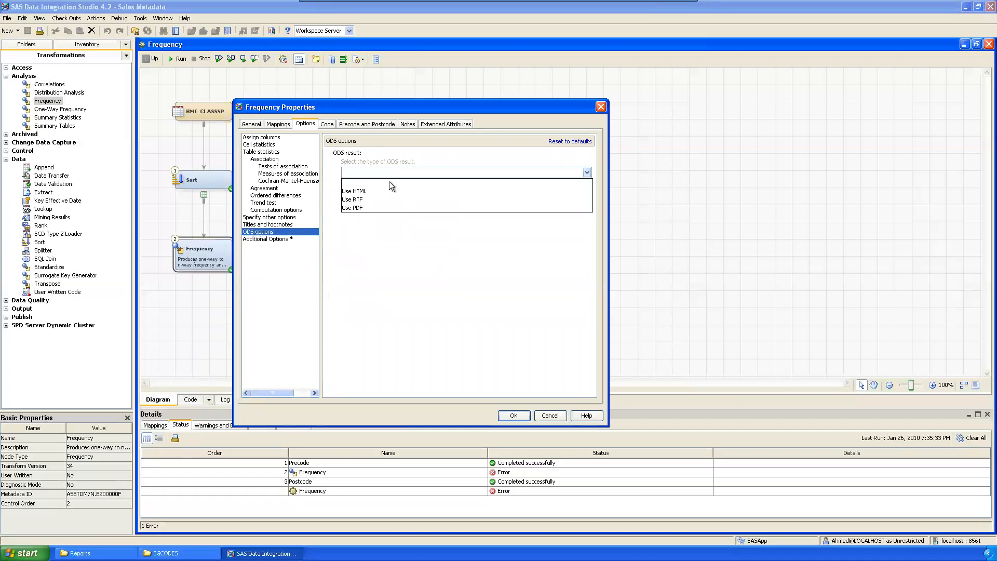
click(376, 207)
click(515, 207)
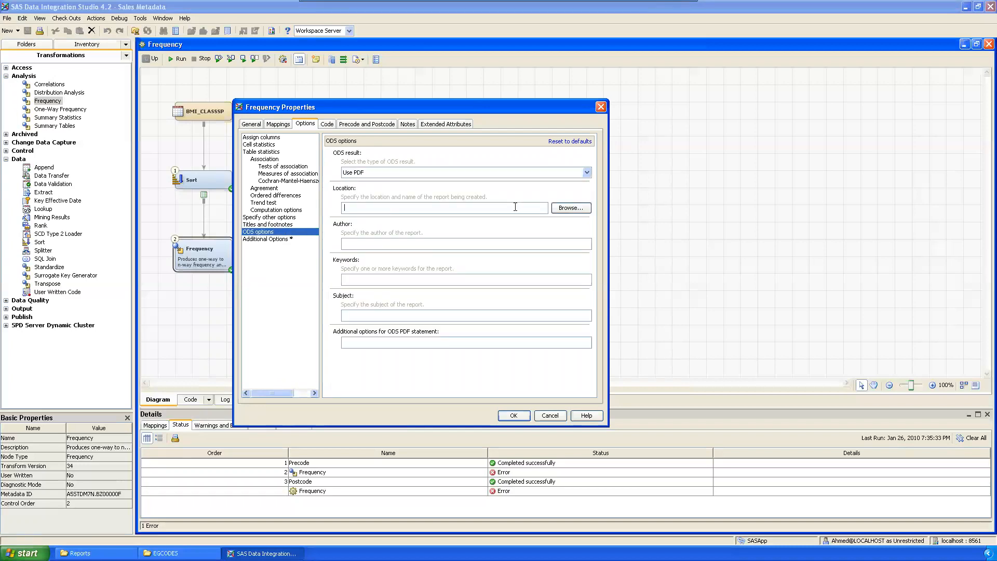
text(S:/Reports/Freq.pdf)
click(514, 415)
Step: Run the Frequency job and check the completion status of each of its steps
click(176, 59)
drag(563, 472, 566, 494)
click(579, 280)
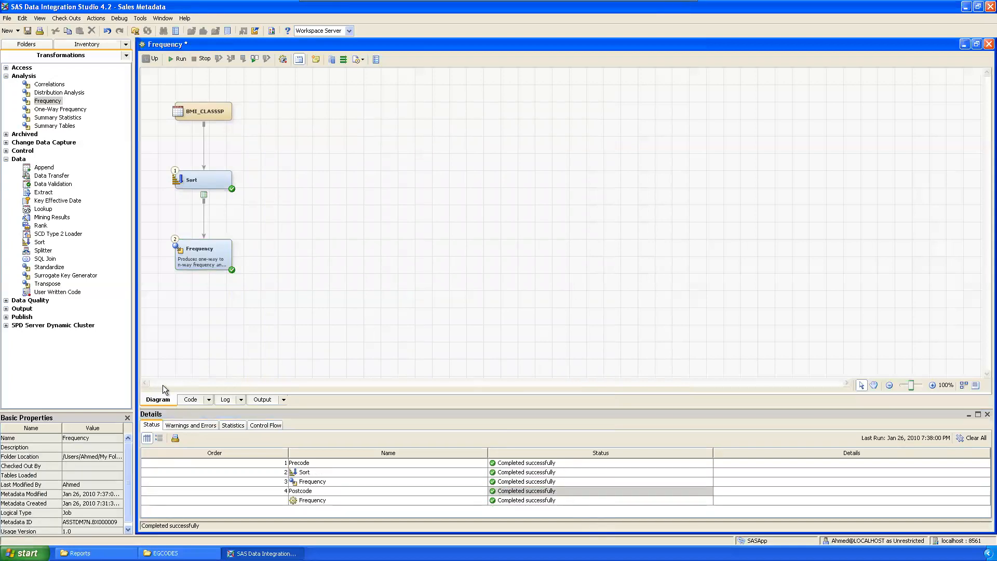
Step: Examine the job's text output, comparing the Sex frequency tables for each age group, and return to the diagram
click(263, 400)
scroll(595, 297, up, 3)
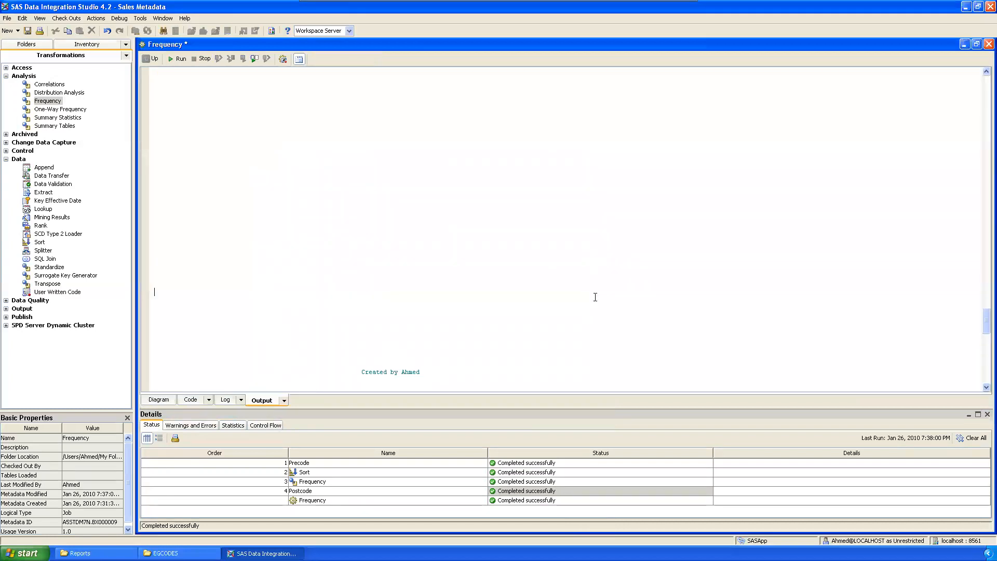
scroll(605, 299, down, 4)
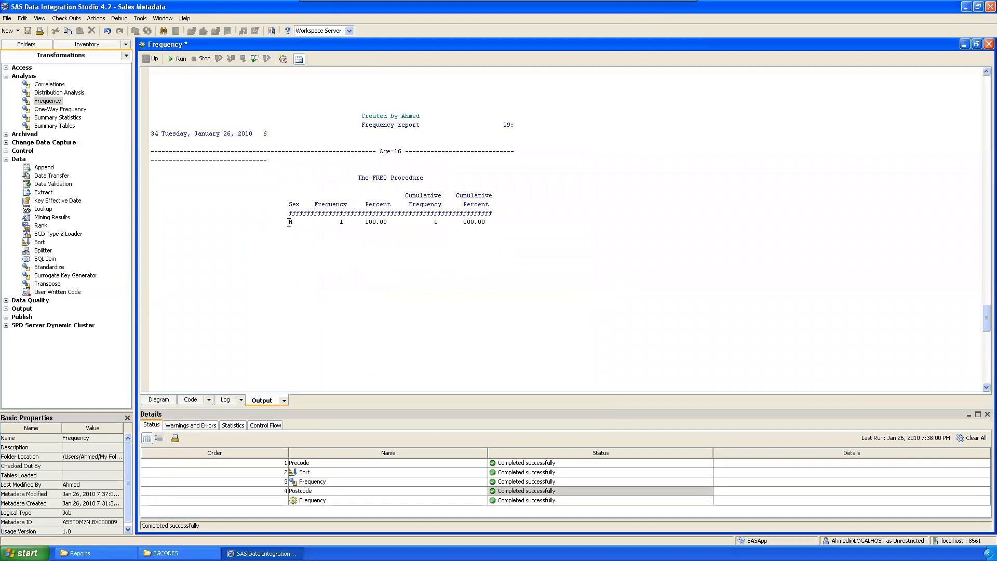
click(369, 229)
double_click(369, 224)
click(460, 241)
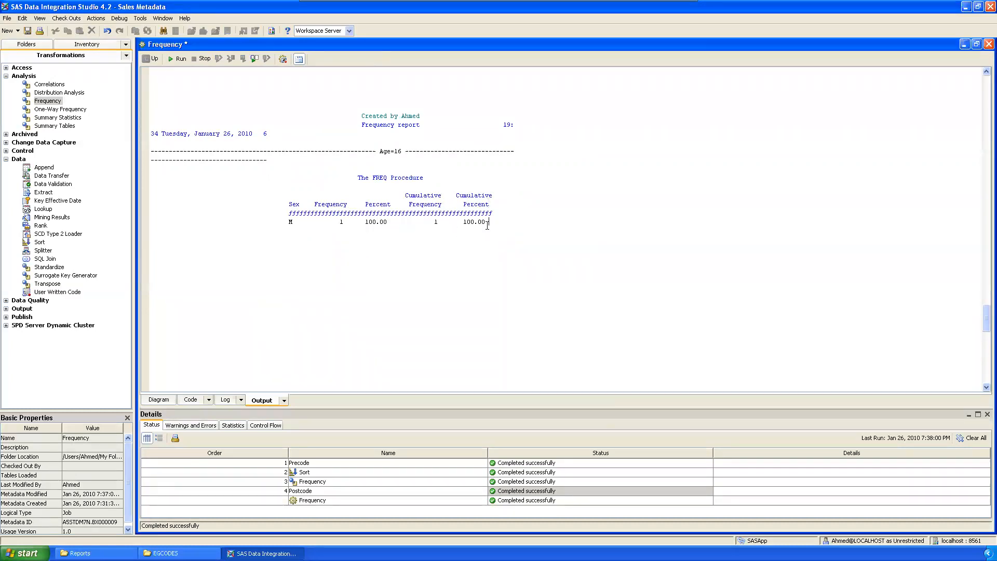
scroll(667, 265, up, 20)
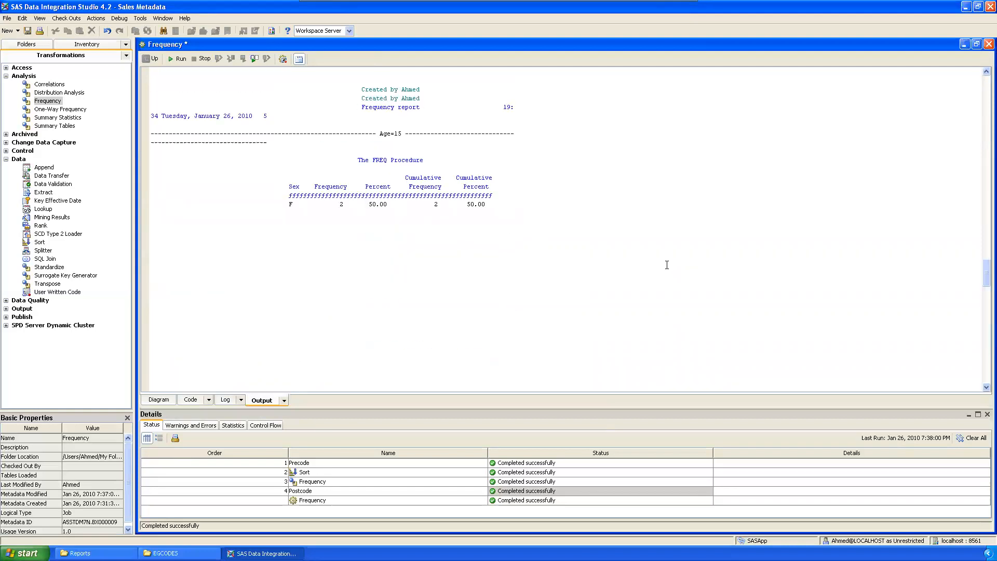
drag(286, 253, 357, 259)
click(390, 307)
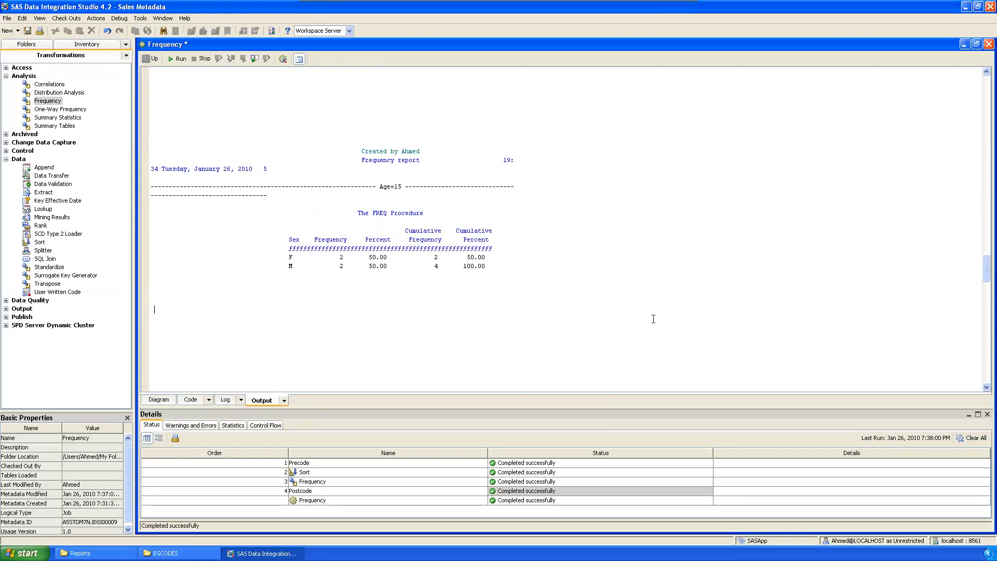
drag(371, 184, 268, 196)
scroll(496, 264, up, 6)
scroll(497, 264, up, 10)
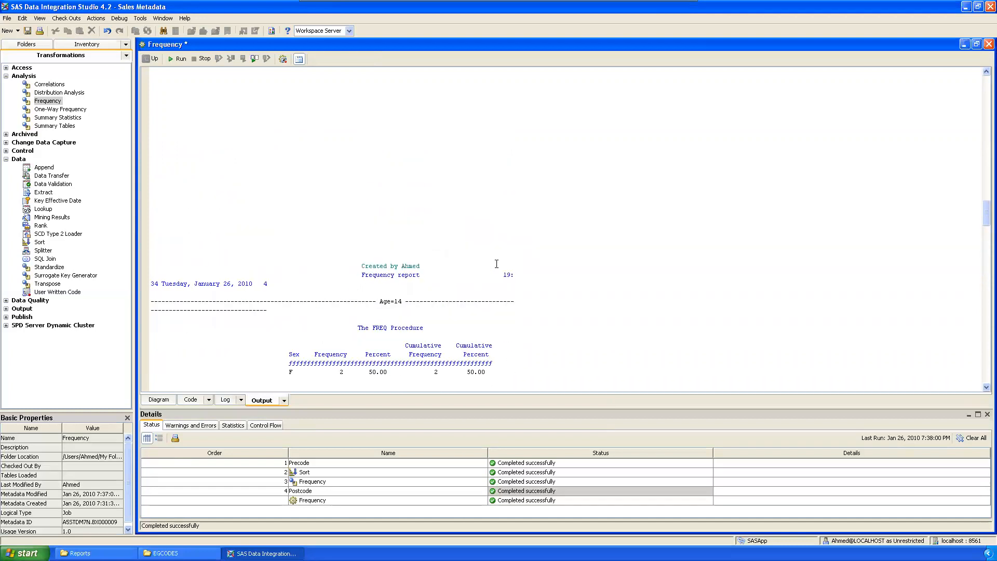
scroll(407, 366, up, 15)
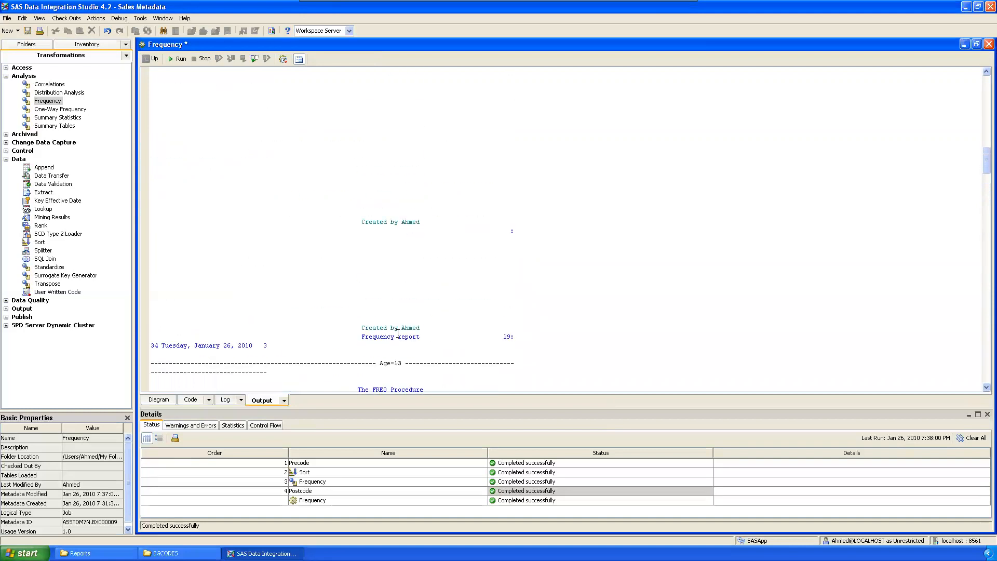
scroll(397, 332, up, 10)
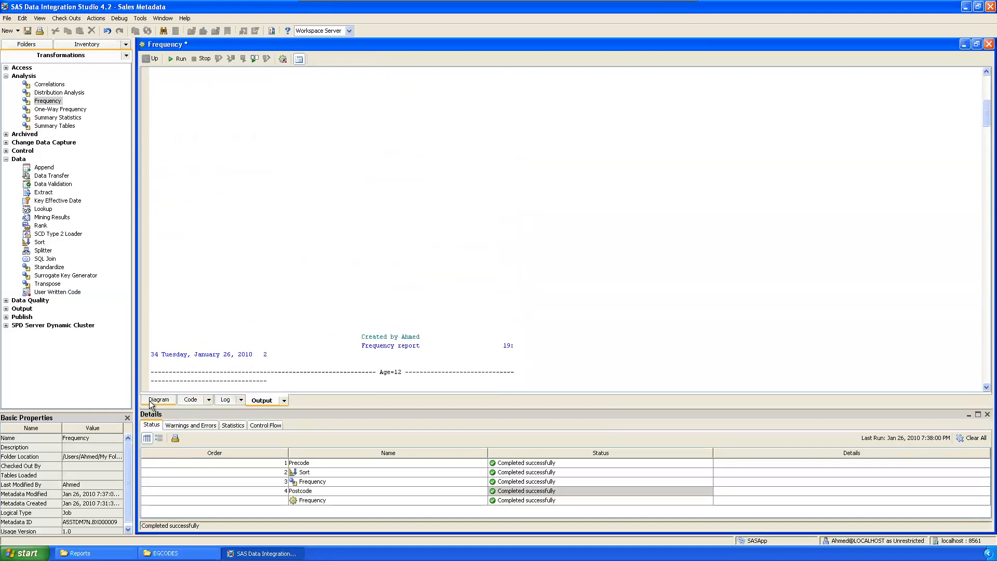
click(153, 400)
Step: Open the Freq PDF from the Reports folder, review its Sex frequency tables for successive ages, and close it
click(81, 553)
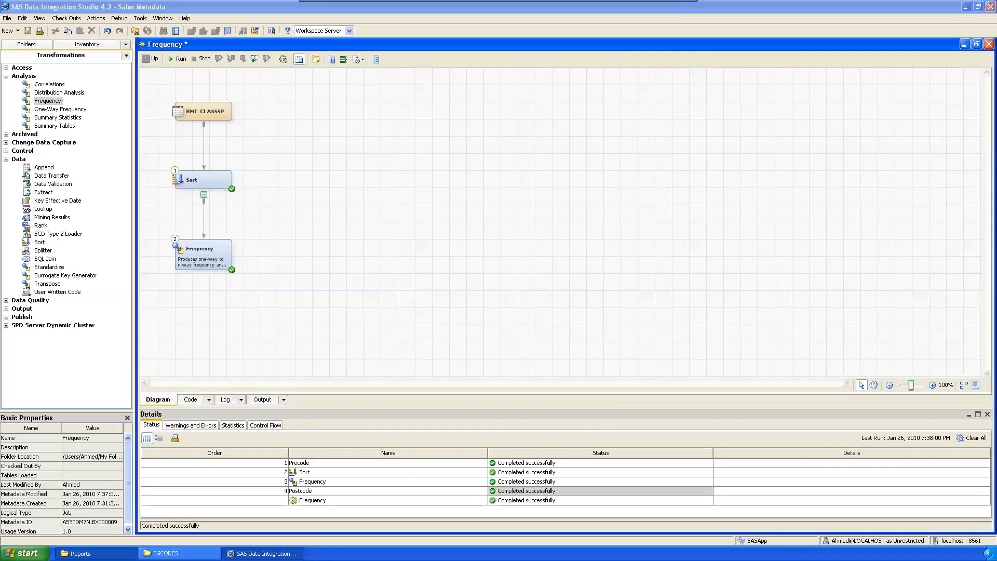
double_click(453, 175)
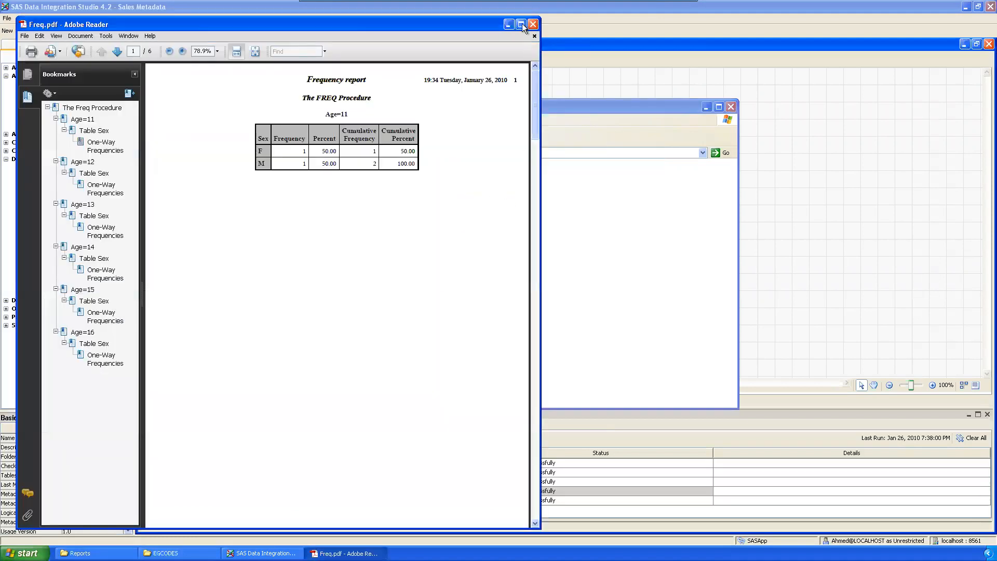
click(520, 25)
double_click(547, 170)
click(646, 238)
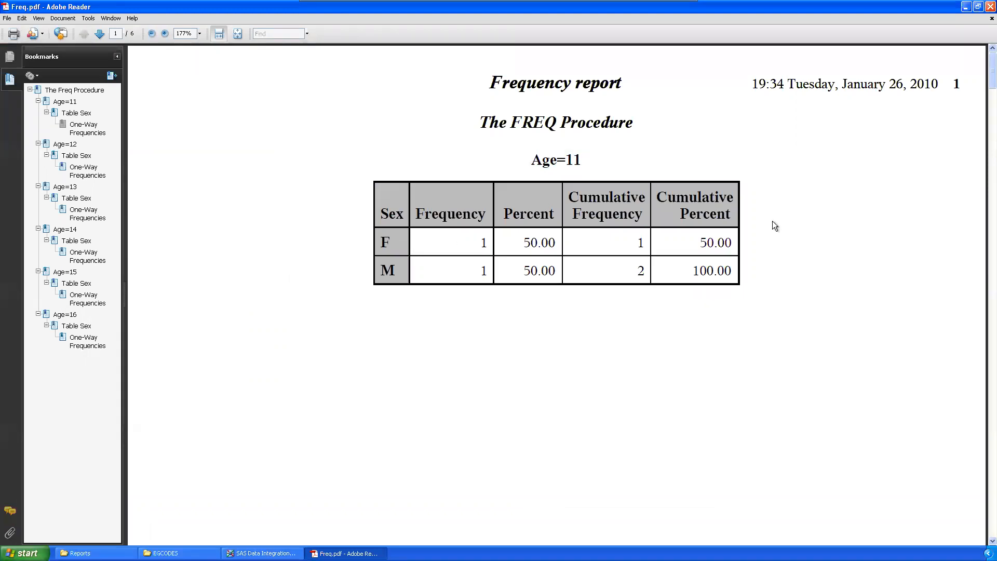
scroll(772, 220, down, 5)
click(83, 155)
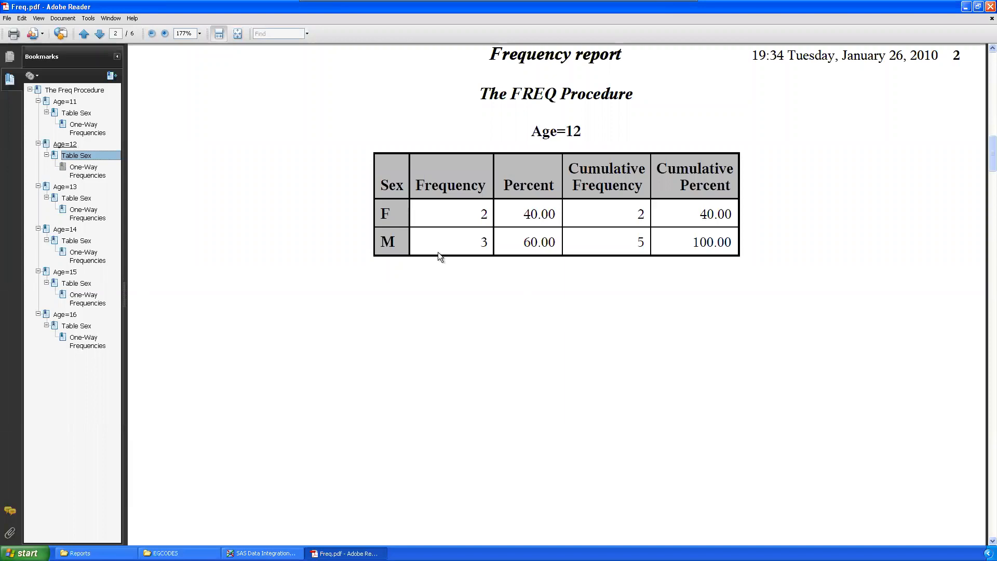
click(65, 186)
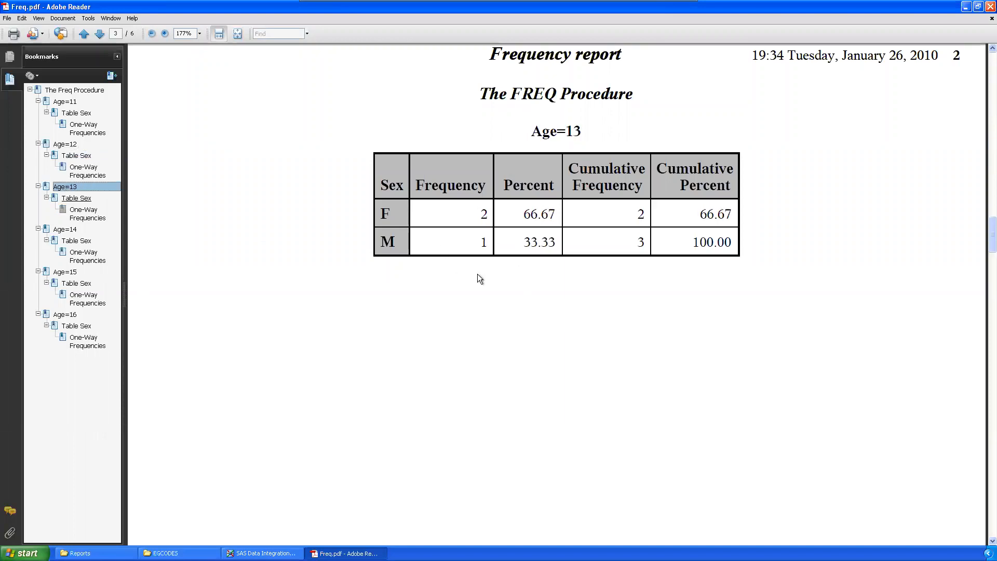
scroll(520, 306, down, 3)
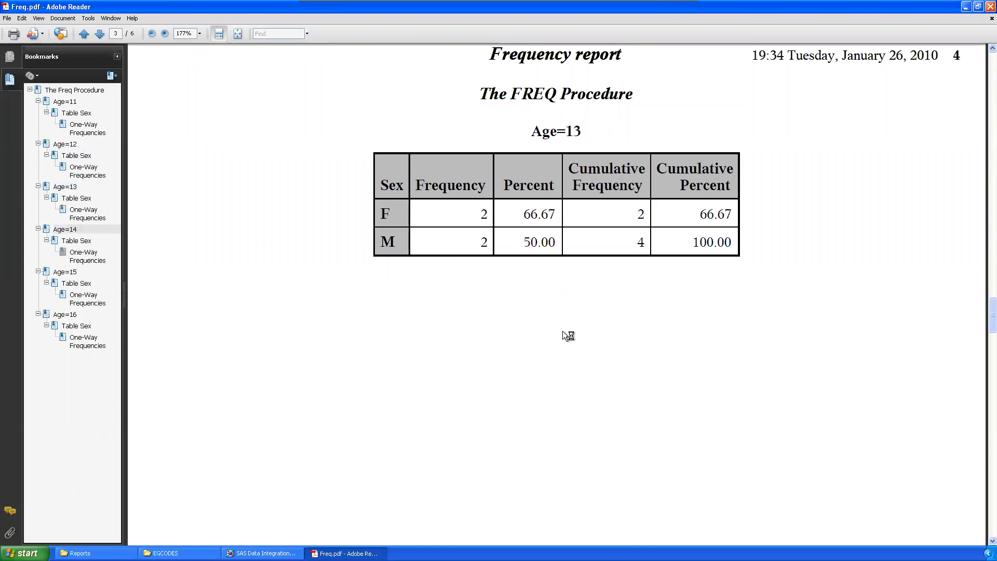
click(991, 7)
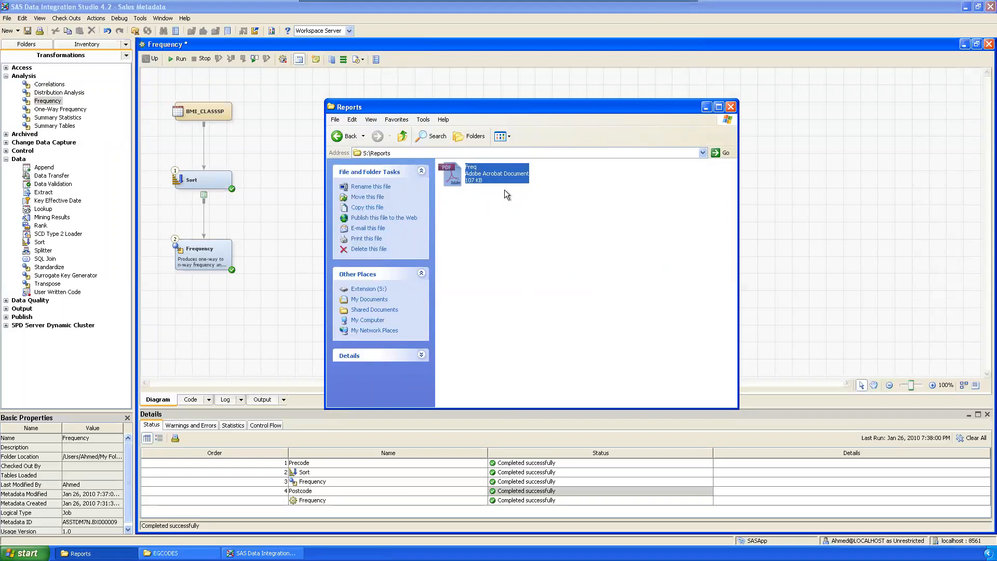
Step: Add Sex to the Sort transformation's sort columns ahead of Age, in ascending order, and apply the properties
click(215, 188)
right_click(215, 181)
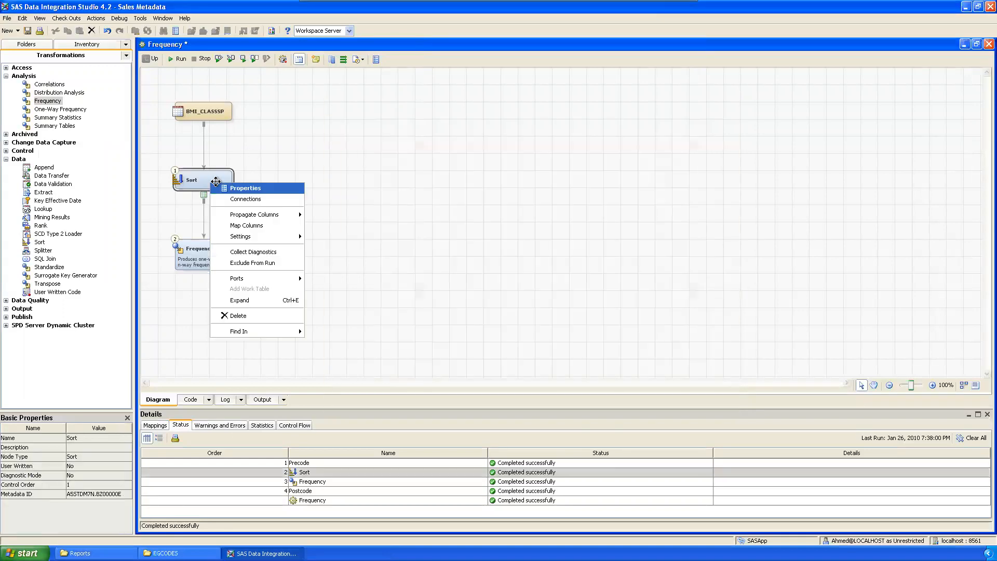
click(239, 188)
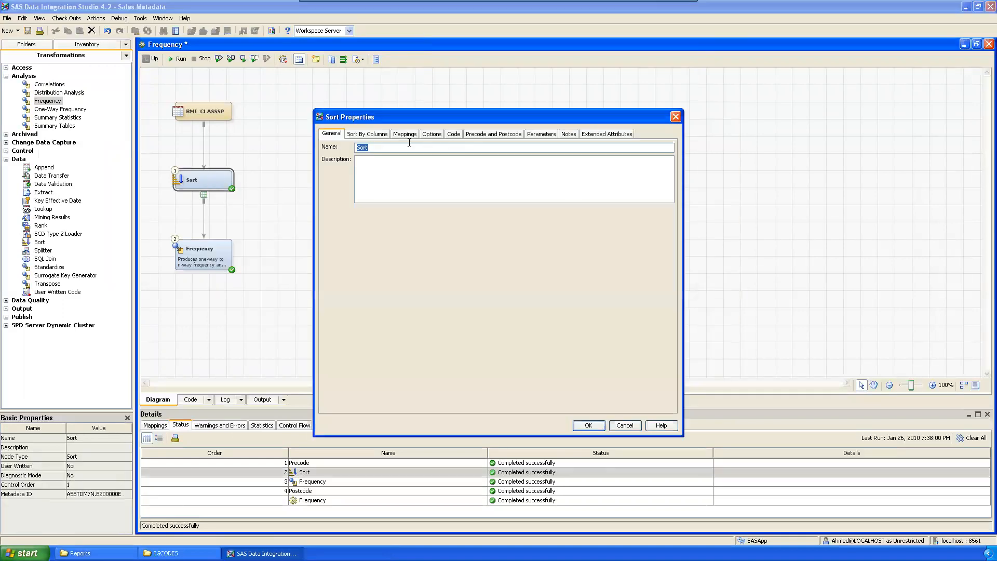
click(380, 134)
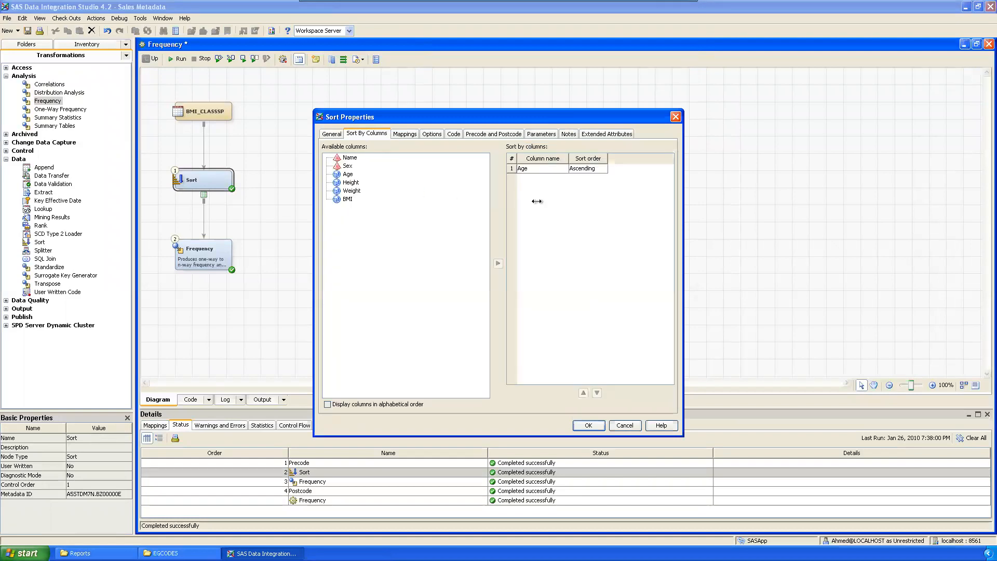
click(348, 165)
click(497, 264)
click(553, 169)
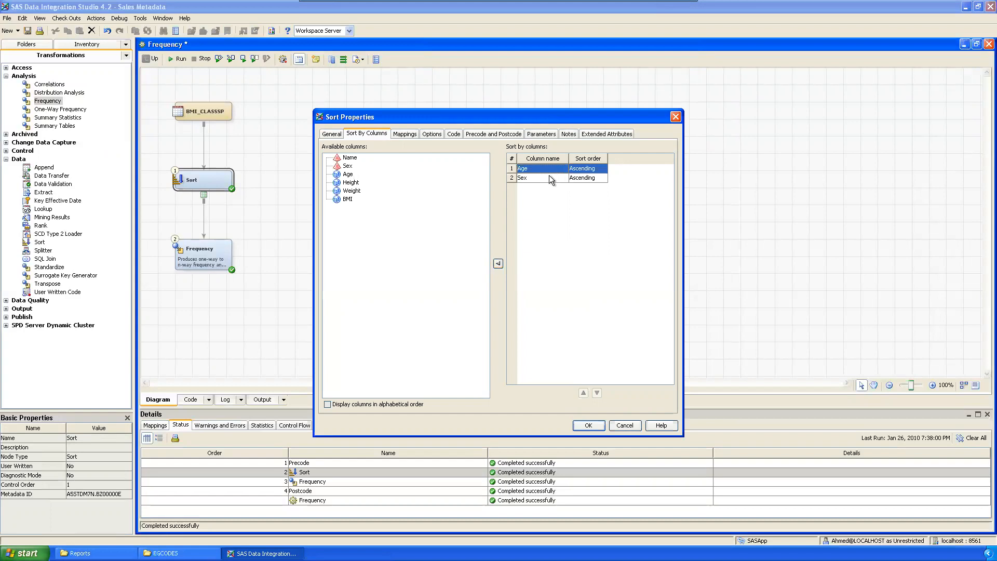
click(598, 393)
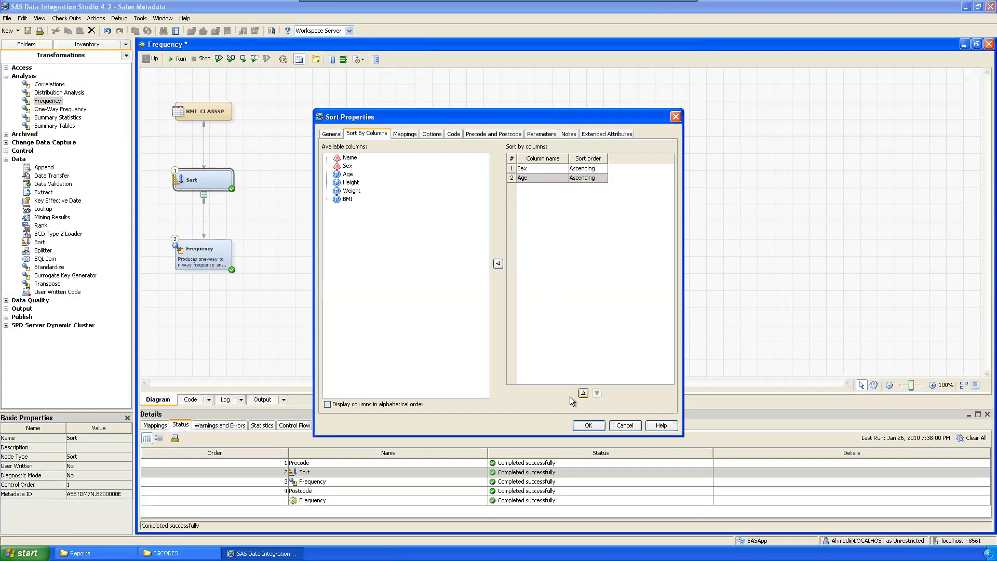
click(588, 425)
Step: Replace Sex with Age as the Frequency transformation's frequency distribution column
right_click(200, 252)
click(227, 258)
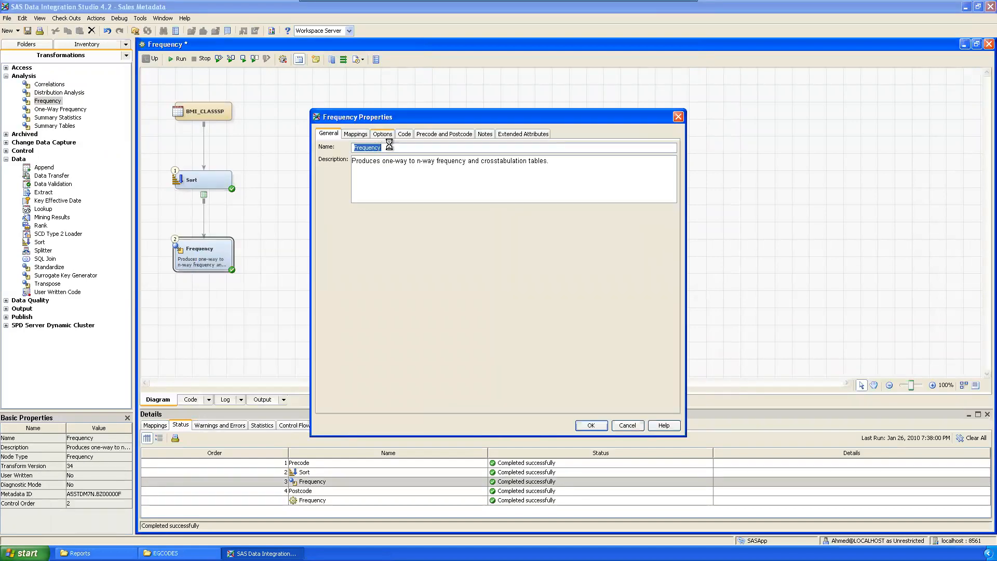
click(384, 137)
click(655, 189)
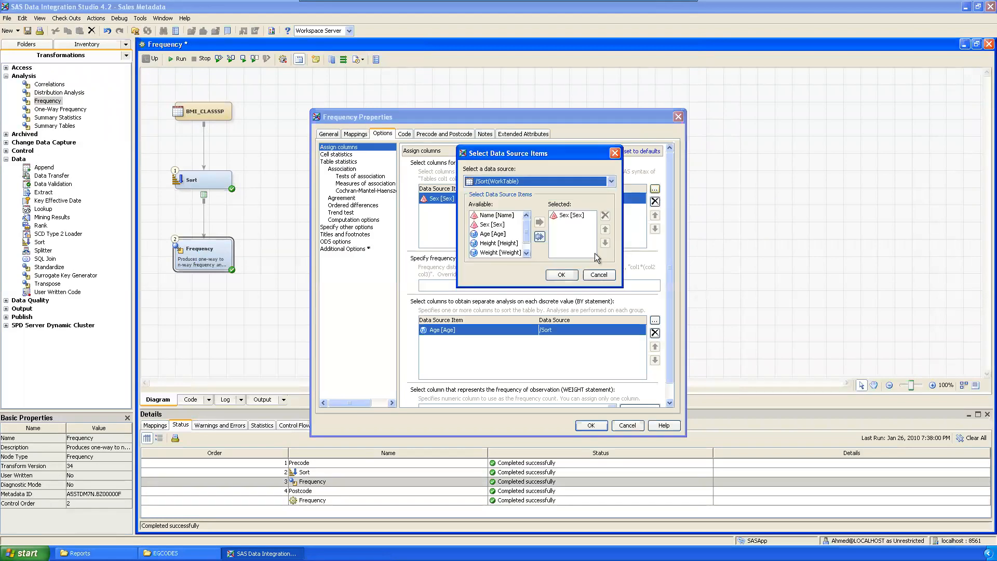
click(563, 215)
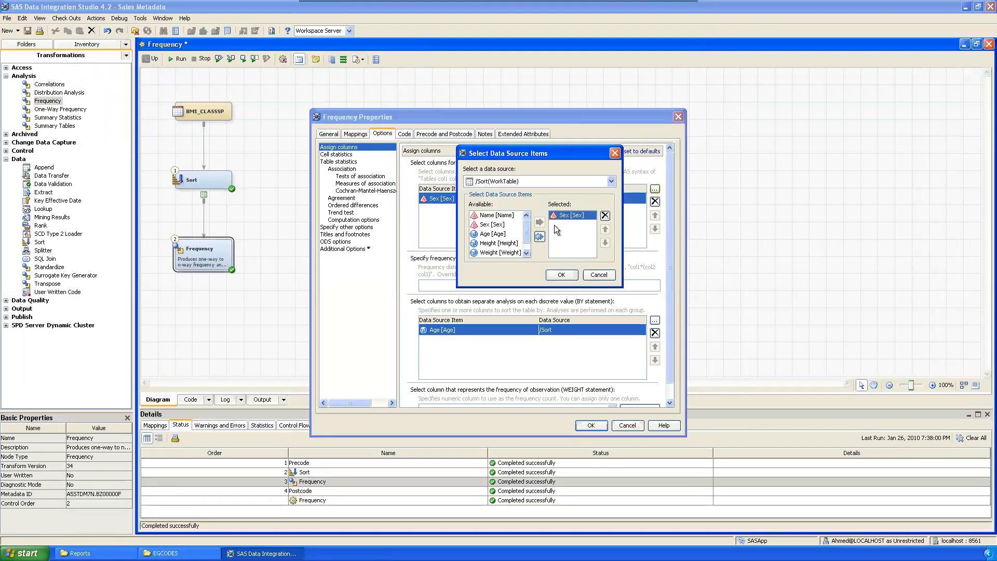
click(605, 215)
click(517, 233)
click(540, 223)
click(569, 276)
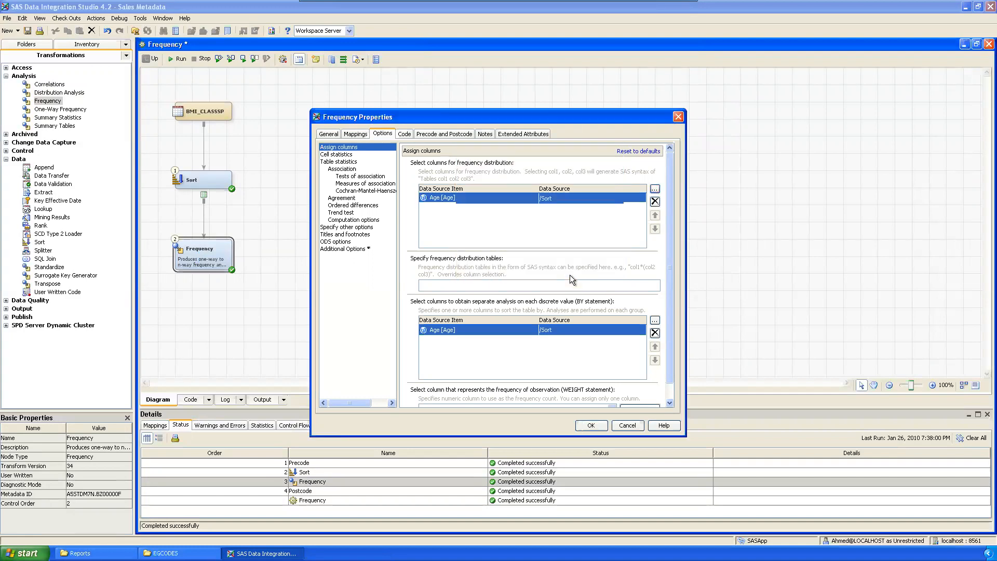
Step: Replace Age with Sex as the Frequency transformation's BY column and apply the properties
click(655, 320)
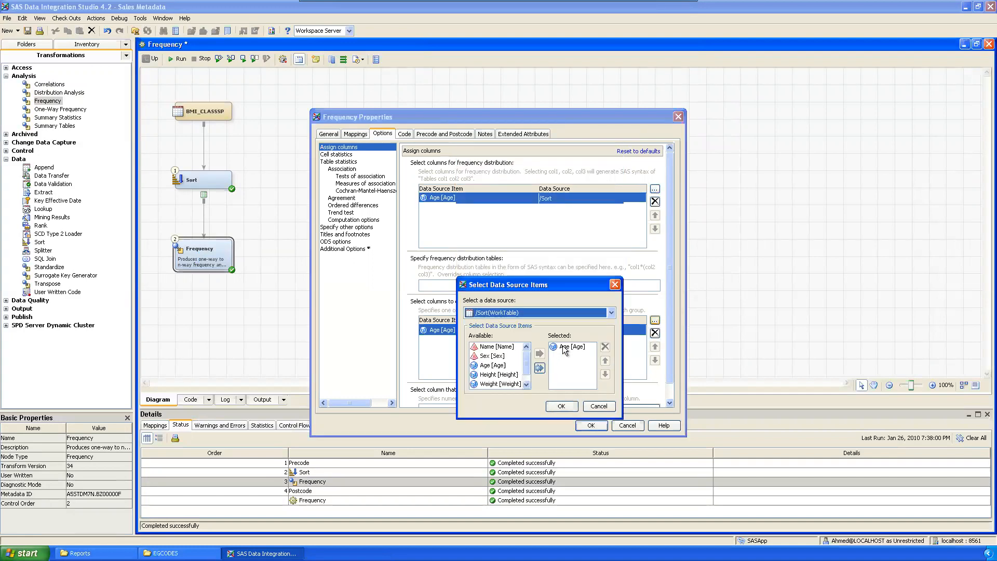
click(566, 348)
click(605, 346)
click(492, 356)
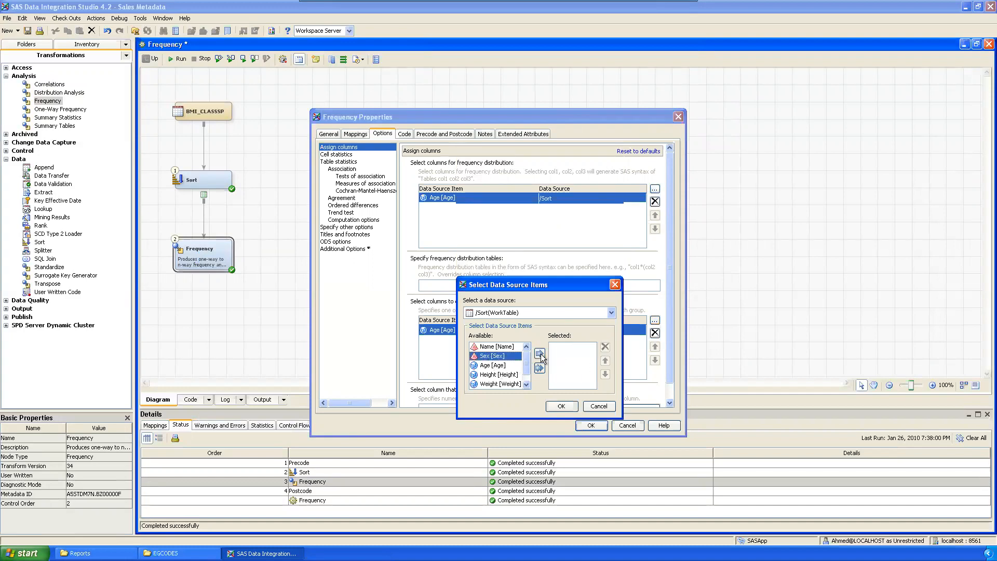
click(540, 354)
click(572, 407)
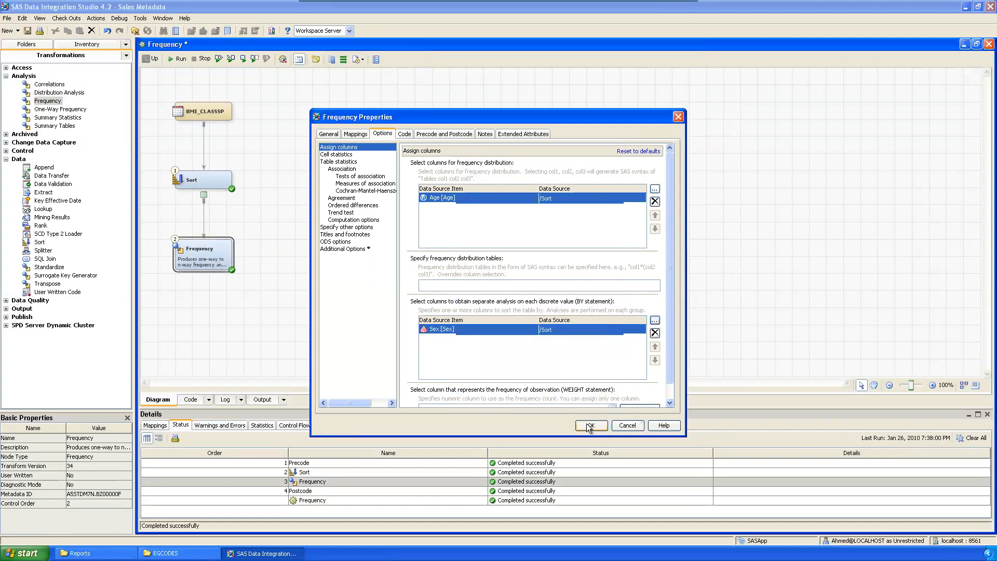
click(590, 426)
Step: Rerun the Frequency job with the changed columns and switch to the S:\Reports folder containing the PDF
click(410, 160)
click(181, 59)
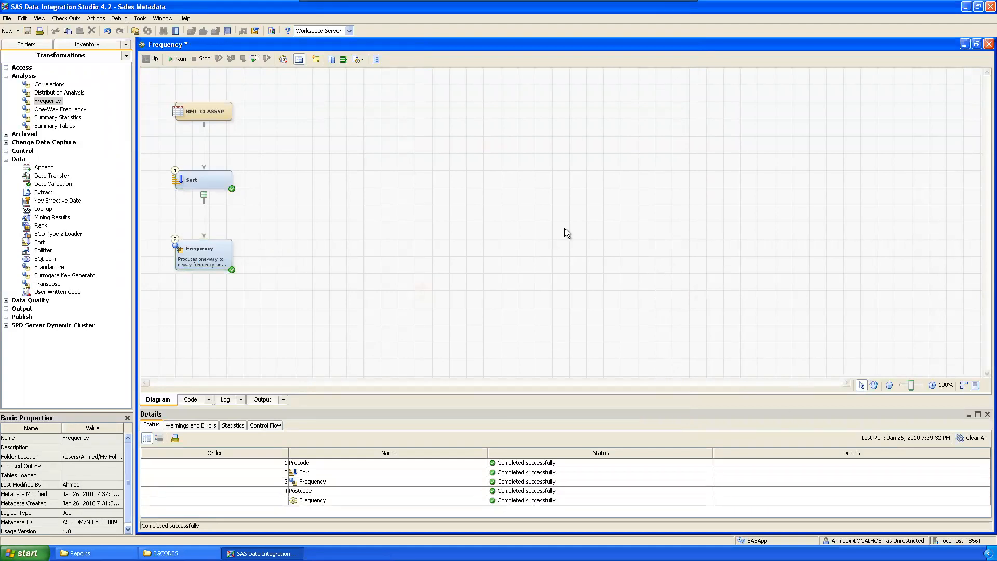
click(80, 554)
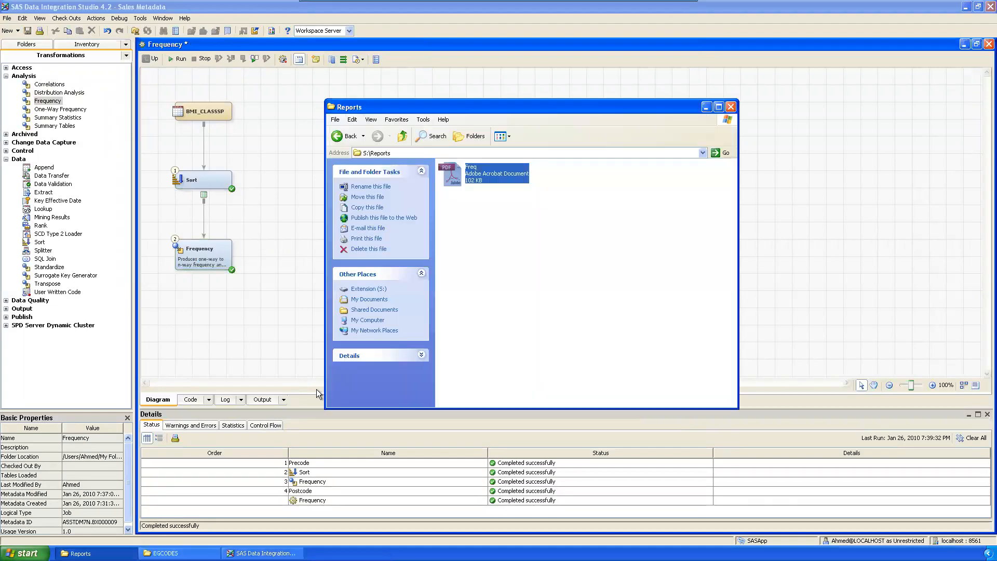
Step: Open the Freq PDF report and examine the Age frequency tables and page titles for each Sex group on both pages
double_click(516, 179)
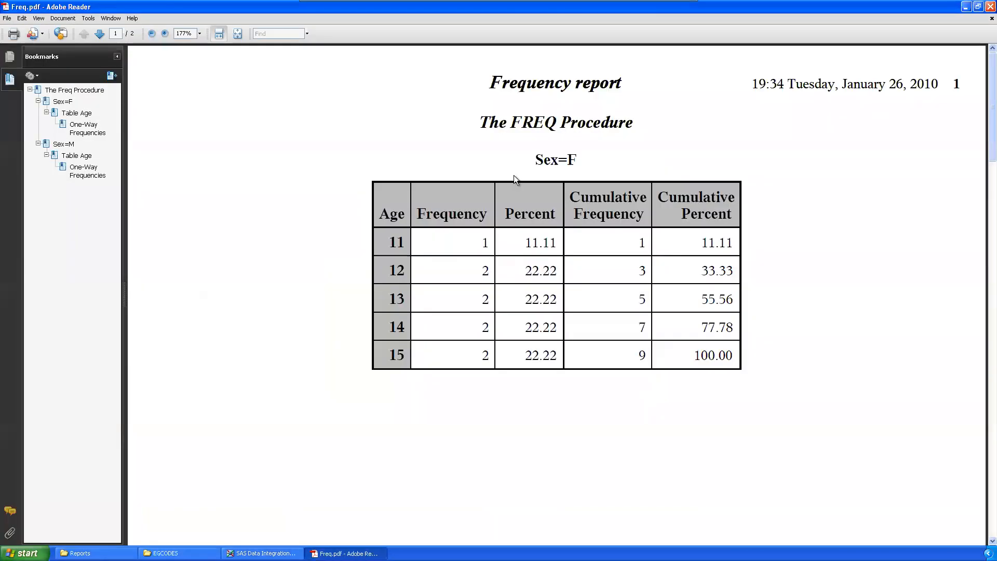
double_click(555, 160)
click(652, 164)
scroll(811, 349, down, 3)
scroll(819, 359, down, 10)
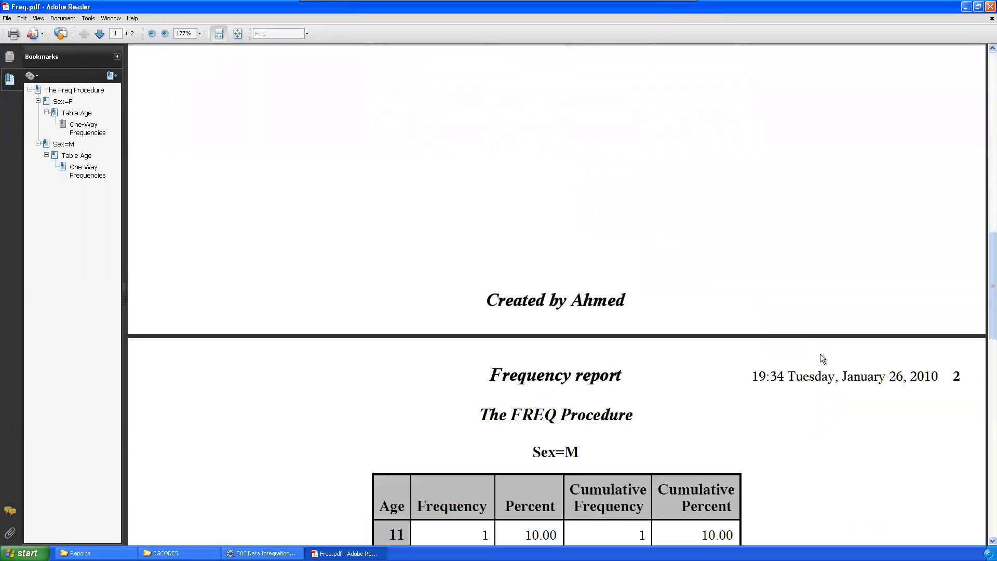
scroll(825, 357, up, 2)
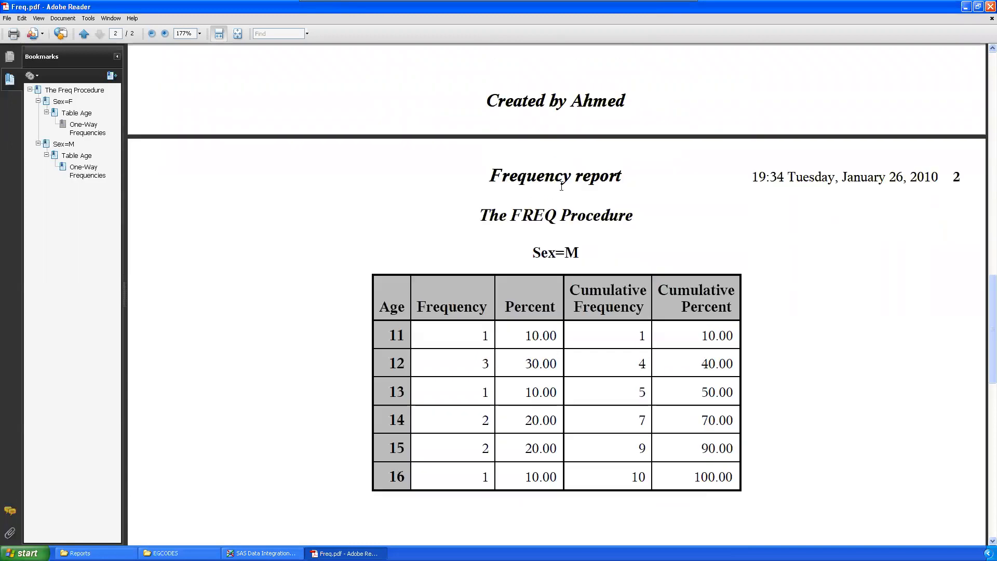
drag(488, 98, 630, 94)
click(685, 105)
scroll(668, 234, down, 4)
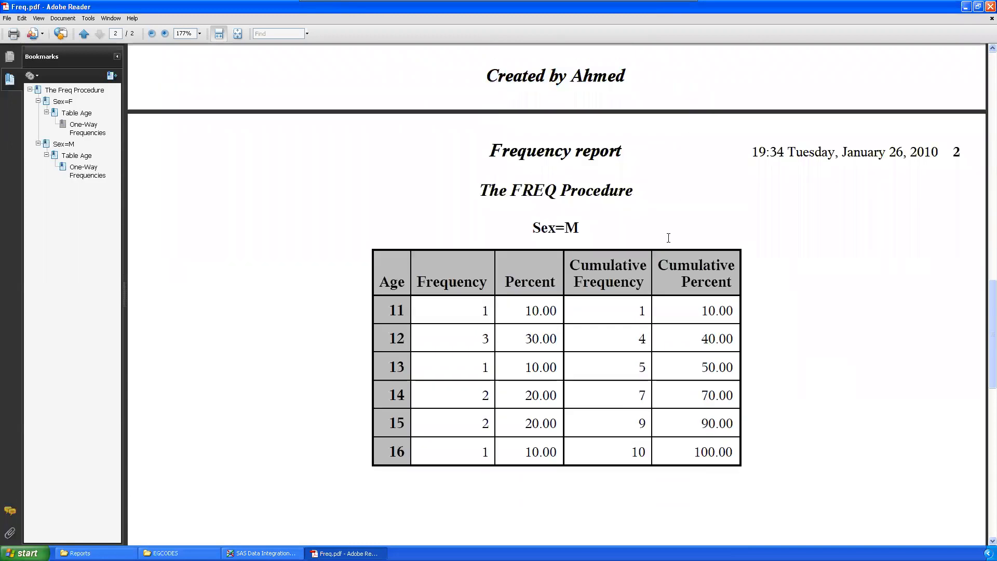
drag(525, 96, 877, 376)
click(864, 431)
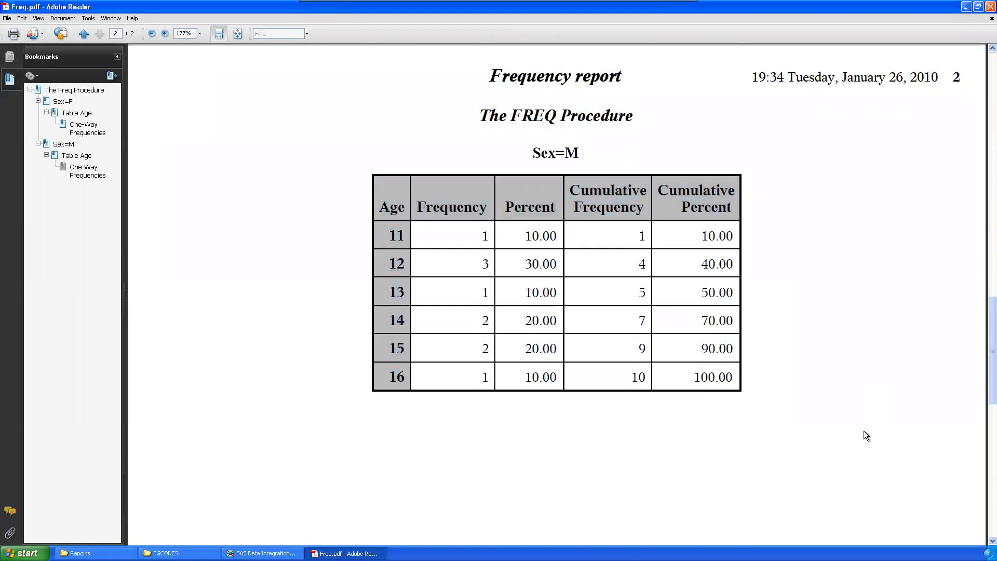
scroll(696, 320, down, 5)
scroll(697, 320, up, 3)
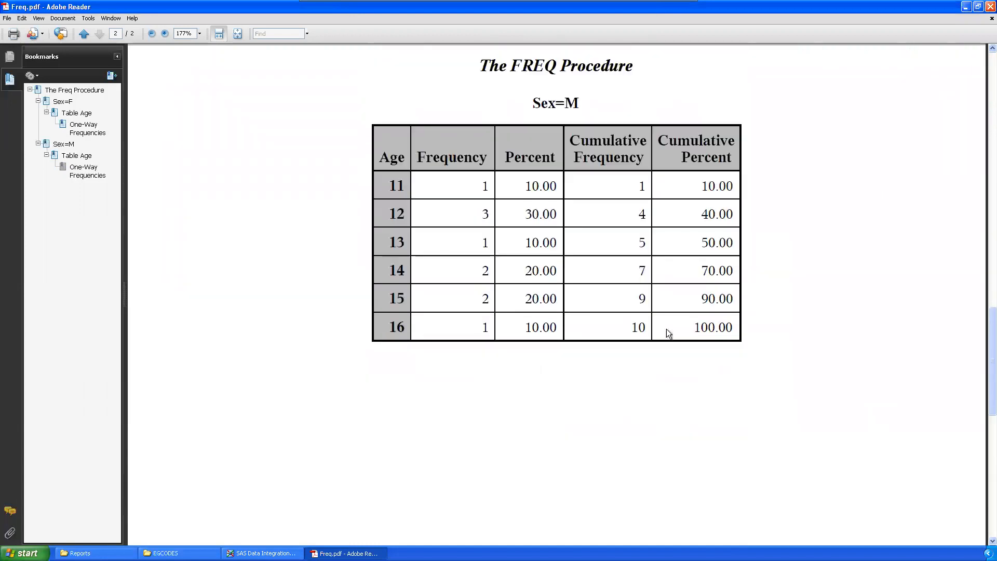
Step: Close the PDF report and the Reports folder, and save and close the Frequency job
click(990, 6)
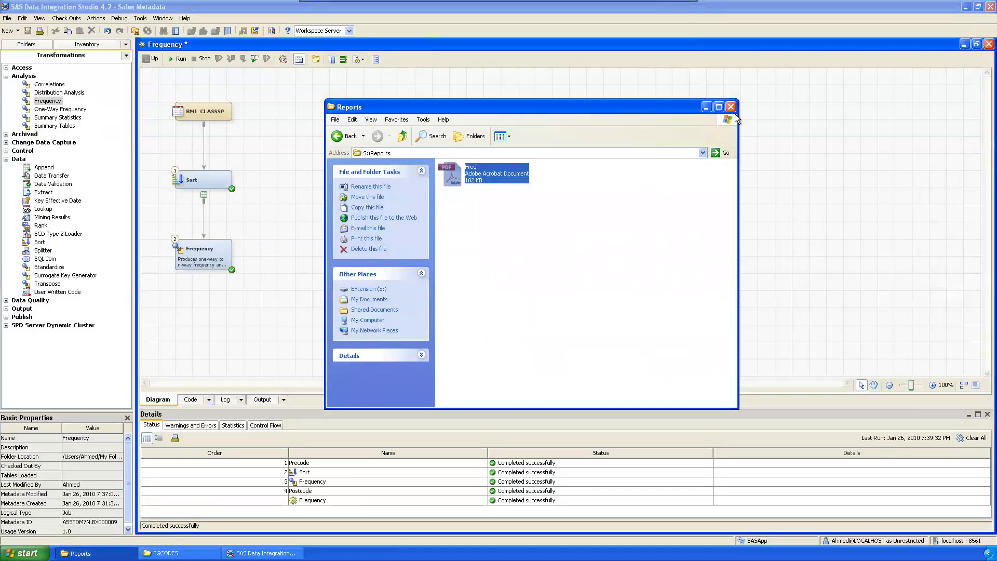
click(730, 107)
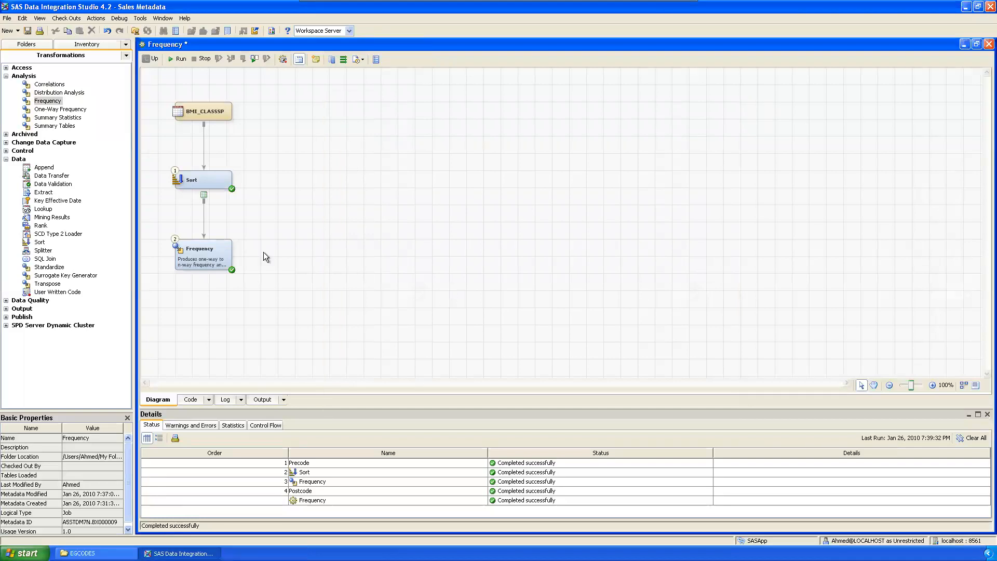
click(28, 31)
click(989, 44)
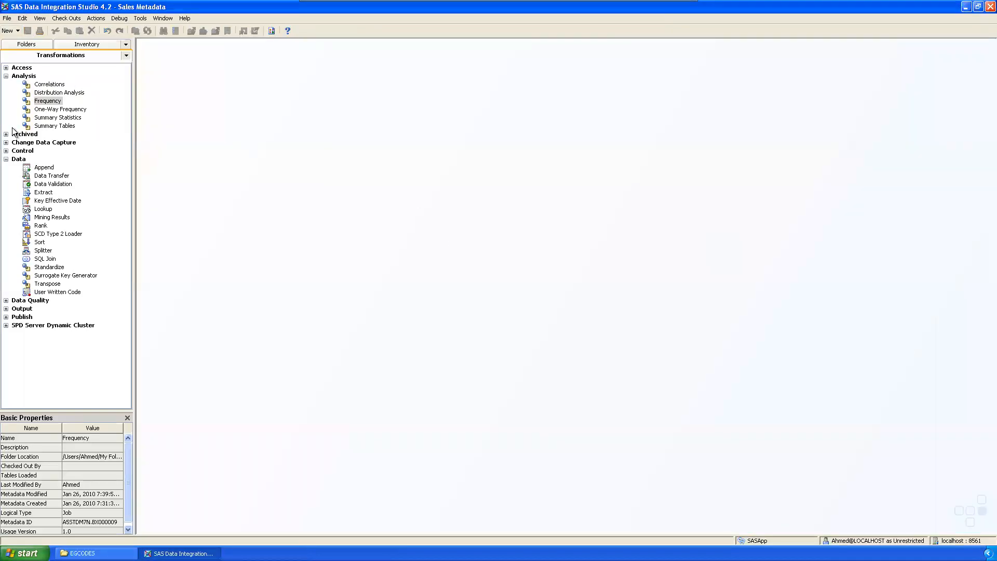
click(54, 119)
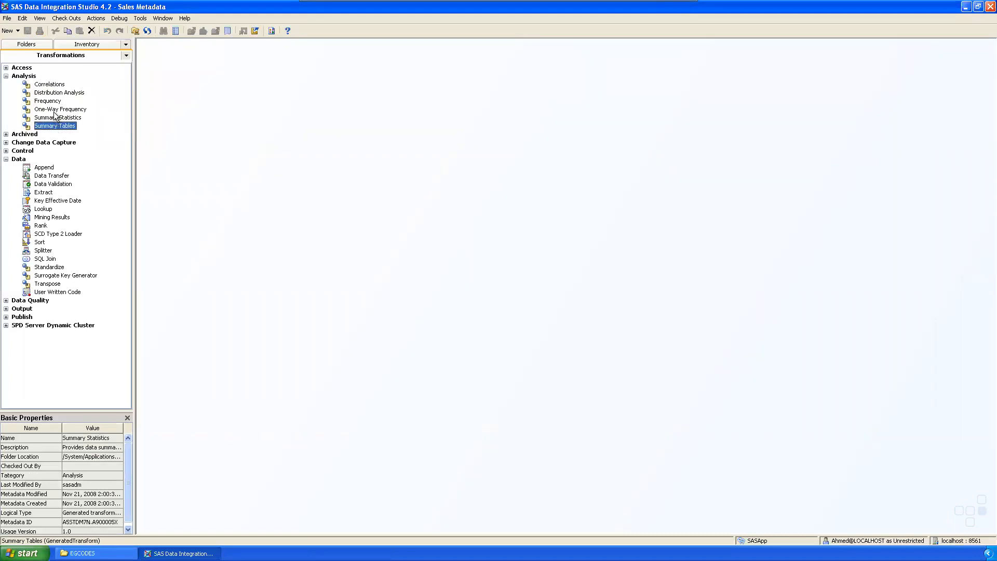
click(57, 109)
click(60, 93)
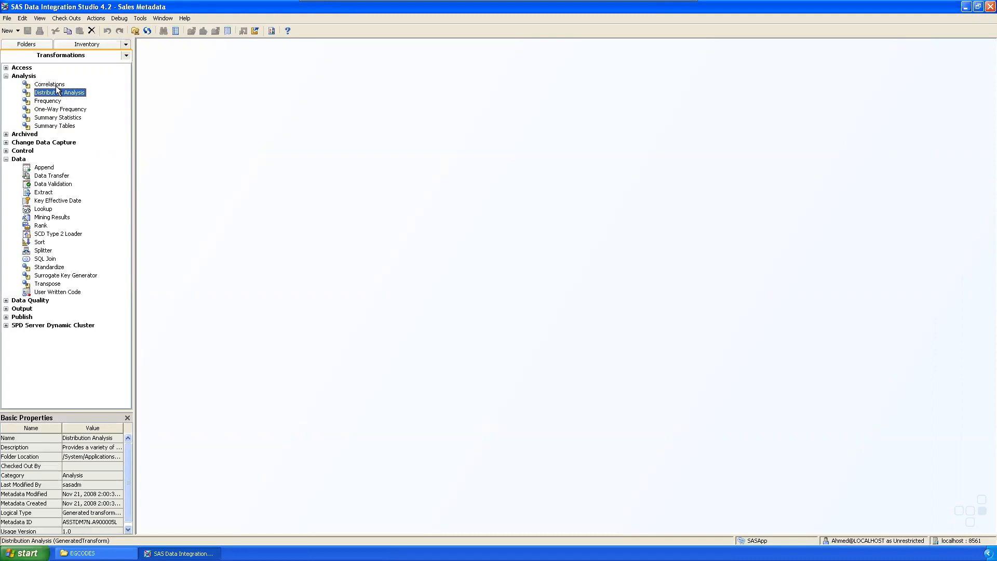
click(52, 85)
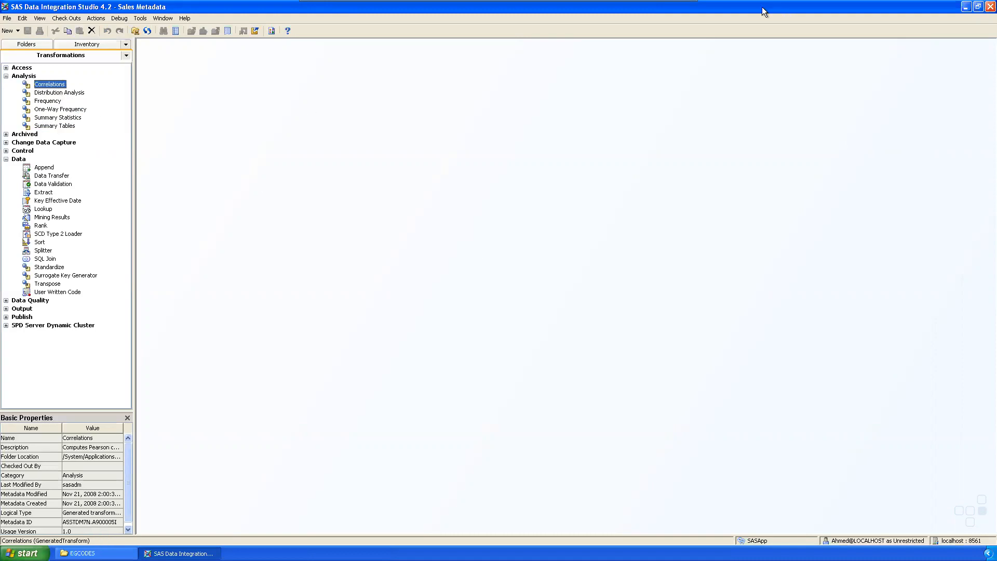
Step: Switch to the SAS DI Tasks 2020 April Word document and apply No Spacing to the Source and Report lines under One-way frequency
click(673, 10)
scroll(480, 313, down, 5)
double_click(167, 126)
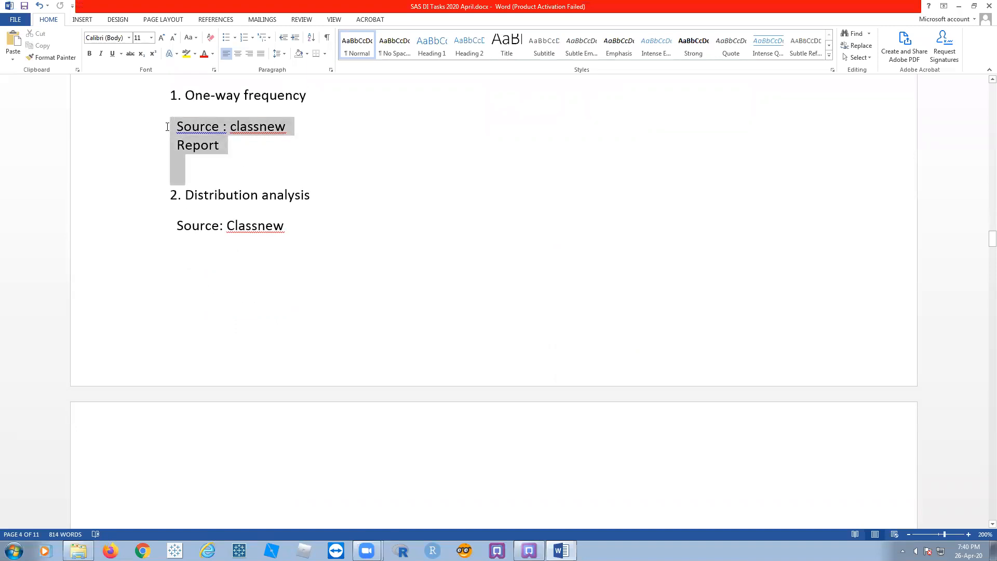
click(395, 47)
click(590, 183)
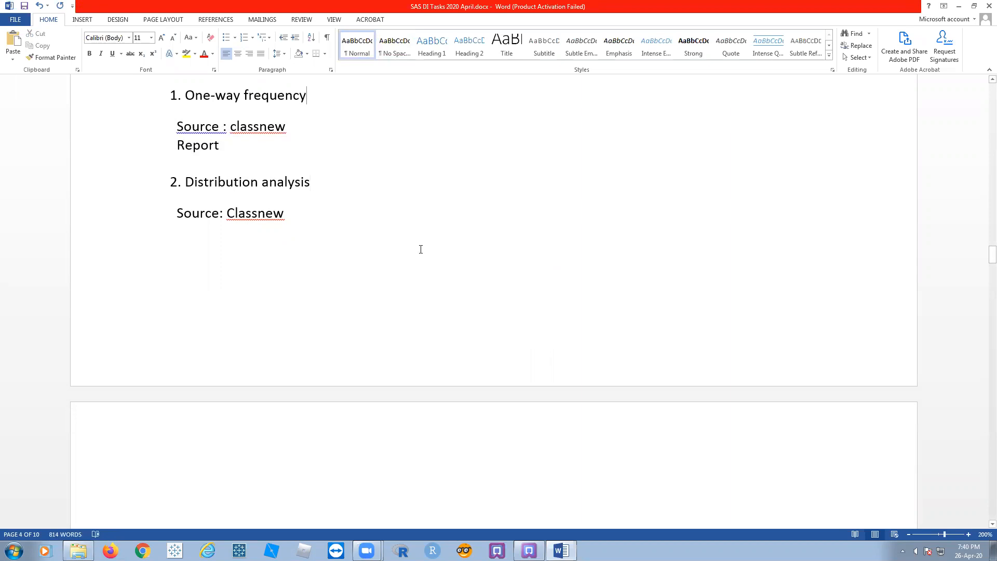
Step: Delete the empty line below the Task 4 : Creating Reports heading and look over the rest of the task list
scroll(420, 250, up, 4)
click(227, 261)
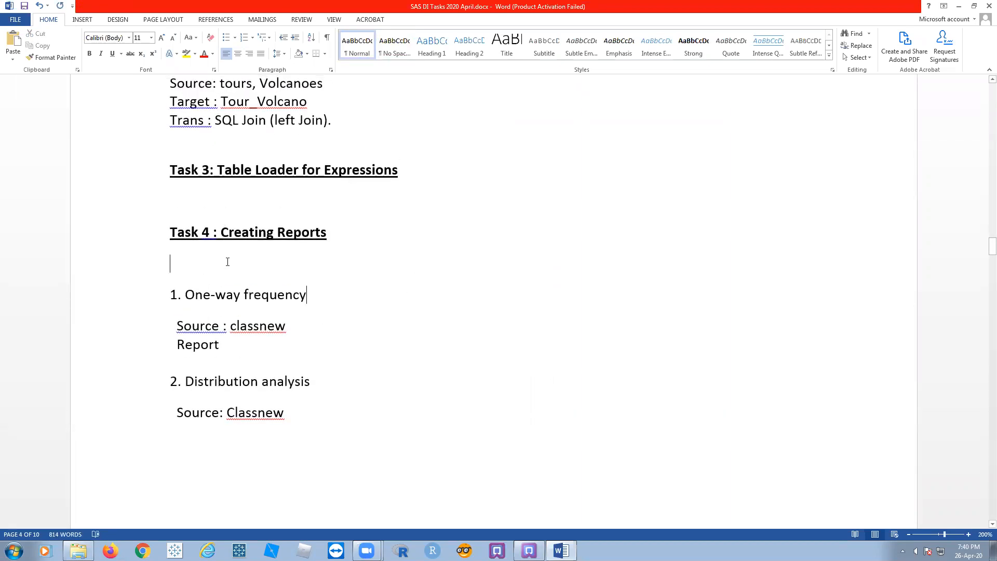
key(Delete)
drag(185, 347, 322, 414)
click(323, 414)
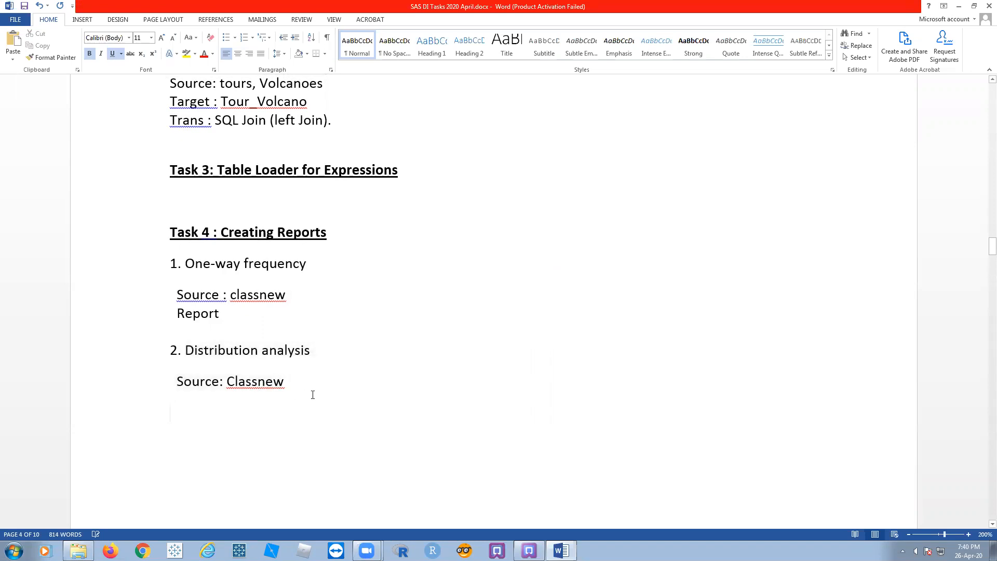
scroll(359, 385, down, 1)
scroll(359, 385, down, 10)
scroll(358, 384, up, 1)
scroll(358, 384, up, 9)
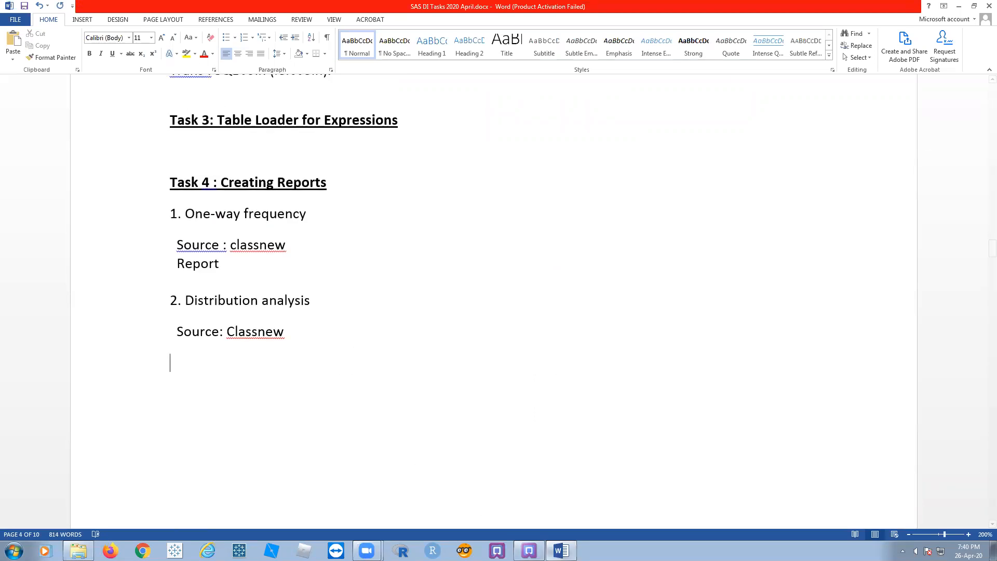
Step: Return to SAS Data Integration Studio and review the Analysis transformations, including Distribution Analysis, One-Way Frequency, Summary Statistics, Summary Tables and Correlations
click(529, 550)
click(57, 94)
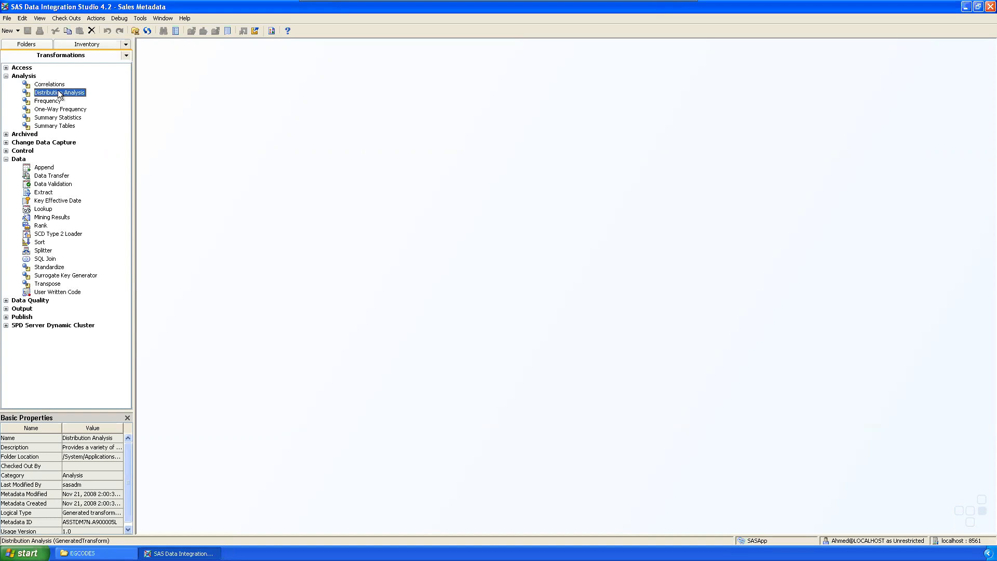
click(63, 111)
click(64, 119)
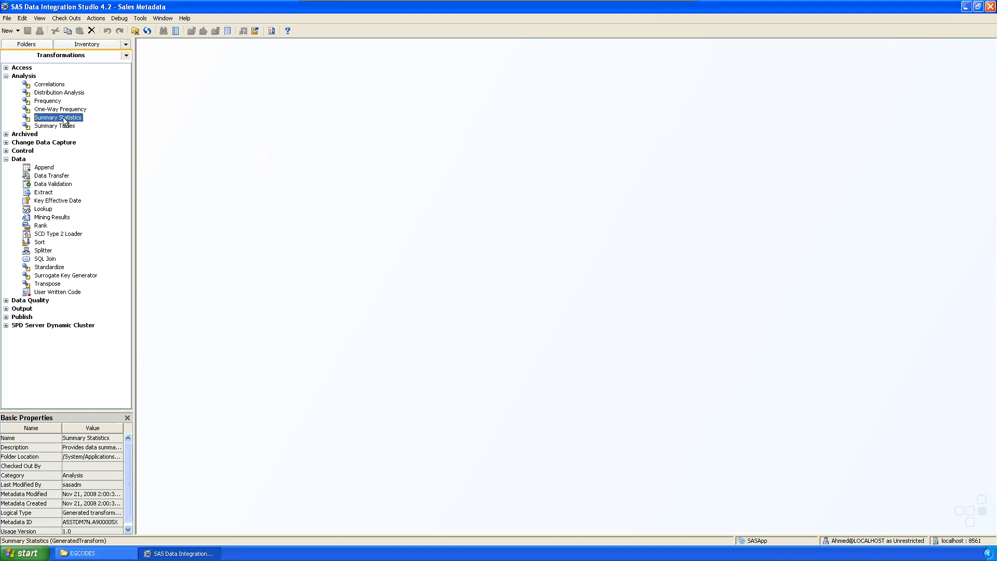
click(70, 128)
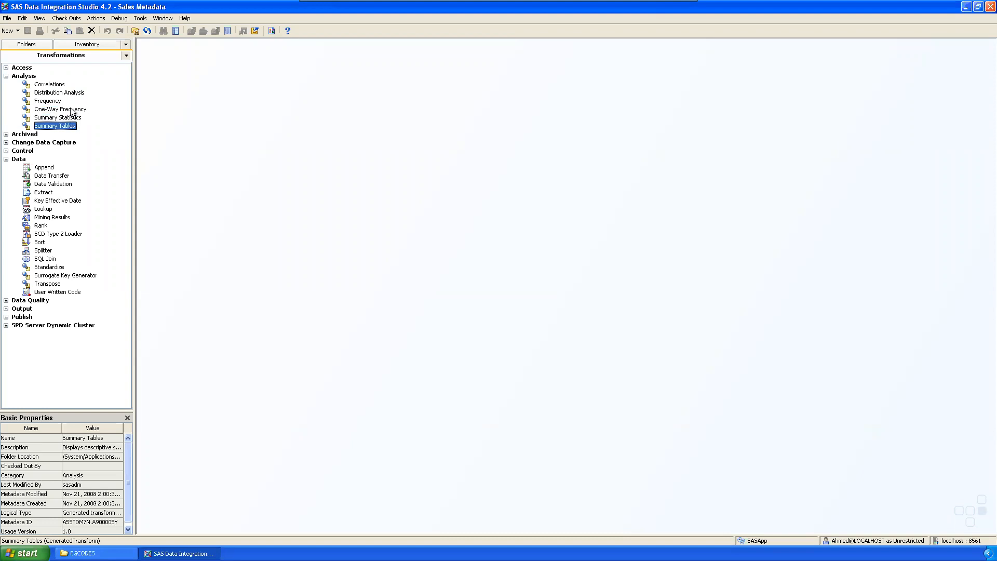
click(70, 110)
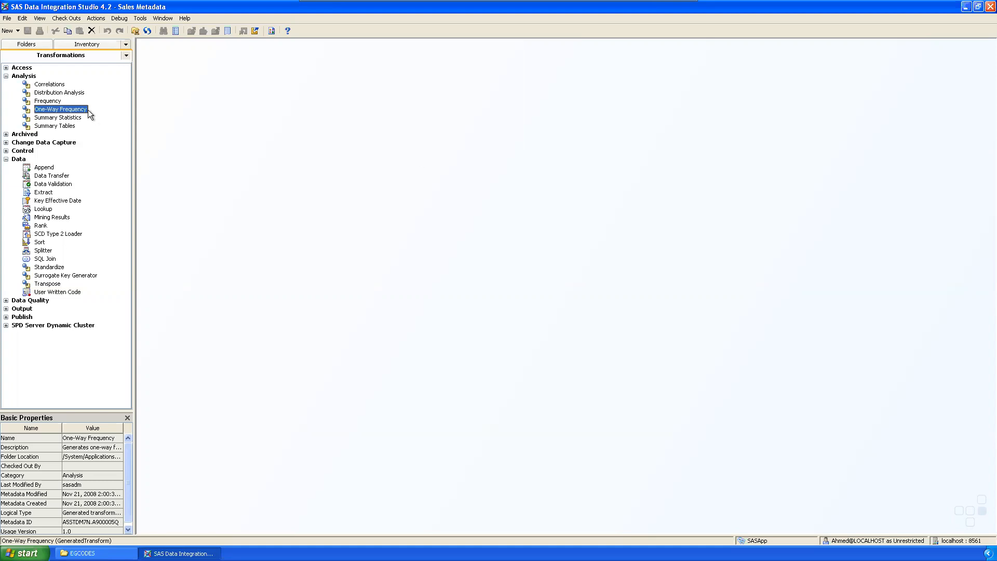
click(57, 93)
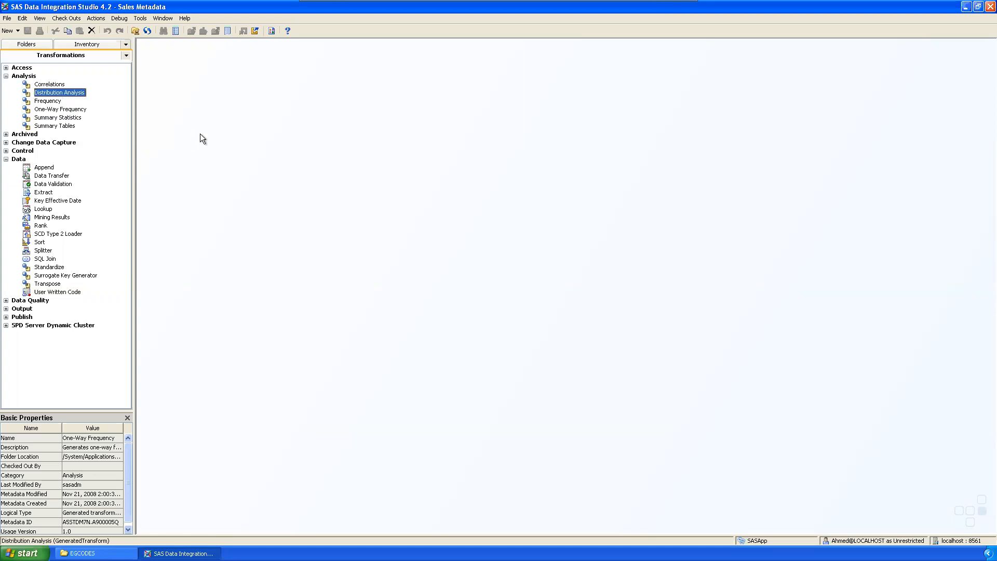
click(48, 83)
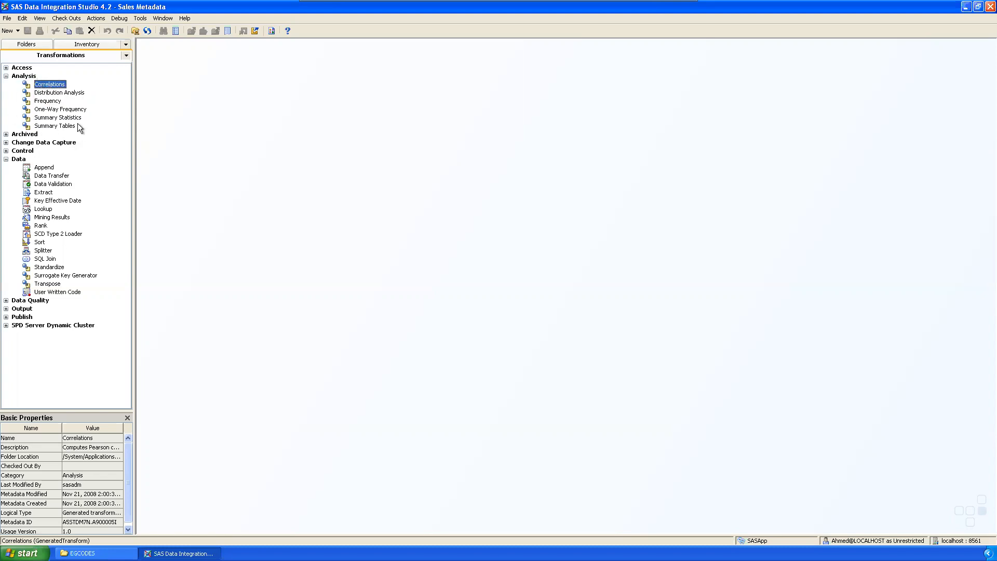
Step: Collapse the Analysis group in the transformations tree
click(6, 76)
click(7, 76)
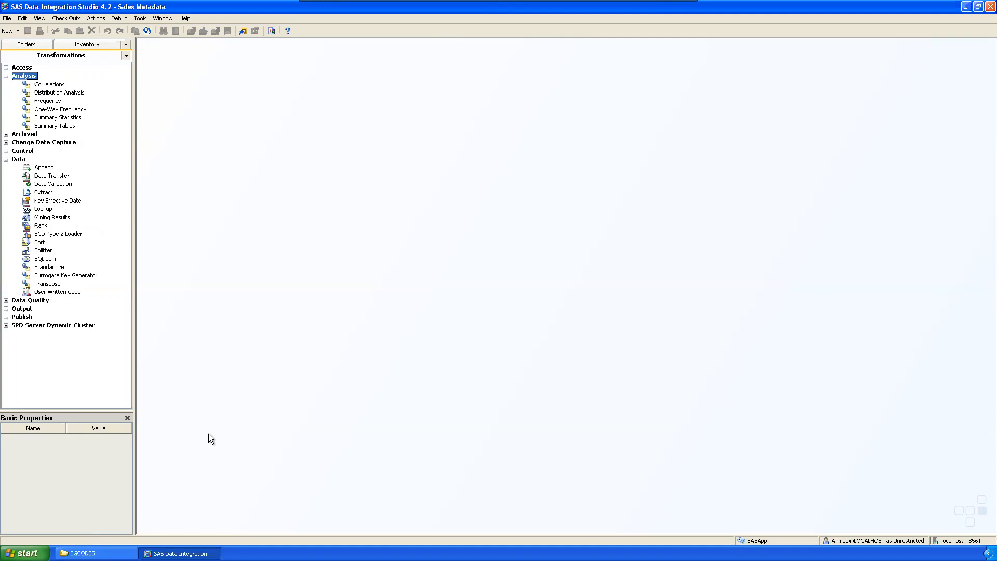
click(6, 77)
click(6, 76)
click(7, 76)
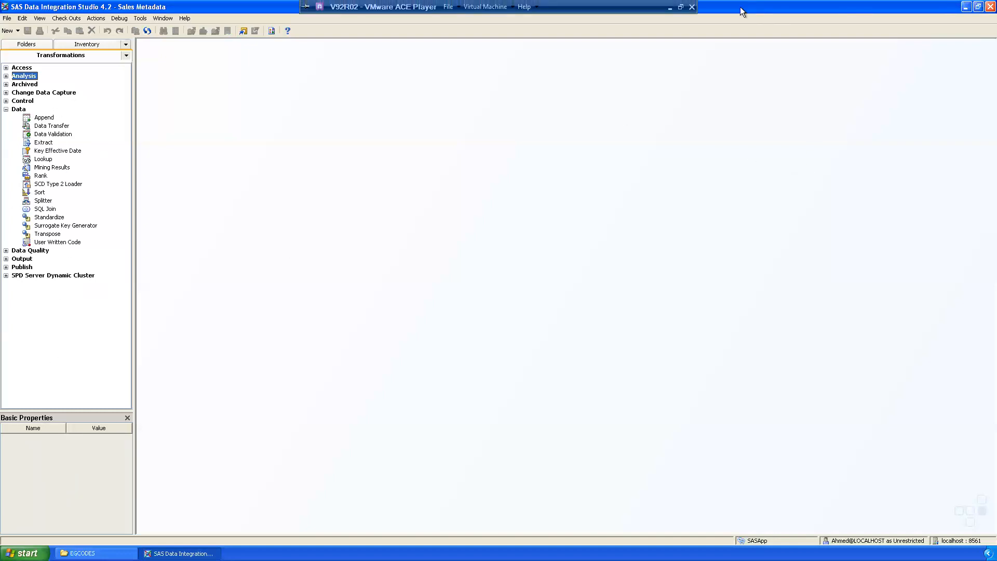
Step: Minimize SAS Data Integration Studio and take the VMware virtual machine out of full screen into a window
click(966, 7)
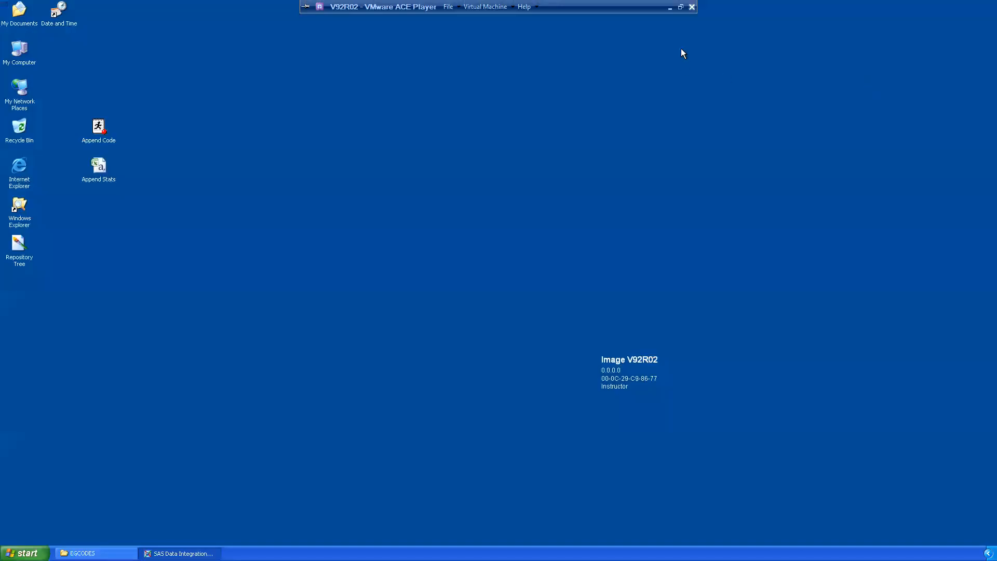
right_click(356, 160)
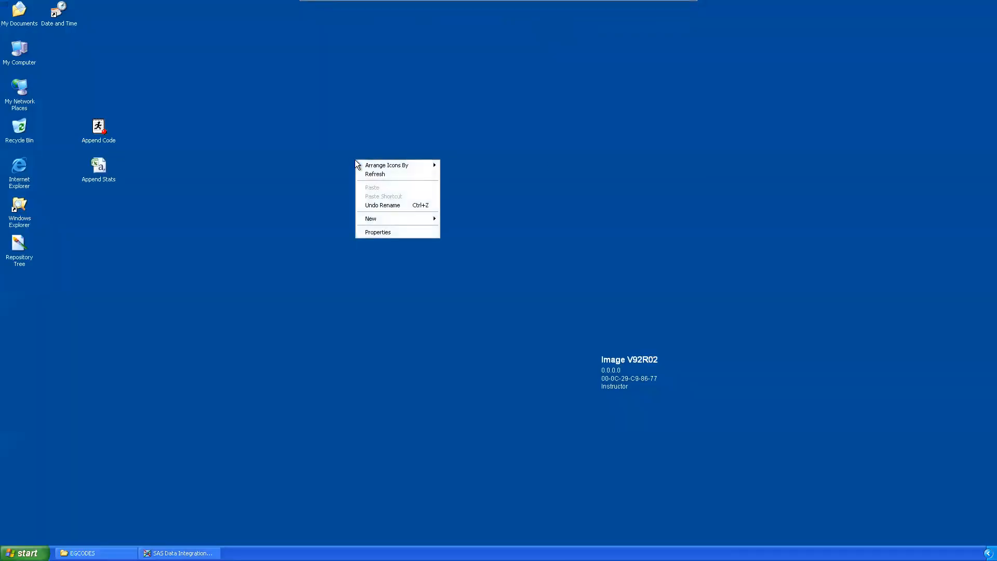
click(387, 183)
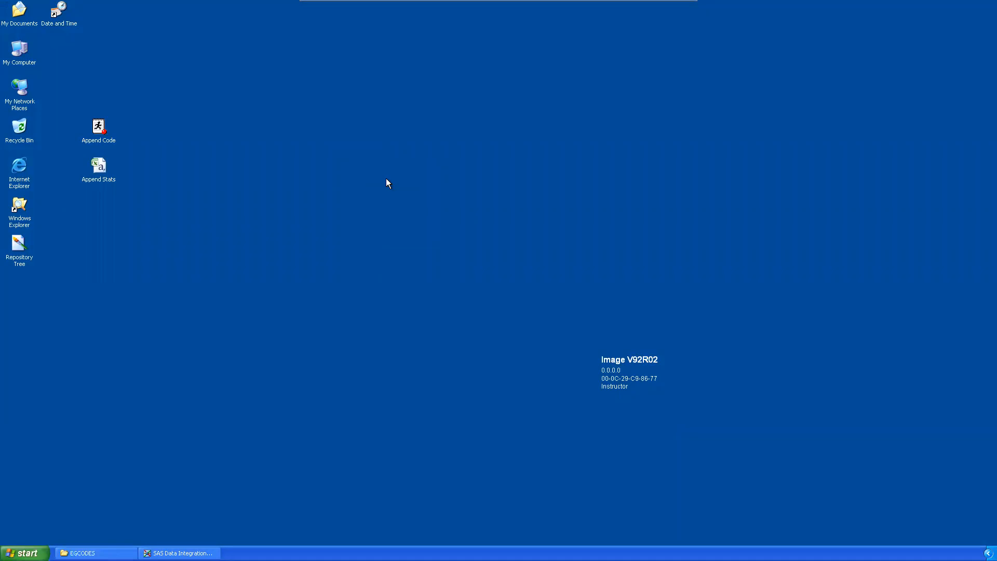
click(679, 7)
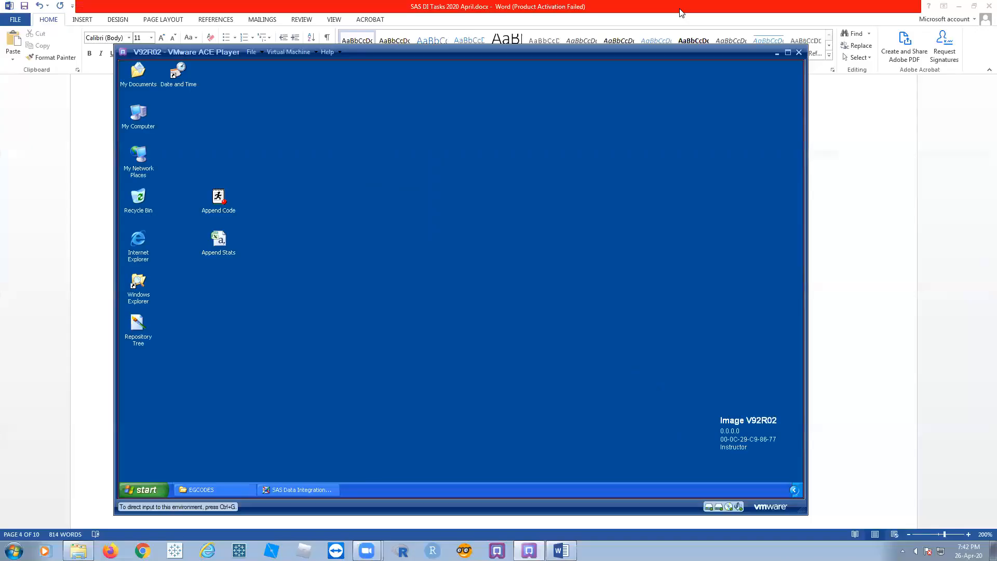